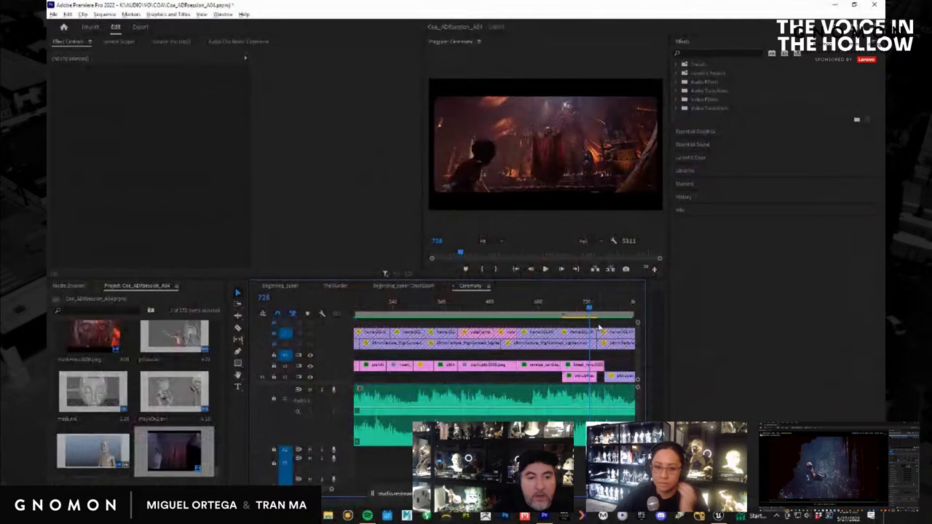
# Examine the Ceremony sequence around frame 600, viewing more of its timeline and watching the ceremony shots full screen.
pyautogui.moveTo(572, 309); pyautogui.dragTo(539, 311)
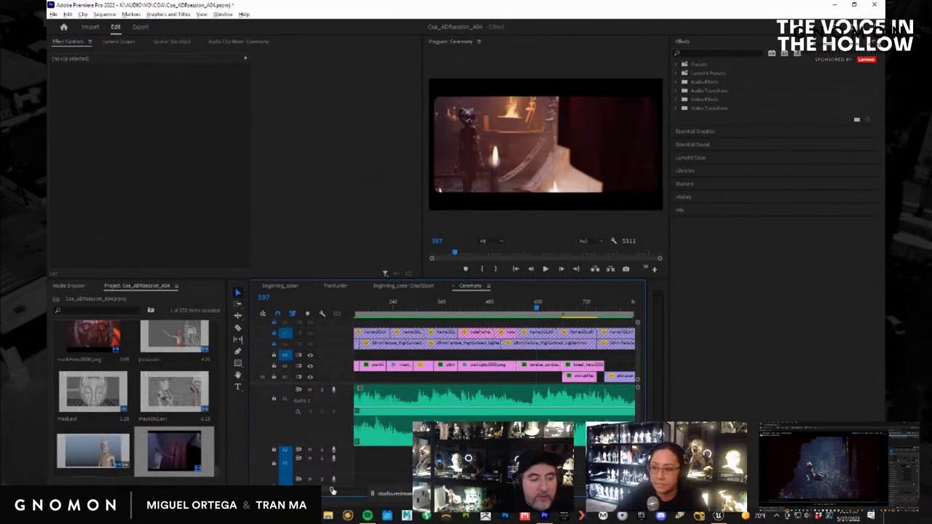
pyautogui.moveTo(332, 491); pyautogui.dragTo(374, 492)
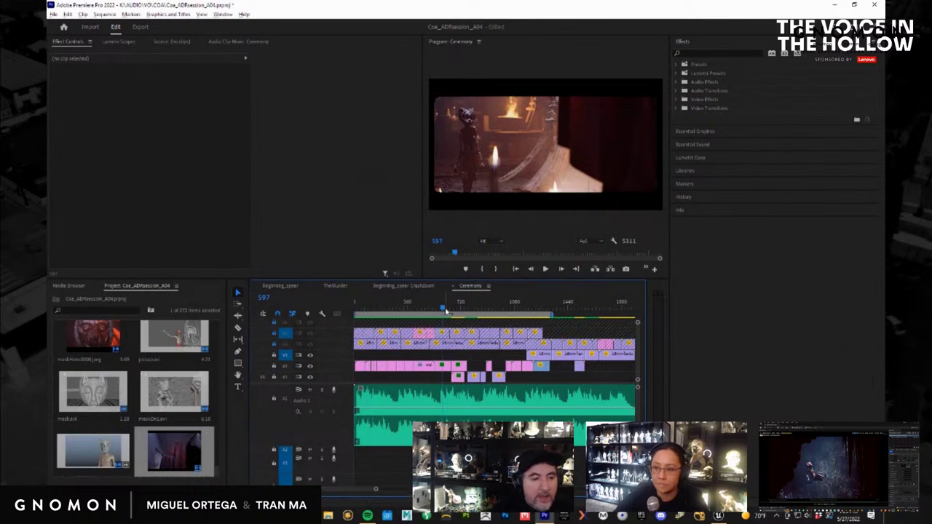
pyautogui.moveTo(446, 312); pyautogui.dragTo(434, 315)
pyautogui.moveTo(433, 316); pyautogui.dragTo(416, 315)
pyautogui.hotkey('ctrl', '`')
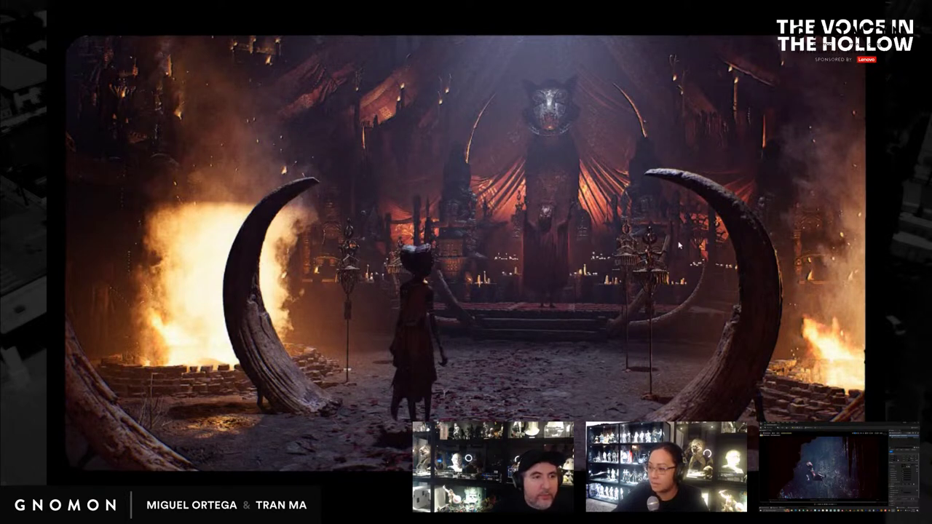
pyautogui.press('Escape')
# Replay the early ceremony shots full screen, then scrub back toward the start of the sequence.
pyautogui.moveTo(433, 310); pyautogui.dragTo(380, 309)
pyautogui.hotkey('ctrl', '`')
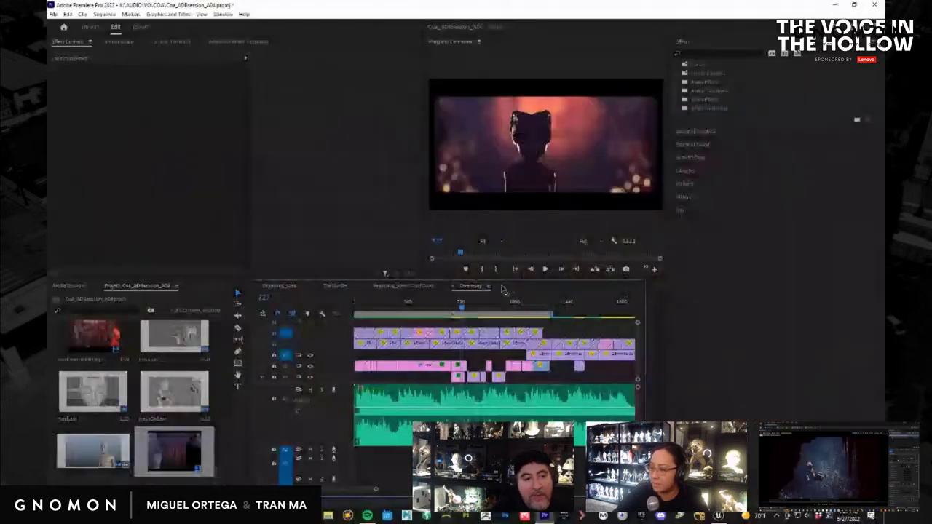
pyautogui.moveTo(442, 306); pyautogui.dragTo(374, 317)
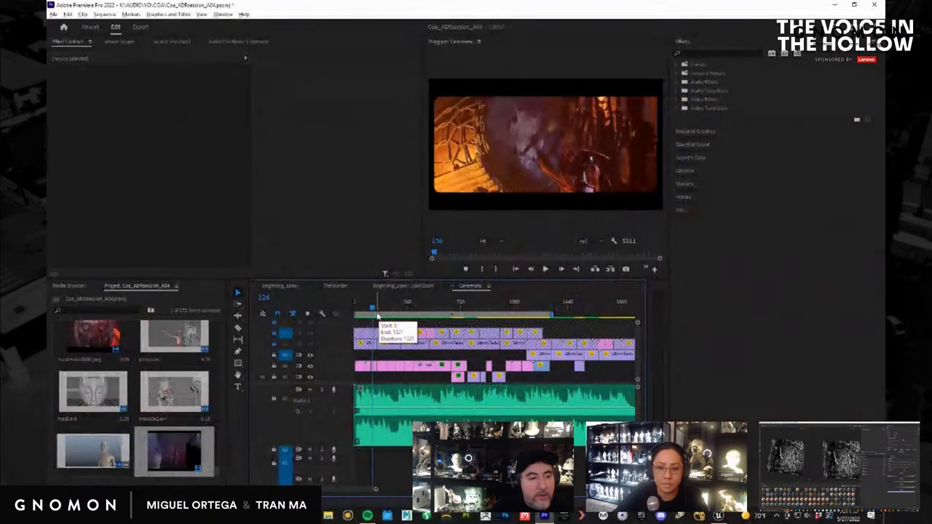
pyautogui.moveTo(374, 317); pyautogui.dragTo(367, 313)
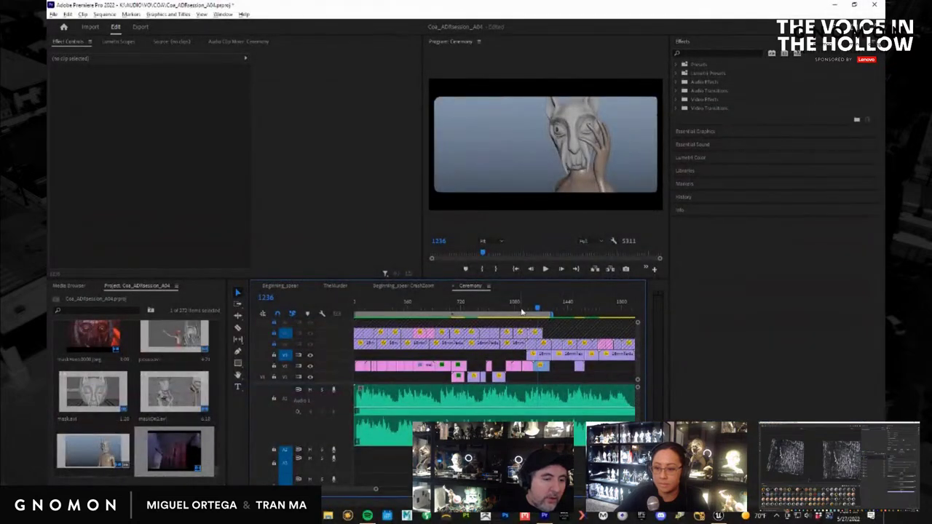
# Move the pickUpMask0000.jpeg clip up one track, directly above the start of the pickup.avi clip.
pyautogui.click(537, 311)
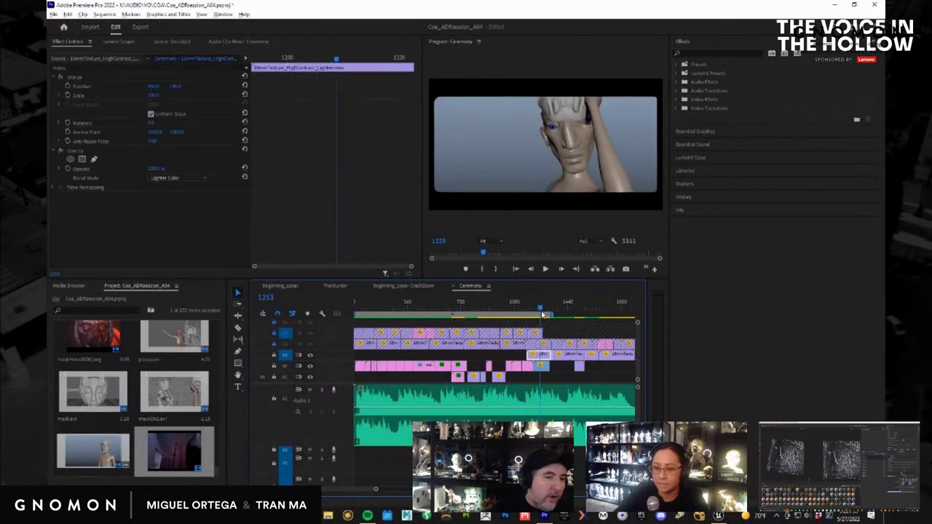
pyautogui.moveTo(536, 315); pyautogui.dragTo(475, 322)
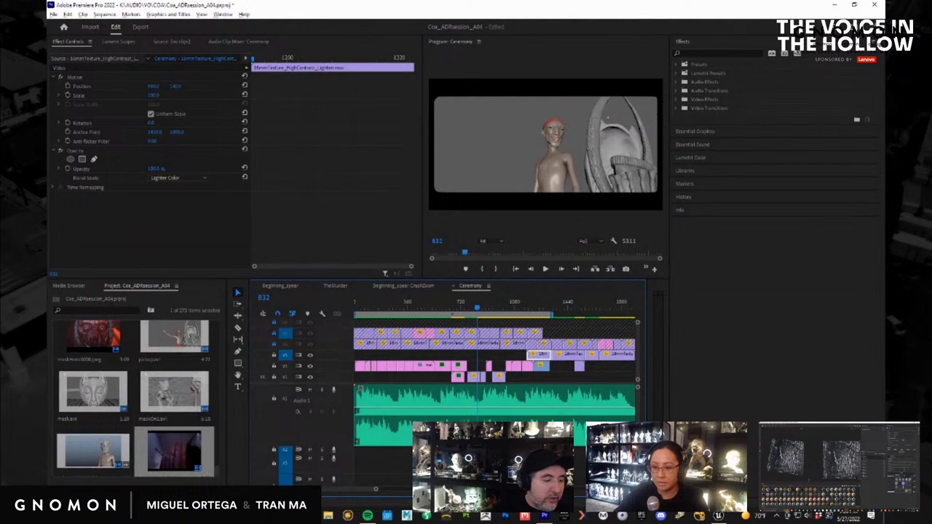
pyautogui.keyDown('alt'); pyautogui.scroll(3, 430, 391); pyautogui.keyUp('alt')
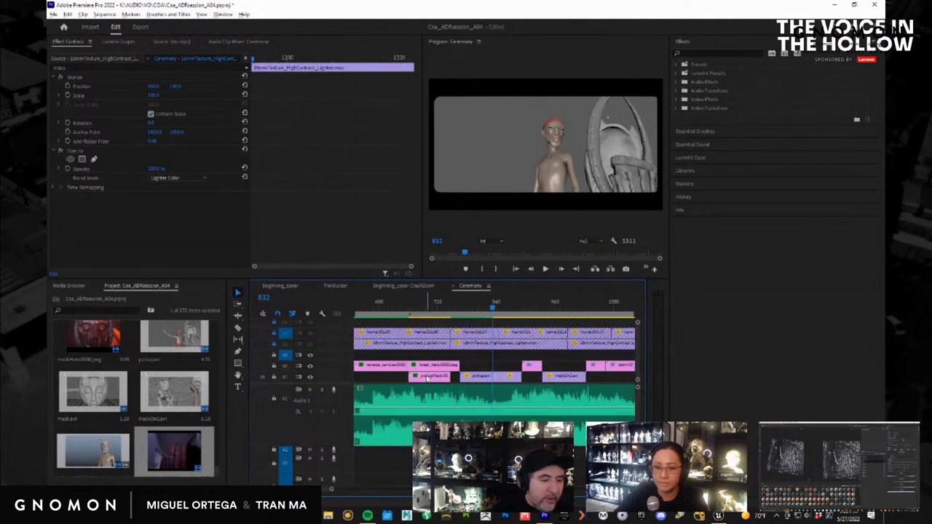
pyautogui.moveTo(427, 376); pyautogui.dragTo(484, 365)
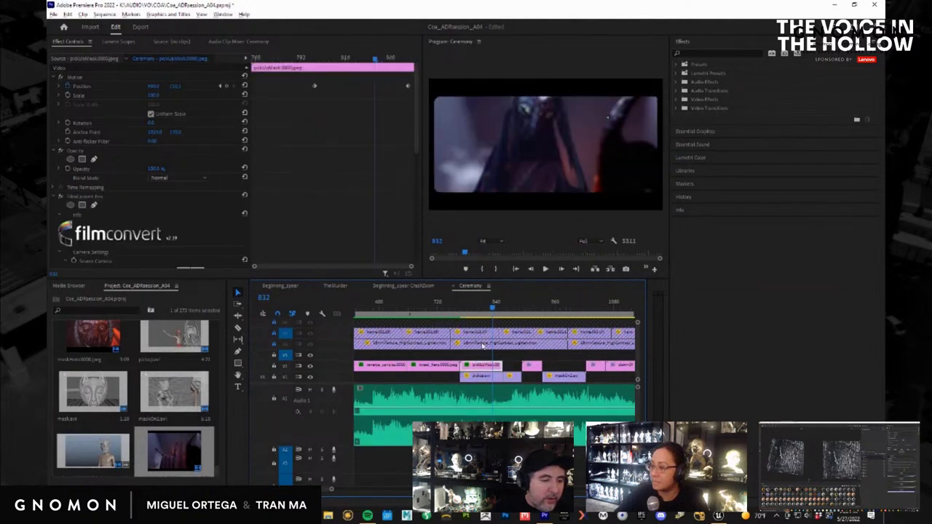
# Examine the mask pick-up and mask-on shots full screen and by scrubbing, comparing the rendered frame with the grey previs animation.
pyautogui.moveTo(479, 305); pyautogui.dragTo(459, 309)
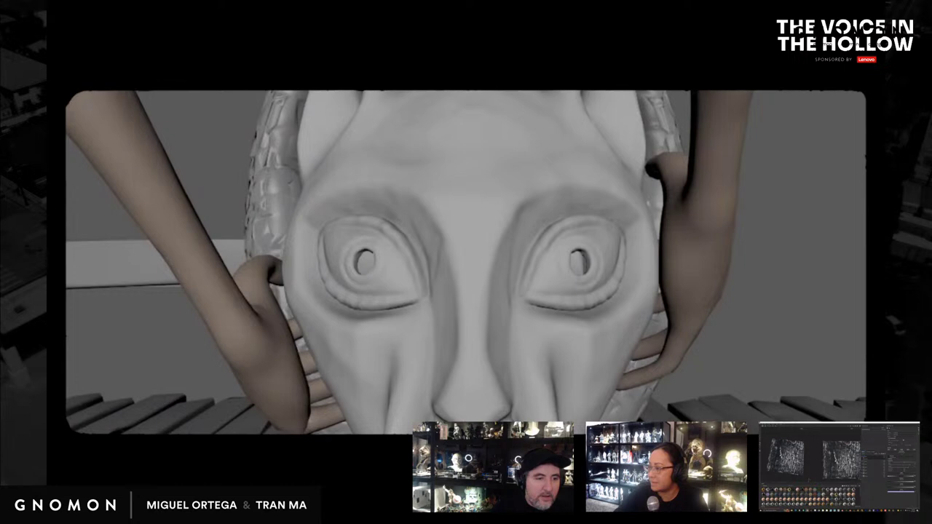
pyautogui.press('Escape')
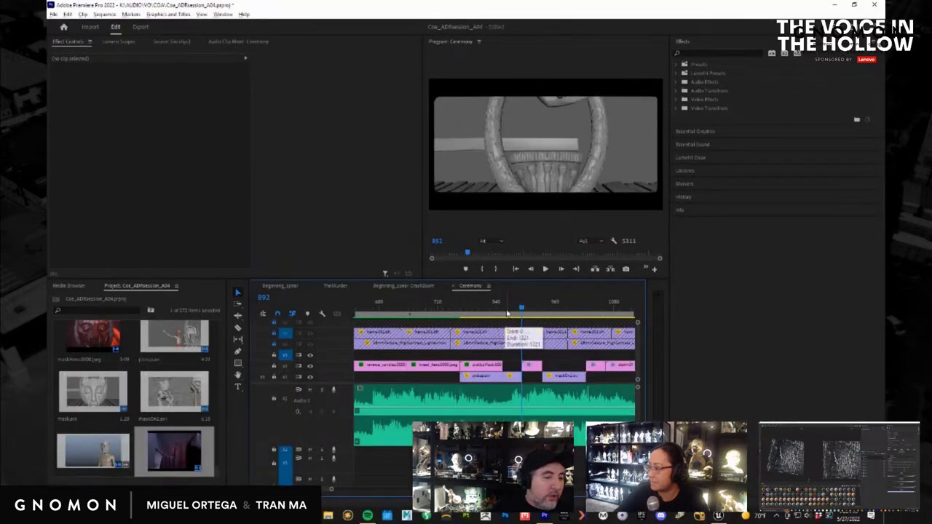
pyautogui.moveTo(508, 313); pyautogui.dragTo(466, 326)
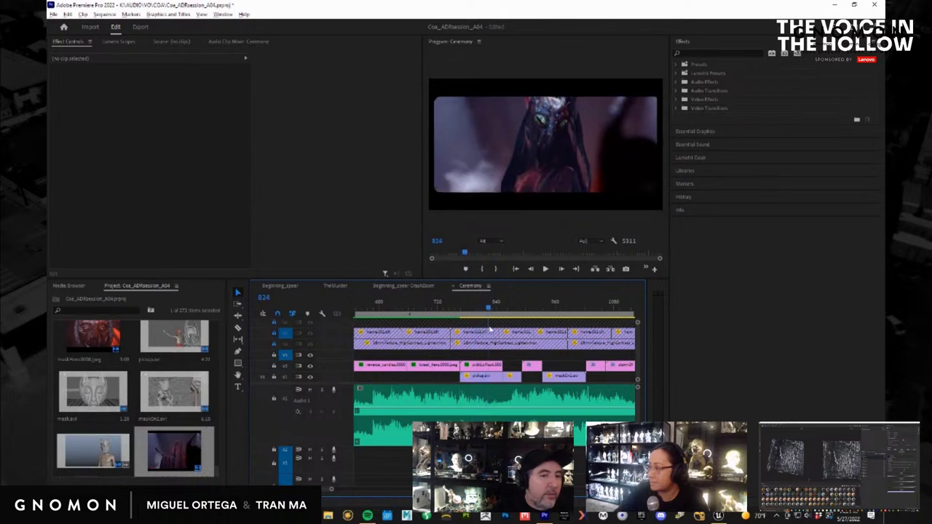
pyautogui.moveTo(502, 326); pyautogui.dragTo(402, 332)
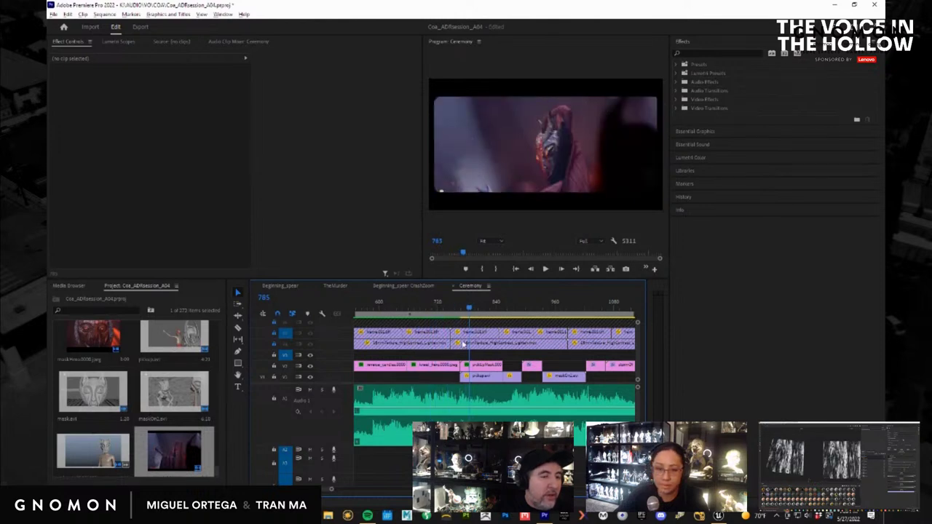
pyautogui.moveTo(463, 343)
pyautogui.mouseDown()
pyautogui.moveTo(474, 343)
pyautogui.moveTo(451, 344)
pyautogui.moveTo(474, 344)
pyautogui.mouseUp()
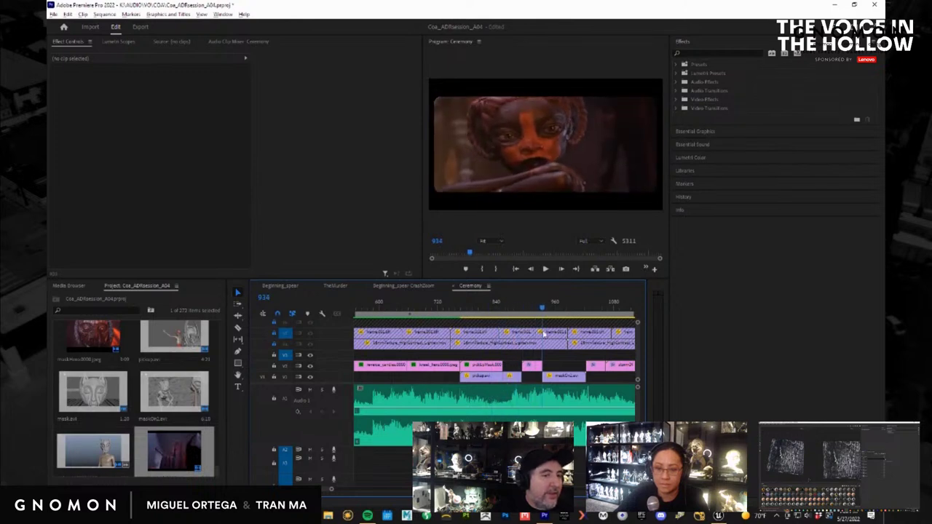
pyautogui.moveTo(545, 335)
pyautogui.mouseDown()
pyautogui.moveTo(578, 342)
pyautogui.moveTo(519, 342)
pyautogui.moveTo(590, 343)
pyautogui.moveTo(557, 355)
pyautogui.mouseUp()
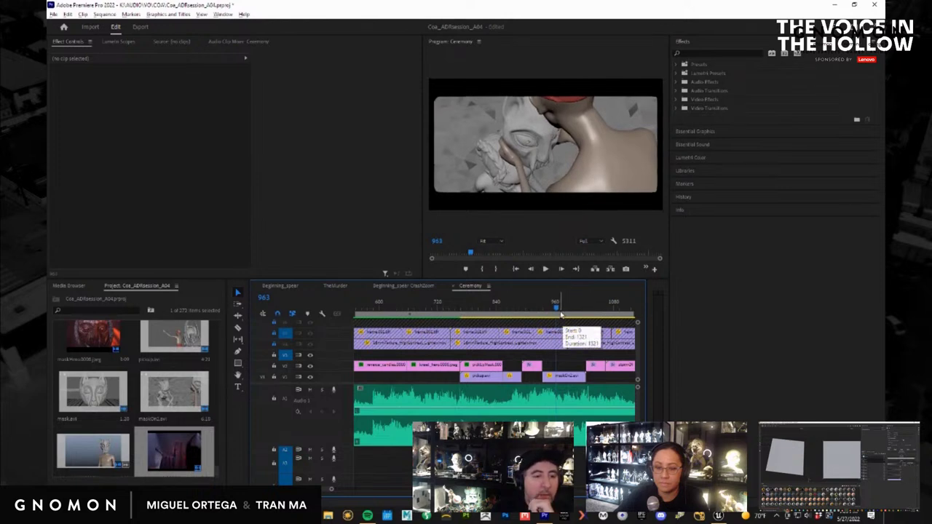
pyautogui.moveTo(558, 309)
pyautogui.mouseDown()
pyautogui.moveTo(629, 313)
pyautogui.moveTo(408, 323)
pyautogui.moveTo(539, 332)
pyautogui.moveTo(524, 333)
pyautogui.mouseUp()
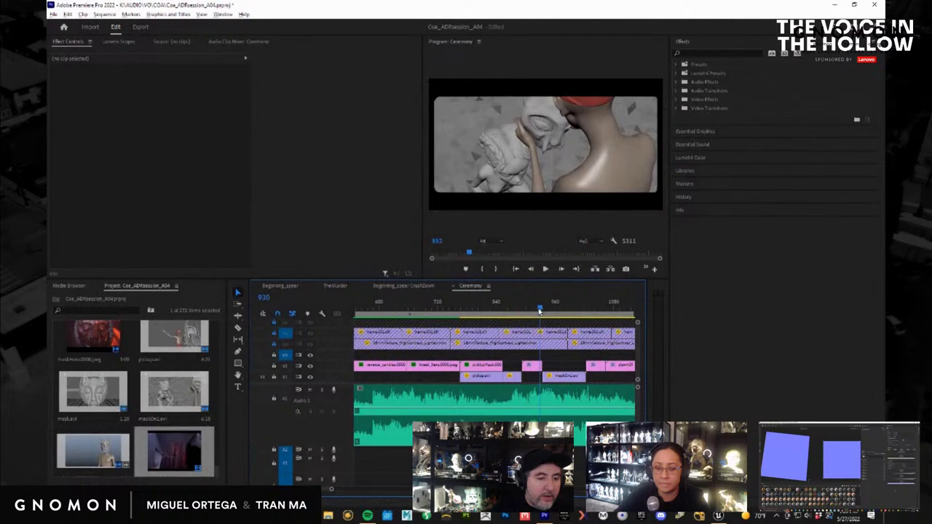
# Examine the shot with the foreground candle full screen, then review the grey previs shots of the mask being lifted and put on.
pyautogui.moveTo(539, 311); pyautogui.dragTo(574, 306)
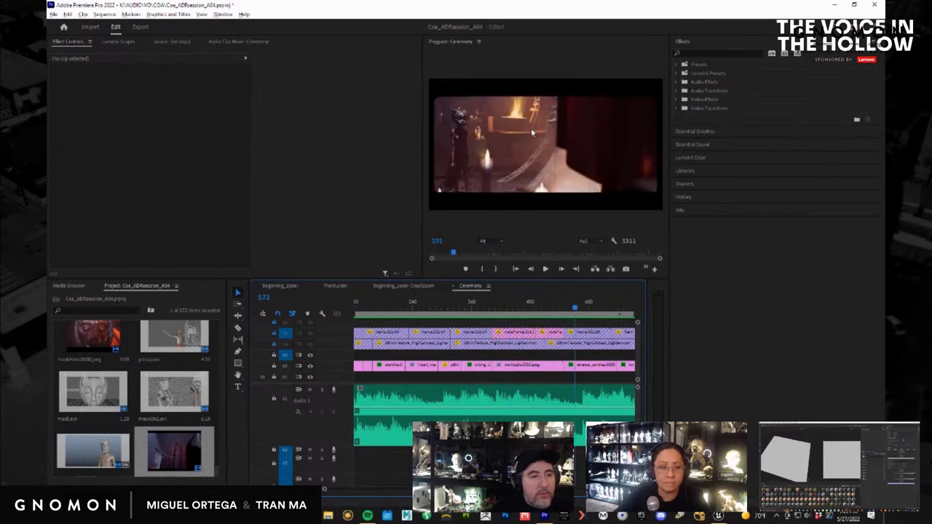
pyautogui.hotkey('ctrl', '`')
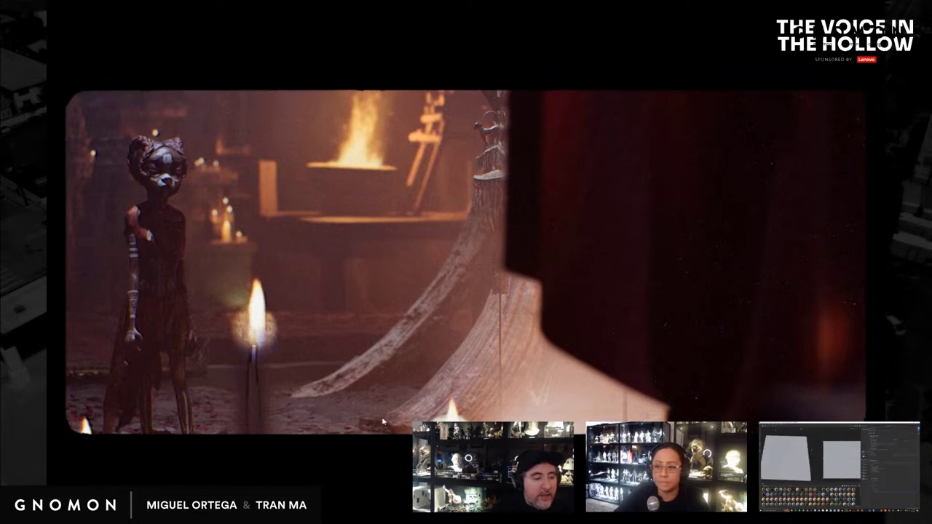
pyautogui.hotkey('ctrl', '`')
pyautogui.moveTo(553, 315); pyautogui.dragTo(508, 348)
pyautogui.hotkey('ctrl', '`')
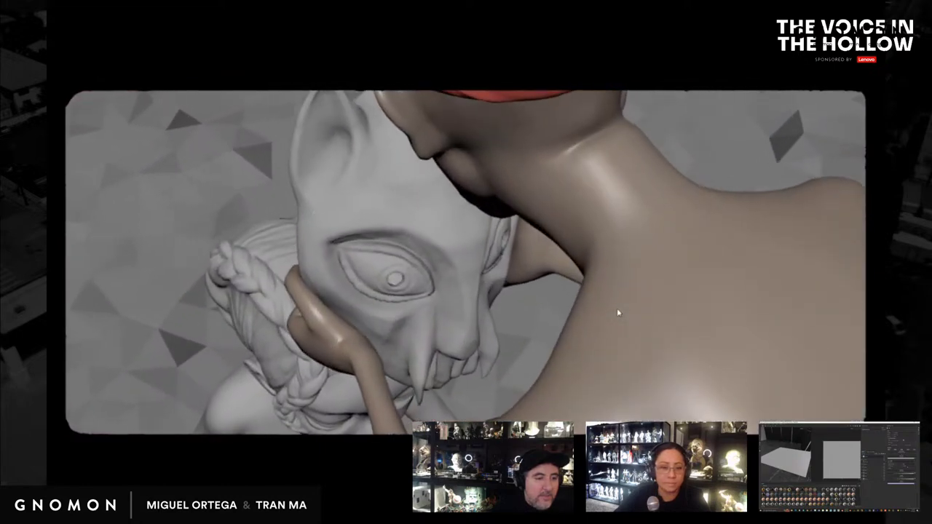
pyautogui.press('Escape')
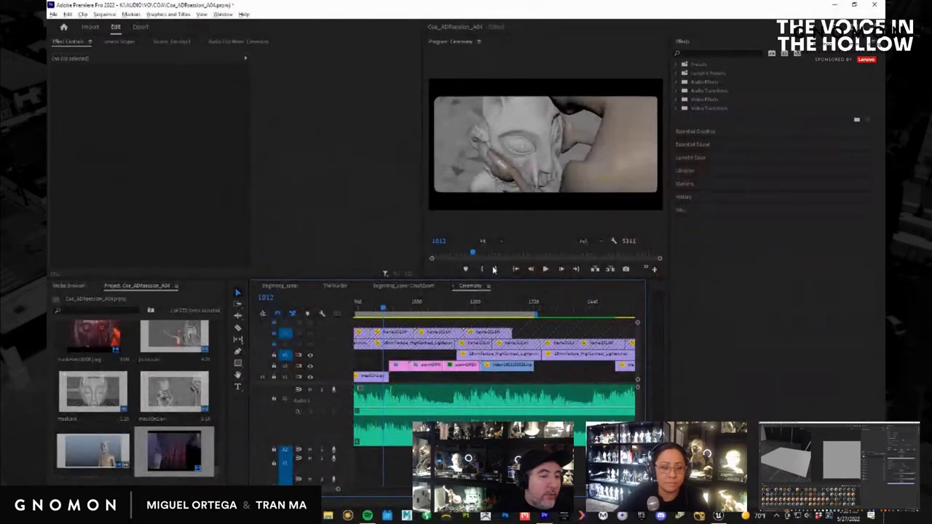
pyautogui.moveTo(389, 306); pyautogui.dragTo(375, 338)
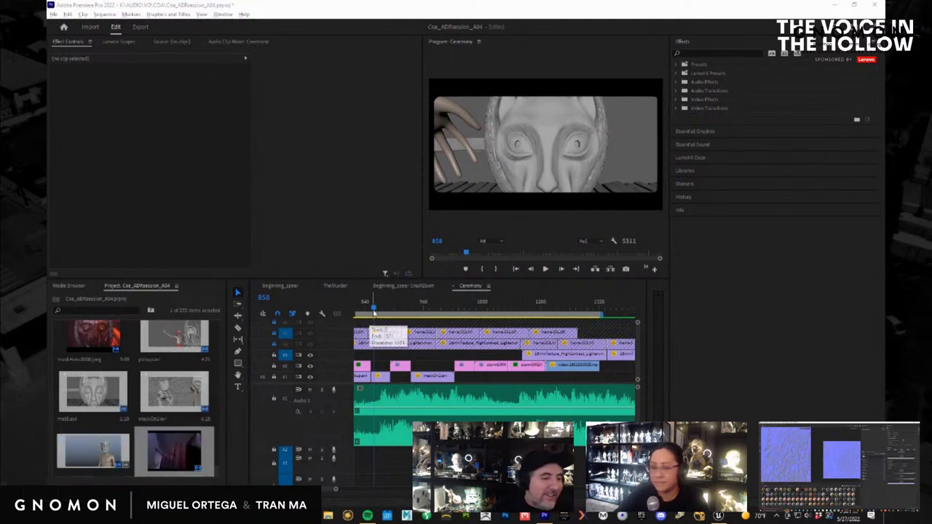
pyautogui.moveTo(374, 312); pyautogui.dragTo(385, 309)
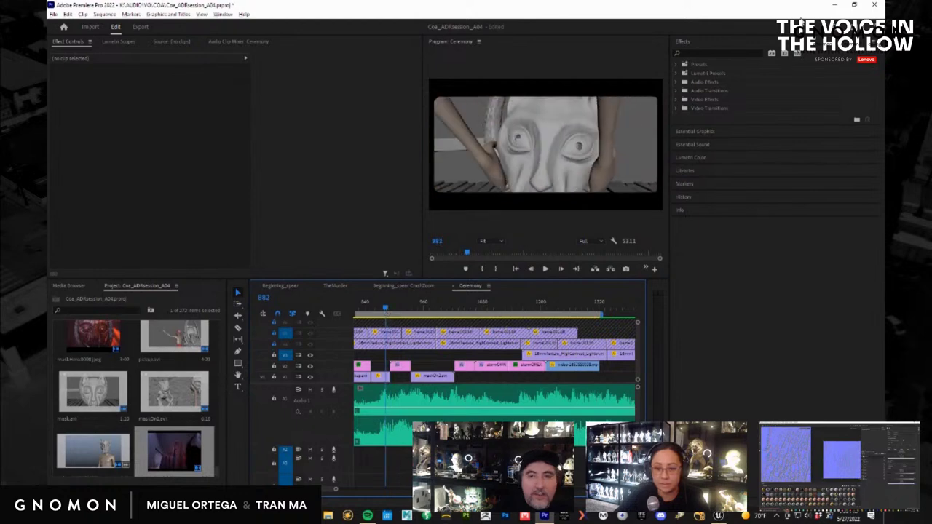
# Switch to Unreal Editor and arrange the viewports as two panes side by side.
pyautogui.click(719, 516)
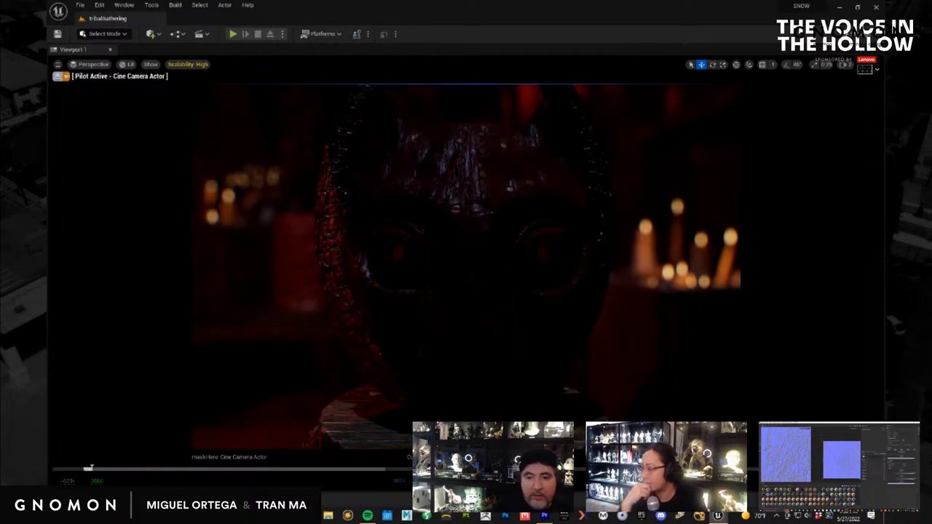
pyautogui.click(59, 65)
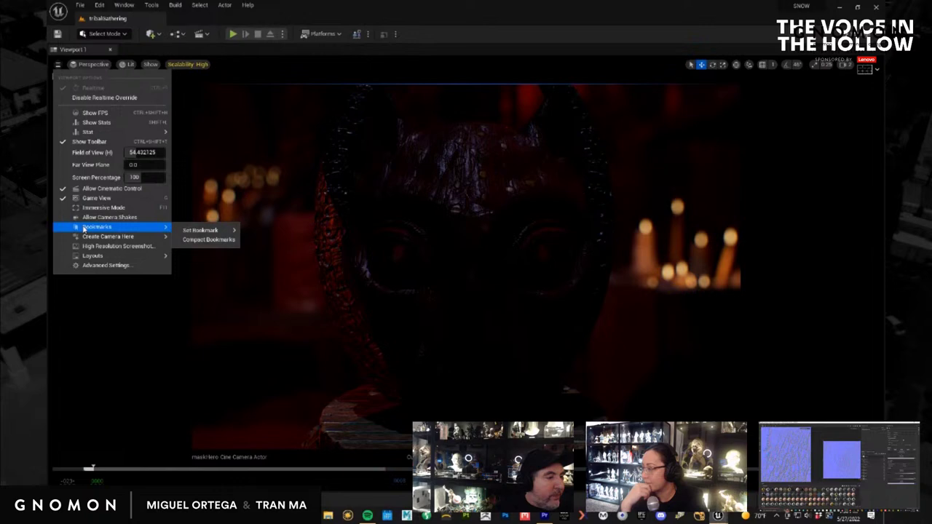
pyautogui.moveTo(112, 257)
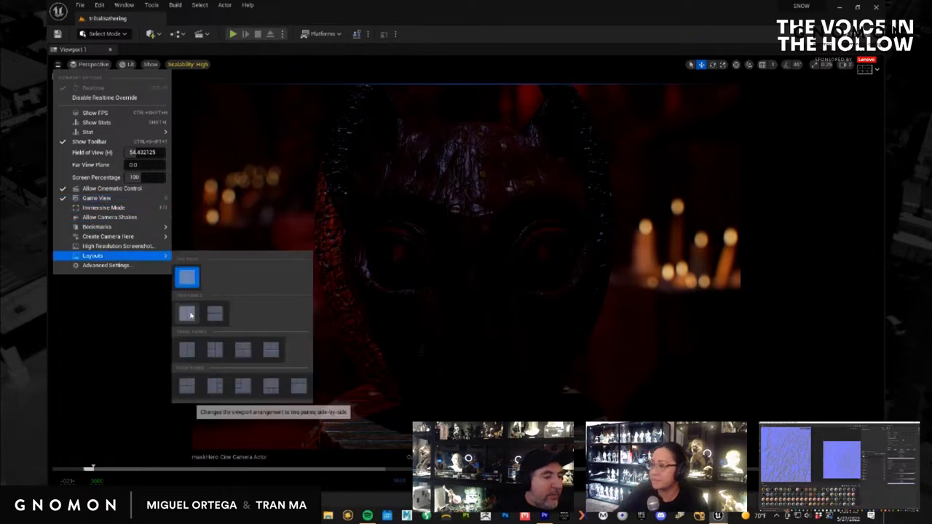
pyautogui.click(187, 313)
# Return to Premiere Pro and close it, saving the changes to Coa_ADRsession_A04.prproj.
pyautogui.hotkey('alt', 'Tab')
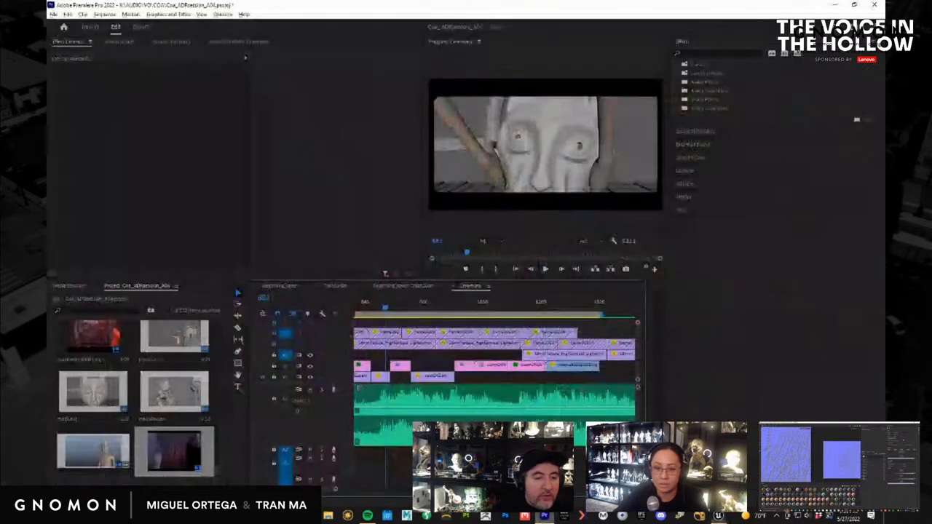
pyautogui.click(873, 5)
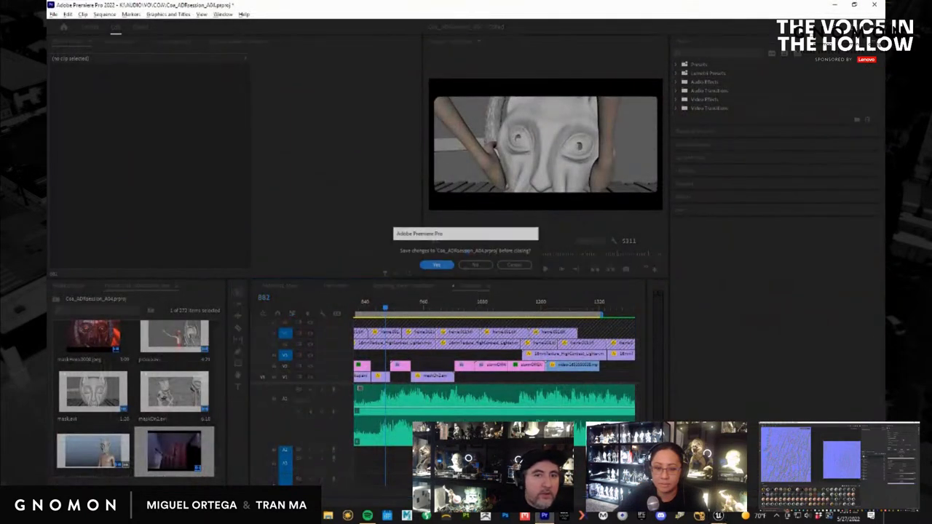
pyautogui.click(436, 266)
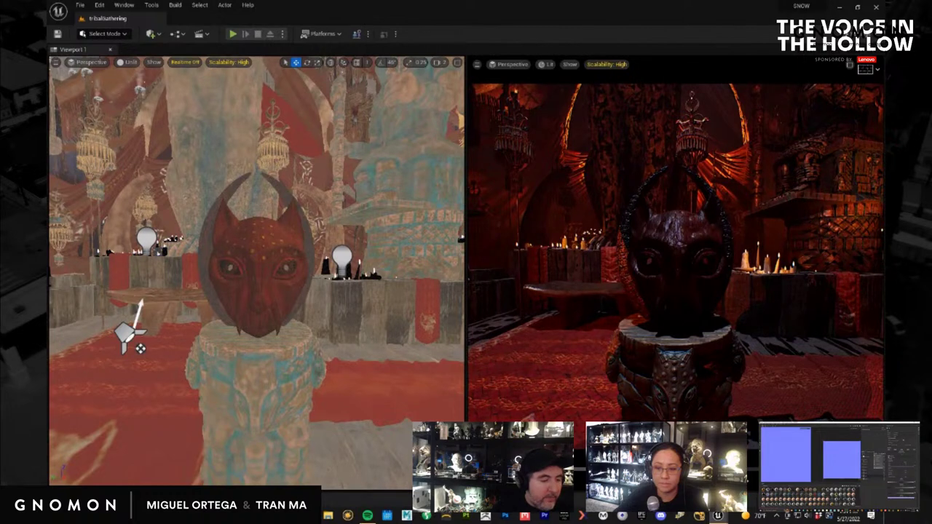
# Play the Unreal sequence and pilot the maskHero Cine Camera Actor in both the unlit and the lit viewport.
pyautogui.moveTo(250, 516)
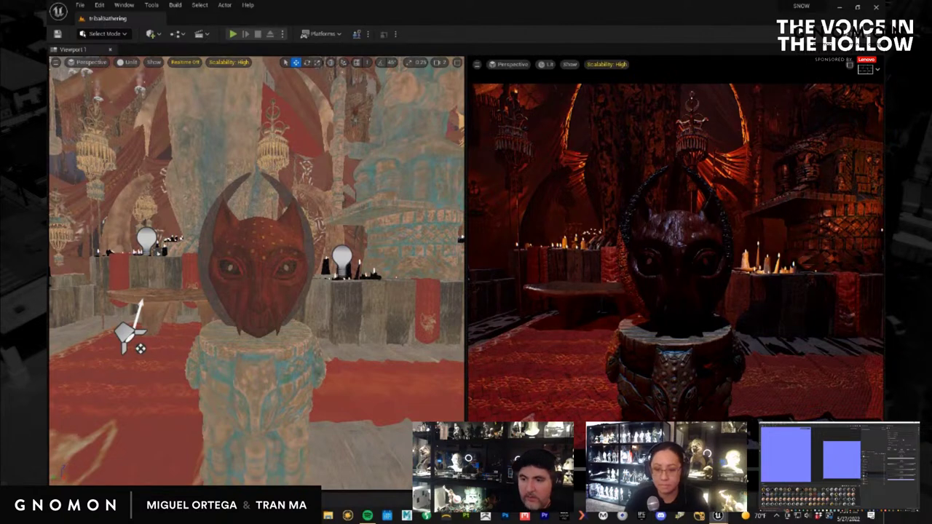
pyautogui.press('space')
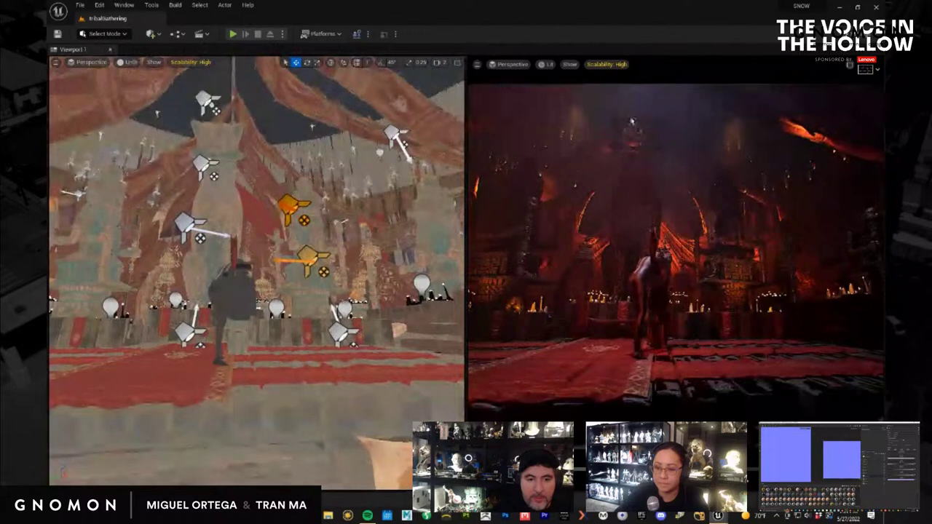
pyautogui.hotkey('ctrl', 'r')
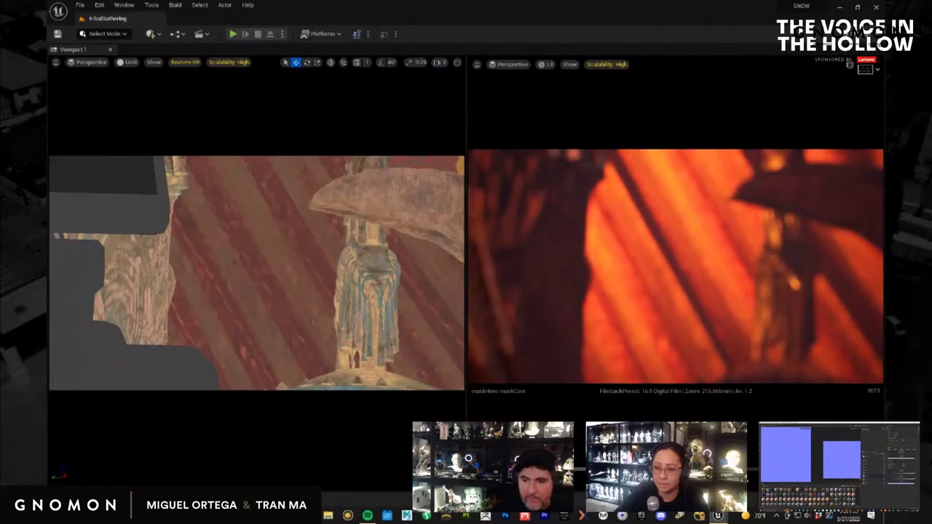
pyautogui.hotkey('ctrl', 'shift', 'p')
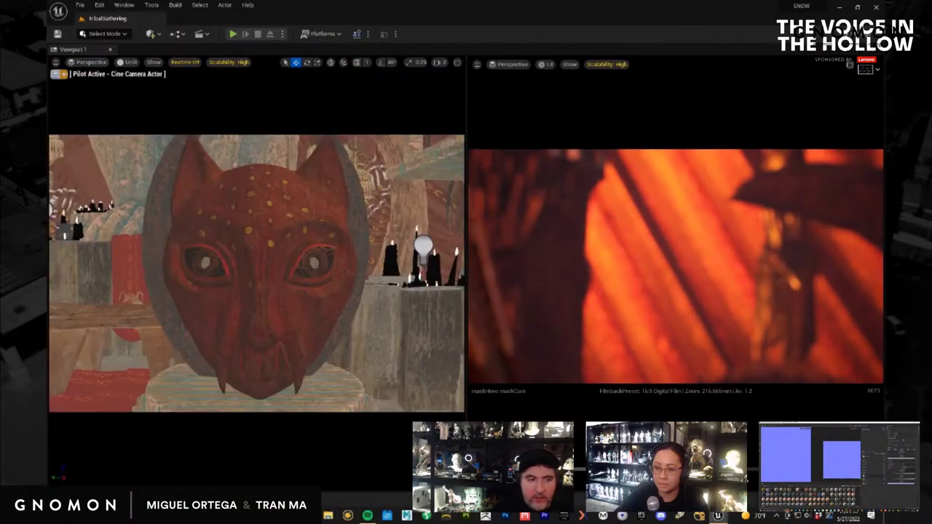
pyautogui.click(754, 328)
pyautogui.hotkey('ctrl', 'shift', 'p')
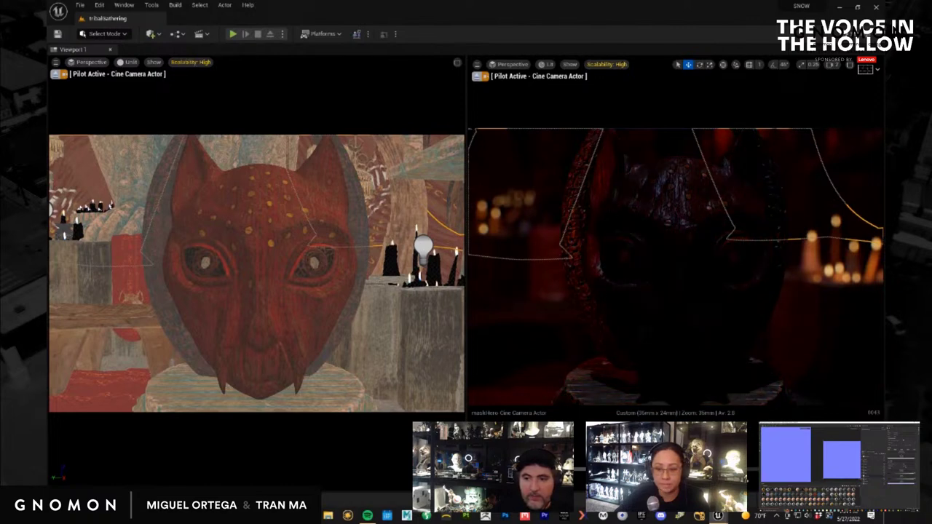
# Turn off realtime rendering and disable Allow Cinematic Control in the unlit viewport so its view can move freely.
pyautogui.hotkey('ctrl', 'r')
pyautogui.click(55, 64)
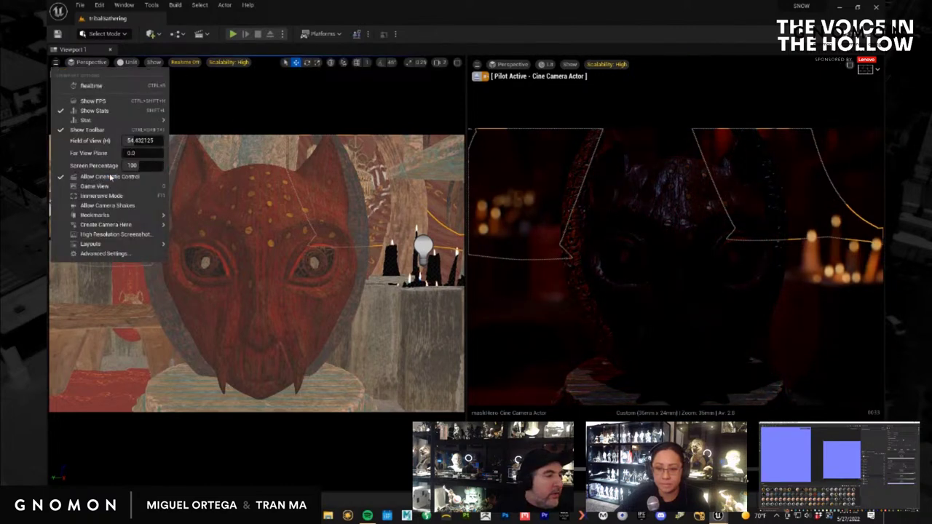
pyautogui.click(110, 177)
pyautogui.click(55, 74)
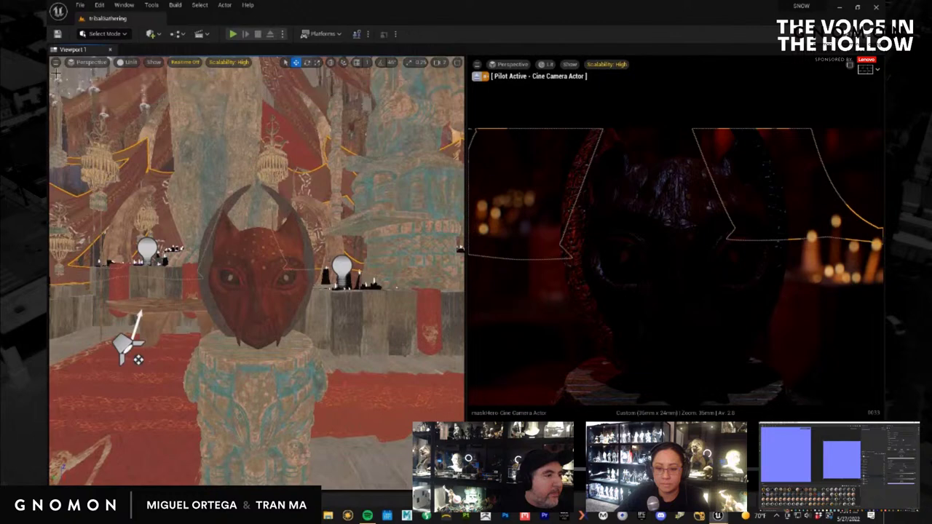
# Set the unlit viewport's camera speed to 1 and frame the ceremony set with its lights from a distance.
pyautogui.moveTo(298, 327)
pyautogui.mouseDown(button='right')
pyautogui.moveTo(298, 348)
pyautogui.moveTo(300, 336)
pyautogui.mouseUp(button='right')
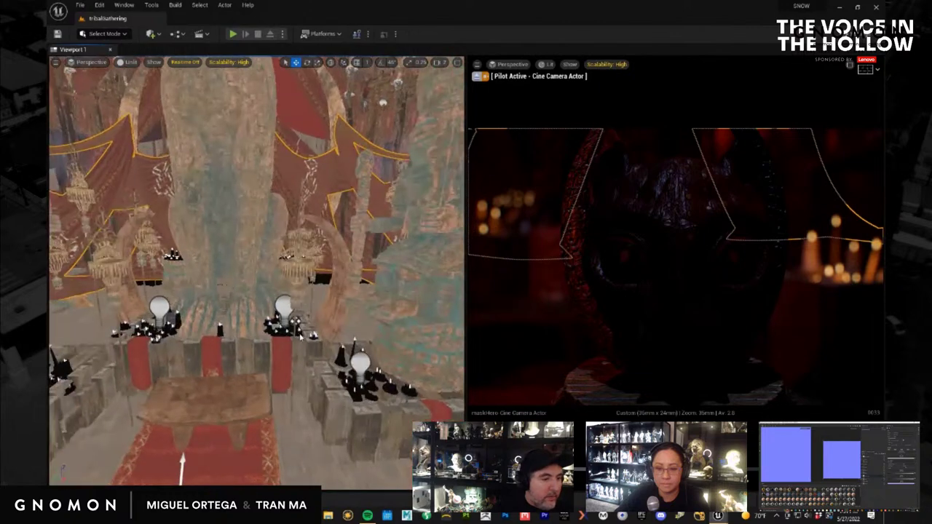
pyautogui.click(437, 62)
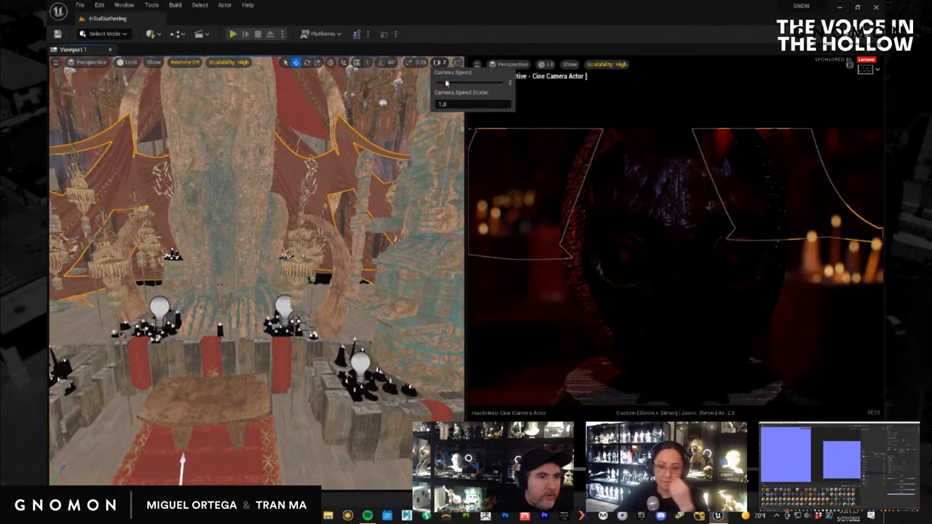
pyautogui.moveTo(303, 378); pyautogui.dragTo(296, 427, button='middle')
pyautogui.scroll(-10, 295, 427)
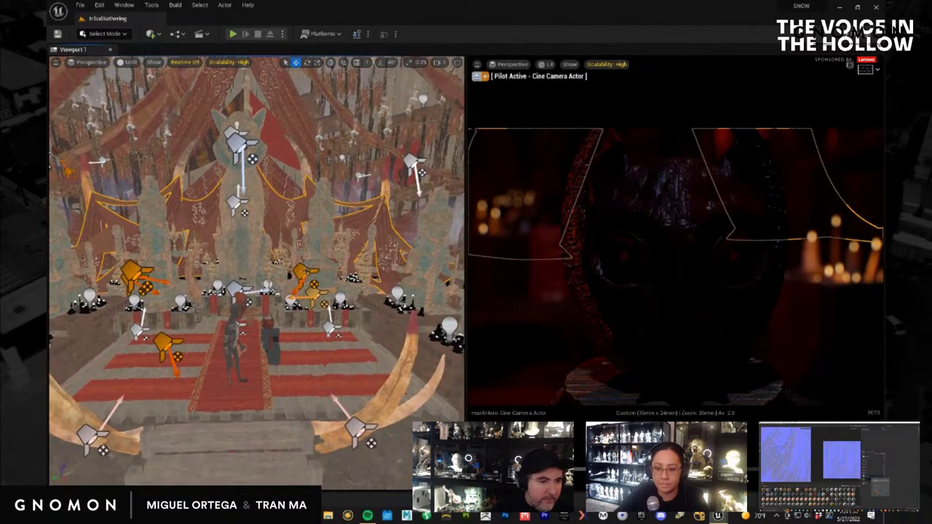
# Duplicate the spot light on the right side of the red carpet and place the copy nearer the front of the mask.
pyautogui.click(302, 274)
pyautogui.moveTo(389, 374)
pyautogui.keyDown('alt'); pyautogui.mouseDown()
pyautogui.moveTo(377, 387)
pyautogui.moveTo(385, 382)
pyautogui.mouseUp(); pyautogui.keyUp('alt')
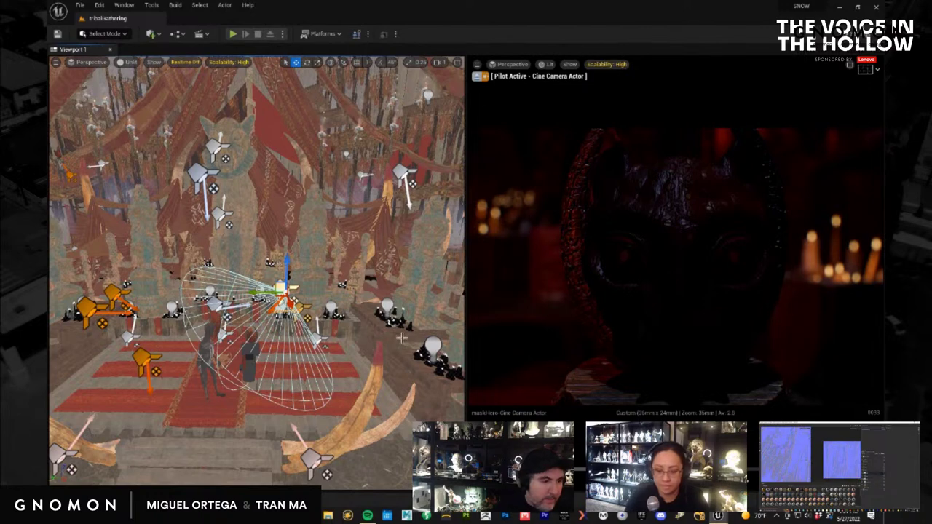
pyautogui.keyDown('alt'); pyautogui.moveTo(401, 338); pyautogui.dragTo(403, 346); pyautogui.keyUp('alt')
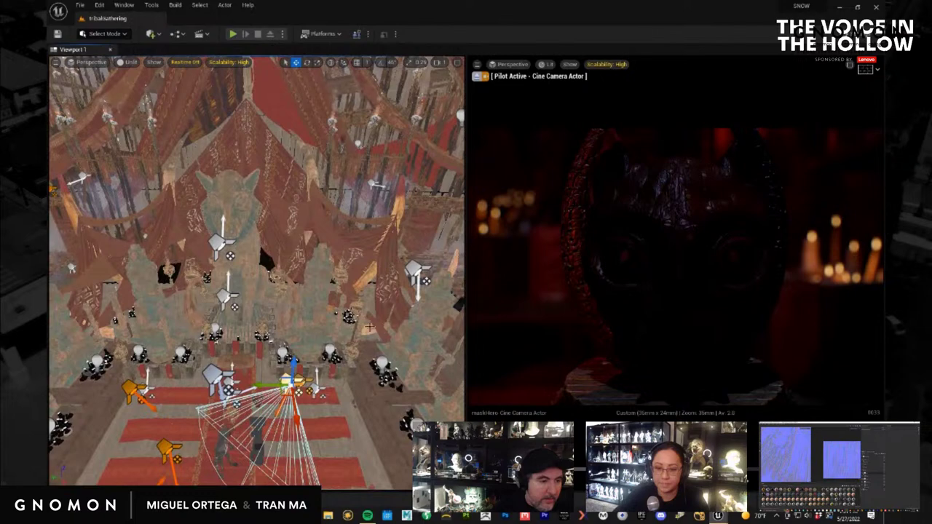
pyautogui.moveTo(369, 325)
pyautogui.mouseDown(button='right')
pyautogui.moveTo(347, 311)
pyautogui.moveTo(362, 312)
pyautogui.mouseUp(button='right')
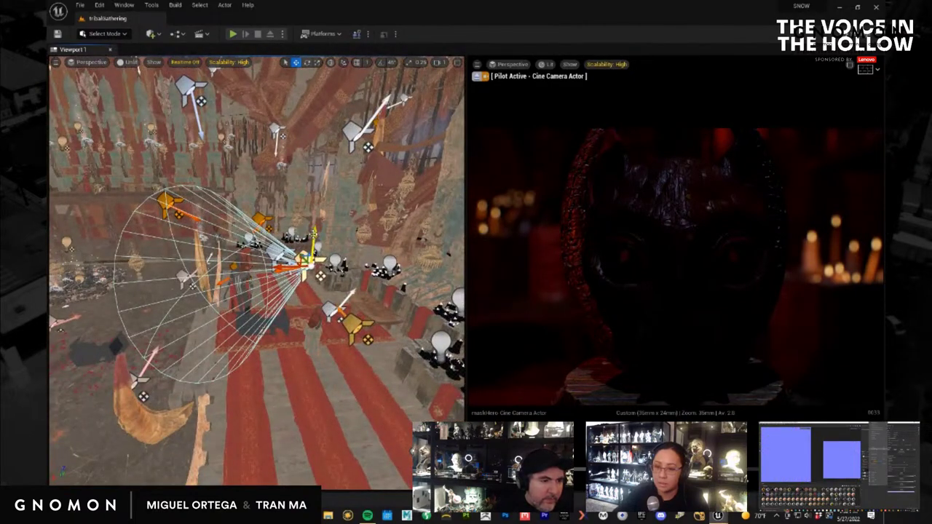
pyautogui.click(355, 326)
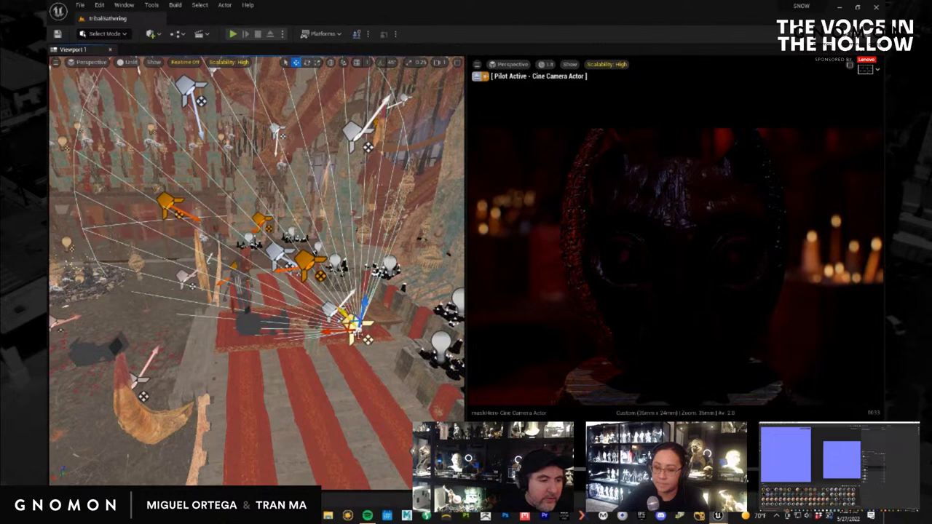
pyautogui.moveTo(384, 387); pyautogui.dragTo(438, 399, button='right')
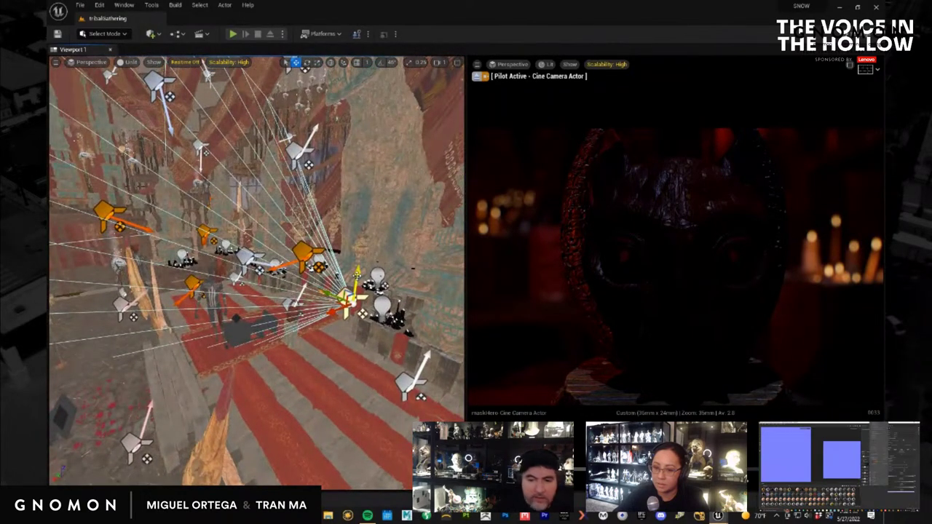
pyautogui.moveTo(348, 297); pyautogui.dragTo(298, 318)
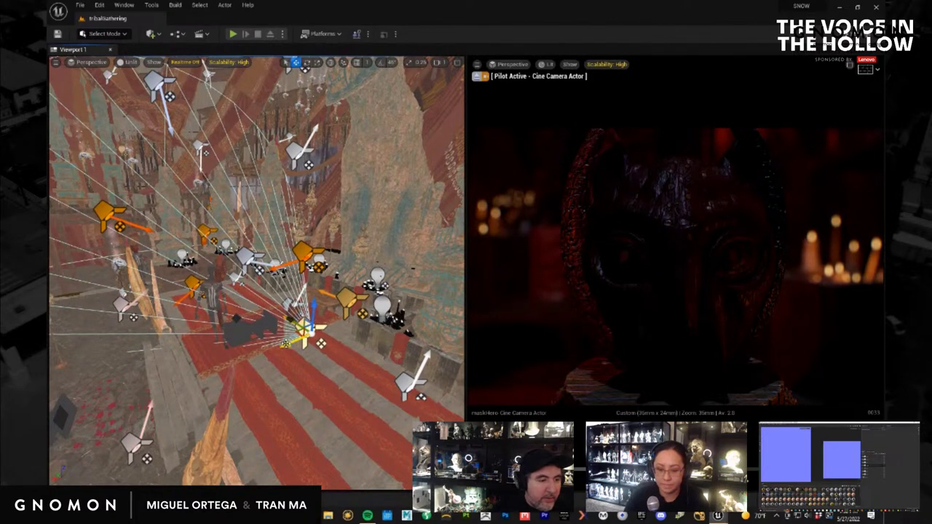
pyautogui.moveTo(288, 345)
pyautogui.mouseDown()
pyautogui.moveTo(302, 339)
pyautogui.moveTo(282, 349)
pyautogui.mouseUp()
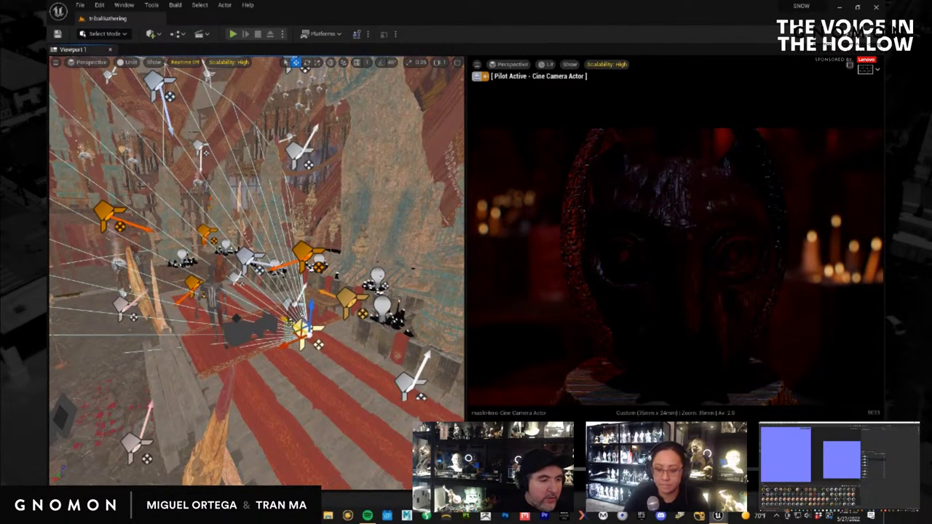
# Rotate the duplicated spot light toward the mask and fine-tune its height and position to graze the right eye and cheek.
pyautogui.press('e')
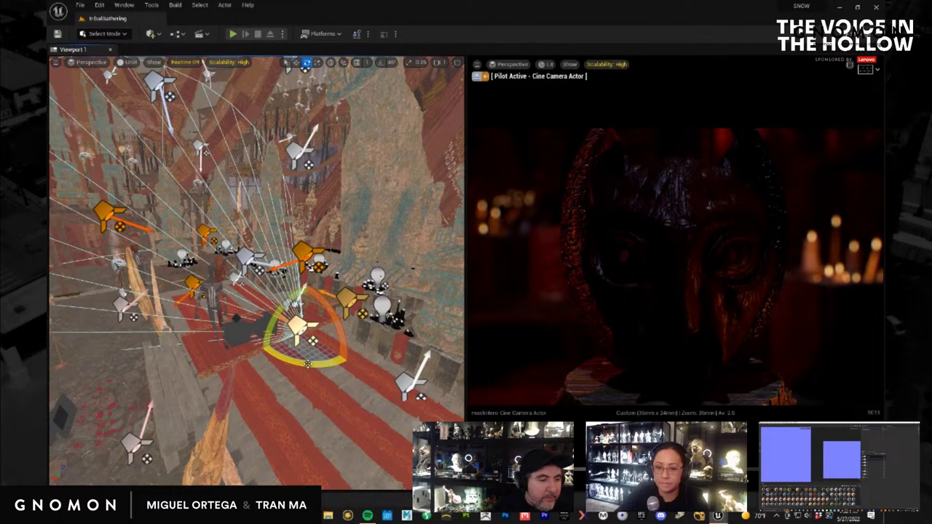
pyautogui.moveTo(308, 362); pyautogui.dragTo(261, 367)
pyautogui.press('w')
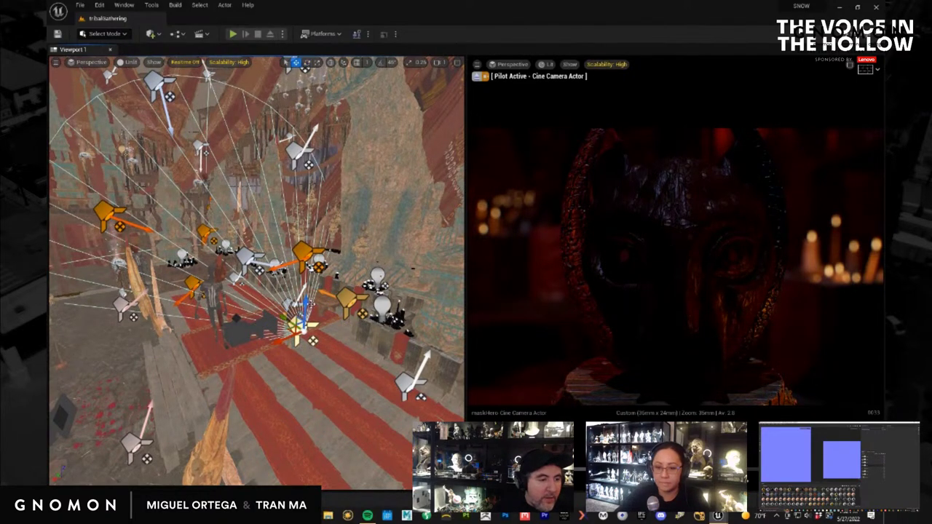
pyautogui.moveTo(306, 301); pyautogui.dragTo(310, 300)
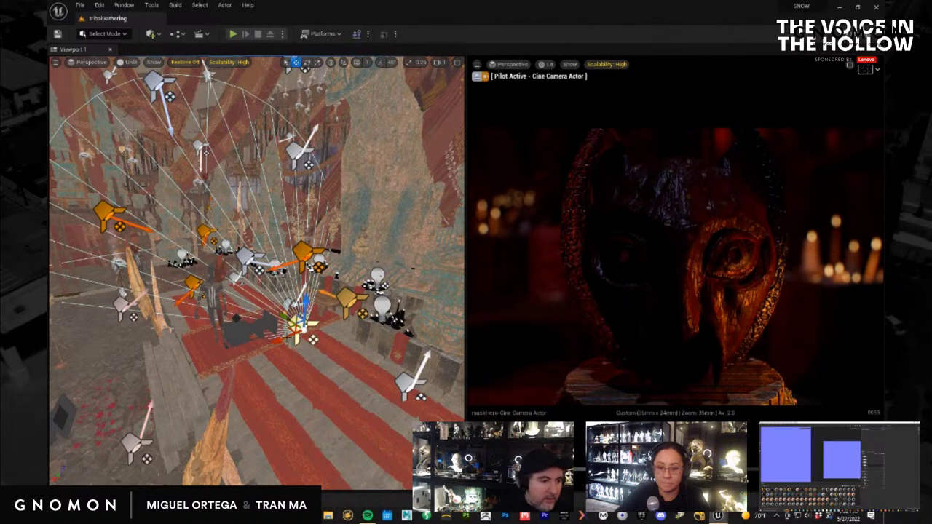
pyautogui.moveTo(285, 320); pyautogui.dragTo(295, 326)
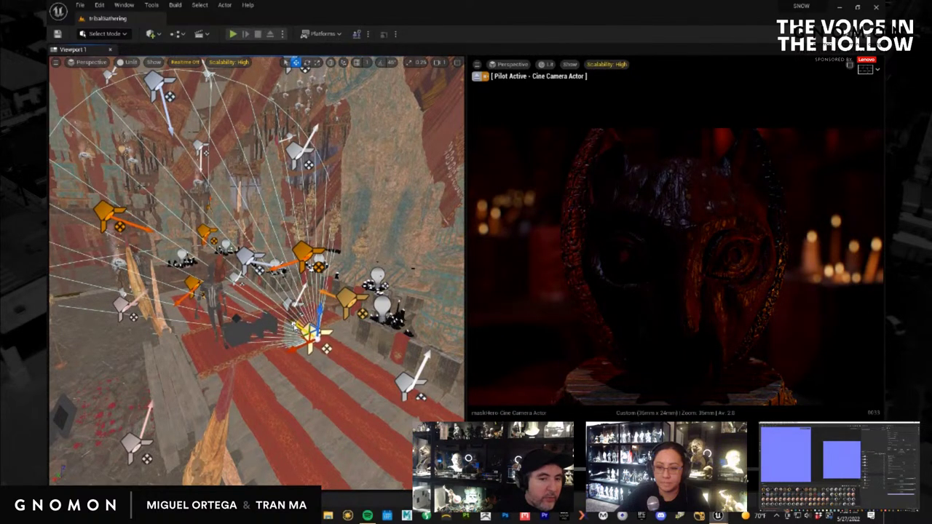
# Re-aim and shift the original spot light beside the copy so it catches the mask's right ear and outer rim.
pyautogui.click(191, 288)
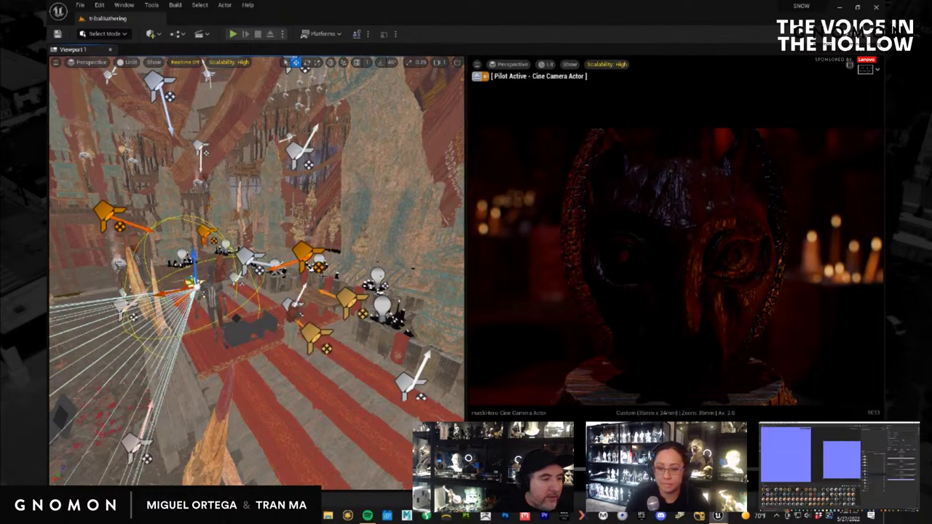
pyautogui.click(348, 299)
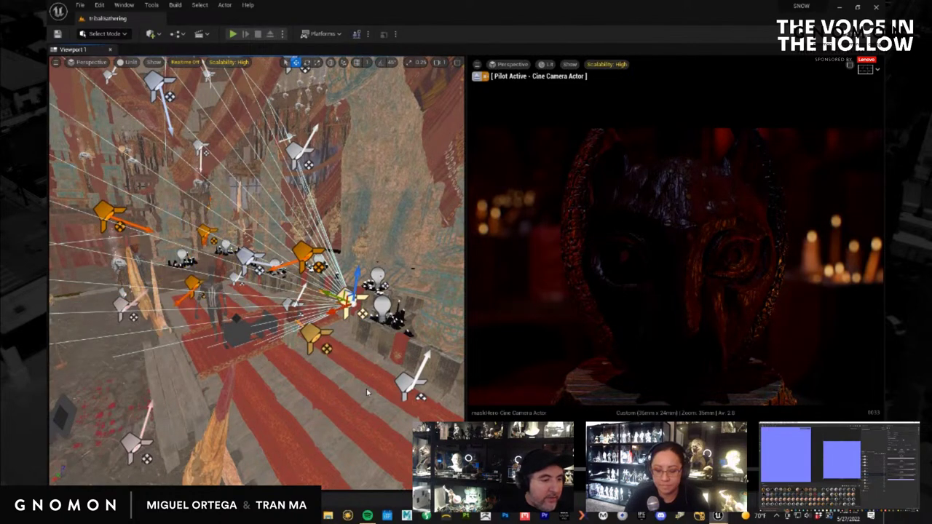
pyautogui.keyDown('alt'); pyautogui.moveTo(366, 388); pyautogui.dragTo(314, 418); pyautogui.keyUp('alt')
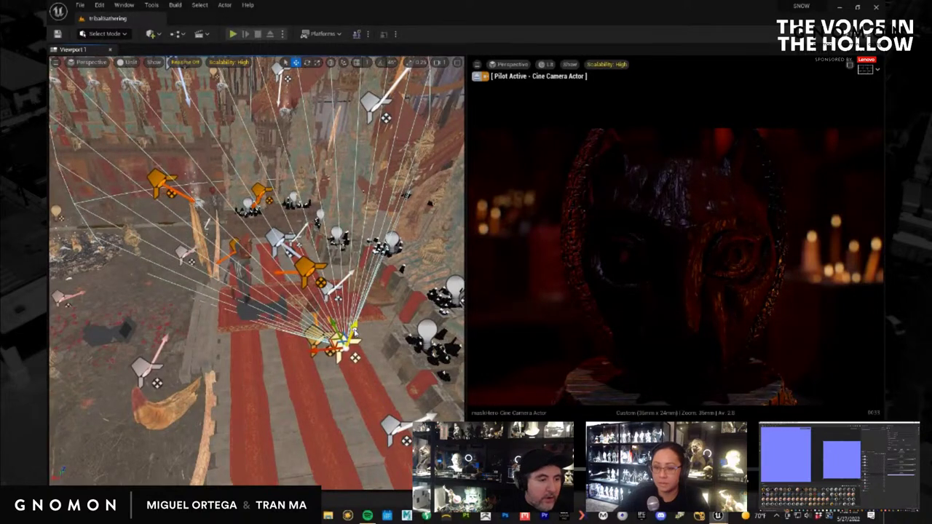
pyautogui.press('e')
pyautogui.moveTo(335, 388); pyautogui.dragTo(333, 348)
pyautogui.press('w')
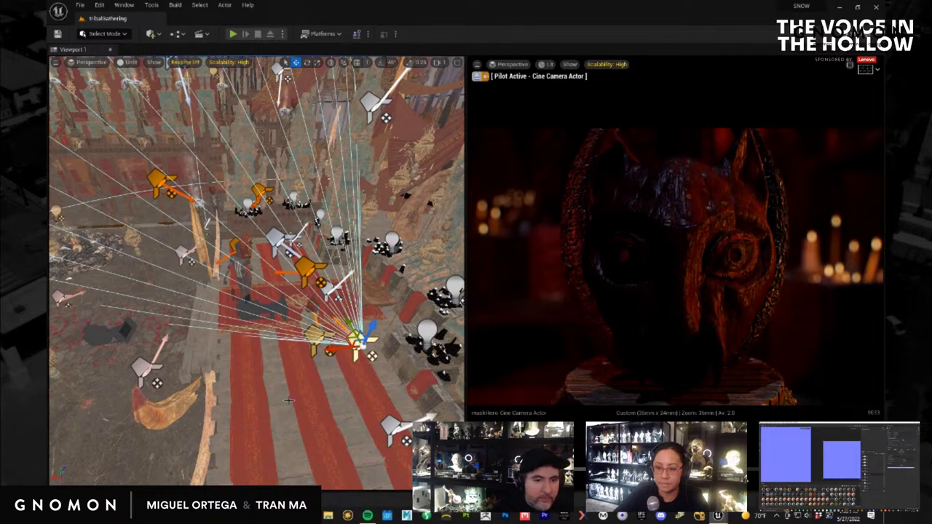
pyautogui.keyDown('alt'); pyautogui.moveTo(297, 389); pyautogui.dragTo(277, 357); pyautogui.keyUp('alt')
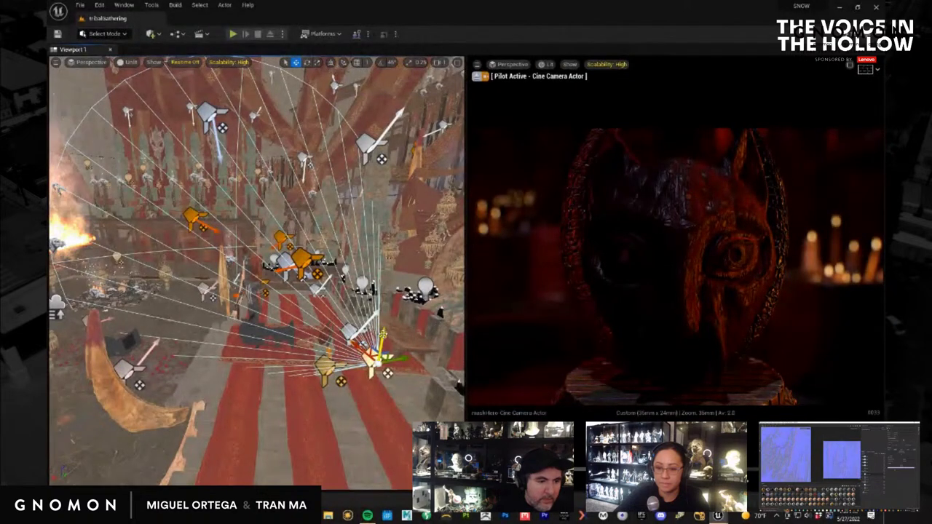
pyautogui.moveTo(381, 336); pyautogui.dragTo(373, 422)
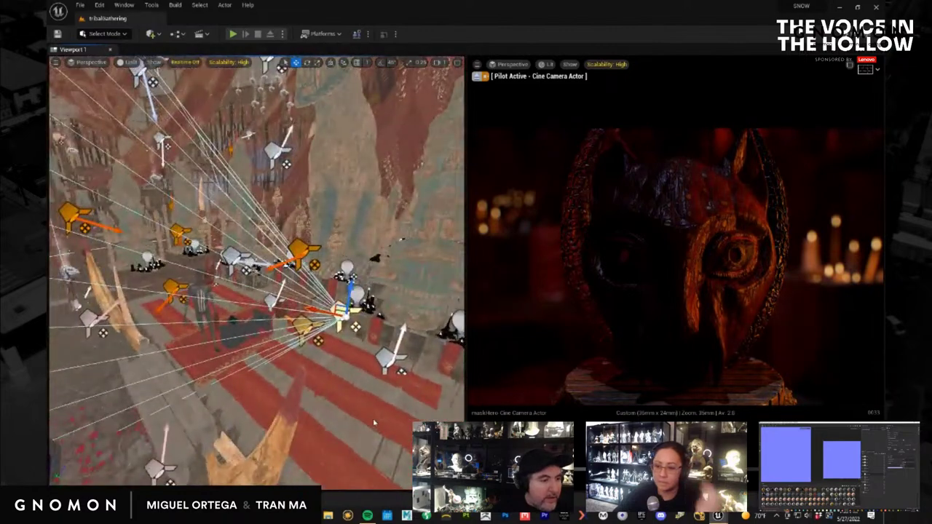
pyautogui.keyDown('alt'); pyautogui.moveTo(361, 381); pyautogui.dragTo(269, 307); pyautogui.keyUp('alt')
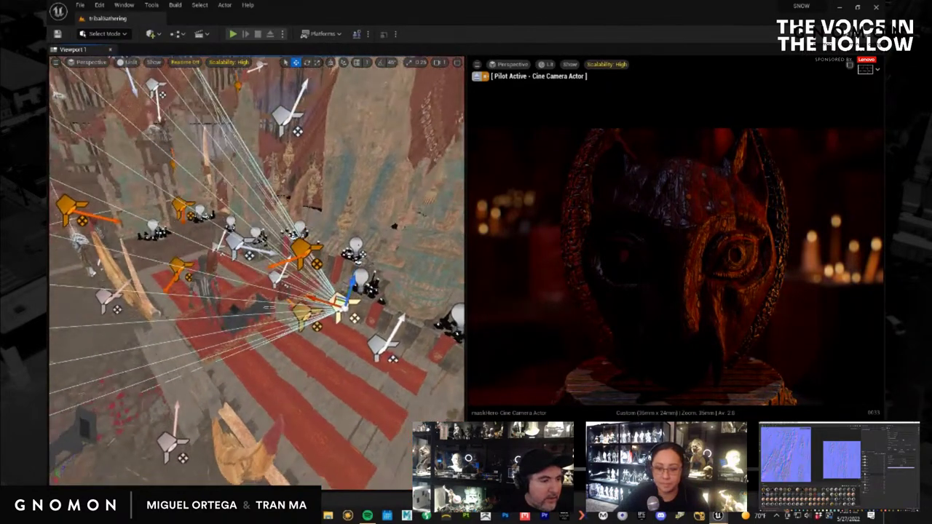
# Move the far spot light from the left side of the set in close to the mask, off to its side.
pyautogui.click(177, 270)
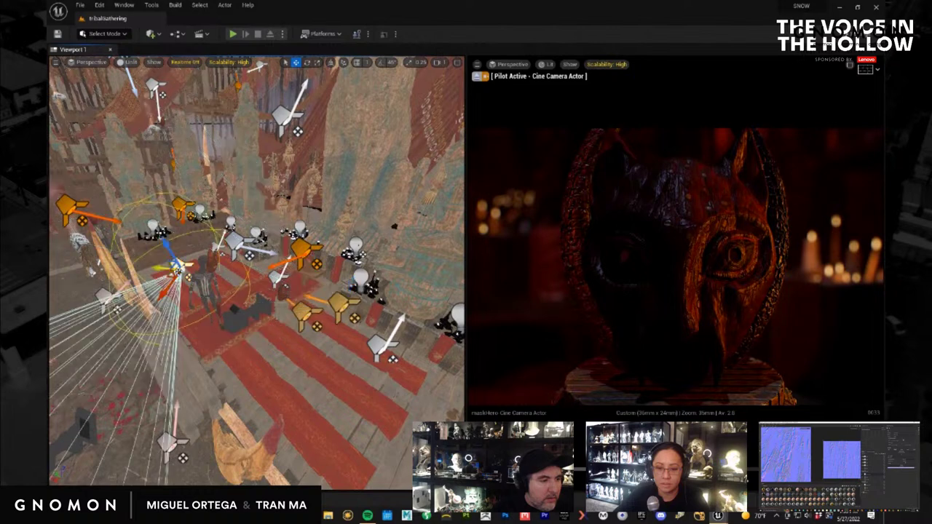
pyautogui.click(71, 208)
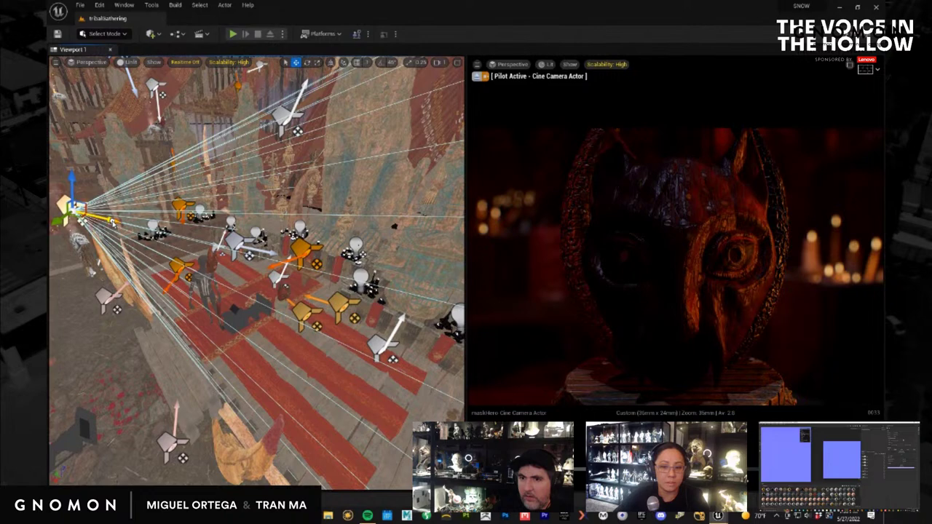
pyautogui.moveTo(113, 222); pyautogui.dragTo(268, 257)
pyautogui.keyDown('alt'); pyautogui.moveTo(301, 395); pyautogui.dragTo(444, 437); pyautogui.keyUp('alt')
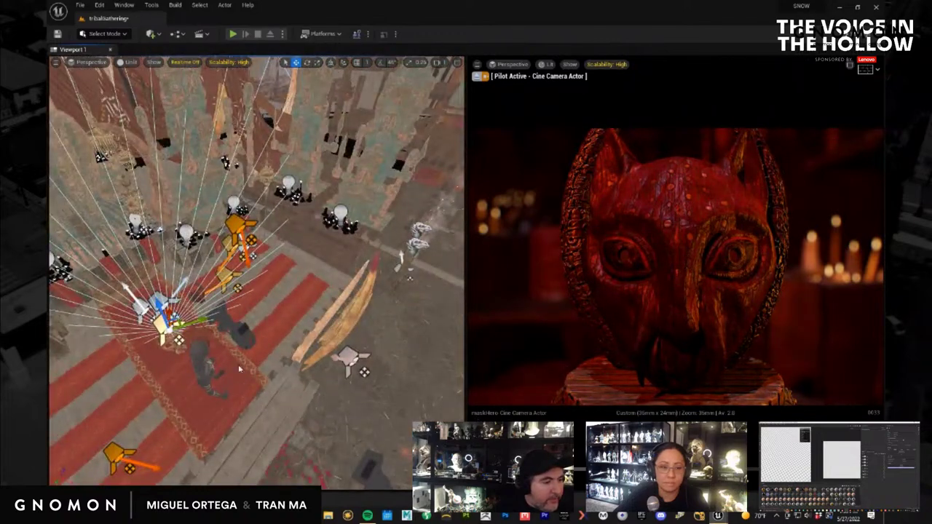
pyautogui.keyDown('alt'); pyautogui.moveTo(238, 369); pyautogui.dragTo(339, 340); pyautogui.keyUp('alt')
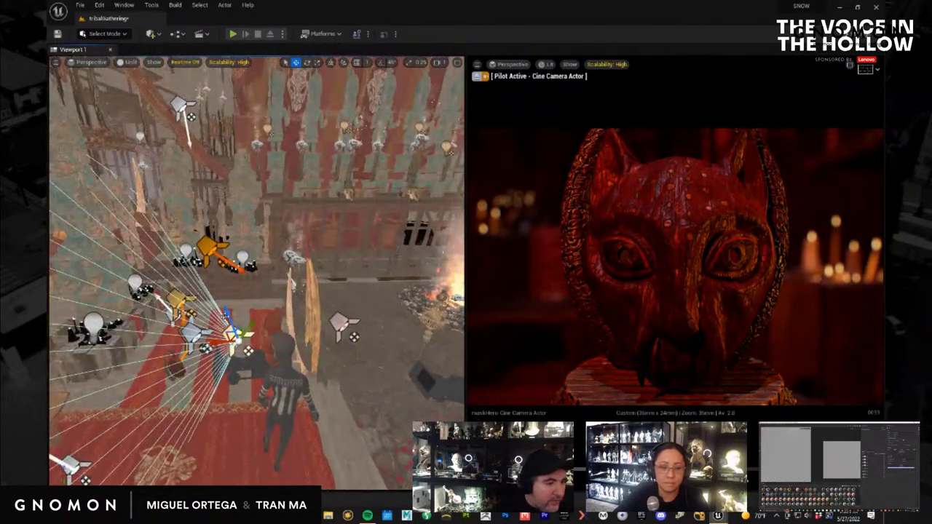
pyautogui.moveTo(227, 310); pyautogui.dragTo(182, 386)
# Rotate the relocated spot light and pull it farther out to the side so it rakes across the mask's left eye.
pyautogui.press('e')
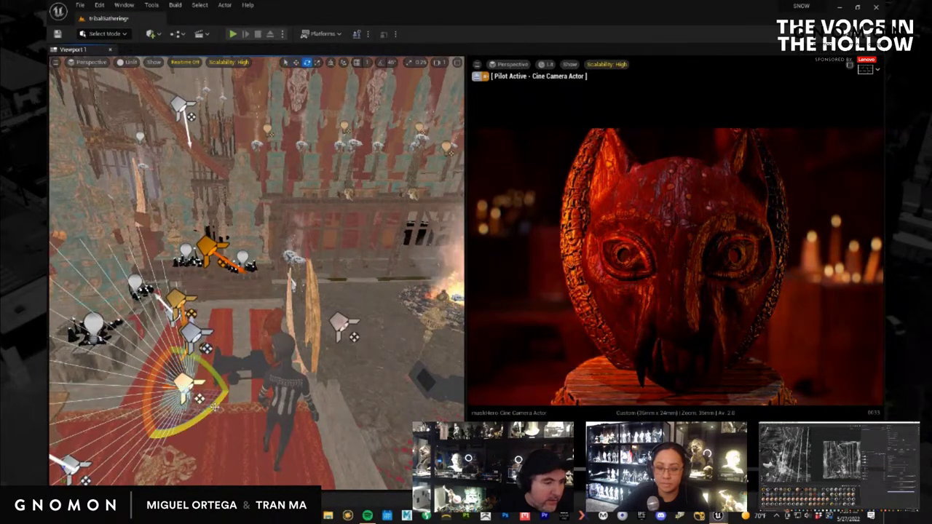
pyautogui.moveTo(122, 441); pyautogui.dragTo(46, 445)
pyautogui.press('w')
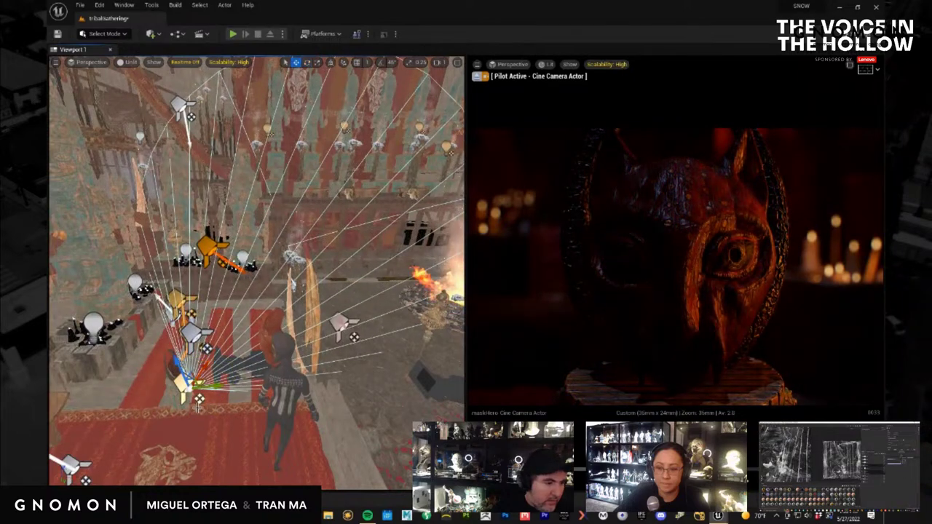
pyautogui.moveTo(210, 390); pyautogui.dragTo(118, 444)
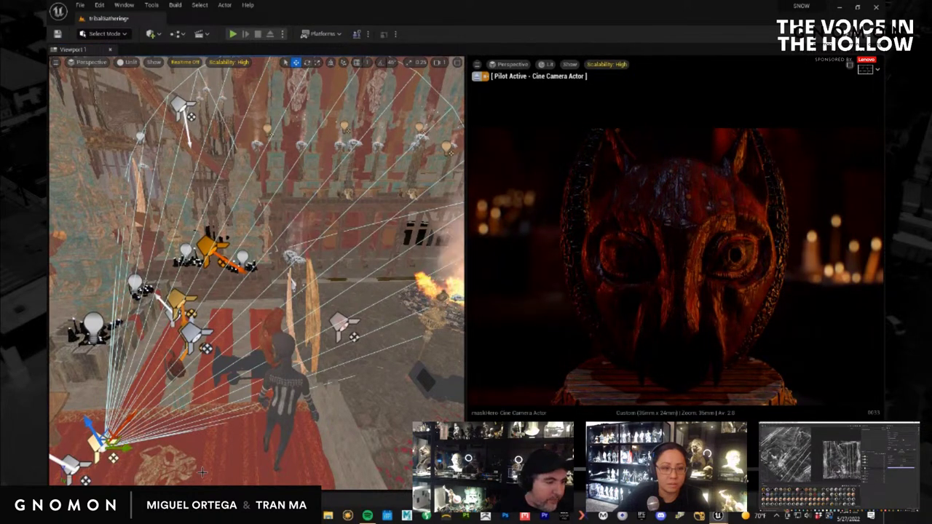
# Reposition and rotate the side spot light in small adjustments so it grazes the mask's darker eye and outer rim.
pyautogui.moveTo(282, 417); pyautogui.dragTo(228, 454, button='right')
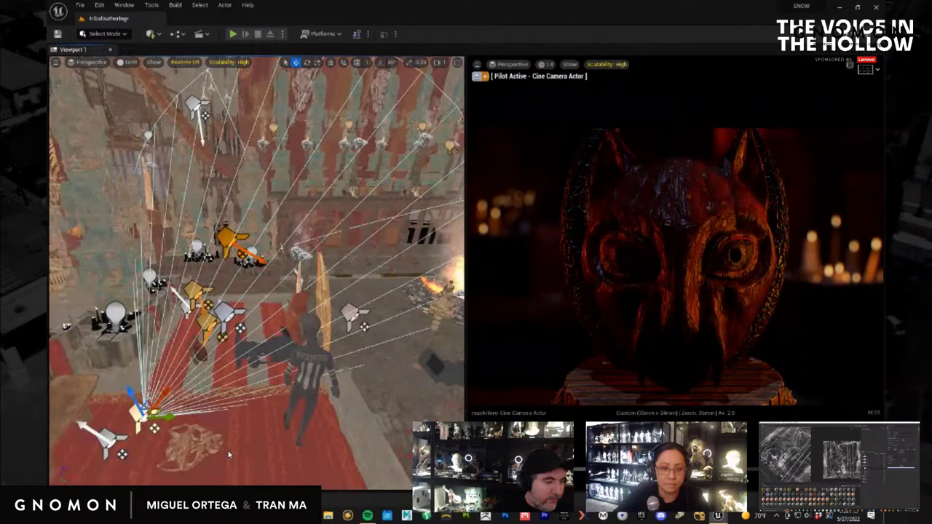
pyautogui.moveTo(162, 414)
pyautogui.mouseDown()
pyautogui.moveTo(129, 412)
pyautogui.moveTo(168, 367)
pyautogui.moveTo(165, 399)
pyautogui.moveTo(146, 410)
pyautogui.moveTo(154, 406)
pyautogui.mouseUp()
pyautogui.press('e')
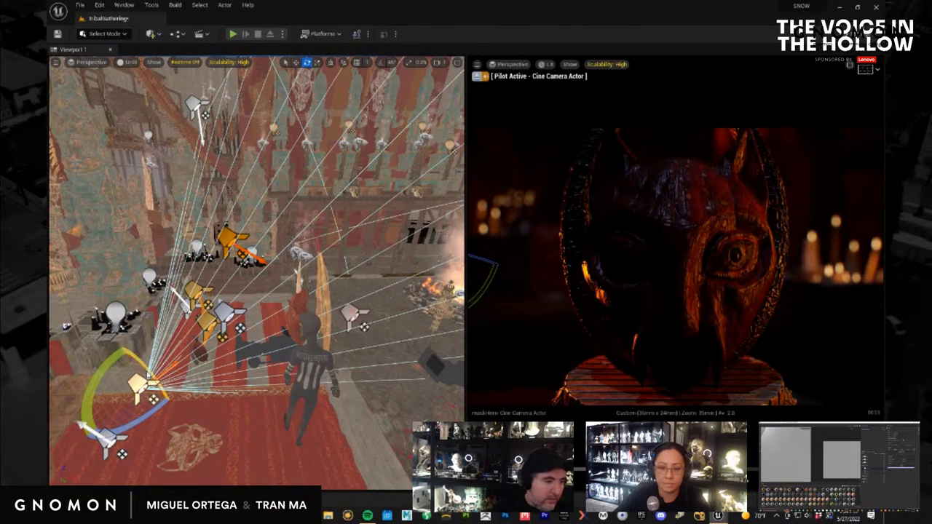
pyautogui.press('w')
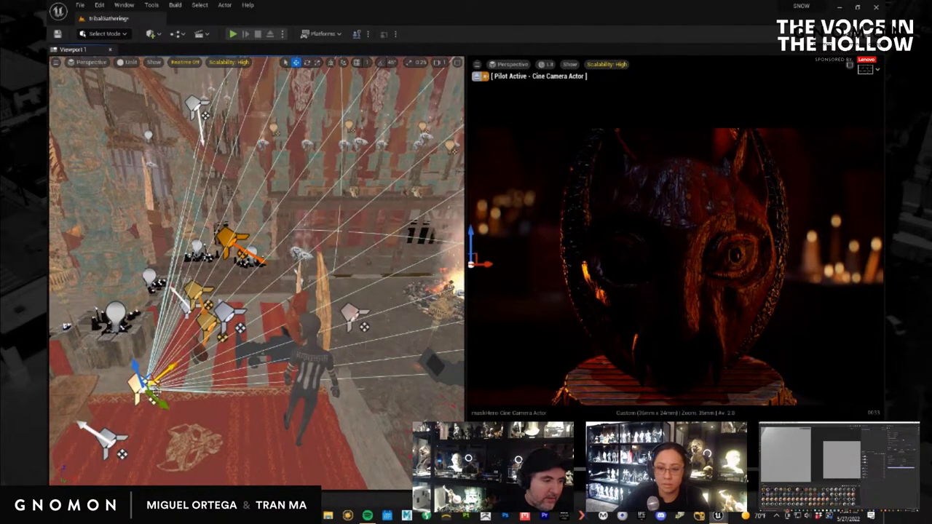
pyautogui.moveTo(137, 364)
pyautogui.mouseDown()
pyautogui.moveTo(129, 351)
pyautogui.moveTo(135, 364)
pyautogui.mouseUp()
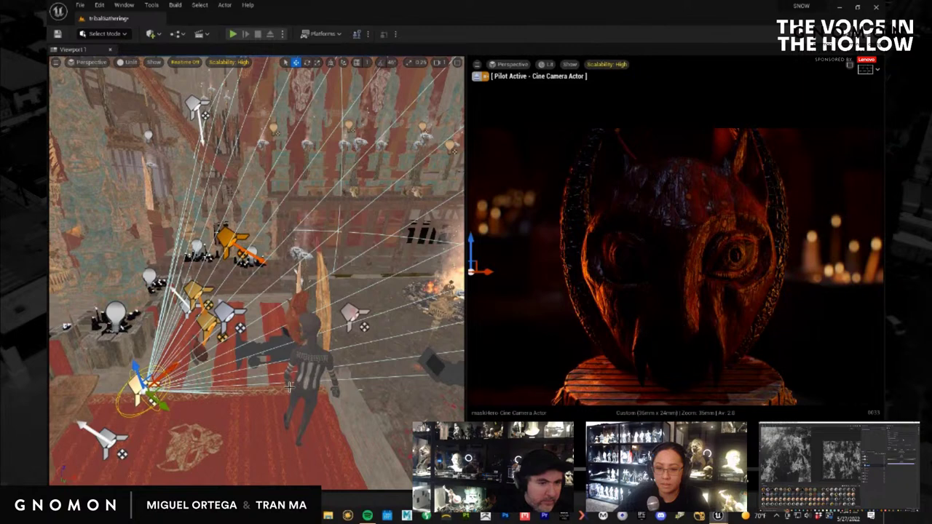
# Duplicate the side spot light and place the copy farther toward the front, aimed at the mask's dark eye and cheek.
pyautogui.keyDown('alt'); pyautogui.moveTo(234, 431); pyautogui.dragTo(271, 420); pyautogui.keyUp('alt')
pyautogui.moveTo(271, 422); pyautogui.dragTo(239, 435, button='right')
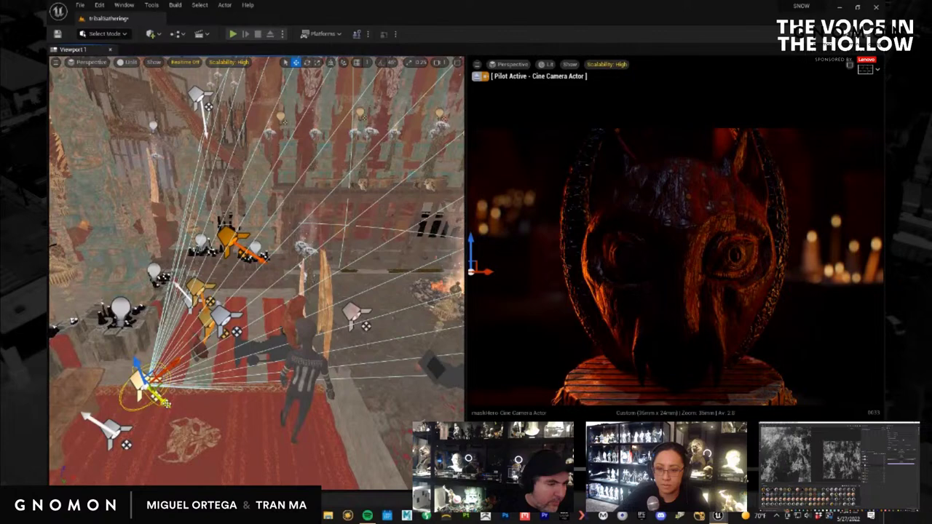
pyautogui.moveTo(185, 416); pyautogui.dragTo(253, 436)
pyautogui.press('w')
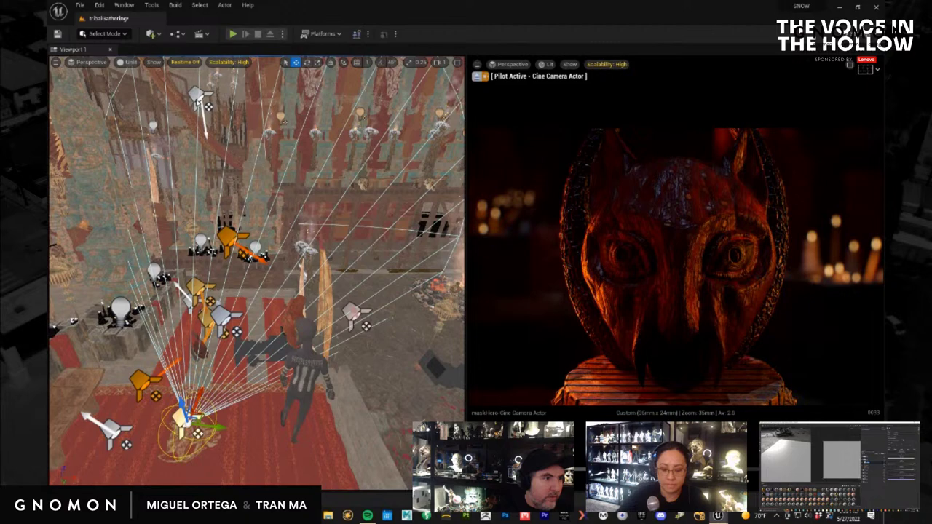
# Select and delete the spot light at the far edge of the striped carpet near the tusks.
pyautogui.click(195, 100)
pyautogui.keyDown('alt'); pyautogui.moveTo(353, 249); pyautogui.dragTo(329, 180); pyautogui.keyUp('alt')
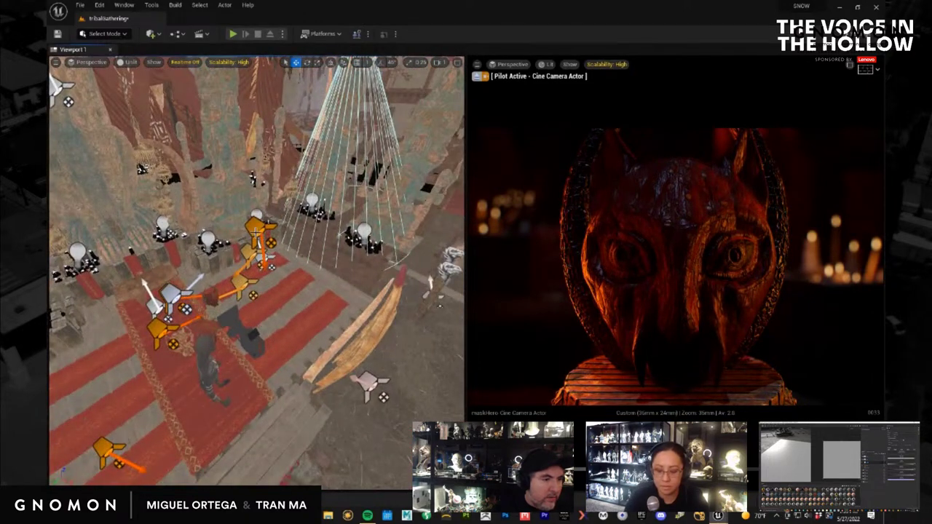
pyautogui.click(255, 232)
pyautogui.keyDown('alt'); pyautogui.moveTo(352, 318); pyautogui.dragTo(537, 308); pyautogui.keyUp('alt')
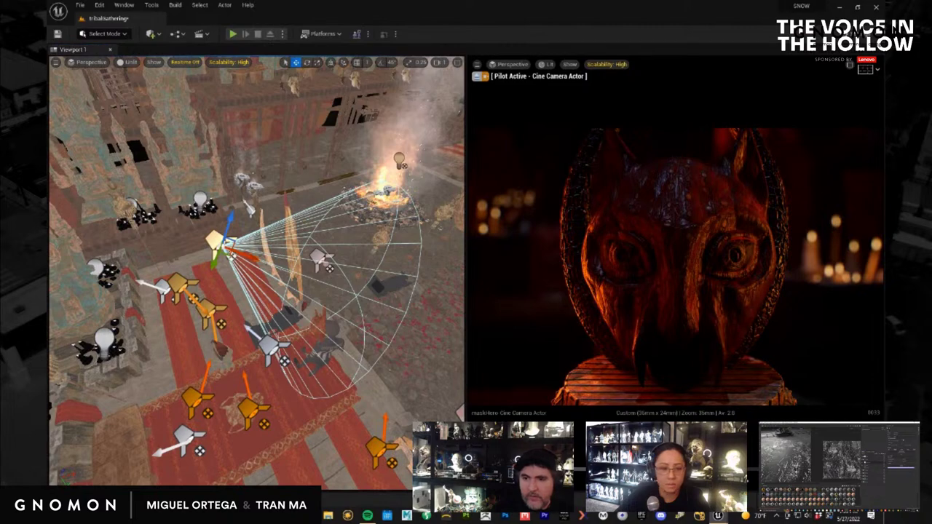
pyautogui.press('Delete')
# Duplicate the orange spot light beside the mask above the carpet, rotate the copy to point straight down and shift it sideways.
pyautogui.keyDown('alt'); pyautogui.moveTo(234, 324); pyautogui.dragTo(100, 319); pyautogui.keyUp('alt')
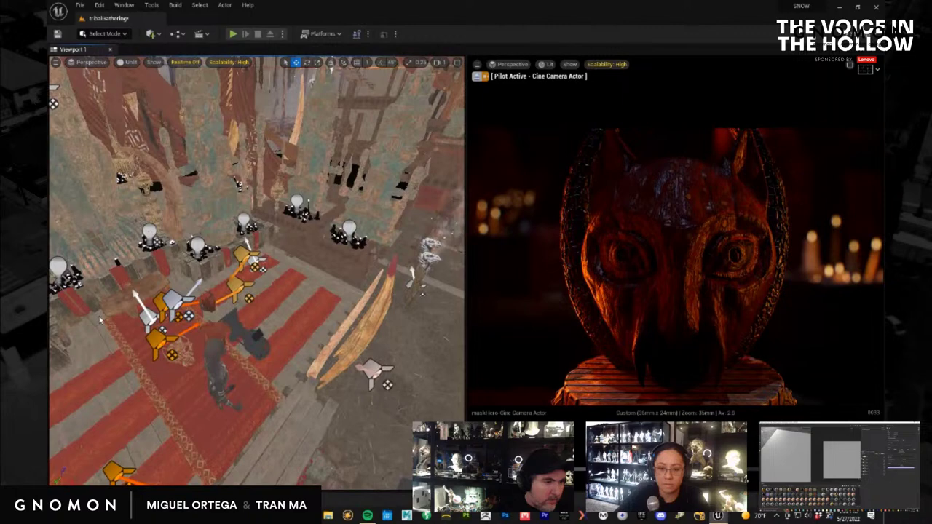
pyautogui.moveTo(100, 319); pyautogui.dragTo(241, 304, button='right')
pyautogui.click(231, 286)
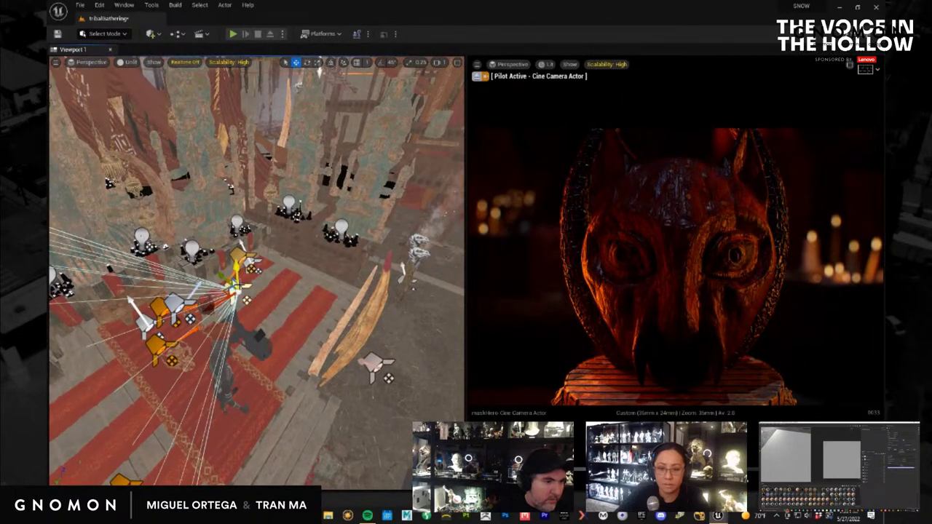
pyautogui.keyDown('alt'); pyautogui.moveTo(235, 268); pyautogui.dragTo(121, 327); pyautogui.keyUp('alt')
pyautogui.press('e')
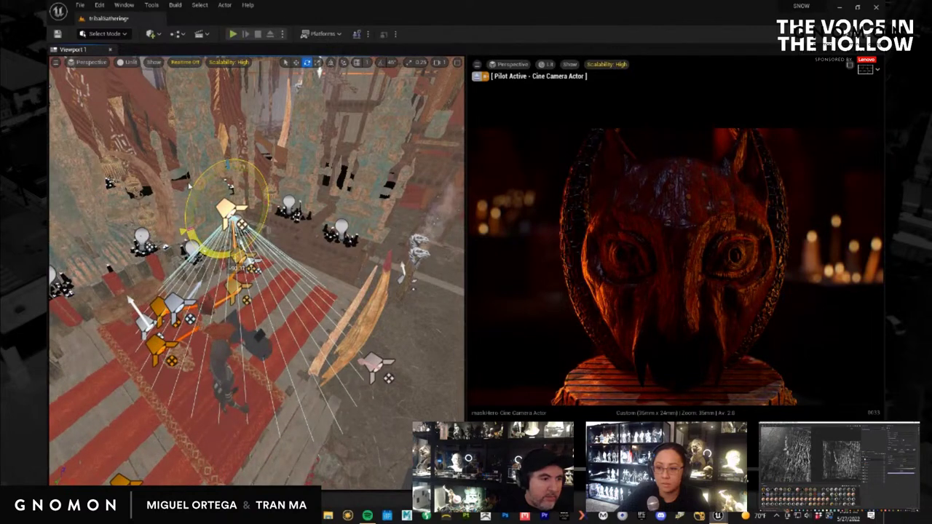
pyautogui.press('w')
pyautogui.moveTo(202, 224); pyautogui.dragTo(177, 233)
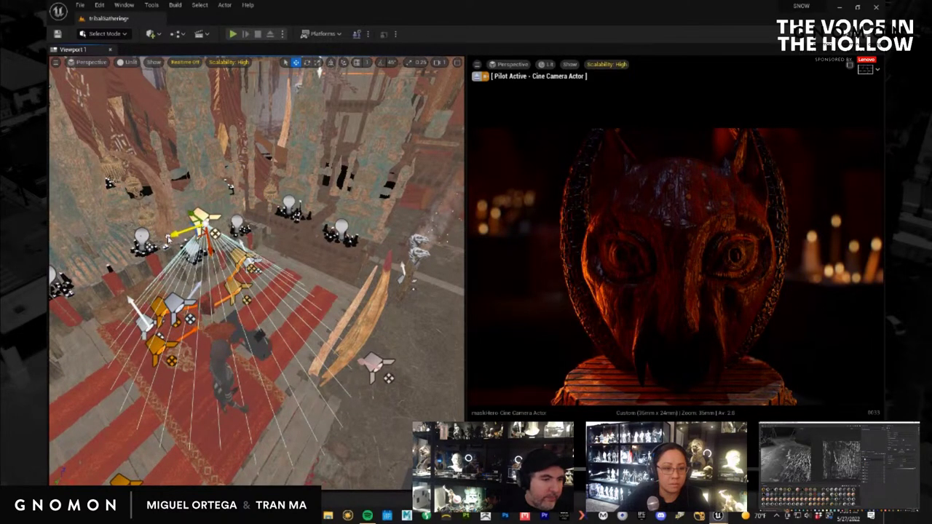
# Center the downward spot light over the mask area and lower it toward the mask.
pyautogui.keyDown('alt'); pyautogui.moveTo(330, 282); pyautogui.dragTo(325, 289); pyautogui.keyUp('alt')
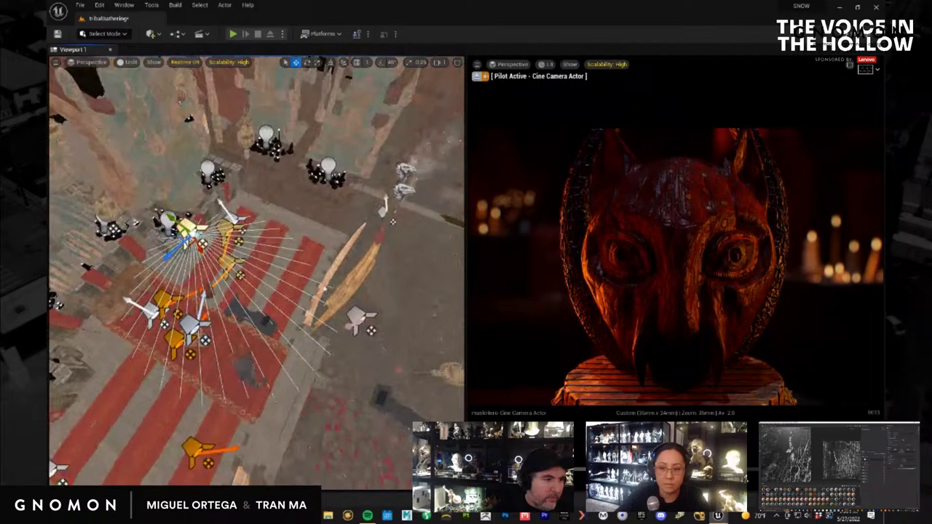
pyautogui.moveTo(173, 219); pyautogui.dragTo(201, 237)
pyautogui.press('e')
pyautogui.press('w')
pyautogui.moveTo(301, 240)
pyautogui.keyDown('alt'); pyautogui.mouseDown()
pyautogui.moveTo(244, 191)
pyautogui.moveTo(306, 243)
pyautogui.mouseUp(); pyautogui.keyUp('alt')
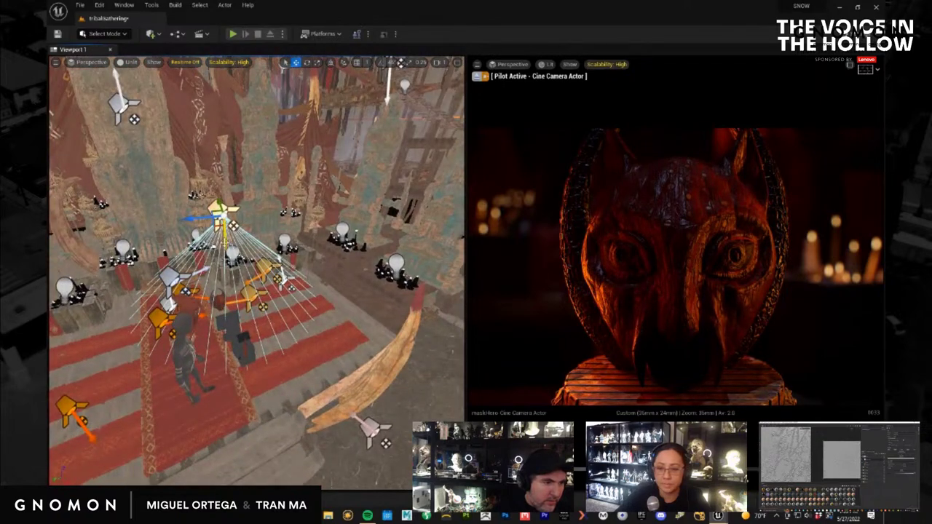
pyautogui.moveTo(224, 227); pyautogui.dragTo(227, 259)
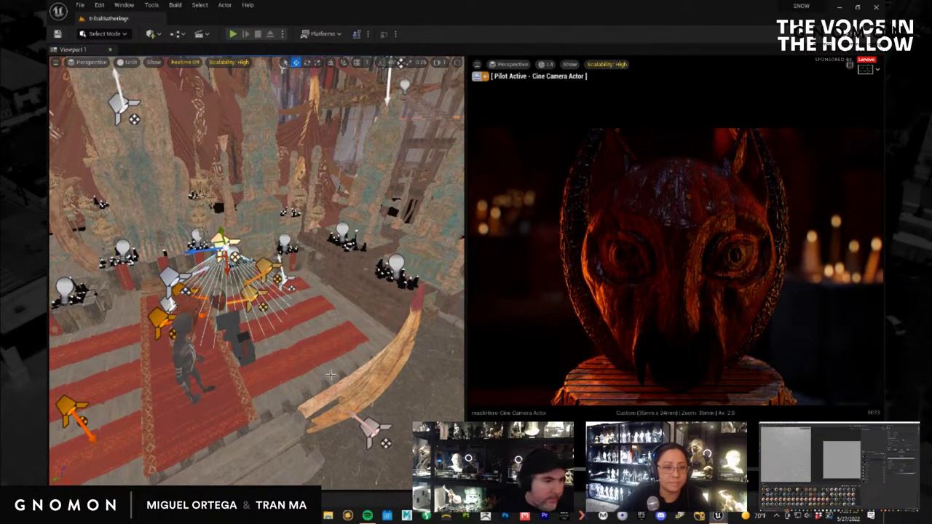
# Move the overhead spot light forward over the mask, then raise it to soften the top light on the forehead and rim.
pyautogui.keyDown('alt'); pyautogui.moveTo(326, 387); pyautogui.dragTo(336, 462); pyautogui.keyUp('alt')
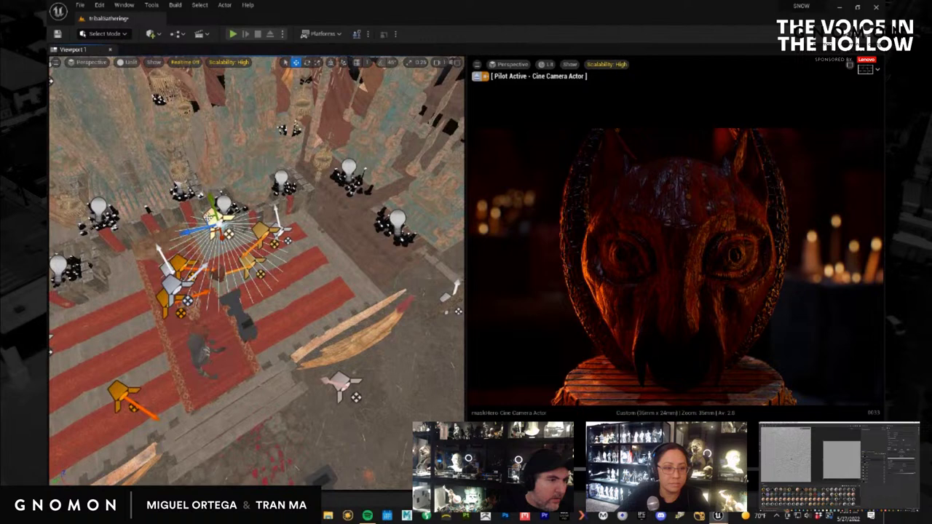
pyautogui.moveTo(212, 201); pyautogui.dragTo(202, 244)
pyautogui.keyDown('alt'); pyautogui.moveTo(264, 297); pyautogui.dragTo(264, 263); pyautogui.keyUp('alt')
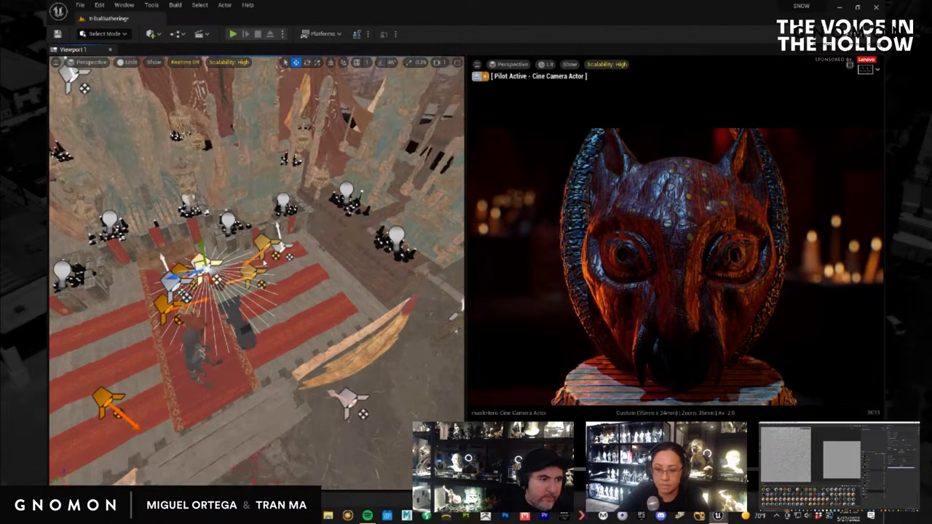
pyautogui.moveTo(201, 256); pyautogui.dragTo(201, 245, button='right')
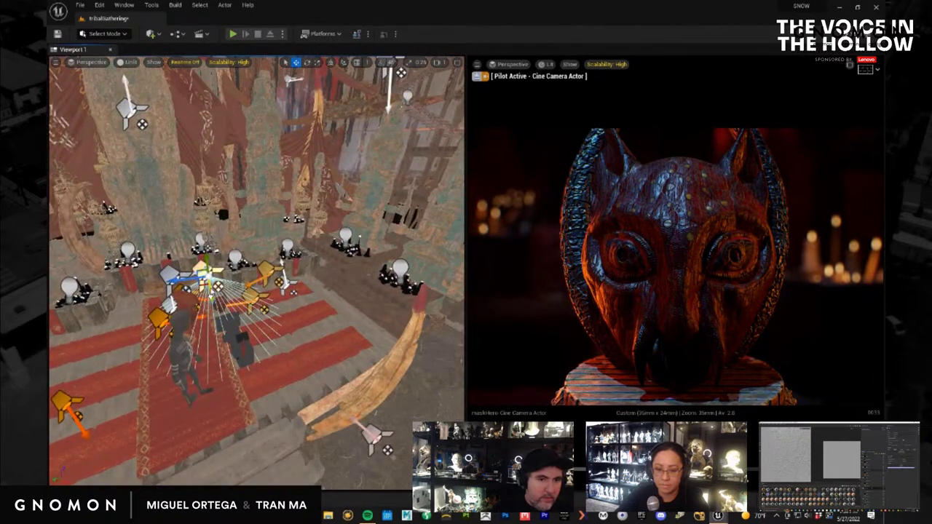
pyautogui.moveTo(208, 271); pyautogui.dragTo(200, 218)
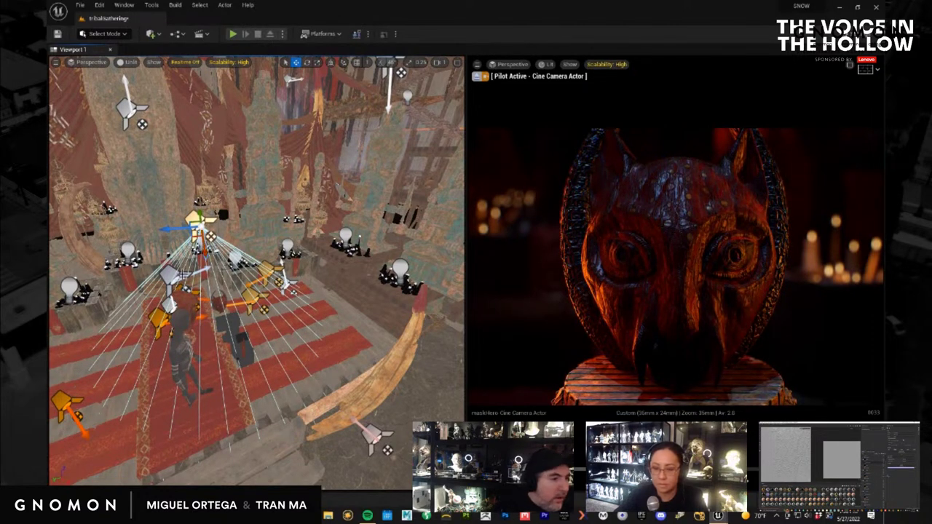
# Duplicate the orange side spot light out beside the candle clusters and rotate the copy toward the set.
pyautogui.keyDown('alt'); pyautogui.moveTo(335, 236); pyautogui.dragTo(291, 275); pyautogui.keyUp('alt')
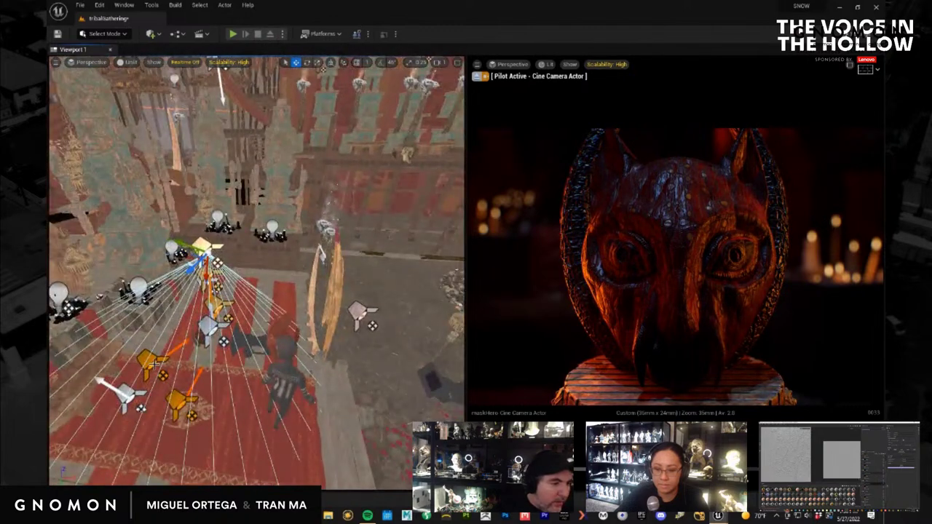
pyautogui.click(155, 369)
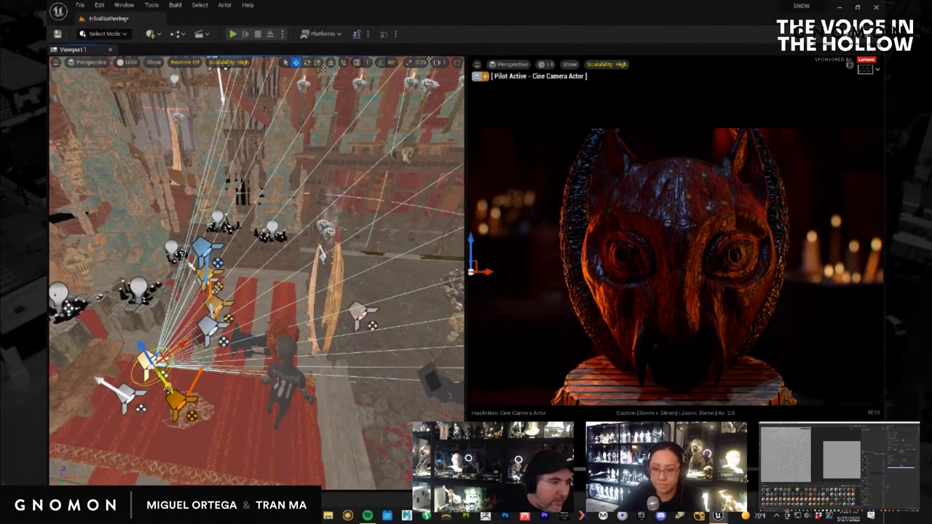
pyautogui.keyDown('alt'); pyautogui.moveTo(167, 389); pyautogui.dragTo(47, 368); pyautogui.keyUp('alt')
pyautogui.press('e')
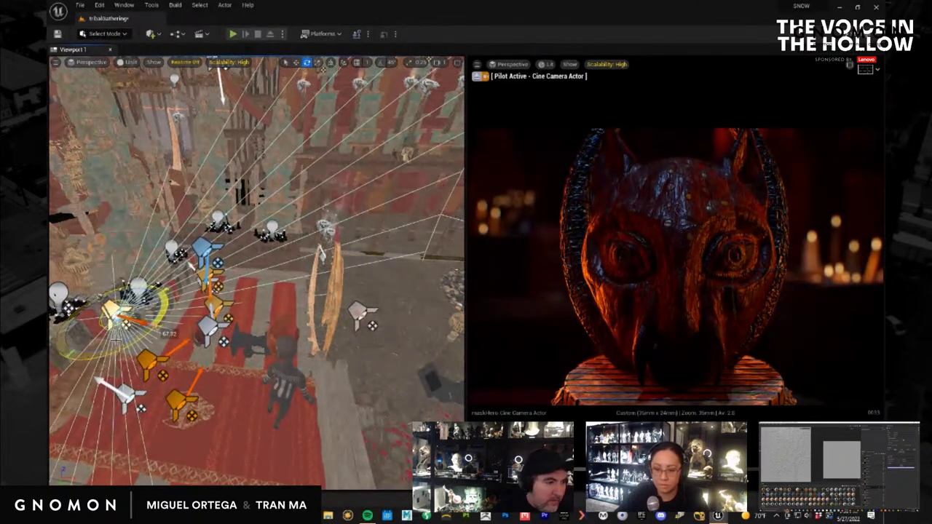
# Test the new side light closer in, pull it back out past the candles and rotate it to throw orange haze behind the mask.
pyautogui.press('w')
pyautogui.moveTo(86, 340); pyautogui.dragTo(117, 318)
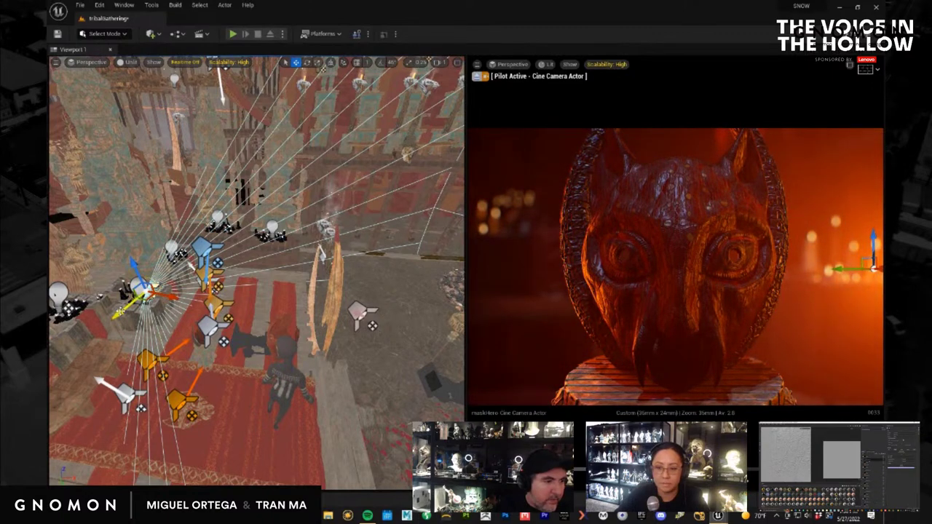
pyautogui.moveTo(116, 314); pyautogui.dragTo(48, 359)
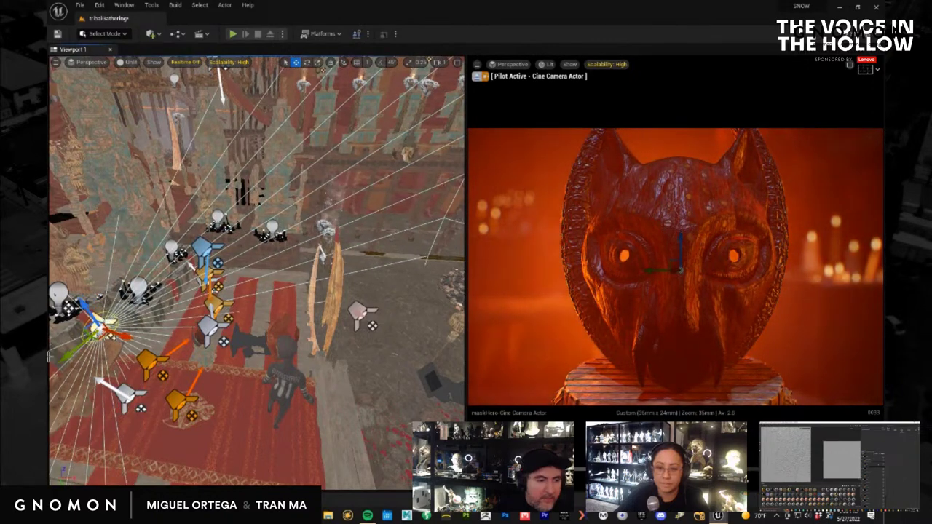
pyautogui.press('e')
pyautogui.moveTo(115, 355); pyautogui.dragTo(127, 349)
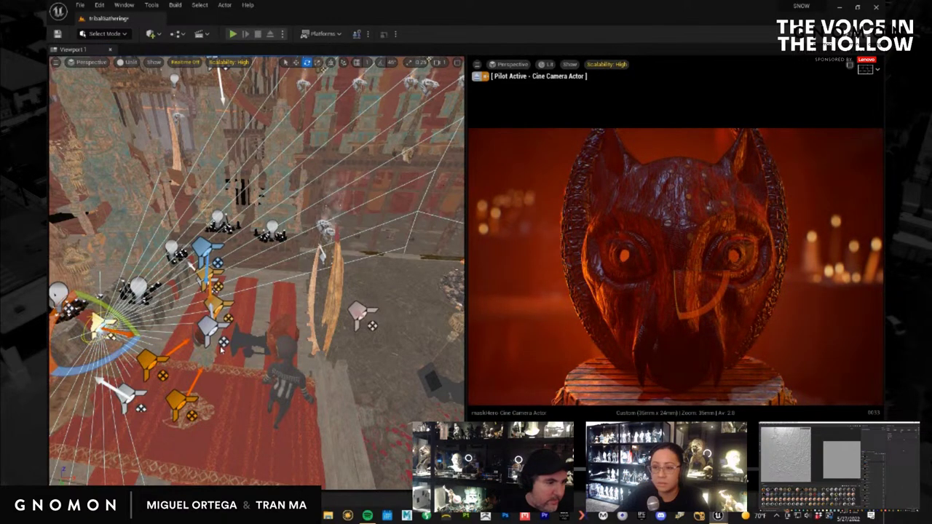
# Nudge the haze spot light along its axes and rotate it slightly to refine the orange glow around the mask.
pyautogui.keyDown('alt'); pyautogui.moveTo(159, 338); pyautogui.dragTo(142, 331); pyautogui.keyUp('alt')
pyautogui.press('w')
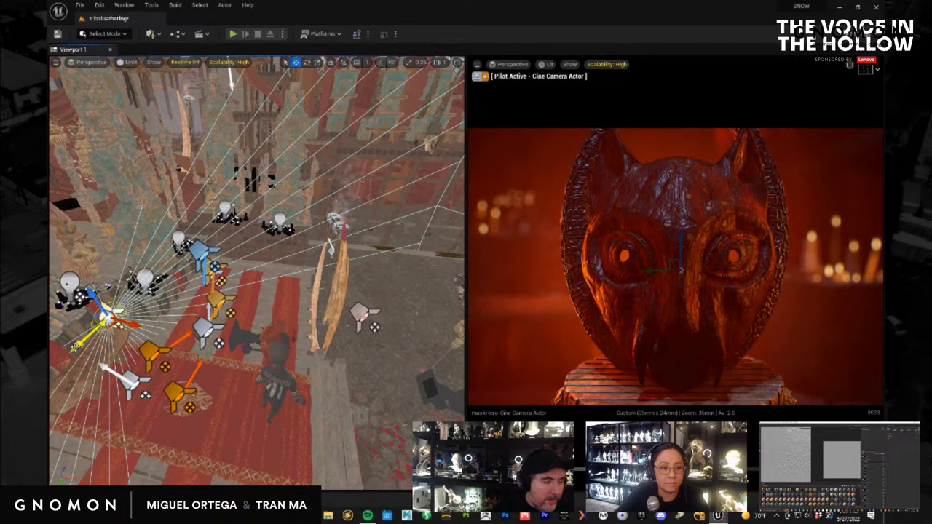
pyautogui.moveTo(75, 346); pyautogui.dragTo(80, 343)
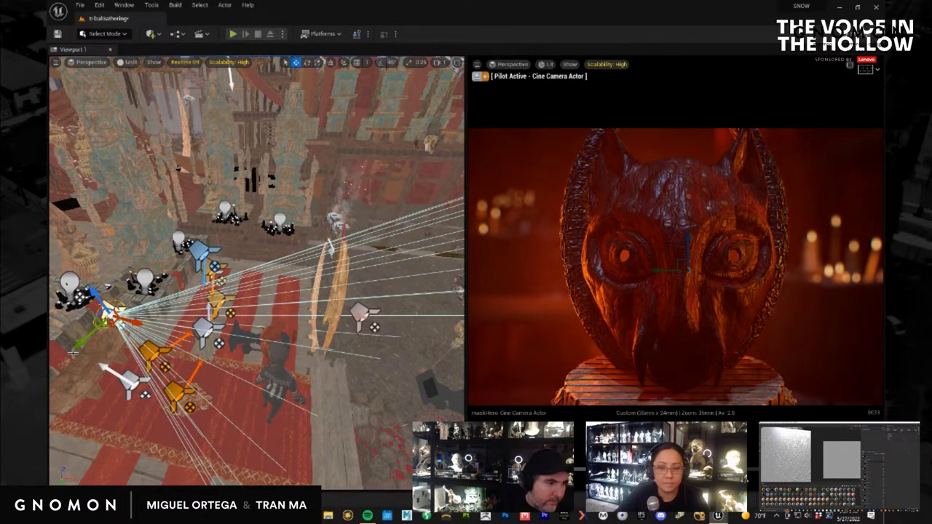
pyautogui.moveTo(82, 346); pyautogui.dragTo(82, 339)
pyautogui.press('e')
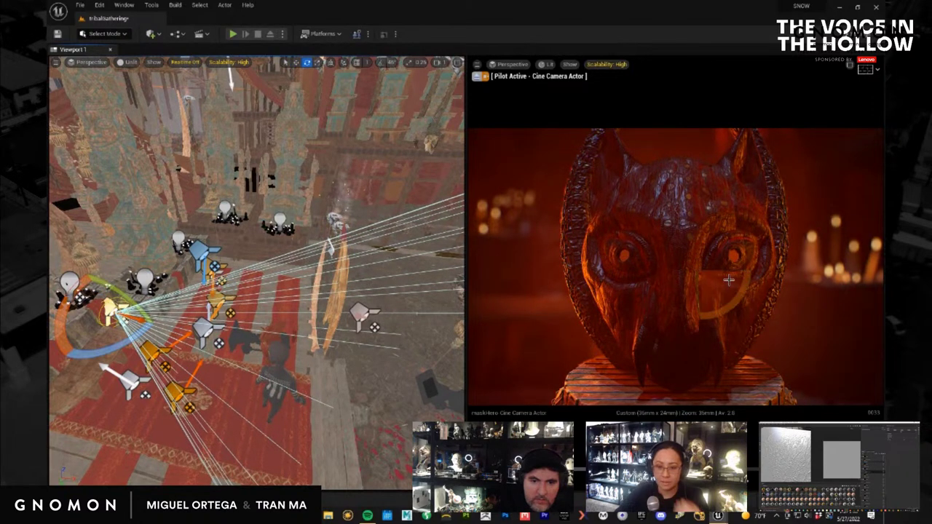
pyautogui.moveTo(724, 270); pyautogui.dragTo(716, 270)
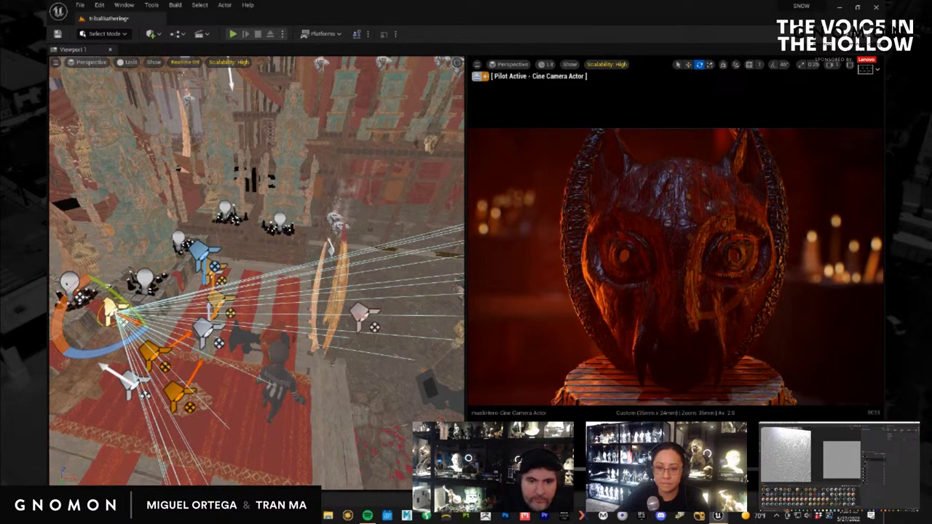
# Duplicate the haze spot light, offset the copy slightly beside it and select both lights together.
pyautogui.keyDown('alt'); pyautogui.moveTo(141, 321); pyautogui.dragTo(110, 325); pyautogui.keyUp('alt')
pyautogui.press('w')
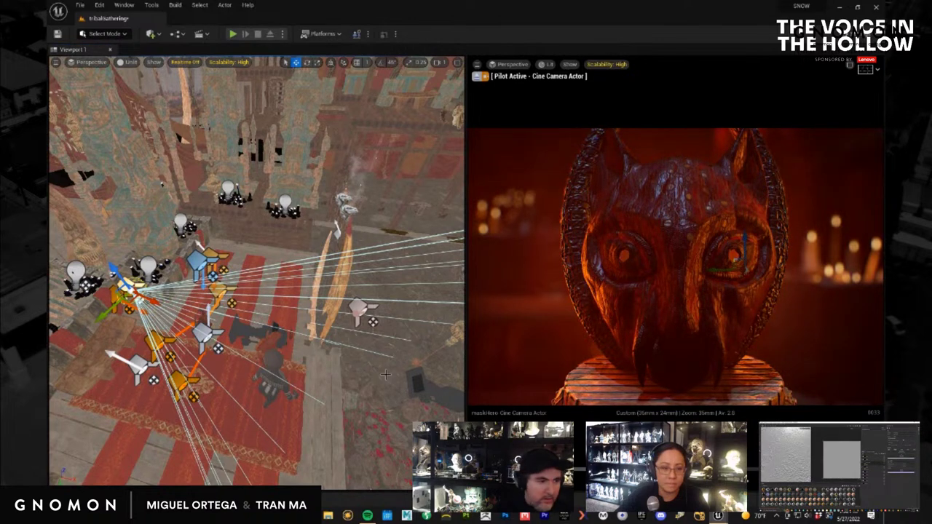
pyautogui.moveTo(113, 295); pyautogui.dragTo(114, 298)
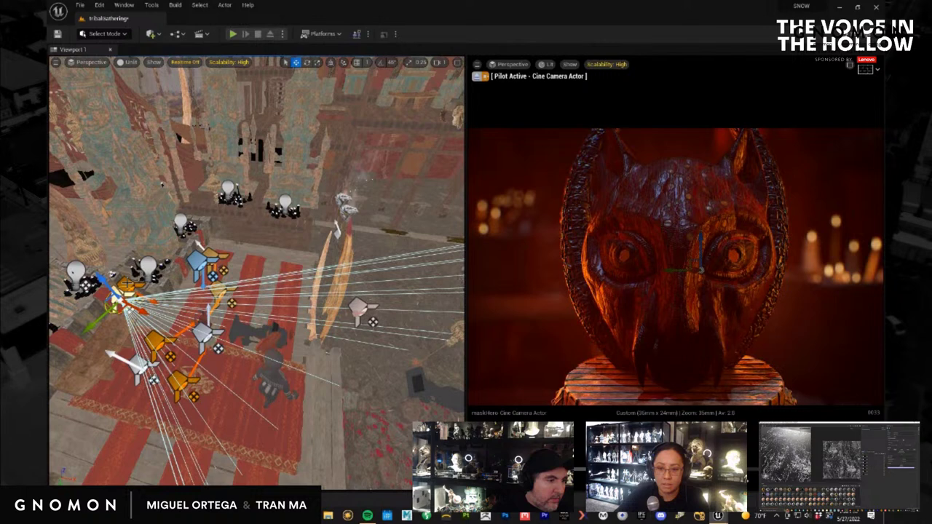
pyautogui.keyDown('shift'); pyautogui.click(128, 287); pyautogui.keyUp('shift')
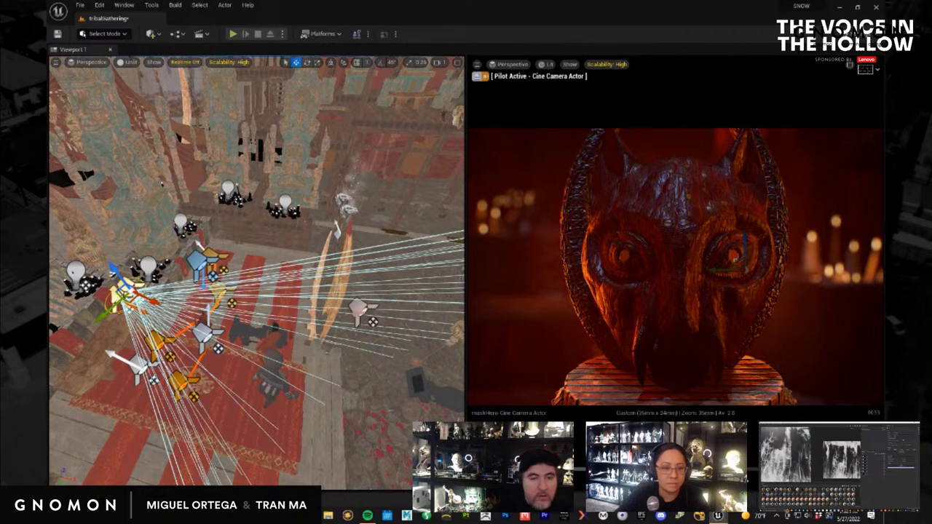
# Save the tribalGathering level.
pyautogui.click(80, 6)
pyautogui.click(108, 103)
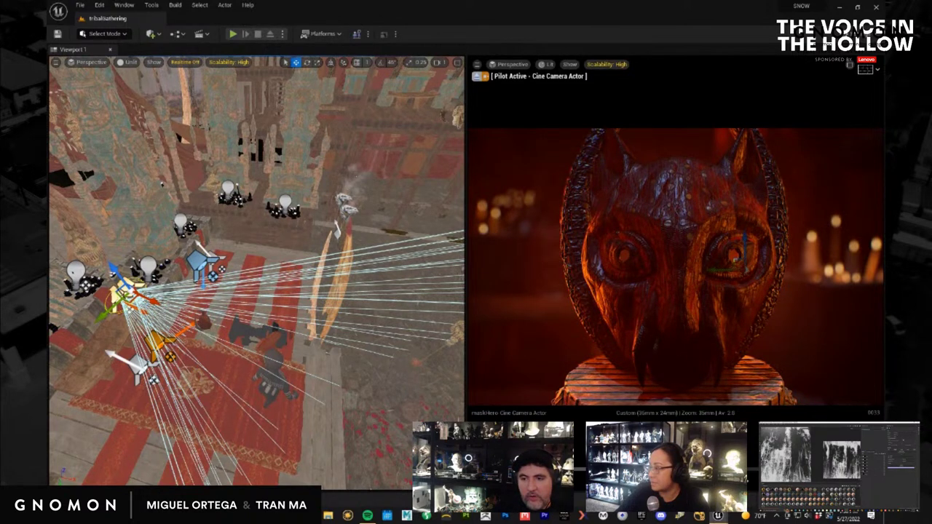
# Undo the last change and enlarge the piloted camera view by narrowing the perspective view.
pyautogui.hotkey('ctrl', 'z')
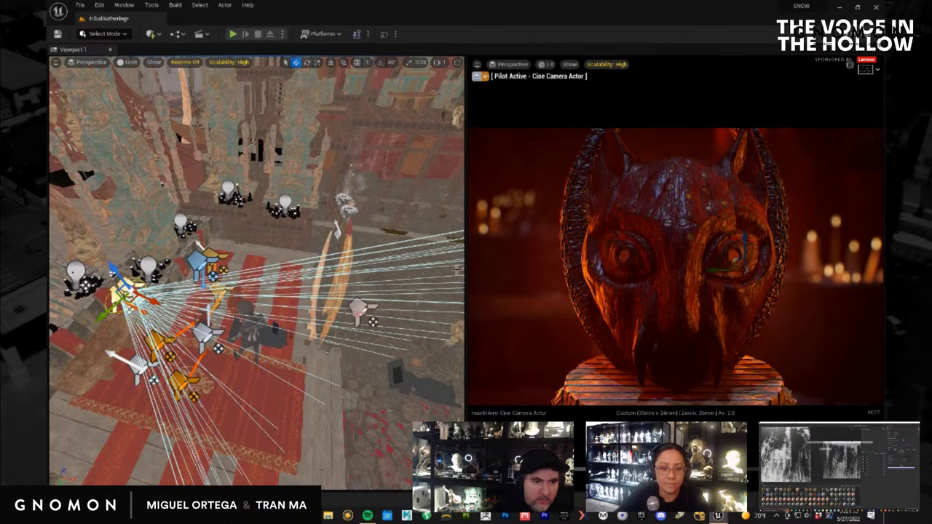
pyautogui.moveTo(468, 269); pyautogui.dragTo(232, 268)
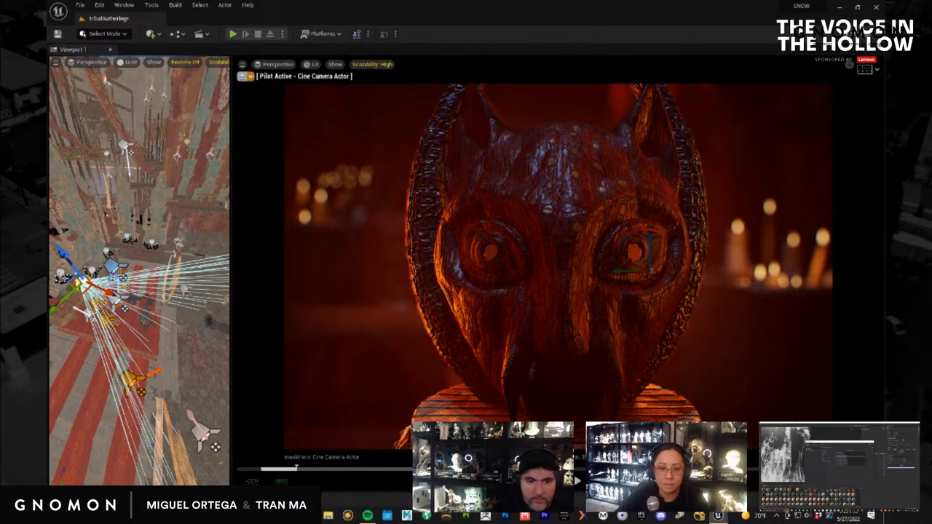
# Enable a 2.0 by 1.0 letterbox mask on the camera view, make it fully opaque and scrub through the shot.
pyautogui.click(865, 69)
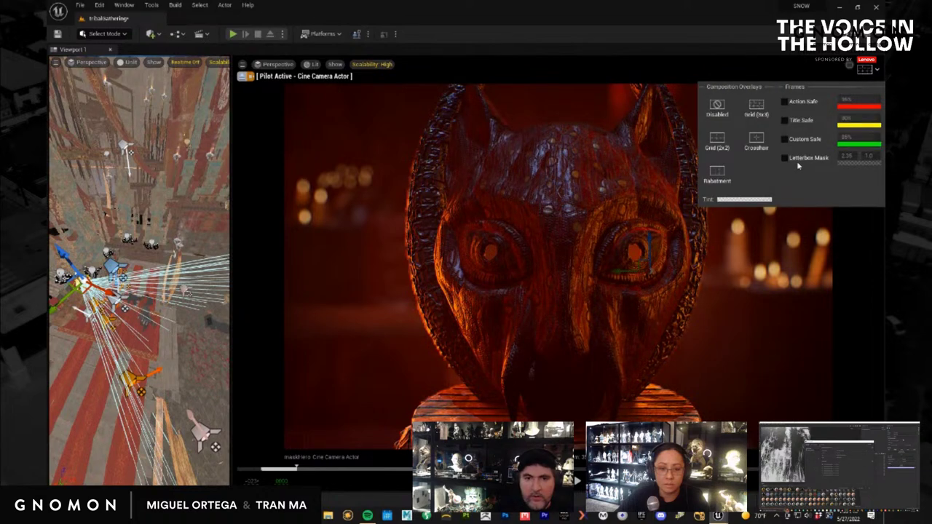
pyautogui.click(796, 159)
pyautogui.write('2')
pyautogui.press('Return')
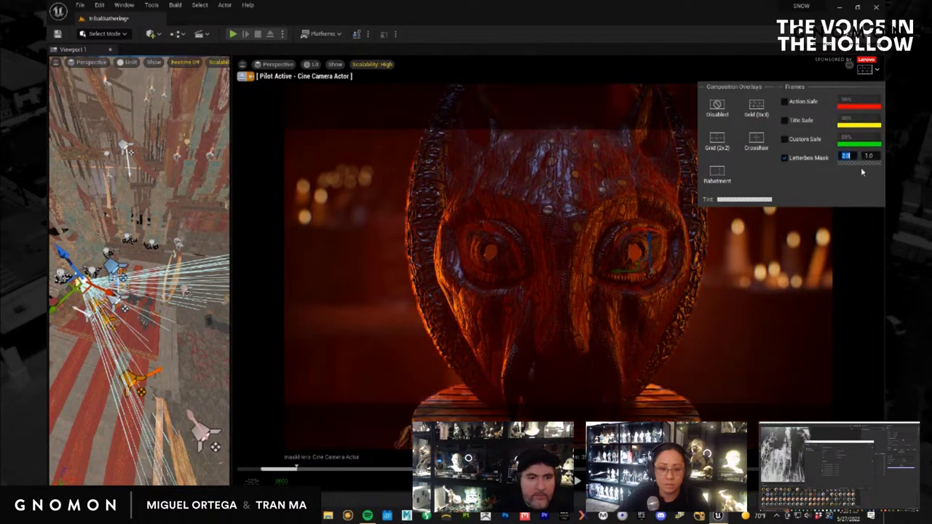
pyautogui.click(874, 163)
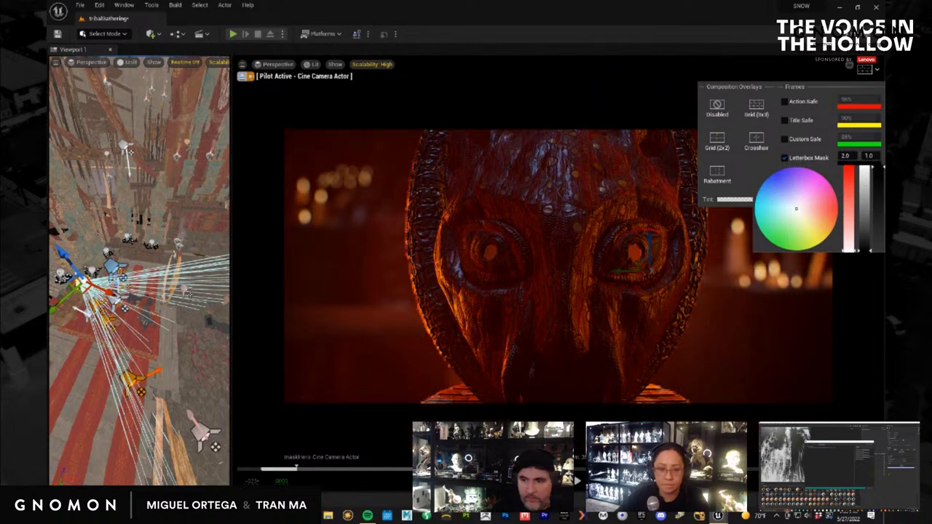
pyautogui.moveTo(296, 467); pyautogui.dragTo(237, 468)
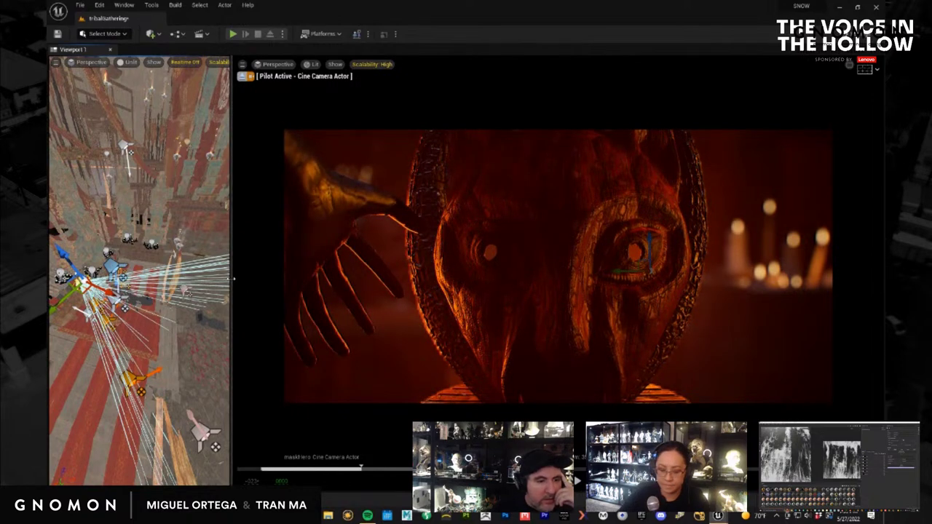
# Widen the perspective view, rotate the blue top spot light slightly and shift it sideways so it lights the mask's forehead.
pyautogui.moveTo(233, 278); pyautogui.dragTo(400, 282)
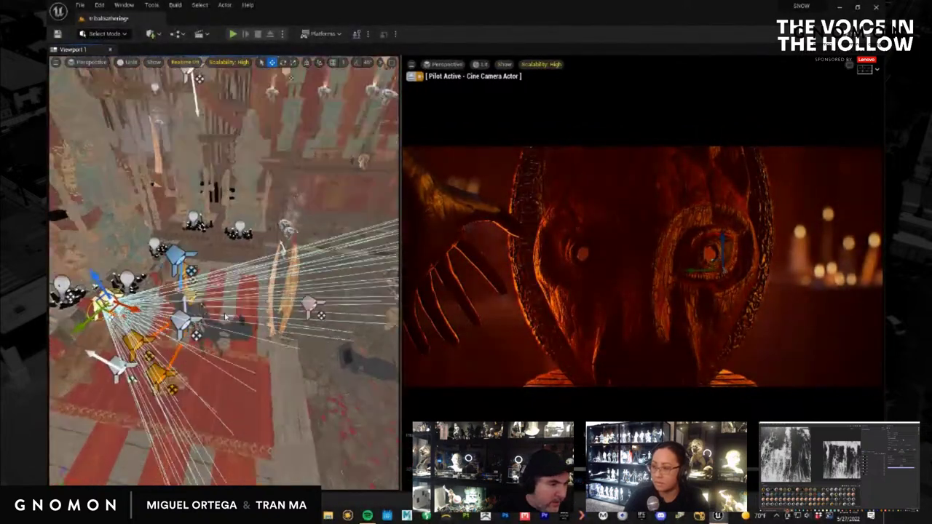
pyautogui.keyDown('alt'); pyautogui.moveTo(226, 316); pyautogui.dragTo(268, 315); pyautogui.keyUp('alt')
pyautogui.click(183, 256)
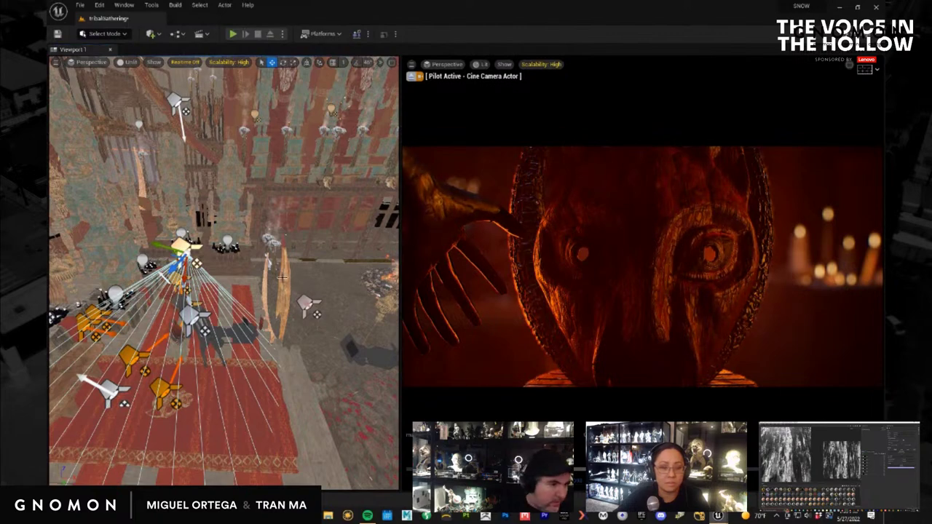
pyautogui.moveTo(322, 272); pyautogui.dragTo(374, 279)
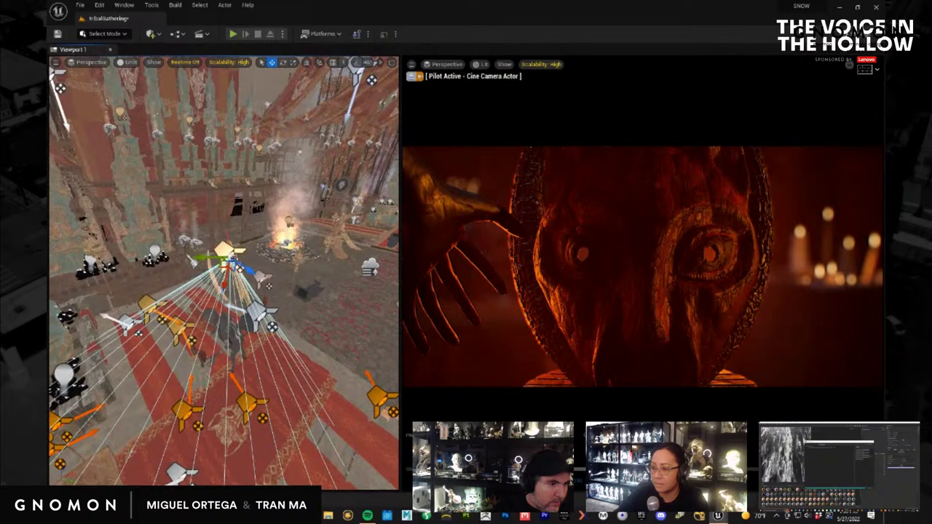
pyautogui.press('e')
pyautogui.moveTo(203, 226); pyautogui.dragTo(181, 247)
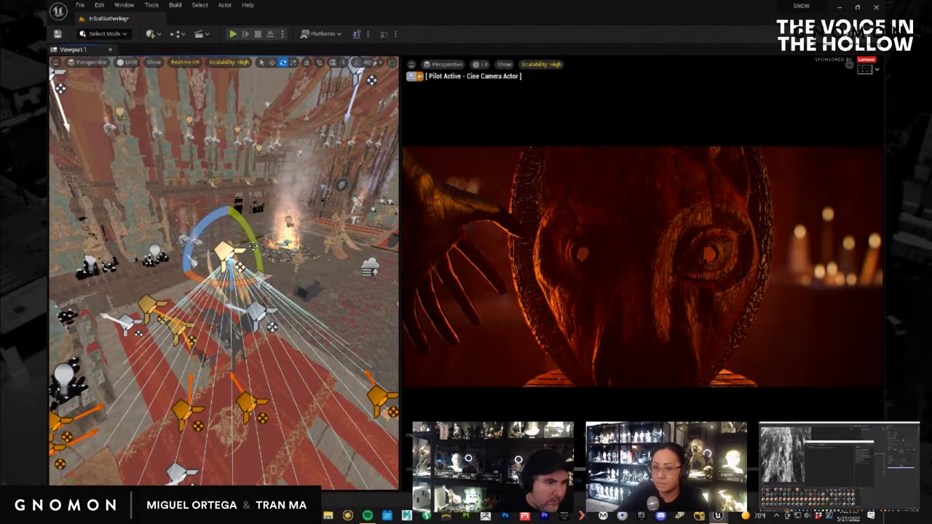
pyautogui.press('w')
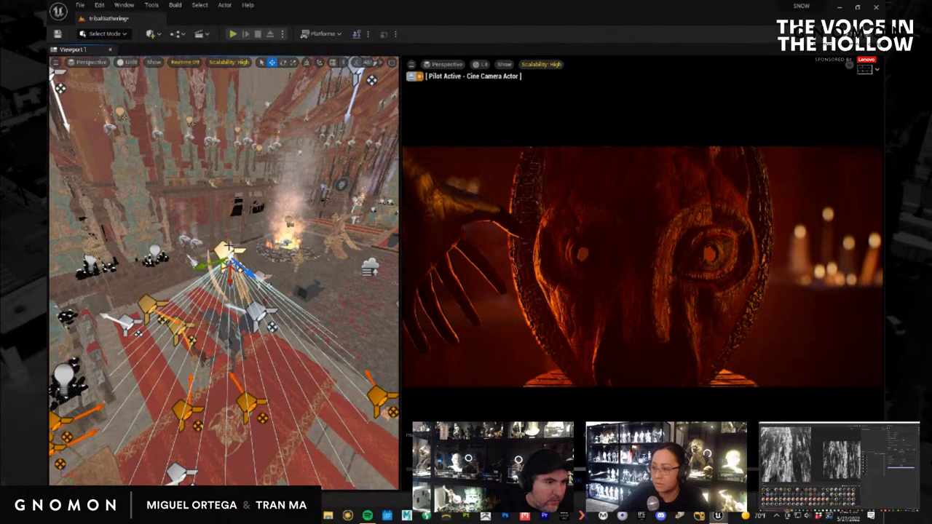
pyautogui.moveTo(188, 274); pyautogui.dragTo(127, 262)
pyautogui.press('e')
pyautogui.press('w')
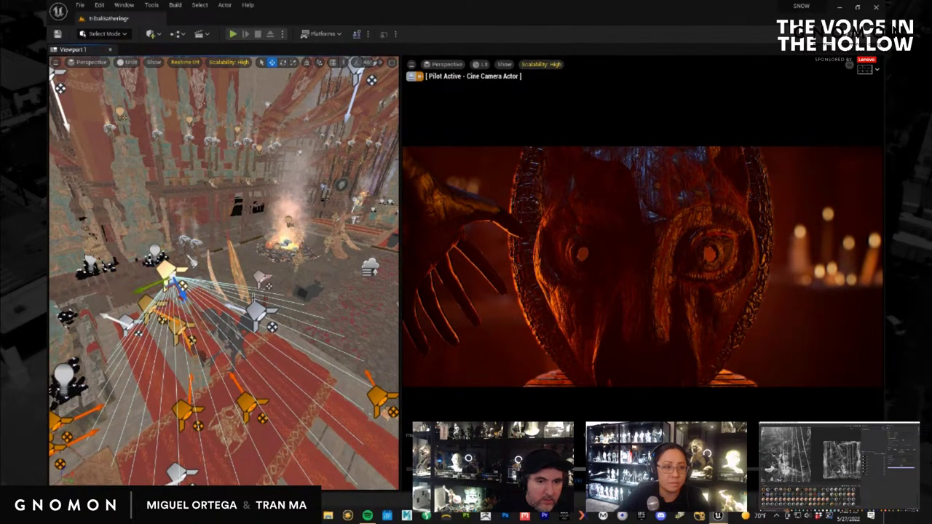
# Select the blue spot light low in front of the mask and inspect its beam from the side.
pyautogui.keyDown('alt'); pyautogui.moveTo(313, 297); pyautogui.dragTo(209, 316); pyautogui.keyUp('alt')
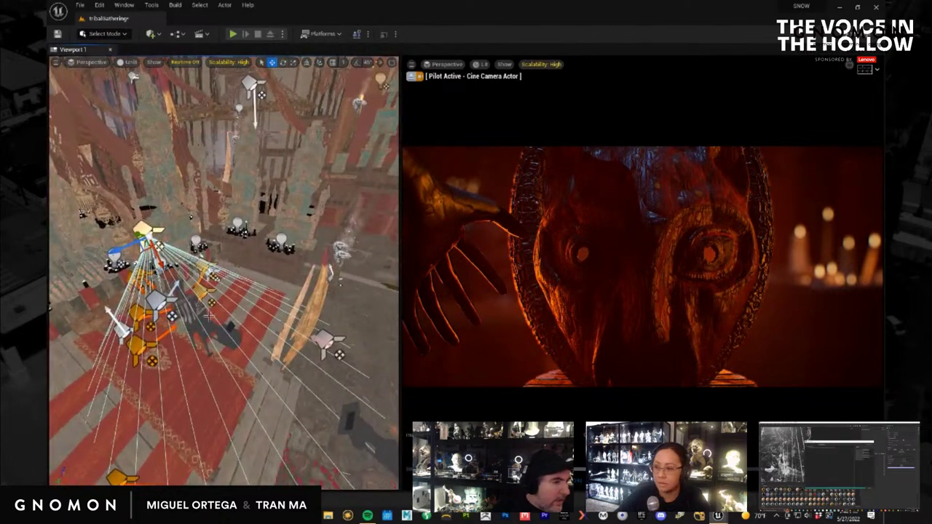
pyautogui.click(138, 317)
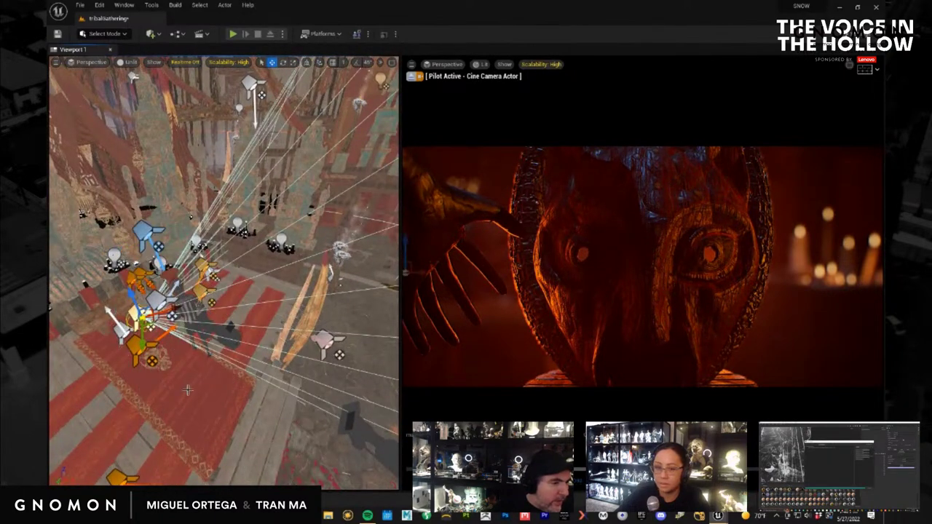
pyautogui.keyDown('alt'); pyautogui.moveTo(223, 389); pyautogui.dragTo(198, 400); pyautogui.keyUp('alt')
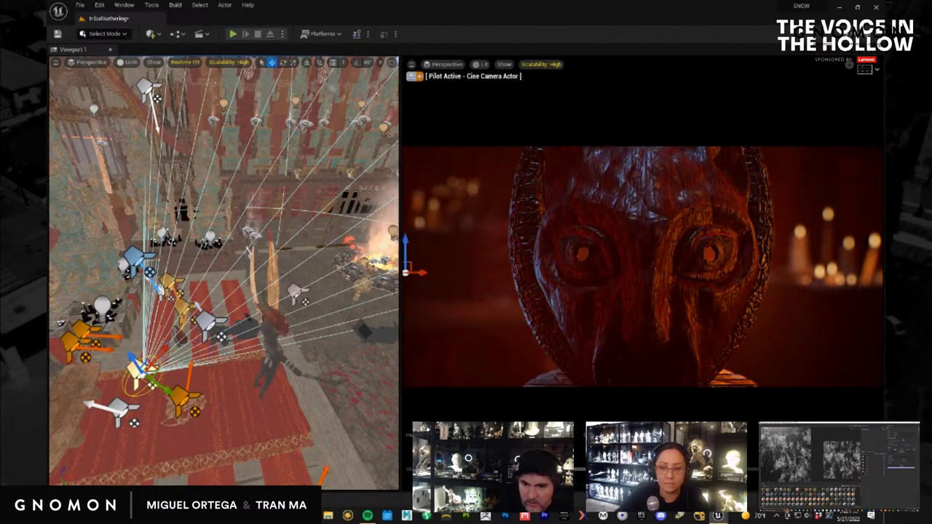
# Rename the piloted cine camera maskCam and, after checking its tracks in Sequencer, rename it maskCam2.
pyautogui.click(236, 327)
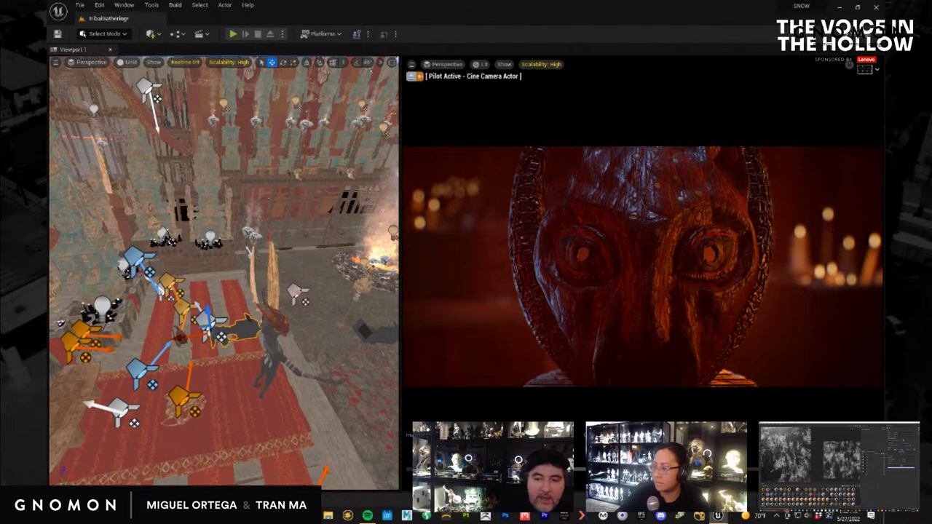
pyautogui.press('Return')
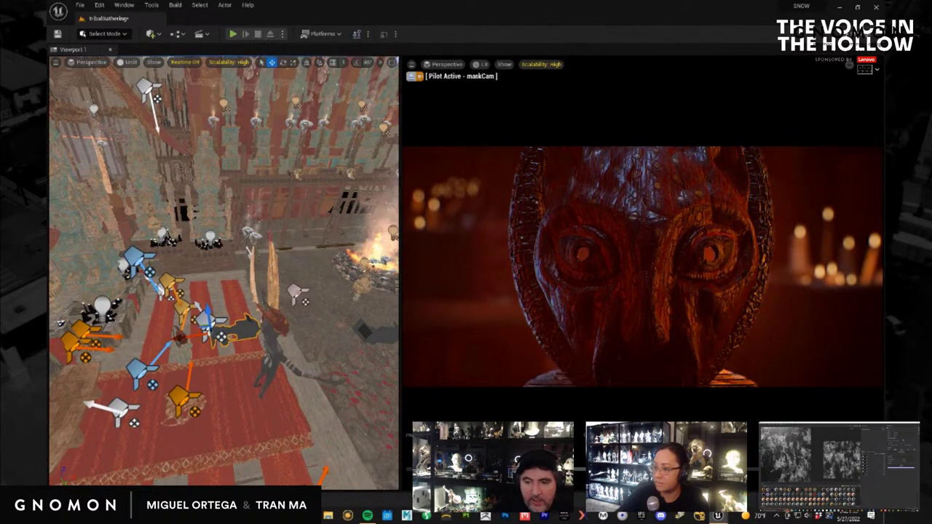
pyautogui.moveTo(884, 264); pyautogui.dragTo(377, 203)
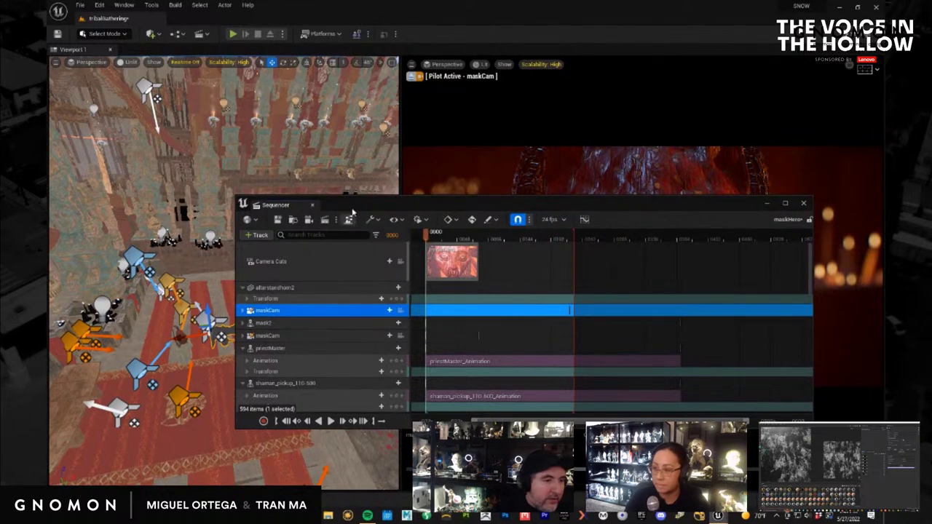
pyautogui.moveTo(352, 209); pyautogui.dragTo(884, 254)
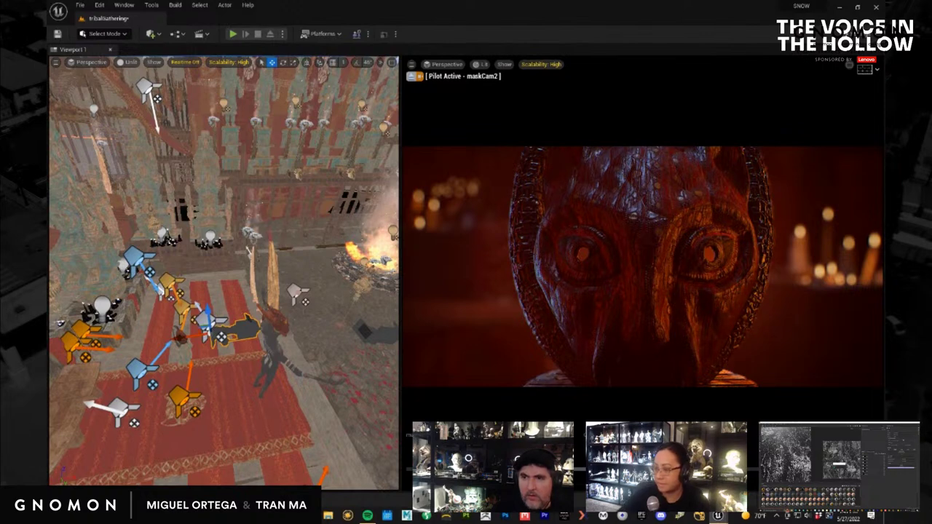
pyautogui.press('Escape')
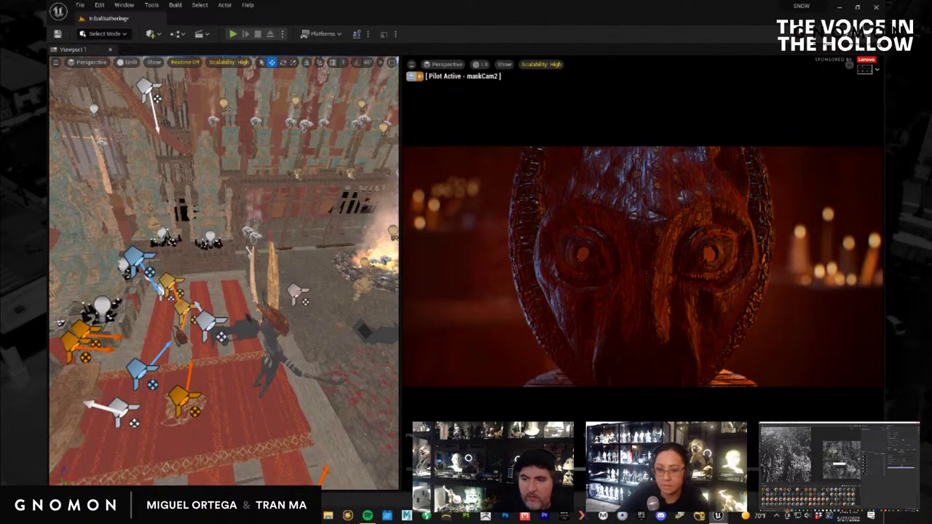
# Toggle realtime rendering and play back the mask shot to review its lighting.
pyautogui.hotkey('ctrl', 'r')
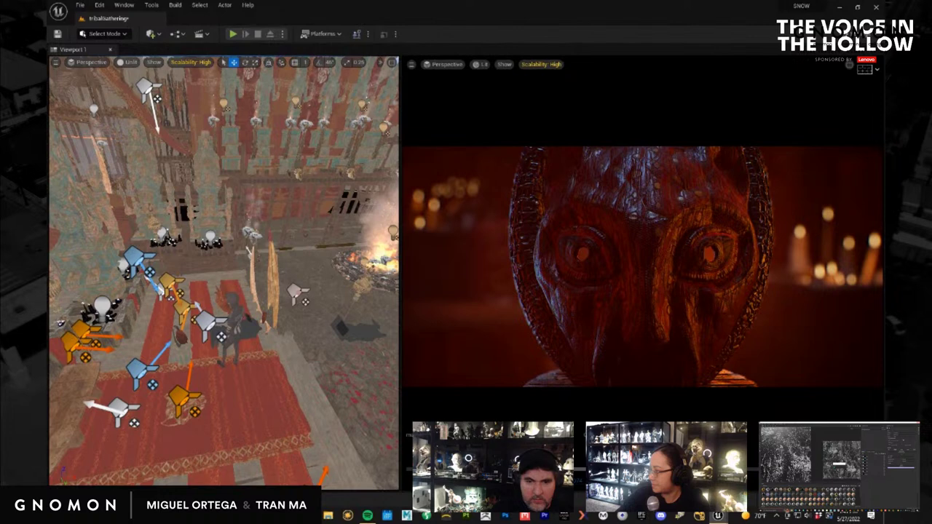
pyautogui.press('space')
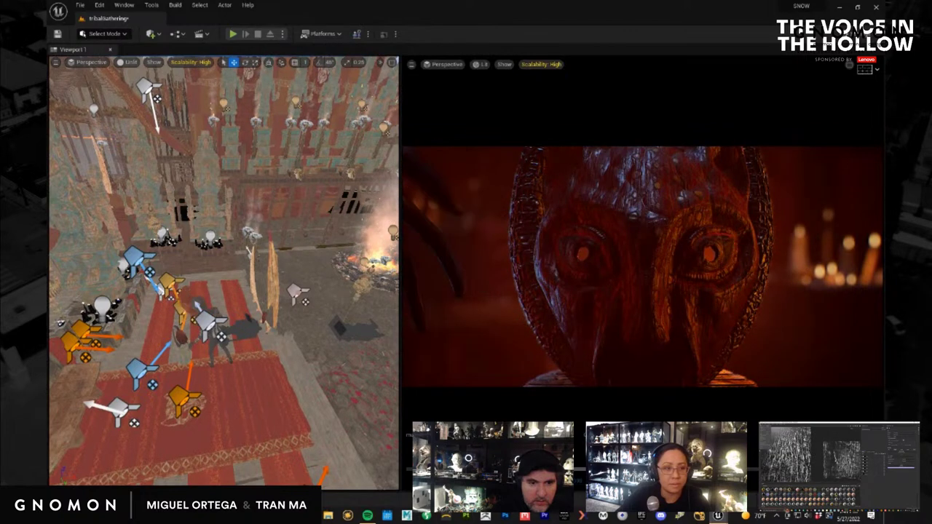
pyautogui.hotkey('ctrl', 'r')
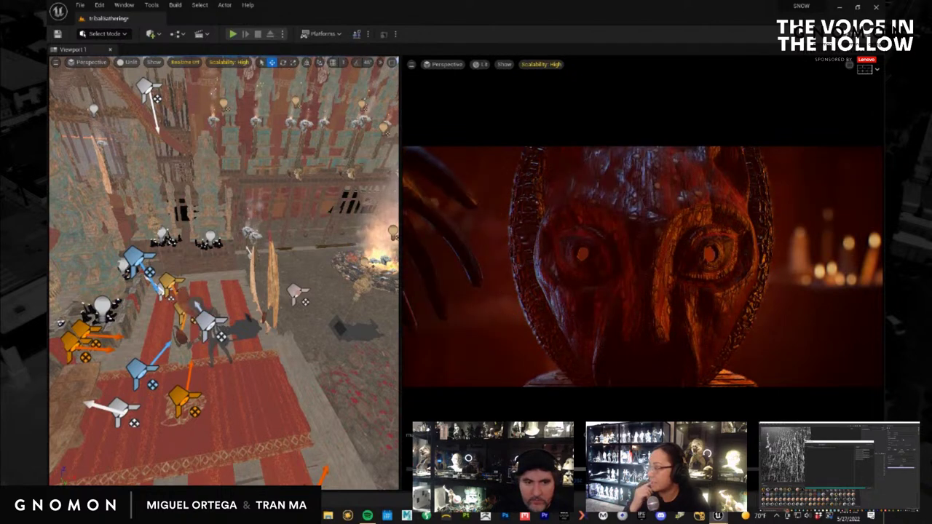
pyautogui.hotkey('ctrl', 'r')
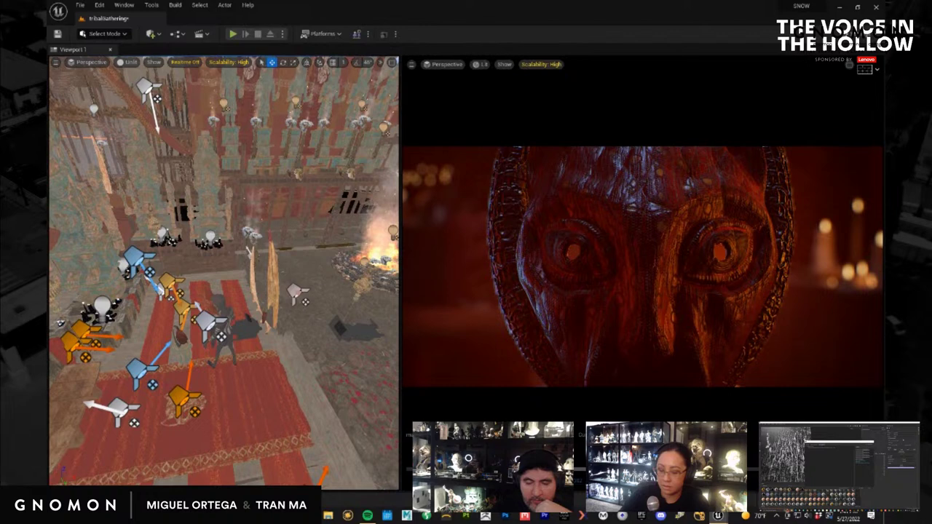
pyautogui.press('space')
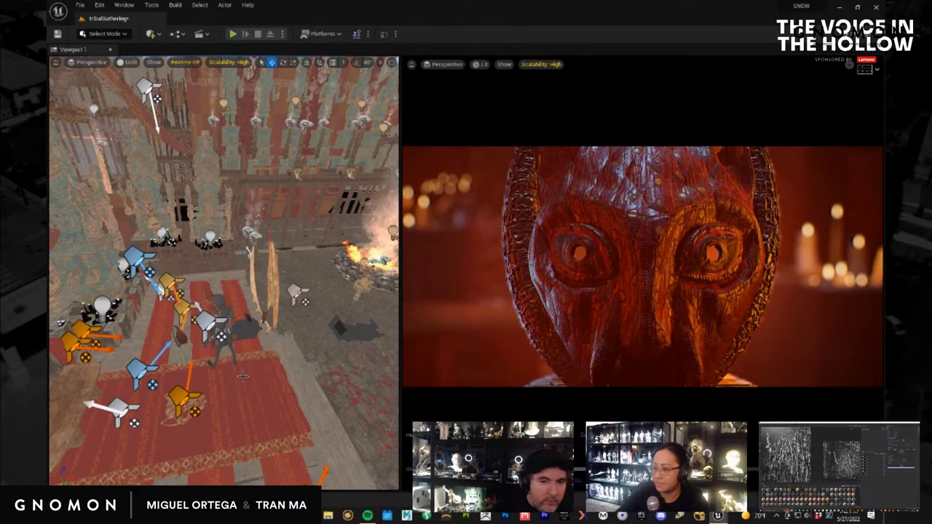
# Reduce the orange front spot light's fill on the mask and check the neighbouring blue and orange spot lights.
pyautogui.keyDown('alt'); pyautogui.moveTo(243, 377); pyautogui.dragTo(357, 371); pyautogui.keyUp('alt')
pyautogui.click(217, 412)
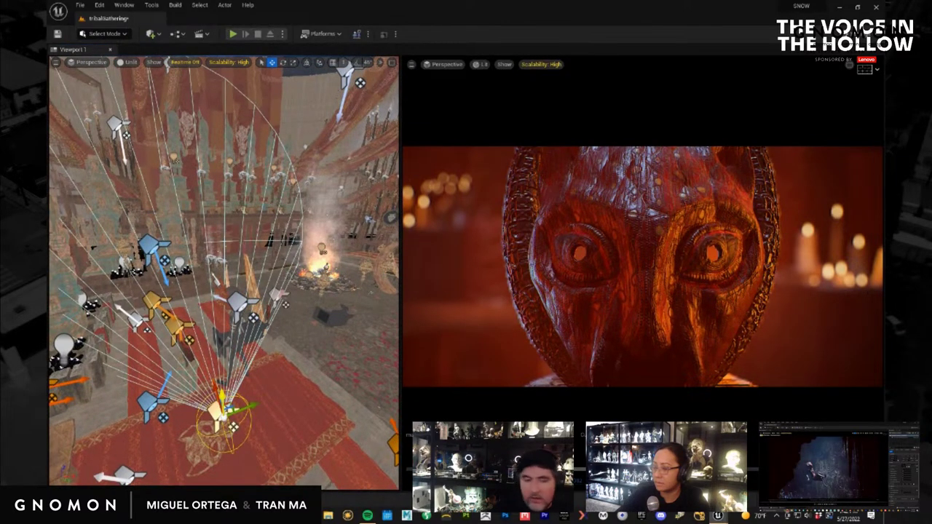
pyautogui.click(147, 408)
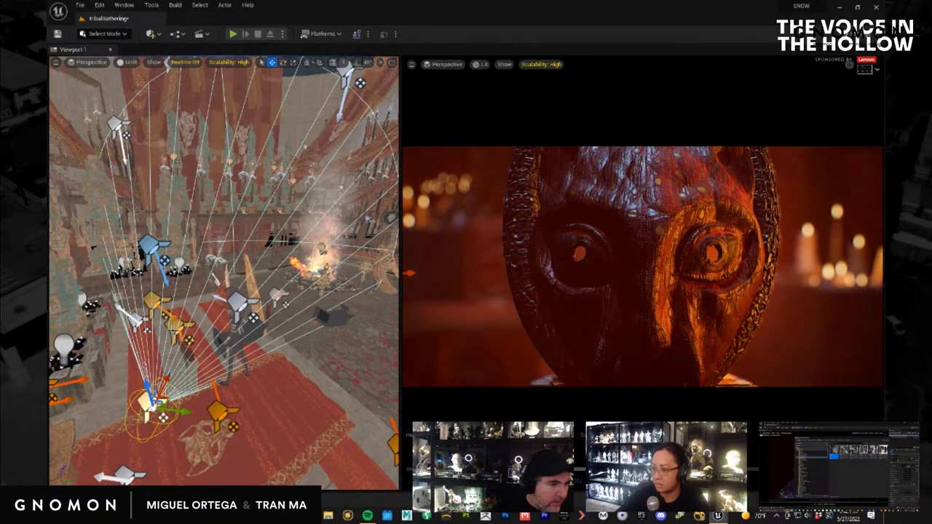
pyautogui.click(174, 332)
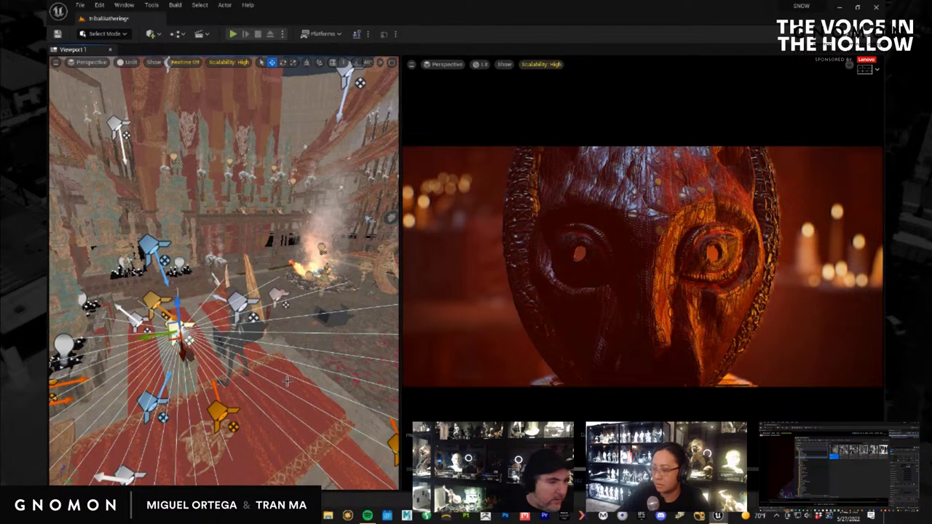
pyautogui.moveTo(287, 380); pyautogui.dragTo(164, 397, button='right')
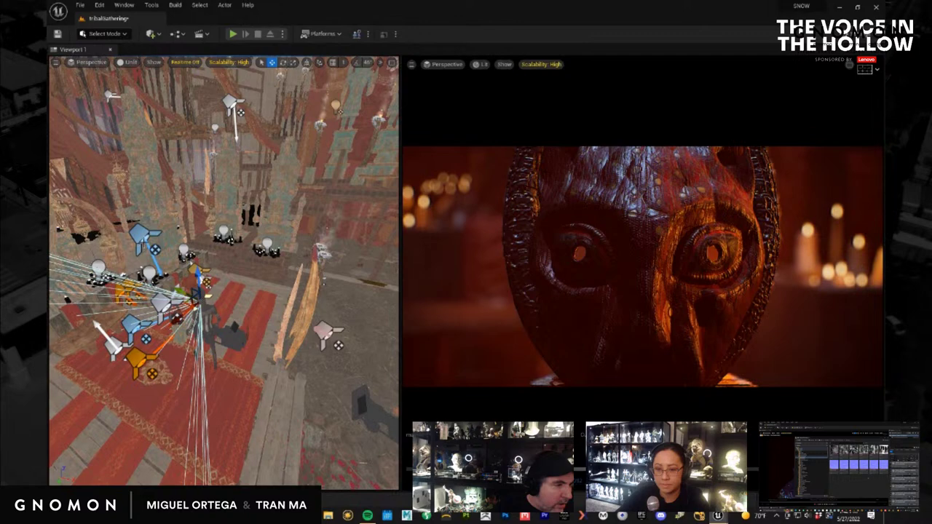
# Select the blue top spot light and the orange front spot light in turn to examine where each beam falls.
pyautogui.click(142, 236)
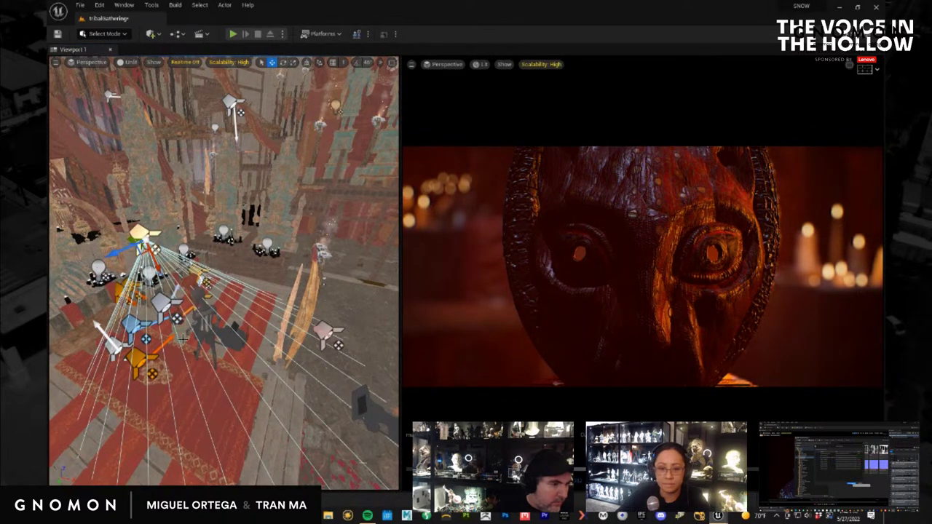
pyautogui.keyDown('alt'); pyautogui.moveTo(187, 341); pyautogui.dragTo(152, 416); pyautogui.keyUp('alt')
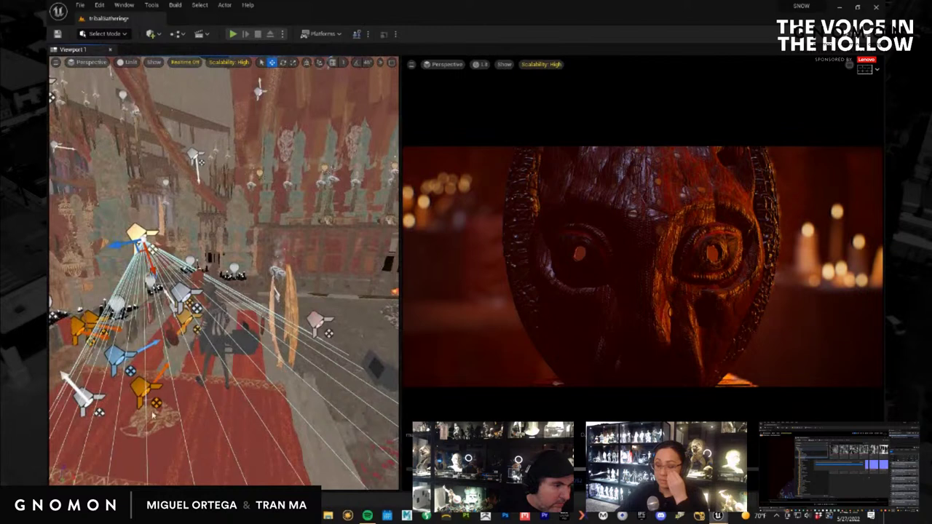
pyautogui.click(140, 388)
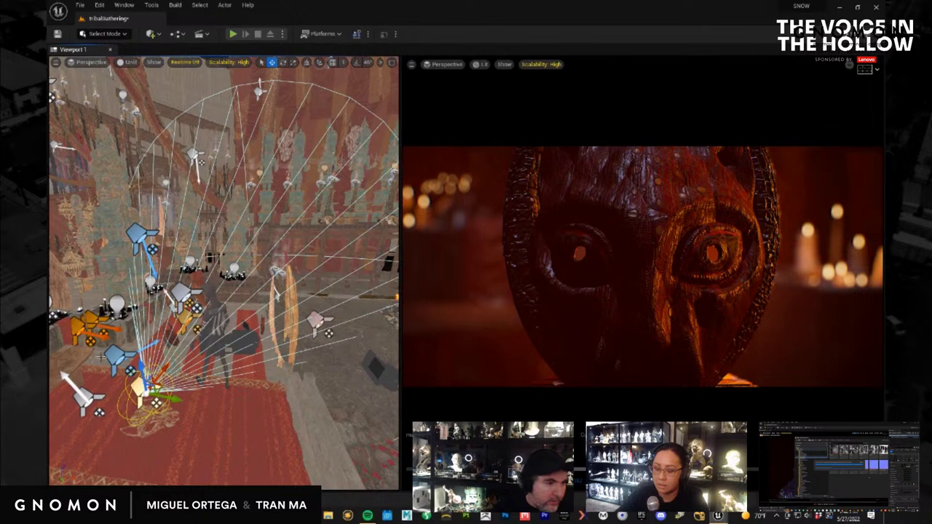
# Check the two orange side spot lights and remove the orange side light from the mask's face.
pyautogui.keyDown('alt'); pyautogui.moveTo(225, 331); pyautogui.dragTo(251, 290); pyautogui.keyUp('alt')
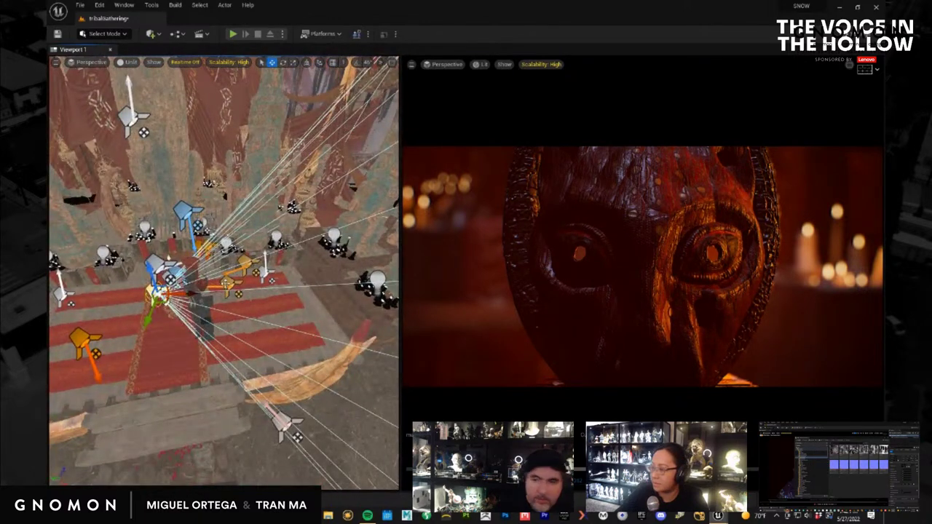
pyautogui.click(227, 284)
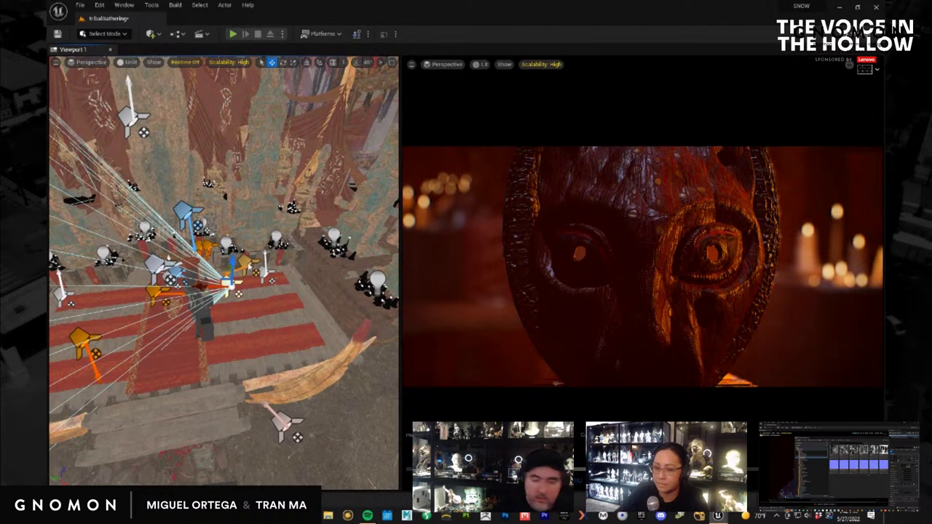
pyautogui.click(247, 260)
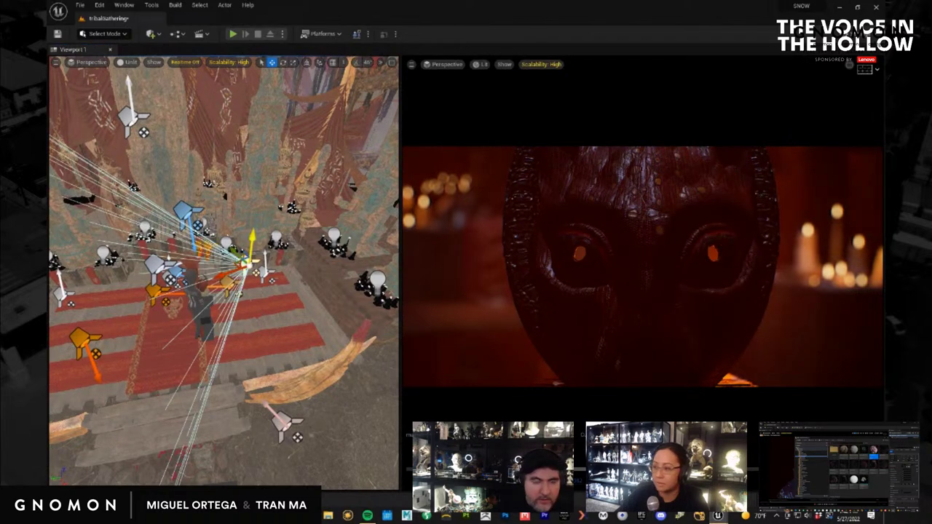
# Select the blue top spot light and examine its position and beam over the mask from several angles.
pyautogui.click(185, 211)
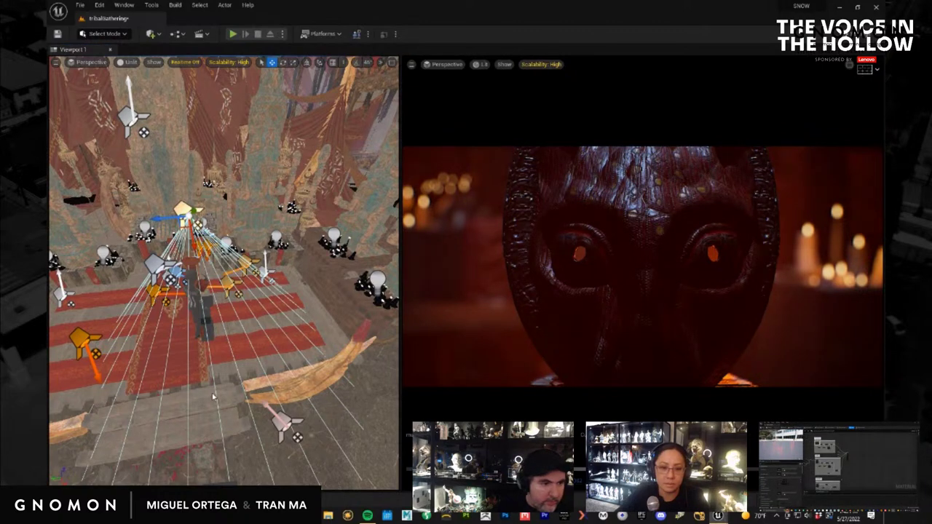
pyautogui.keyDown('alt'); pyautogui.moveTo(195, 393); pyautogui.dragTo(366, 369); pyautogui.keyUp('alt')
pyautogui.moveTo(365, 370); pyautogui.dragTo(228, 388, button='right')
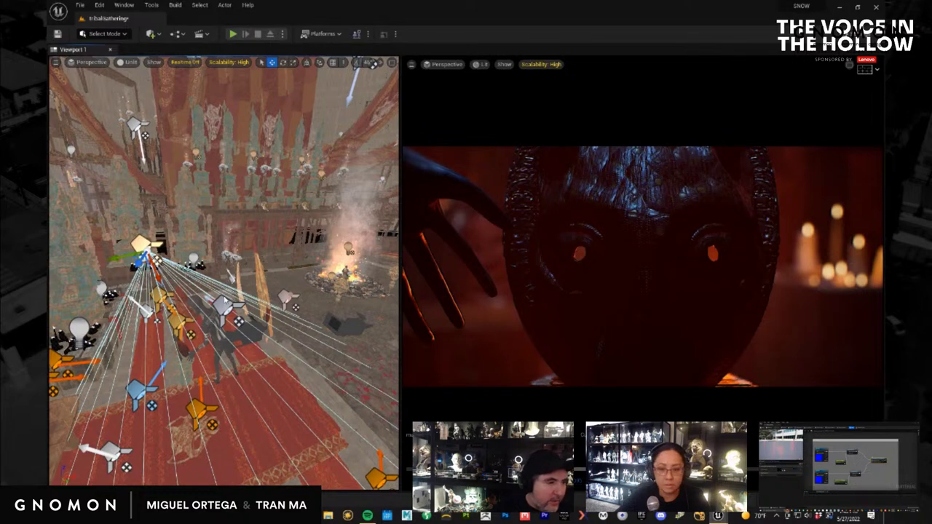
pyautogui.keyDown('alt'); pyautogui.moveTo(196, 290); pyautogui.dragTo(130, 310); pyautogui.keyUp('alt')
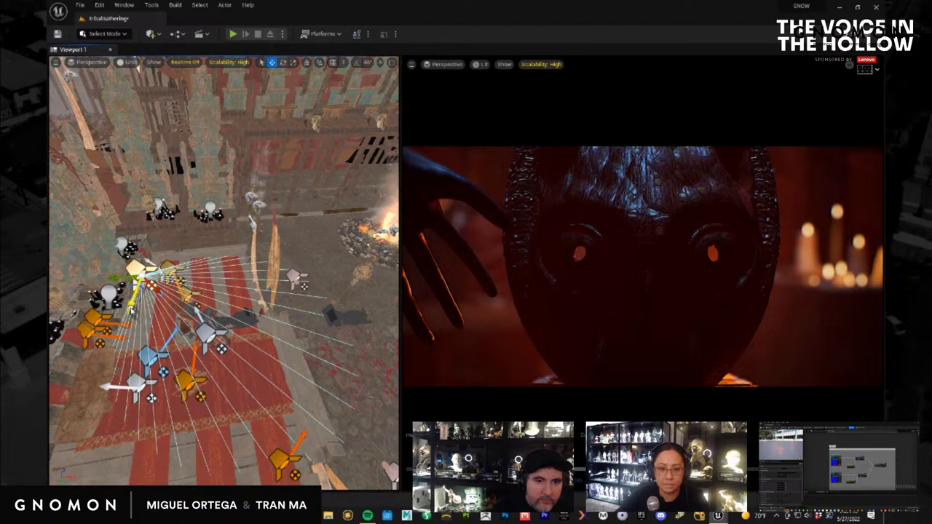
pyautogui.moveTo(256, 322); pyautogui.dragTo(255, 291, button='right')
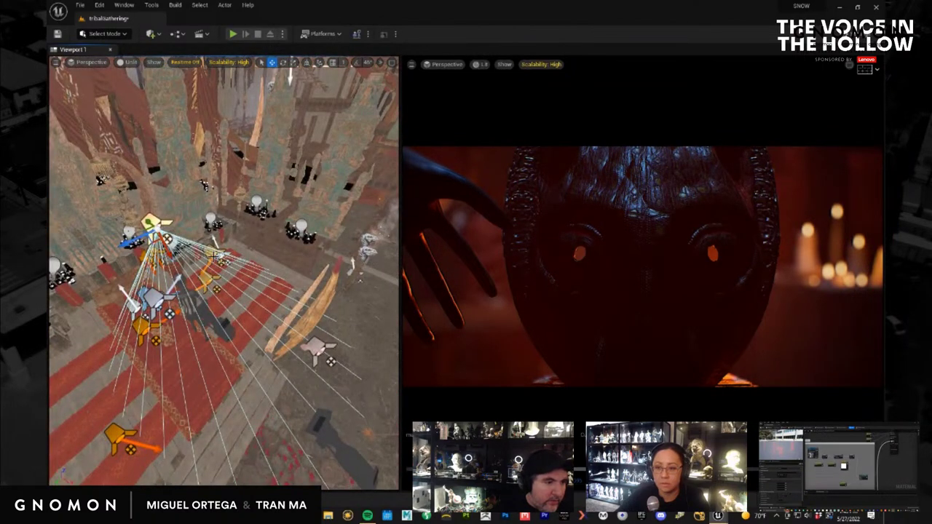
# Restore the orange side spot light on the mask's face, move and rotate it around the eye, and preview it with realtime rendering.
pyautogui.click(213, 256)
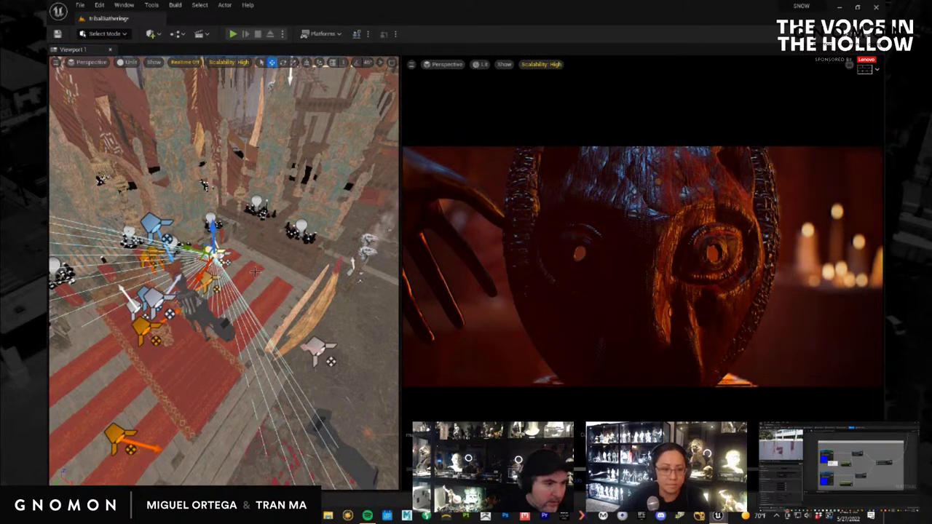
pyautogui.moveTo(254, 271); pyautogui.dragTo(254, 244, button='right')
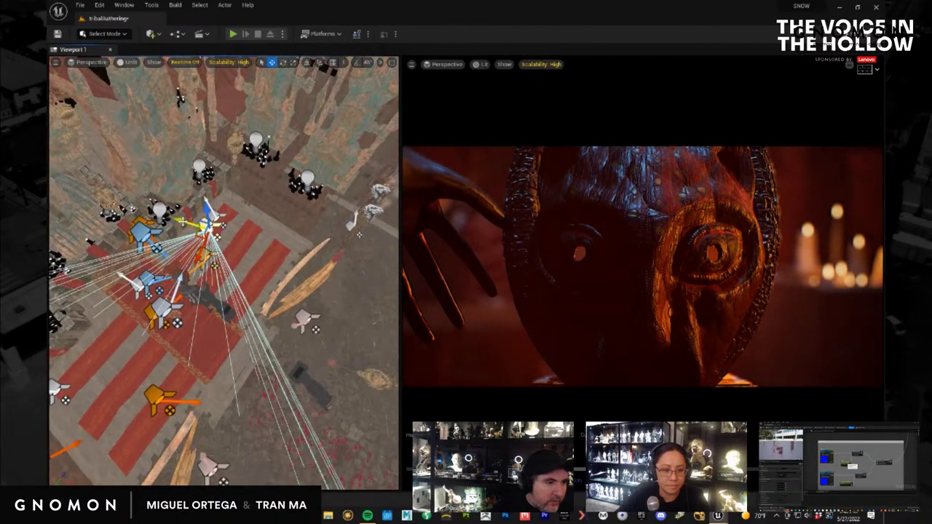
pyautogui.moveTo(183, 222); pyautogui.dragTo(195, 230)
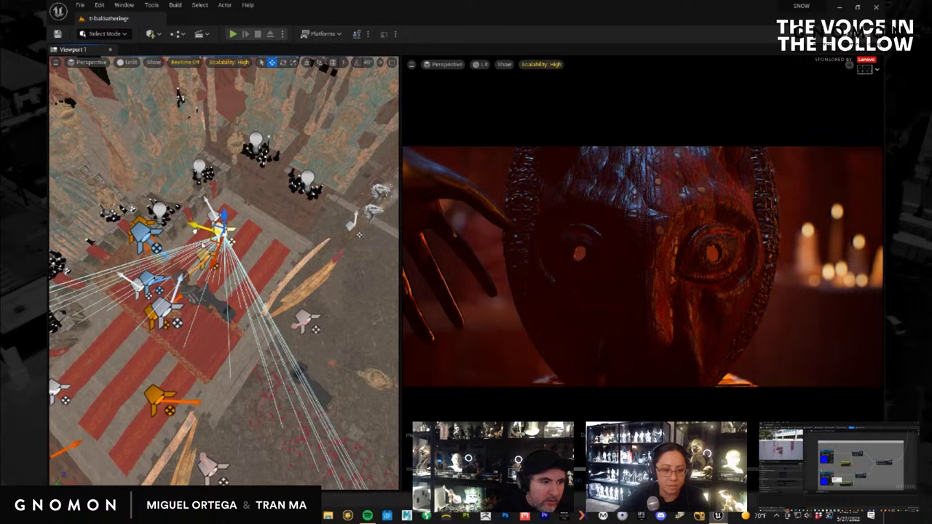
pyautogui.press('e')
pyautogui.moveTo(229, 276); pyautogui.dragTo(197, 281)
pyautogui.press('w')
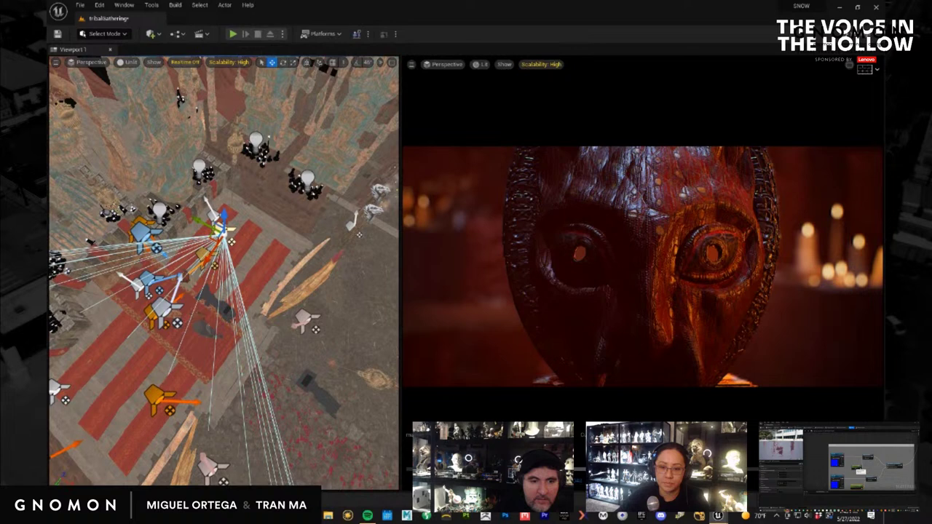
pyautogui.hotkey('ctrl', 'r')
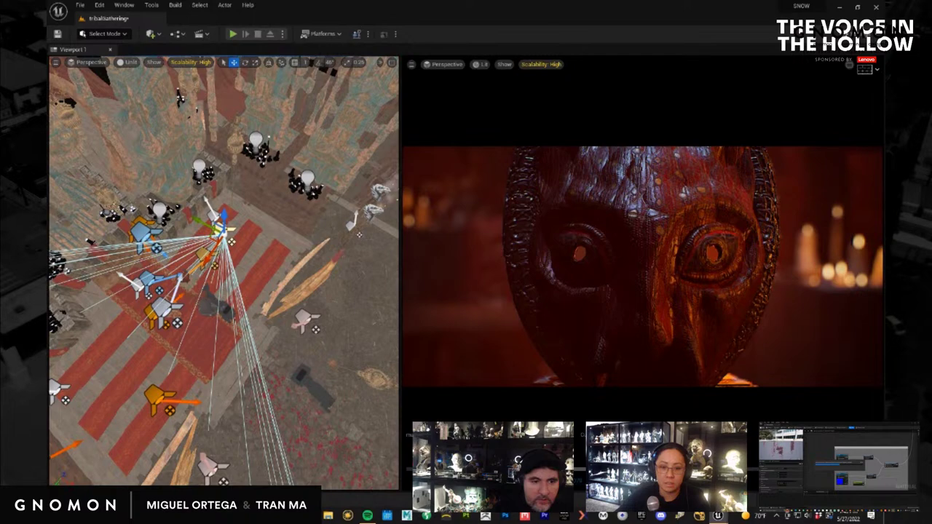
pyautogui.hotkey('ctrl', 'r')
# Swap the colours of the two front spot lights, making the orange one blue and the neighbouring blue one orange.
pyautogui.keyDown('alt'); pyautogui.moveTo(192, 324); pyautogui.dragTo(162, 375); pyautogui.keyUp('alt')
pyautogui.click(154, 349)
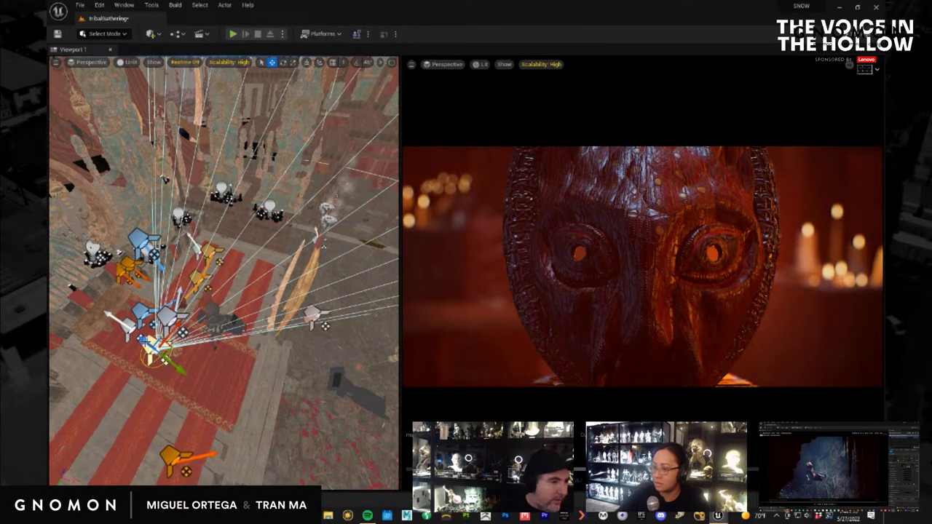
pyautogui.keyDown('alt'); pyautogui.moveTo(239, 423); pyautogui.dragTo(256, 412); pyautogui.keyUp('alt')
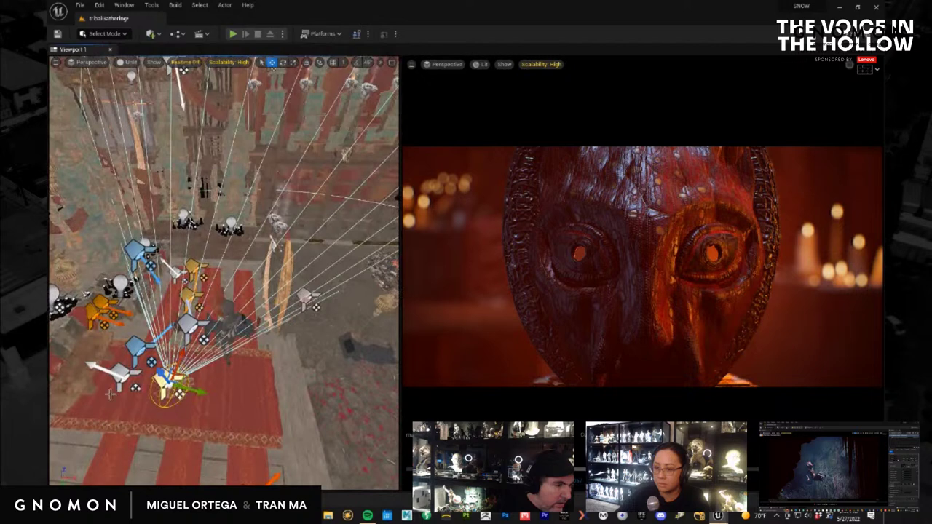
pyautogui.click(137, 347)
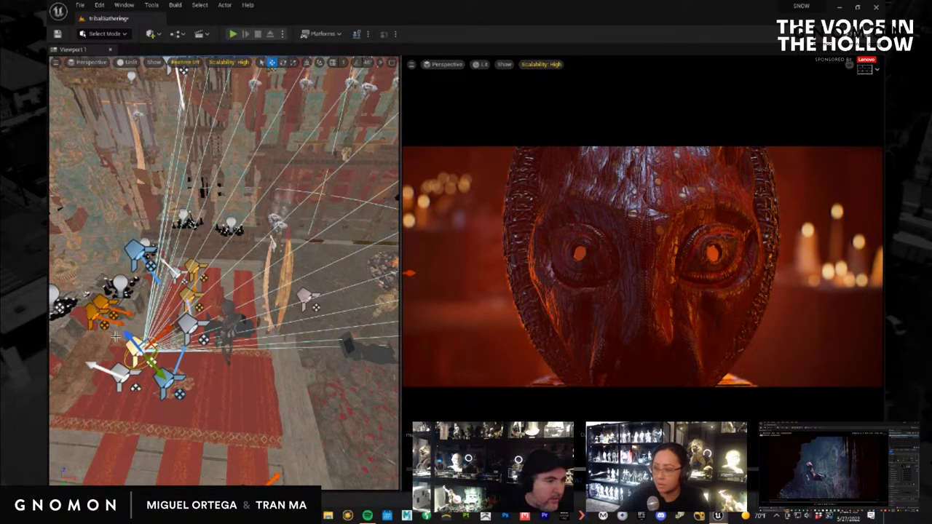
# Check the beams of the two orange side spot lights in turn and toggle realtime rendering to review the shot.
pyautogui.click(93, 311)
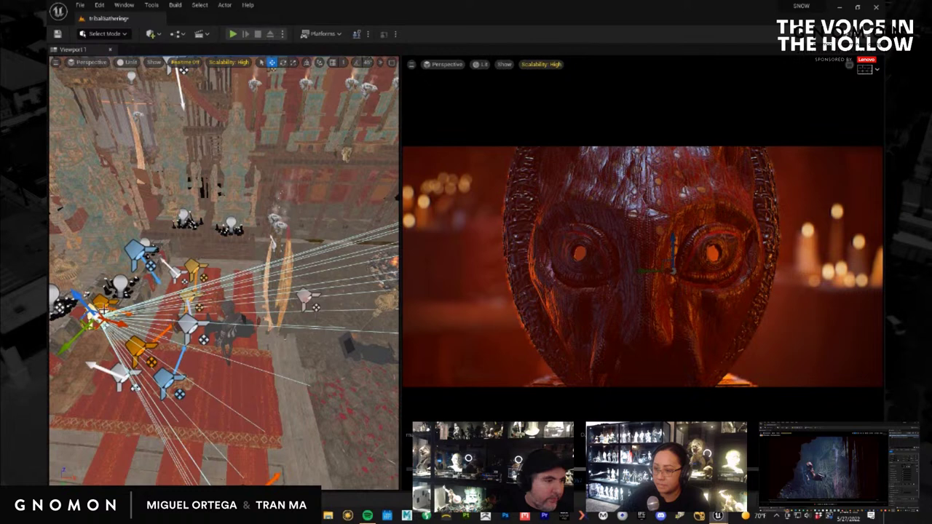
pyautogui.moveTo(104, 301); pyautogui.dragTo(115, 290)
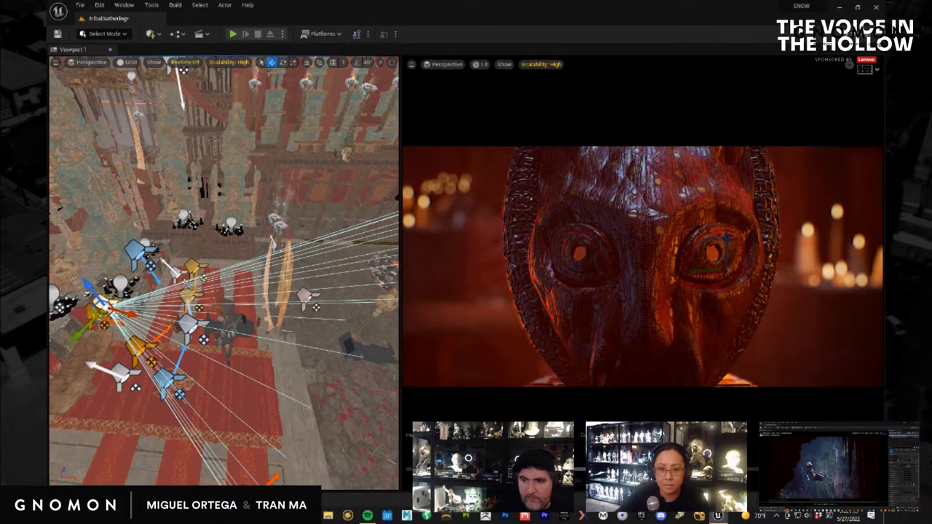
pyautogui.hotkey('ctrl', 'r')
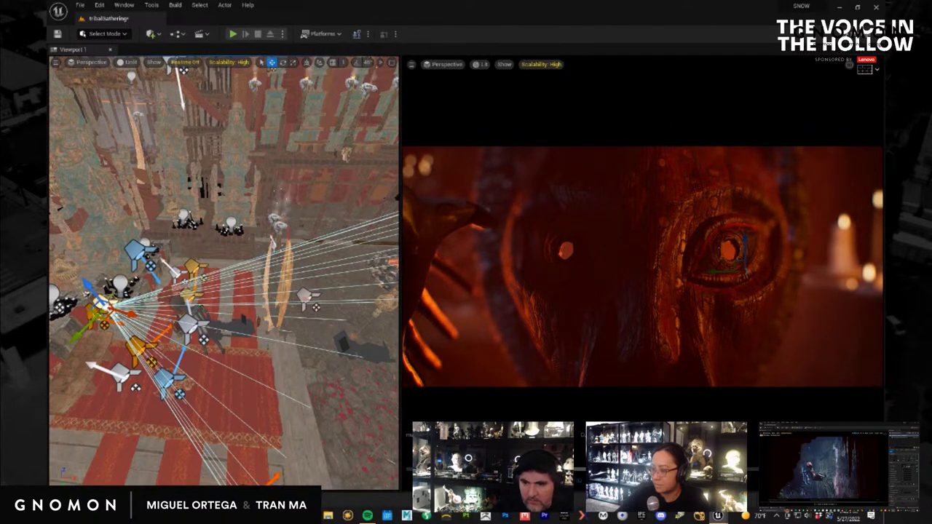
# Pilot maskCam2 and toggle realtime rendering in the layout view while reviewing the mask shot.
pyautogui.hotkey('ctrl', 'shift', 'p')
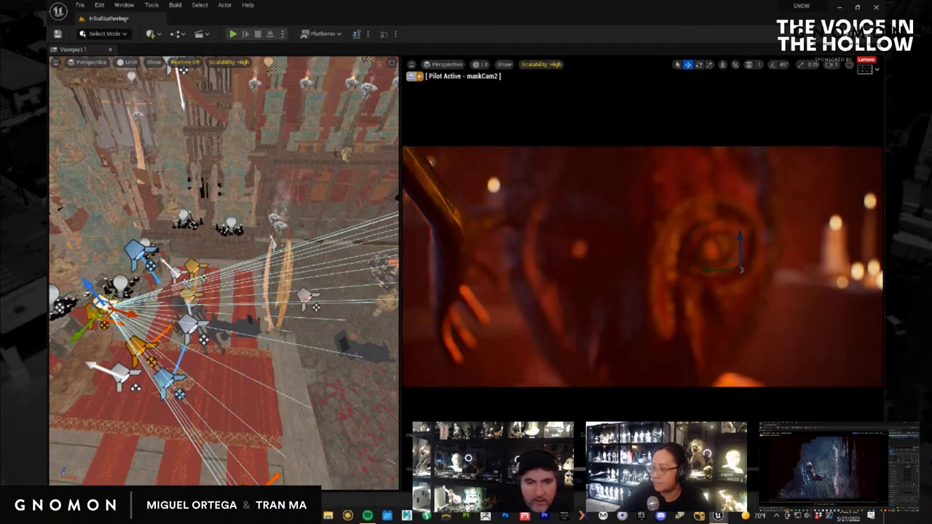
pyautogui.hotkey('ctrl', 'r')
pyautogui.hotkey('ctrl', 'r')
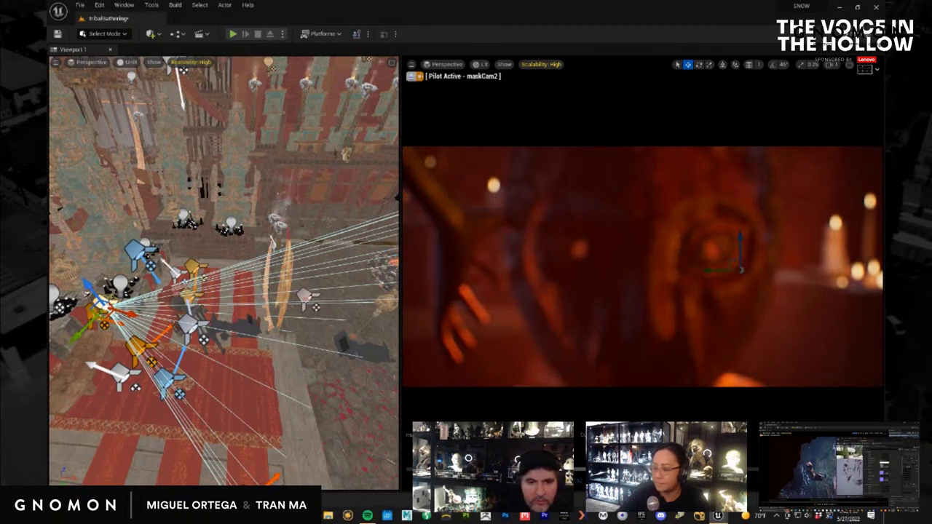
pyautogui.hotkey('ctrl', 'r')
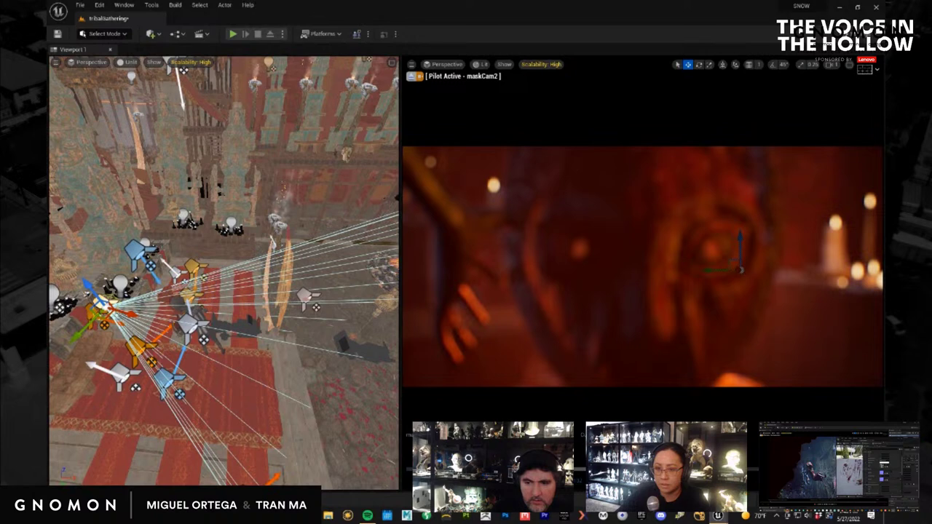
pyautogui.hotkey('ctrl', 'r')
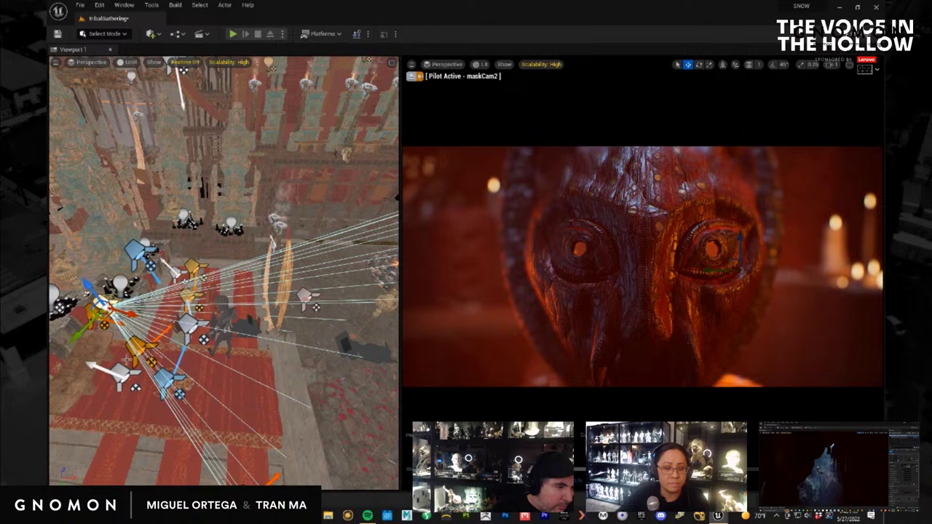
# Strengthen the orange front spot light on the mask's edge and recolour one of the two orange side spot lights blue.
pyautogui.click(134, 355)
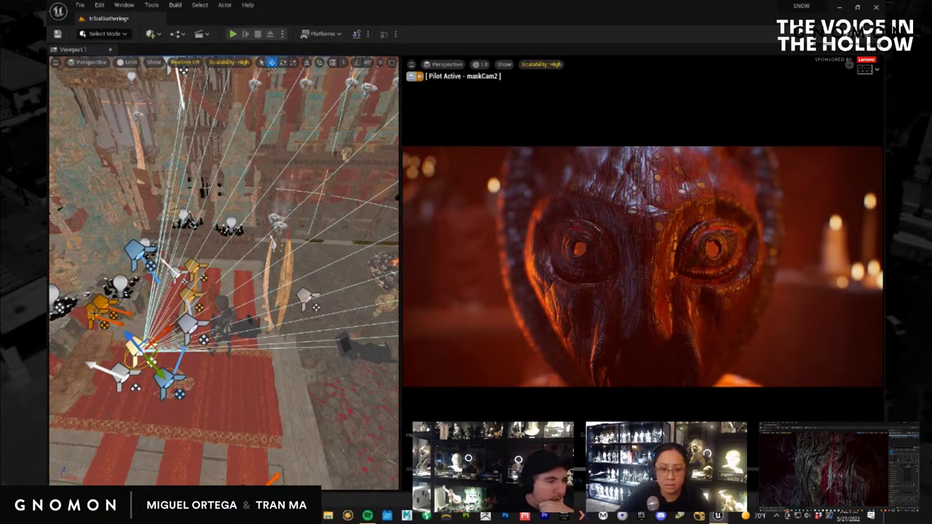
pyautogui.click(95, 314)
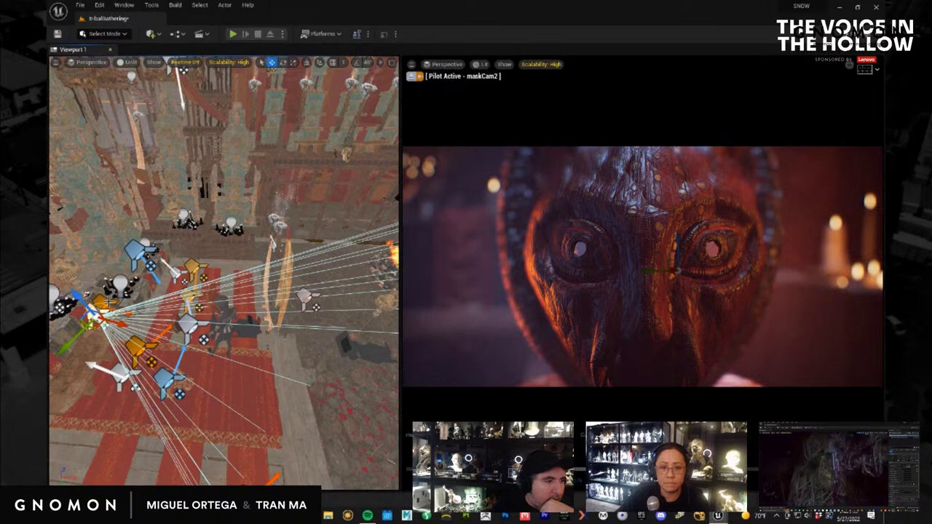
pyautogui.click(100, 301)
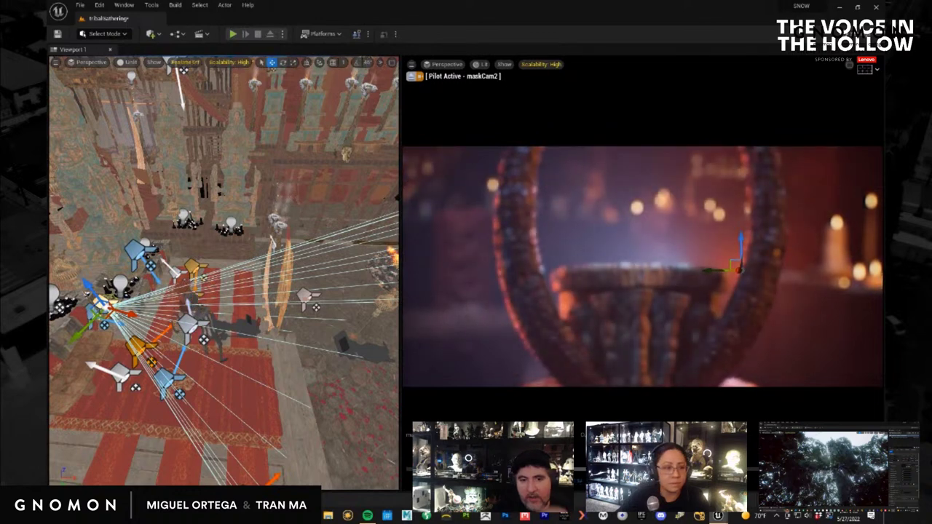
pyautogui.click(664, 293)
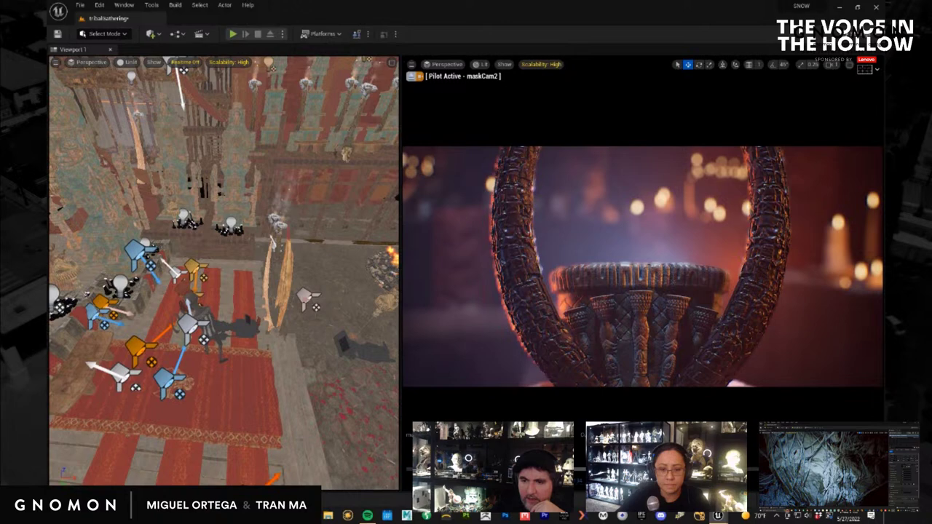
# Bring up the Sequencer and scrub the mask shot between frames 0 and 97 to review the new lighting.
pyautogui.moveTo(931, 301); pyautogui.dragTo(506, 384)
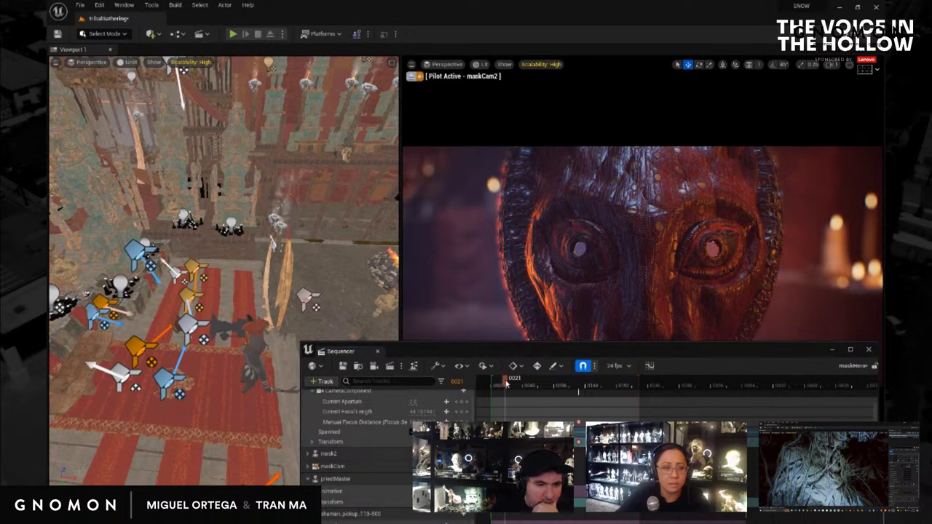
pyautogui.press('Up')
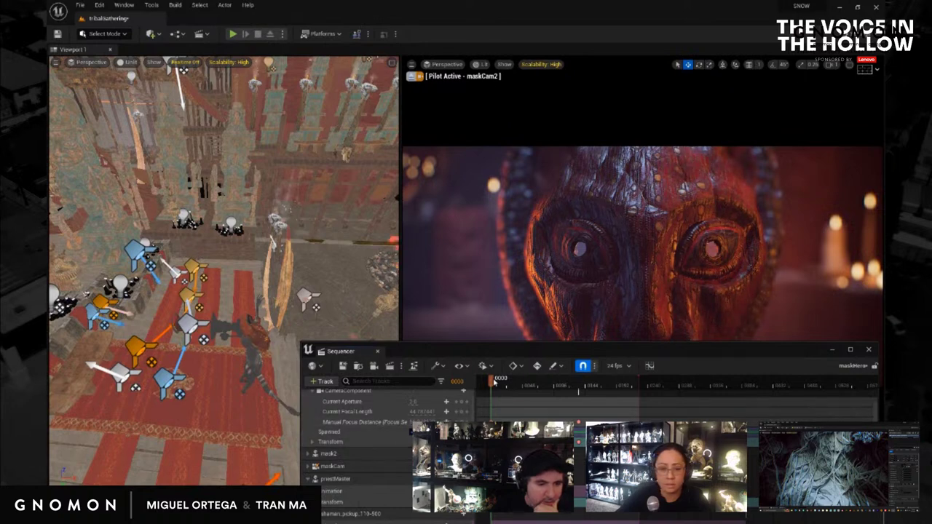
pyautogui.moveTo(499, 384); pyautogui.dragTo(541, 386)
pyautogui.moveTo(545, 386)
pyautogui.mouseDown()
pyautogui.moveTo(578, 385)
pyautogui.moveTo(555, 386)
pyautogui.mouseUp()
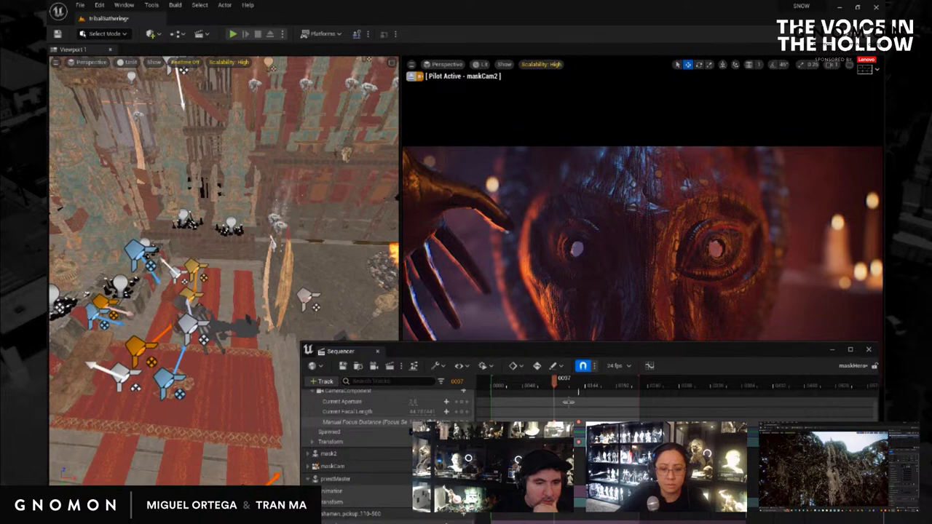
pyautogui.moveTo(557, 380); pyautogui.dragTo(494, 387)
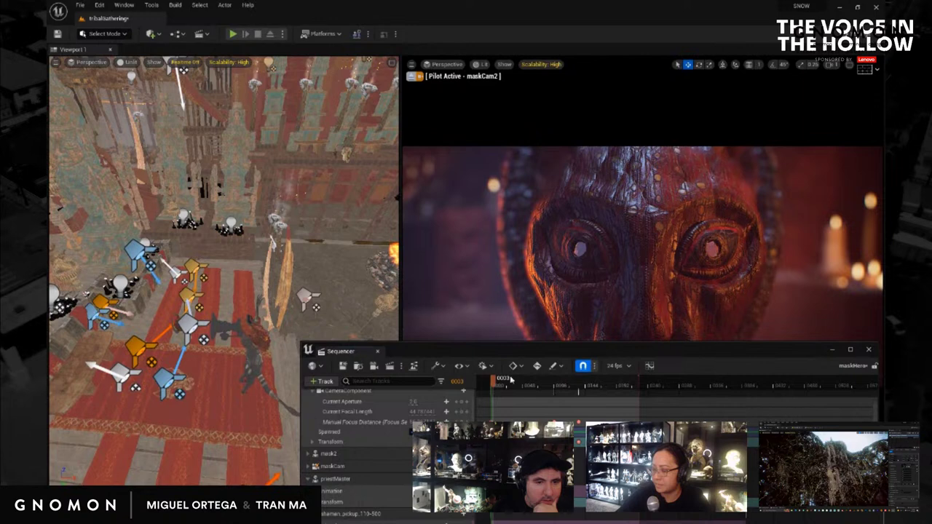
pyautogui.moveTo(536, 353); pyautogui.dragTo(538, 517)
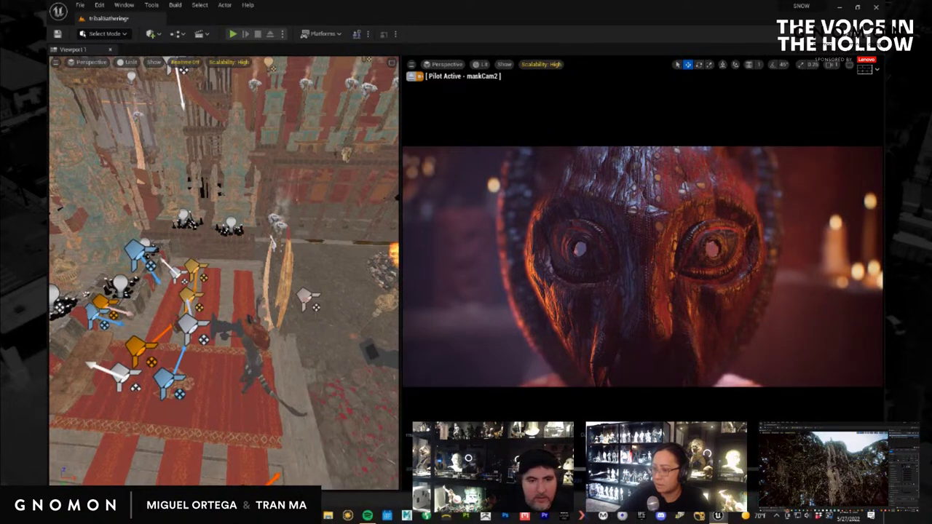
# Play back the mask shot through maskCam2 and save all modified files.
pyautogui.press('space')
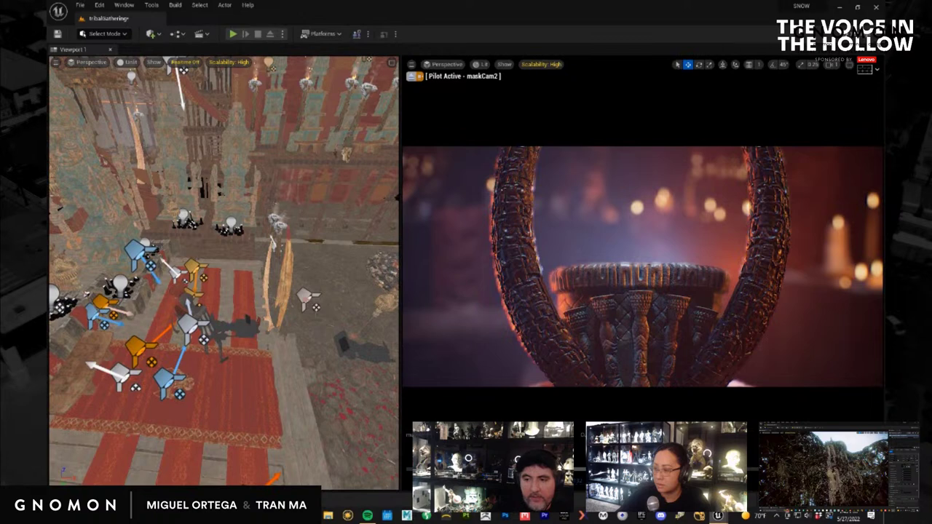
pyautogui.click(80, 5)
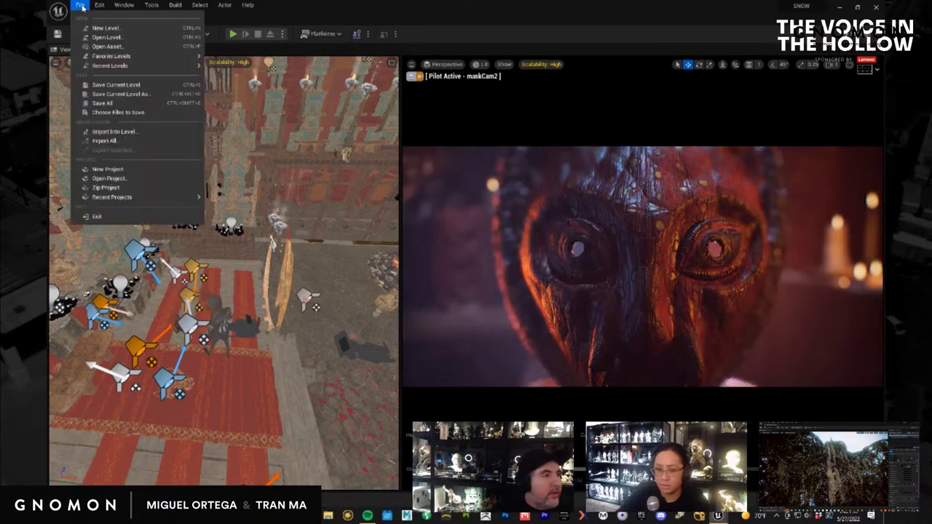
pyautogui.click(116, 103)
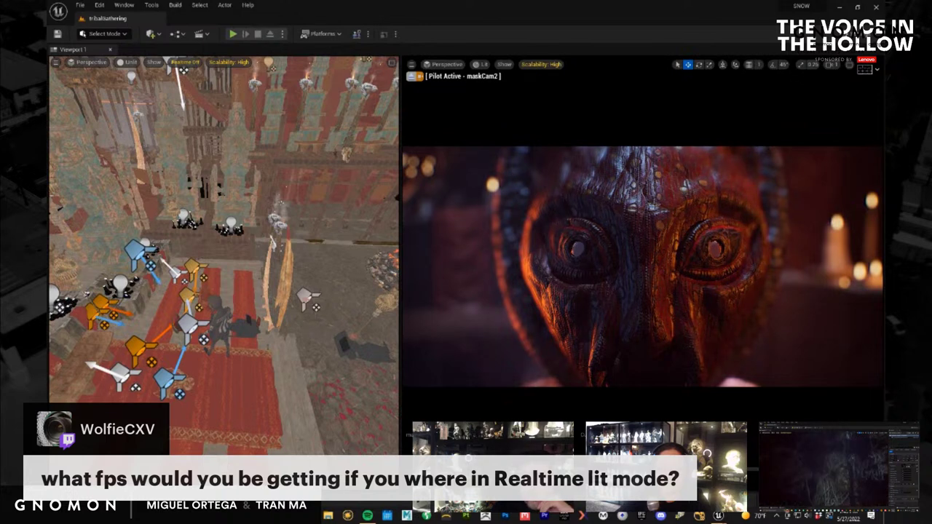
# Check the frame rate in the maskCam2 view, widen that view, and hide the FPS display again.
pyautogui.click(413, 65)
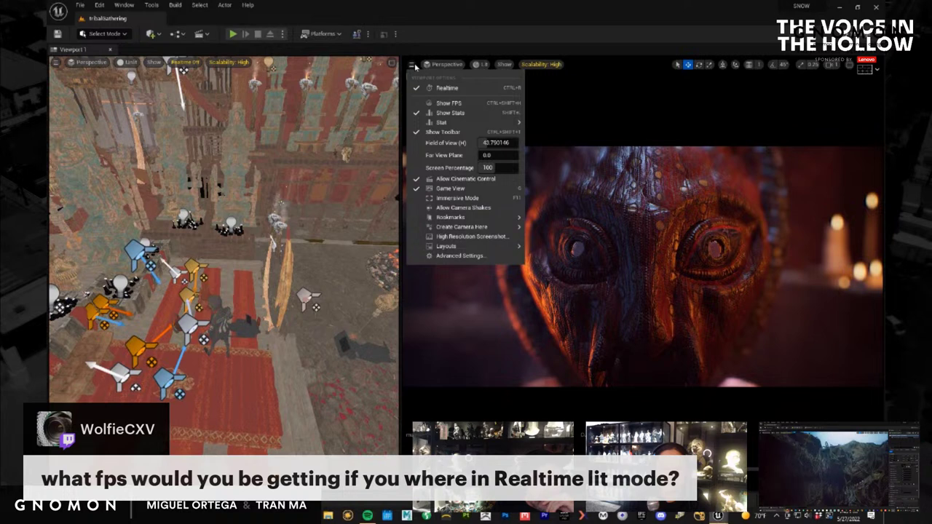
pyautogui.click(450, 112)
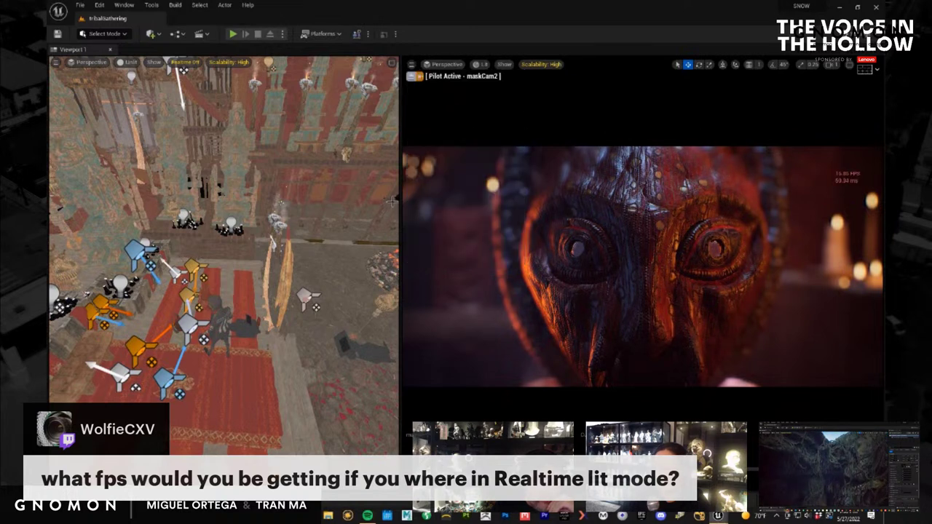
pyautogui.moveTo(398, 200); pyautogui.dragTo(291, 219)
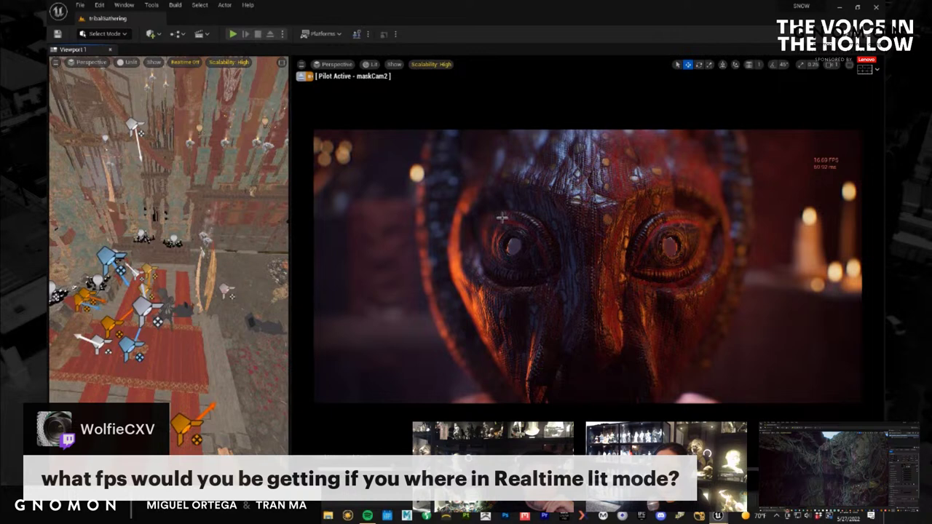
pyautogui.click(303, 65)
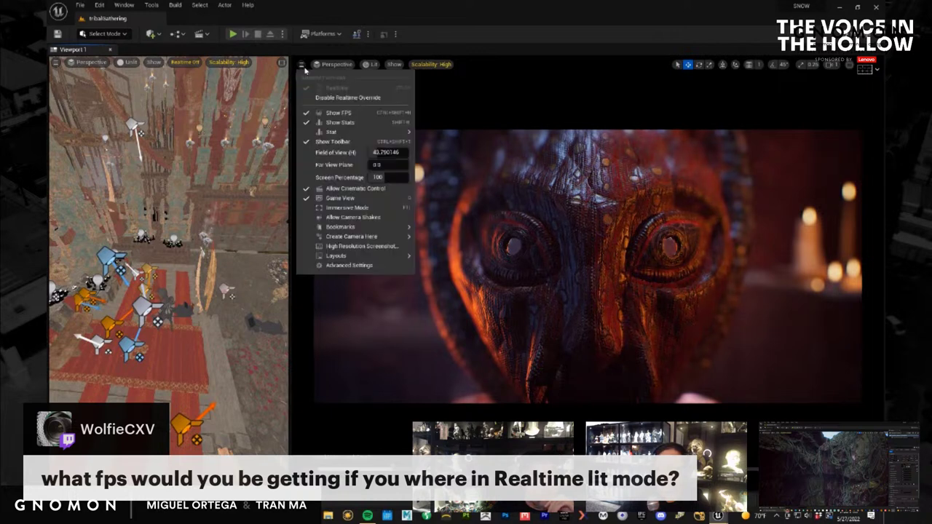
pyautogui.click(346, 114)
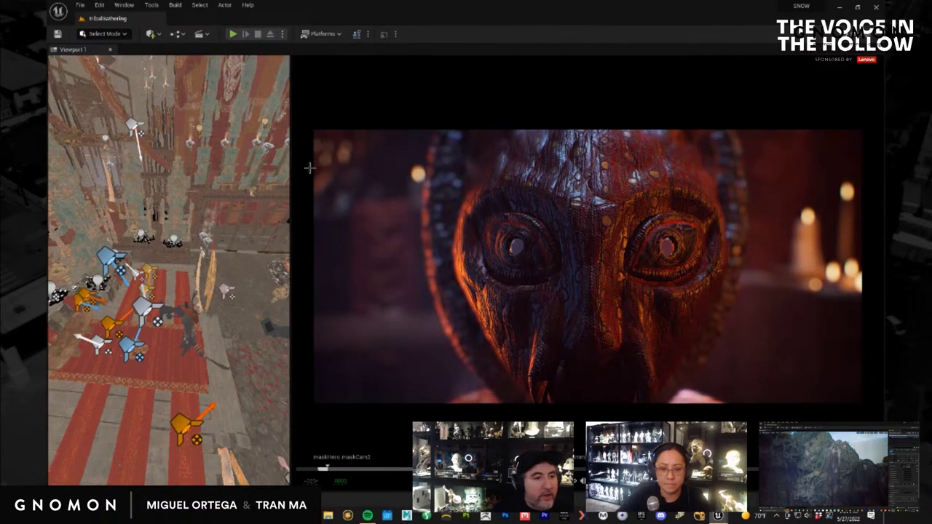
# Save all levels and assets, and select the large candle beside the mask in the maskCam2 view.
pyautogui.click(99, 5)
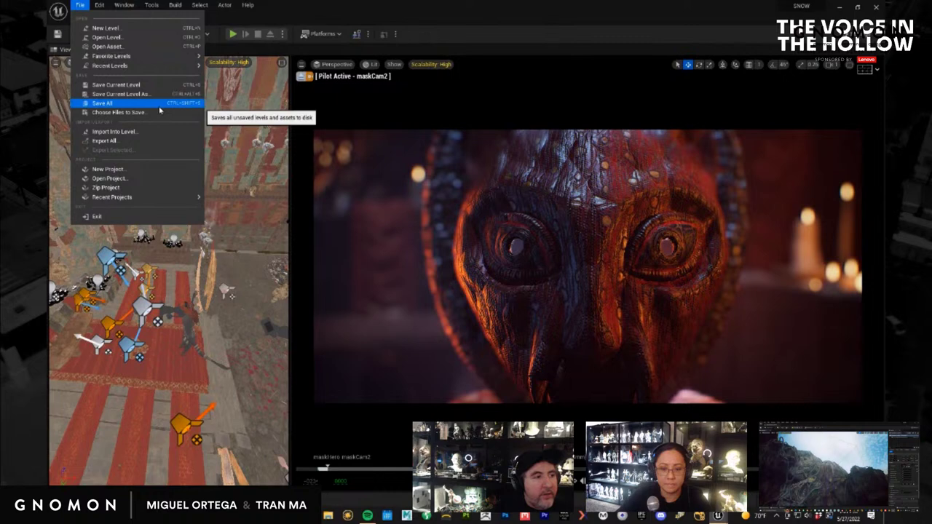
pyautogui.click(109, 107)
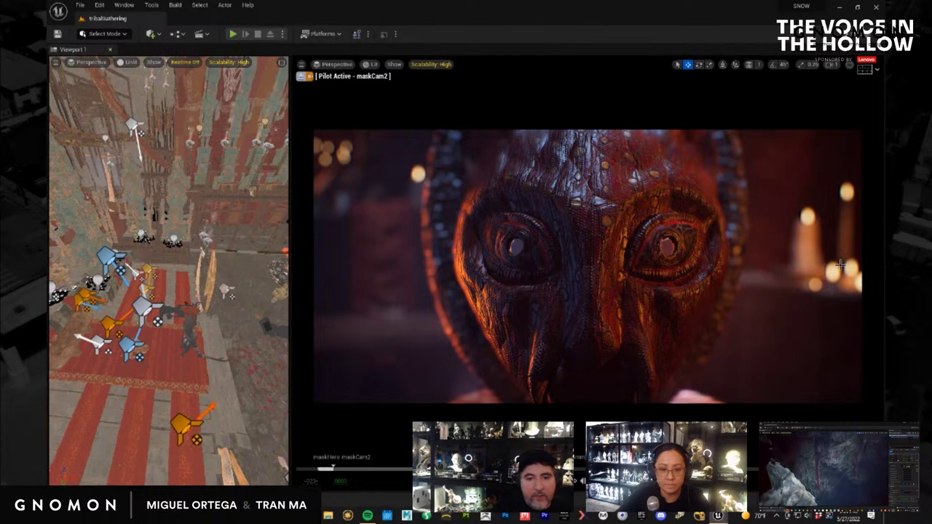
pyautogui.click(804, 251)
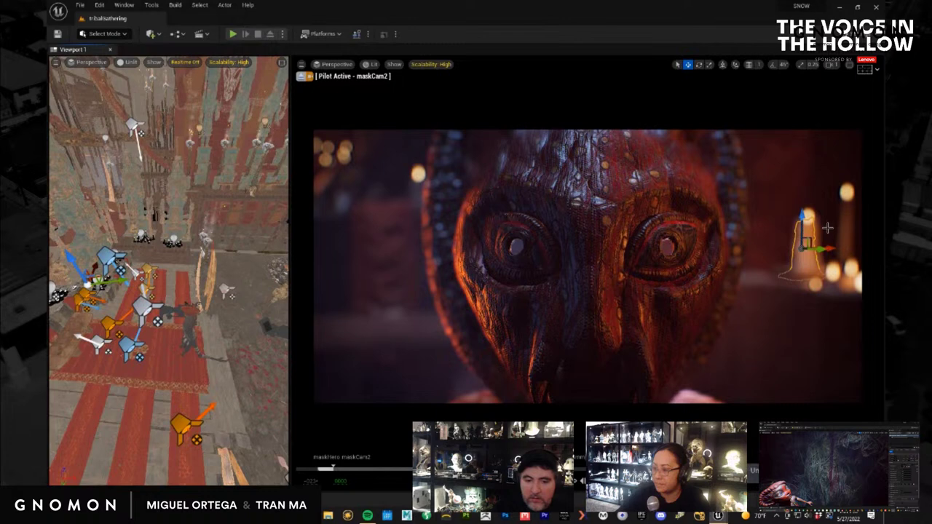
pyautogui.click(809, 213)
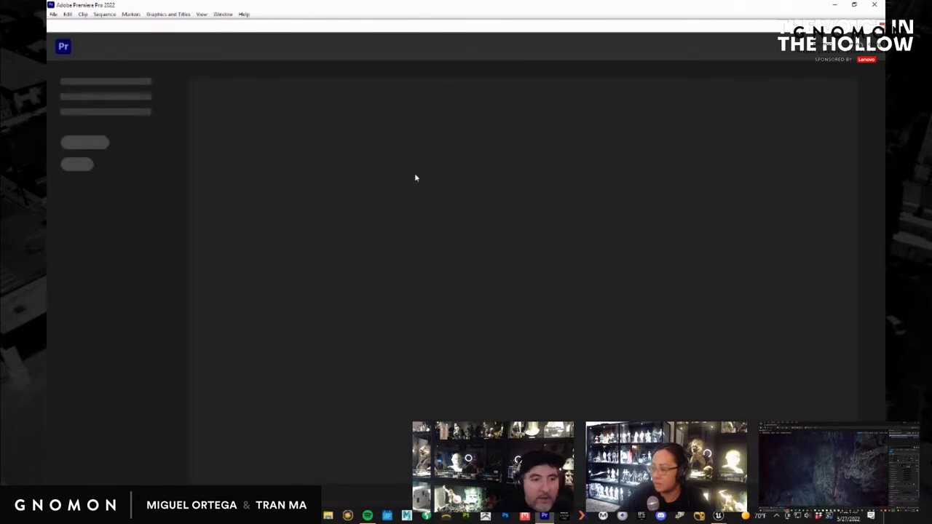
# Switch to Premiere Pro, open the Coa_ADRsession_A04 project, review the red-eyed mask shot full screen in the Ceremony sequence, and return to Unreal.
pyautogui.click(368, 182)
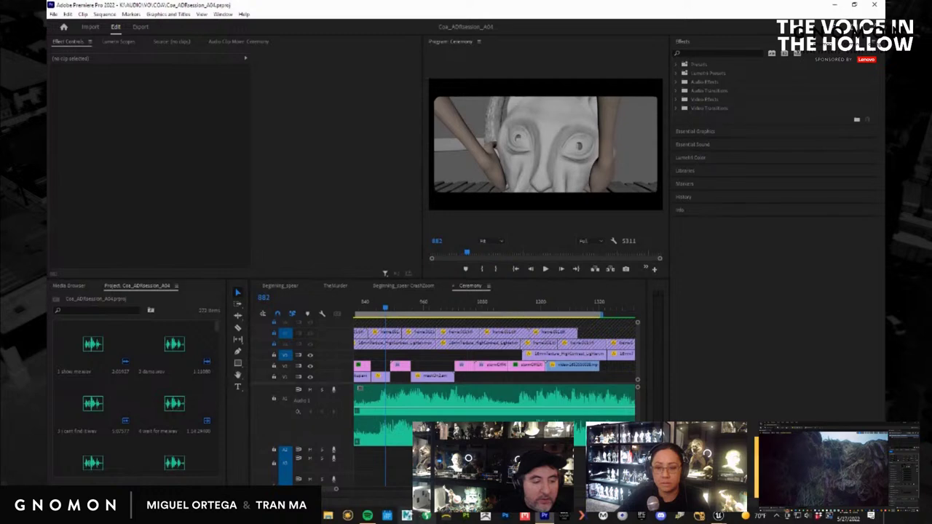
pyautogui.moveTo(336, 490); pyautogui.dragTo(408, 490)
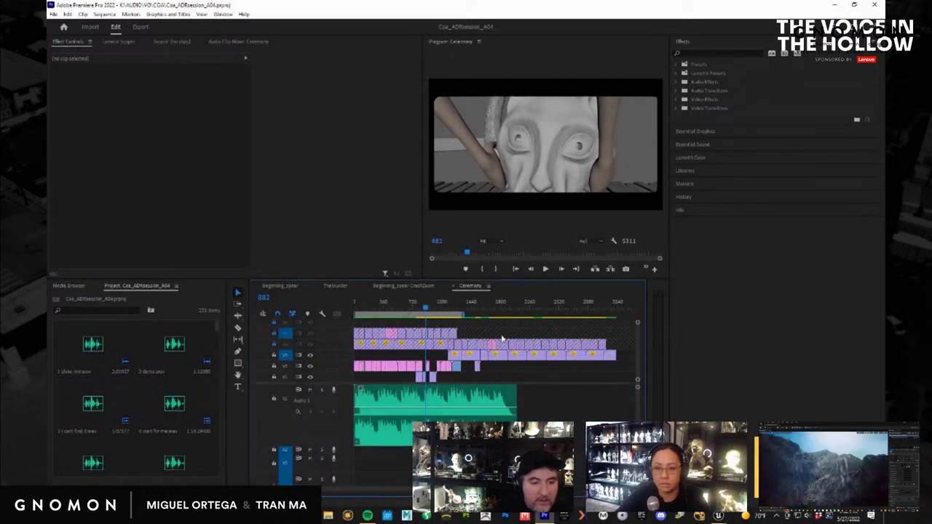
pyautogui.click(477, 309)
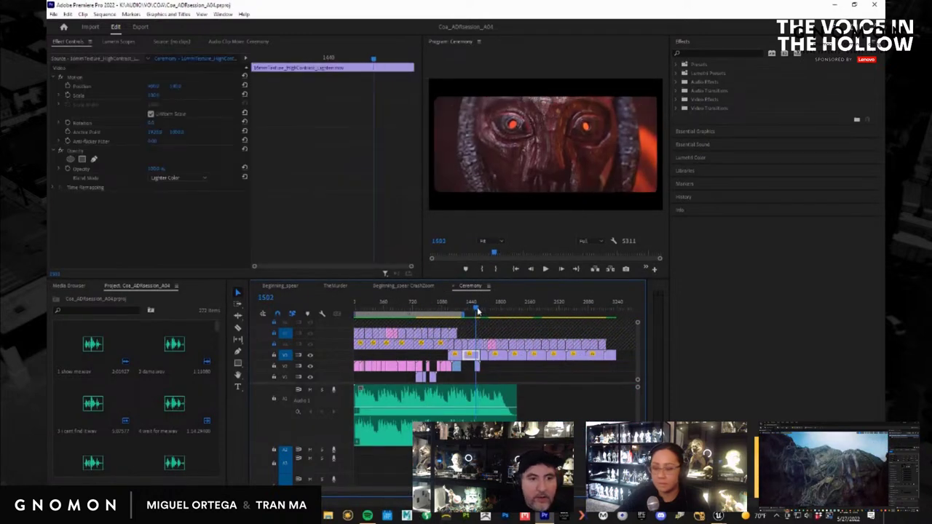
pyautogui.moveTo(478, 309); pyautogui.dragTo(473, 309)
pyautogui.hotkey('ctrl', '`')
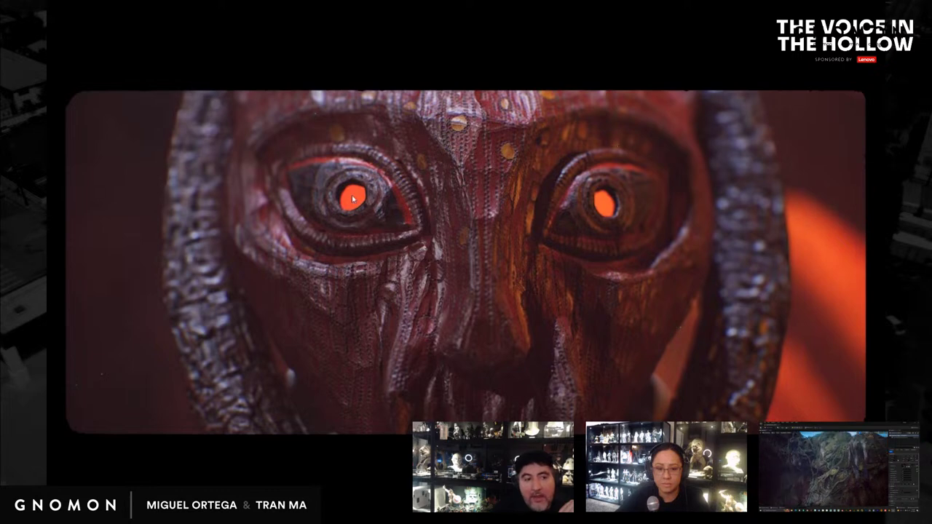
pyautogui.press('Escape')
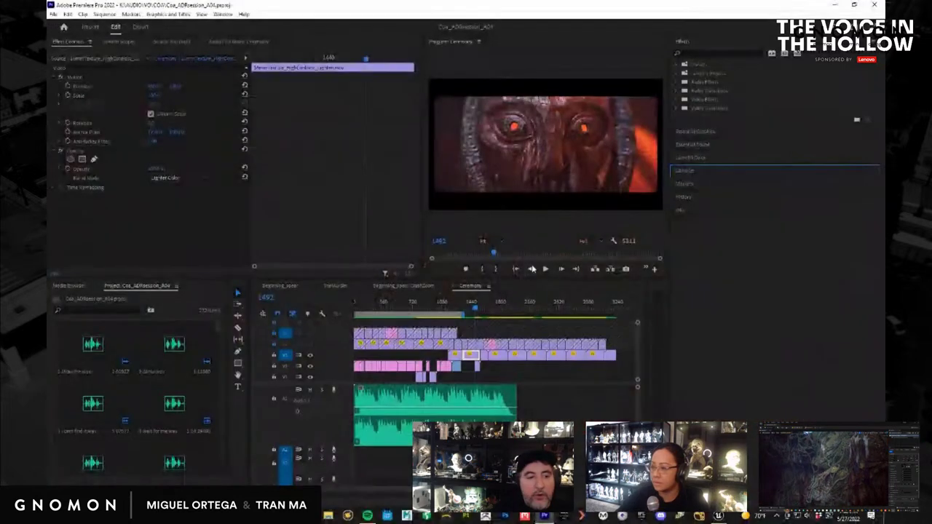
pyautogui.moveTo(462, 310); pyautogui.dragTo(422, 310)
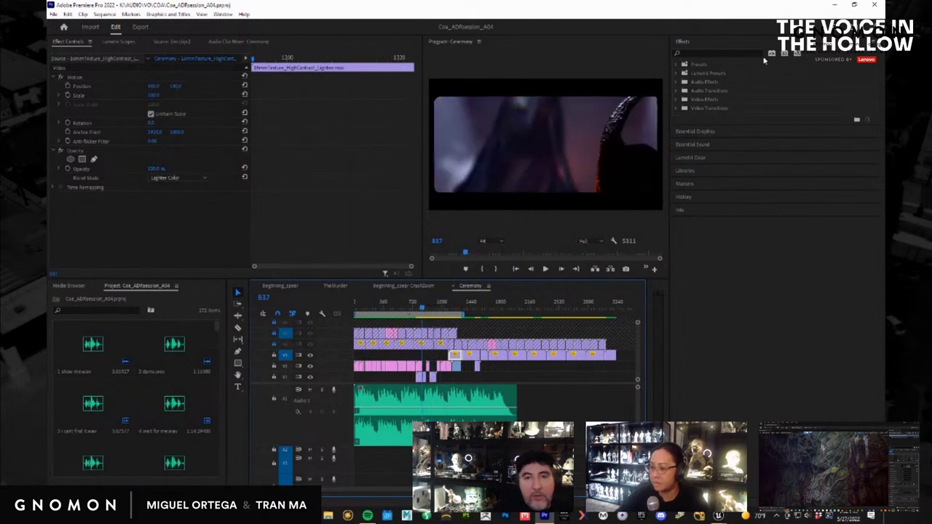
pyautogui.click(834, 5)
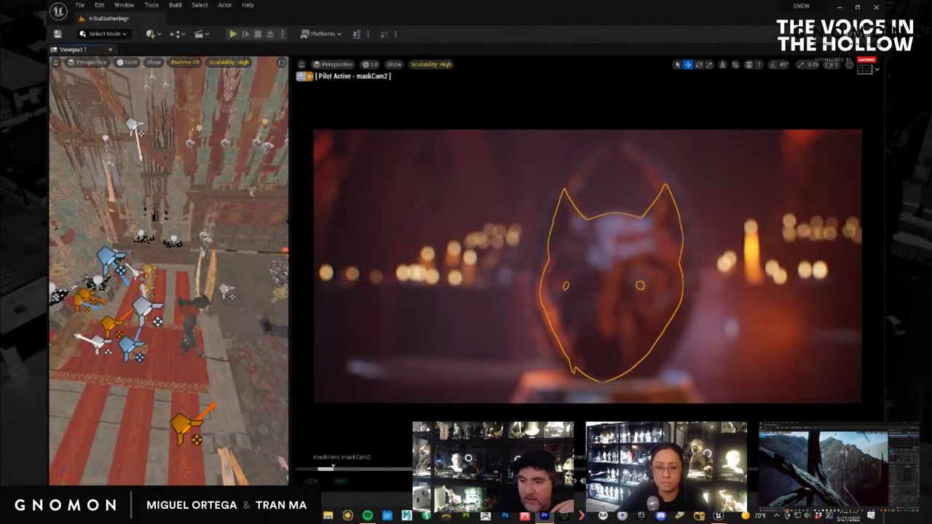
# Scrub forward to the mask close-up and select the background candle to examine its placement in the layout view.
pyautogui.moveTo(333, 468); pyautogui.dragTo(369, 468)
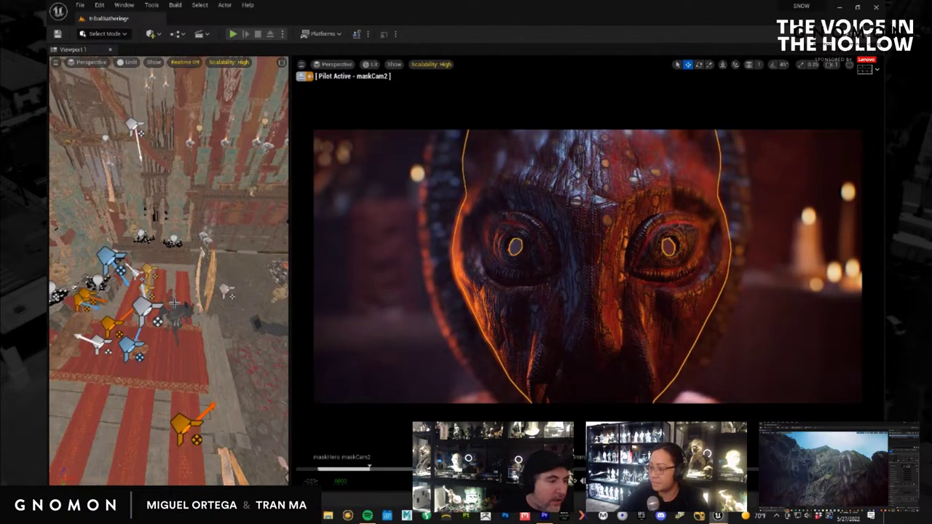
pyautogui.scroll(3, 168, 253)
pyautogui.scroll(8, 187, 255)
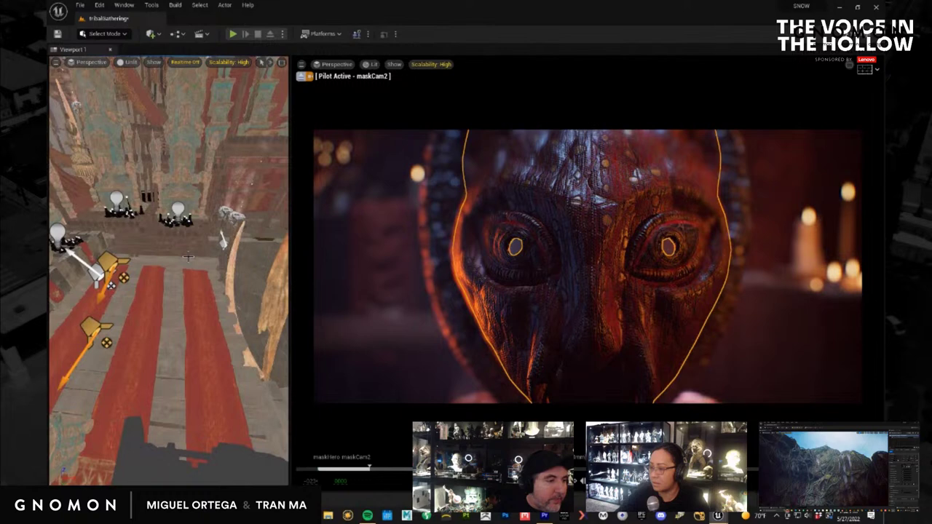
pyautogui.scroll(-5, 210, 189)
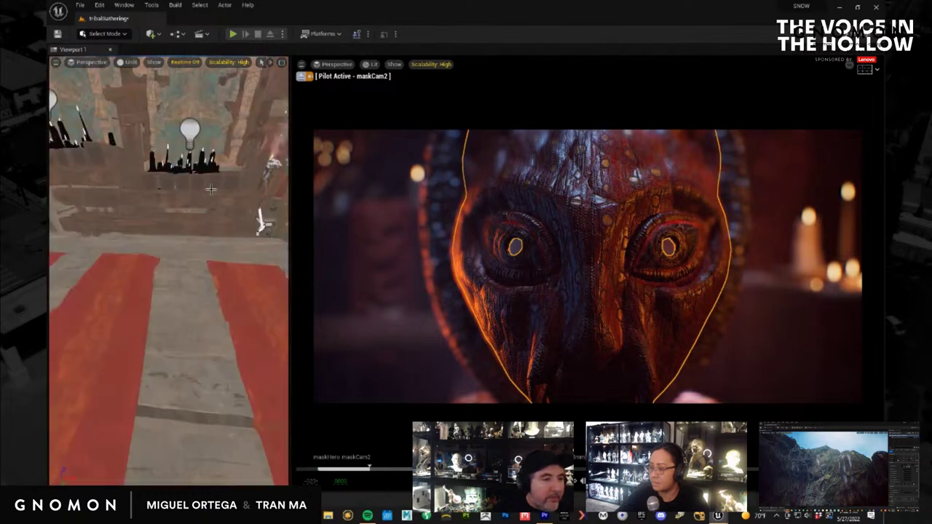
pyautogui.click(809, 251)
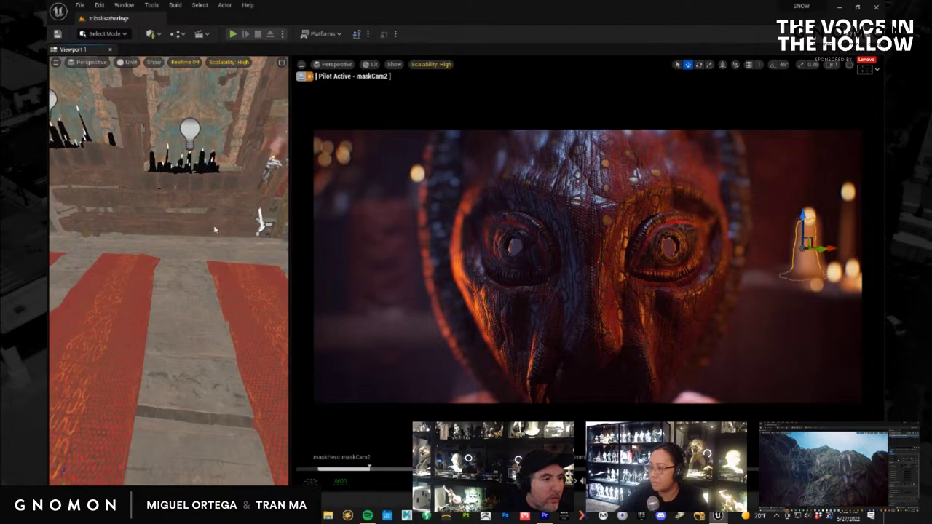
pyautogui.scroll(-6, 214, 227)
pyautogui.moveTo(214, 227); pyautogui.dragTo(320, 263, button='right')
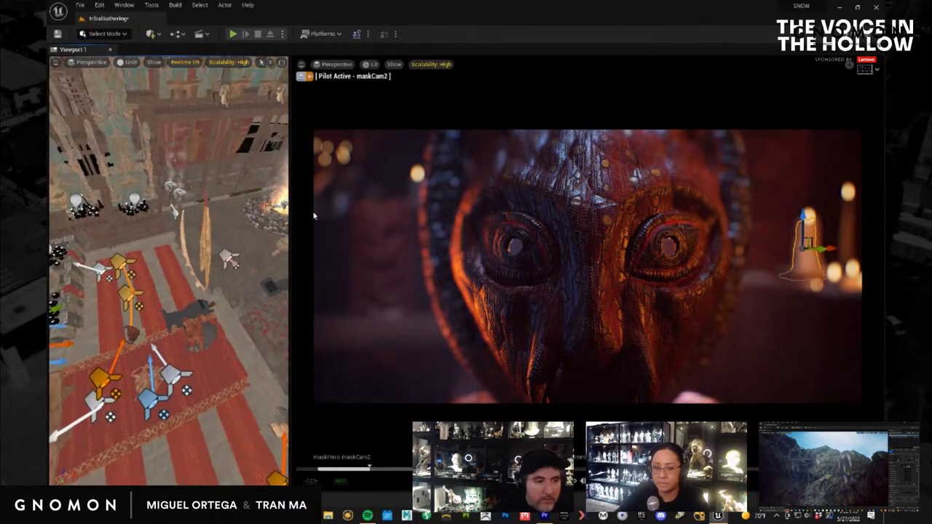
pyautogui.moveTo(132, 306); pyautogui.dragTo(48, 311, button='right')
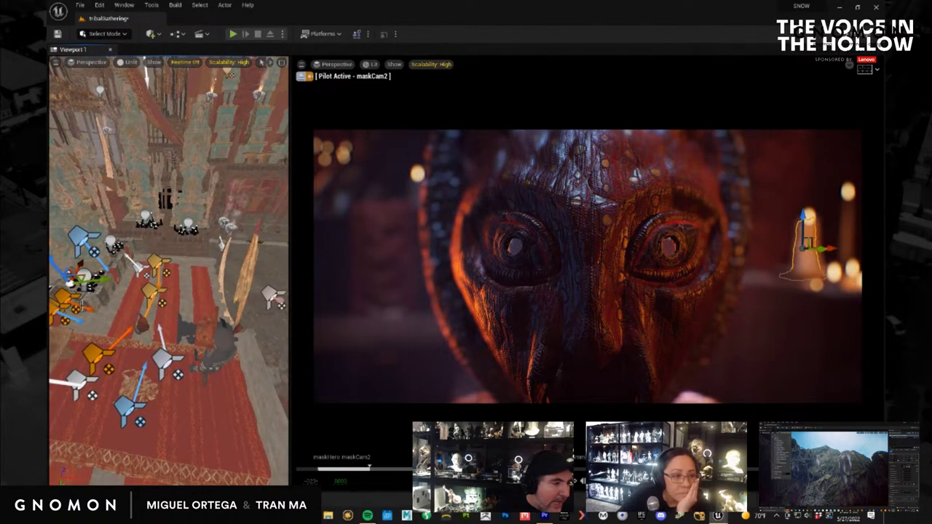
# Select the spot lights beside the candle cluster in the layout view to compare them, and play back the mask shot.
pyautogui.click(57, 309)
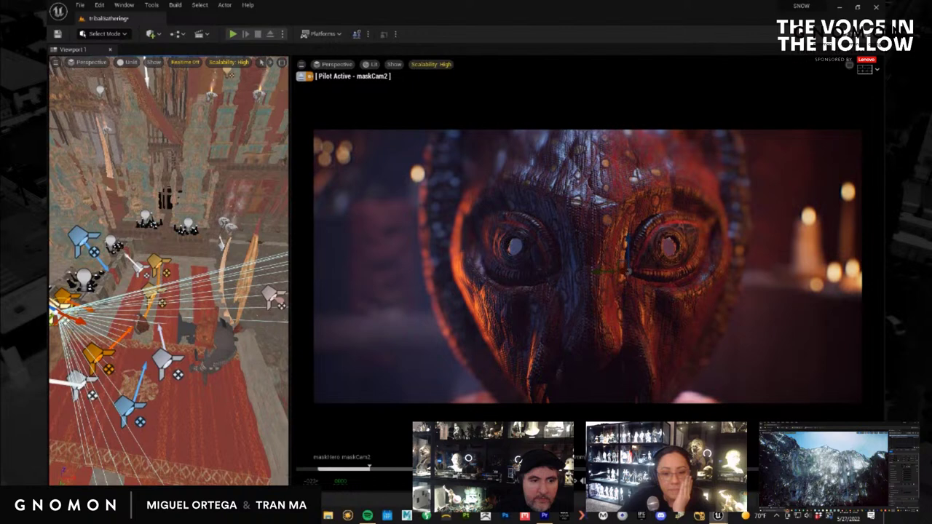
pyautogui.click(63, 298)
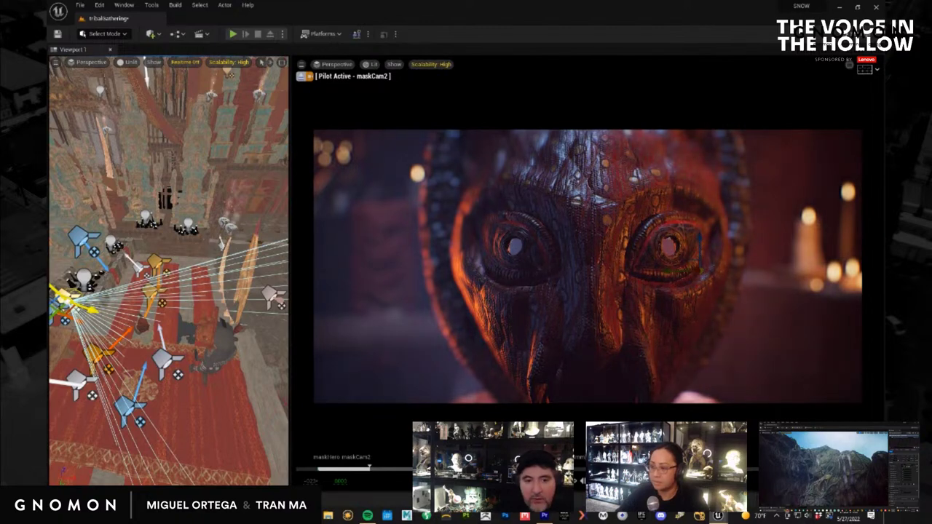
pyautogui.keyDown('alt'); pyautogui.moveTo(169, 271); pyautogui.dragTo(139, 290); pyautogui.keyUp('alt')
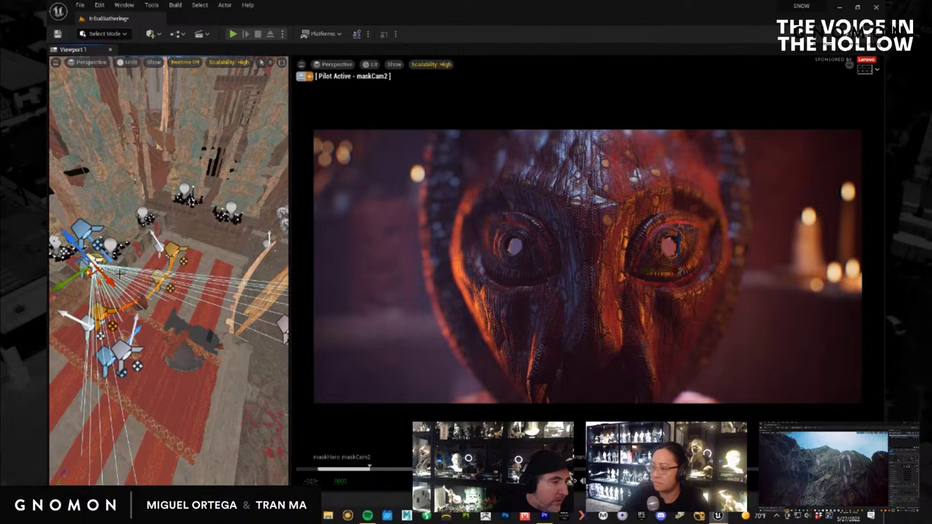
pyautogui.click(156, 250)
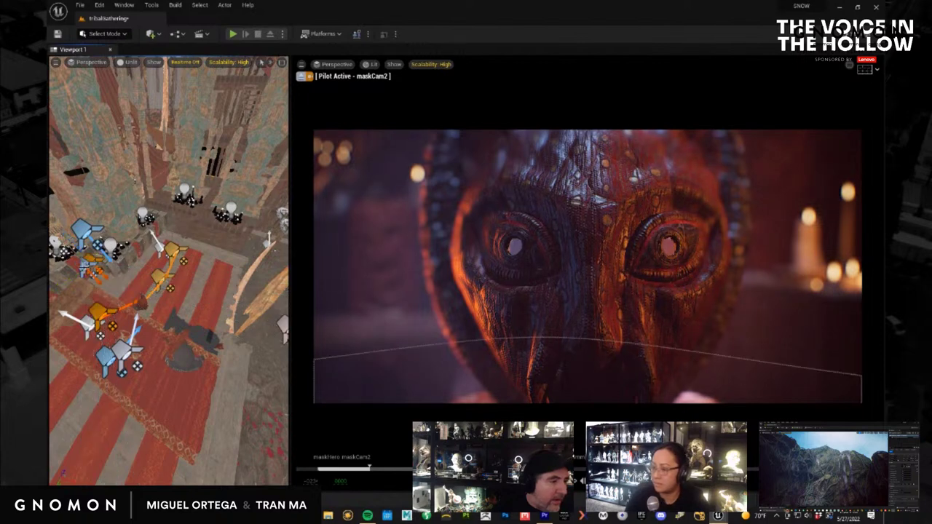
pyautogui.click(85, 268)
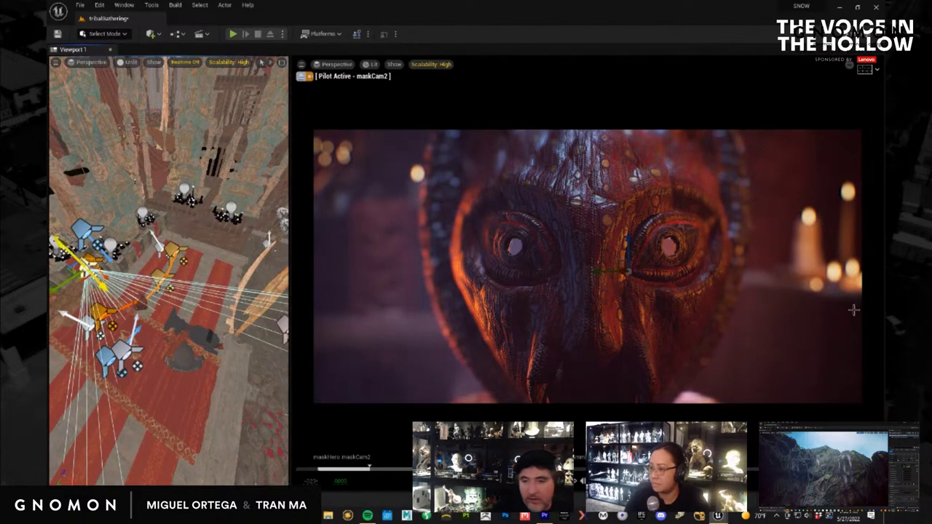
pyautogui.press('space')
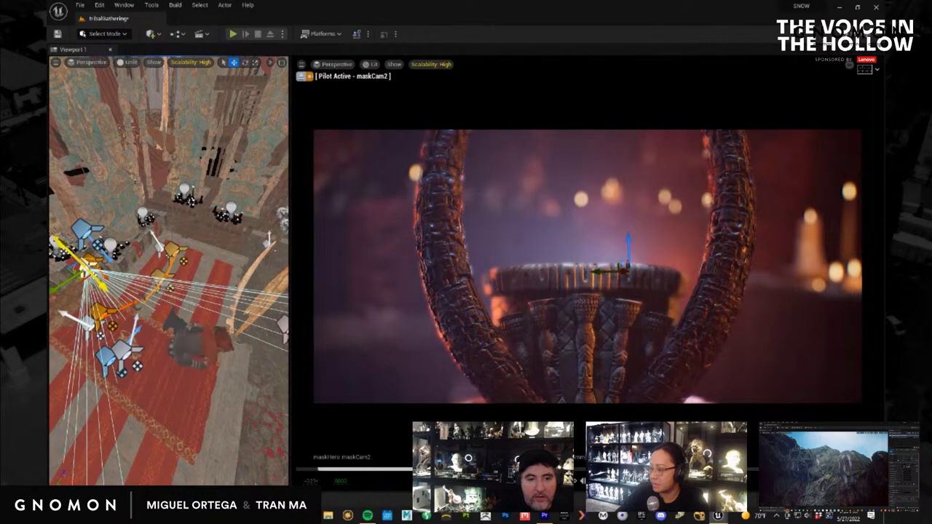
pyautogui.press('space')
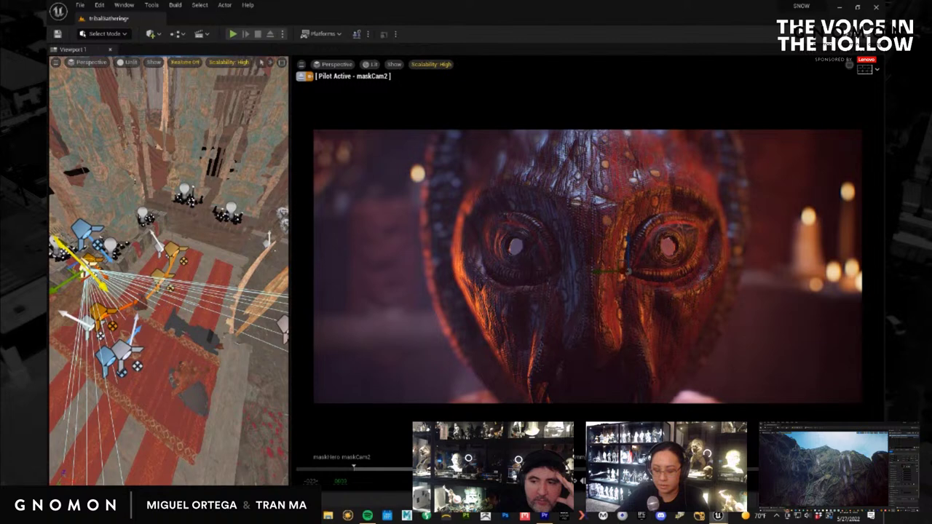
# Set the mask shot's playback end to frame 145 in the Sequencer and save all files.
pyautogui.moveTo(883, 306); pyautogui.dragTo(528, 233)
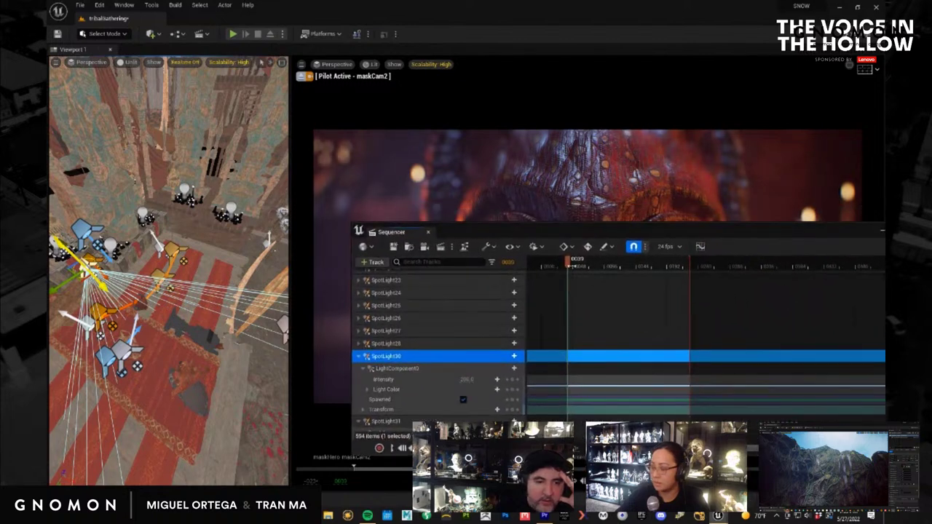
pyautogui.moveTo(570, 267); pyautogui.dragTo(638, 267)
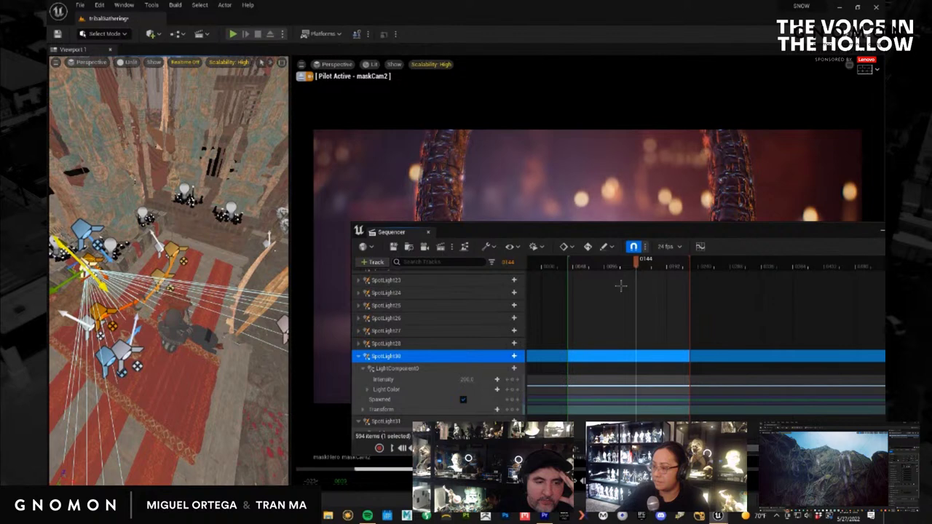
pyautogui.press(']')
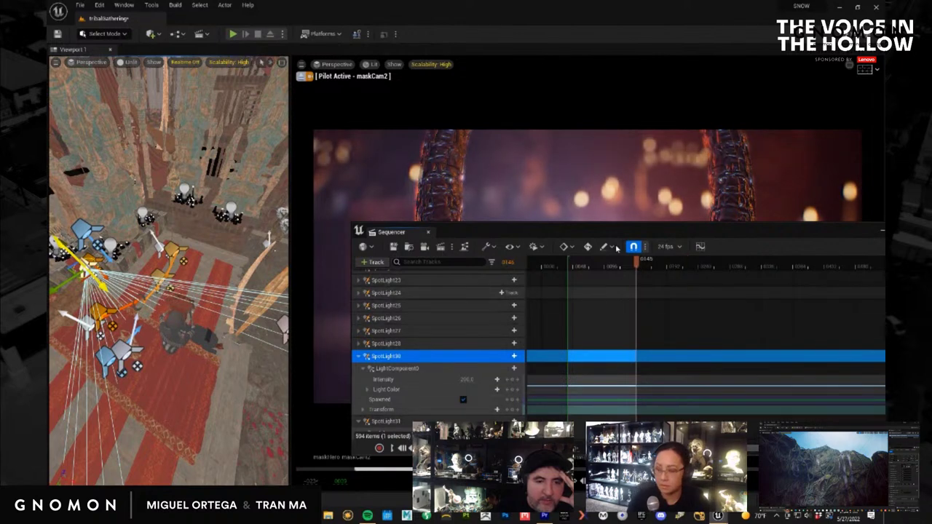
pyautogui.moveTo(625, 232); pyautogui.dragTo(931, 228)
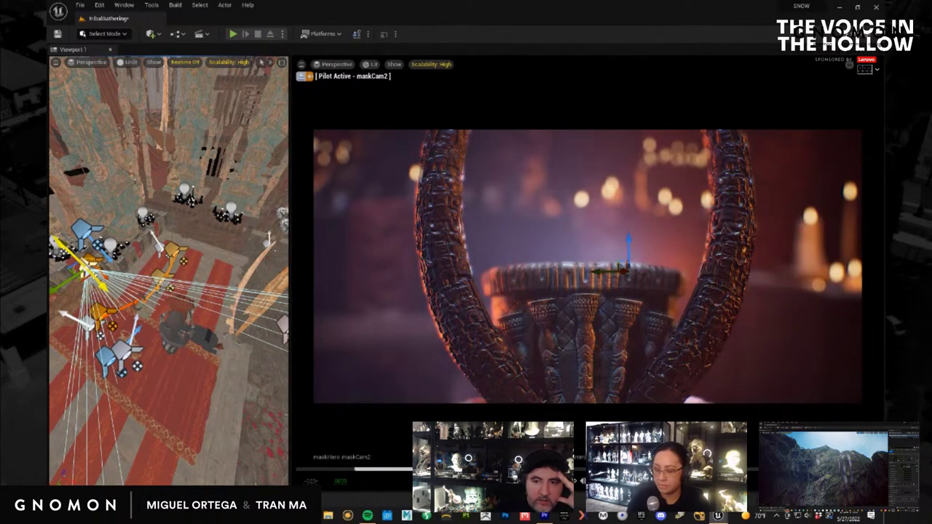
pyautogui.click(80, 5)
pyautogui.click(121, 104)
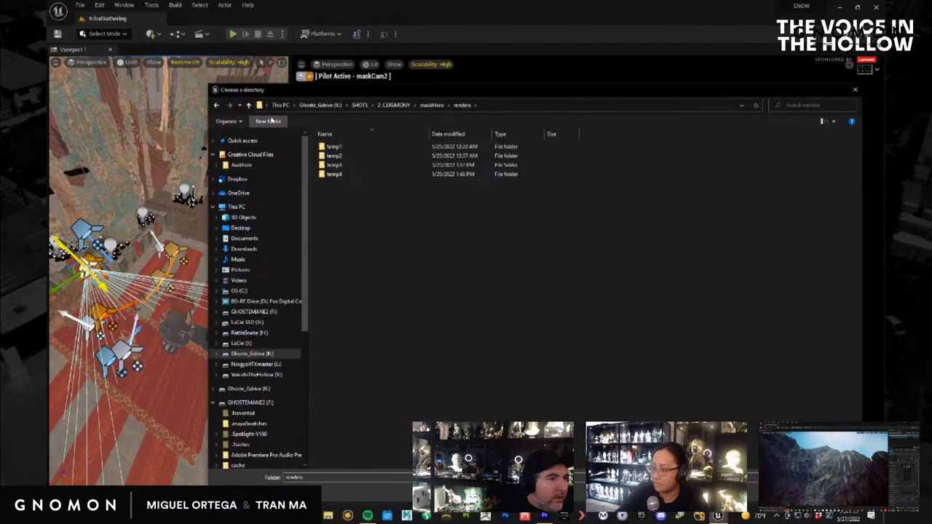
# Create a folder named temp5 in the maskHero renders directory and choose it as the render output location.
pyautogui.click(276, 121)
pyautogui.write('1')
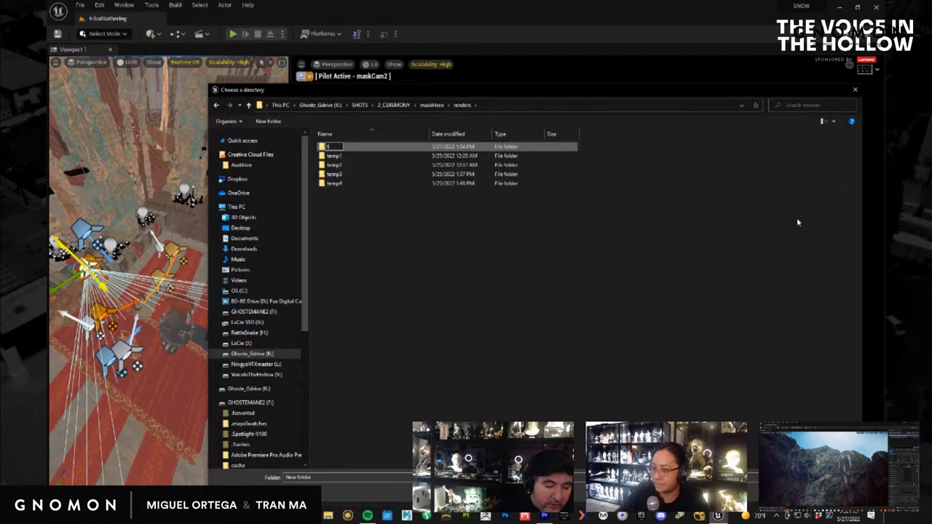
pyautogui.write('emp5')
pyautogui.press('Return')
pyautogui.press('Return')
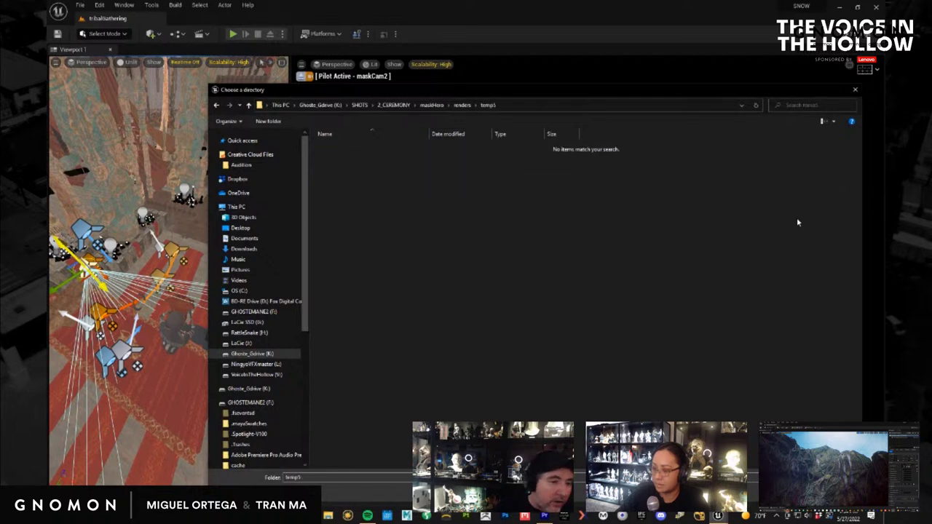
pyautogui.press('Return')
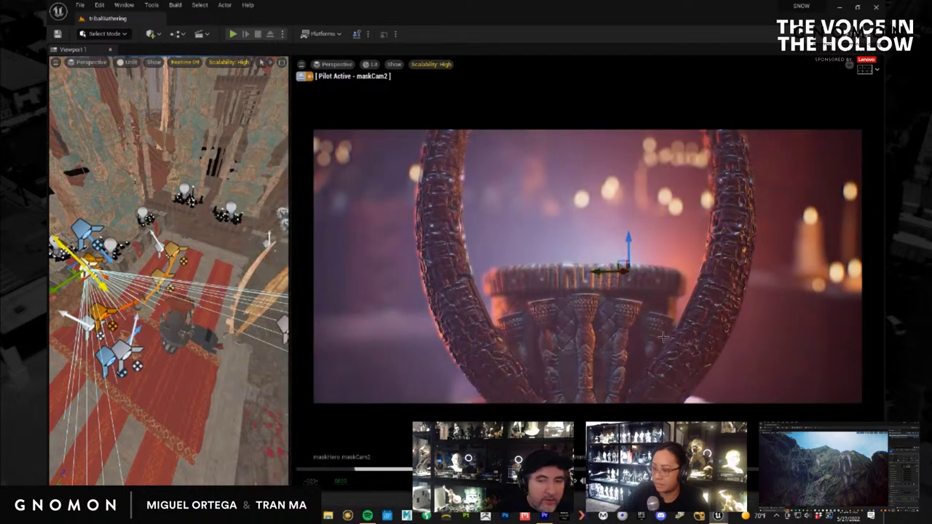
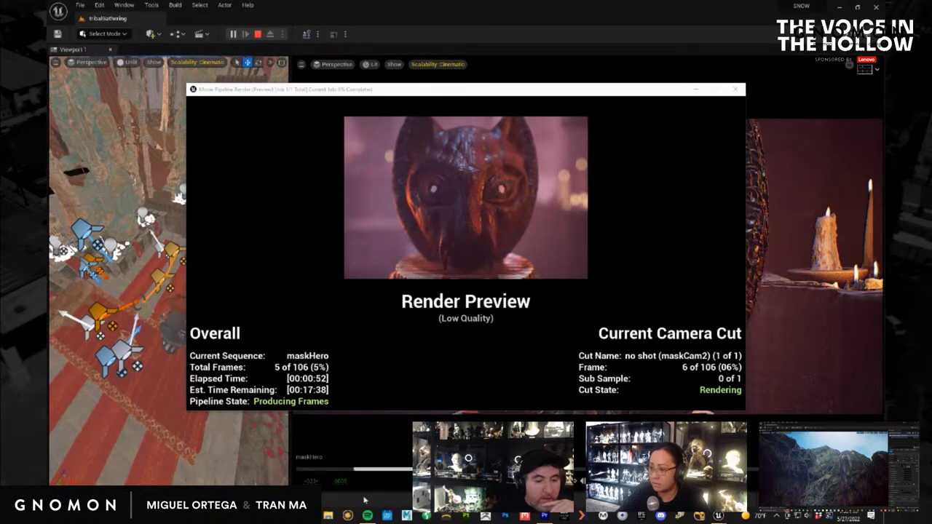
# Switch to Premiere Pro, scrub the Ceremony sequence around frame 869 to review the mask shot, and minimize the window.
pyautogui.click(545, 516)
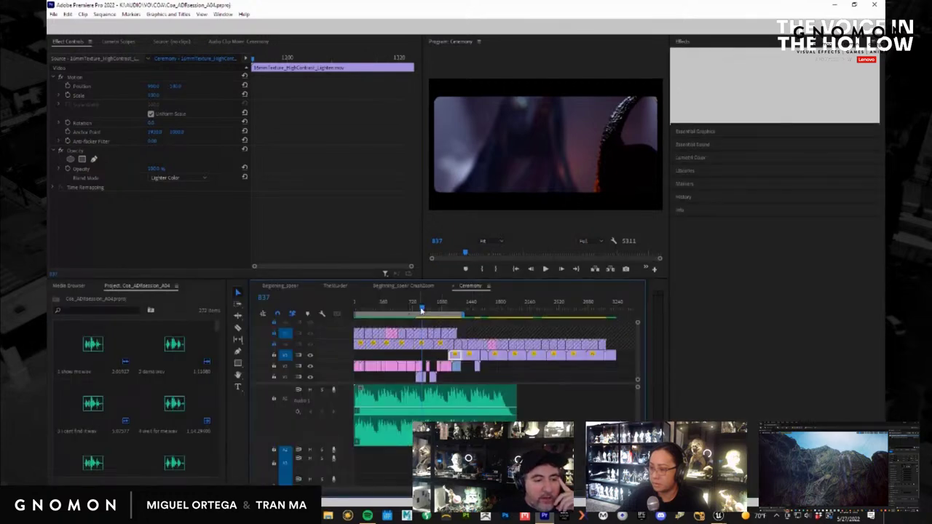
pyautogui.click(426, 311)
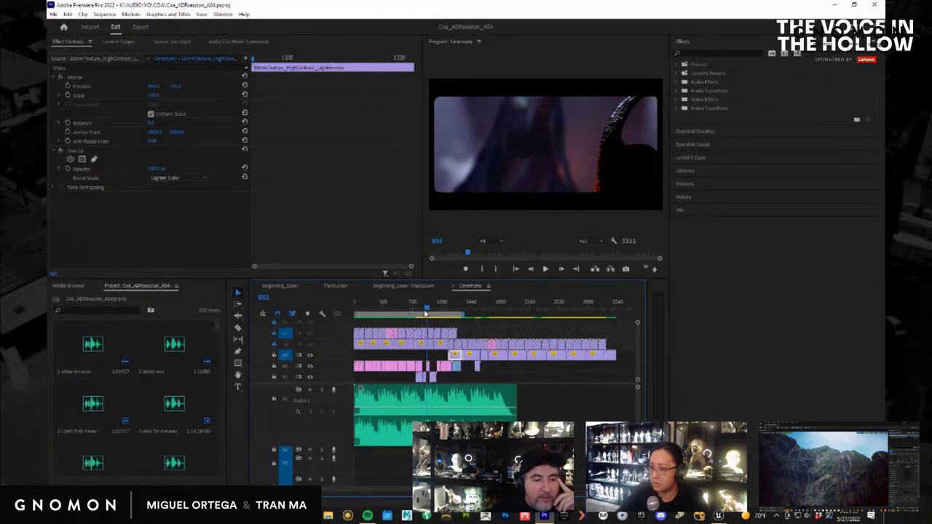
pyautogui.moveTo(426, 311); pyautogui.dragTo(424, 312)
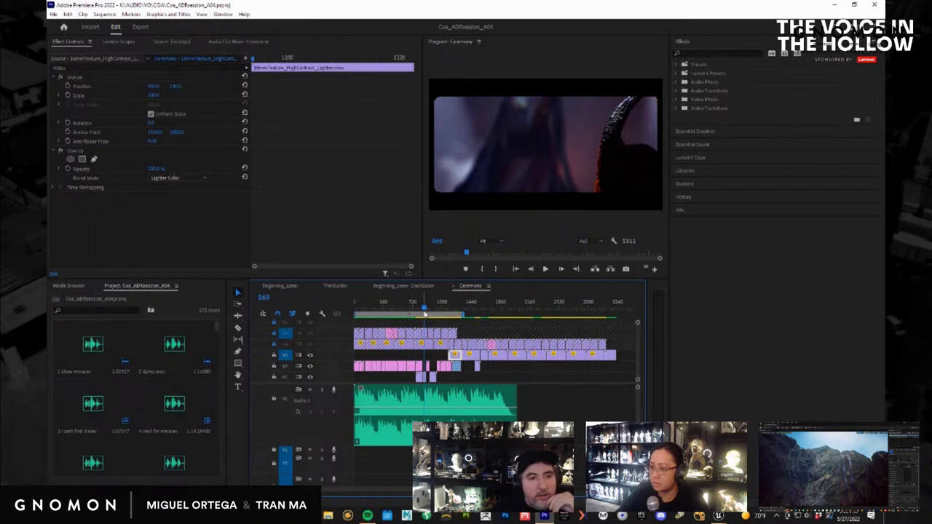
pyautogui.click(837, 6)
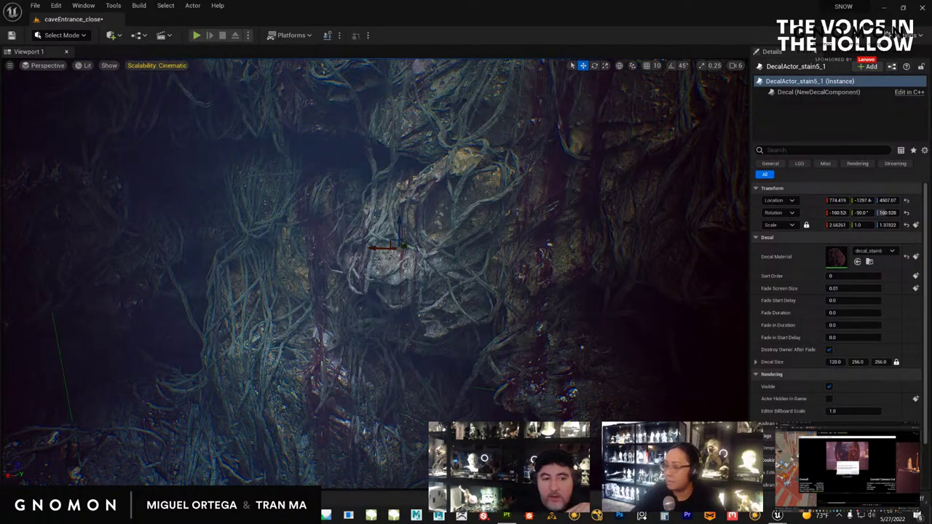
# Examine the floating figure in the cave, look through the Cine Camera Actor, and scrub its sequence forward to frame 4.
pyautogui.keyDown('alt'); pyautogui.moveTo(468, 302); pyautogui.dragTo(486, 267); pyautogui.keyUp('alt')
pyautogui.keyDown('alt'); pyautogui.moveTo(465, 319); pyautogui.dragTo(444, 332); pyautogui.keyUp('alt')
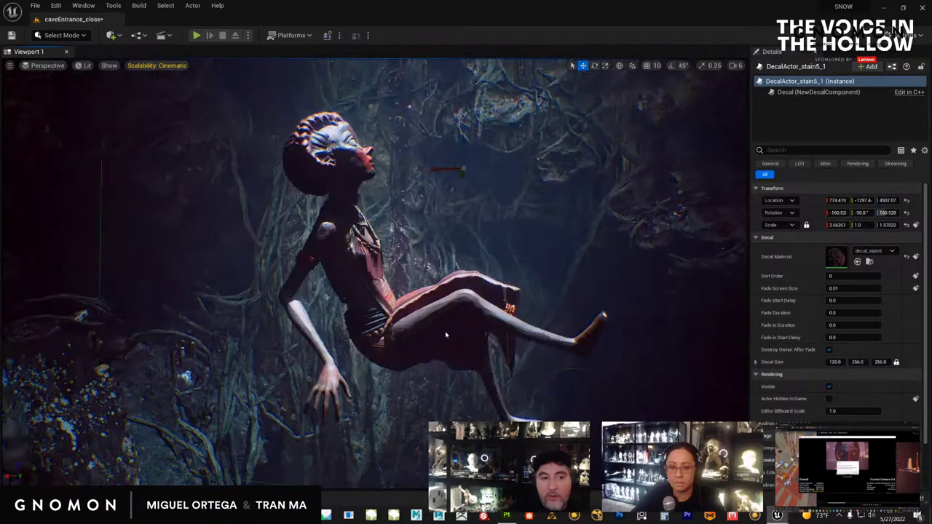
pyautogui.keyDown('alt'); pyautogui.moveTo(445, 333); pyautogui.dragTo(457, 317, button='right'); pyautogui.keyUp('alt')
pyautogui.scroll(5, 456, 317)
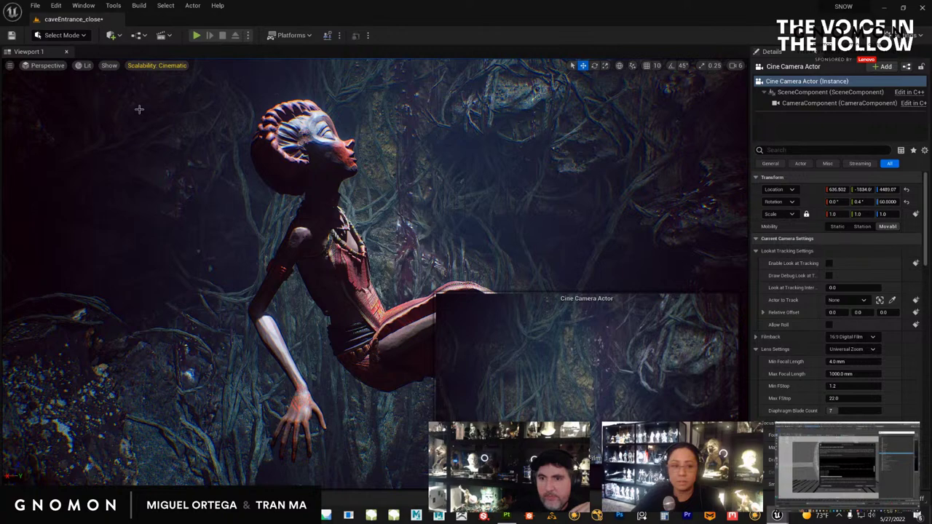
pyautogui.click(45, 65)
pyautogui.click(72, 261)
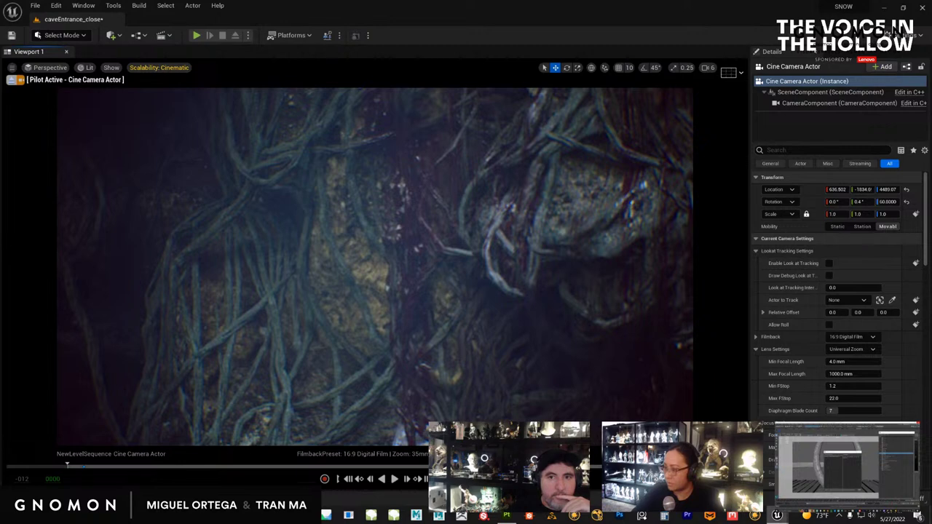
pyautogui.moveTo(67, 465); pyautogui.dragTo(87, 466)
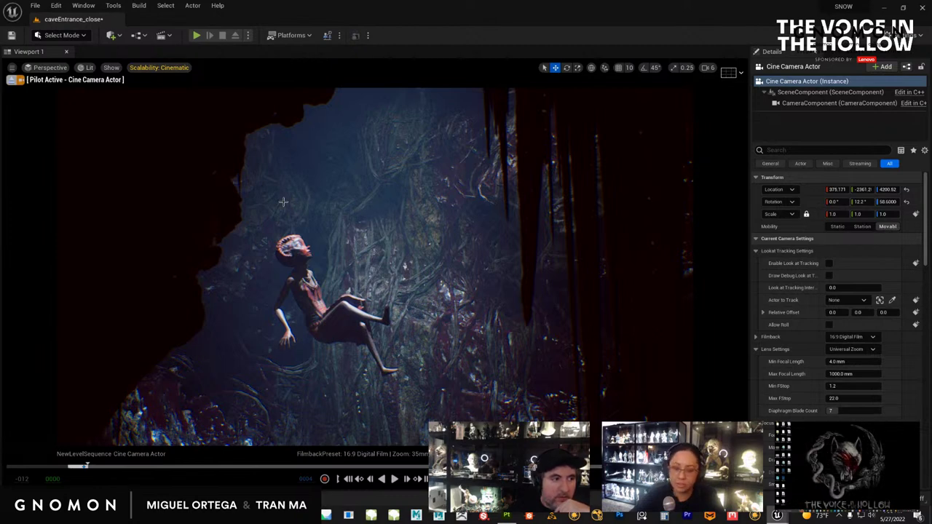
# Open the caveEntrance level, saving the modified caveEntrance_close level and decal_stain5 material first.
pyautogui.hotkey('ctrl', 'space')
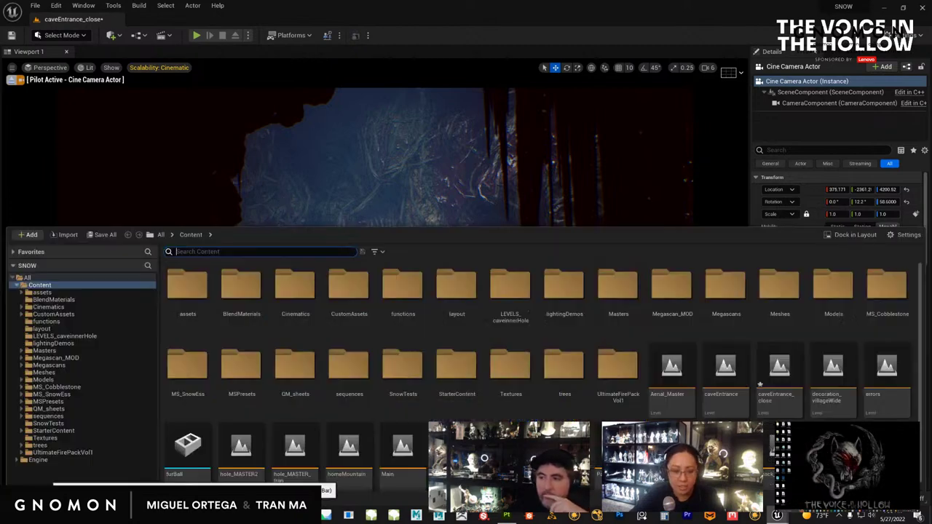
pyautogui.click(737, 359)
pyautogui.doubleClick(737, 360)
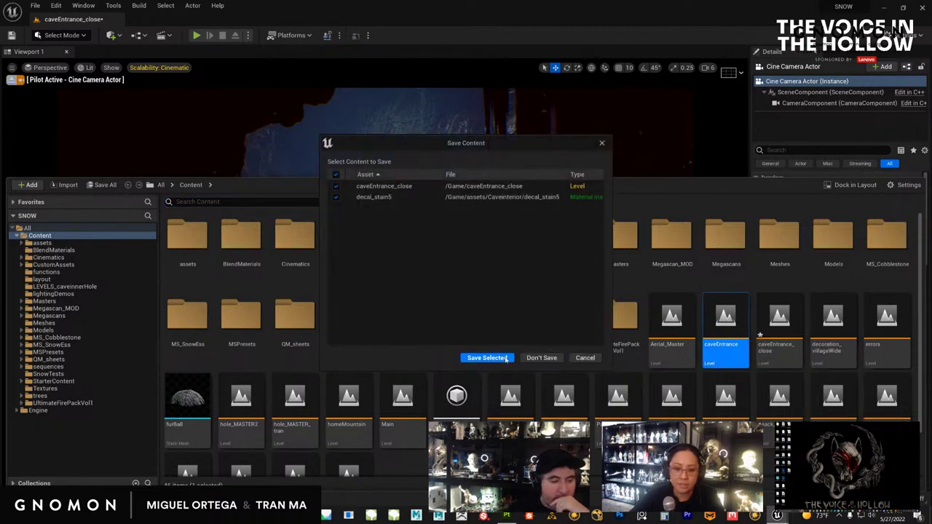
pyautogui.click(505, 357)
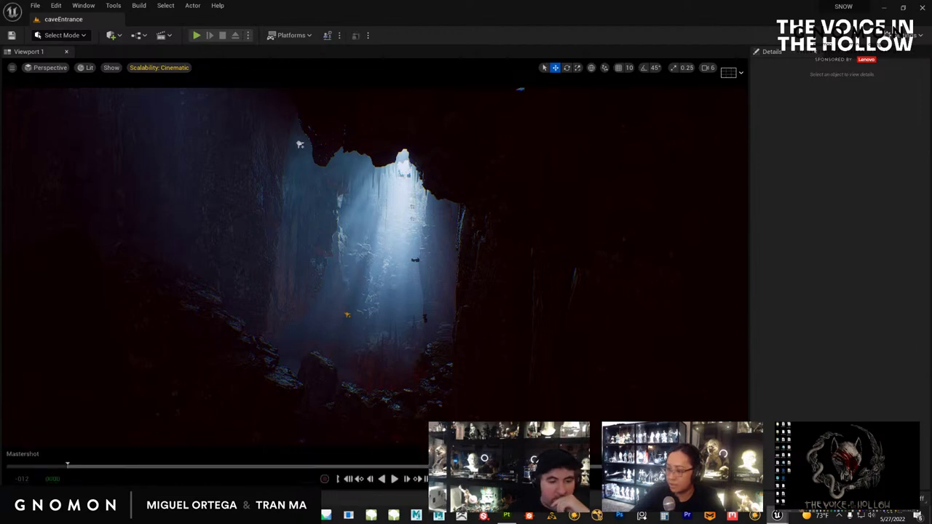
pyautogui.click(618, 291)
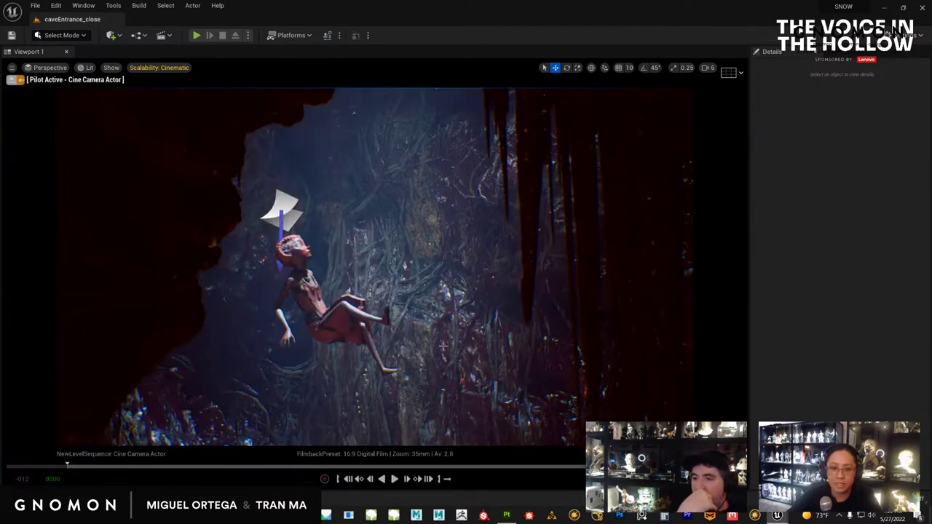
# Select the cave_interiorvine mesh and toggle its visibility to compare the cave shots with and without vines.
pyautogui.click(443, 346)
pyautogui.press('g')
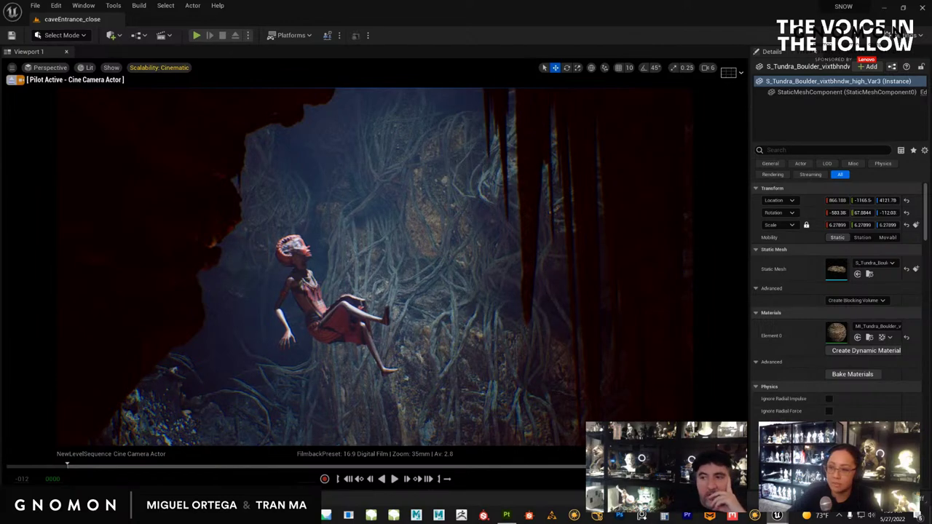
pyautogui.click(423, 281)
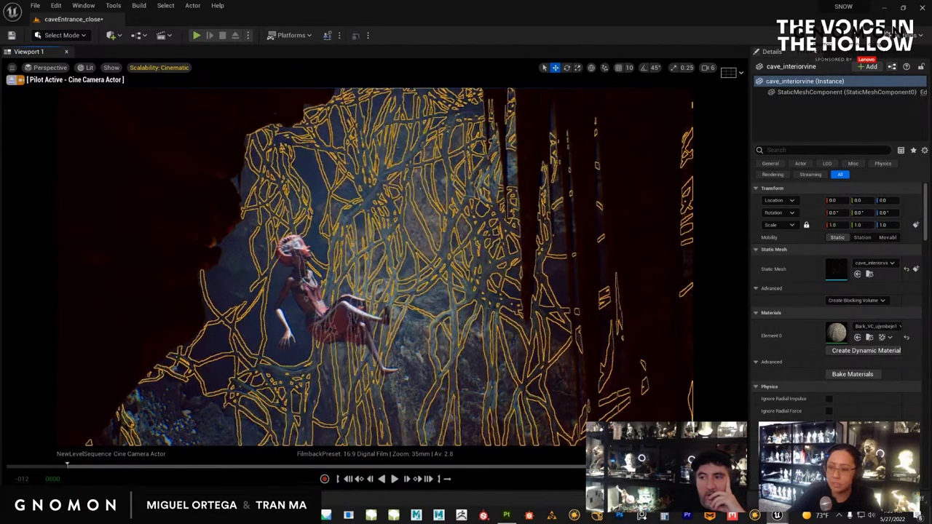
pyautogui.press('h')
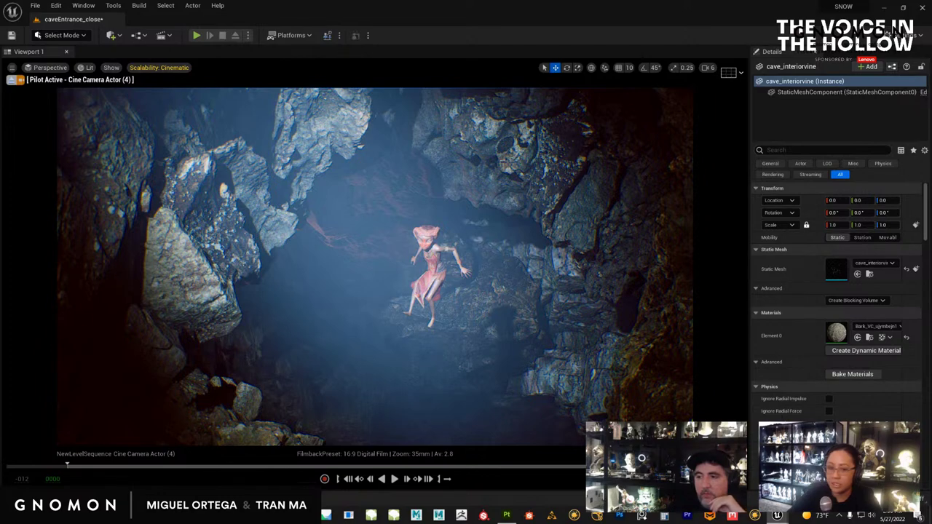
pyautogui.hotkey('ctrl', 'h')
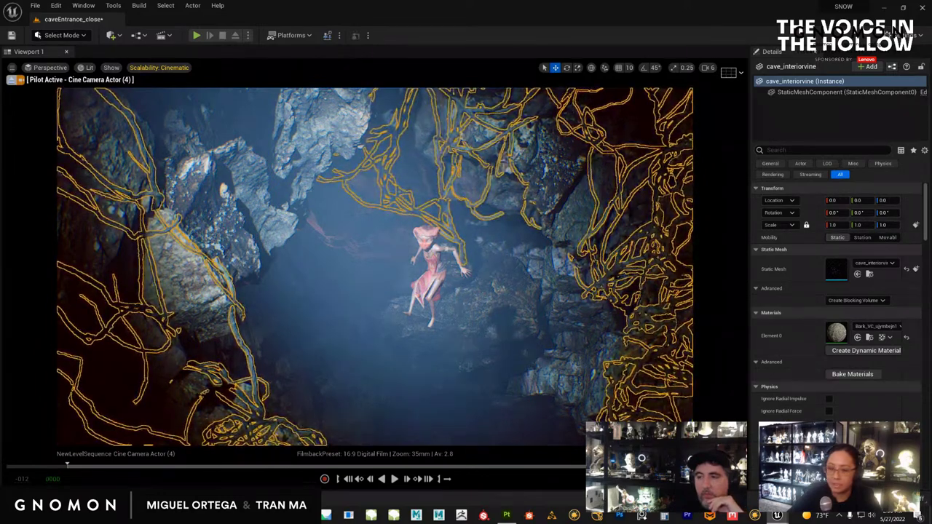
pyautogui.hotkey('ctrl', 'z')
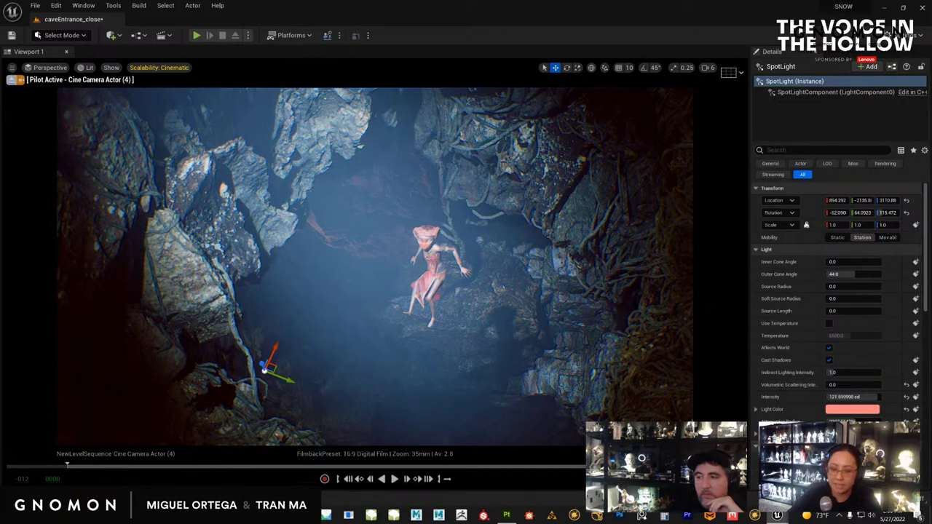
pyautogui.click(805, 224)
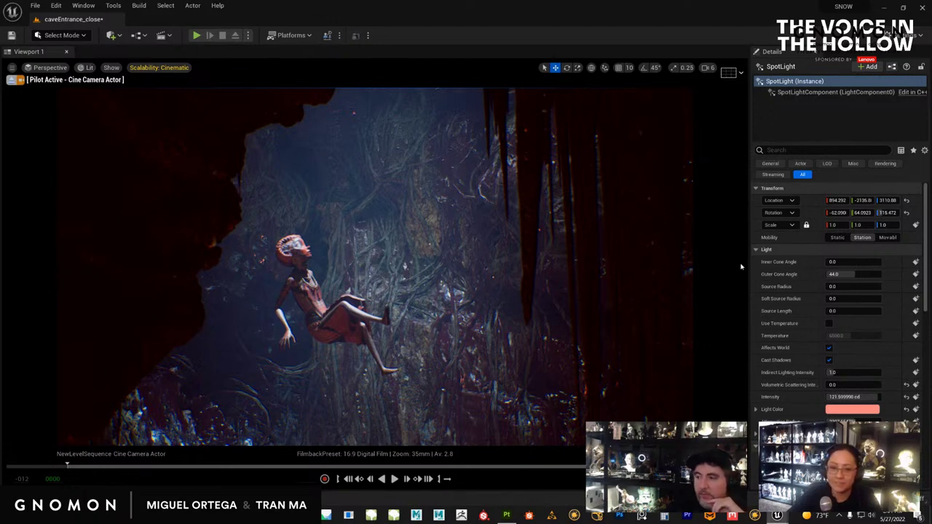
# Select the vine-covered boulder on the cave wall near the floating figure and examine its stained surface from several angles.
pyautogui.keyDown('alt'); pyautogui.moveTo(479, 267); pyautogui.dragTo(484, 403); pyautogui.keyUp('alt')
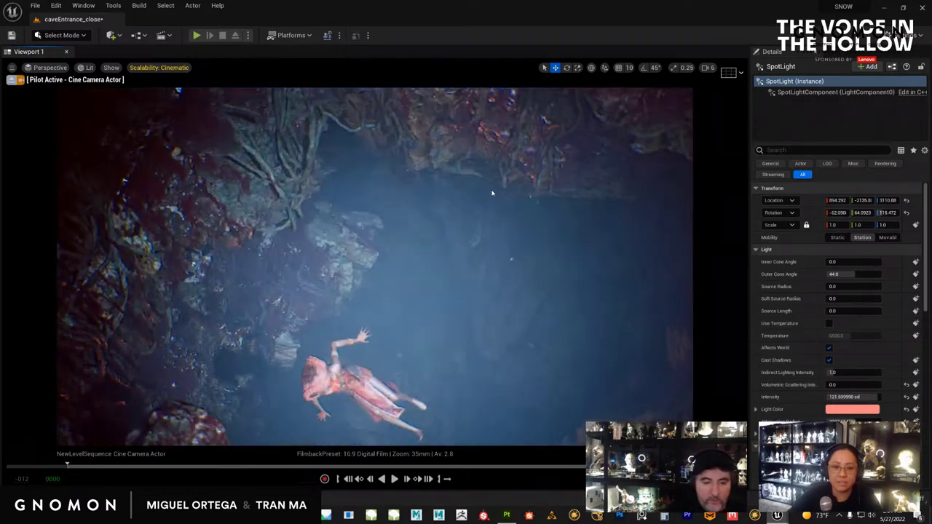
pyautogui.keyDown('alt'); pyautogui.moveTo(492, 193); pyautogui.dragTo(486, 239); pyautogui.keyUp('alt')
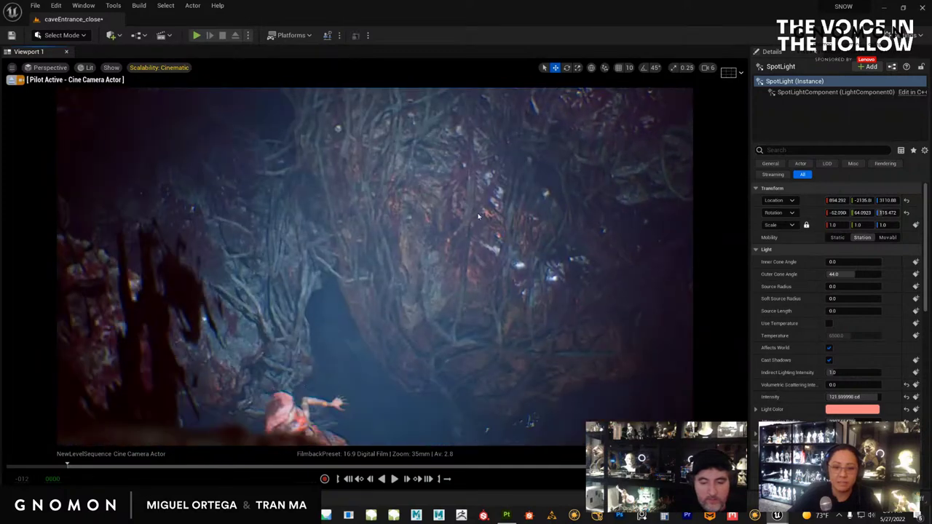
pyautogui.click(478, 216)
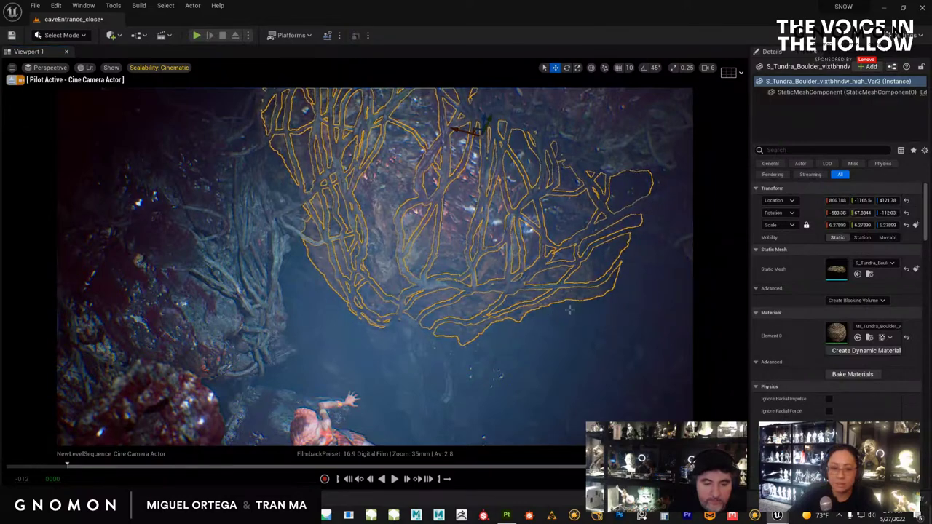
pyautogui.moveTo(539, 314)
pyautogui.keyDown('alt'); pyautogui.mouseDown()
pyautogui.moveTo(502, 314)
pyautogui.moveTo(557, 311)
pyautogui.mouseUp(); pyautogui.keyUp('alt')
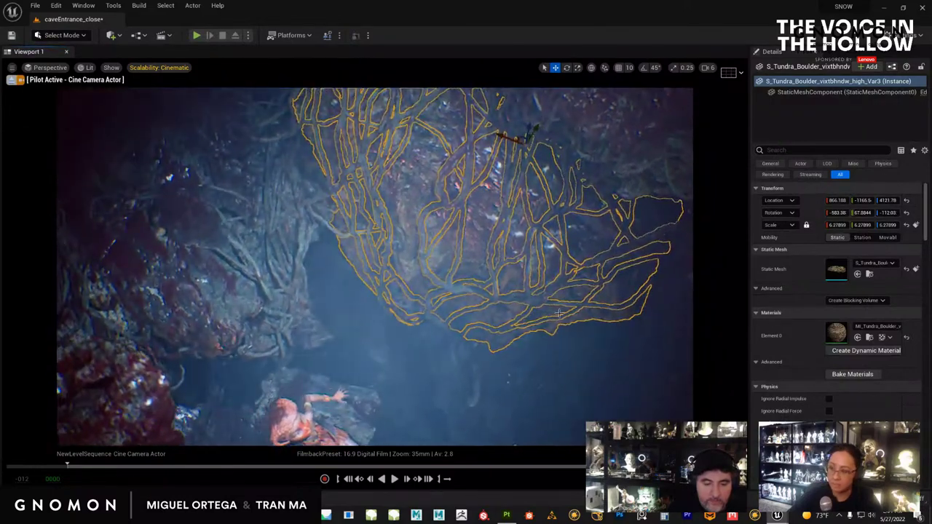
pyautogui.scroll(-3, 519, 300)
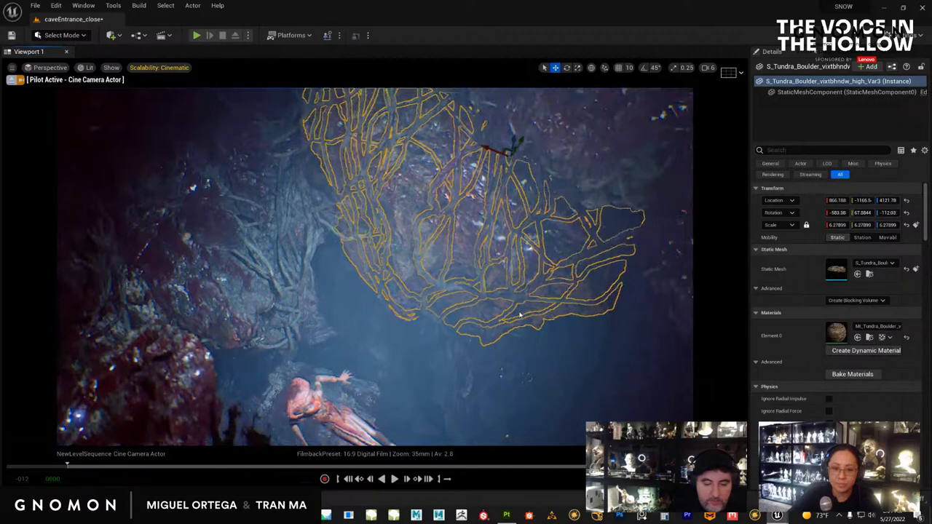
pyautogui.scroll(1, 519, 301)
# Bring up the Outliner, expand the stains folder and hide all its decals to see the cave walls without them.
pyautogui.moveTo(931, 67); pyautogui.dragTo(742, 63)
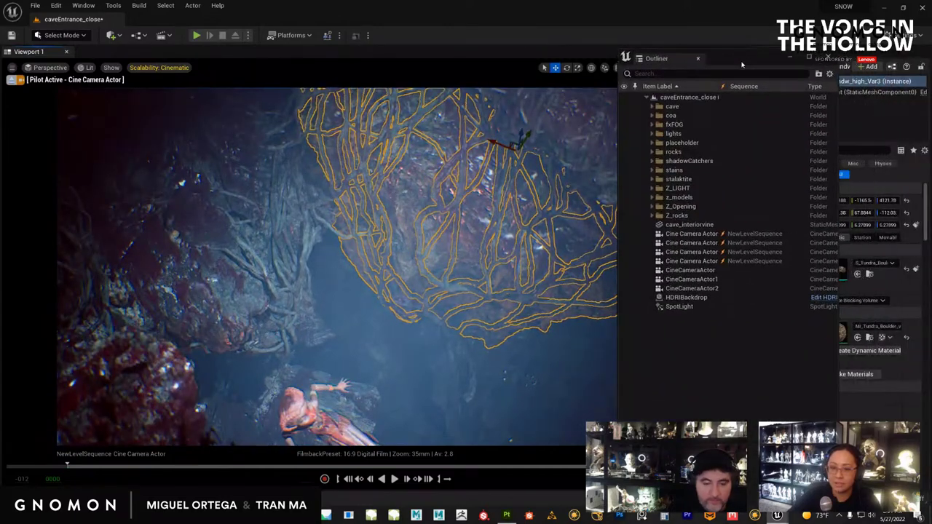
pyautogui.click(652, 170)
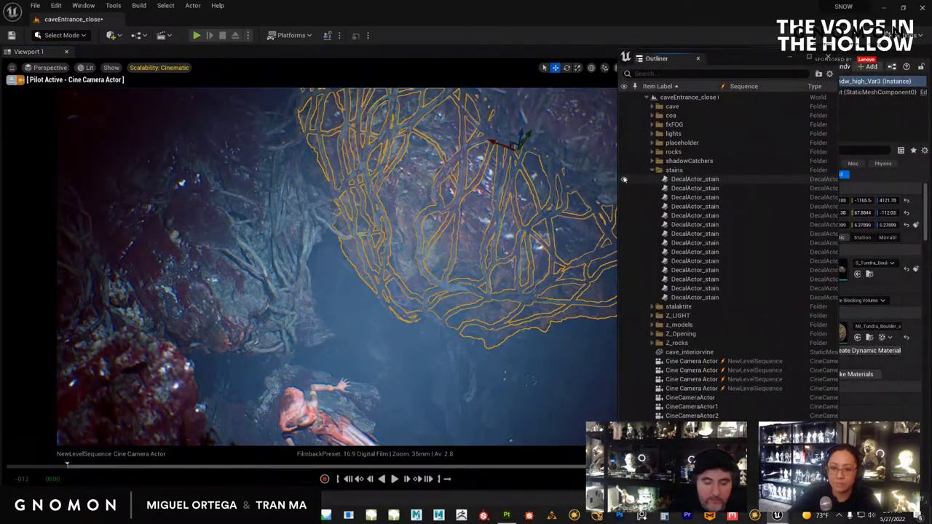
pyautogui.click(623, 169)
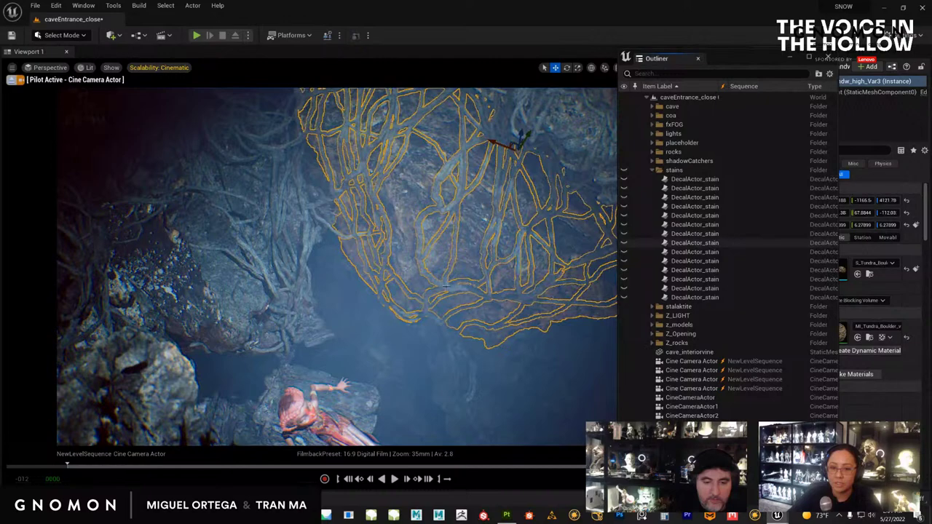
pyautogui.click(11, 79)
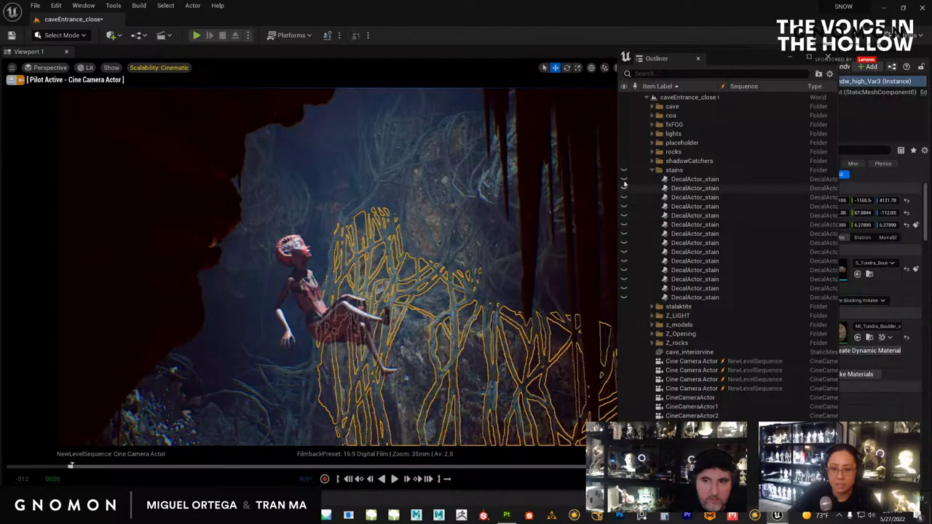
# Show the stains folder again, hide its decals one by one to judge their effect, and finish by hiding the whole folder.
pyautogui.click(624, 170)
pyautogui.click(624, 179)
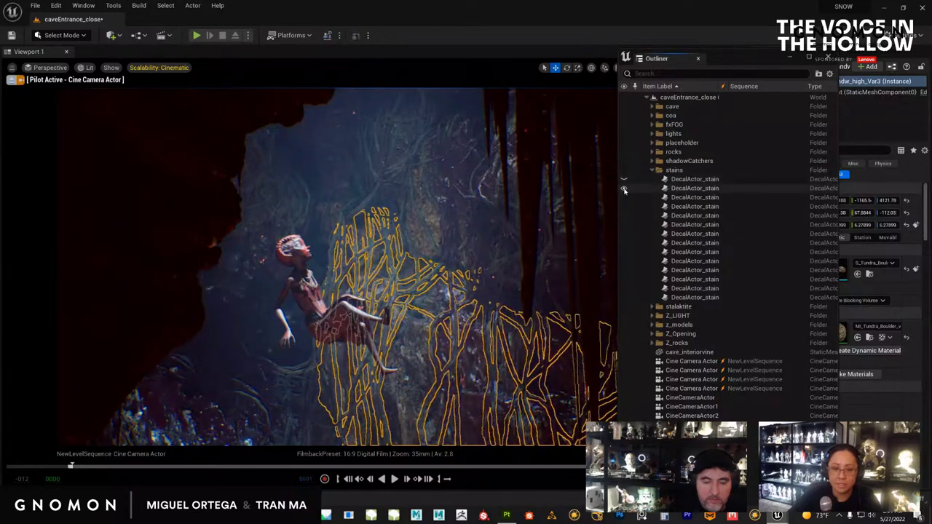
pyautogui.click(624, 188)
pyautogui.click(626, 198)
pyautogui.click(624, 197)
pyautogui.click(624, 207)
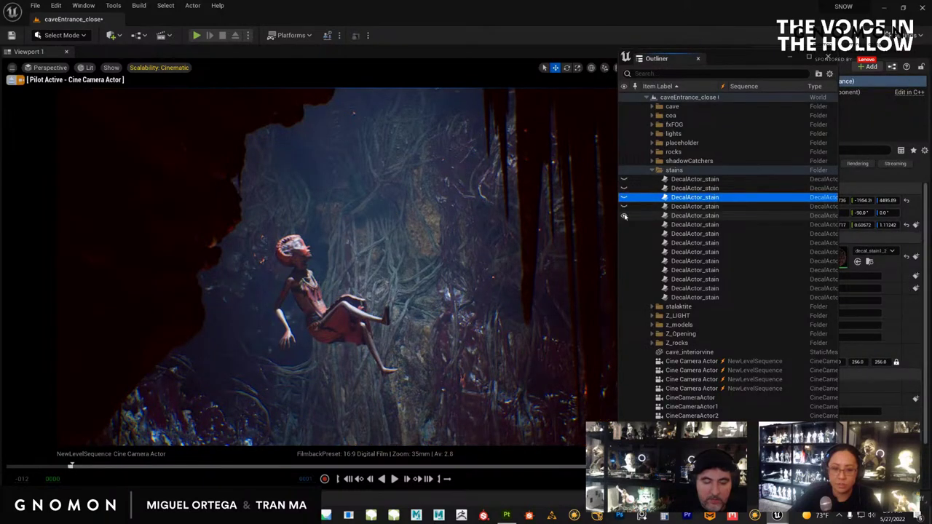
pyautogui.click(624, 215)
pyautogui.click(625, 225)
pyautogui.click(624, 234)
pyautogui.click(624, 242)
pyautogui.click(624, 225)
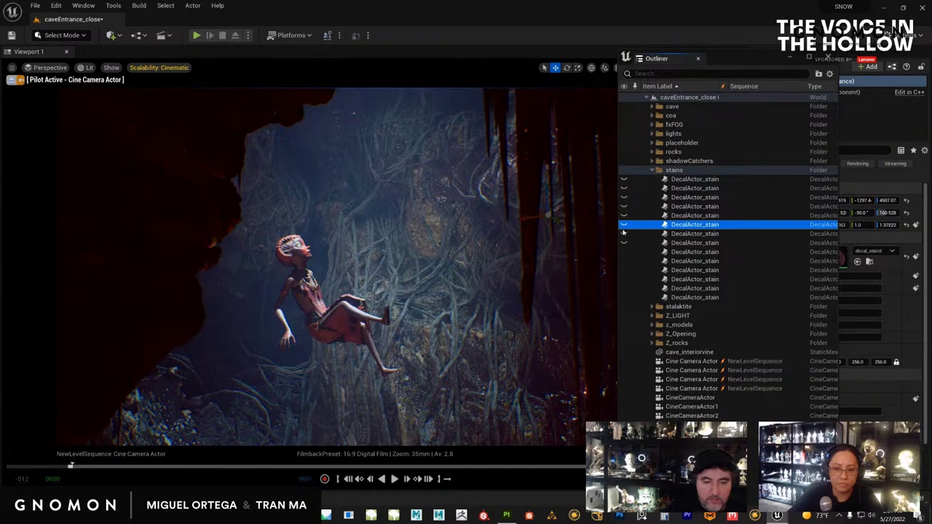
pyautogui.click(624, 170)
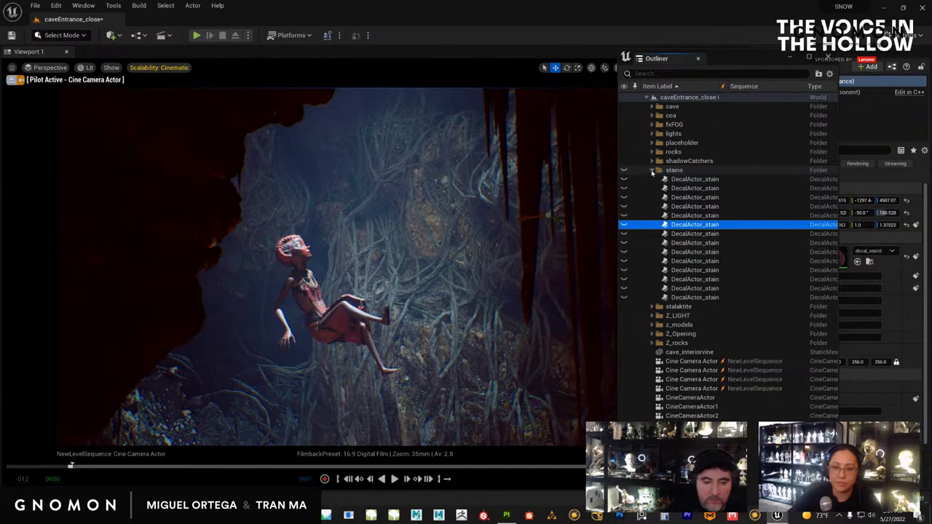
# Clear the floating Outliner off the viewport and open the Place Actors browser.
pyautogui.moveTo(680, 60); pyautogui.dragTo(931, 32)
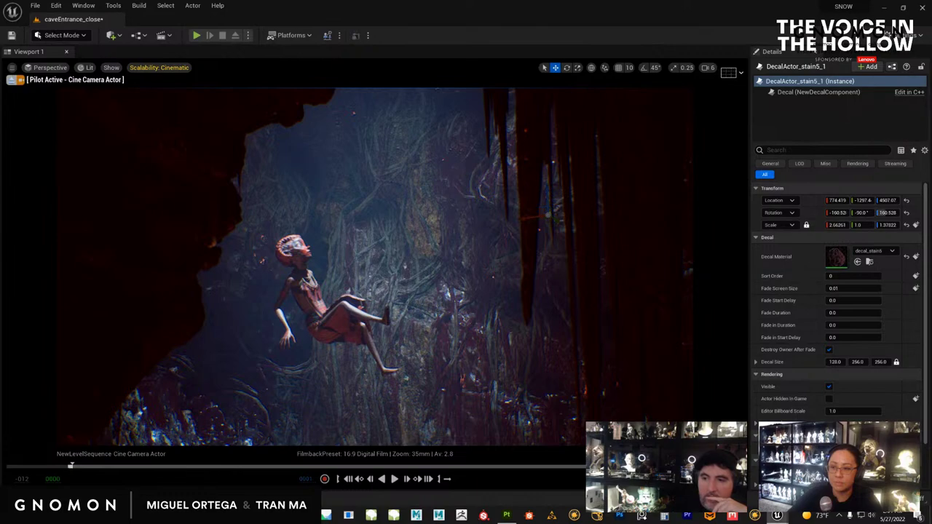
pyautogui.scroll(-5, 460, 227)
pyautogui.keyDown('alt'); pyautogui.moveTo(484, 246); pyautogui.dragTo(456, 243); pyautogui.keyUp('alt')
pyautogui.moveTo(456, 243); pyautogui.dragTo(492, 276, button='right')
pyautogui.keyDown('alt'); pyautogui.moveTo(491, 276); pyautogui.dragTo(286, 122); pyautogui.keyUp('alt')
pyautogui.click(112, 8)
pyautogui.moveTo(86, 6)
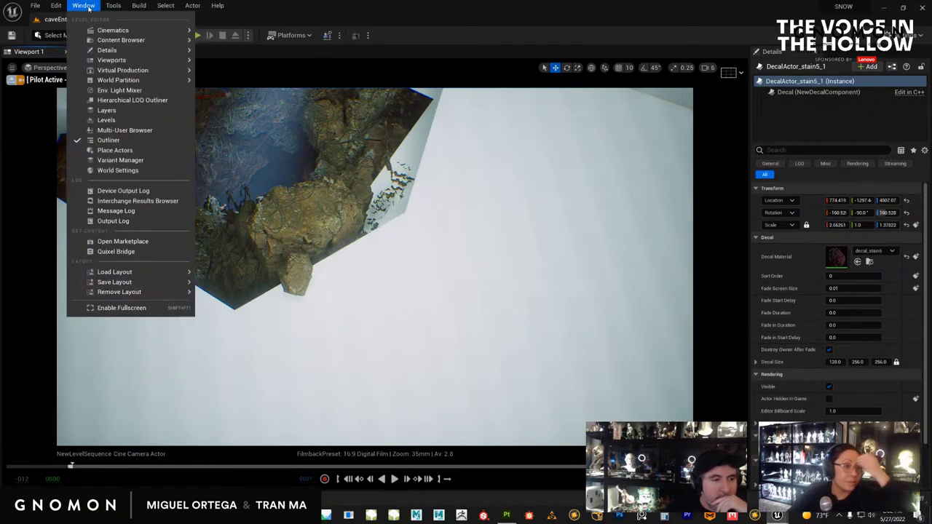
pyautogui.click(115, 151)
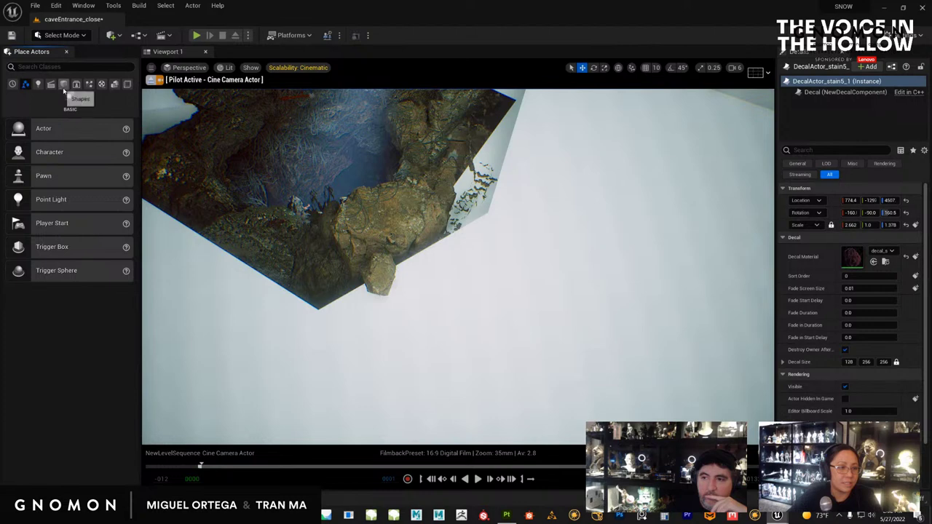
# Find the Decal Actor among the visual effects actors and place one on the white ground outside the cave.
pyautogui.click(38, 84)
pyautogui.click(51, 84)
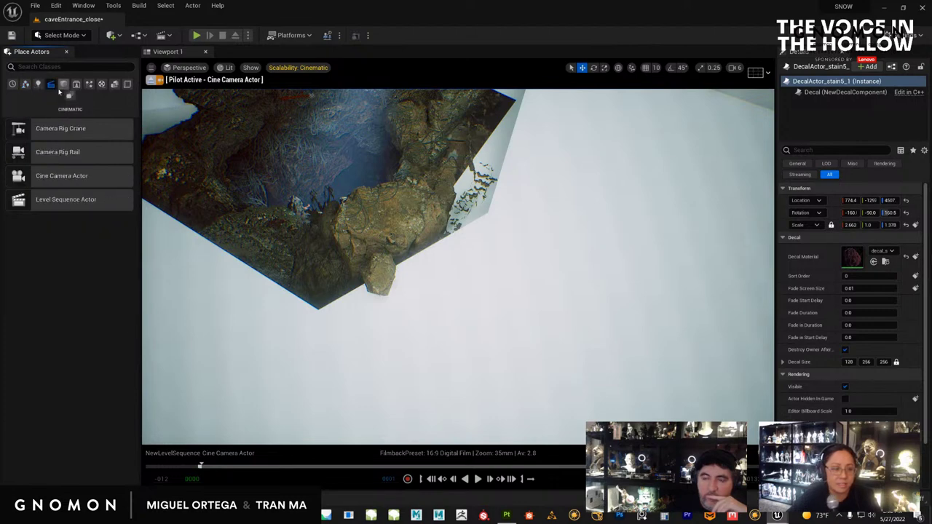
pyautogui.click(64, 85)
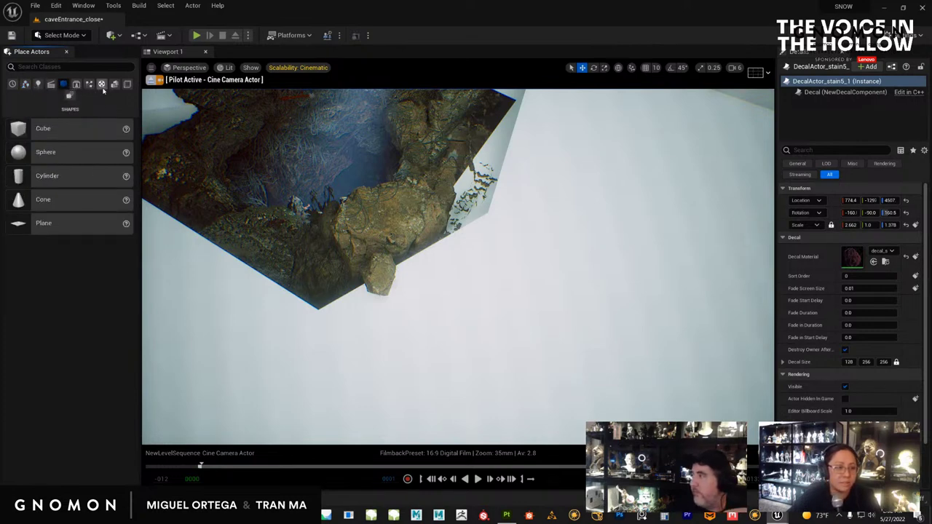
pyautogui.click(102, 85)
pyautogui.click(89, 85)
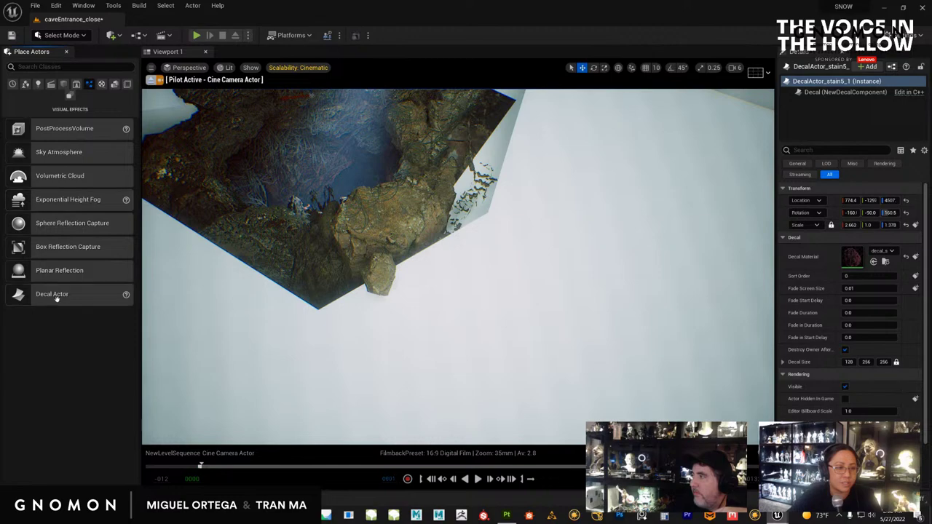
pyautogui.moveTo(62, 302); pyautogui.dragTo(566, 328)
# Raise the new decal actor above the white ground and make a duplicate of it.
pyautogui.keyDown('alt'); pyautogui.moveTo(485, 327); pyautogui.dragTo(500, 307); pyautogui.keyUp('alt')
pyautogui.moveTo(499, 307); pyautogui.dragTo(461, 312, button='right')
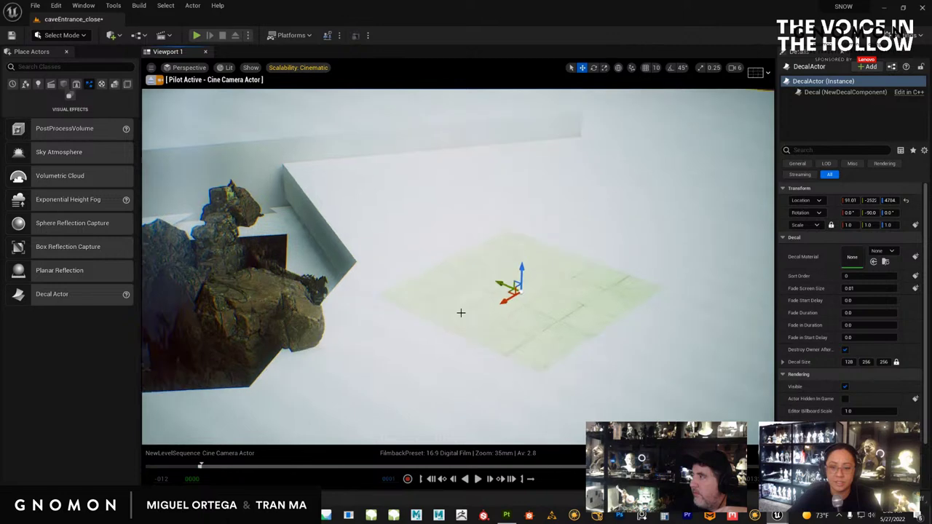
pyautogui.moveTo(519, 269)
pyautogui.mouseDown()
pyautogui.moveTo(520, 226)
pyautogui.moveTo(521, 251)
pyautogui.mouseUp()
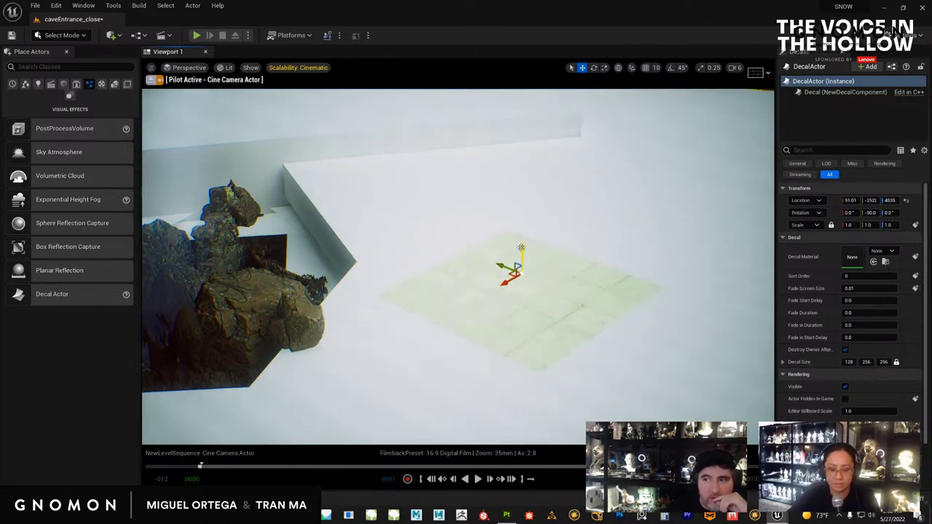
pyautogui.keyDown('alt'); pyautogui.moveTo(484, 311); pyautogui.dragTo(448, 312); pyautogui.keyUp('alt')
pyautogui.moveTo(508, 254); pyautogui.dragTo(498, 236)
pyautogui.moveTo(426, 209)
pyautogui.keyDown('alt'); pyautogui.mouseDown()
pyautogui.moveTo(418, 218)
pyautogui.moveTo(410, 208)
pyautogui.mouseUp(); pyautogui.keyUp('alt')
pyautogui.moveTo(484, 239); pyautogui.dragTo(483, 214)
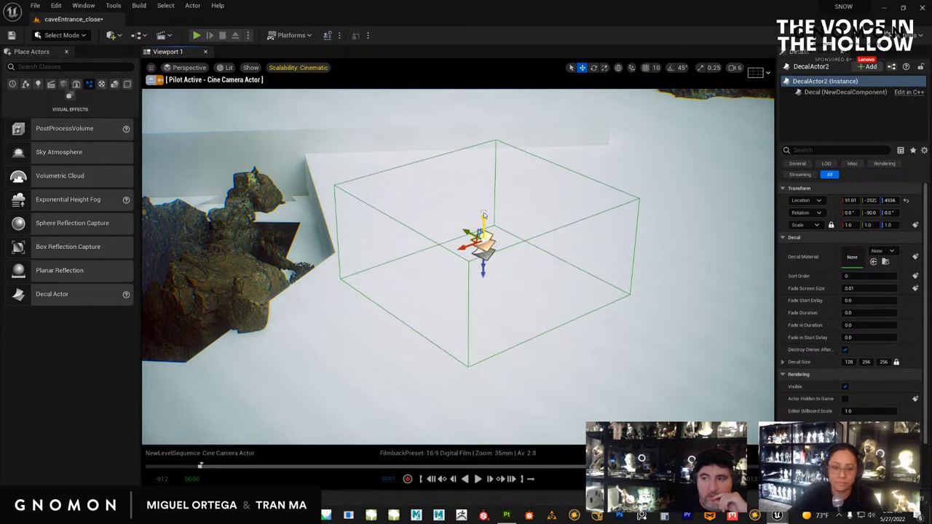
# Move the duplicate decal along its X axis across the white ground toward the mossy rock.
pyautogui.keyDown('alt'); pyautogui.moveTo(417, 163); pyautogui.dragTo(431, 188); pyautogui.keyUp('alt')
pyautogui.keyDown('alt'); pyautogui.moveTo(431, 187); pyautogui.dragTo(399, 161, button='right'); pyautogui.keyUp('alt')
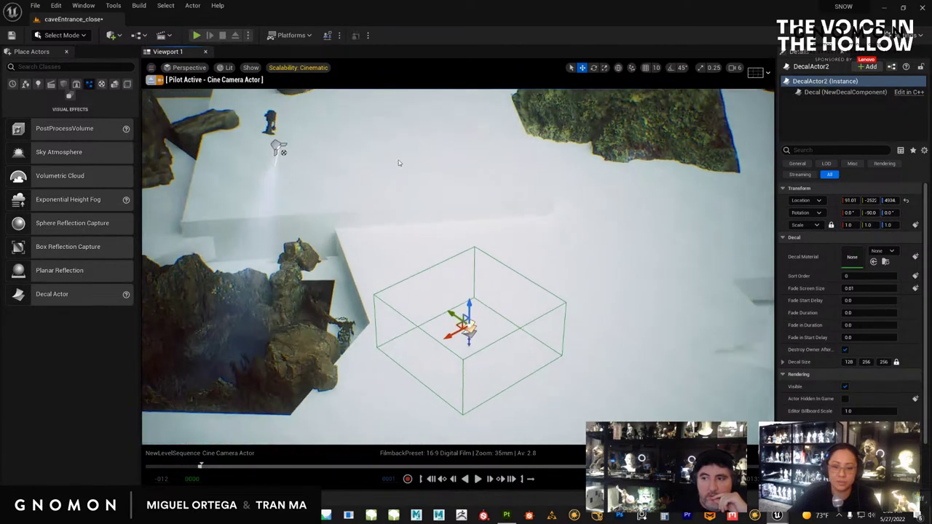
pyautogui.keyDown('alt'); pyautogui.moveTo(399, 160); pyautogui.dragTo(444, 322); pyautogui.keyUp('alt')
pyautogui.moveTo(397, 353); pyautogui.dragTo(707, 245)
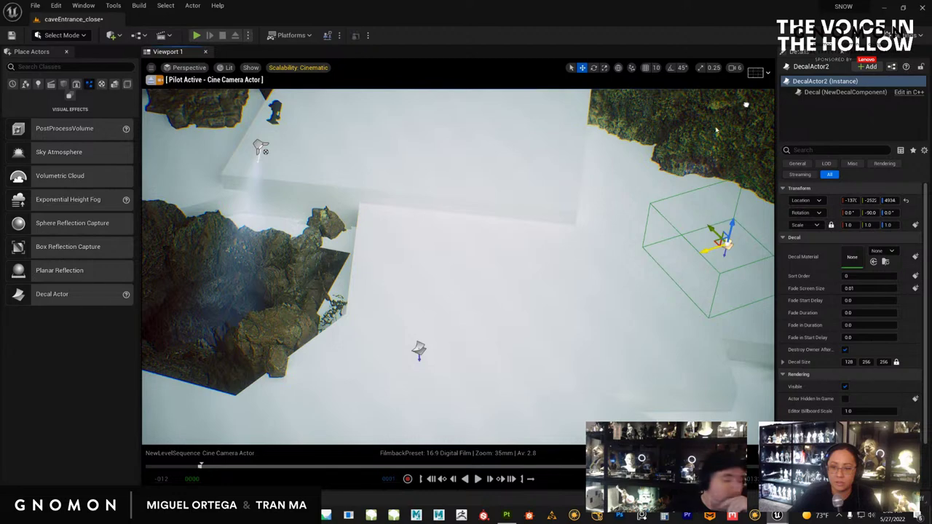
pyautogui.keyDown('alt'); pyautogui.moveTo(627, 210); pyautogui.dragTo(373, 301, button='middle'); pyautogui.keyUp('alt')
pyautogui.keyDown('alt'); pyautogui.moveTo(627, 210); pyautogui.dragTo(568, 222); pyautogui.keyUp('alt')
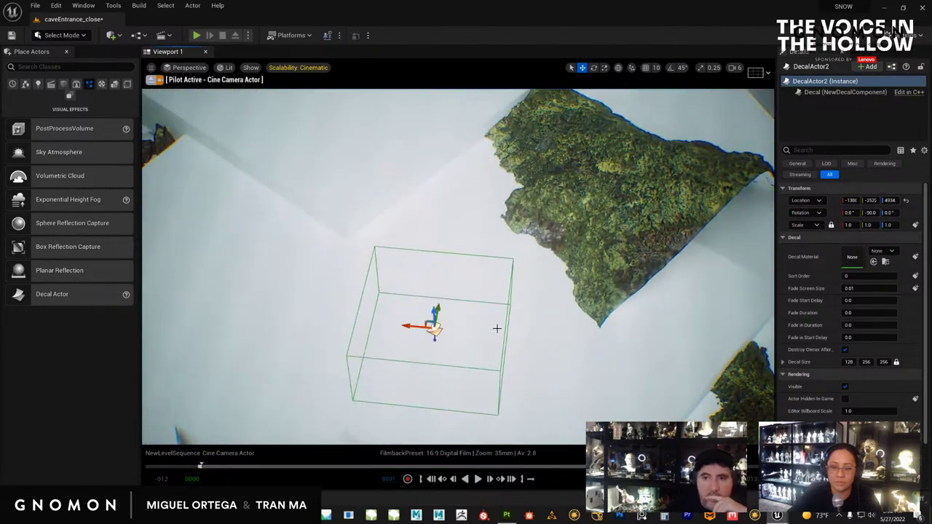
# Try the duplicate decal on the mossy rock, rotating it to show its projection, and reset its rotation to default.
pyautogui.keyDown('alt'); pyautogui.moveTo(487, 324); pyautogui.dragTo(505, 217); pyautogui.keyUp('alt')
pyautogui.press('e')
pyautogui.keyDown('alt'); pyautogui.moveTo(492, 266); pyautogui.dragTo(387, 255); pyautogui.keyUp('alt')
pyautogui.press('w')
pyautogui.moveTo(562, 243)
pyautogui.mouseDown(button='right')
pyautogui.moveTo(539, 237)
pyautogui.moveTo(562, 242)
pyautogui.mouseUp(button='right')
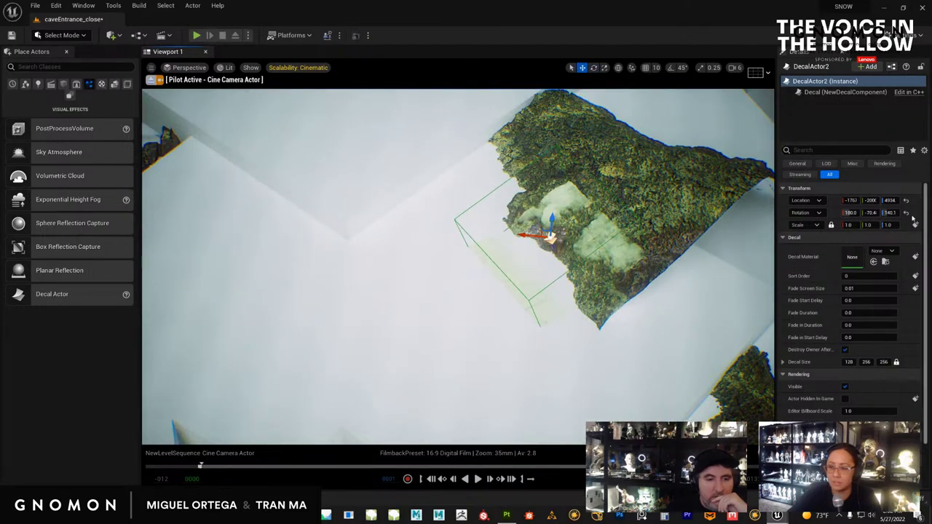
pyautogui.click(906, 212)
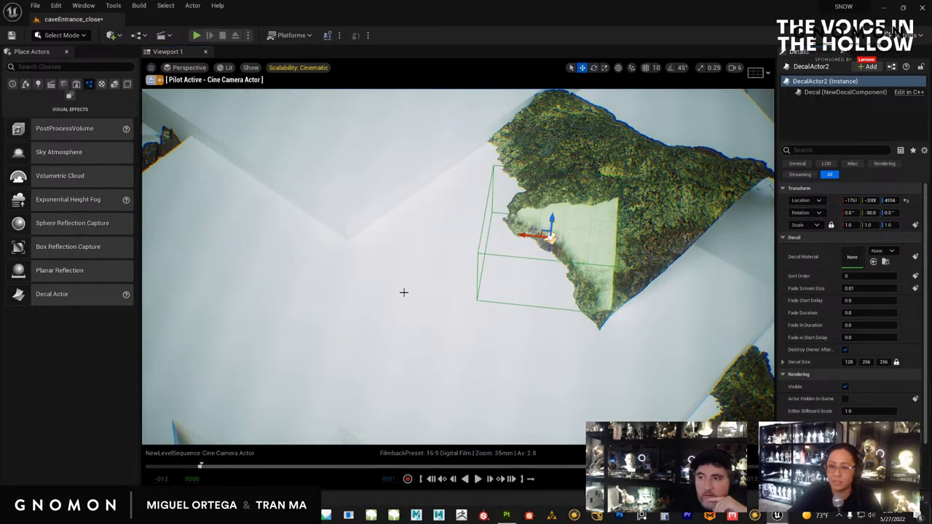
# Move the duplicate decal off the mossy rock onto an open, flat area of the white ground.
pyautogui.moveTo(404, 292); pyautogui.dragTo(495, 203, button='right')
pyautogui.moveTo(519, 225); pyautogui.dragTo(331, 269)
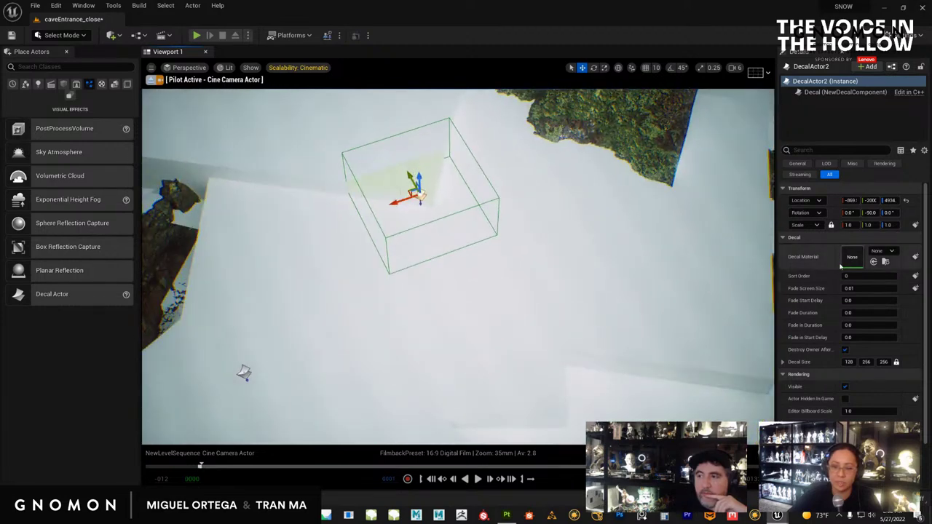
pyautogui.keyDown('alt'); pyautogui.moveTo(397, 209); pyautogui.dragTo(430, 212); pyautogui.keyUp('alt')
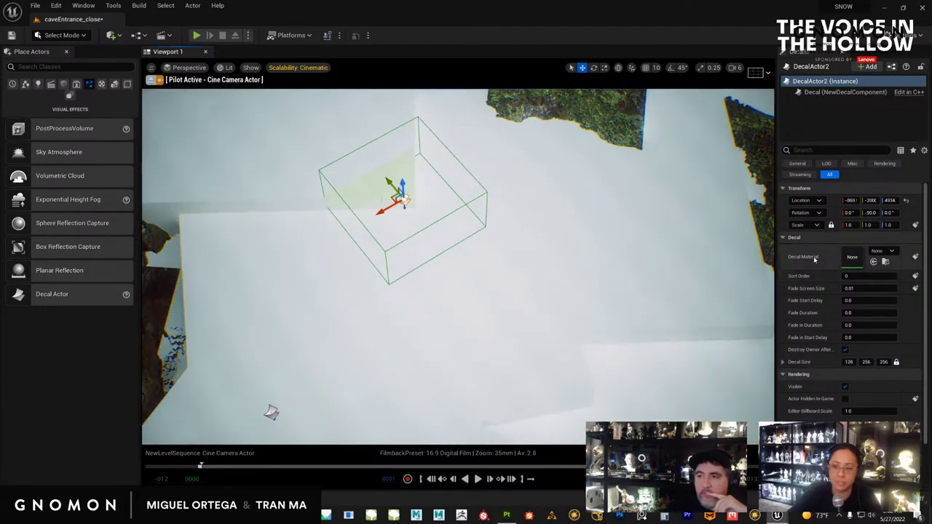
pyautogui.moveTo(387, 190); pyautogui.dragTo(433, 235)
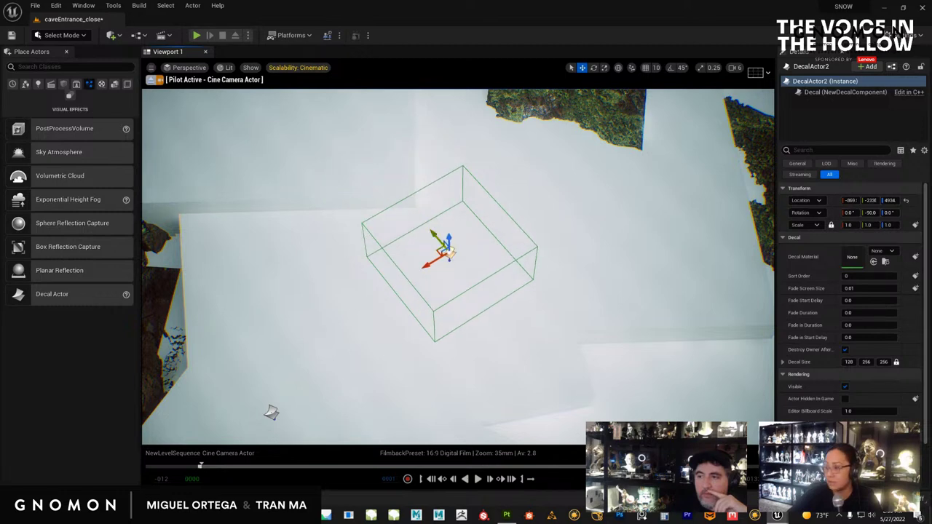
# Create a folder named demo inside the assets/decal content folder.
pyautogui.moveTo(931, 166); pyautogui.dragTo(559, 138)
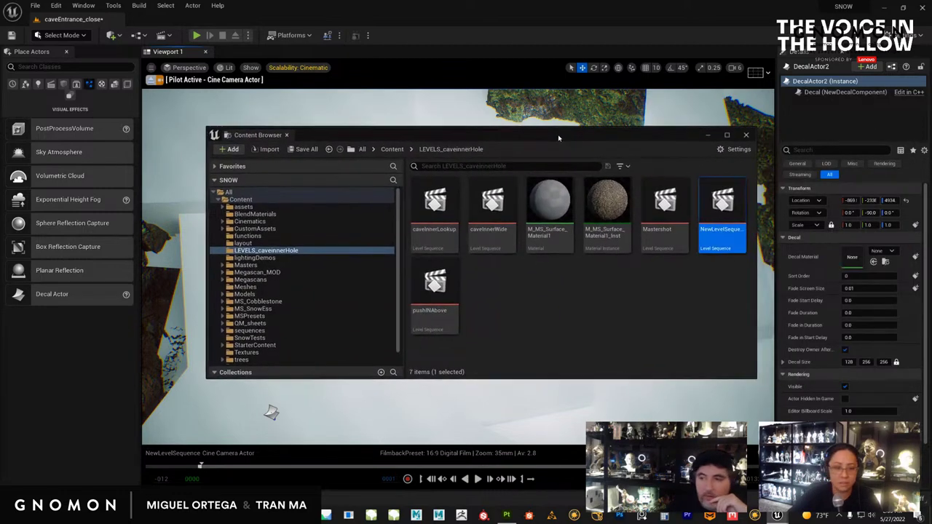
pyautogui.click(251, 308)
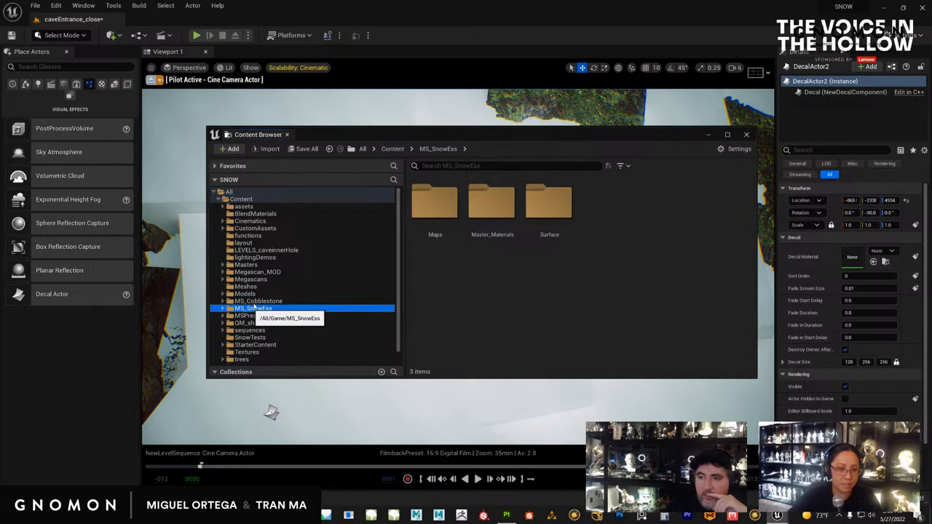
pyautogui.click(223, 206)
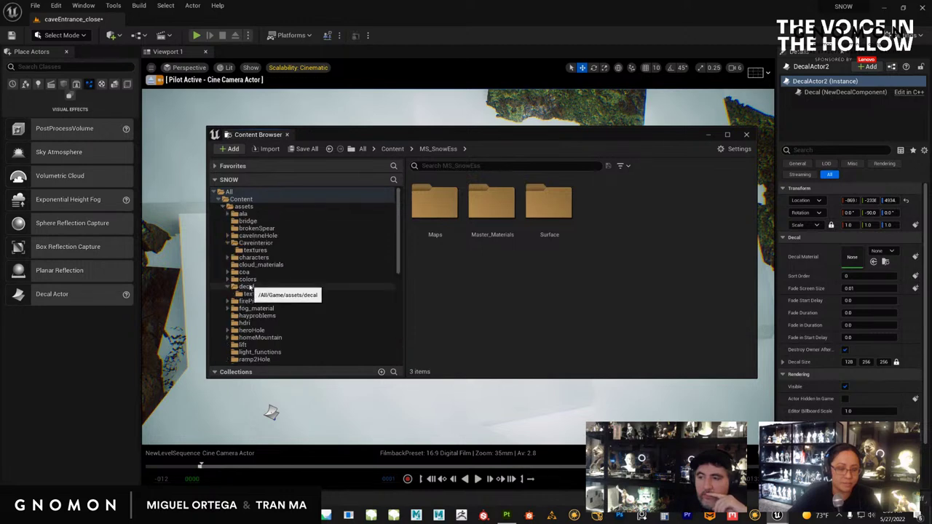
pyautogui.click(246, 287)
pyautogui.rightClick(543, 250)
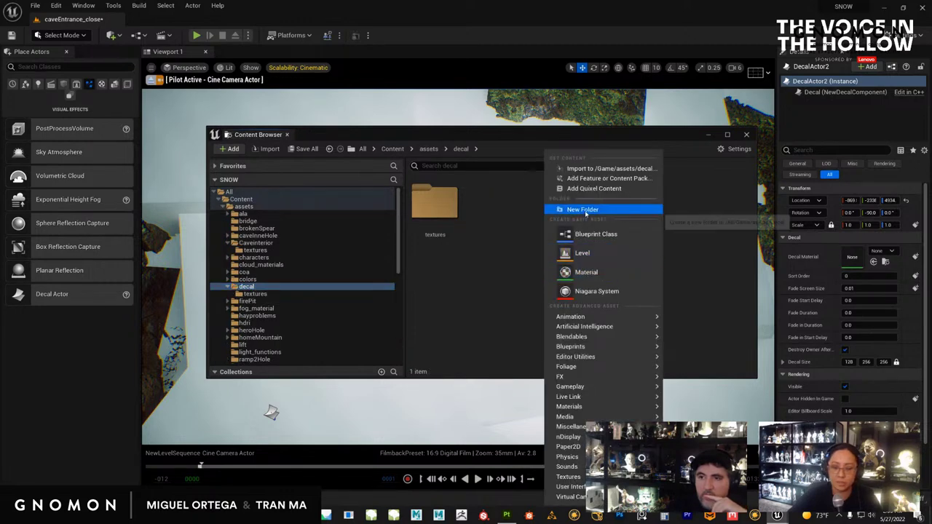
pyautogui.click(585, 210)
pyautogui.write('demo')
pyautogui.press('Return')
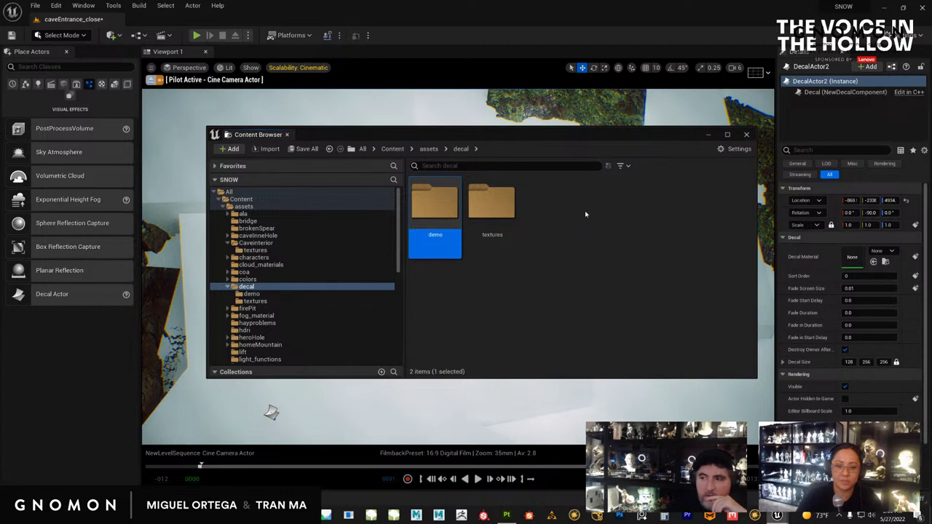
# Create a new material named Master_demo inside the demo folder.
pyautogui.doubleClick(434, 204)
pyautogui.rightClick(538, 270)
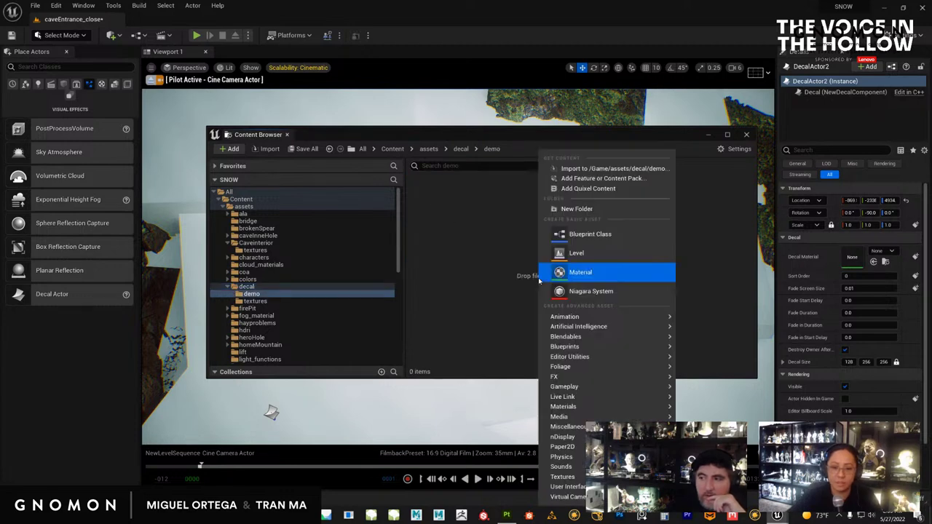
pyautogui.moveTo(570, 426)
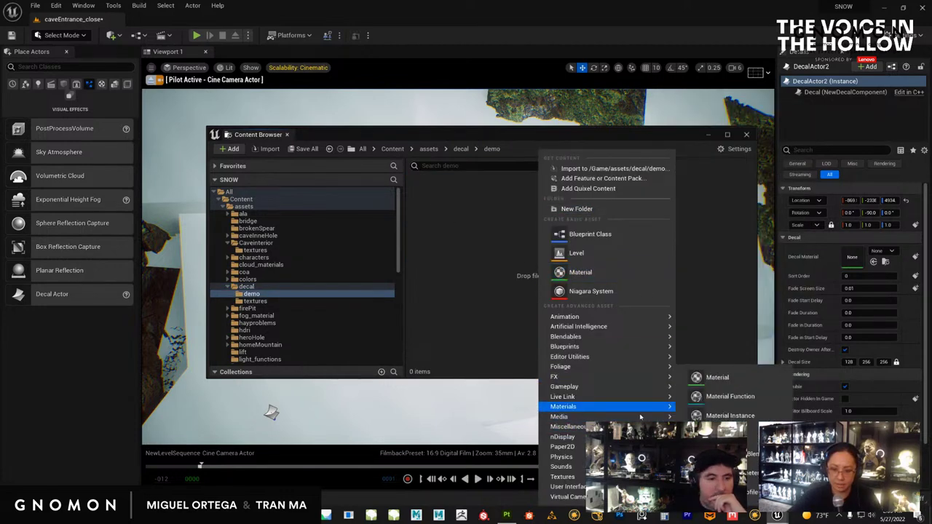
pyautogui.moveTo(562, 406)
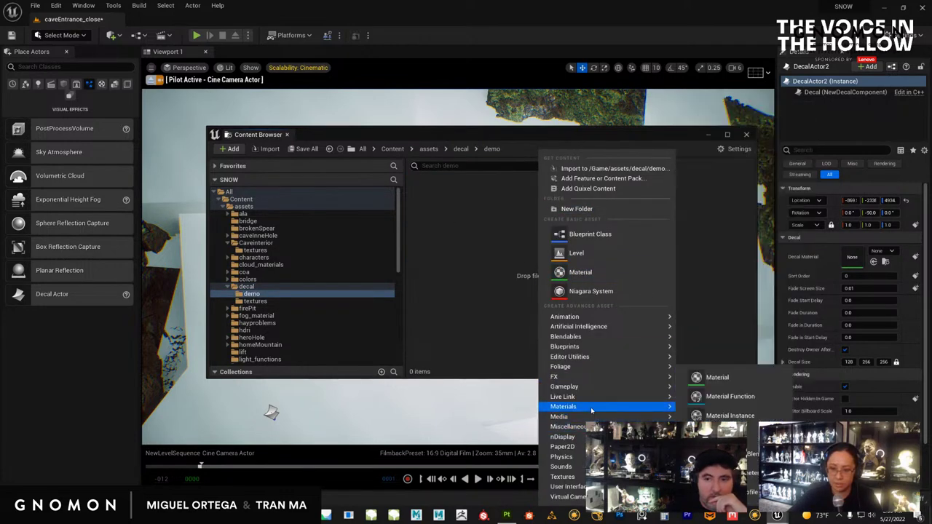
pyautogui.click(702, 374)
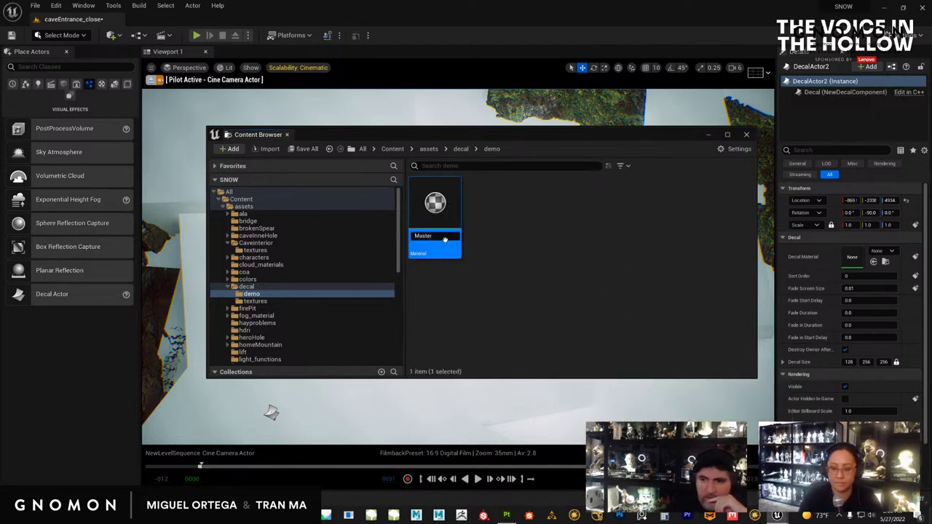
pyautogui.write('Master_demo')
pyautogui.press('Return')
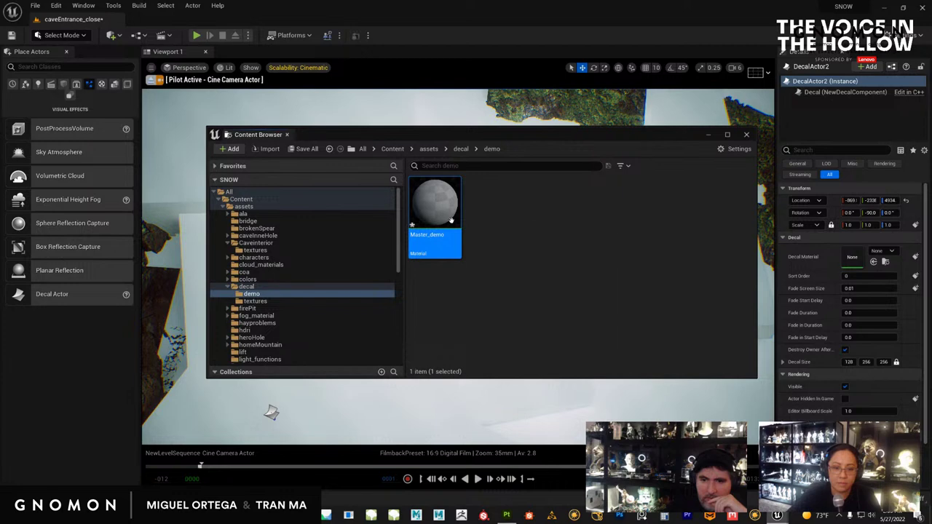
# Create a material instance from Master_demo and name it Master_instance.
pyautogui.rightClick(452, 220)
pyautogui.click(500, 241)
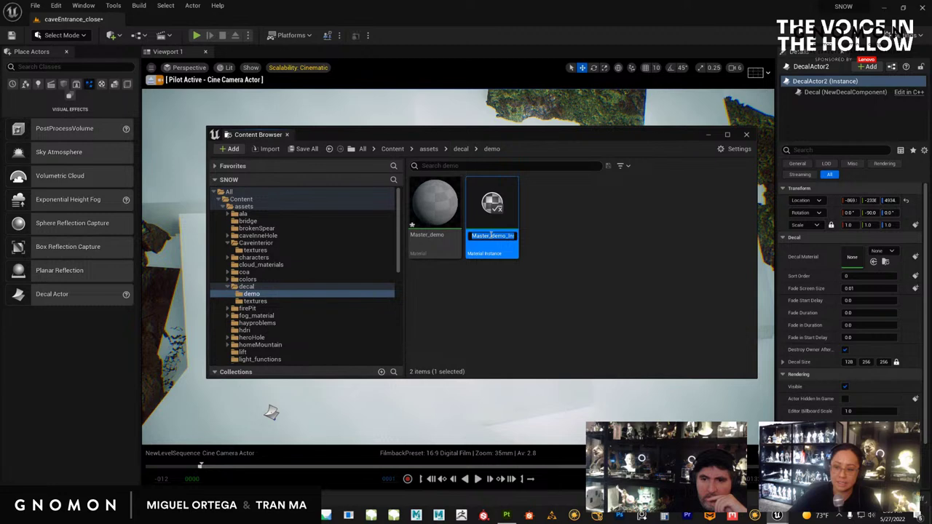
pyautogui.moveTo(531, 234); pyautogui.dragTo(542, 237)
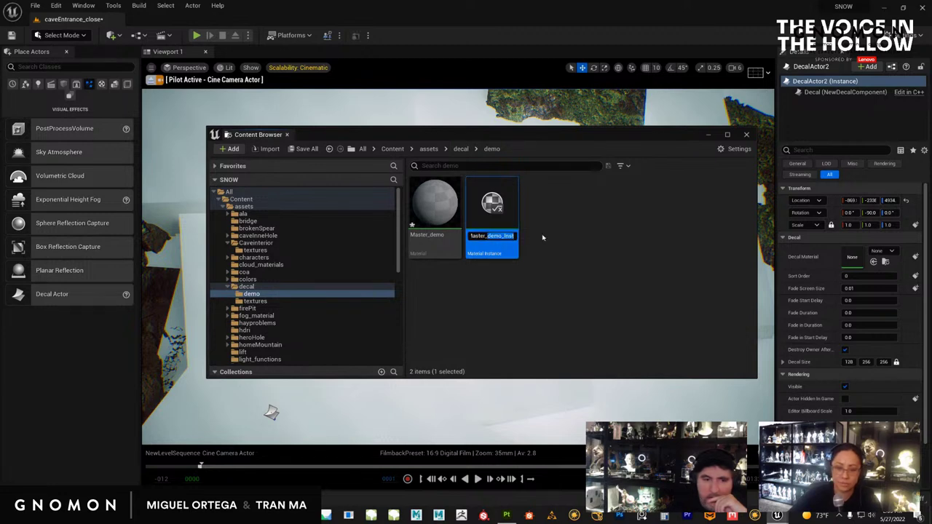
pyautogui.press('Return')
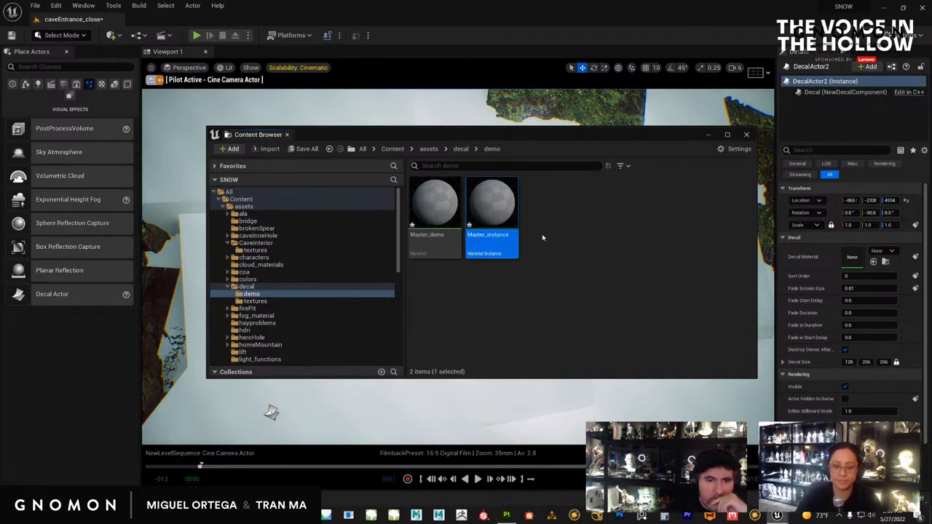
# Open the Master_demo material for editing and set its Material Domain to Deferred Decal.
pyautogui.click(435, 211)
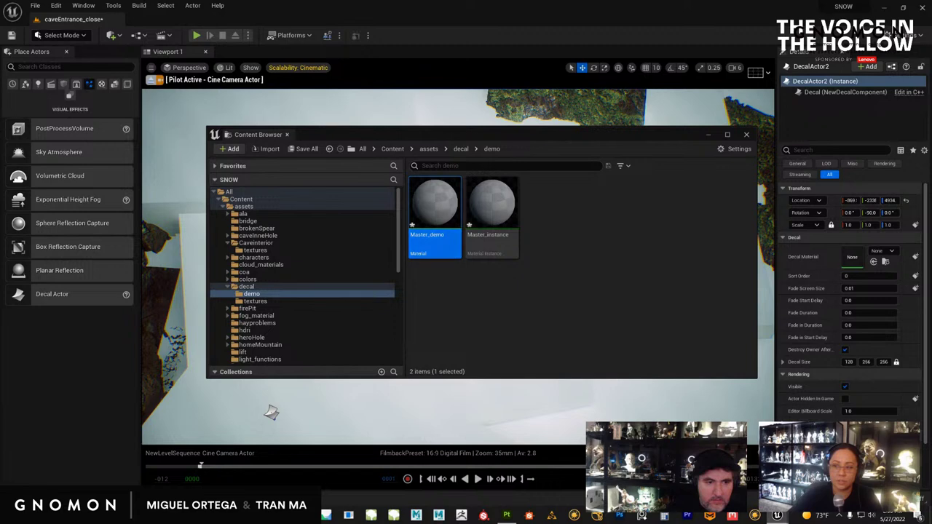
pyautogui.moveTo(357, 104); pyautogui.dragTo(333, 45)
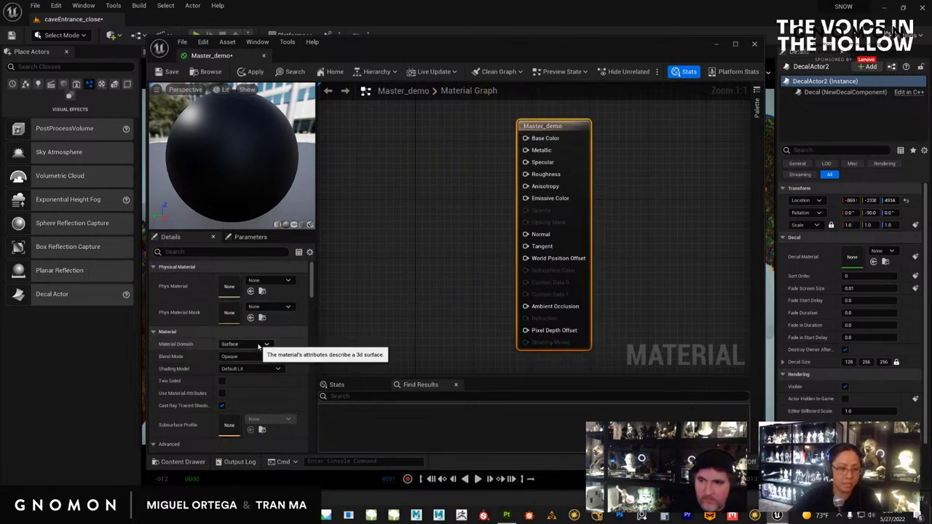
pyautogui.moveTo(169, 345)
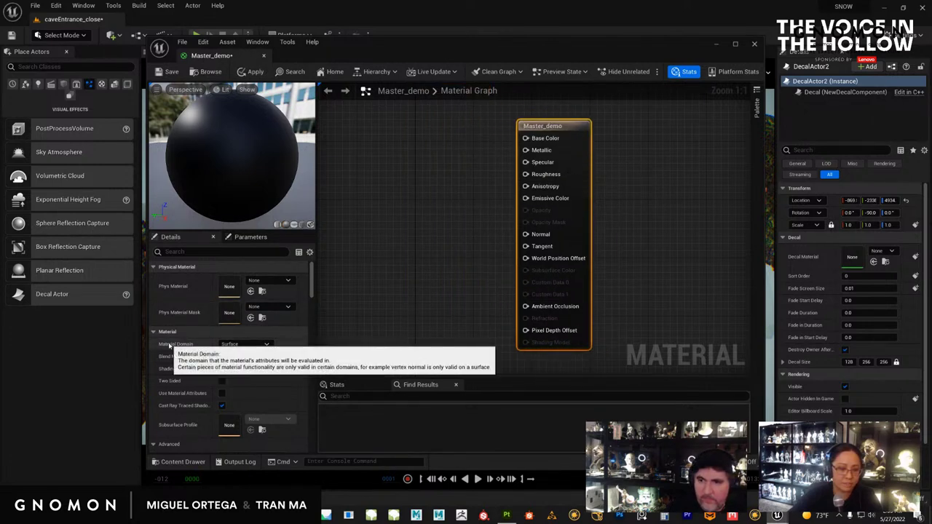
pyautogui.click(231, 346)
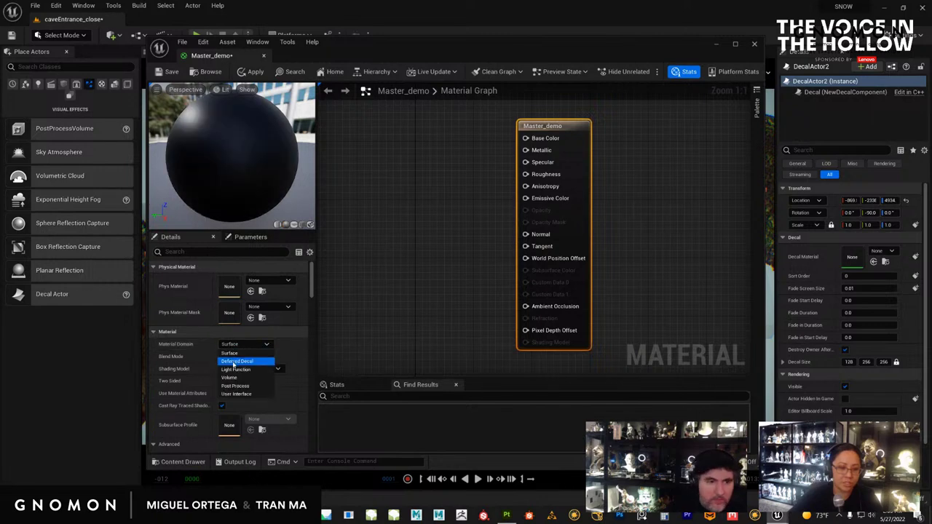
pyautogui.click(236, 361)
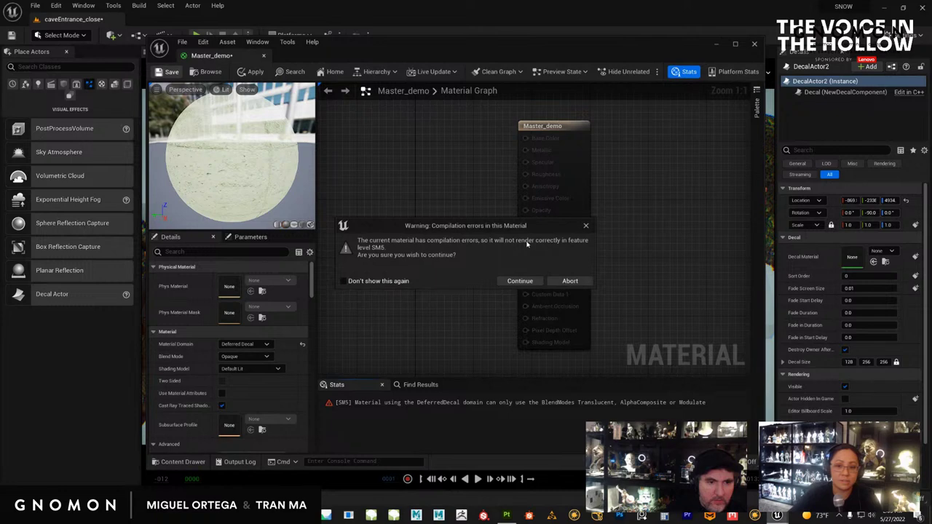
# Continue the save despite the compilation errors and resave Master_demo with its Blend Mode set to Translucent.
pyautogui.click(519, 282)
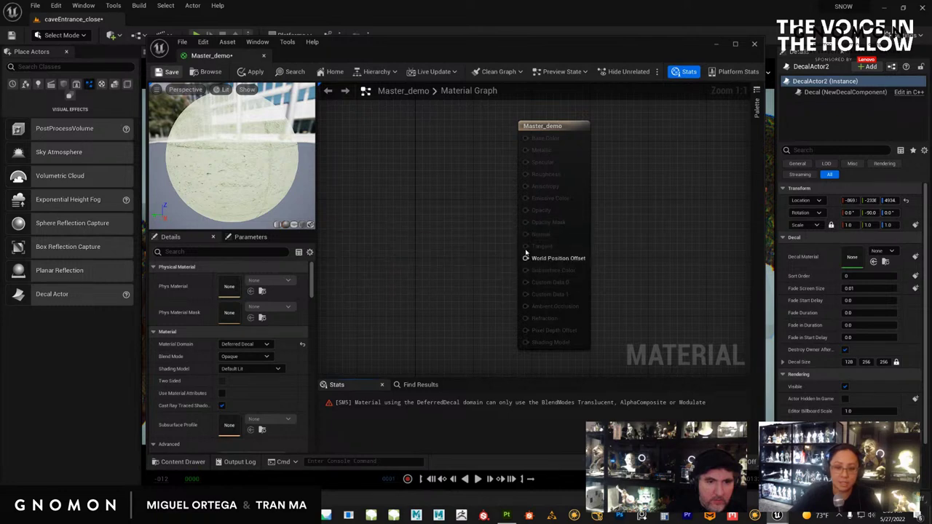
pyautogui.moveTo(573, 211); pyautogui.dragTo(622, 200)
pyautogui.moveTo(594, 232)
pyautogui.mouseDown()
pyautogui.moveTo(578, 231)
pyautogui.moveTo(586, 217)
pyautogui.moveTo(582, 227)
pyautogui.mouseUp()
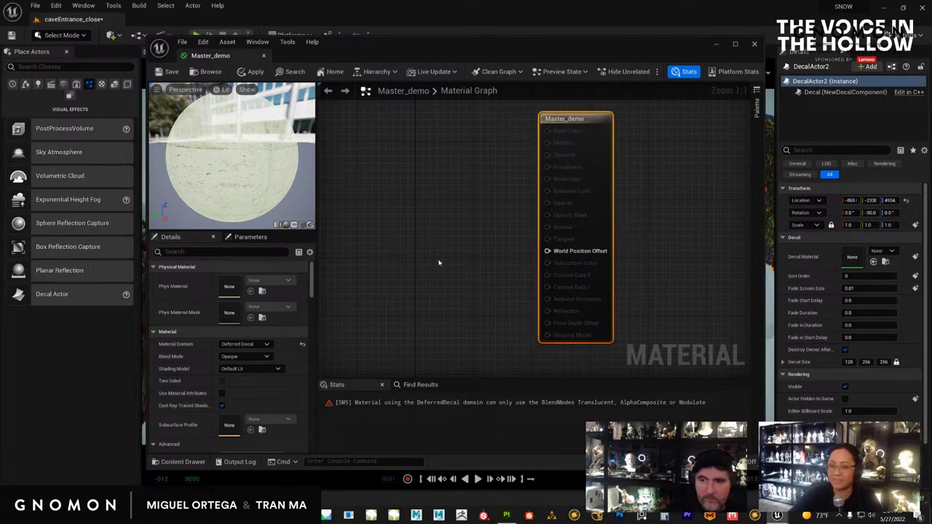
pyautogui.click(267, 356)
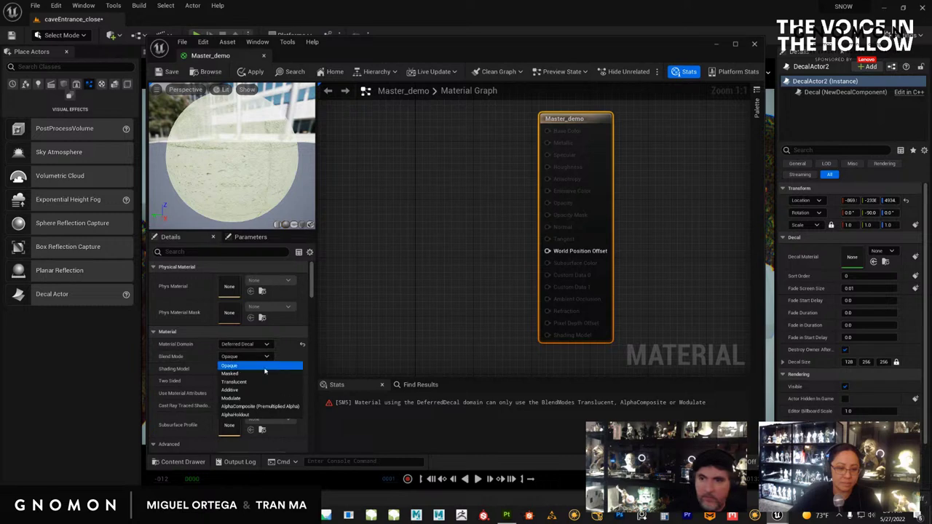
pyautogui.click(259, 381)
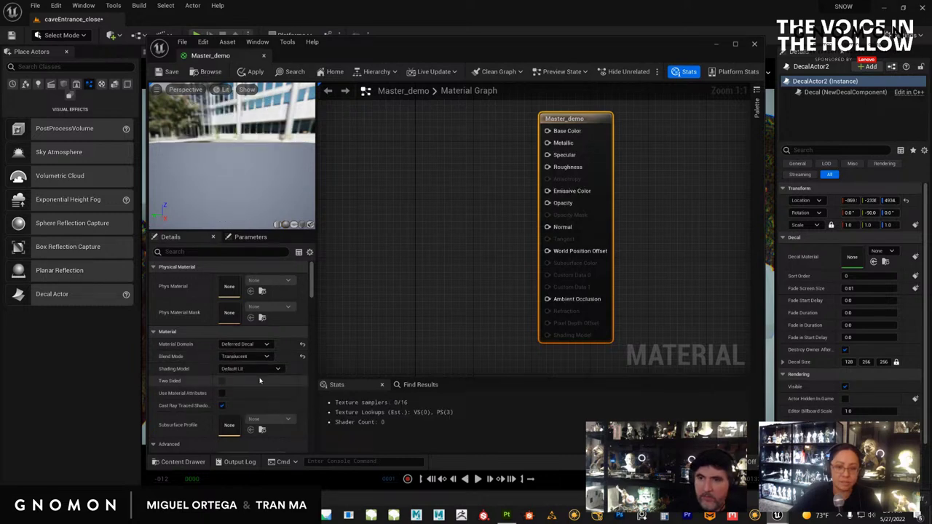
pyautogui.hotkey('ctrl', 's')
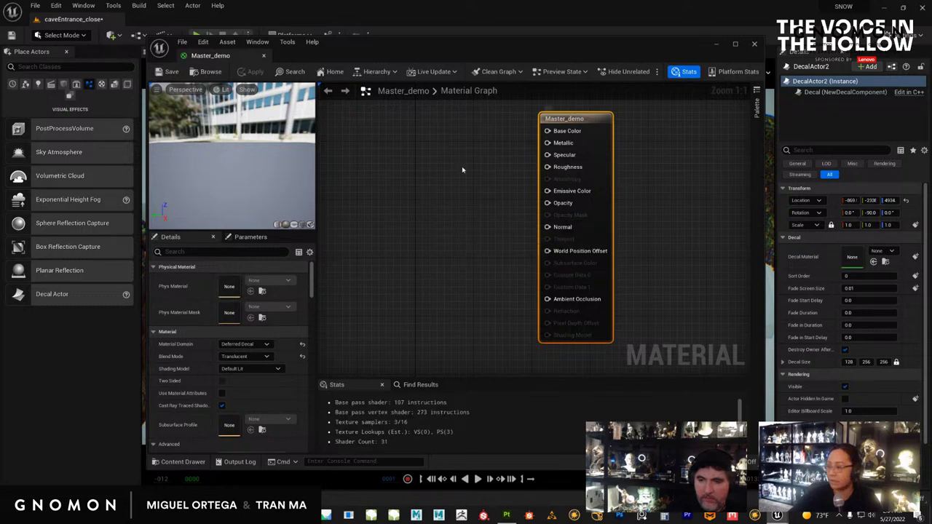
# Add a Constant3Vector node to the Master_demo graph and place it across from the Base Color input.
pyautogui.moveTo(427, 196); pyautogui.dragTo(532, 208, button='right')
pyautogui.scroll(-1, 498, 191)
pyautogui.scroll(-1, 496, 189)
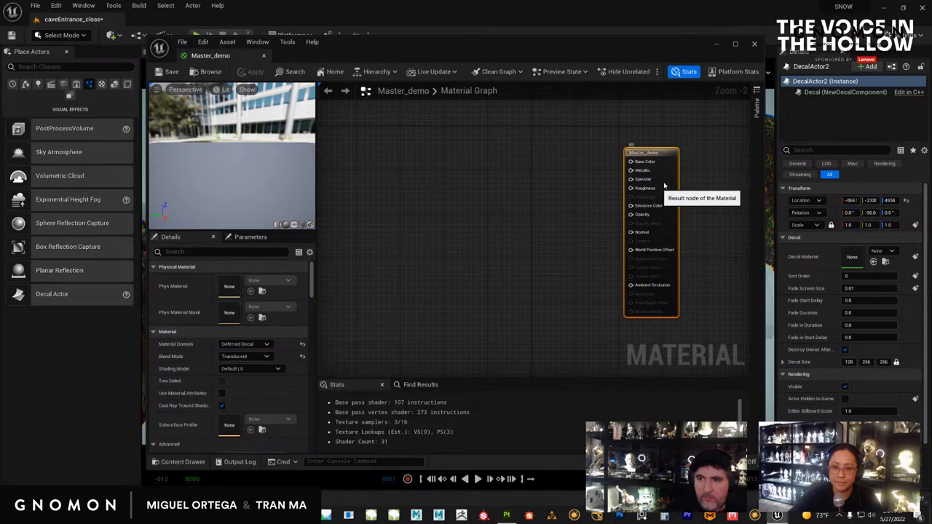
pyautogui.scroll(1, 568, 183)
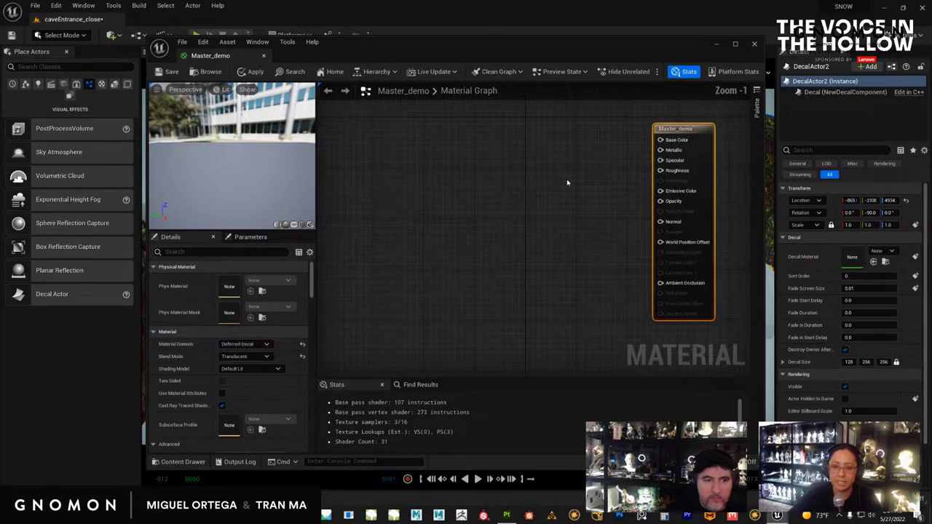
pyautogui.moveTo(551, 188); pyautogui.dragTo(547, 193, button='right')
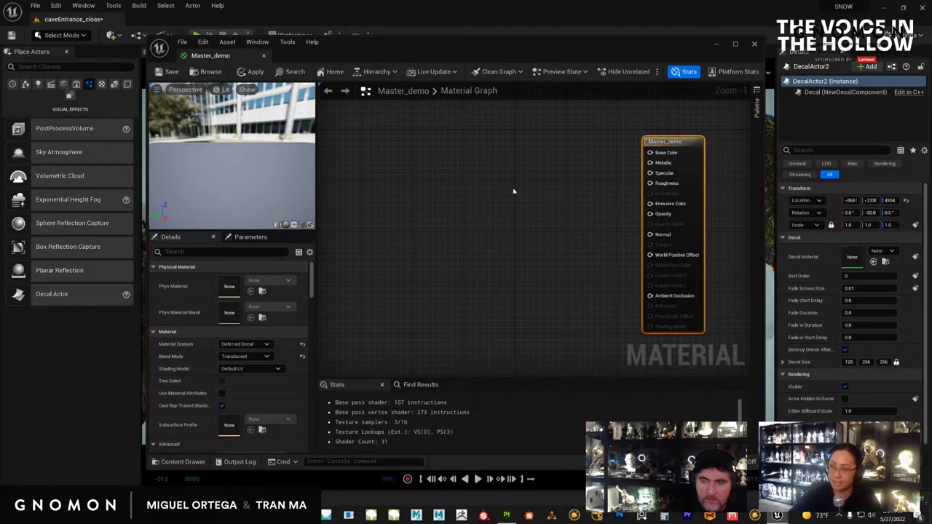
pyautogui.rightClick(473, 158)
pyautogui.click(437, 163)
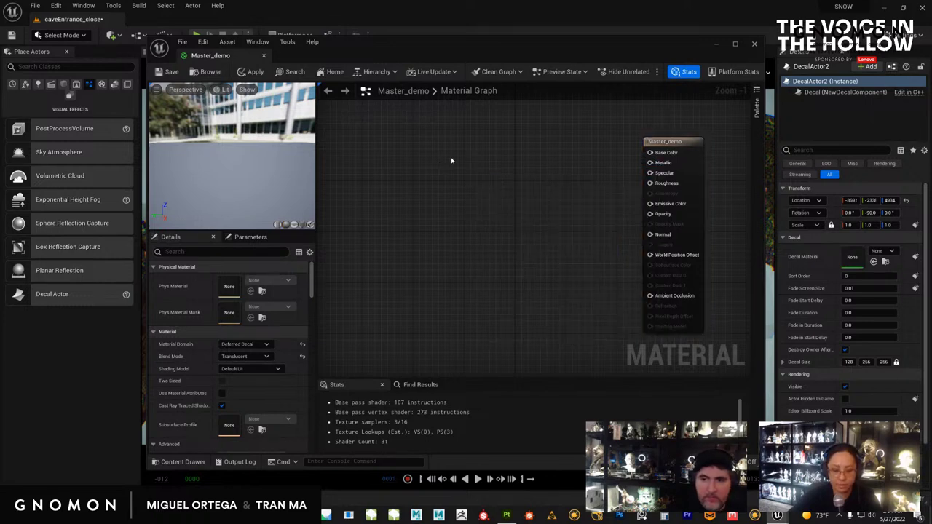
pyautogui.rightClick(466, 157)
pyautogui.click(446, 153)
pyautogui.press('3')
pyautogui.click(446, 153)
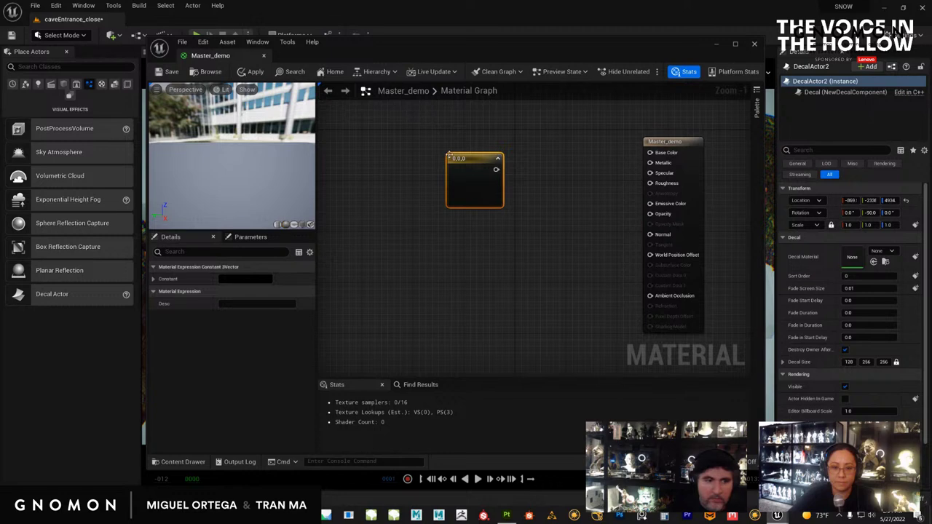
pyautogui.moveTo(461, 155); pyautogui.dragTo(498, 148)
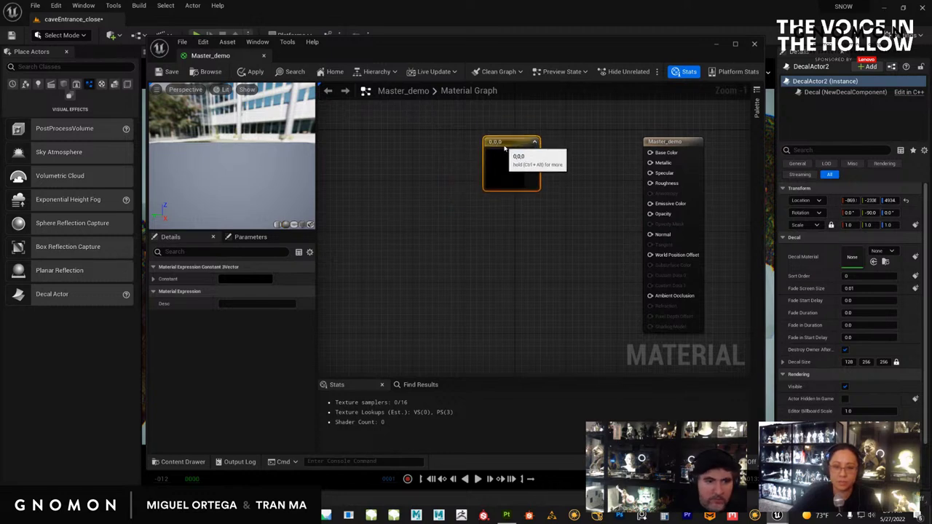
# Convert the Constant3Vector node to a parameter named albedo and connect it to Base Color.
pyautogui.scroll(1, 510, 148)
pyautogui.rightClick(513, 148)
pyautogui.click(535, 163)
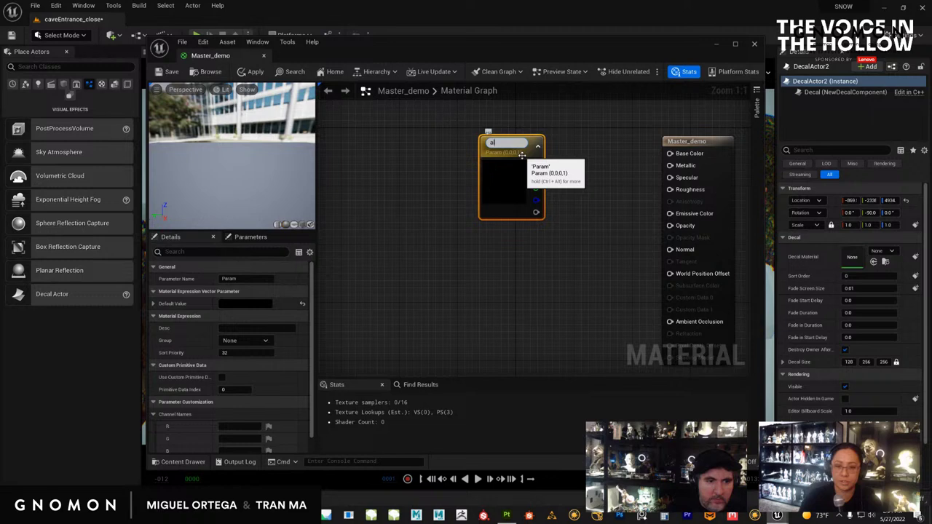
pyautogui.write('albedo')
pyautogui.press('Return')
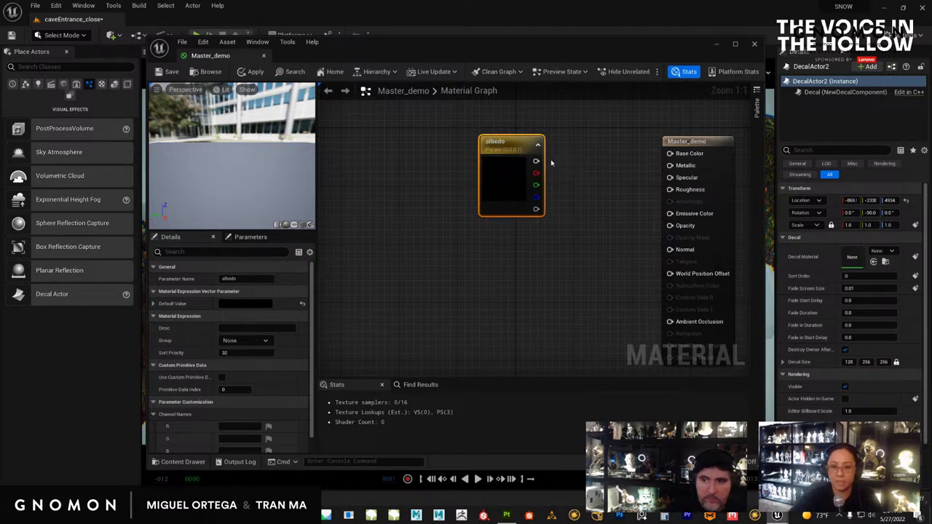
pyautogui.moveTo(536, 161); pyautogui.dragTo(671, 153)
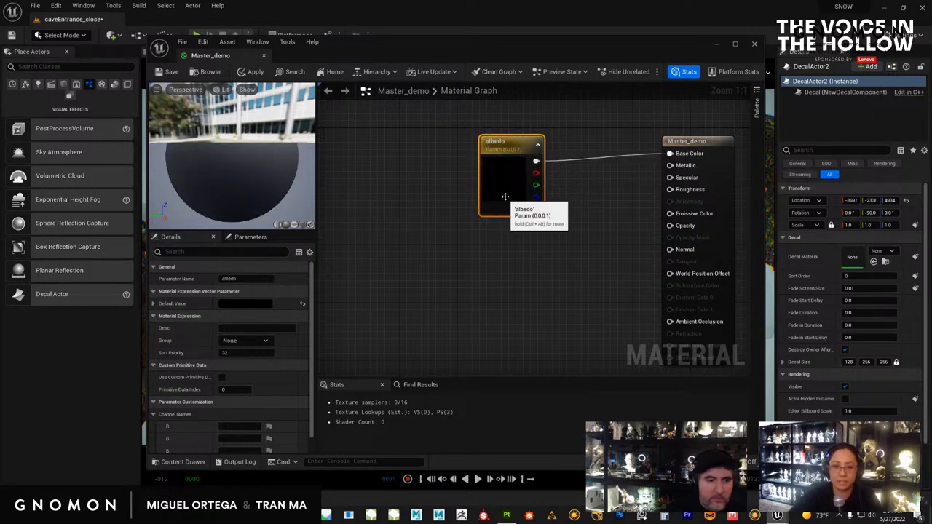
# Set the albedo parameter's default value to the saved dark red swatch and move the node farther from the result node.
pyautogui.click(246, 304)
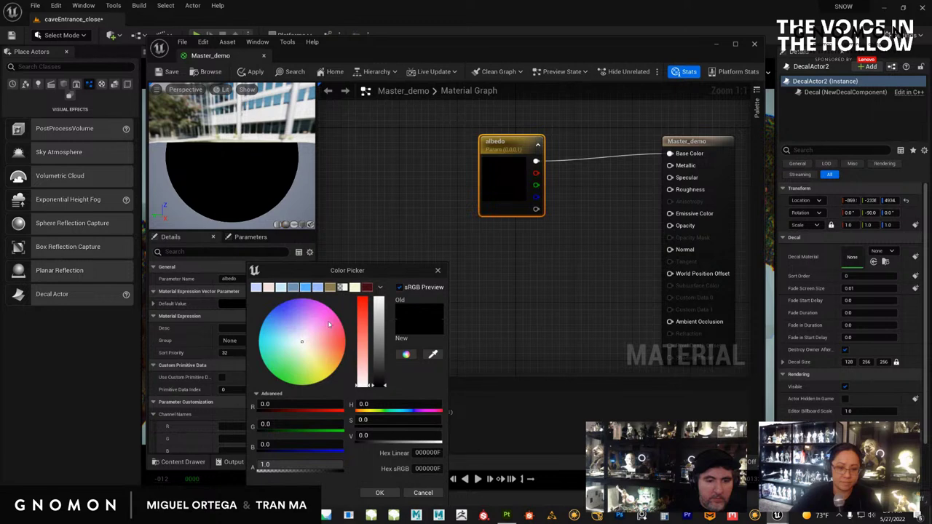
pyautogui.click(367, 288)
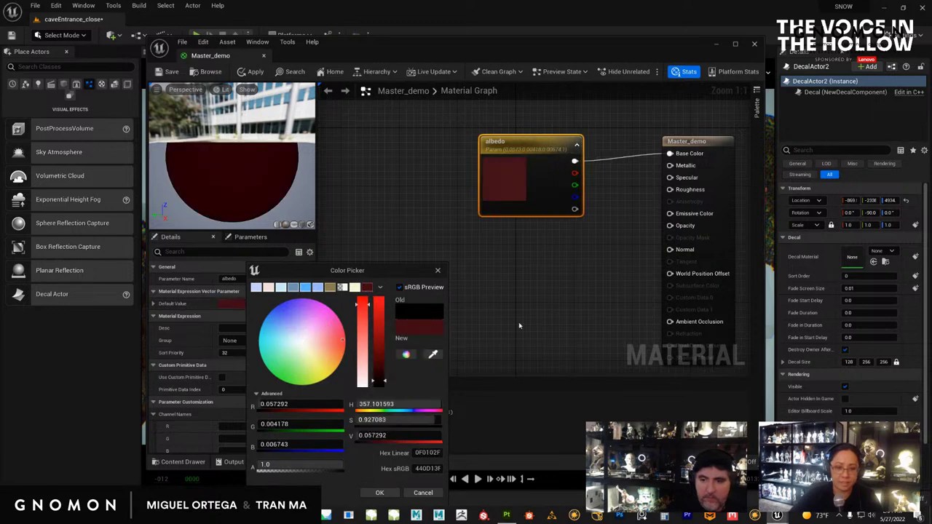
pyautogui.click(379, 493)
pyautogui.moveTo(534, 195); pyautogui.dragTo(403, 181)
pyautogui.scroll(-1, 549, 249)
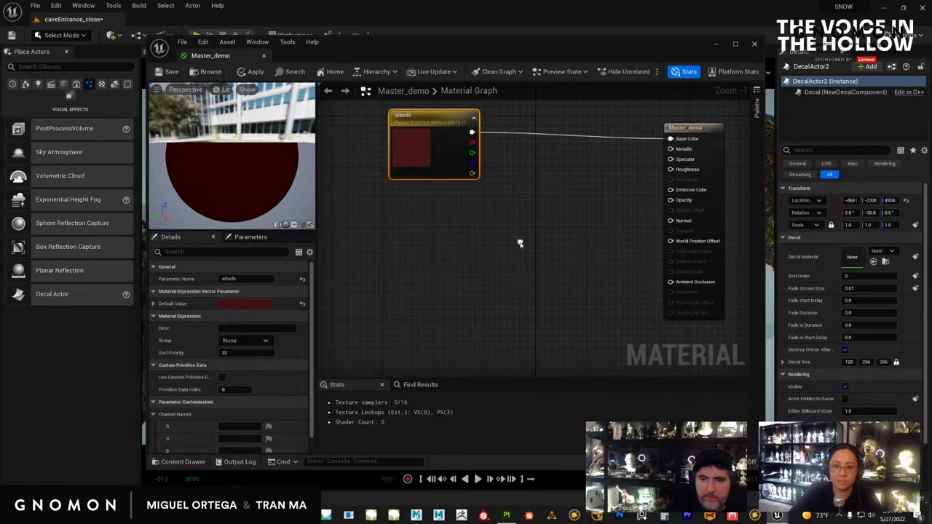
# Add three Constant nodes stacked vertically between the albedo node and the material result node.
pyautogui.click(711, 188)
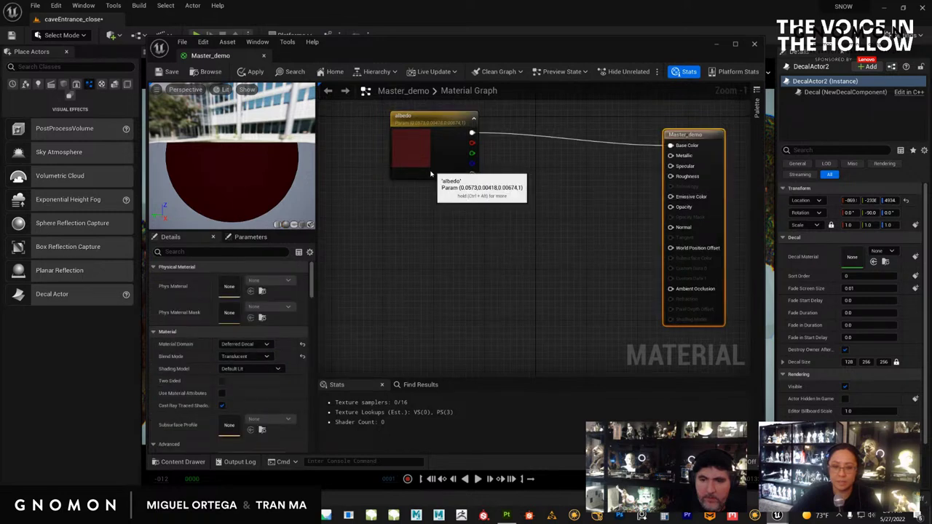
pyautogui.moveTo(431, 173); pyautogui.dragTo(416, 179)
pyautogui.rightClick(512, 180)
pyautogui.click(532, 163)
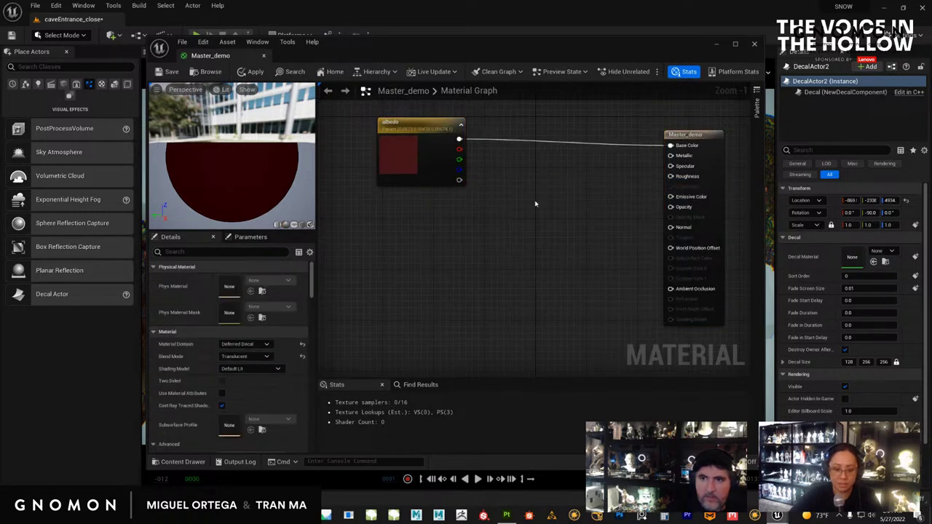
pyautogui.click(535, 205)
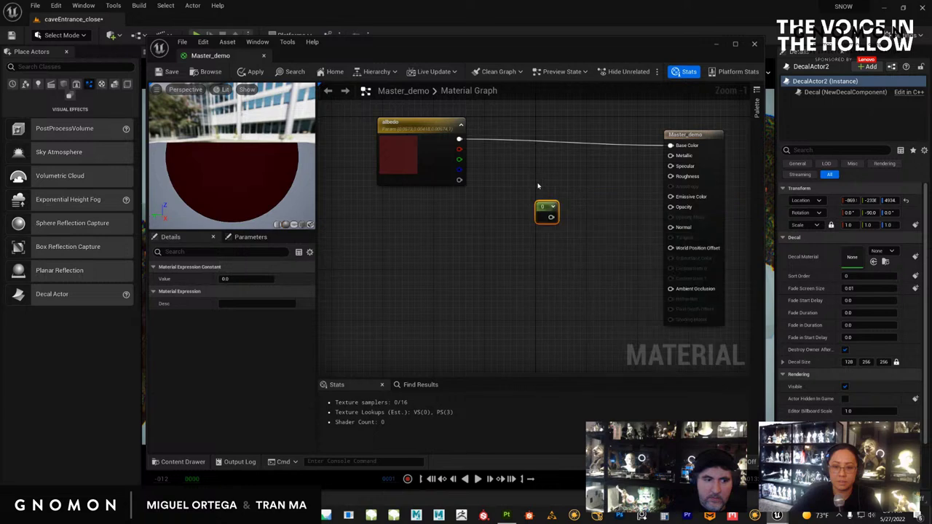
pyautogui.moveTo(545, 208); pyautogui.dragTo(545, 179)
pyautogui.click(542, 213)
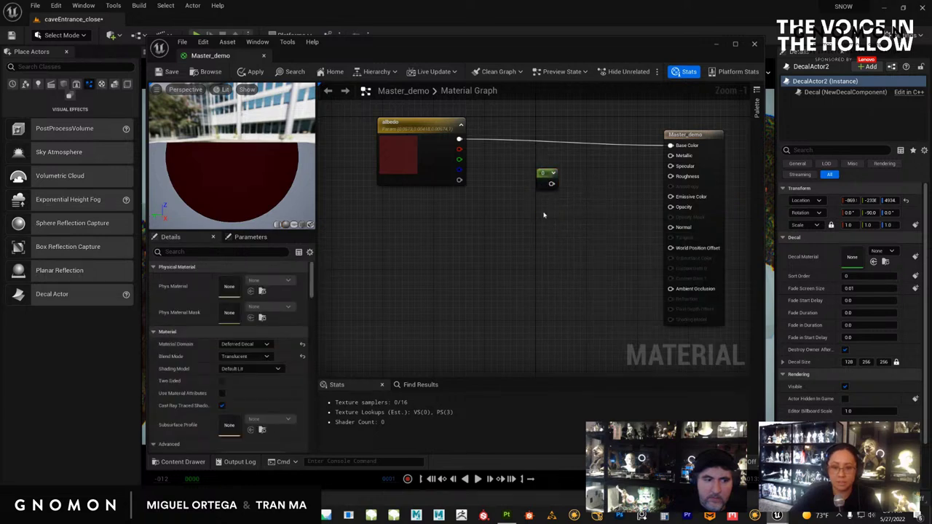
pyautogui.moveTo(549, 218); pyautogui.dragTo(544, 206)
pyautogui.click(549, 245)
pyautogui.moveTo(549, 246); pyautogui.dragTo(535, 240)
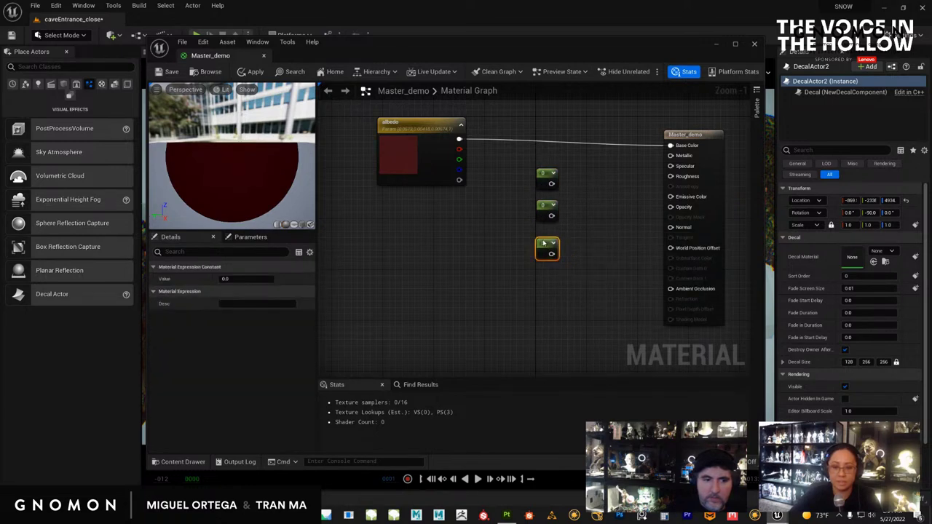
# Convert the uppermost constant to a parameter named metallic and connect it to the Metallic input.
pyautogui.scroll(1, 572, 206)
pyautogui.moveTo(571, 207); pyautogui.dragTo(529, 210, button='right')
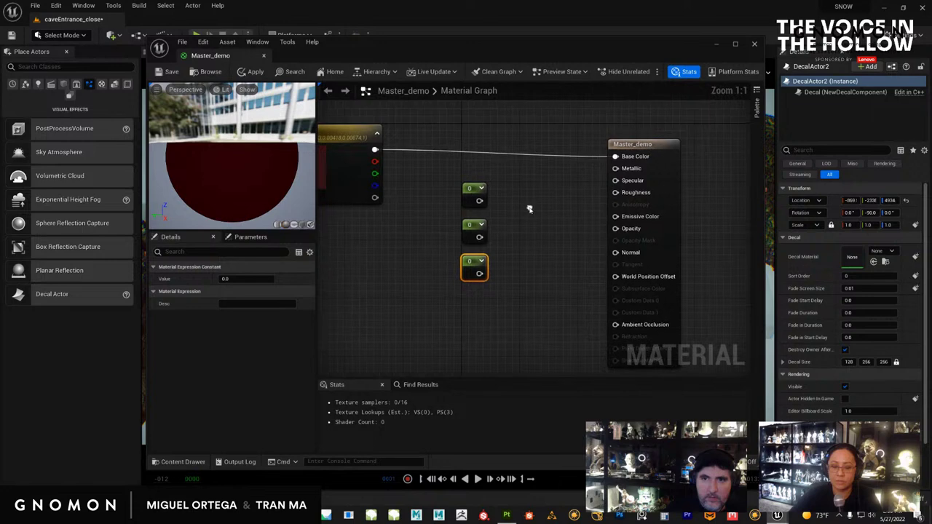
pyautogui.rightClick(474, 193)
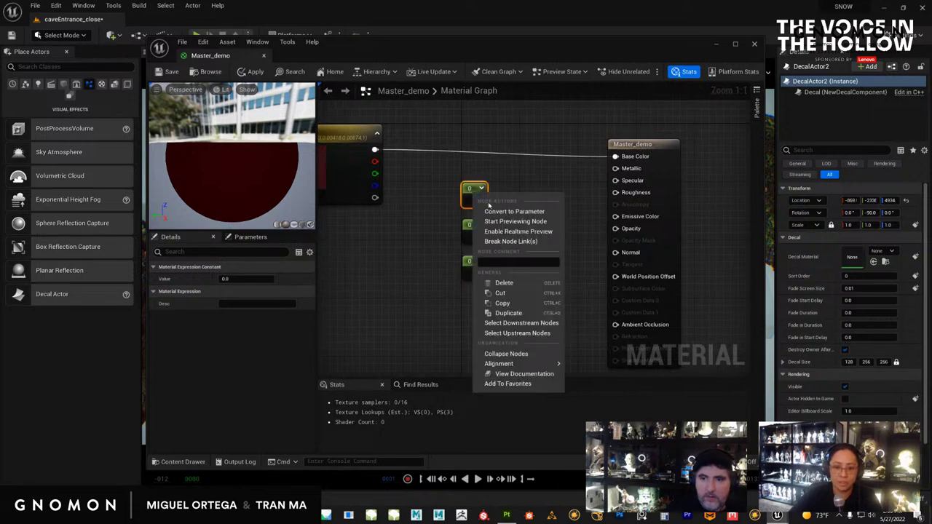
pyautogui.click(494, 212)
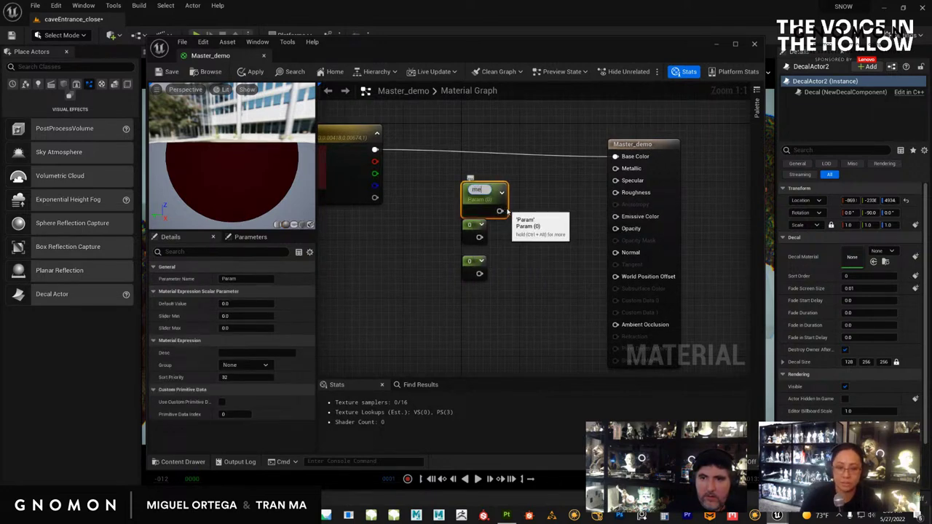
pyautogui.write('metallic')
pyautogui.press('Return')
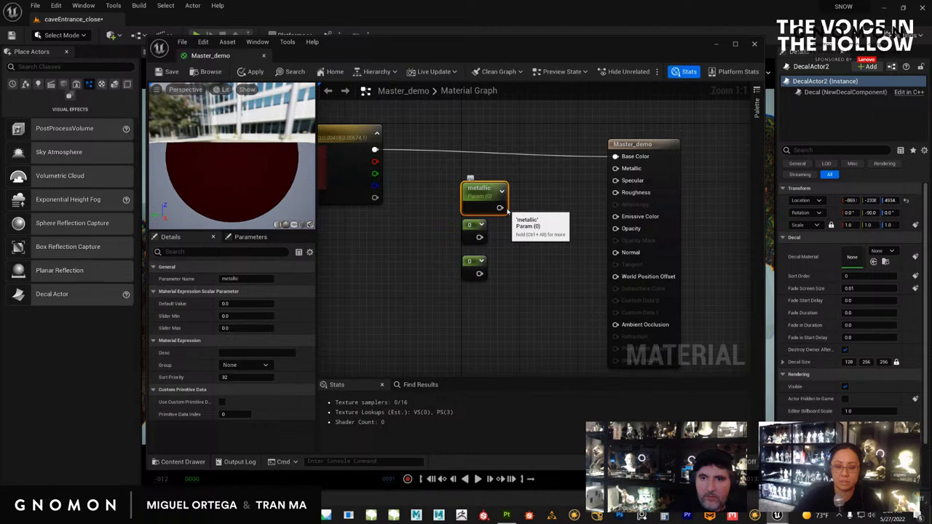
pyautogui.moveTo(500, 208); pyautogui.dragTo(615, 168)
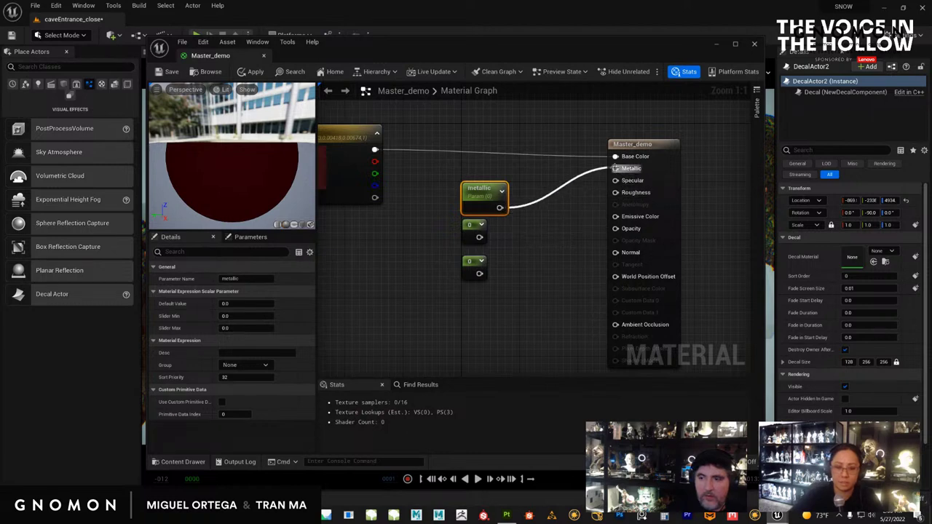
# Convert the middle constant to a parameter named spec, connect it to Specular and set its default value to 1.
pyautogui.moveTo(473, 225); pyautogui.dragTo(480, 233)
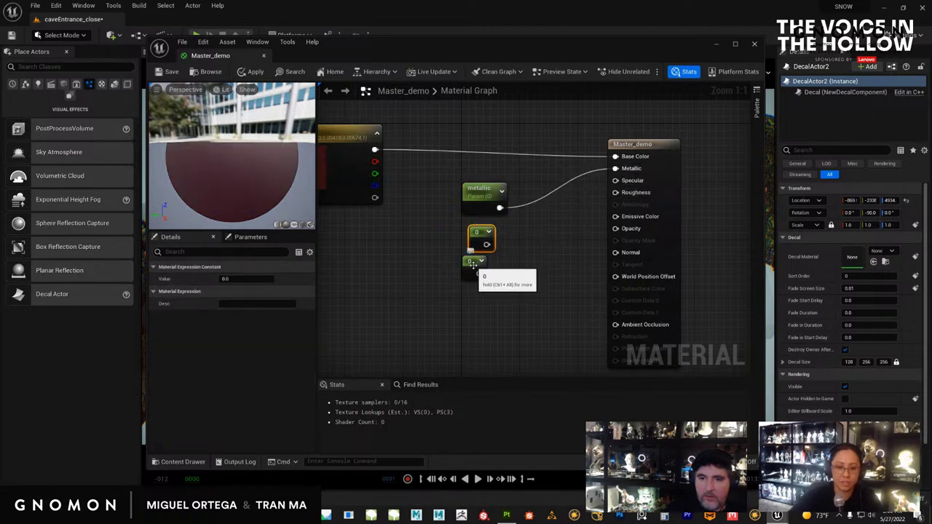
pyautogui.rightClick(476, 242)
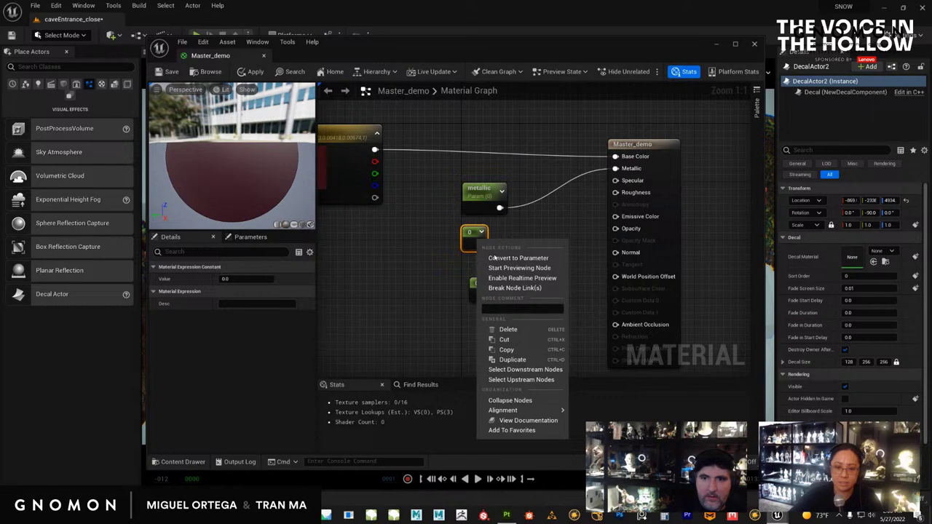
pyautogui.click(495, 258)
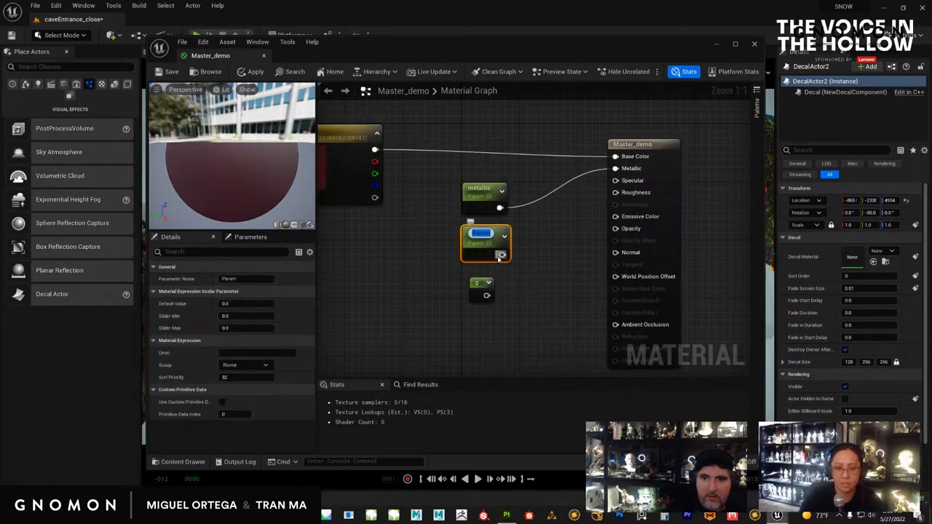
pyautogui.write('spec')
pyautogui.press('Return')
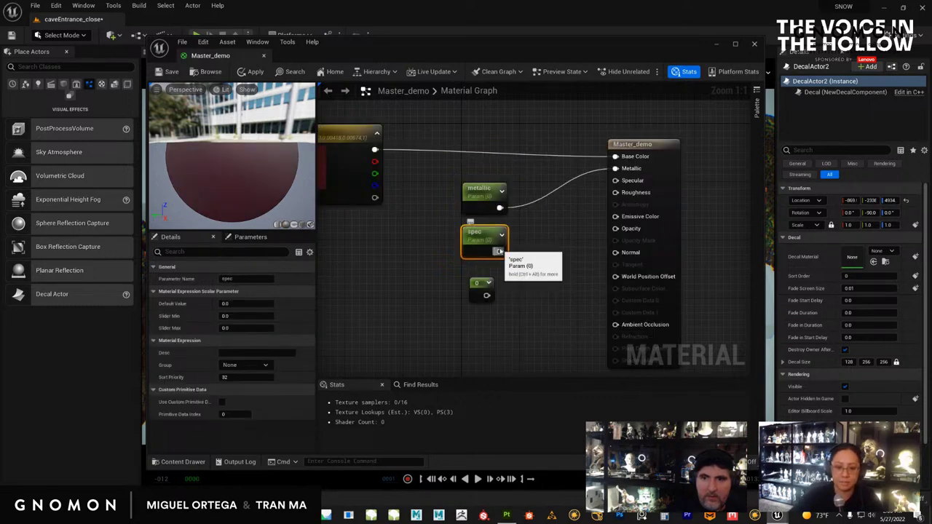
pyautogui.moveTo(499, 252); pyautogui.dragTo(615, 180)
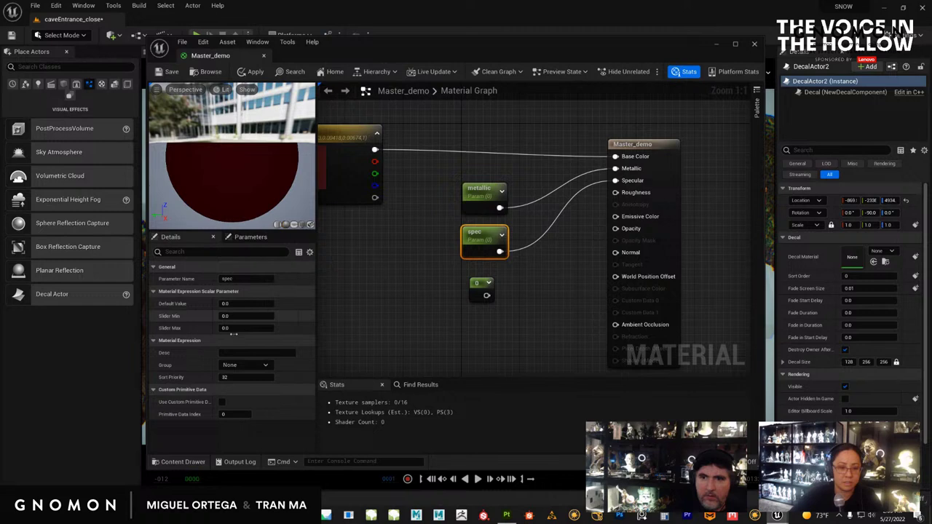
pyautogui.press('Return')
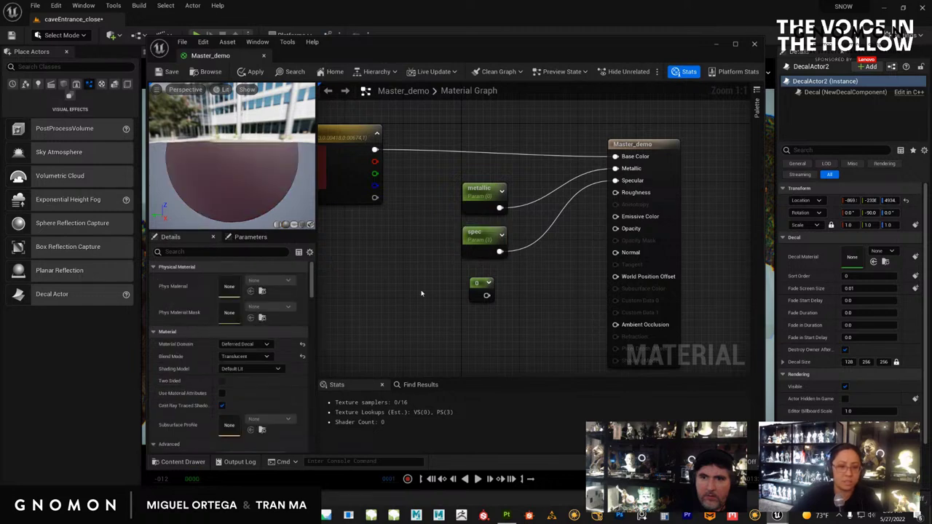
# Convert the lowest constant to a parameter named roughness, connect it to Roughness, align it under spec and save the material.
pyautogui.click(479, 293)
pyautogui.rightClick(486, 295)
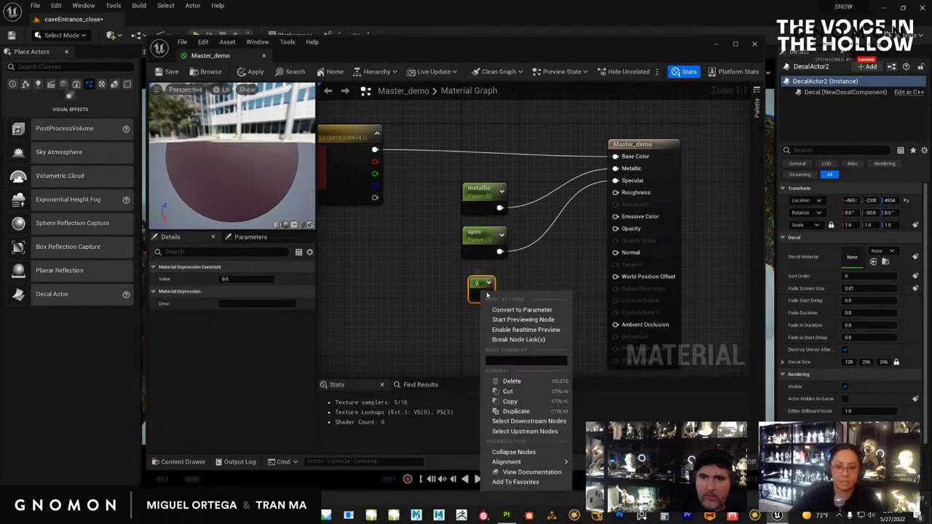
pyautogui.click(493, 307)
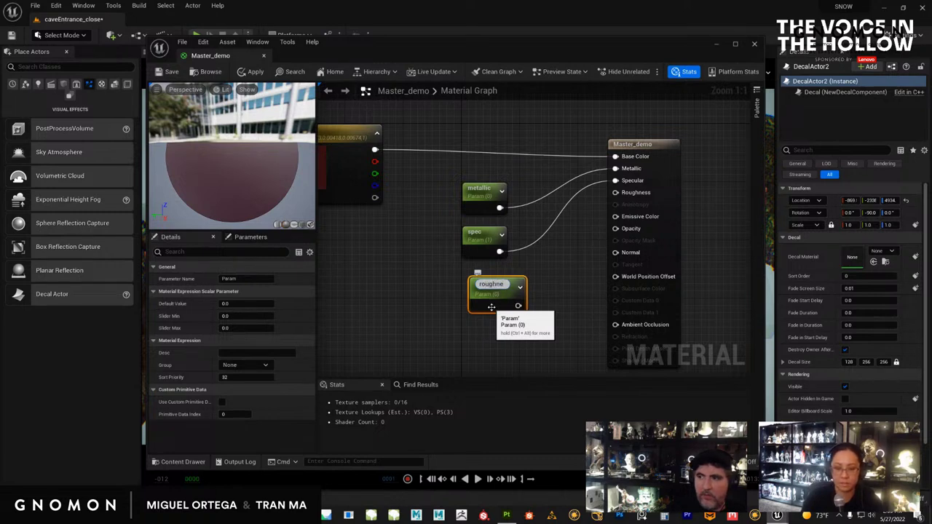
pyautogui.press('Return')
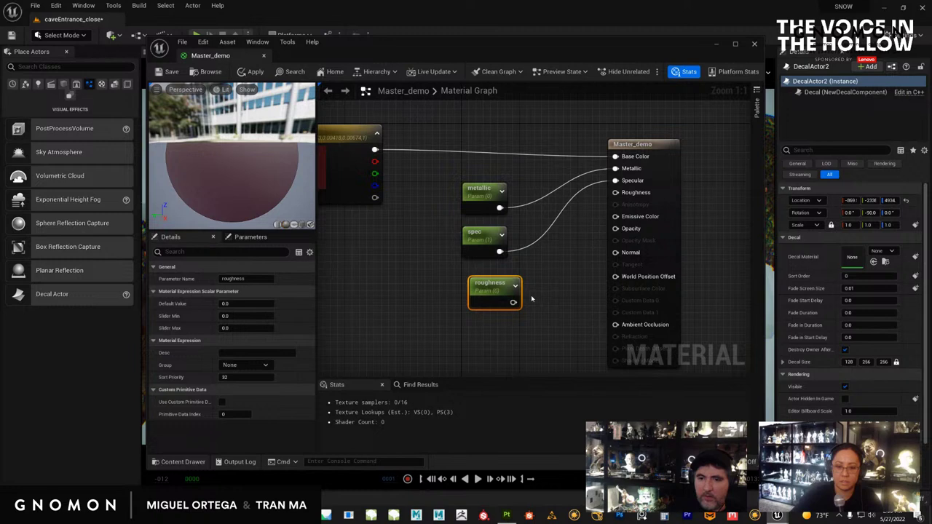
pyautogui.moveTo(513, 302); pyautogui.dragTo(615, 193)
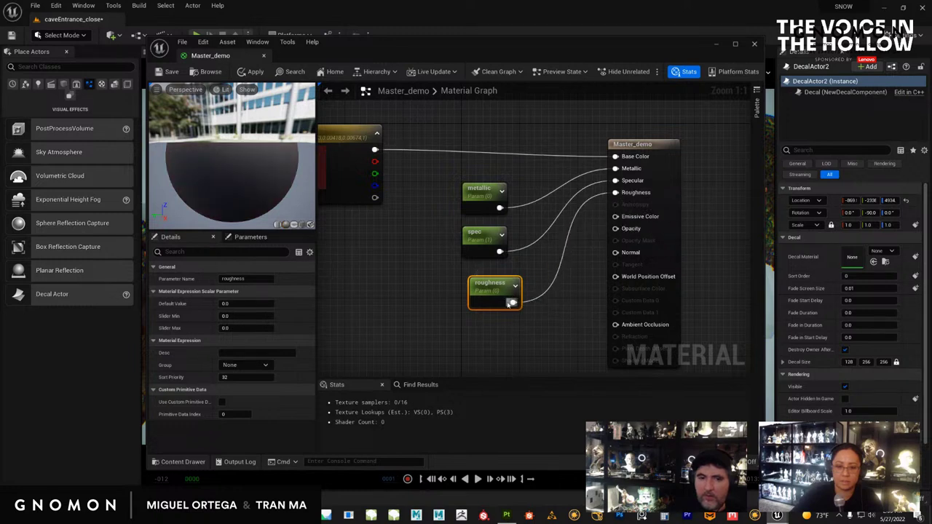
pyautogui.moveTo(490, 283); pyautogui.dragTo(474, 284)
pyautogui.hotkey('ctrl', 's')
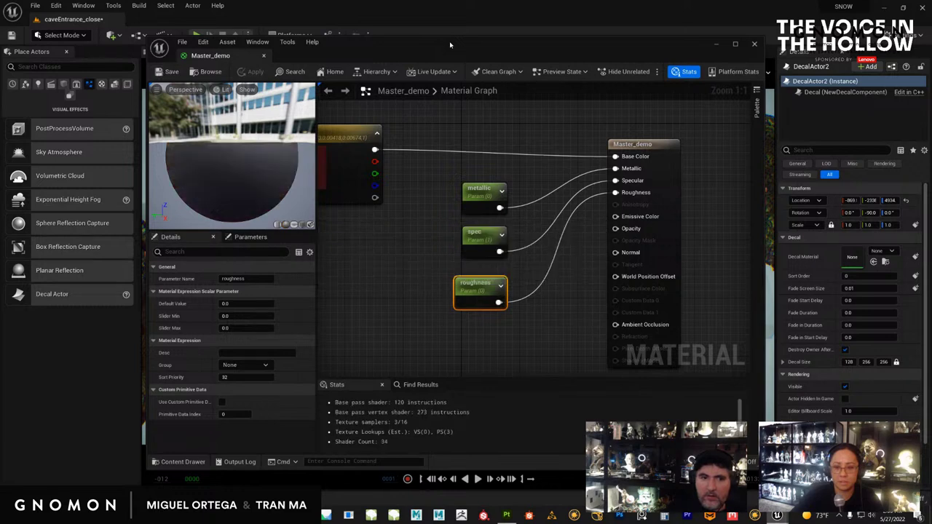
# Open Master_instance, enable the metallic, roughness, spec and albedo overrides, and set roughness to 0.16 and spec to 0.7376.
pyautogui.moveTo(450, 45); pyautogui.dragTo(471, 262)
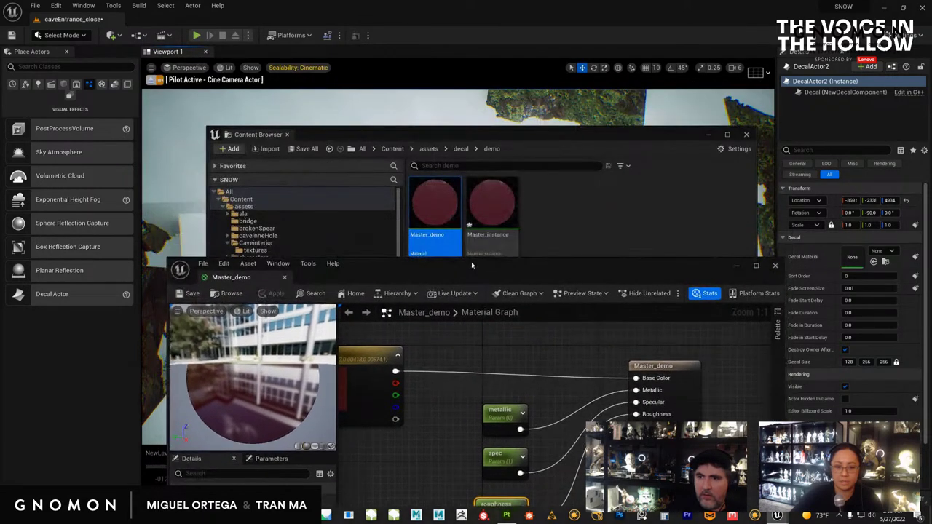
pyautogui.doubleClick(505, 207)
pyautogui.moveTo(550, 262); pyautogui.dragTo(546, 57)
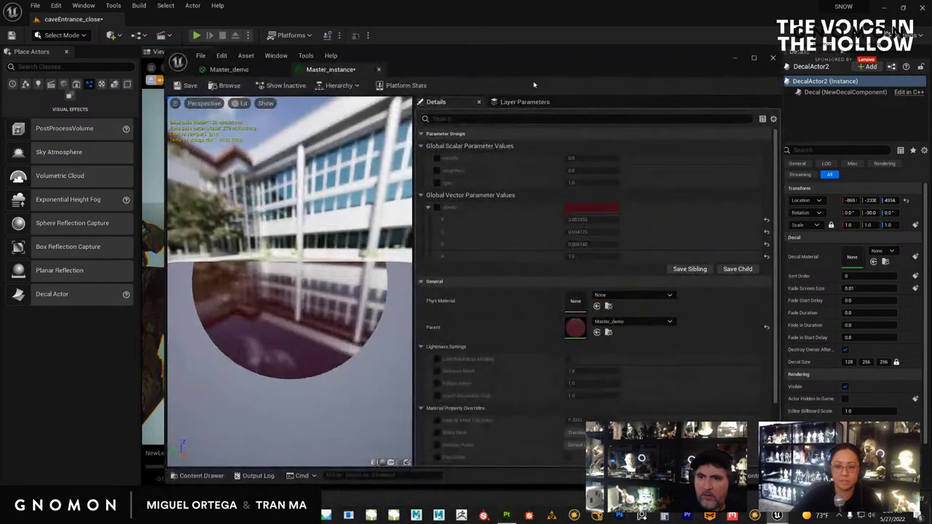
pyautogui.click(437, 158)
pyautogui.click(437, 182)
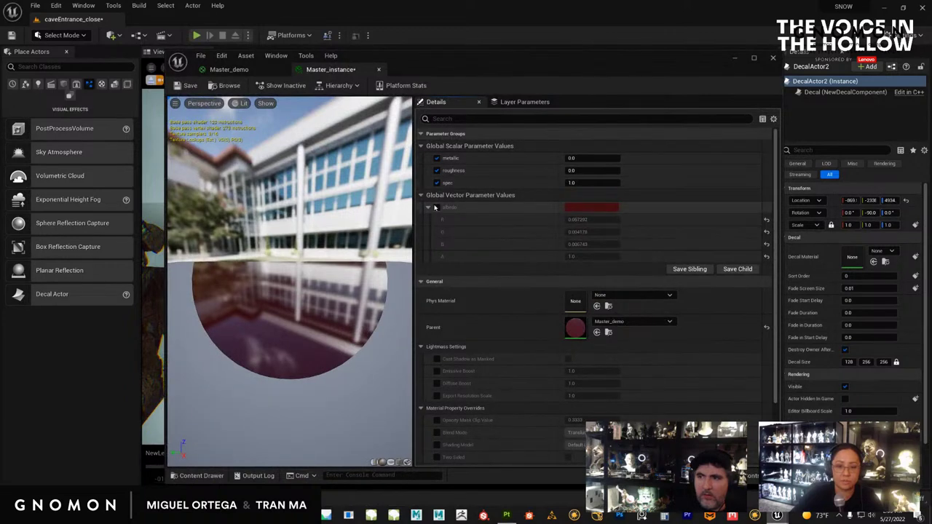
pyautogui.moveTo(313, 204); pyautogui.dragTo(276, 264)
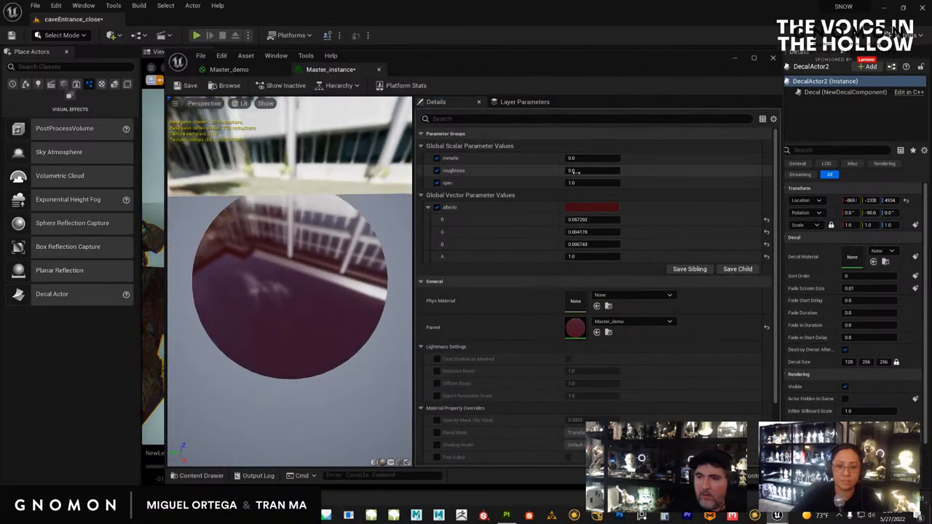
pyautogui.moveTo(582, 170)
pyautogui.mouseDown()
pyautogui.moveTo(591, 171)
pyautogui.moveTo(583, 187)
pyautogui.mouseUp()
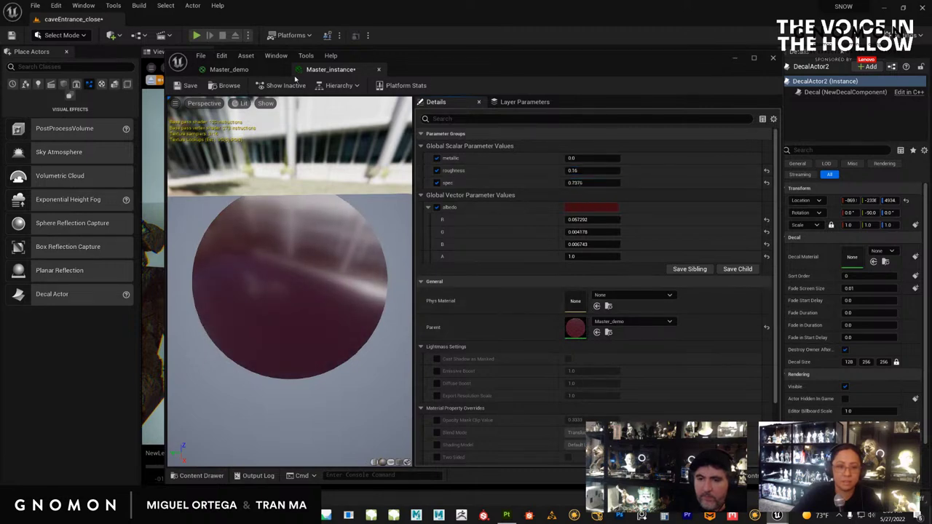
# Return to the Master_demo graph and open the textures folder inside Caveinterior in the Content Browser.
pyautogui.click(244, 70)
pyautogui.moveTo(442, 322); pyautogui.dragTo(518, 223, button='right')
pyautogui.scroll(-2, 465, 248)
pyautogui.scroll(-1, 524, 224)
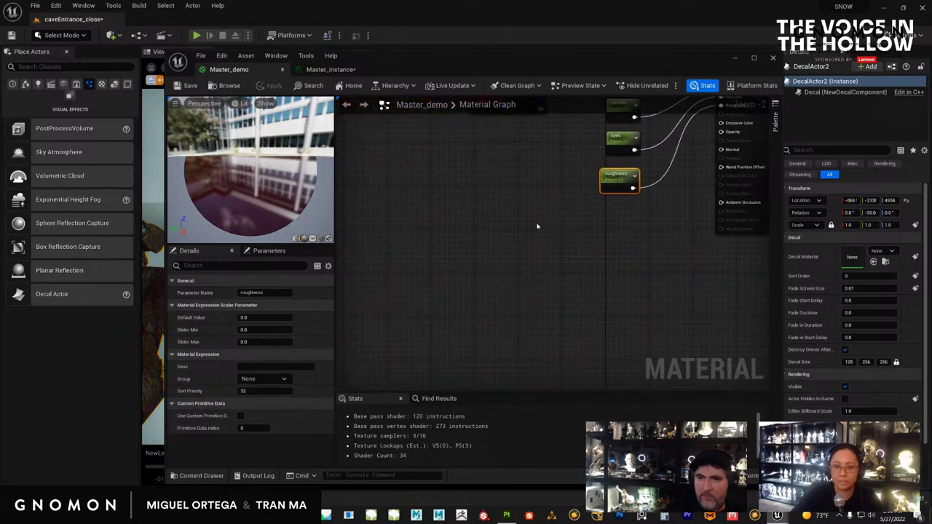
pyautogui.rightClick(425, 243)
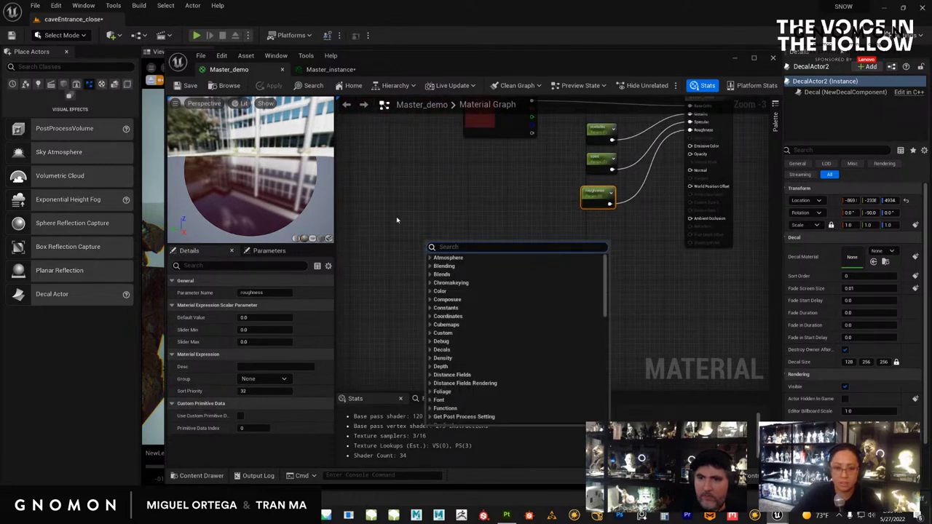
pyautogui.click(397, 220)
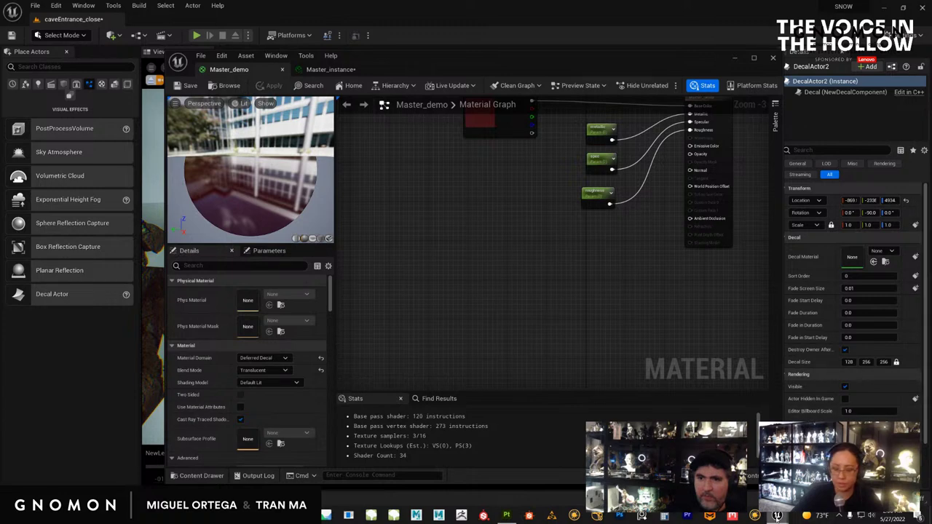
pyautogui.moveTo(773, 516)
pyautogui.click(547, 470)
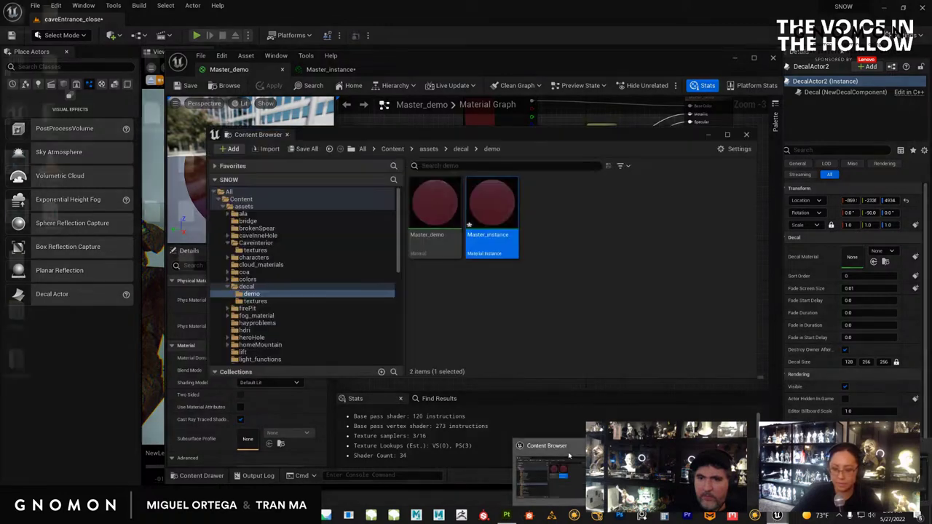
pyautogui.click(255, 300)
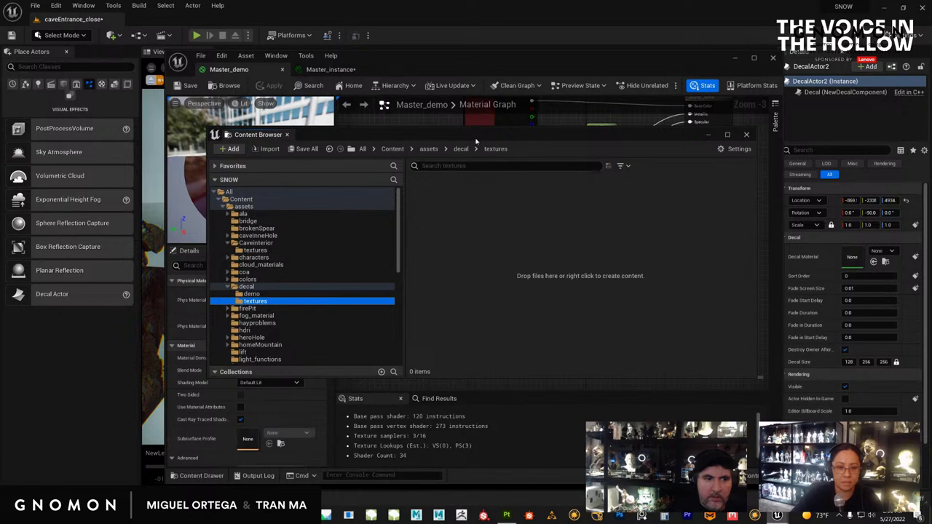
pyautogui.click(246, 286)
pyautogui.click(255, 250)
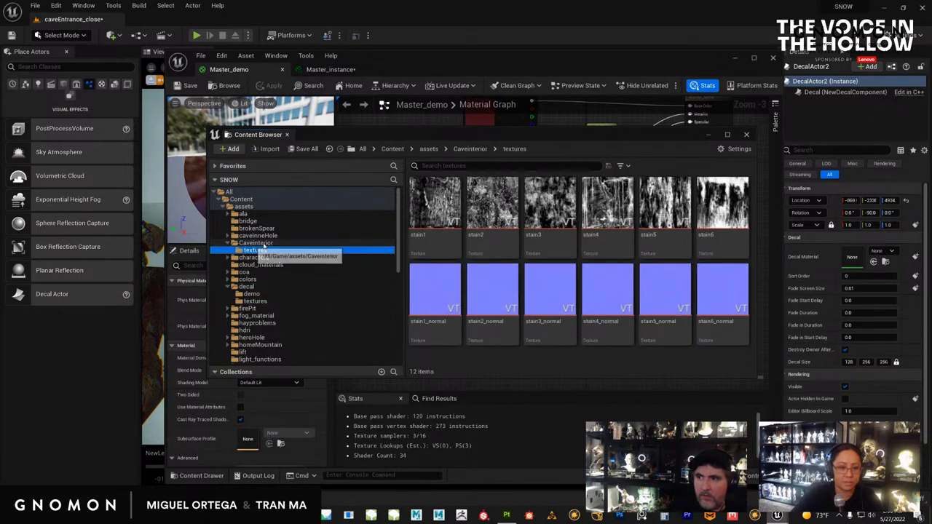
# Add the stain1 texture to the Master_demo graph below the albedo node and connect its RGB output to Opacity.
pyautogui.click(434, 211)
pyautogui.moveTo(526, 143); pyautogui.dragTo(771, 179)
pyautogui.moveTo(675, 248); pyautogui.dragTo(404, 195)
pyautogui.scroll(1, 444, 200)
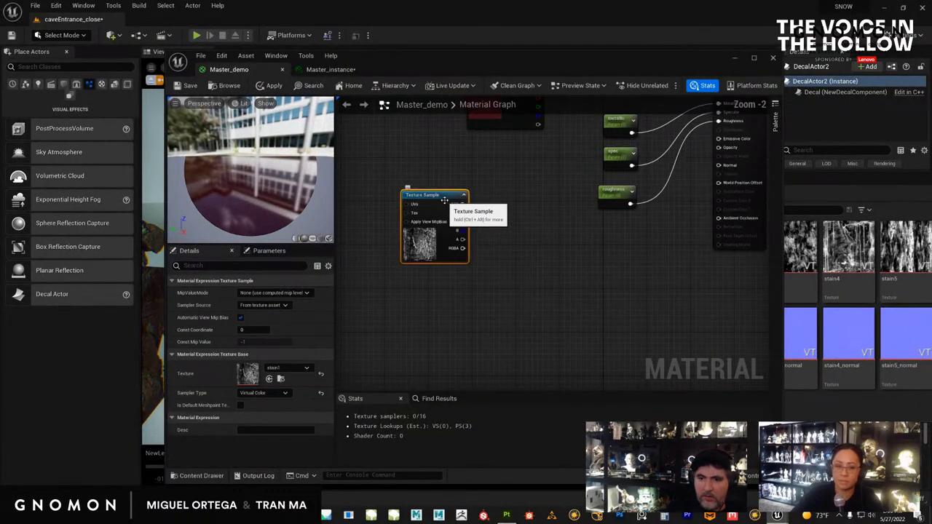
pyautogui.scroll(3, 444, 200)
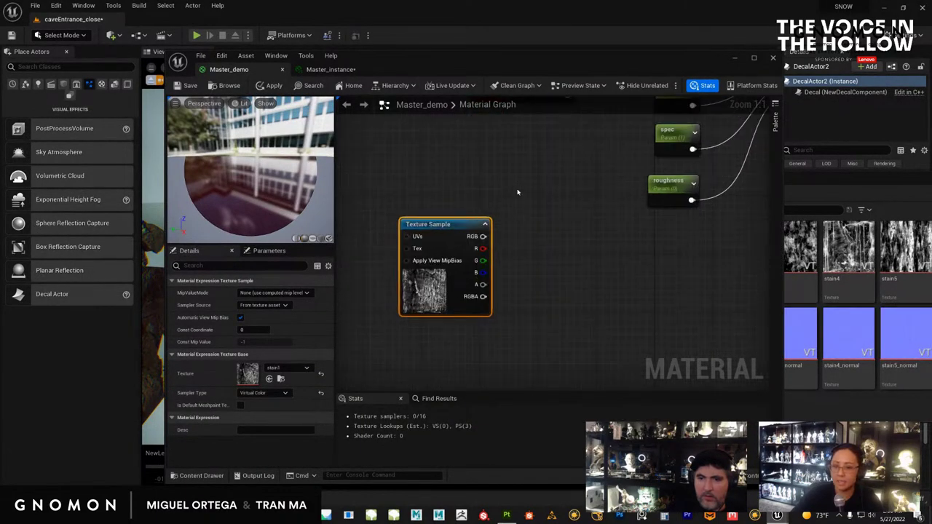
pyautogui.moveTo(517, 192); pyautogui.dragTo(461, 202, button='right')
pyautogui.moveTo(410, 244); pyautogui.dragTo(452, 259)
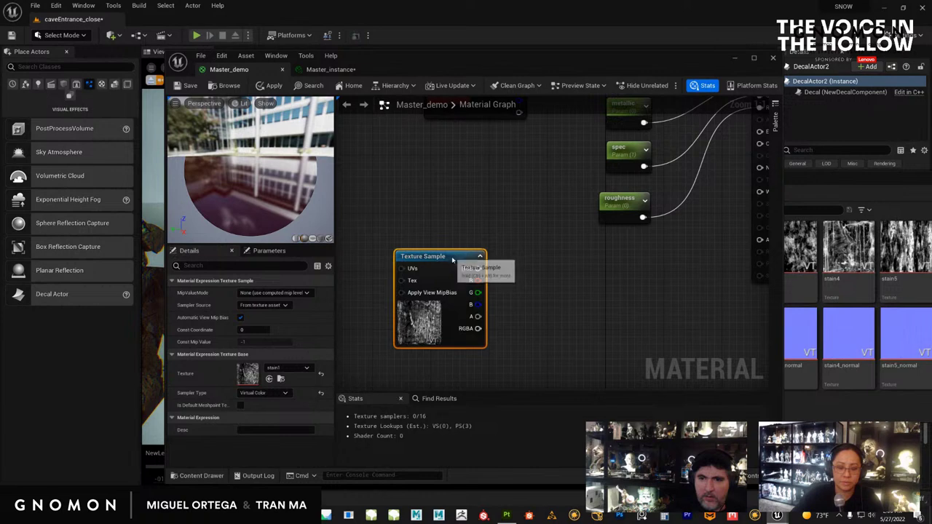
pyautogui.scroll(-1, 462, 222)
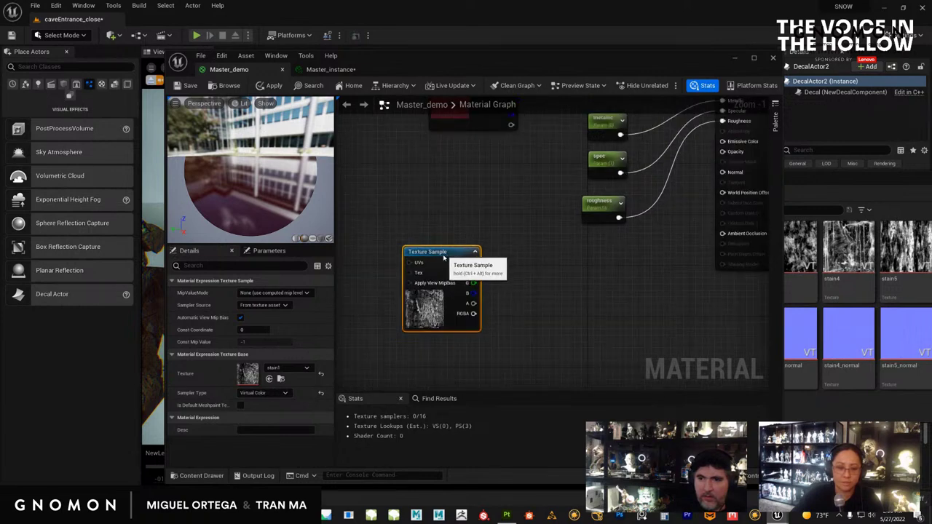
pyautogui.moveTo(506, 238); pyautogui.dragTo(461, 255, button='right')
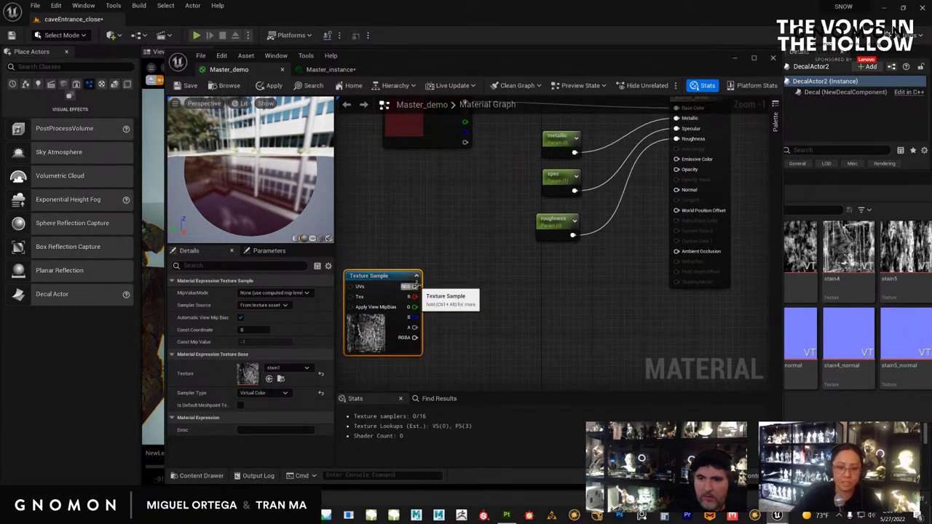
pyautogui.moveTo(413, 286); pyautogui.dragTo(676, 171)
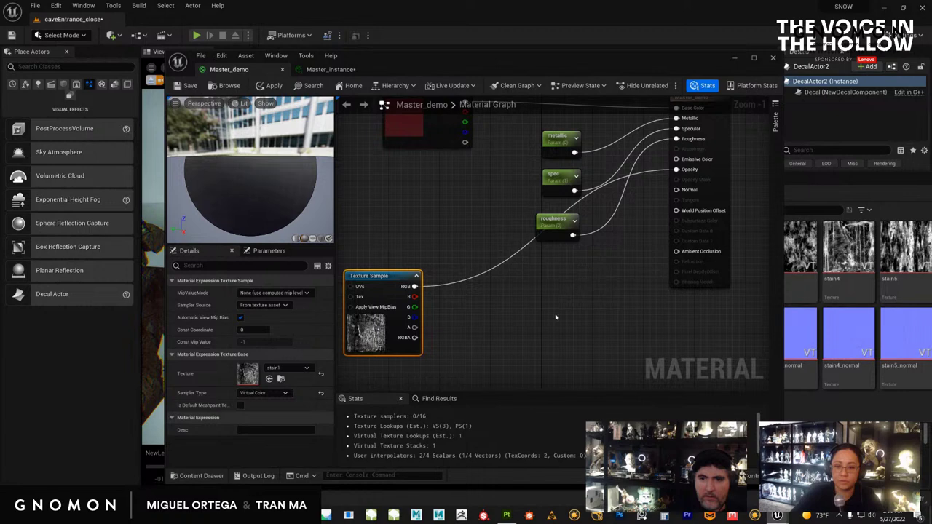
# Convert the stain1 Texture Sample to a parameter named OpacityMap.
pyautogui.moveTo(469, 337); pyautogui.dragTo(527, 284, button='right')
pyautogui.moveTo(436, 227); pyautogui.dragTo(444, 251)
pyautogui.rightClick(444, 251)
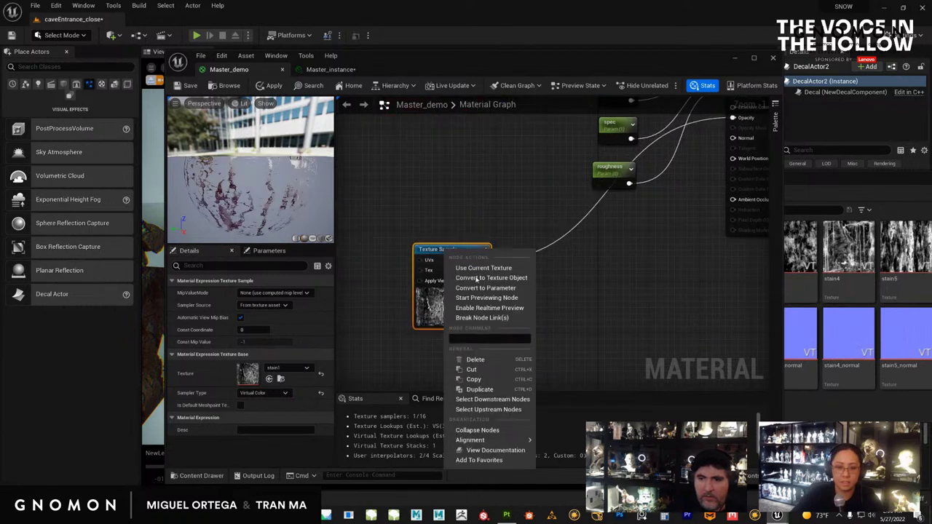
pyautogui.click(486, 291)
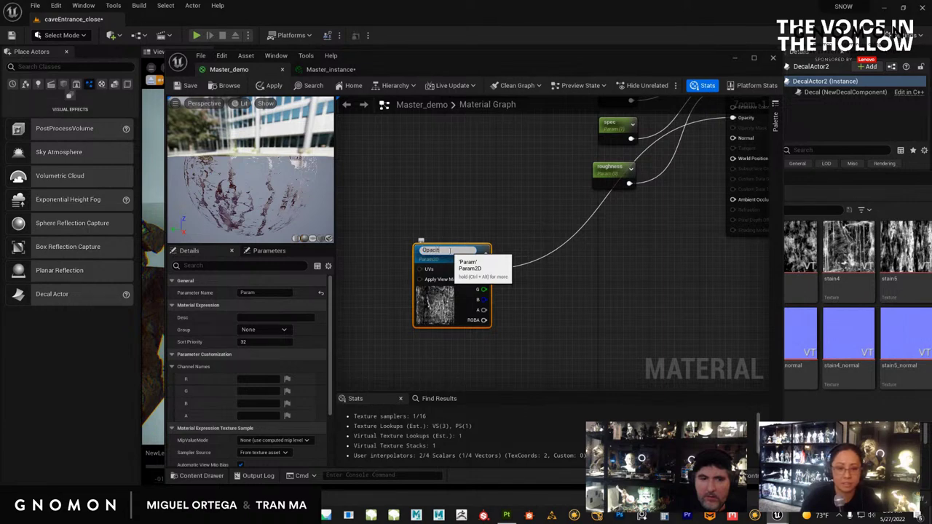
pyautogui.write('OpacityMa')
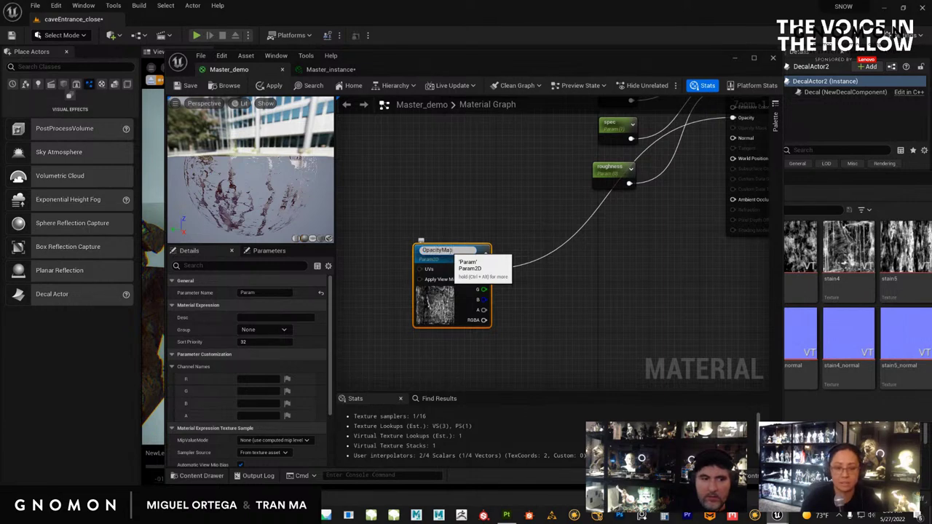
pyautogui.write('p')
pyautogui.press('Return')
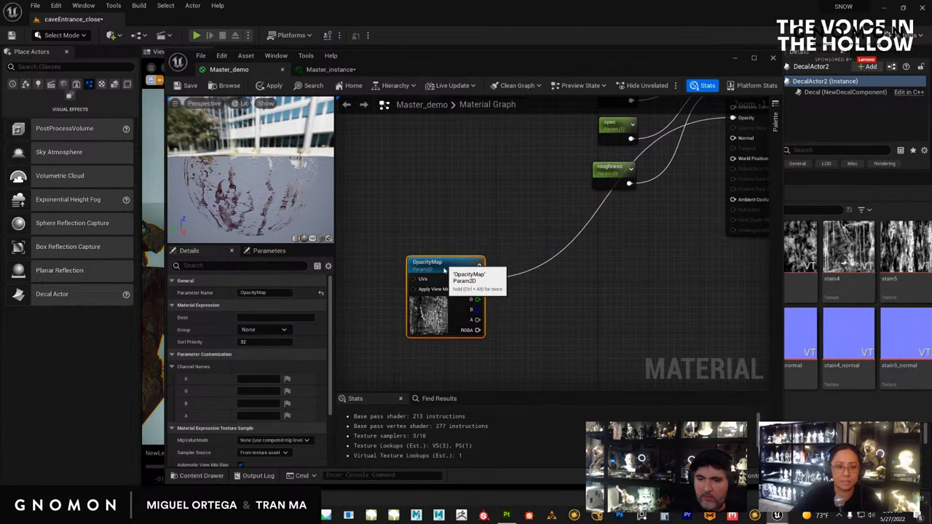
# Enable the OpacityMap override in Master_instance and move the material editor window clear of the level view.
pyautogui.click(311, 71)
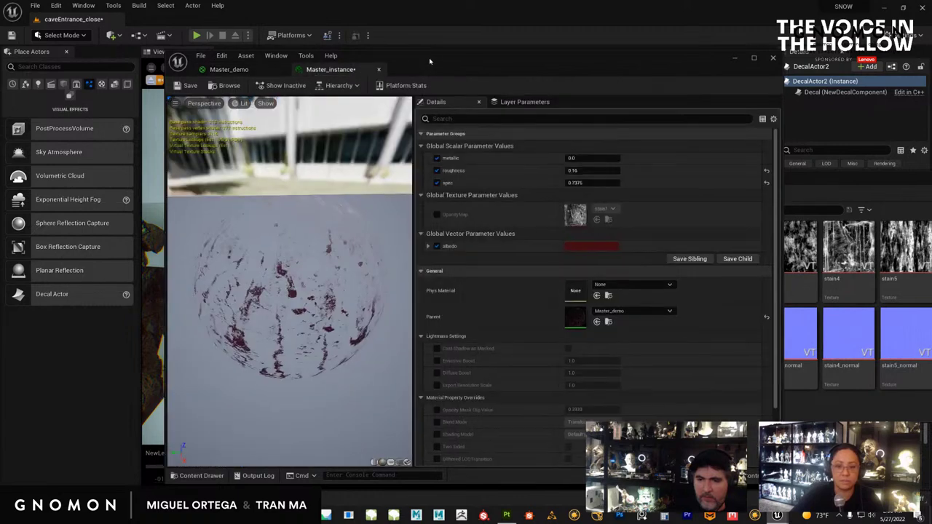
pyautogui.moveTo(429, 58); pyautogui.dragTo(422, 53)
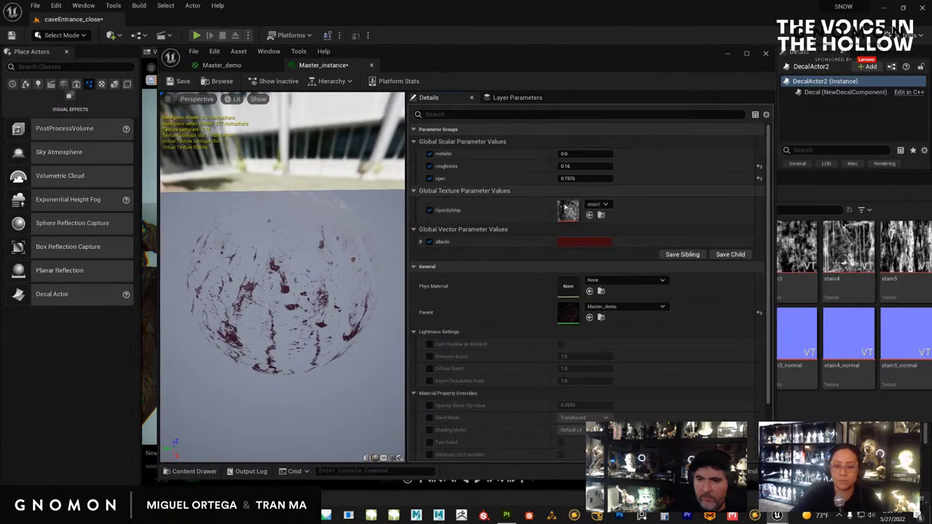
pyautogui.moveTo(561, 66); pyautogui.dragTo(930, 191)
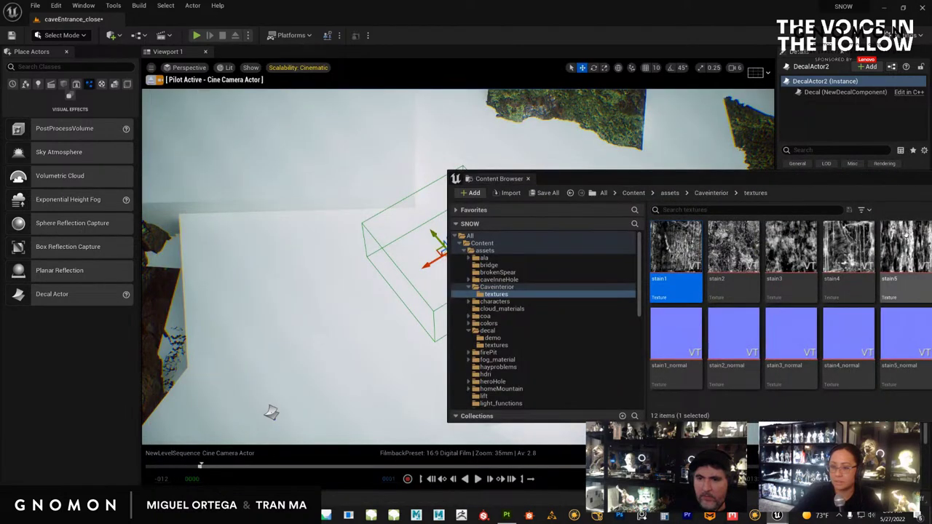
# Assign Master_instance from the decal/demo folder as the Decal Material of the selected decal actor.
pyautogui.moveTo(837, 184); pyautogui.dragTo(746, 195)
pyautogui.click(403, 311)
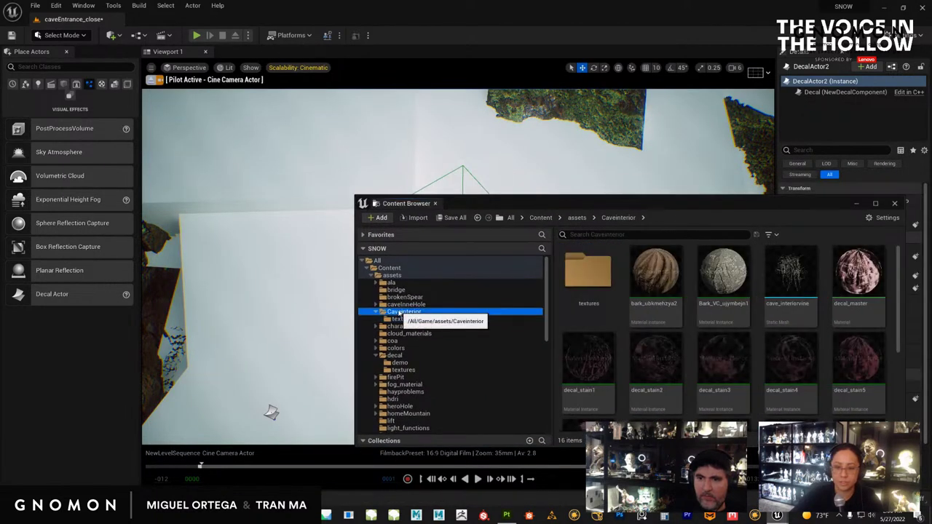
pyautogui.click(399, 363)
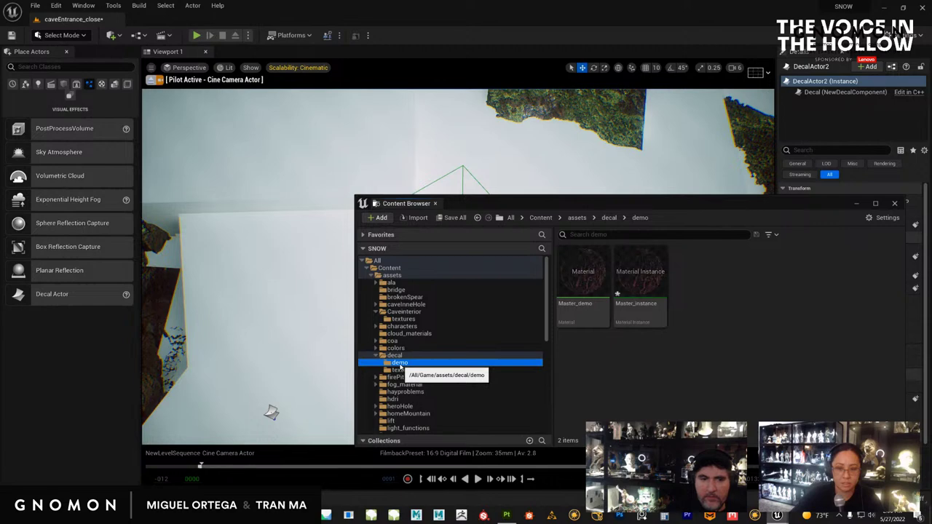
pyautogui.moveTo(619, 205); pyautogui.dragTo(523, 336)
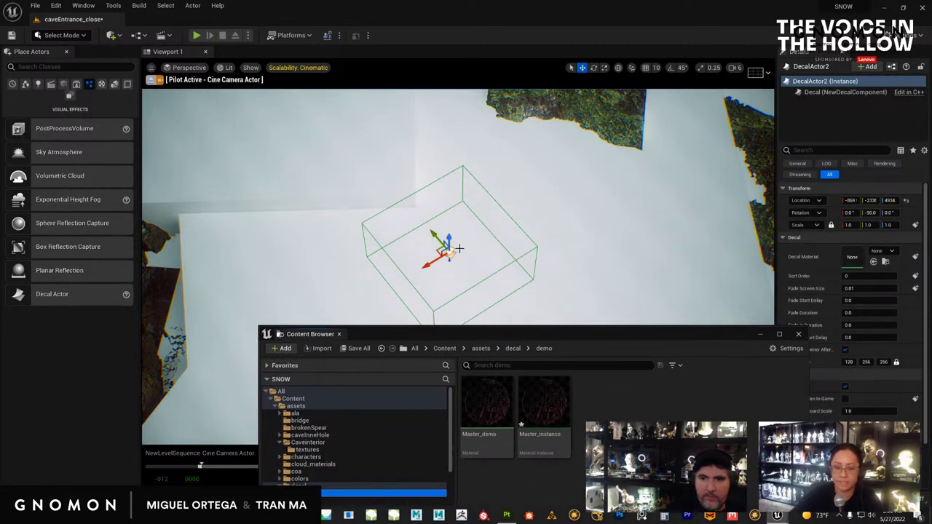
pyautogui.moveTo(544, 404); pyautogui.dragTo(856, 270)
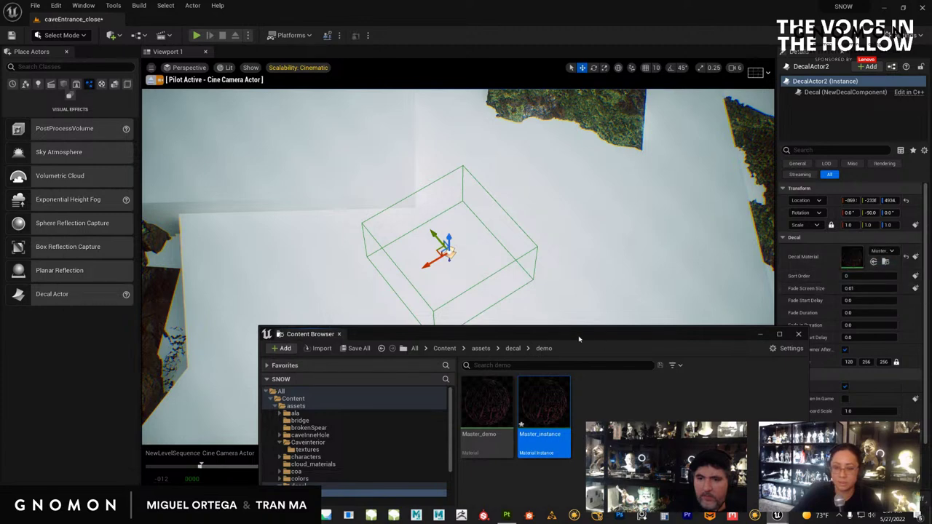
# Lower the selected decal actor along its vertical axis until its projection box reaches the snow surface.
pyautogui.moveTo(579, 333)
pyautogui.mouseDown()
pyautogui.moveTo(564, 312)
pyautogui.moveTo(570, 341)
pyautogui.mouseUp()
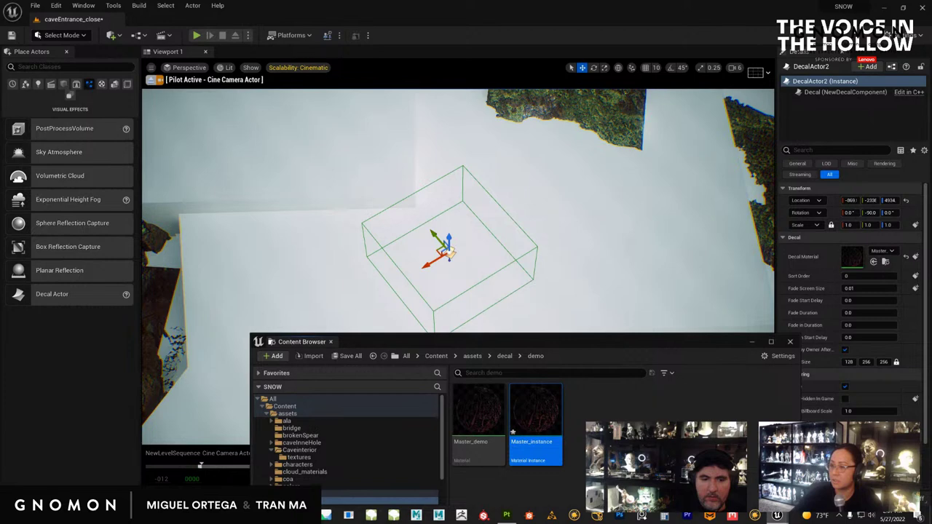
pyautogui.keyDown('alt'); pyautogui.moveTo(546, 217); pyautogui.dragTo(505, 239); pyautogui.keyUp('alt')
pyautogui.moveTo(452, 275); pyautogui.dragTo(433, 295, button='right')
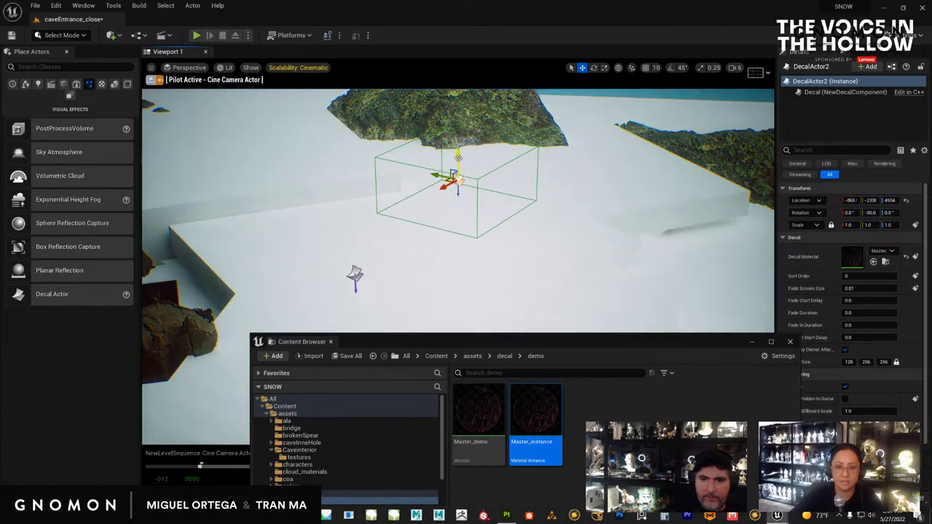
pyautogui.moveTo(458, 158); pyautogui.dragTo(474, 238)
pyautogui.keyDown('alt'); pyautogui.moveTo(553, 191); pyautogui.dragTo(515, 243); pyautogui.keyUp('alt')
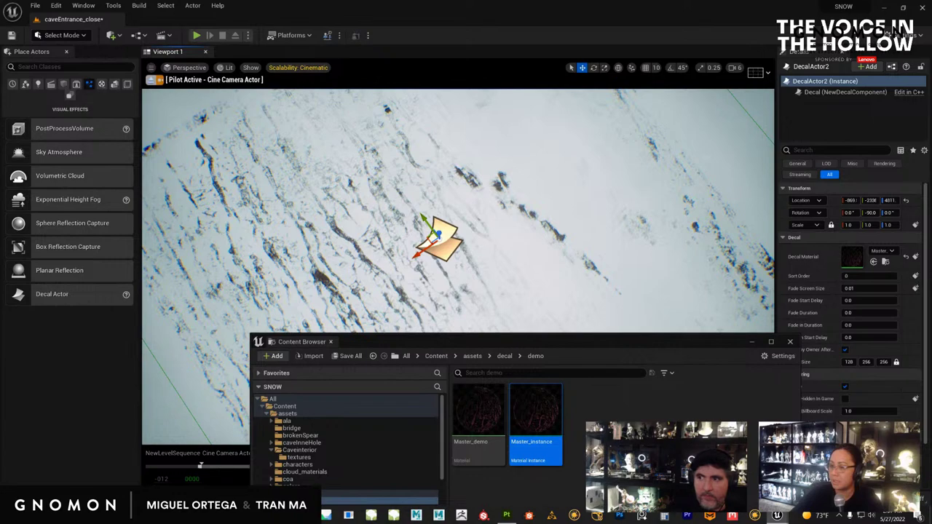
# Brighten the albedo colour of Master_instance to a stronger red with R 0.183333.
pyautogui.moveTo(931, 138); pyautogui.dragTo(707, 73)
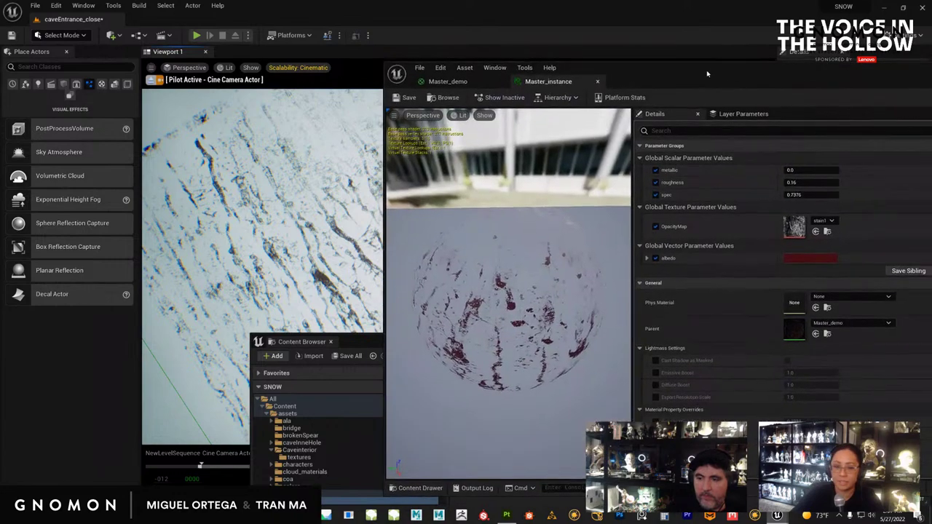
pyautogui.doubleClick(820, 261)
pyautogui.moveTo(755, 339); pyautogui.dragTo(756, 368)
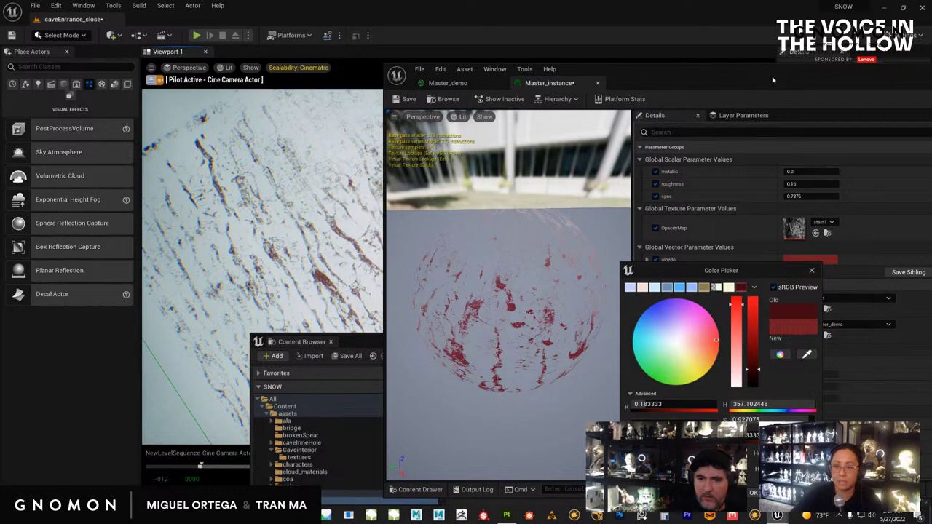
pyautogui.moveTo(770, 74); pyautogui.dragTo(670, 61)
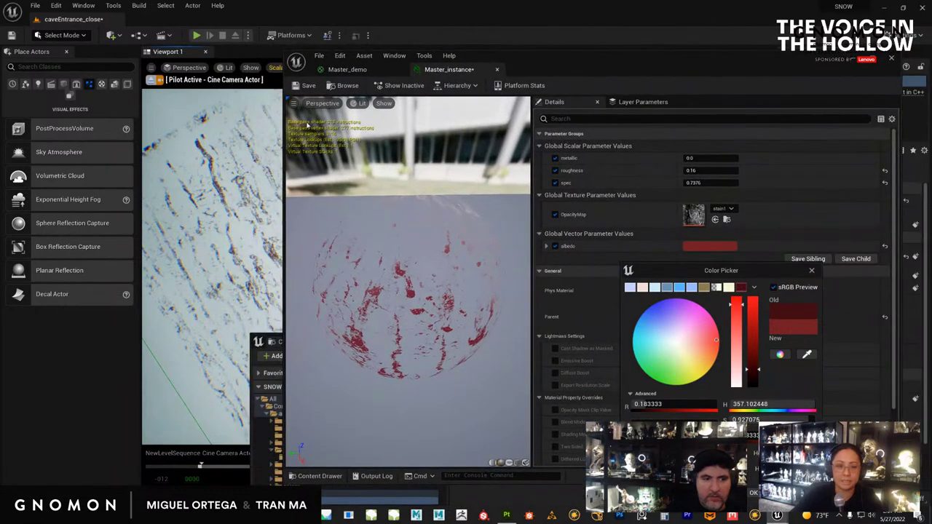
# Return to the Master_demo graph, select its OpacityMap node, and open the decal_master material from the assets/Caveinterior folder.
pyautogui.click(349, 71)
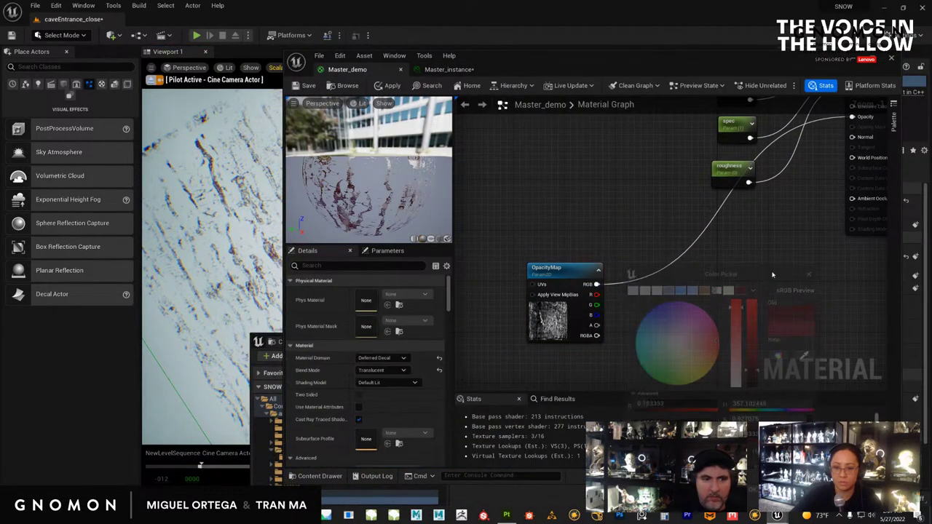
pyautogui.click(545, 268)
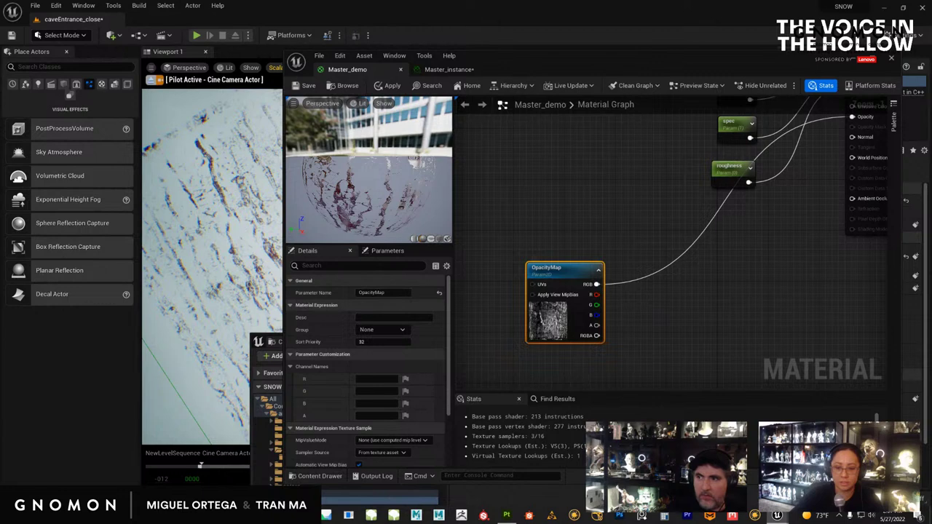
pyautogui.hotkey('ctrl', 'b')
pyautogui.moveTo(544, 343); pyautogui.dragTo(631, 145)
pyautogui.click(383, 250)
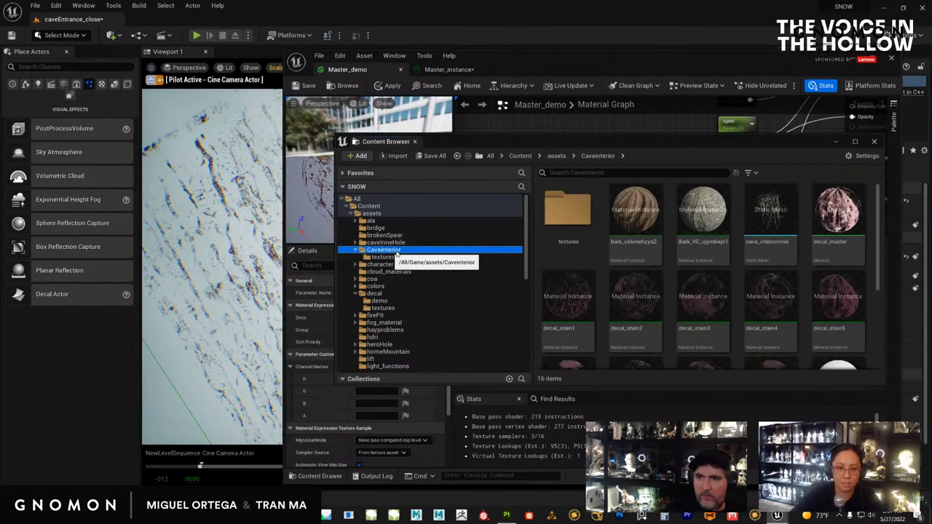
pyautogui.click(575, 219)
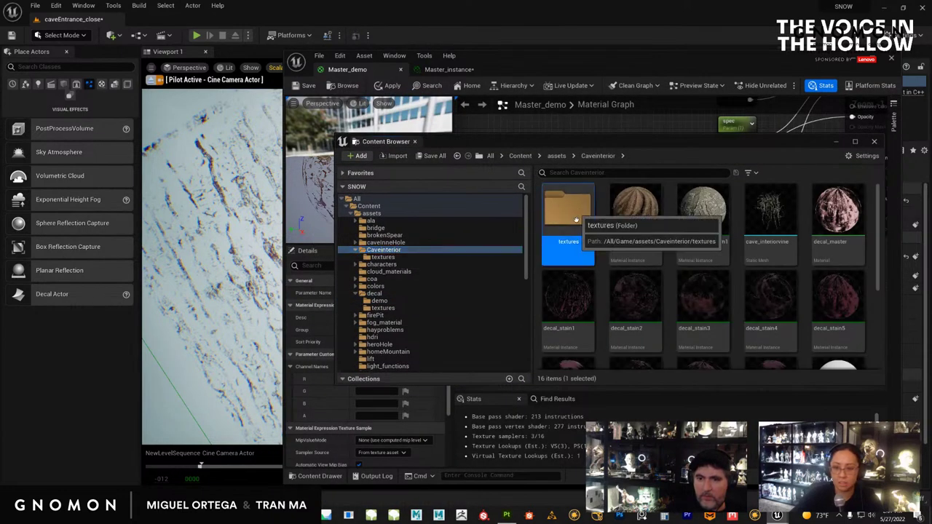
pyautogui.rightClick(838, 238)
pyautogui.doubleClick(840, 220)
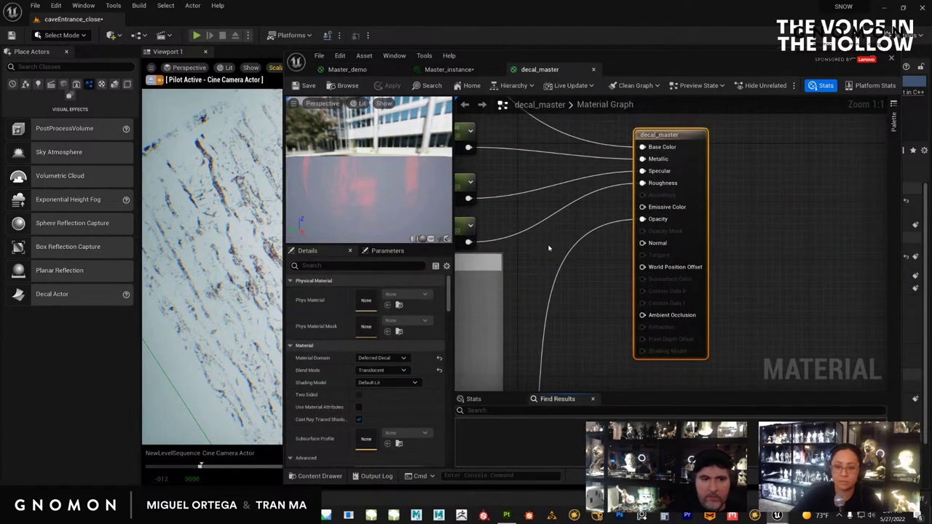
# Examine the decal_master graph layout and the albedo group's brightness, contrast and tint nodes.
pyautogui.scroll(-3, 550, 249)
pyautogui.moveTo(550, 314); pyautogui.dragTo(715, 328, button='right')
pyautogui.scroll(-4, 659, 310)
pyautogui.scroll(2, 624, 281)
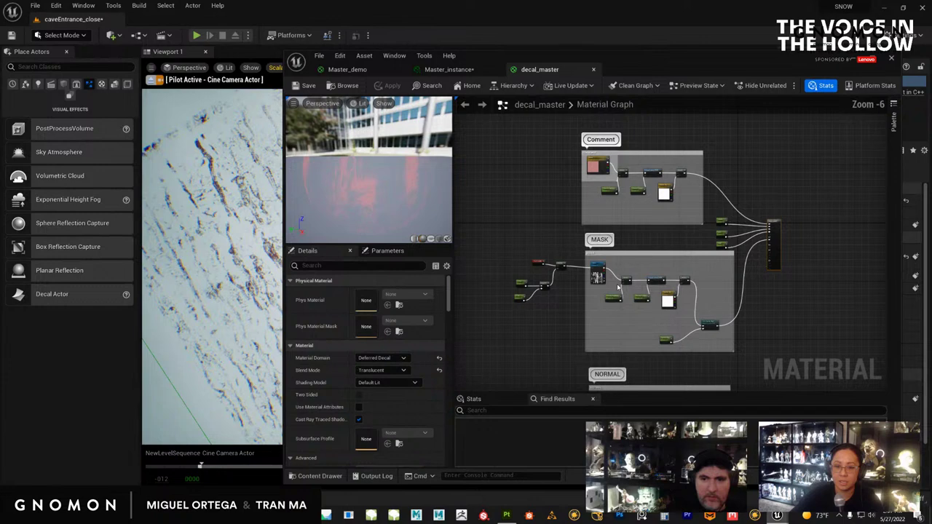
pyautogui.moveTo(639, 204); pyautogui.dragTo(633, 145, button='right')
pyautogui.moveTo(635, 186); pyautogui.dragTo(587, 299, button='right')
pyautogui.scroll(2, 604, 226)
pyautogui.moveTo(472, 143); pyautogui.dragTo(727, 274)
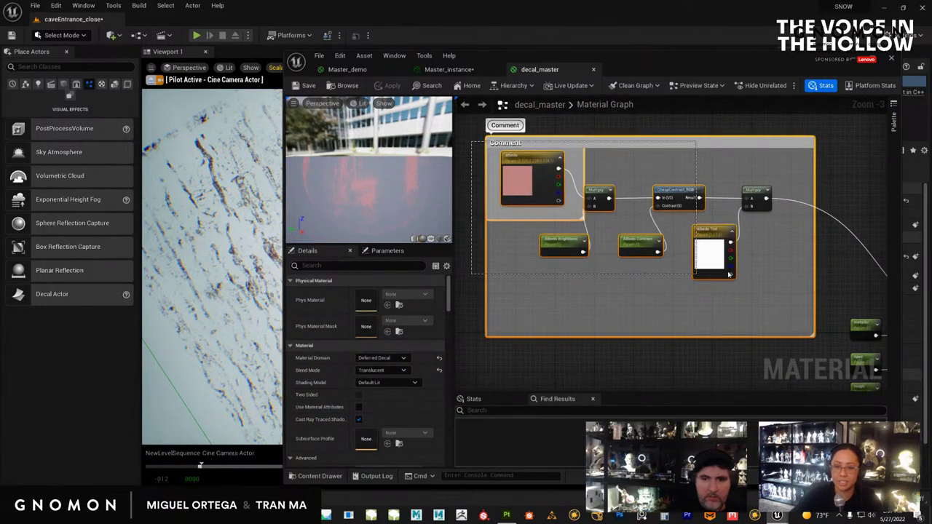
pyautogui.moveTo(781, 306); pyautogui.dragTo(781, 306)
pyautogui.scroll(2, 729, 293)
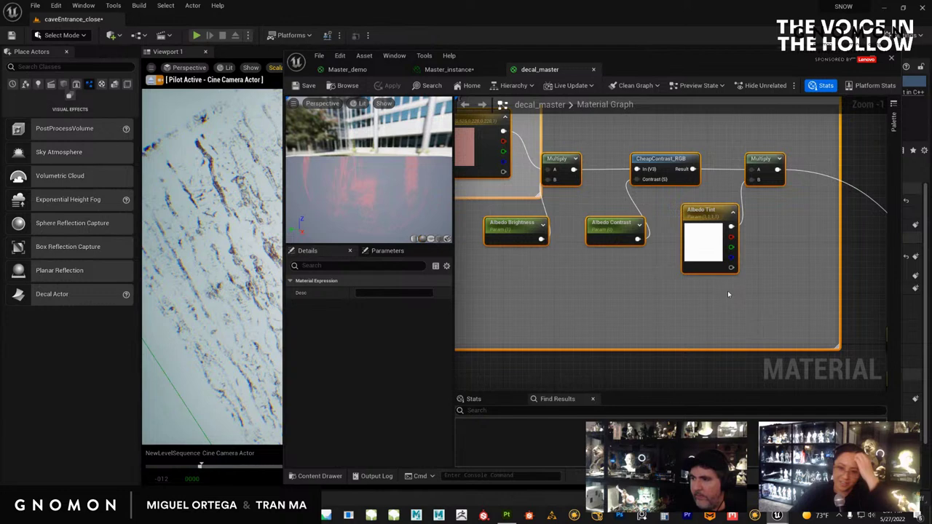
pyautogui.scroll(-3, 690, 303)
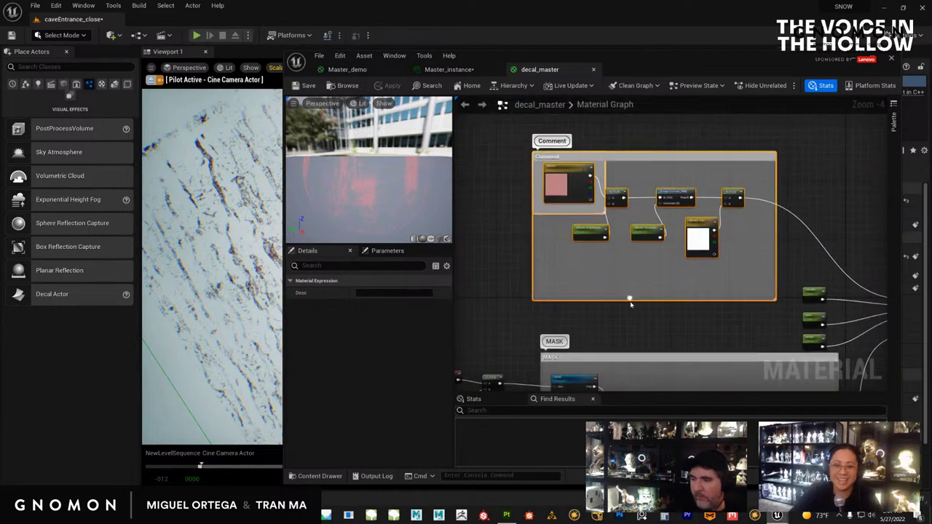
# Select the albedo colour parameter in decal_master and nudge it slightly downward within its comment box.
pyautogui.scroll(2, 619, 309)
pyautogui.click(553, 173)
pyautogui.scroll(1, 627, 258)
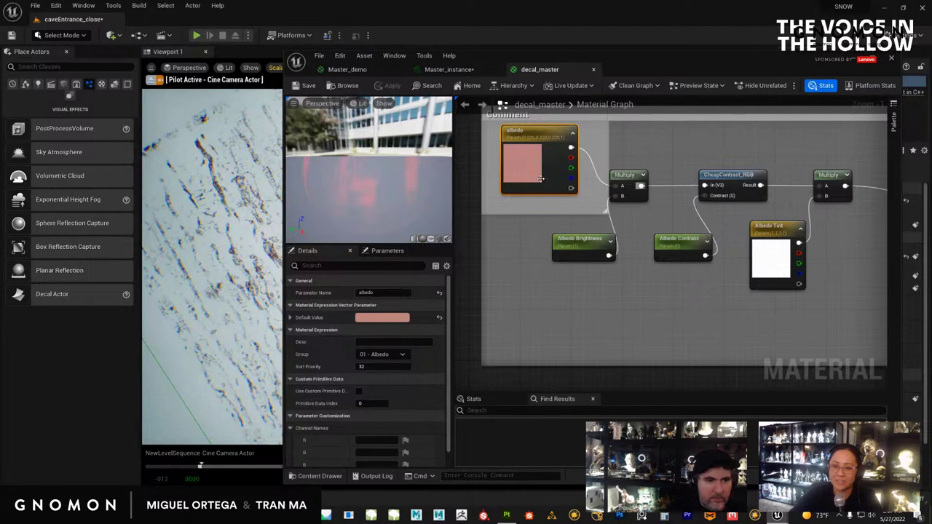
pyautogui.moveTo(527, 180); pyautogui.dragTo(519, 186)
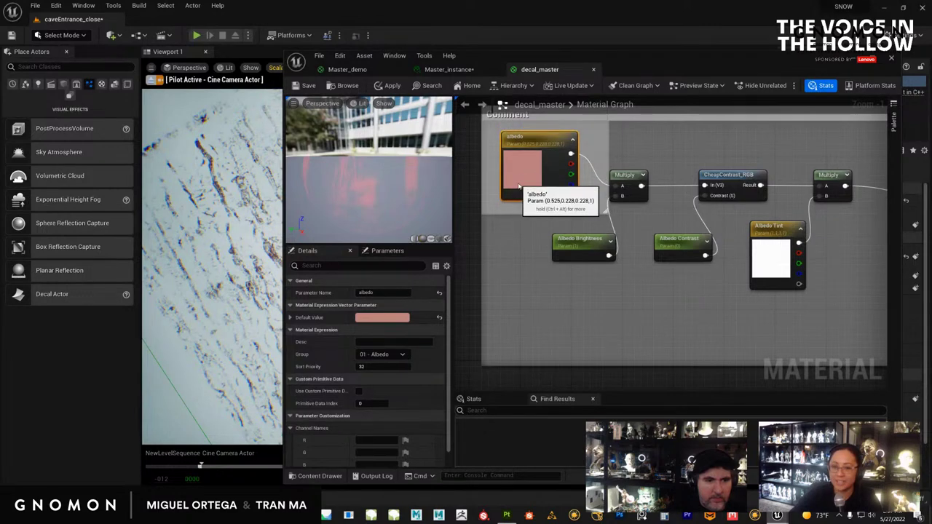
# Tidy the MASK group by nudging the first Multiply and CheapContrast_RGB upward and moving Opacity Contrast closer to Opacity Brightness.
pyautogui.moveTo(564, 300); pyautogui.dragTo(600, 170, button='right')
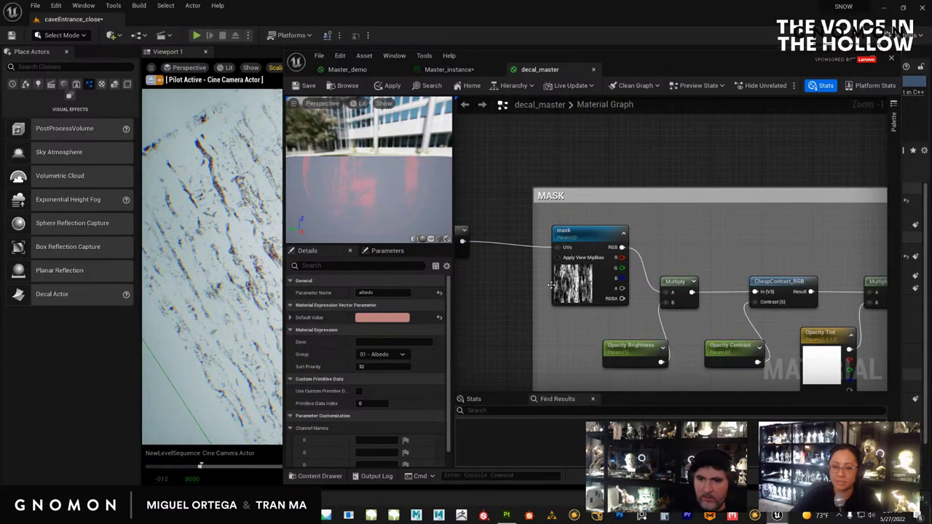
pyautogui.scroll(-2, 551, 285)
pyautogui.moveTo(609, 264); pyautogui.dragTo(520, 262, button='right')
pyautogui.scroll(-1, 524, 266)
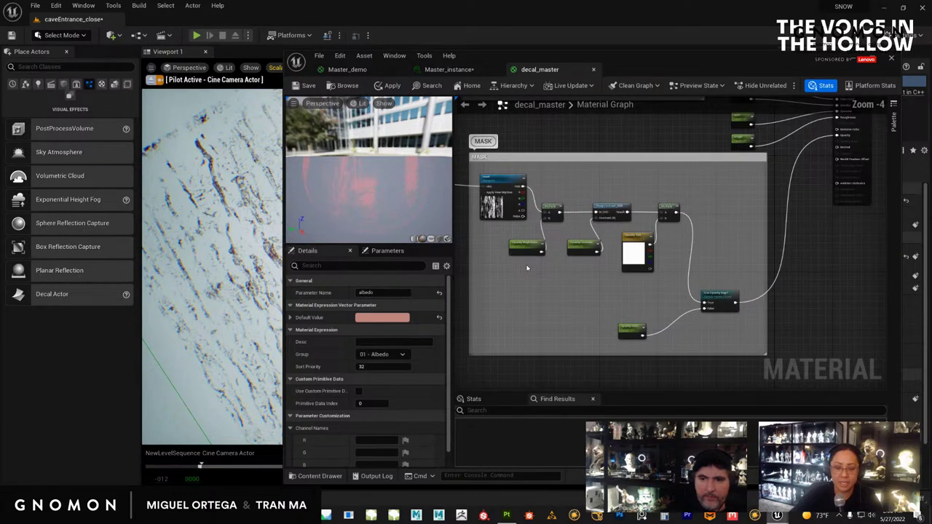
pyautogui.scroll(5, 527, 268)
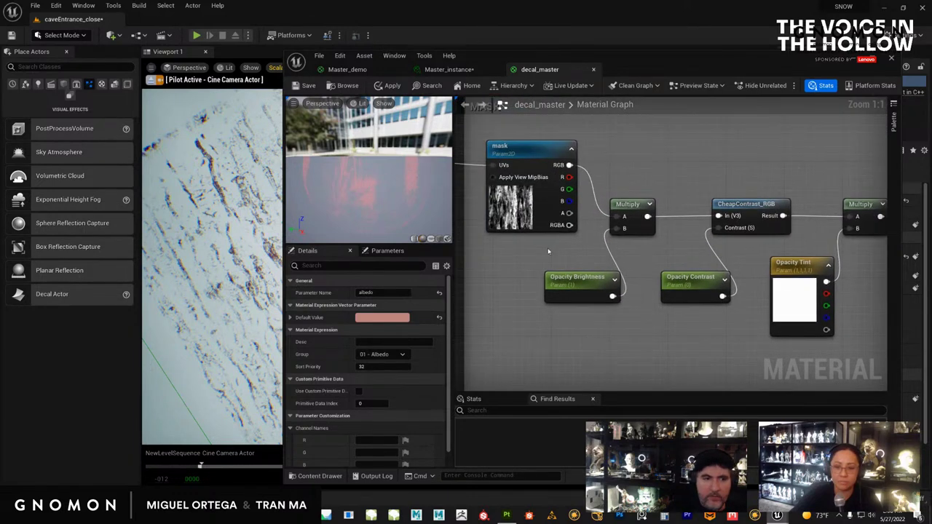
pyautogui.moveTo(548, 251); pyautogui.dragTo(530, 255, button='right')
pyautogui.click(545, 285)
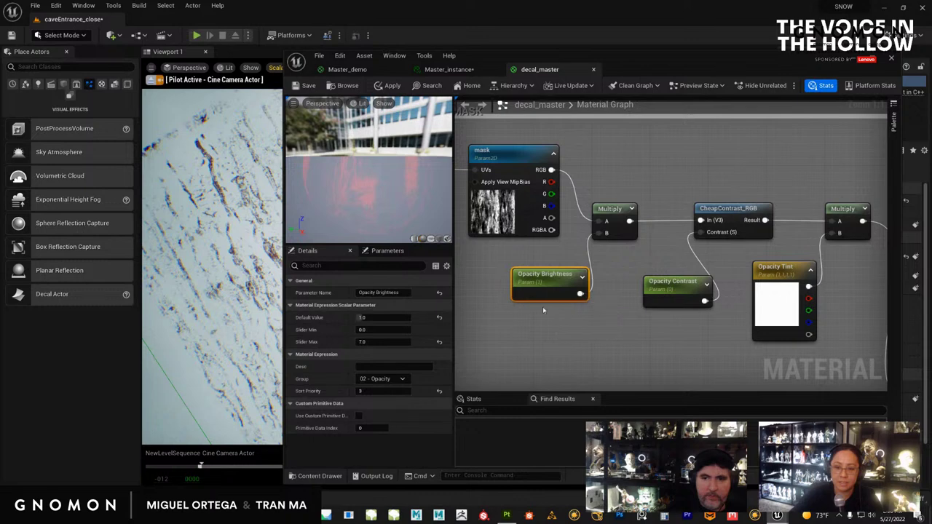
pyautogui.moveTo(611, 217); pyautogui.dragTo(618, 209)
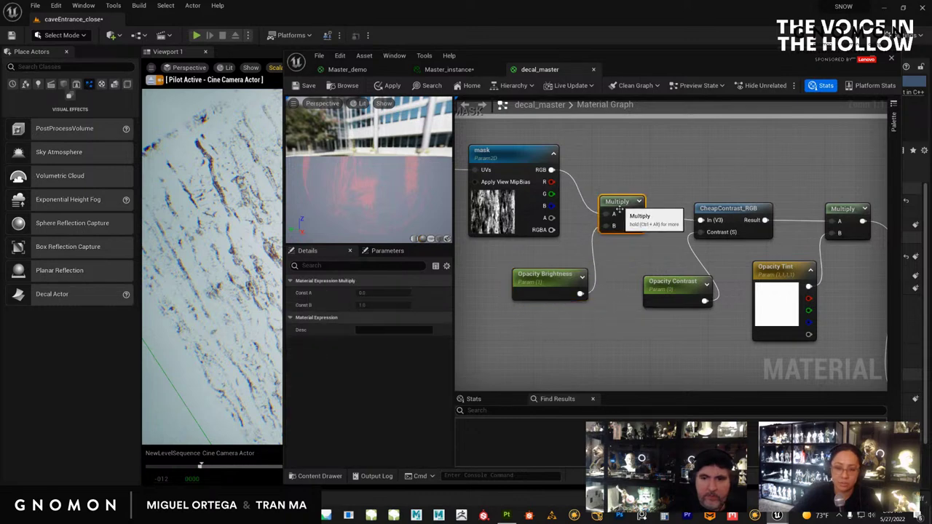
pyautogui.moveTo(727, 218); pyautogui.dragTo(728, 211)
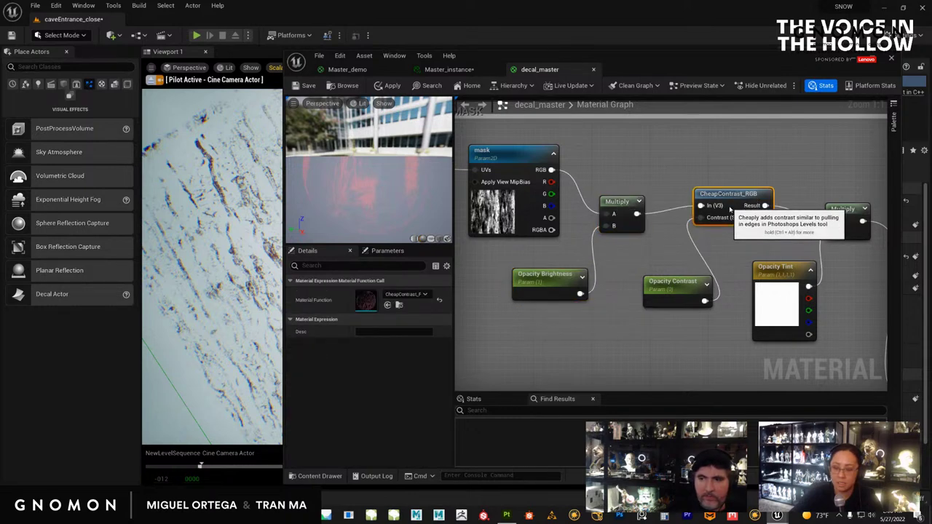
pyautogui.moveTo(690, 288); pyautogui.dragTo(667, 280)
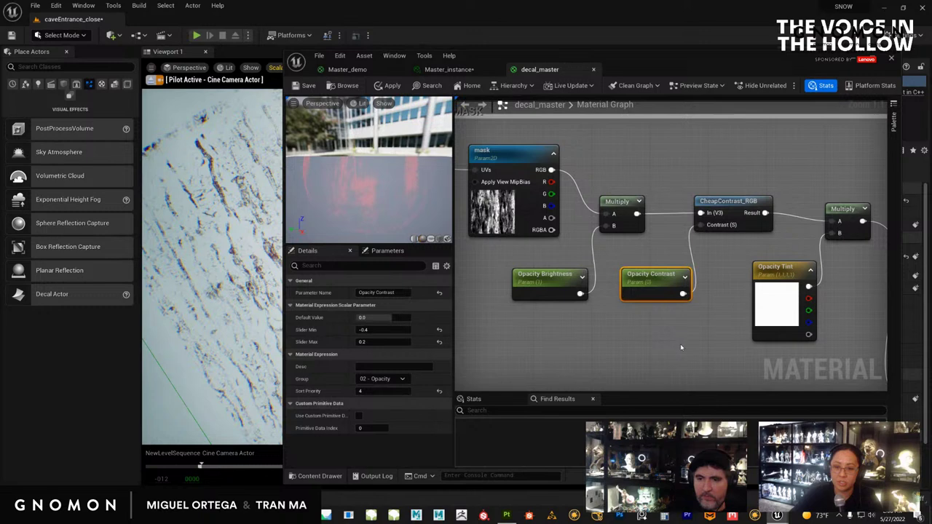
# Shift the Opacity Tint node closer to Opacity Contrast and raise the second Multiply level with CheapContrast_RGB.
pyautogui.moveTo(680, 345); pyautogui.dragTo(537, 335, button='right')
pyautogui.moveTo(608, 251); pyautogui.dragTo(593, 252)
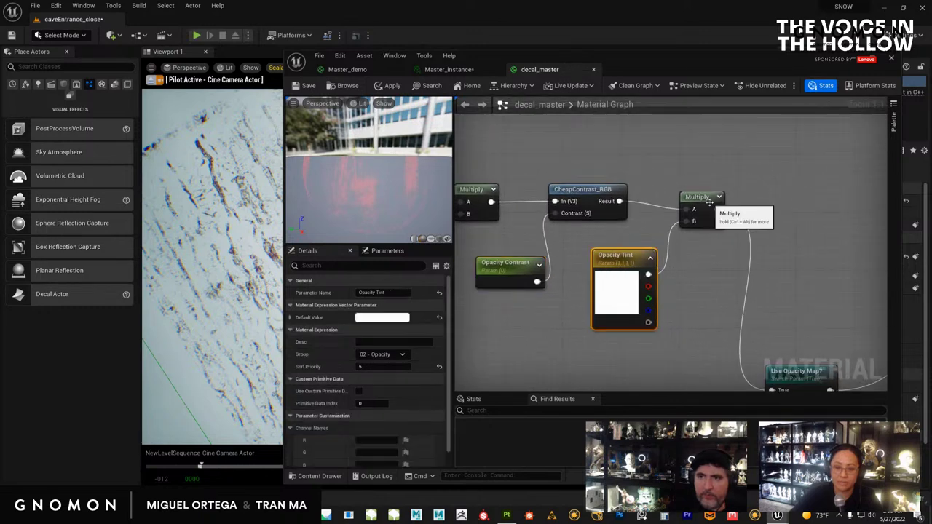
pyautogui.moveTo(704, 209); pyautogui.dragTo(705, 201)
pyautogui.moveTo(695, 286); pyautogui.dragTo(804, 259, button='right')
pyautogui.click(729, 232)
pyautogui.scroll(-2, 615, 288)
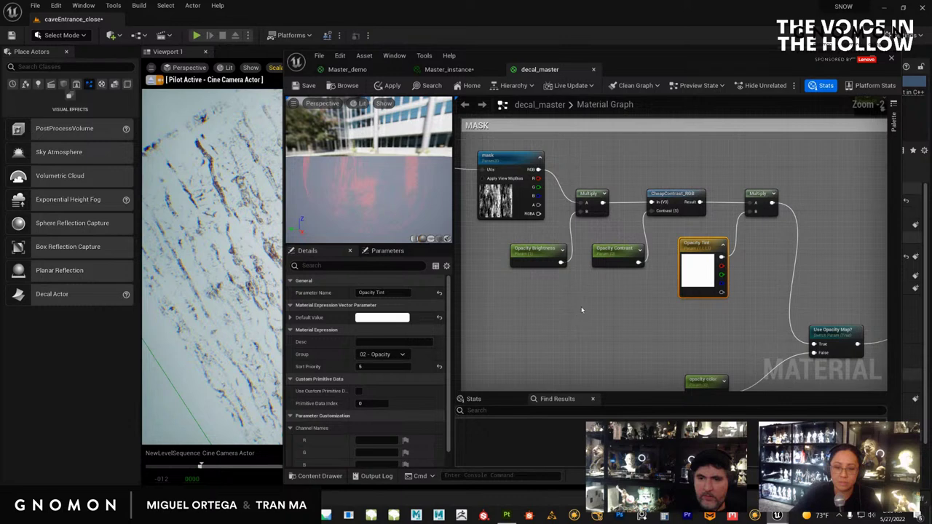
# Raise the Use Opacity Map? switch in the MASK group and nudge the opacity color parameter feeding its False input.
pyautogui.moveTo(581, 310); pyautogui.dragTo(489, 256, button='right')
pyautogui.moveTo(751, 281); pyautogui.dragTo(770, 227)
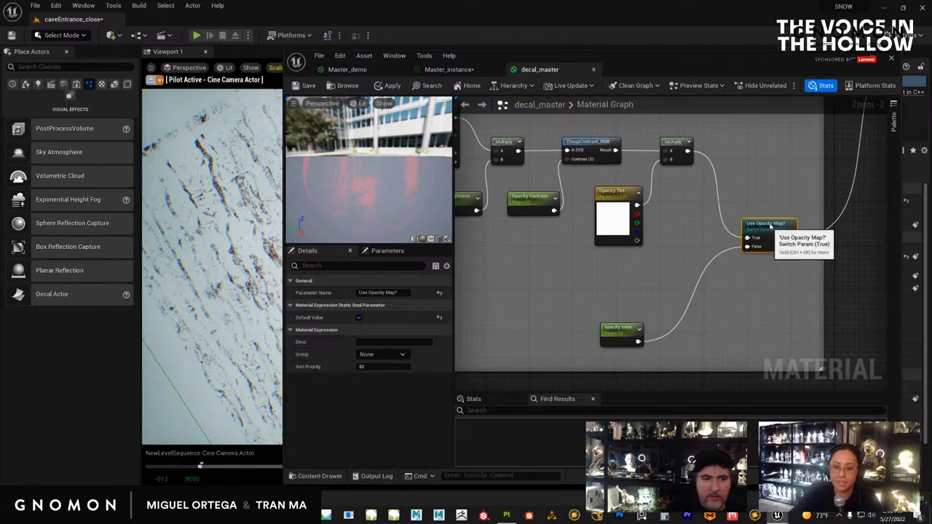
pyautogui.scroll(2, 737, 243)
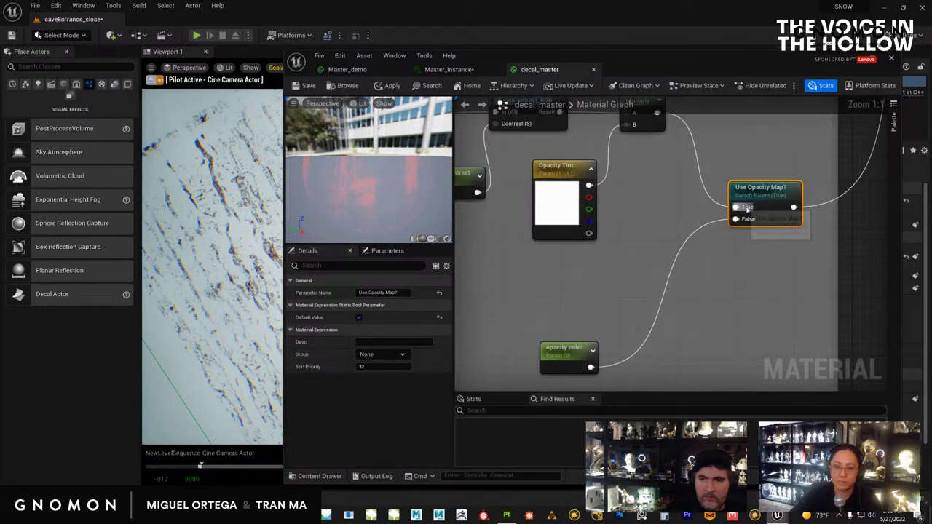
pyautogui.moveTo(572, 305); pyautogui.dragTo(592, 300, button='right')
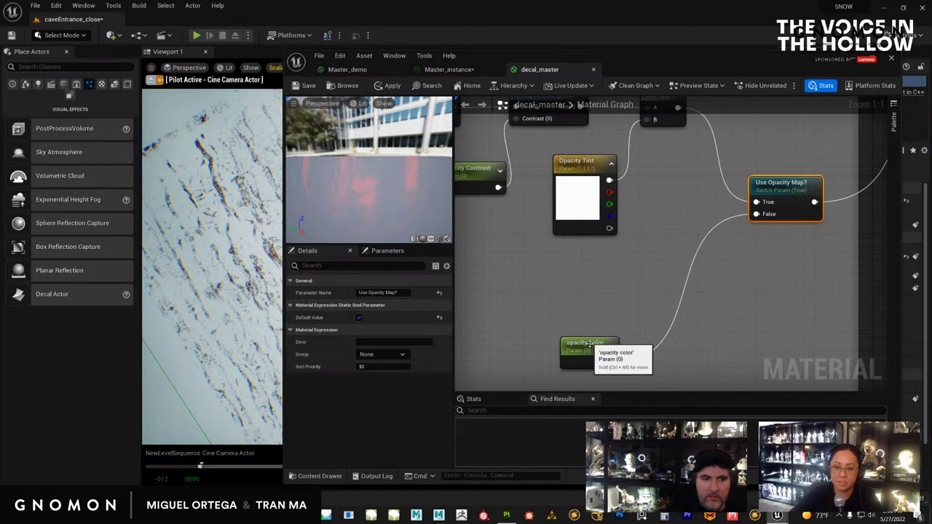
pyautogui.moveTo(583, 346); pyautogui.dragTo(597, 331)
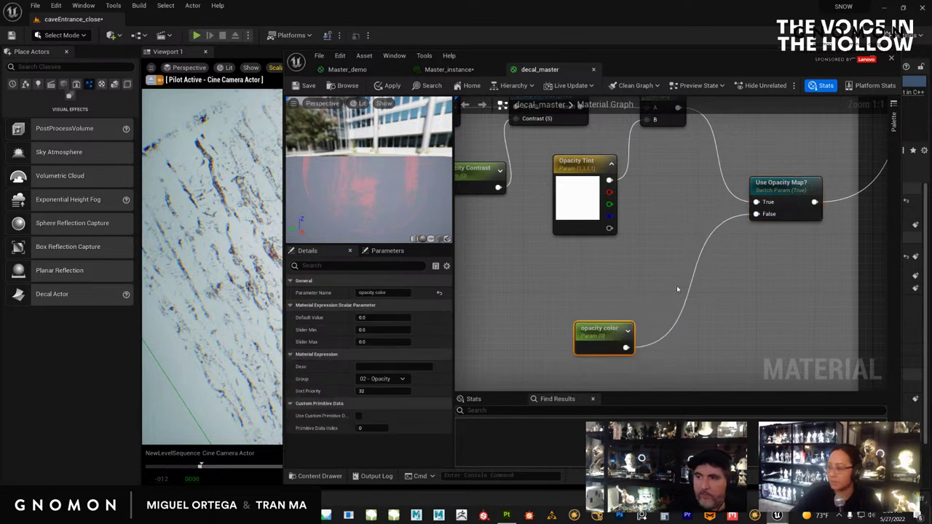
pyautogui.scroll(-5, 724, 267)
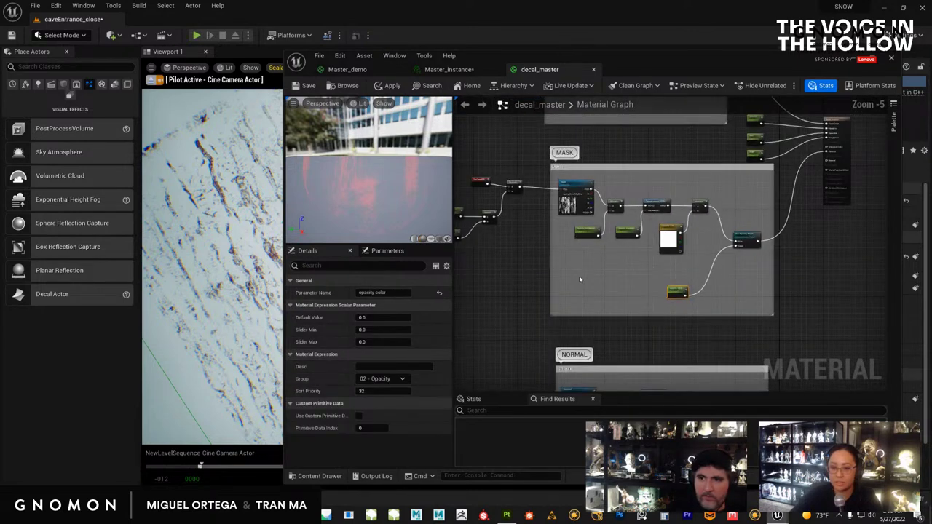
# Copy the brightness, contrast, tint, switch and opacity color nodes following the texture sample in the MASK group of decal_master.
pyautogui.moveTo(579, 279); pyautogui.dragTo(590, 294, button='right')
pyautogui.moveTo(539, 277); pyautogui.dragTo(576, 280, button='right')
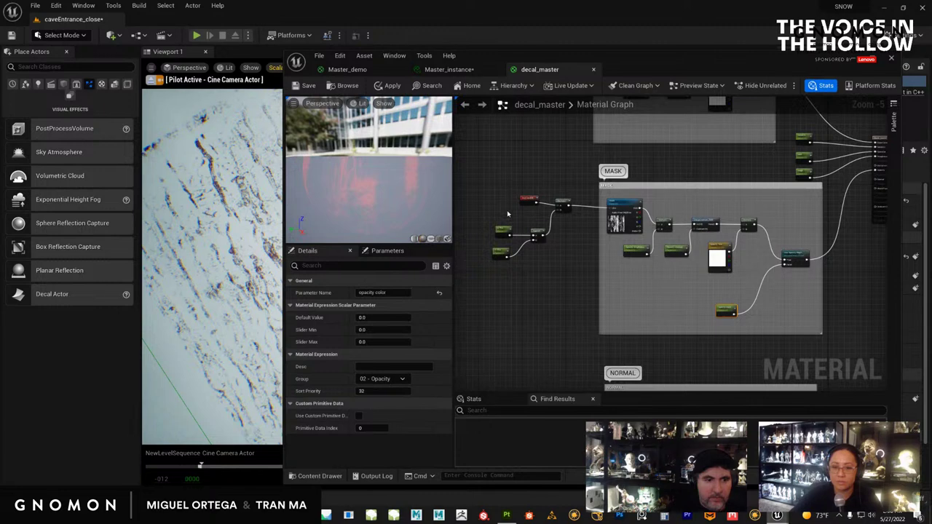
pyautogui.click(561, 264)
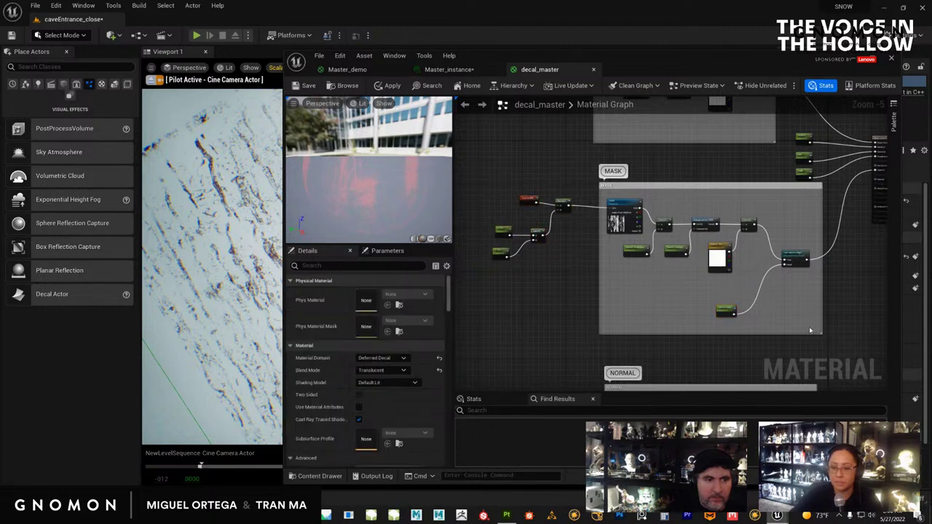
pyautogui.moveTo(639, 216); pyautogui.dragTo(657, 216)
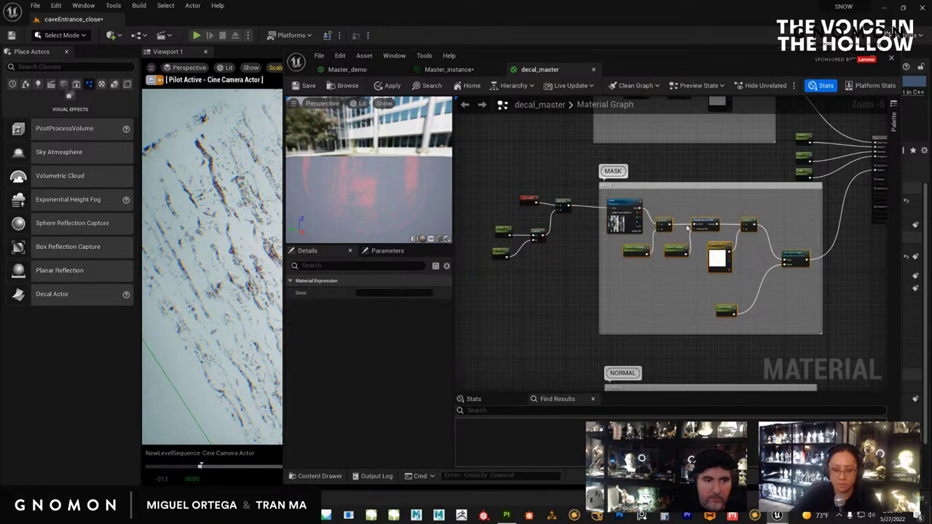
# In Master_demo, move the OpacityMap node aside and paste the copied mask nodes beside it.
pyautogui.click(346, 69)
pyautogui.scroll(-3, 665, 243)
pyautogui.moveTo(654, 294); pyautogui.dragTo(671, 269, button='right')
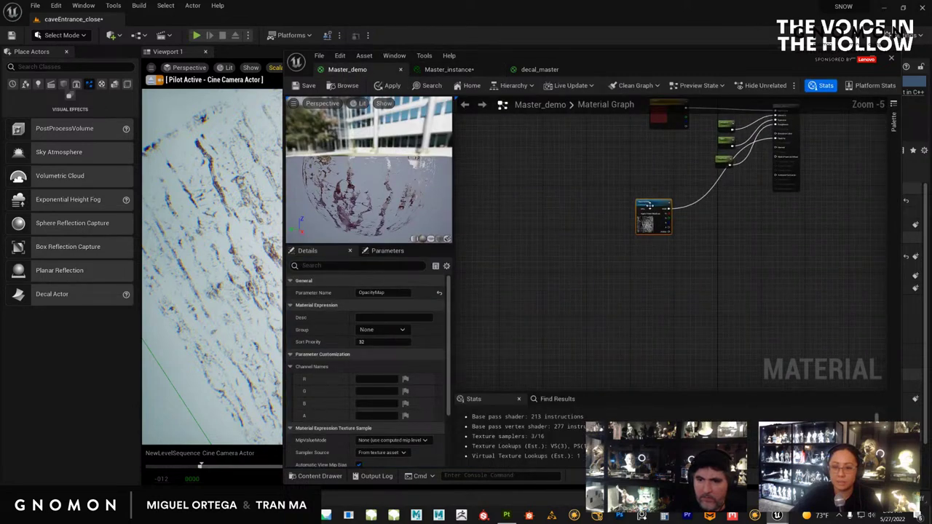
pyautogui.moveTo(659, 206); pyautogui.dragTo(540, 233)
pyautogui.click(604, 284)
pyautogui.hotkey('ctrl', 'v')
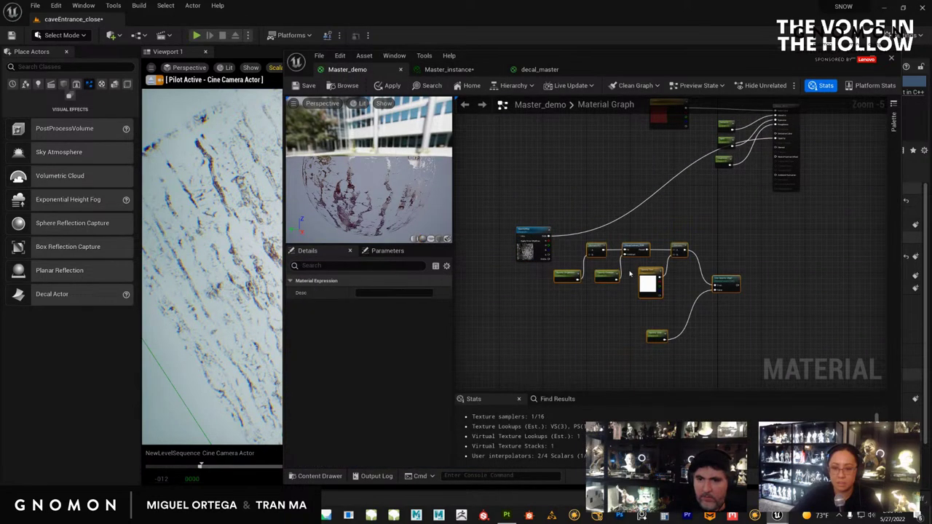
# Wrap the pasted nodes in a comment titled "Opacity", then move and enlarge it to enclose the OpacityMap node.
pyautogui.scroll(1, 630, 271)
pyautogui.moveTo(576, 296); pyautogui.dragTo(587, 265, button='right')
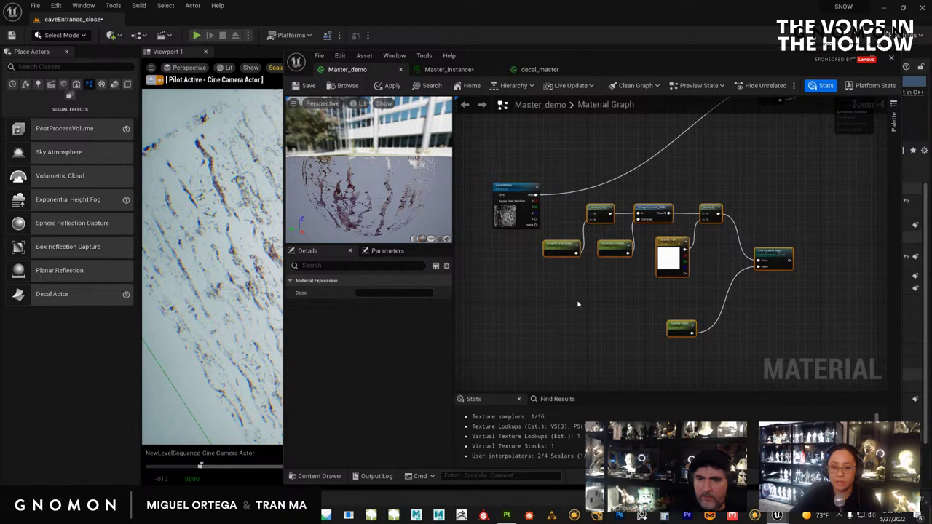
pyautogui.press('c')
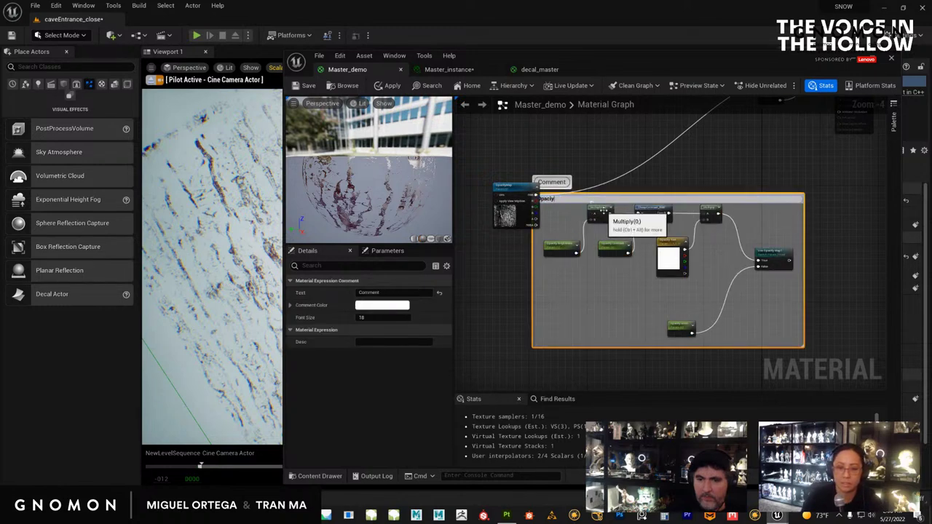
pyautogui.press('Return')
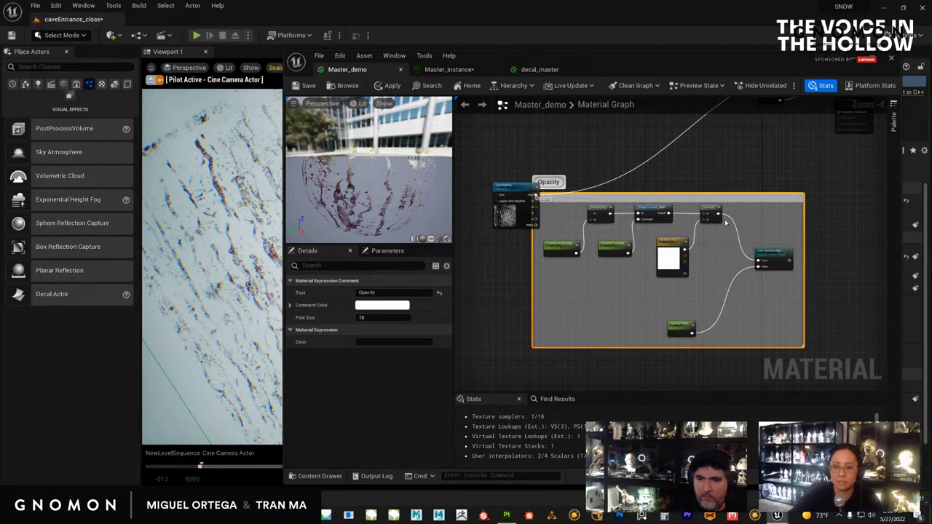
pyautogui.moveTo(711, 205); pyautogui.dragTo(642, 175)
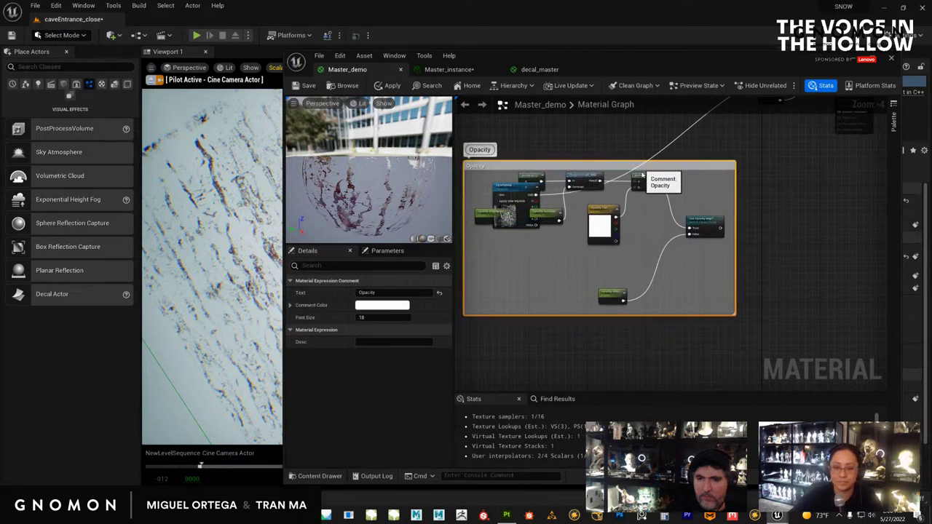
pyautogui.moveTo(735, 316); pyautogui.dragTo(887, 375)
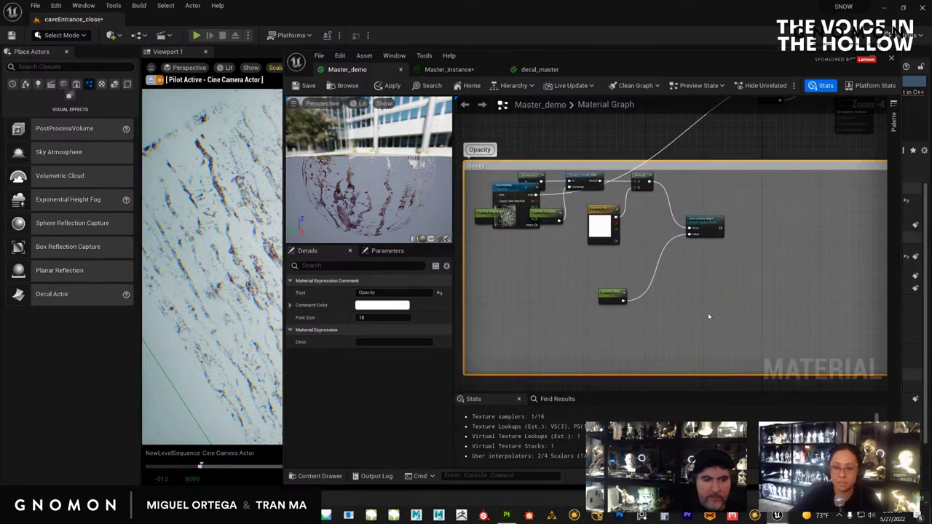
# Space out the nodes inside the Opacity comment and connect OpacityMap's RGB output to the first Multiply's A input.
pyautogui.moveTo(793, 328); pyautogui.dragTo(529, 176)
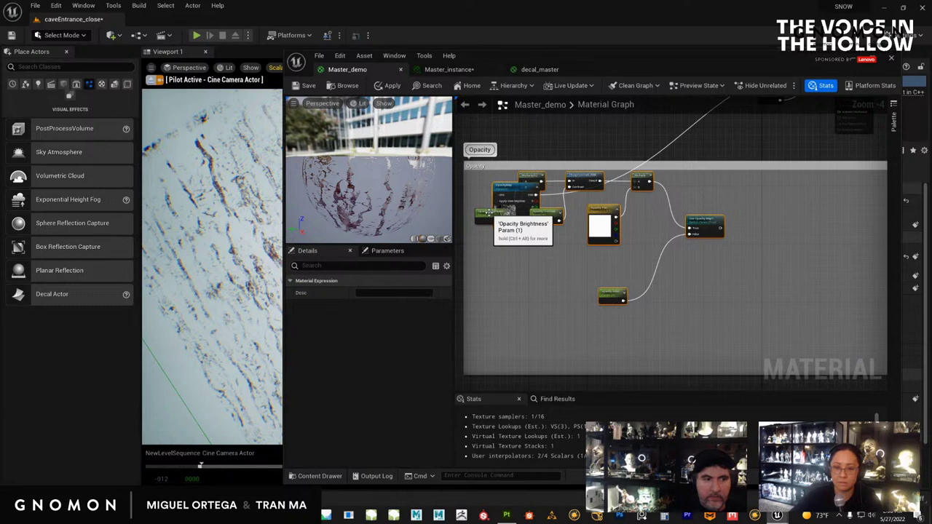
pyautogui.moveTo(556, 210); pyautogui.dragTo(635, 251)
pyautogui.click(581, 200)
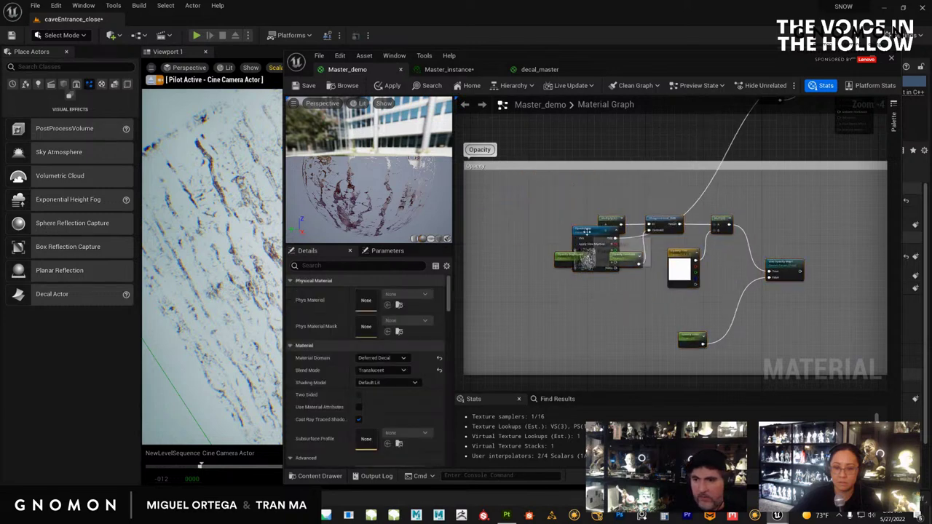
pyautogui.moveTo(587, 230)
pyautogui.mouseDown()
pyautogui.moveTo(511, 197)
pyautogui.moveTo(601, 225)
pyautogui.mouseUp()
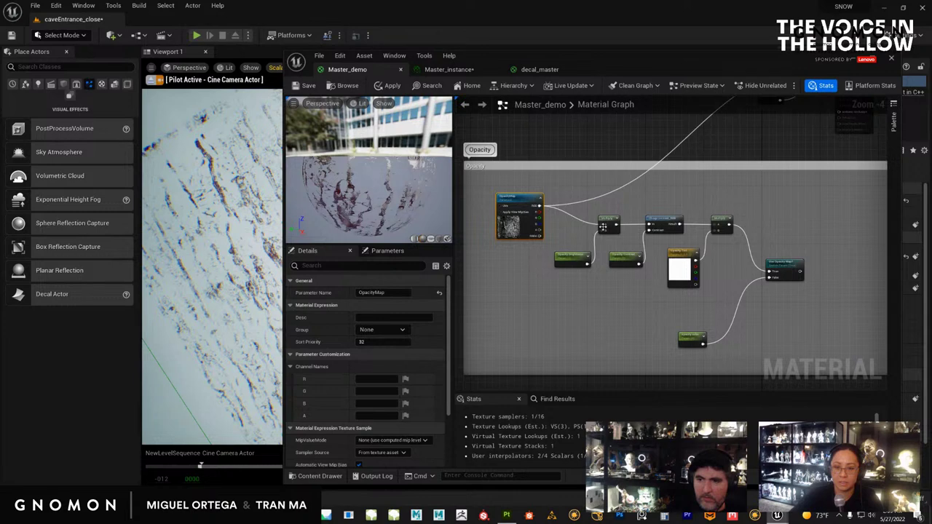
# Assign the OpacityMap parameter to the "02 - Opacity" group, matching the Opacity Brightness parameter.
pyautogui.scroll(4, 588, 280)
pyautogui.scroll(-3, 580, 278)
pyautogui.click(560, 248)
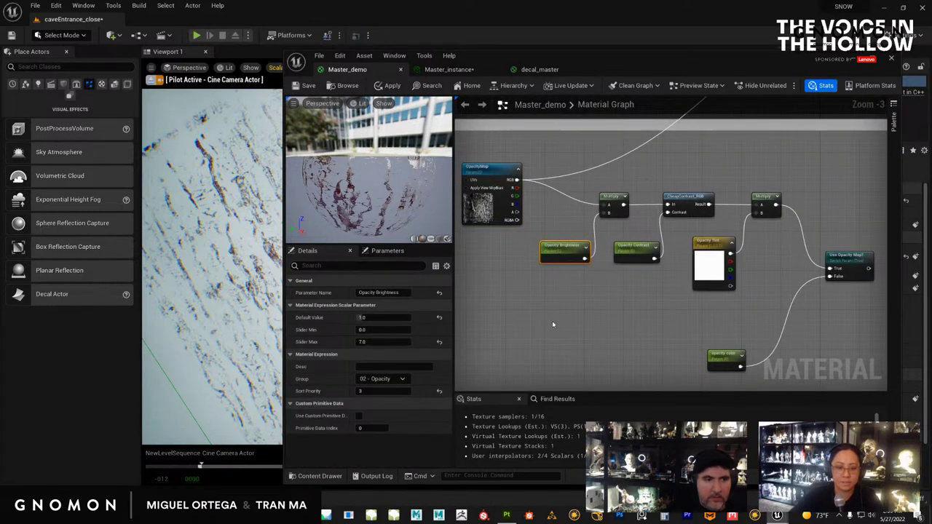
pyautogui.scroll(3, 525, 197)
pyautogui.click(525, 196)
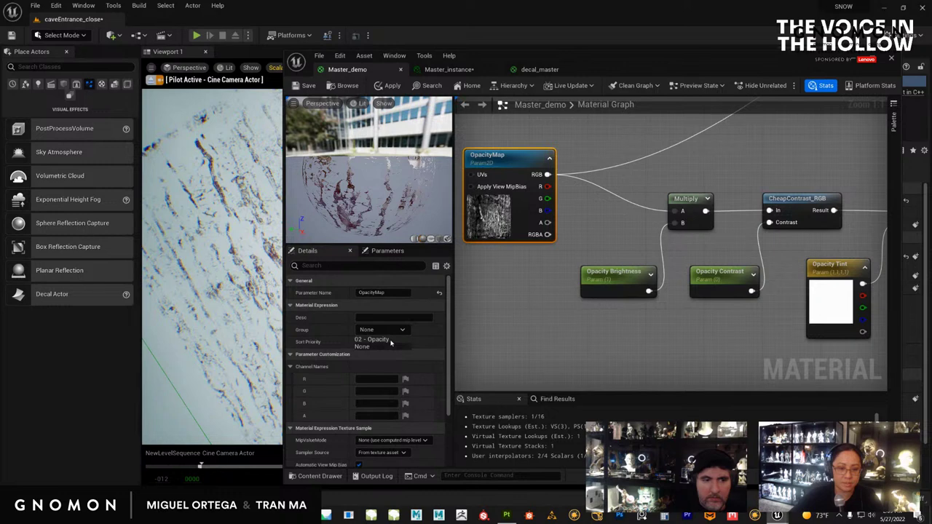
pyautogui.click(390, 340)
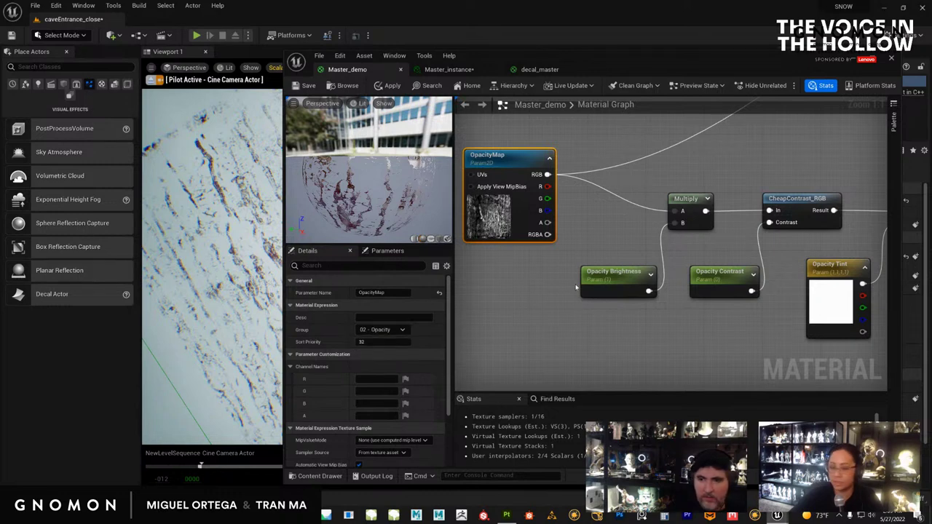
# Review the group and sort priority settings of the Opacity Brightness, Opacity Contrast, Opacity Tint and OpacityMap parameters.
pyautogui.click(449, 70)
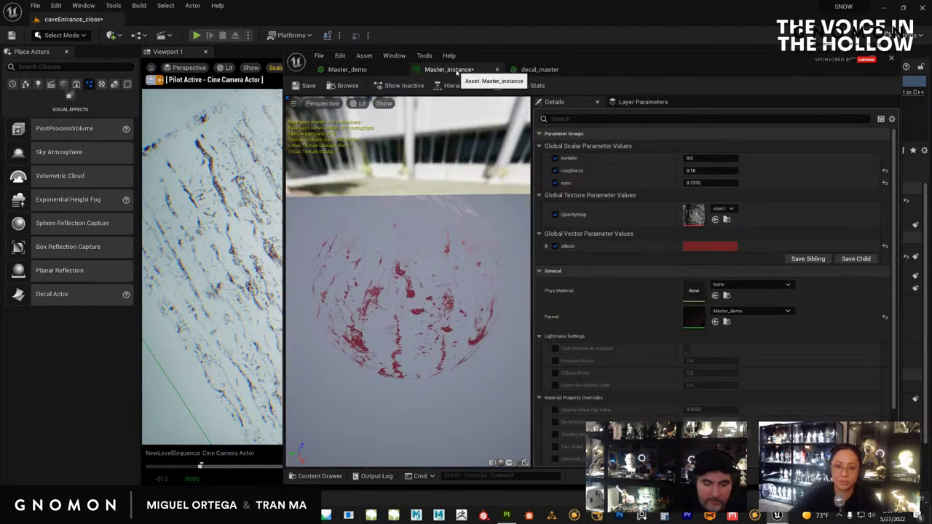
pyautogui.click(348, 70)
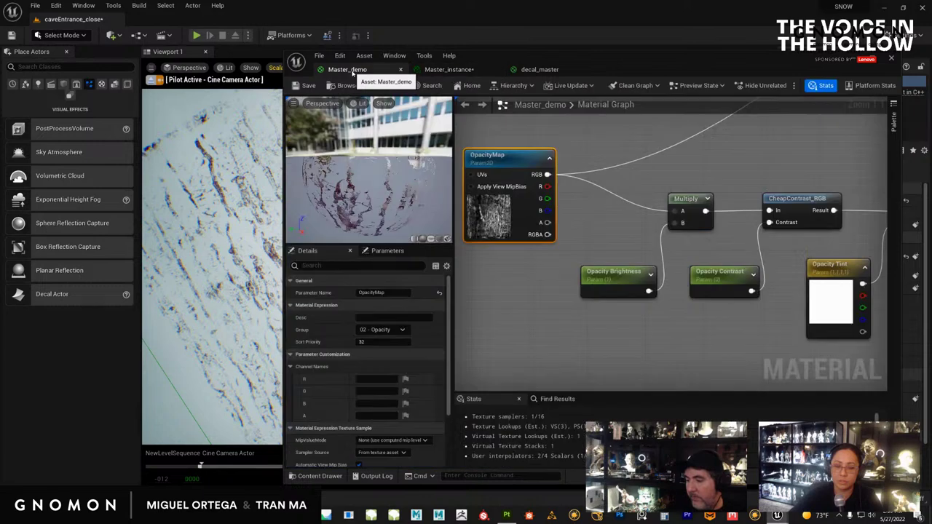
pyautogui.click(617, 278)
pyautogui.moveTo(617, 278); pyautogui.dragTo(595, 279)
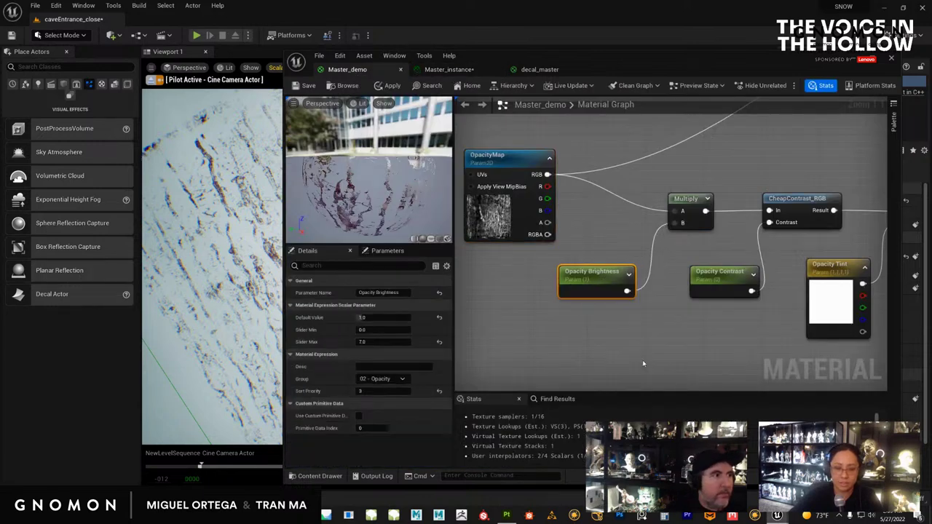
pyautogui.moveTo(642, 360); pyautogui.dragTo(572, 330, button='right')
pyautogui.click(649, 259)
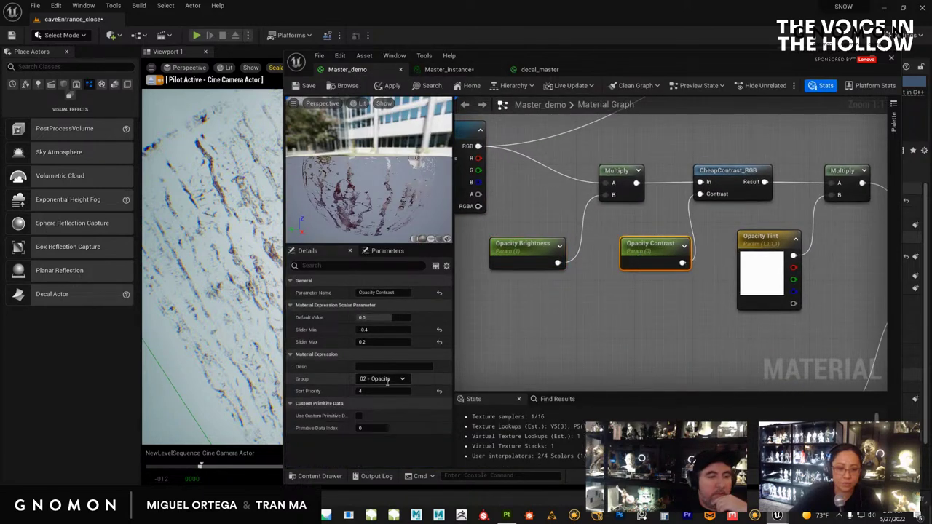
pyautogui.moveTo(652, 358); pyautogui.dragTo(569, 292, button='right')
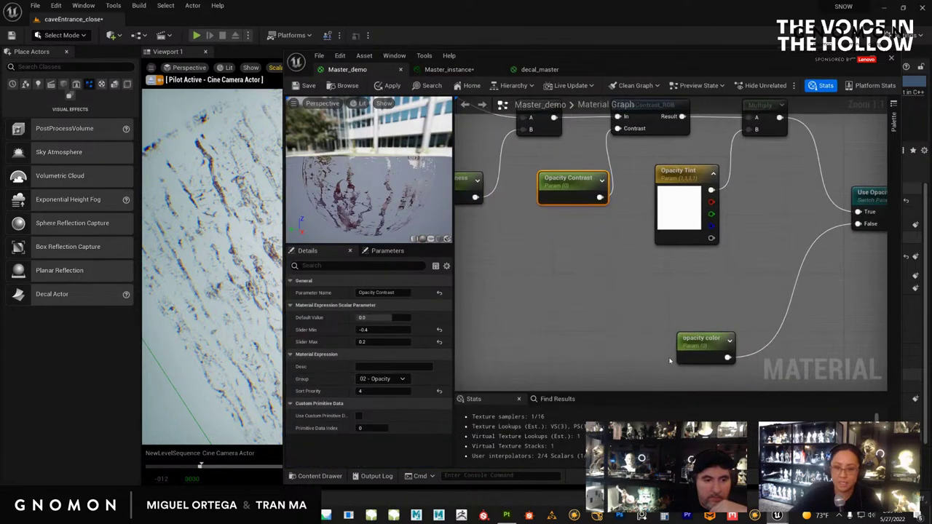
pyautogui.click(691, 208)
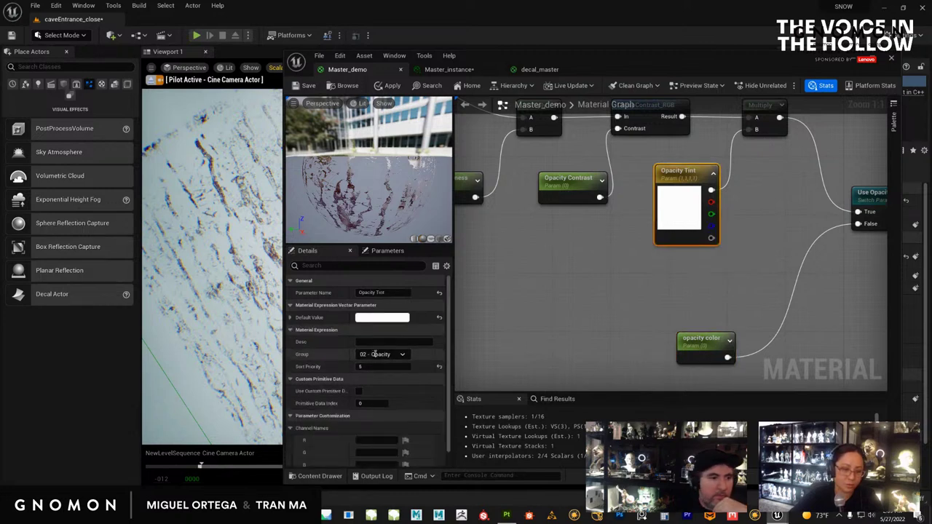
pyautogui.moveTo(521, 232); pyautogui.dragTo(676, 355, button='right')
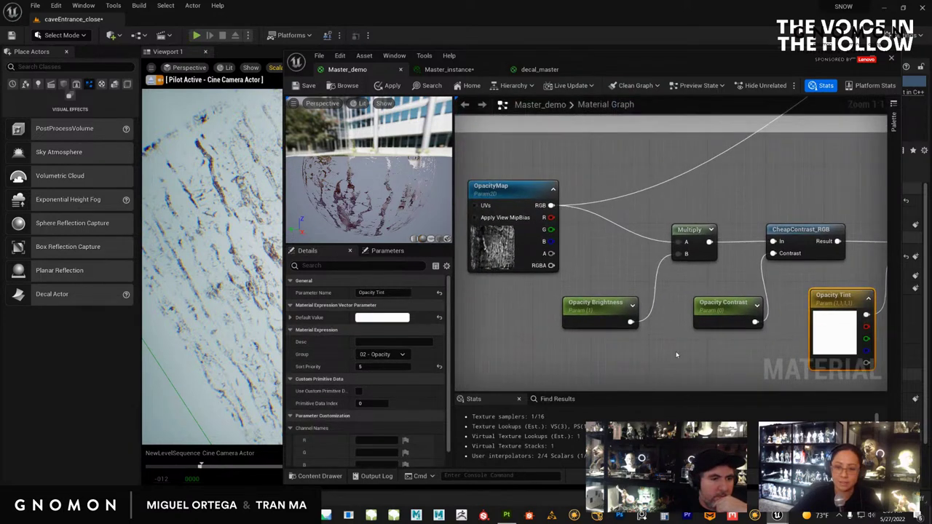
pyautogui.click(604, 312)
pyautogui.moveTo(520, 334); pyautogui.dragTo(561, 338, button='right')
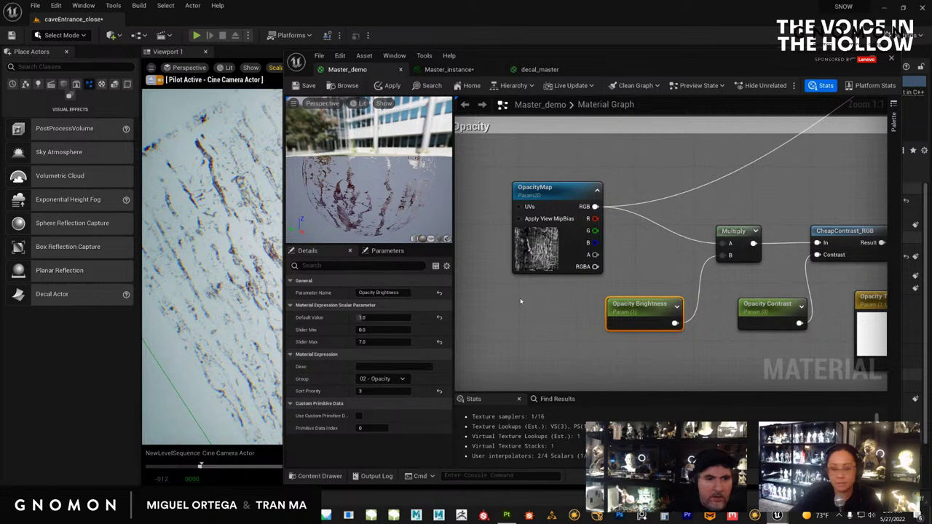
pyautogui.scroll(-2, 538, 295)
pyautogui.click(539, 247)
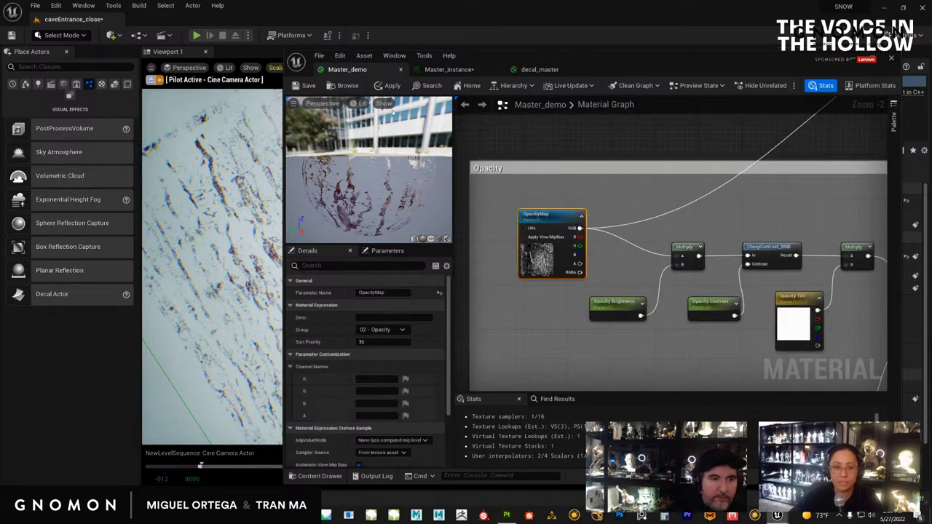
# Save the Master_demo material and check the parameter groups in Master_instance.
pyautogui.click(309, 86)
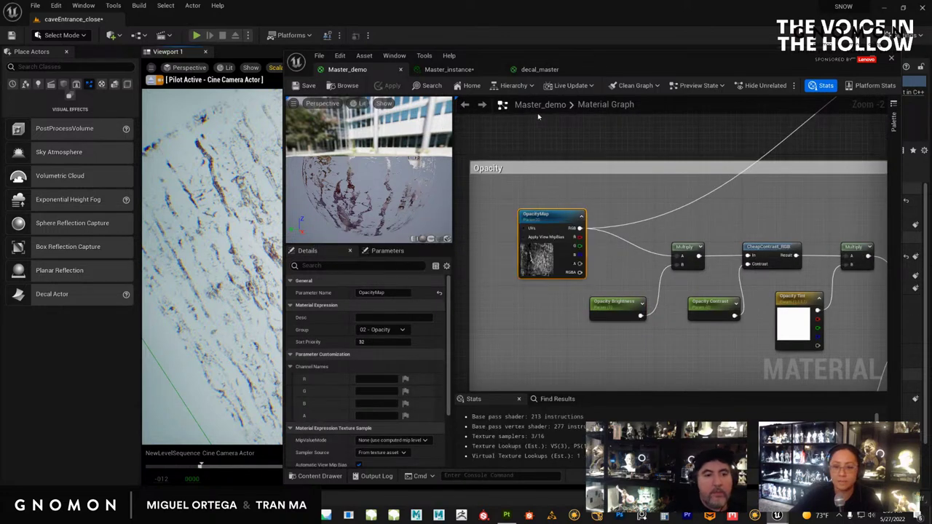
pyautogui.moveTo(574, 153); pyautogui.dragTo(566, 268, button='right')
pyautogui.moveTo(580, 235); pyautogui.dragTo(554, 292, button='right')
pyautogui.click(436, 70)
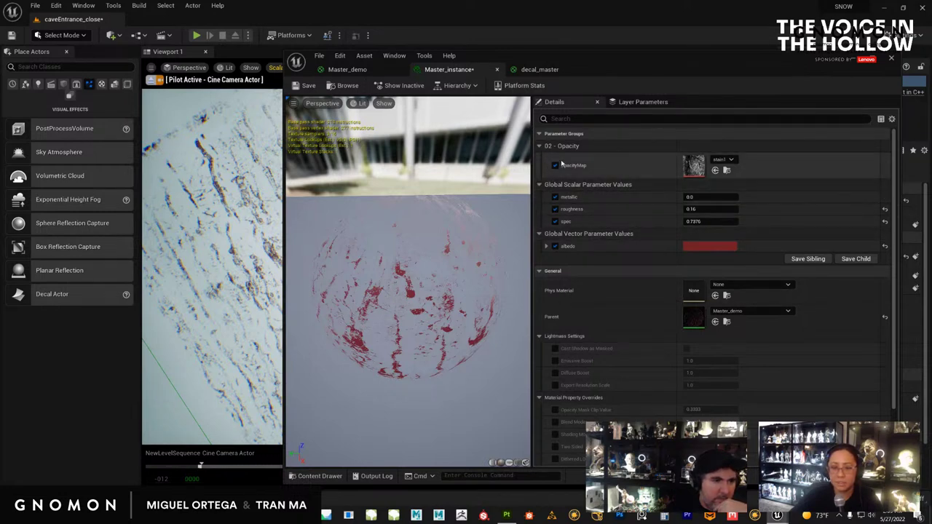
# Compare the opacity parameter nodes in Master_demo with the parameters listed in Master_instance, including the expanded albedo channels.
pyautogui.click(386, 70)
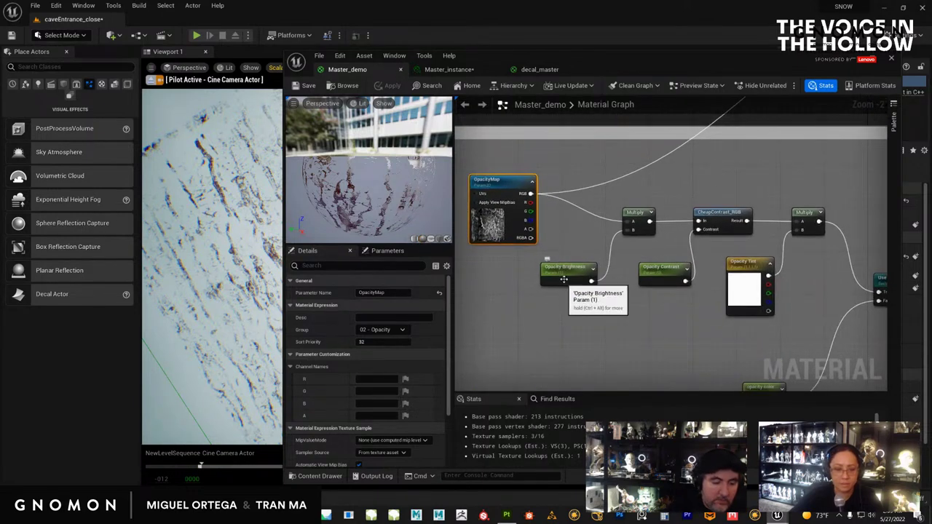
pyautogui.click(564, 279)
pyautogui.moveTo(609, 332); pyautogui.dragTo(556, 306, button='right')
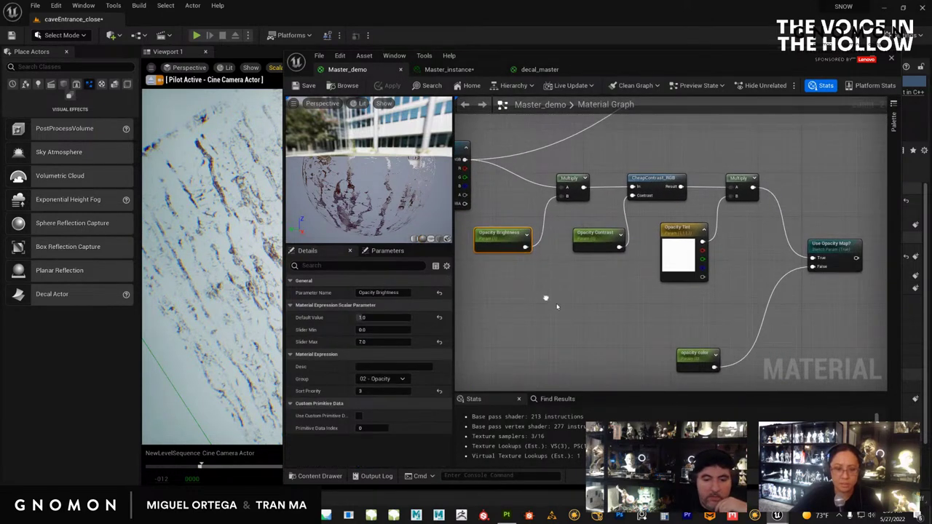
pyautogui.click(444, 70)
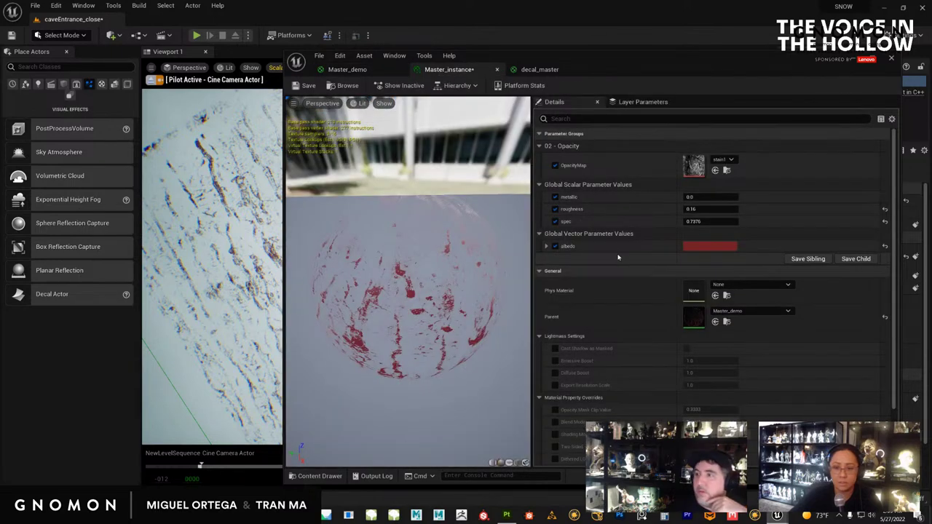
pyautogui.click(546, 247)
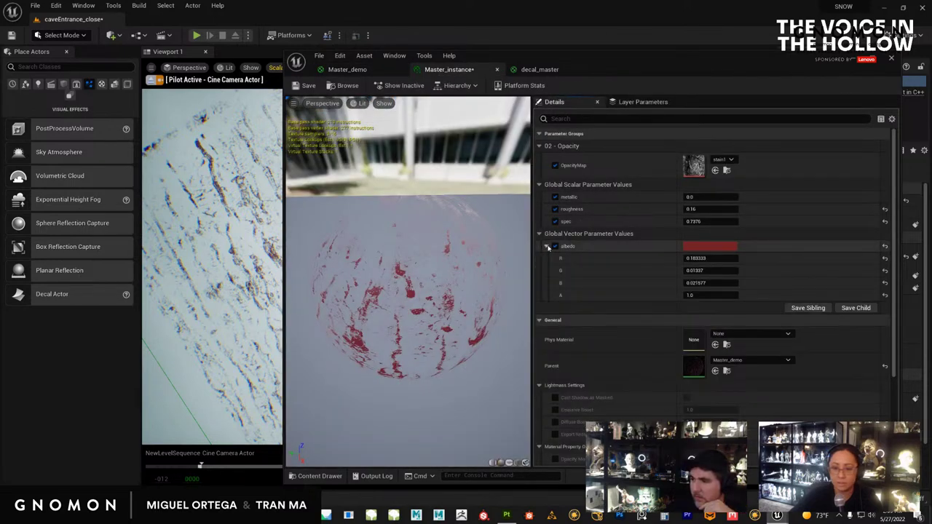
pyautogui.click(346, 69)
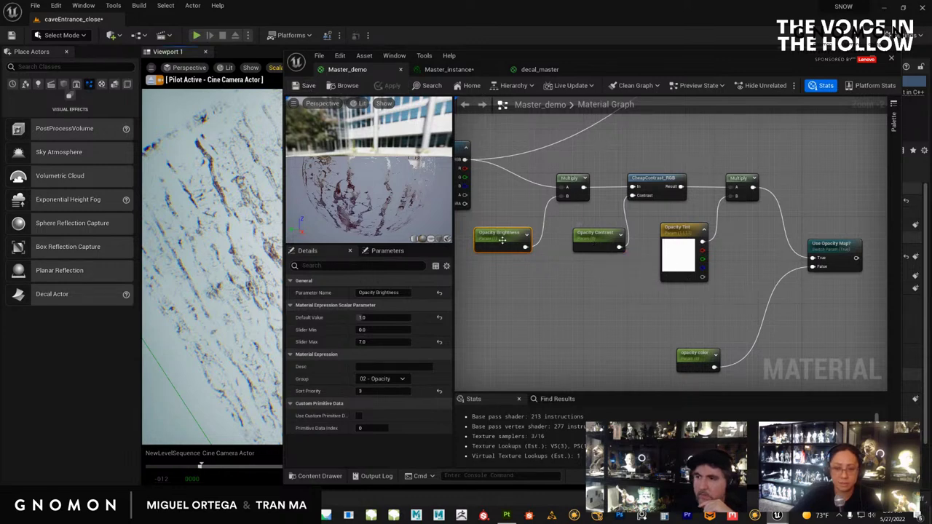
pyautogui.moveTo(509, 264); pyautogui.dragTo(550, 259, button='right')
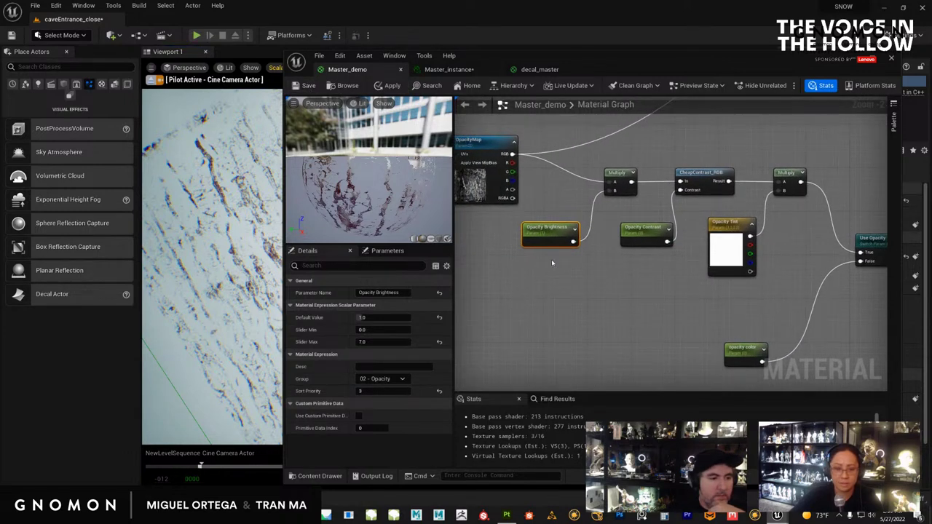
pyautogui.scroll(2, 551, 262)
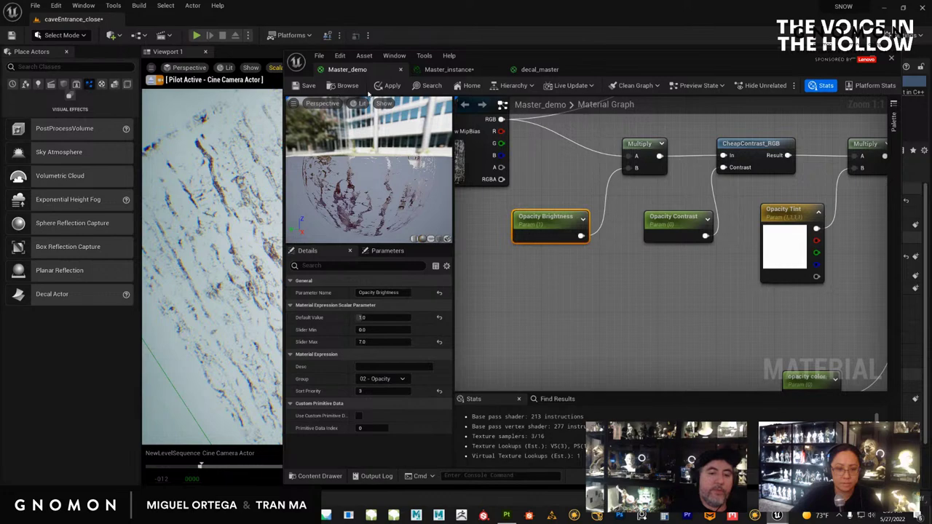
pyautogui.click(437, 70)
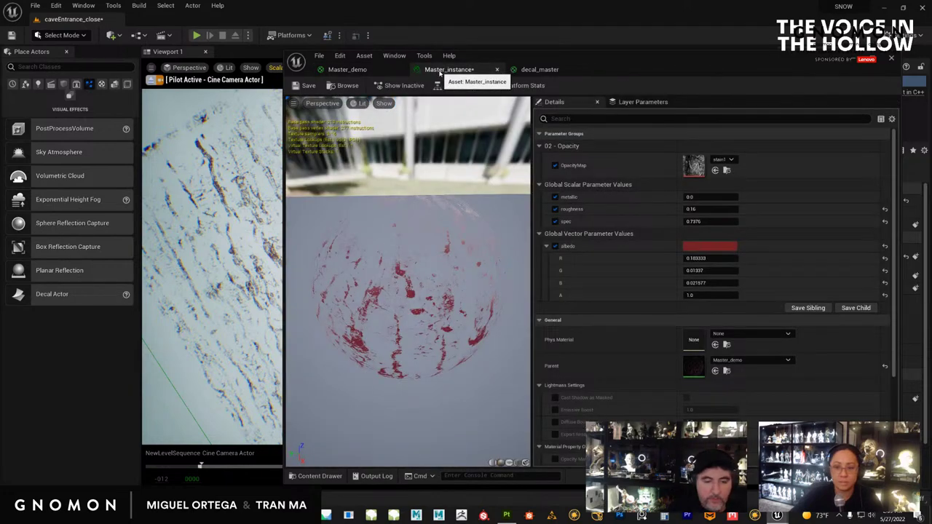
# Close Master_instance and reopen it from the decal/demo folder to refresh its parameter list.
pyautogui.click(497, 69)
pyautogui.moveTo(502, 65); pyautogui.dragTo(383, 302)
pyautogui.moveTo(623, 143); pyautogui.dragTo(621, 105)
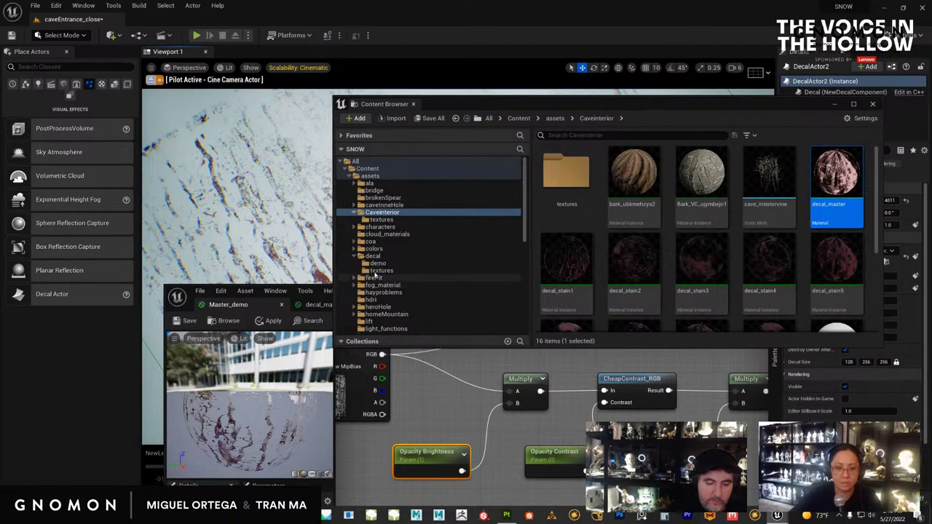
pyautogui.click(376, 264)
pyautogui.doubleClick(620, 211)
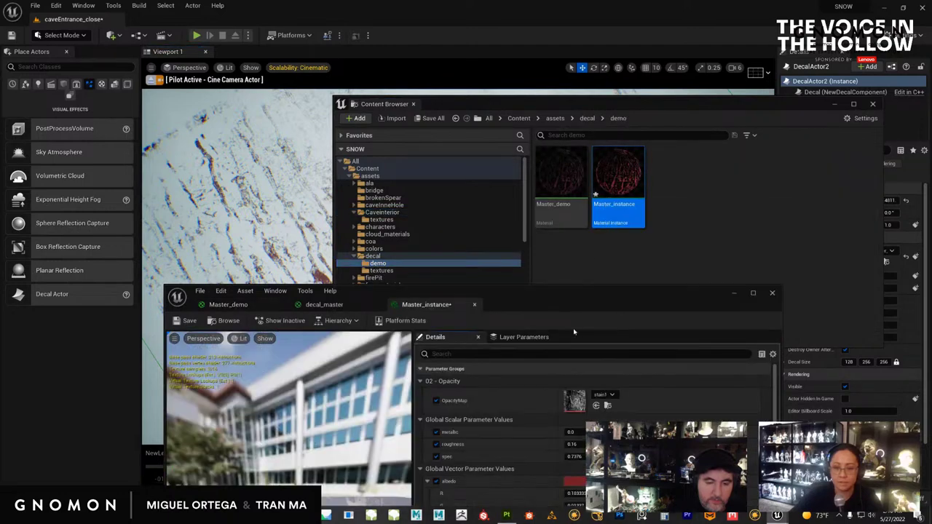
pyautogui.moveTo(568, 299); pyautogui.dragTo(637, 85)
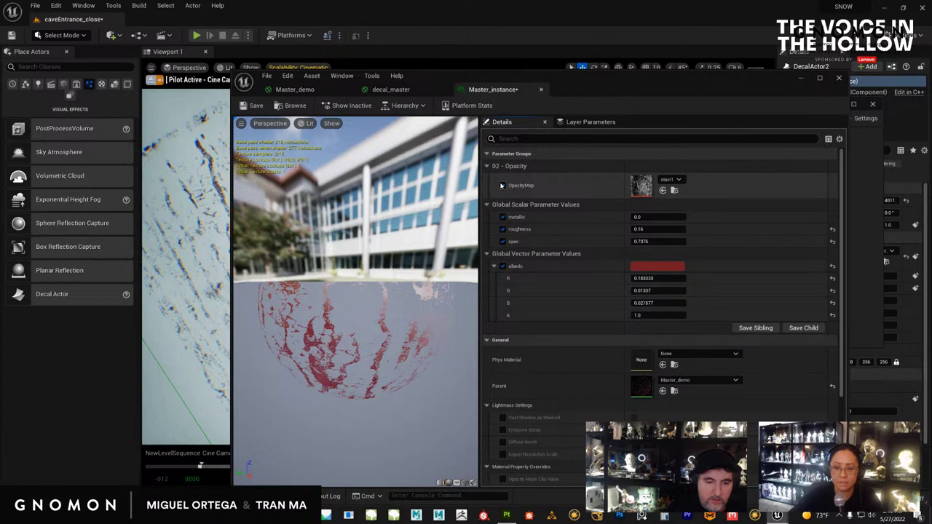
# Close the material editor window, applying the pending changes to both Master_demo and decal_master.
pyautogui.click(309, 92)
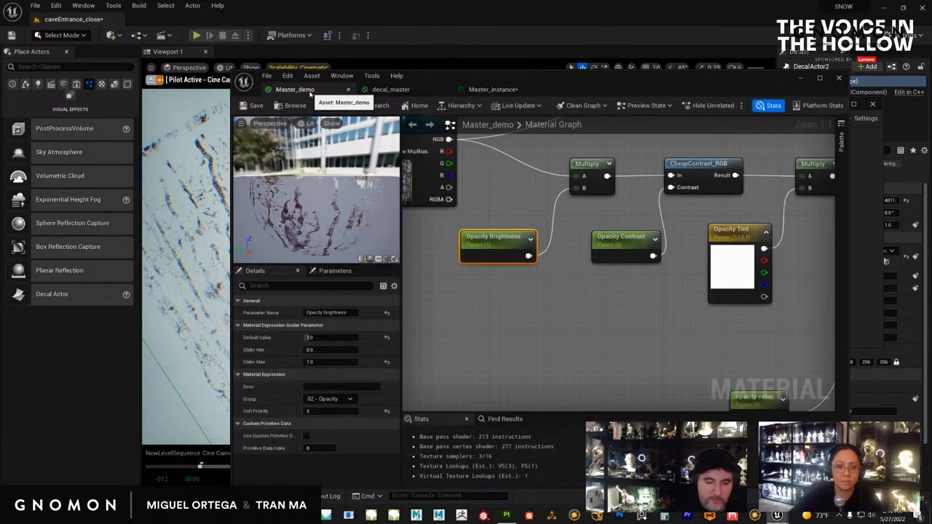
pyautogui.click(832, 81)
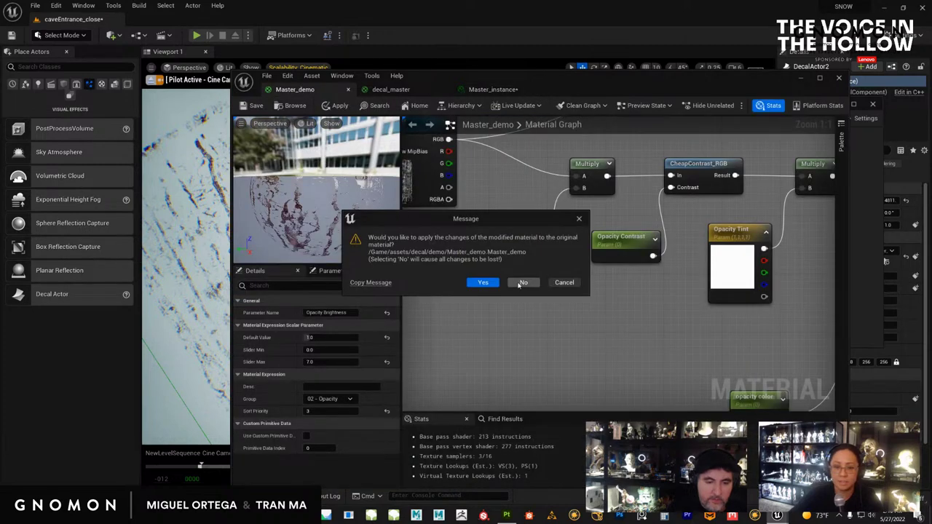
pyautogui.click(498, 283)
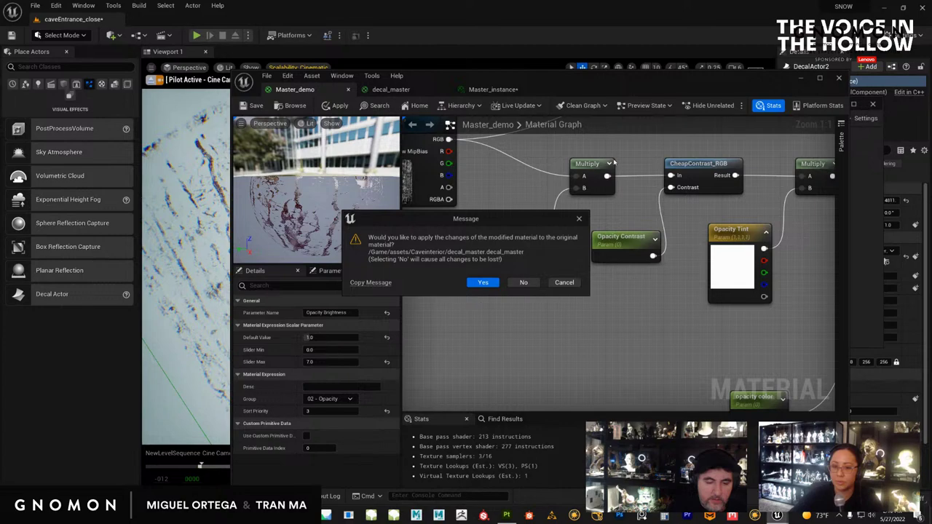
pyautogui.click(483, 282)
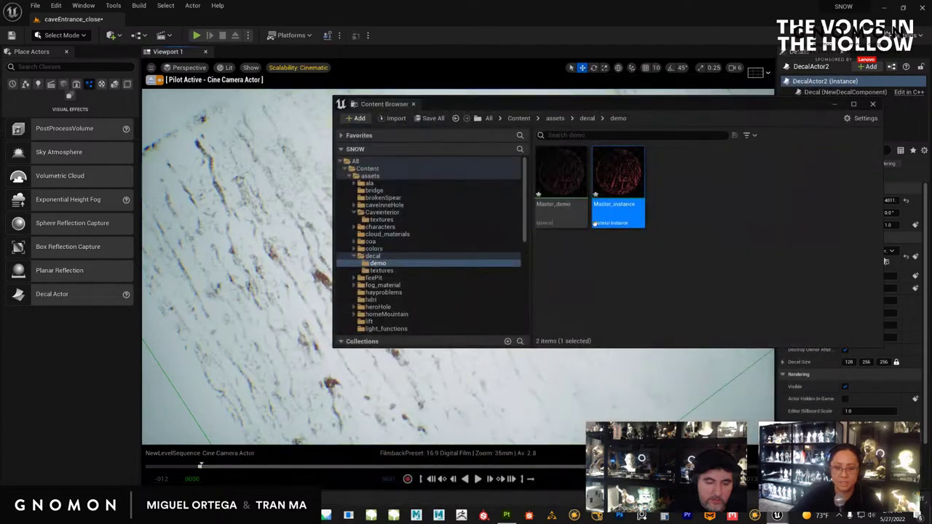
# Reopen Master_demo, connect the "Use Opacity Map?" switch output to the material's Opacity input, and save the material.
pyautogui.doubleClick(579, 200)
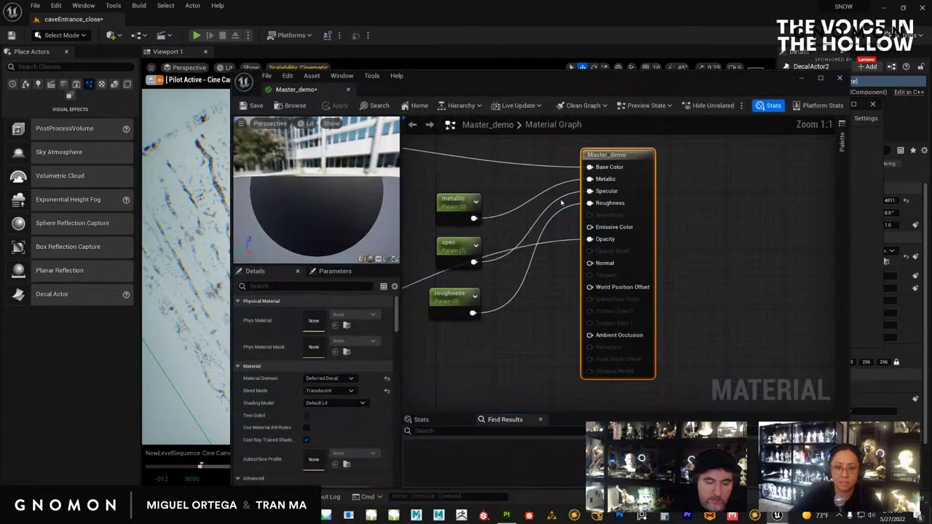
pyautogui.moveTo(493, 338); pyautogui.dragTo(516, 293, button='right')
pyautogui.scroll(-2, 516, 293)
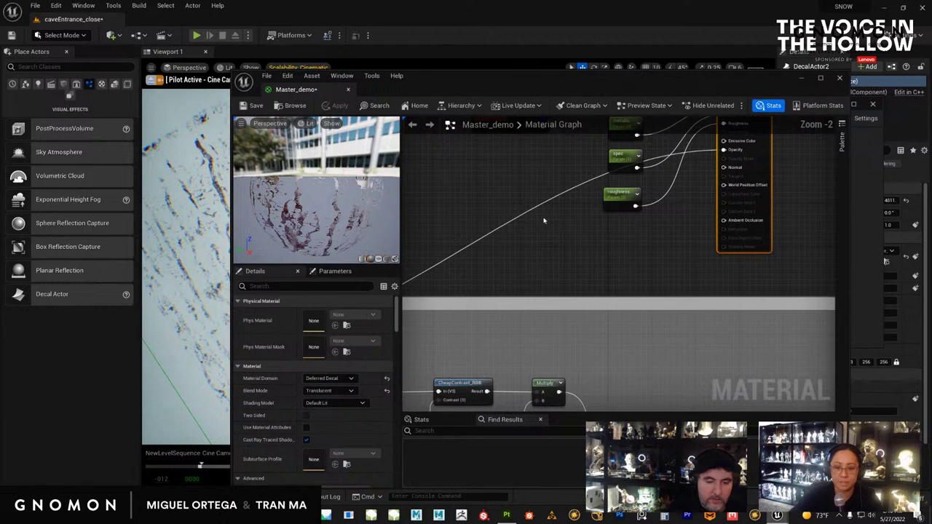
pyautogui.scroll(-1, 574, 250)
pyautogui.moveTo(550, 334); pyautogui.dragTo(507, 241, button='right')
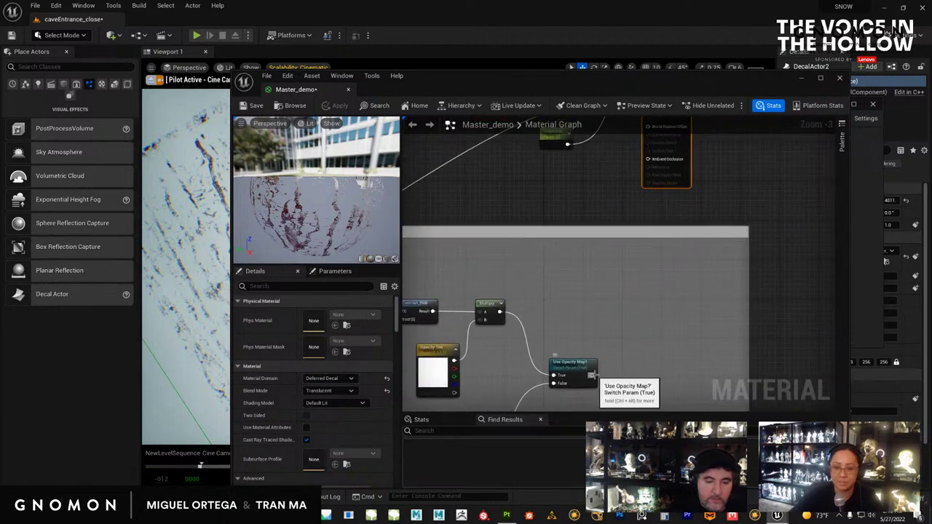
pyautogui.moveTo(593, 378); pyautogui.dragTo(647, 219)
pyautogui.moveTo(520, 328); pyautogui.dragTo(592, 239, button='right')
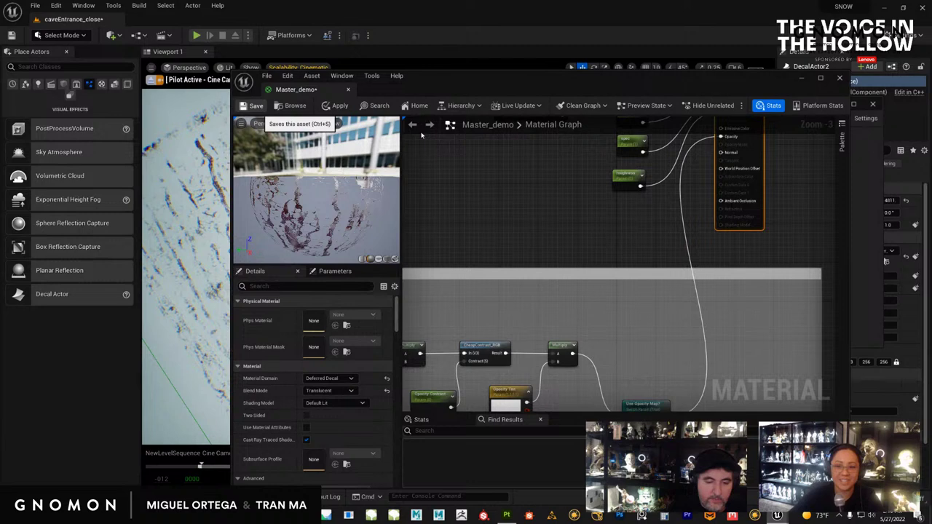
pyautogui.click(254, 105)
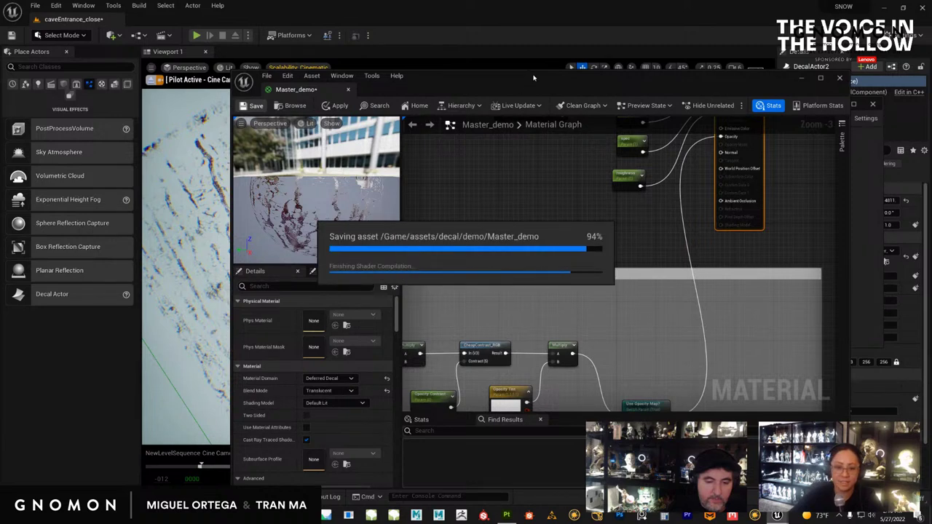
# Open Master_instance and enable the Opacity Brightness, Opacity Contrast and Opacity Tint overrides in the "02 - Opacity" group.
pyautogui.moveTo(532, 78); pyautogui.dragTo(473, 56)
pyautogui.doubleClick(636, 184)
pyautogui.click(485, 171)
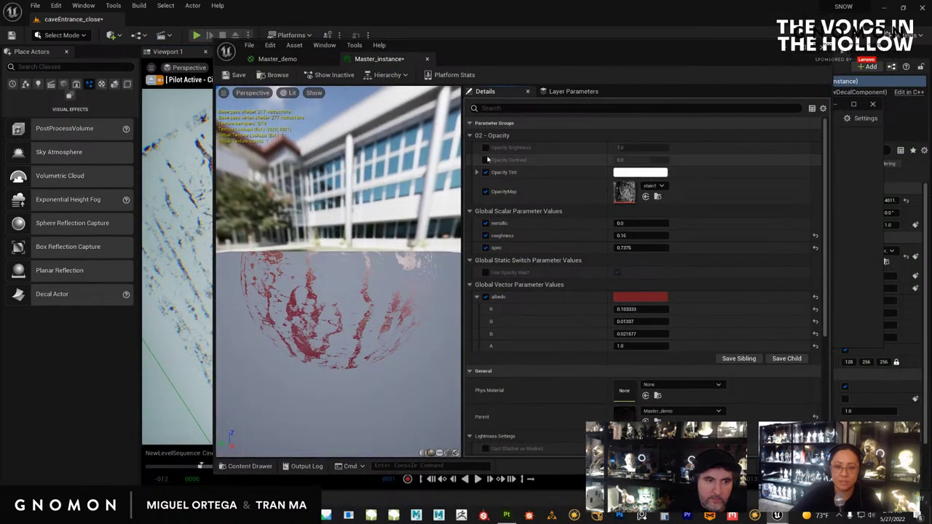
pyautogui.click(485, 159)
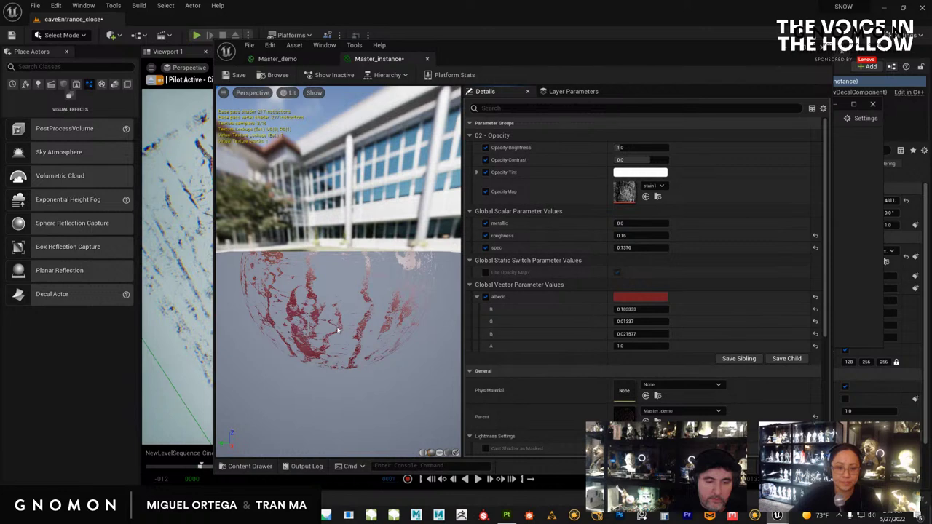
# Arrange the Master_instance editor beside the level viewport and raise Opacity Brightness to about 4.45 for the decal.
pyautogui.moveTo(509, 48); pyautogui.dragTo(709, 55)
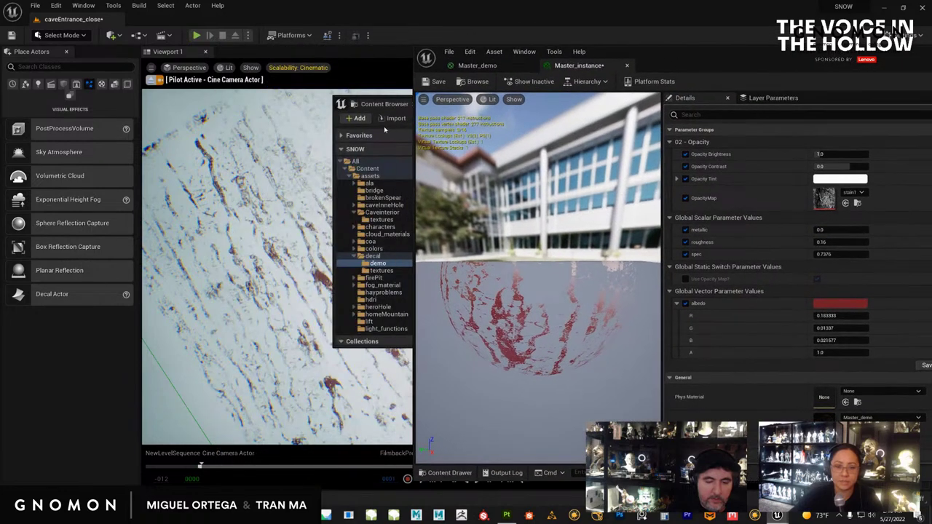
pyautogui.click(334, 198)
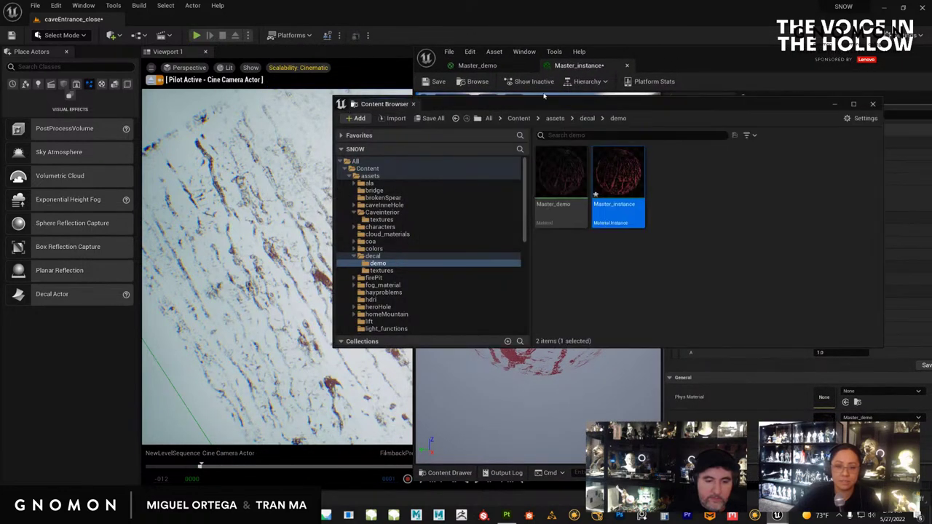
pyautogui.moveTo(544, 99); pyautogui.dragTo(931, 124)
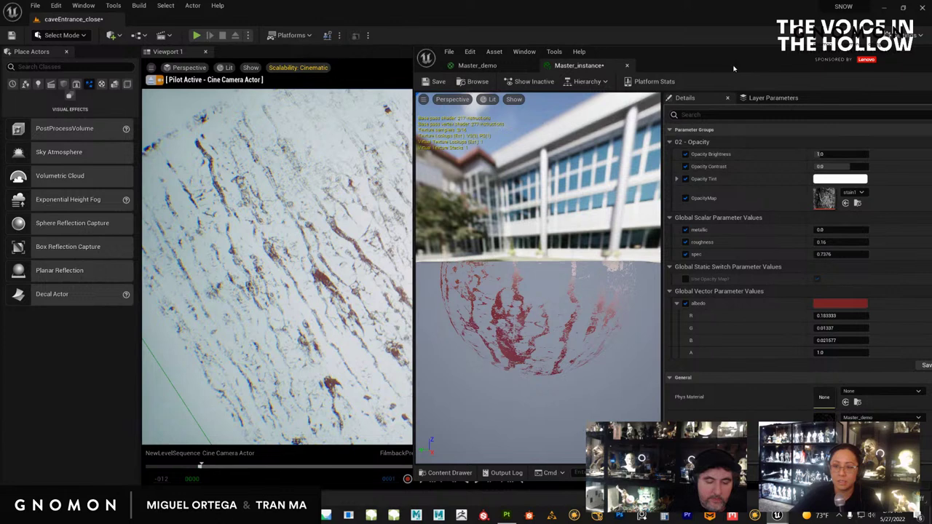
pyautogui.moveTo(733, 69); pyautogui.dragTo(745, 62)
pyautogui.moveTo(673, 255); pyautogui.dragTo(631, 254)
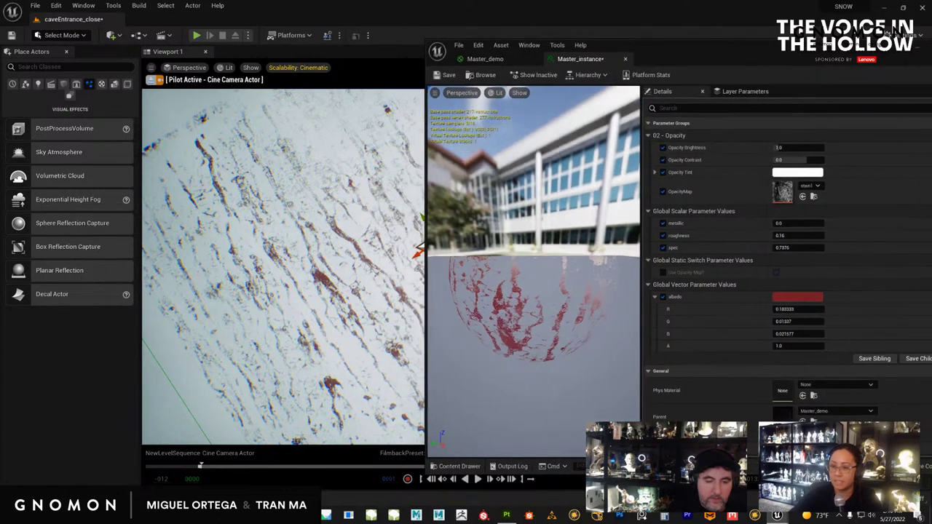
pyautogui.moveTo(764, 147); pyautogui.dragTo(799, 146)
pyautogui.moveTo(402, 304)
pyautogui.keyDown('alt'); pyautogui.mouseDown()
pyautogui.moveTo(365, 304)
pyautogui.moveTo(364, 320)
pyautogui.moveTo(370, 292)
pyautogui.mouseUp(); pyautogui.keyUp('alt')
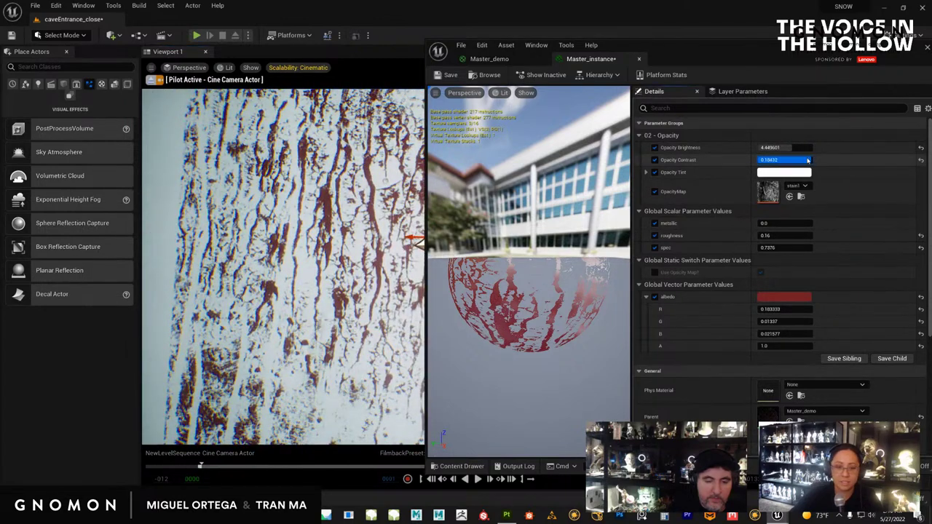
# Try an Opacity Contrast of about 0.18, reset it to its default, and keep the Opacity Tint white.
pyautogui.moveTo(792, 165); pyautogui.dragTo(814, 164)
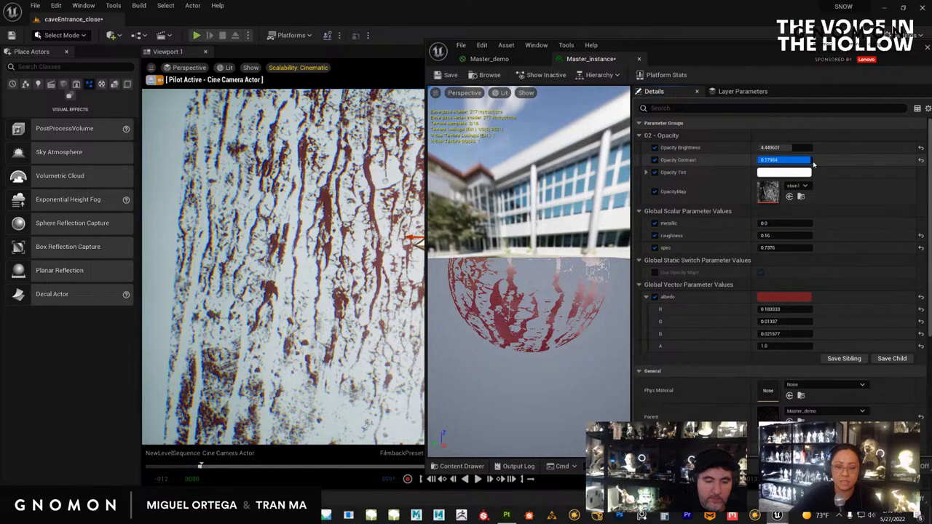
pyautogui.click(922, 159)
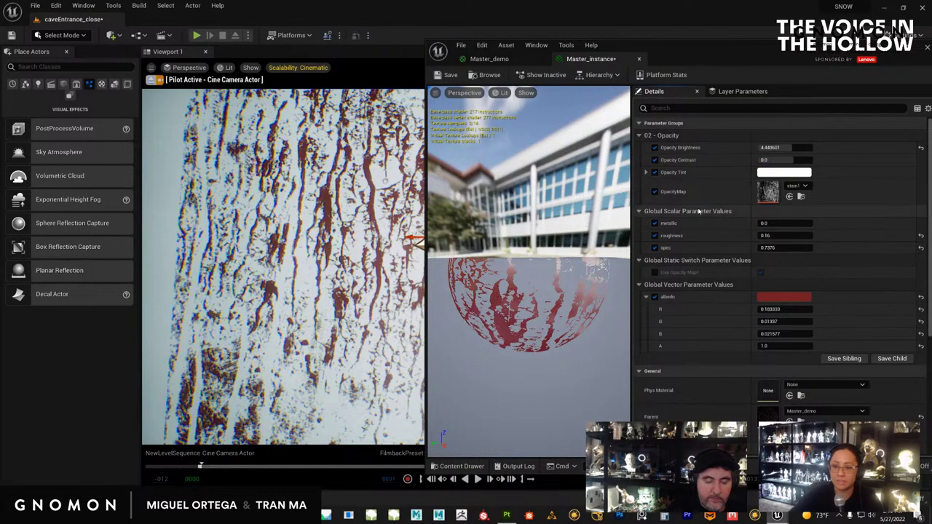
pyautogui.click(777, 172)
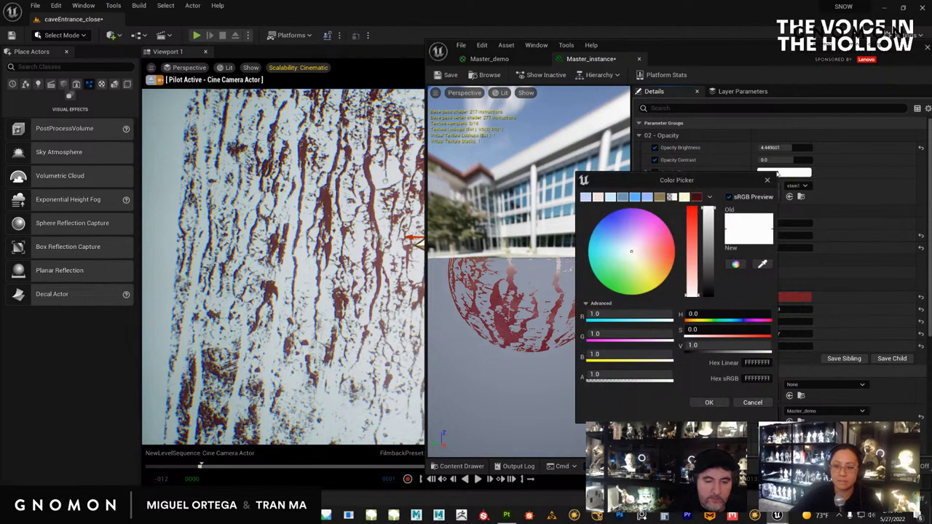
pyautogui.moveTo(708, 257)
pyautogui.mouseDown()
pyautogui.moveTo(704, 271)
pyautogui.moveTo(705, 168)
pyautogui.mouseUp()
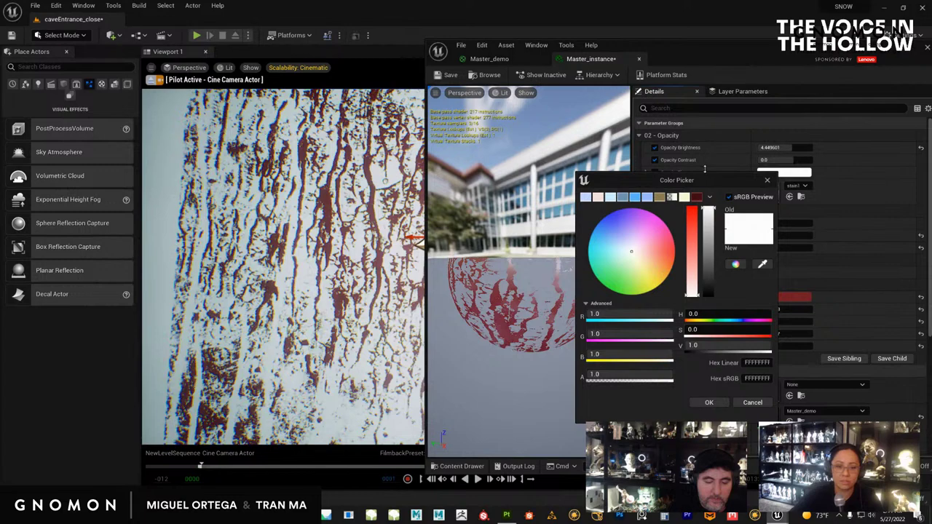
pyautogui.click(712, 402)
# Clear the material editor off the viewport and move the decal from the white plane over to the cave rocks.
pyautogui.moveTo(291, 387); pyautogui.dragTo(313, 366, button='right')
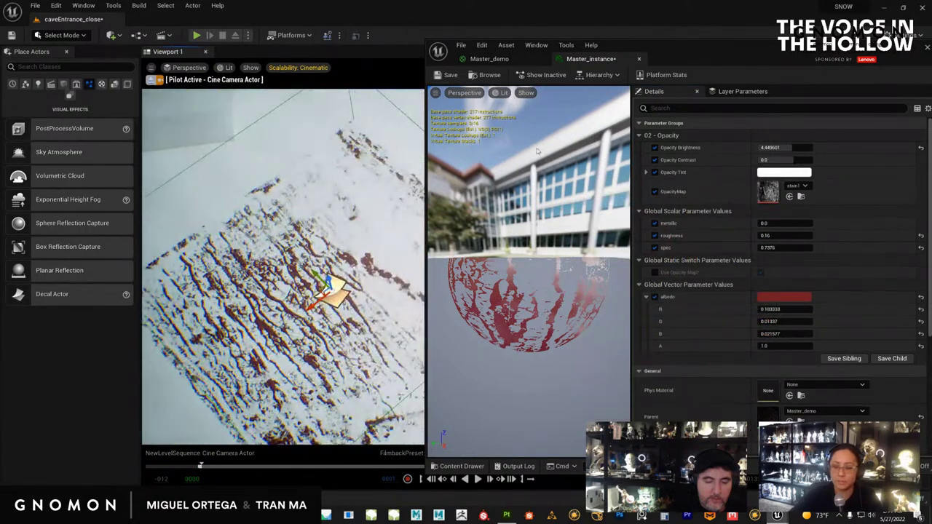
pyautogui.moveTo(723, 56); pyautogui.dragTo(931, 73)
pyautogui.scroll(-3, 436, 275)
pyautogui.scroll(-1, 437, 276)
pyautogui.moveTo(436, 275); pyautogui.dragTo(418, 236, button='right')
pyautogui.press('s')
pyautogui.moveTo(554, 200); pyautogui.dragTo(323, 378)
pyautogui.moveTo(480, 299); pyautogui.dragTo(458, 299, button='right')
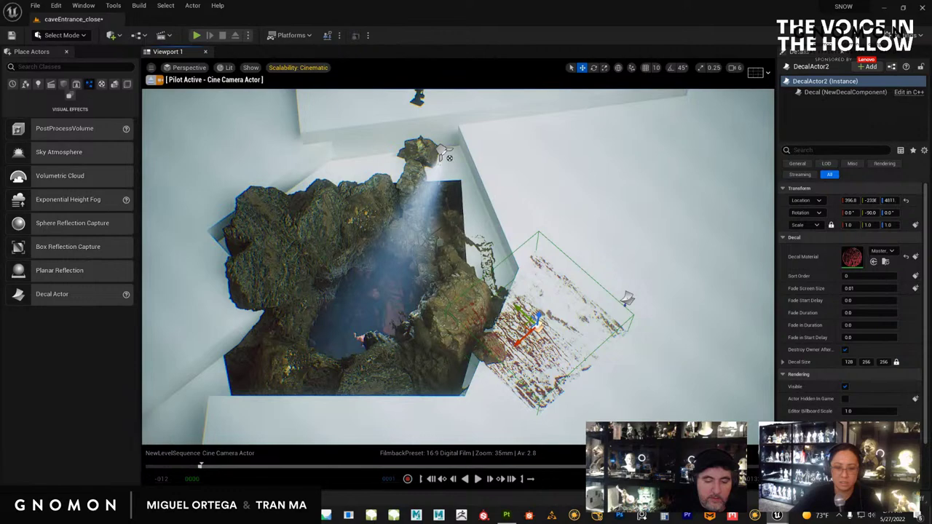
pyautogui.moveTo(458, 299); pyautogui.dragTo(495, 312)
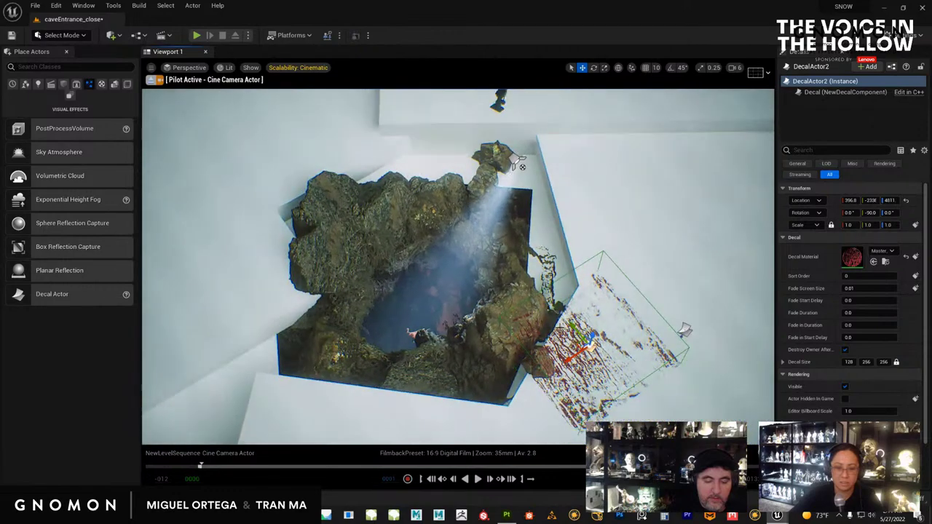
pyautogui.moveTo(572, 324); pyautogui.dragTo(412, 230)
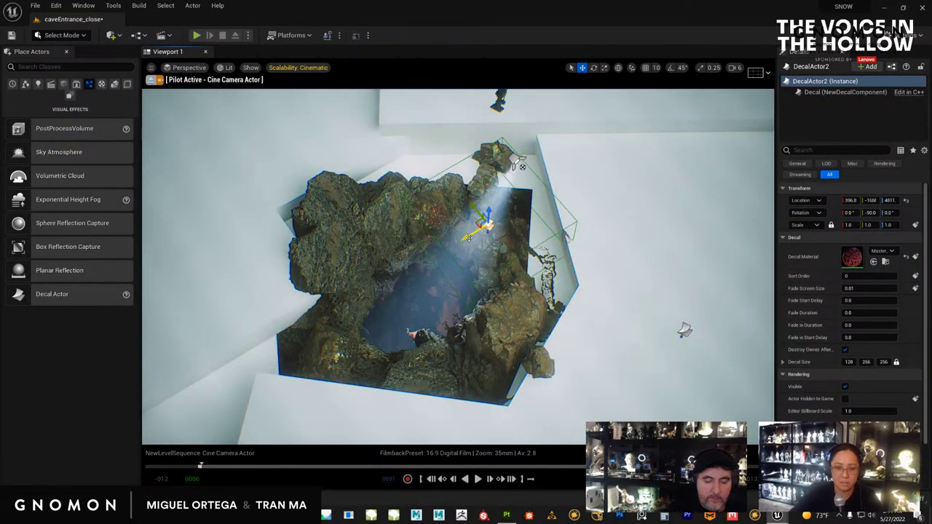
pyautogui.moveTo(468, 238); pyautogui.dragTo(430, 258)
pyautogui.press('f')
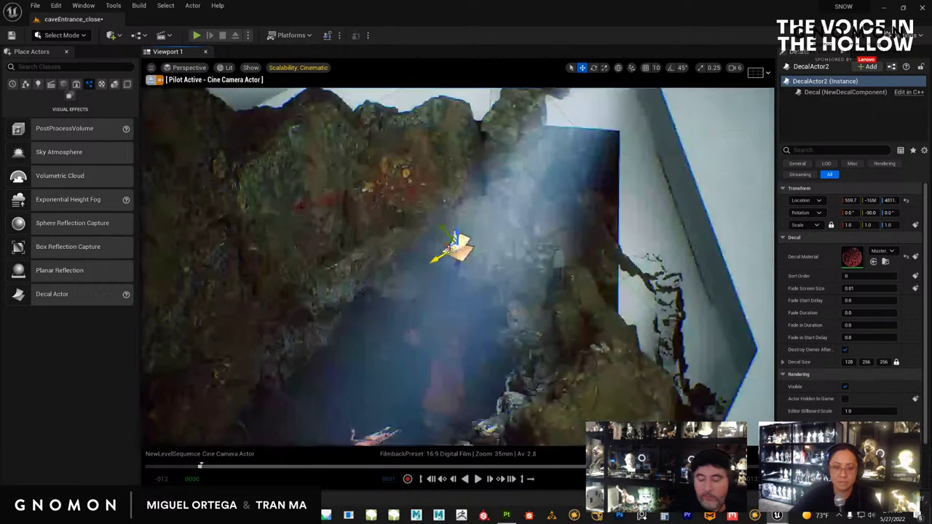
# Rotate the decal to about -90°, 1.56°, 90° and shift it along X to about 649 so it projects onto the cave wall.
pyautogui.scroll(3, 458, 284)
pyautogui.moveTo(458, 271); pyautogui.dragTo(459, 287)
pyautogui.moveTo(459, 288)
pyautogui.mouseDown(button='right')
pyautogui.moveTo(454, 281)
pyautogui.moveTo(459, 297)
pyautogui.mouseUp(button='right')
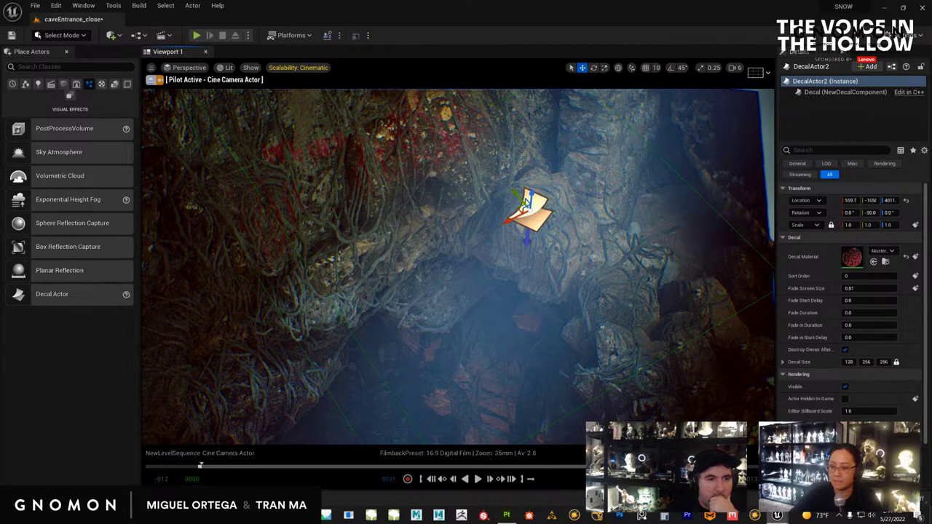
pyautogui.keyDown('alt'); pyautogui.moveTo(557, 299); pyautogui.dragTo(466, 398); pyautogui.keyUp('alt')
pyautogui.press('e')
pyautogui.press('w')
pyautogui.keyDown('alt'); pyautogui.moveTo(477, 233); pyautogui.dragTo(509, 283); pyautogui.keyUp('alt')
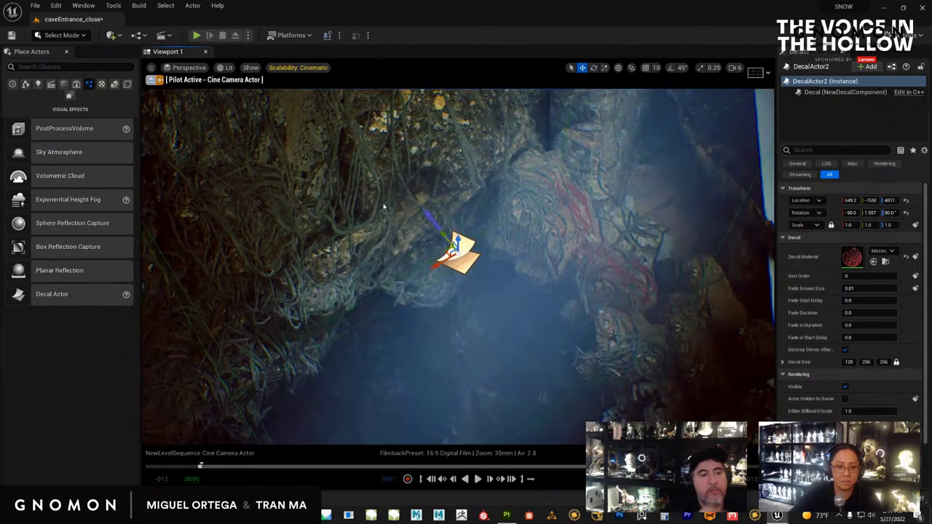
# Move the decal onto the rock wall above the cave opening, at about X 731, Y -1501, Z 4625.
pyautogui.moveTo(434, 218); pyautogui.dragTo(427, 153, button='right')
pyautogui.moveTo(412, 177)
pyautogui.mouseDown()
pyautogui.moveTo(389, 114)
pyautogui.moveTo(350, 76)
pyautogui.mouseUp()
pyautogui.moveTo(448, 267)
pyautogui.keyDown('alt'); pyautogui.mouseDown()
pyautogui.moveTo(441, 243)
pyautogui.moveTo(447, 266)
pyautogui.mouseUp(); pyautogui.keyUp('alt')
pyautogui.moveTo(446, 266); pyautogui.dragTo(447, 256, button='right')
pyautogui.moveTo(427, 137); pyautogui.dragTo(426, 257)
pyautogui.moveTo(522, 307); pyautogui.dragTo(523, 307, button='right')
pyautogui.moveTo(445, 288); pyautogui.dragTo(415, 284)
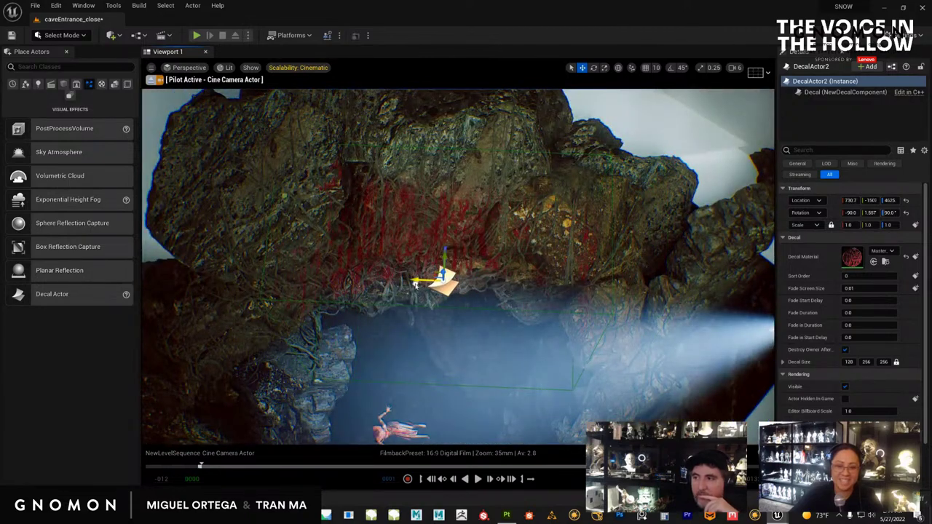
# Lower the decal to about Z 4503 and shift it along Y to about -1538 over the hanging roots.
pyautogui.moveTo(528, 322)
pyautogui.mouseDown(button='right')
pyautogui.moveTo(509, 323)
pyautogui.moveTo(501, 260)
pyautogui.mouseUp(button='right')
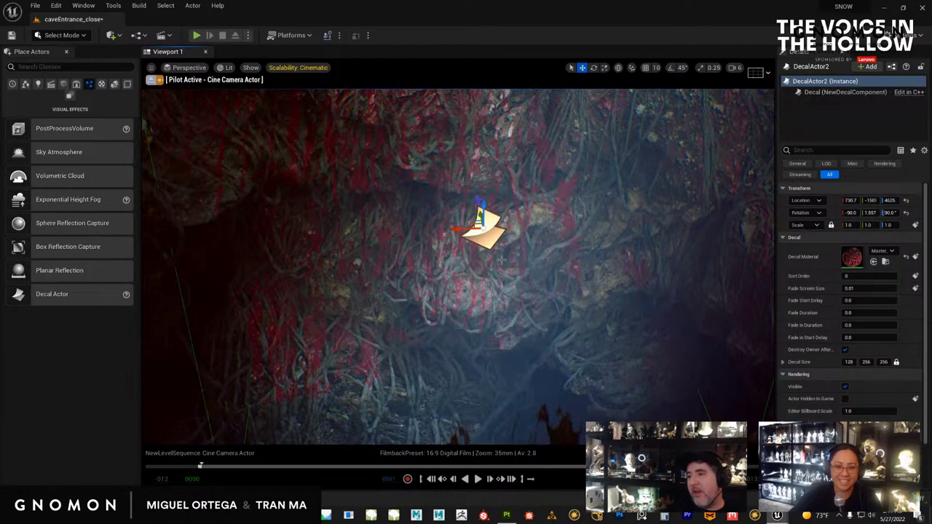
pyautogui.moveTo(482, 207); pyautogui.dragTo(484, 246)
pyautogui.moveTo(553, 285); pyautogui.dragTo(557, 318, button='right')
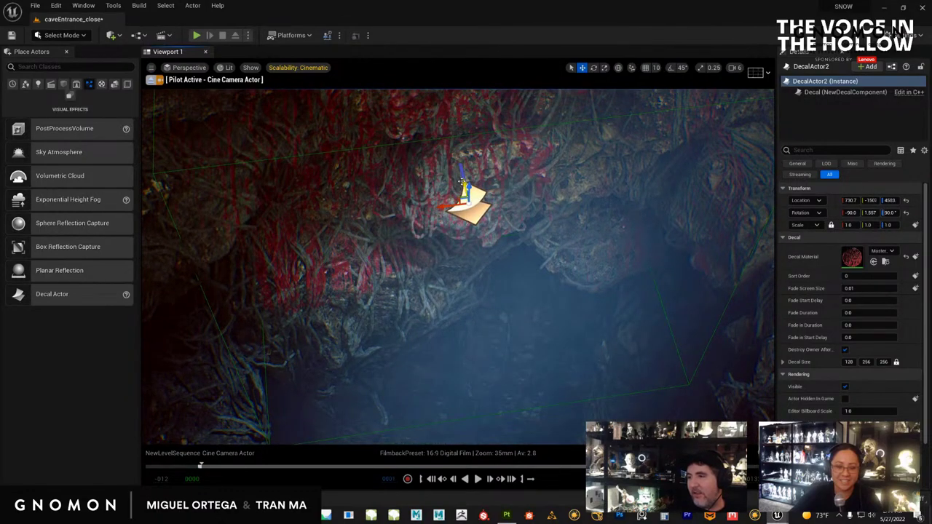
pyautogui.moveTo(461, 181); pyautogui.dragTo(470, 206)
pyautogui.scroll(-3, 586, 268)
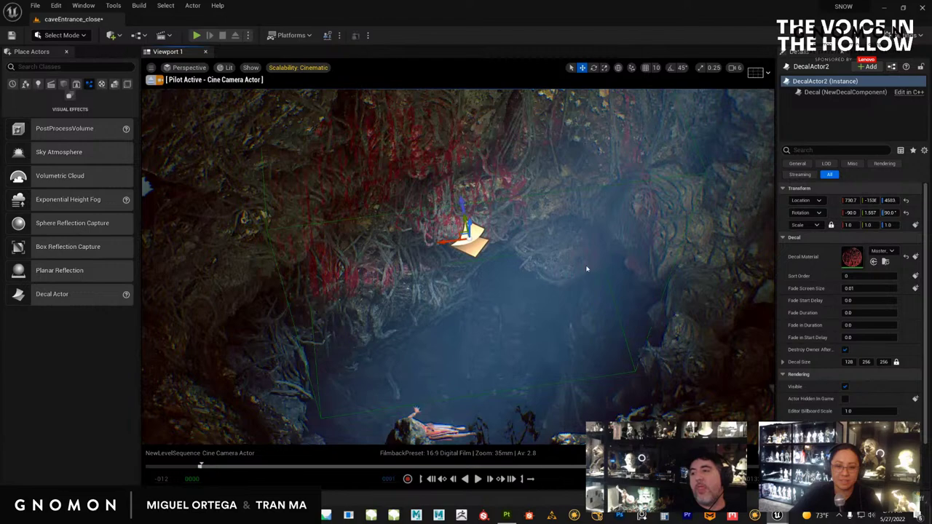
pyautogui.scroll(-3, 586, 269)
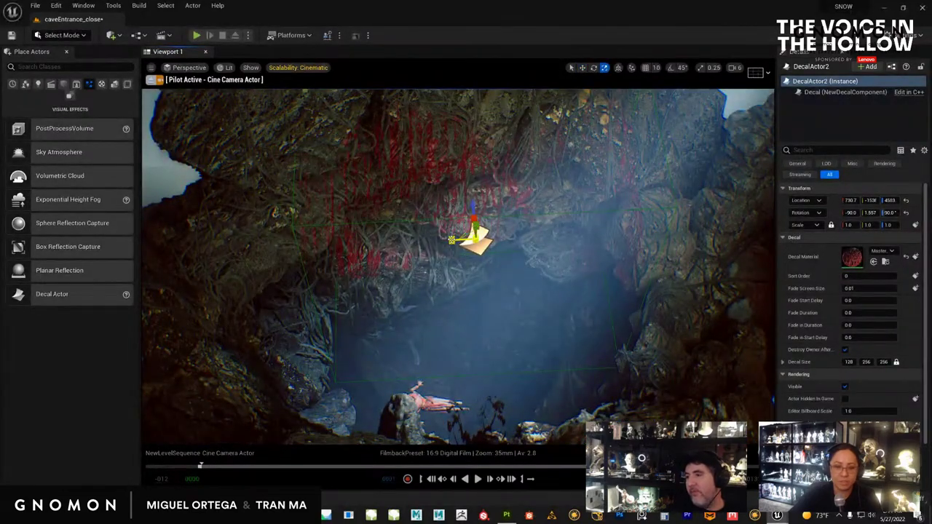
# Scale the decal to about 1.474 in Y and 1.257 in Z, and shift it along X to about 651.
pyautogui.hotkey('ctrl', 'z')
pyautogui.hotkey('ctrl', 'z')
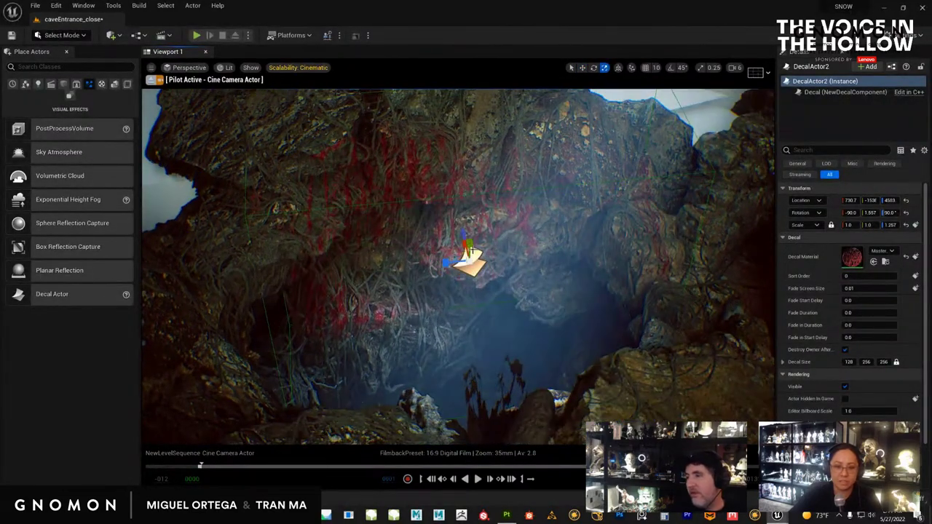
pyautogui.moveTo(472, 163); pyautogui.dragTo(456, 293)
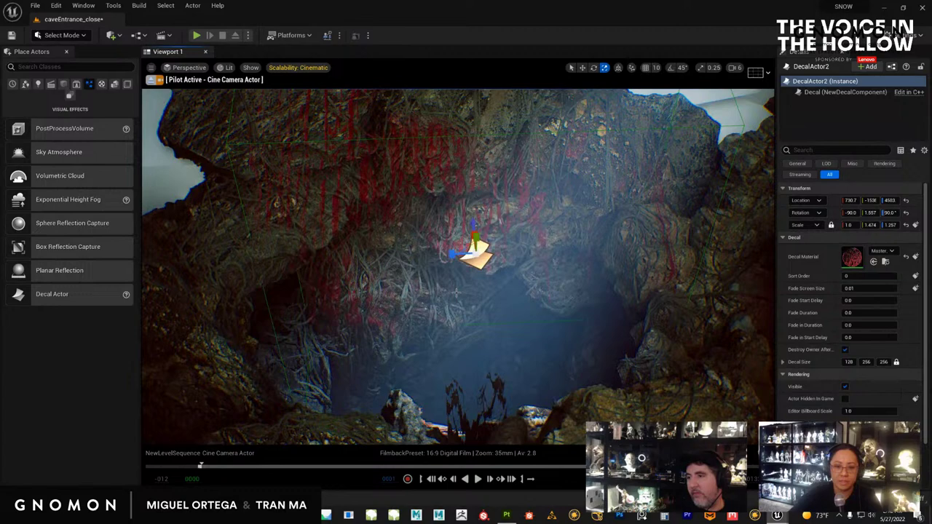
pyautogui.moveTo(456, 256); pyautogui.dragTo(505, 255)
# In Master_instance, set Opacity Brightness to about 1.58 and roughness to about 0.064.
pyautogui.scroll(5, 426, 236)
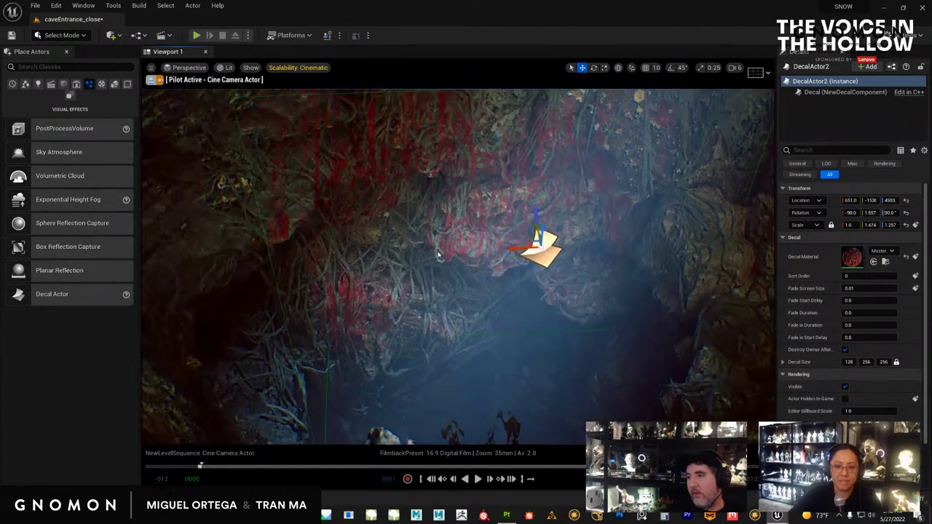
pyautogui.moveTo(423, 232); pyautogui.dragTo(441, 279, button='right')
pyautogui.moveTo(441, 279); pyautogui.dragTo(444, 276)
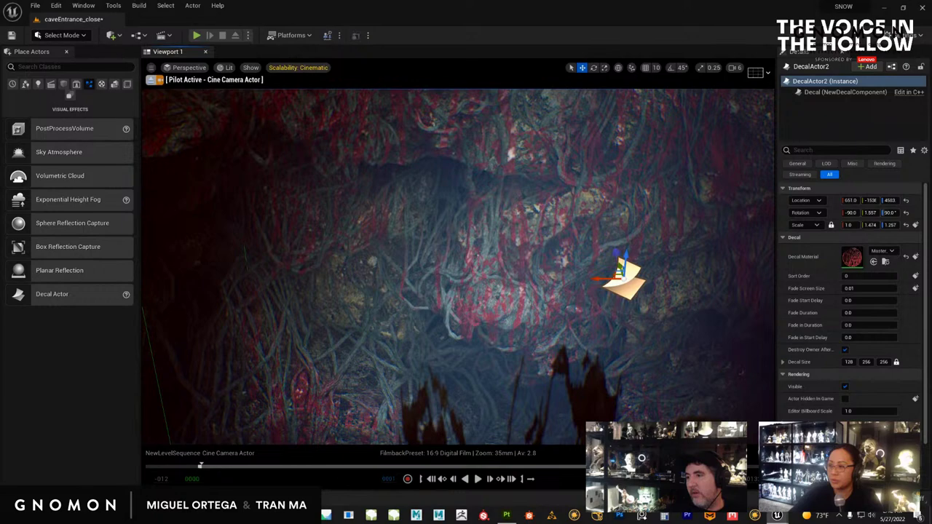
pyautogui.moveTo(930, 79); pyautogui.dragTo(876, 77)
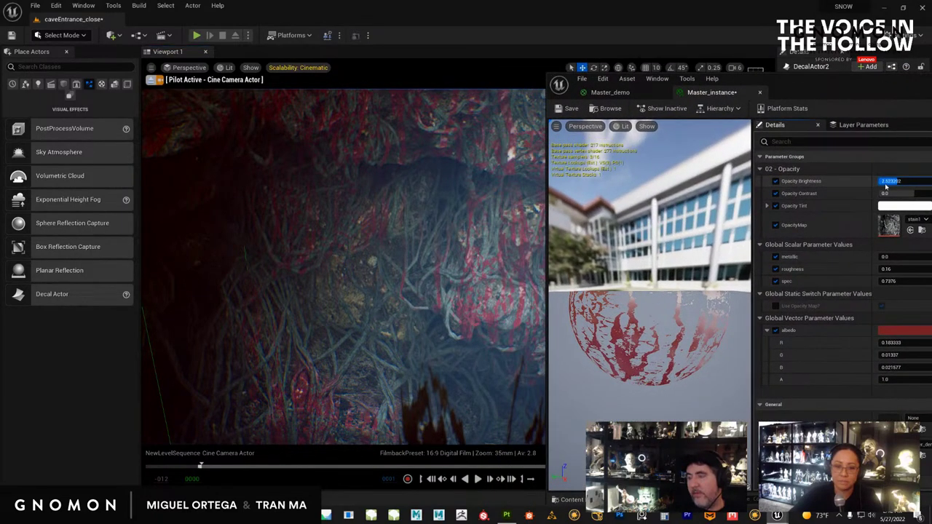
pyautogui.moveTo(885, 187); pyautogui.dragTo(881, 183)
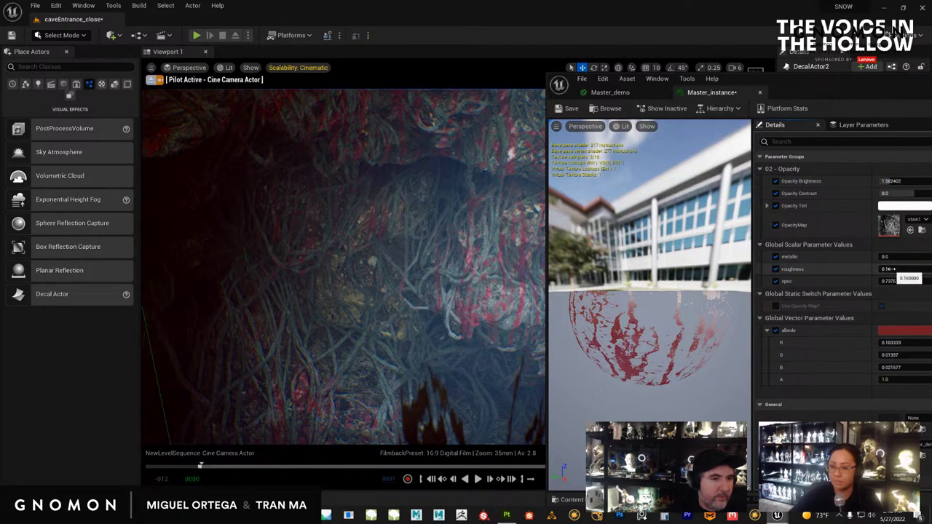
pyautogui.moveTo(898, 268); pyautogui.dragTo(894, 274)
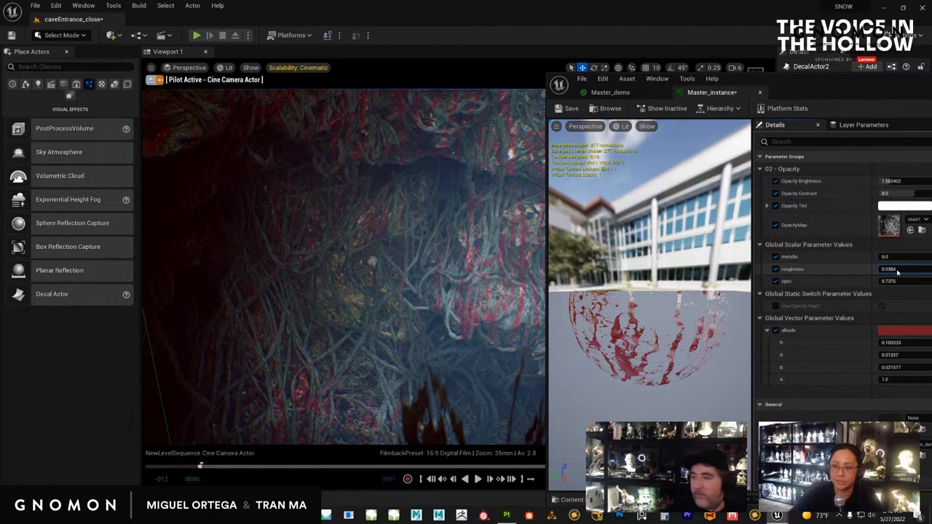
pyautogui.moveTo(897, 272); pyautogui.dragTo(903, 267)
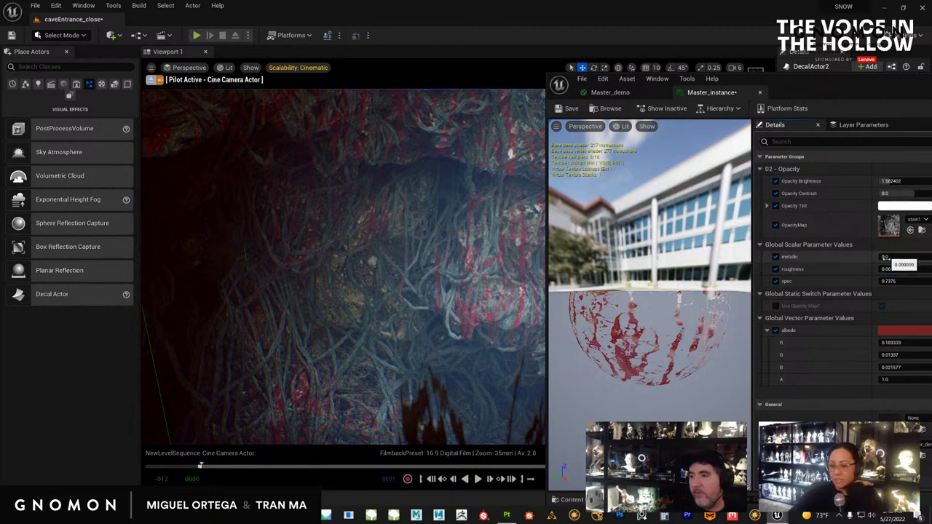
# Change the albedo to an orange-red with hue about 5.1 and saturation about 0.84, and clear the material editor off the viewport.
pyautogui.click(912, 332)
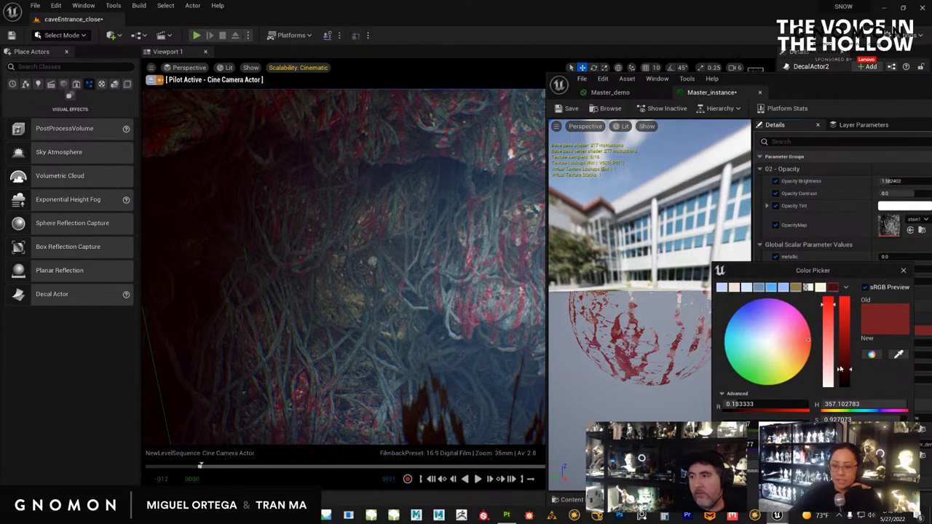
pyautogui.moveTo(828, 304); pyautogui.dragTo(828, 322)
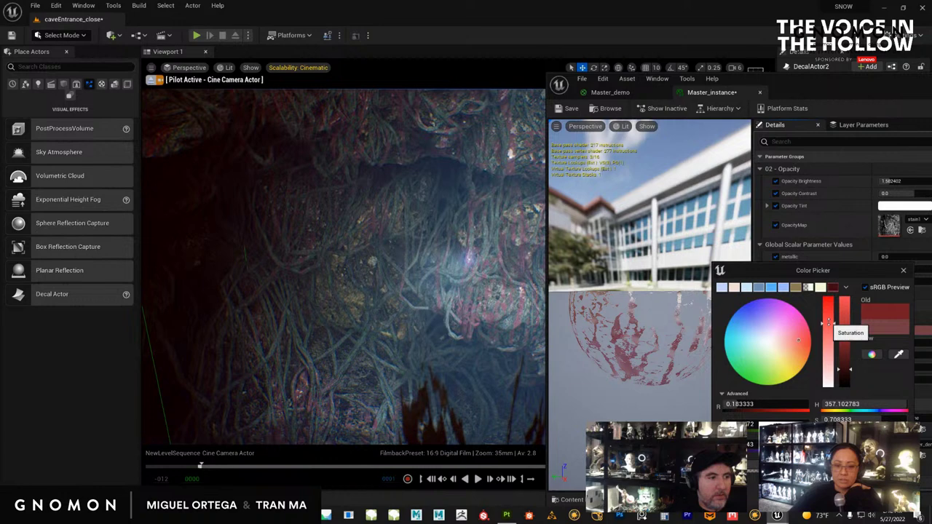
pyautogui.click(804, 348)
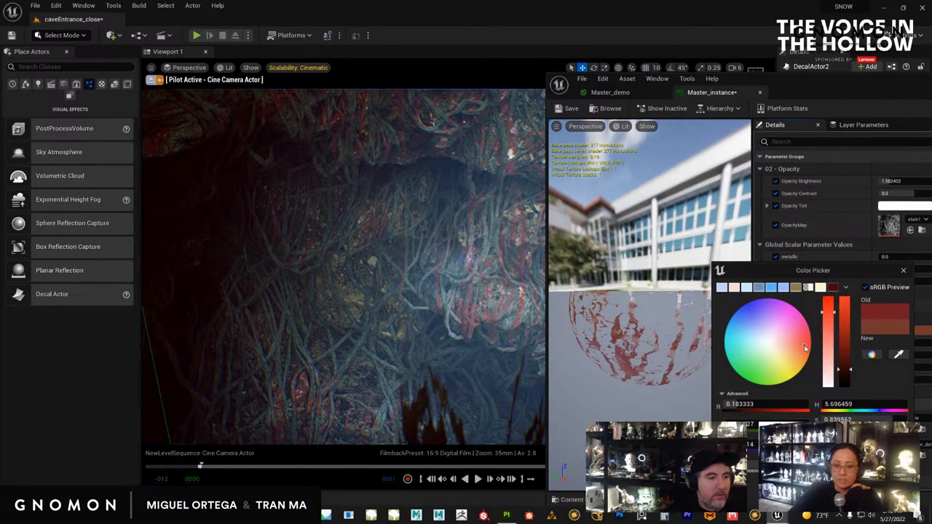
pyautogui.moveTo(803, 346); pyautogui.dragTo(803, 345)
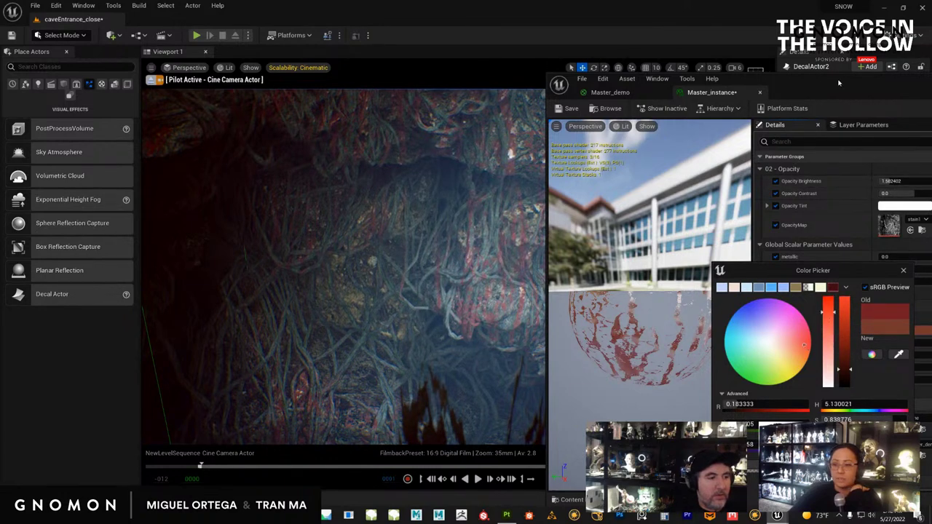
pyautogui.moveTo(839, 83); pyautogui.dragTo(931, 67)
pyautogui.click(845, 495)
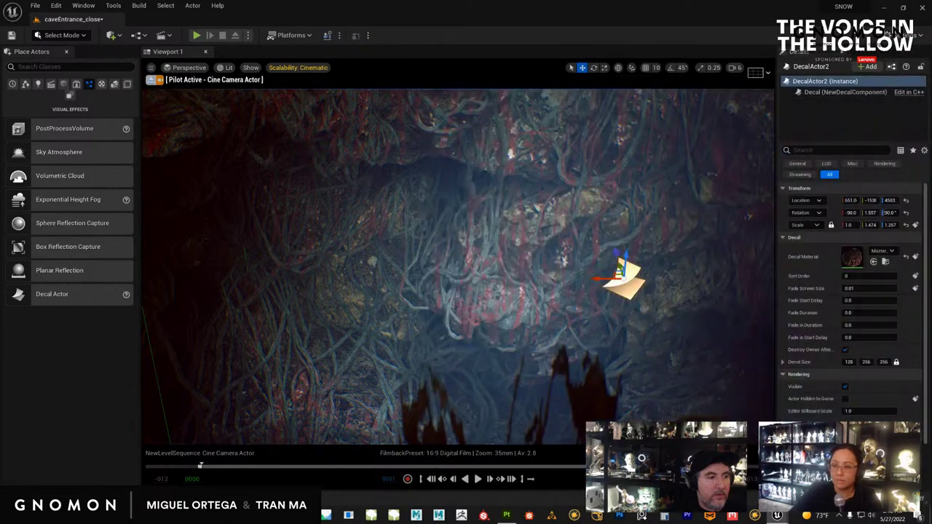
# Close Place Actors, switch the viewport type to Default Viewport, and frame the stained rock and roots up close.
pyautogui.scroll(-2, 513, 248)
pyautogui.scroll(8, 552, 238)
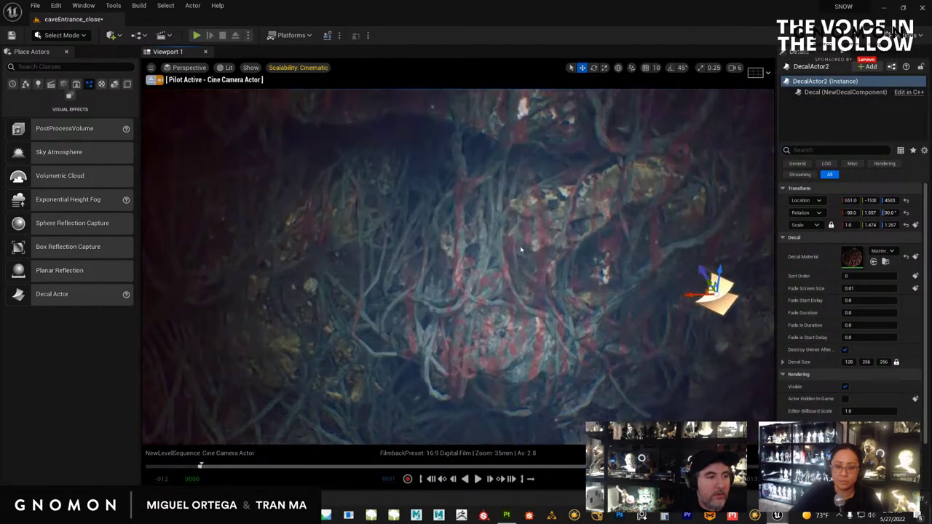
pyautogui.scroll(-3, 535, 241)
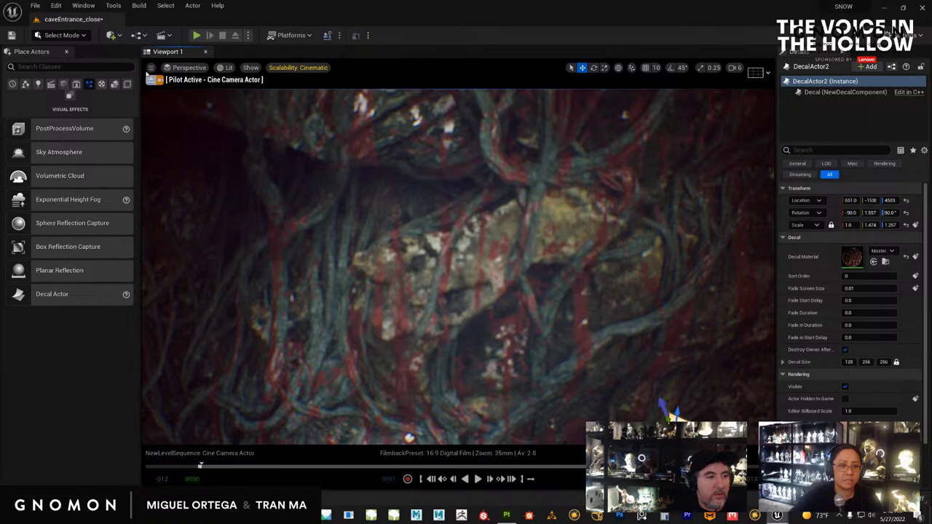
pyautogui.click(66, 53)
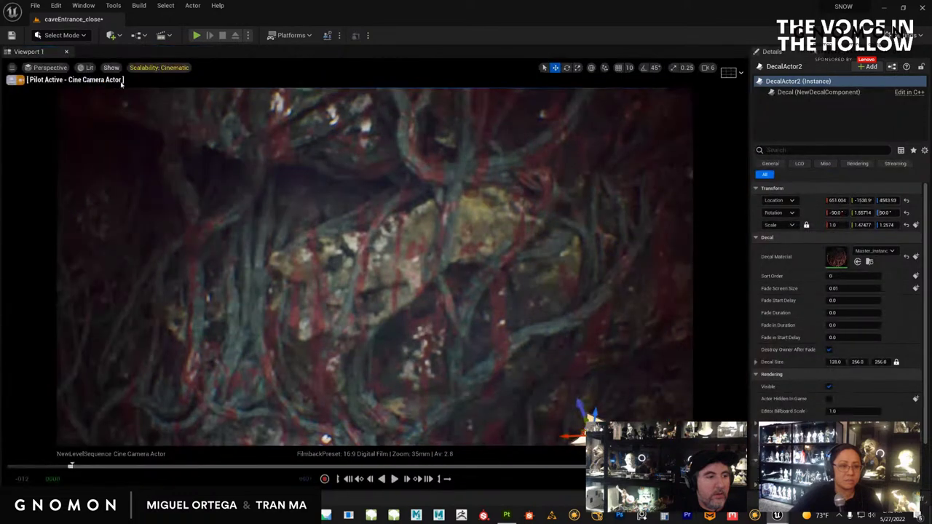
pyautogui.click(62, 67)
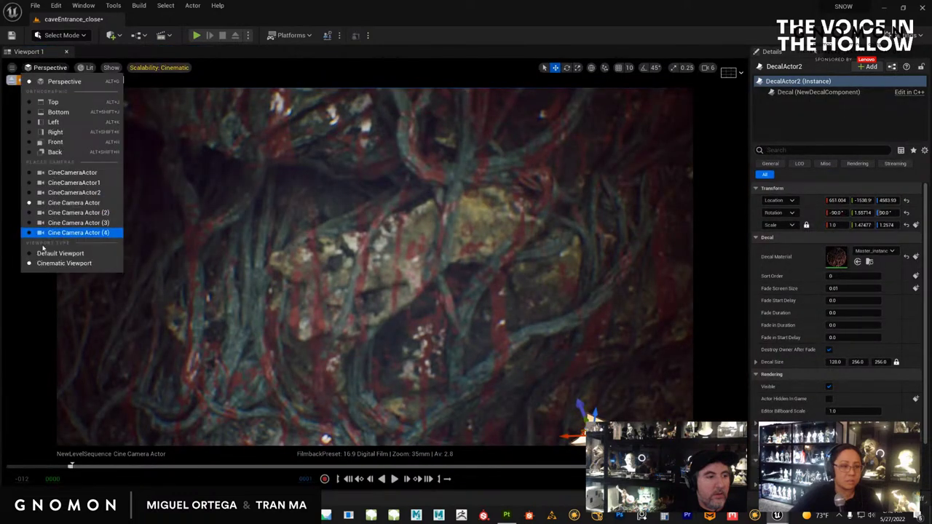
pyautogui.click(51, 253)
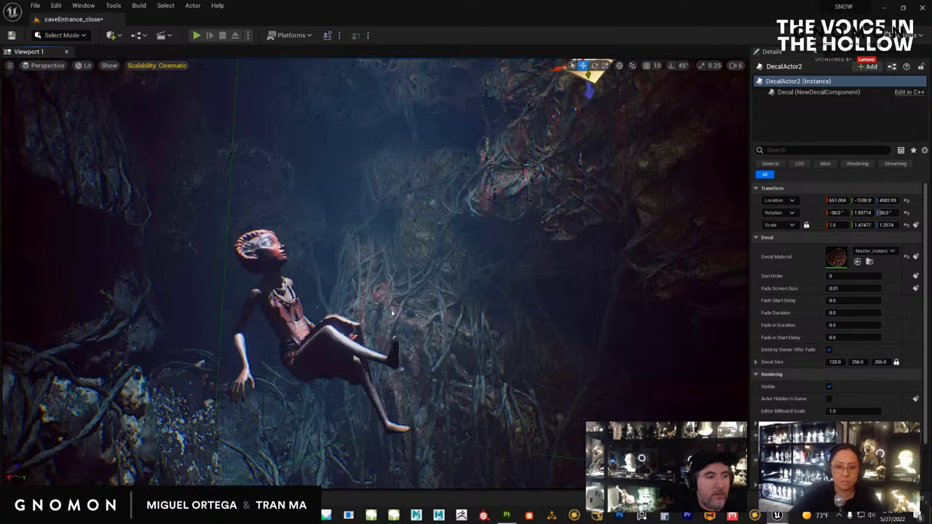
pyautogui.moveTo(391, 312); pyautogui.dragTo(425, 235, button='right')
pyautogui.keyDown('alt'); pyautogui.moveTo(424, 235); pyautogui.dragTo(479, 286); pyautogui.keyUp('alt')
pyautogui.moveTo(480, 288); pyautogui.dragTo(413, 284, button='right')
# Examine the Master_demo graph's output inputs, including Normal, and compare them with the decal's look on the roots.
pyautogui.doubleClick(835, 257)
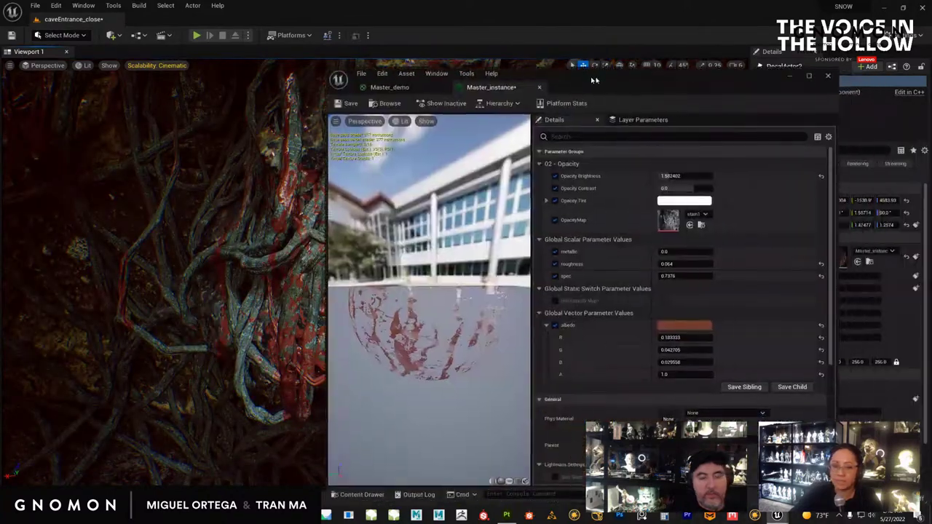
pyautogui.moveTo(593, 79); pyautogui.dragTo(554, 60)
pyautogui.click(389, 69)
pyautogui.scroll(-3, 685, 279)
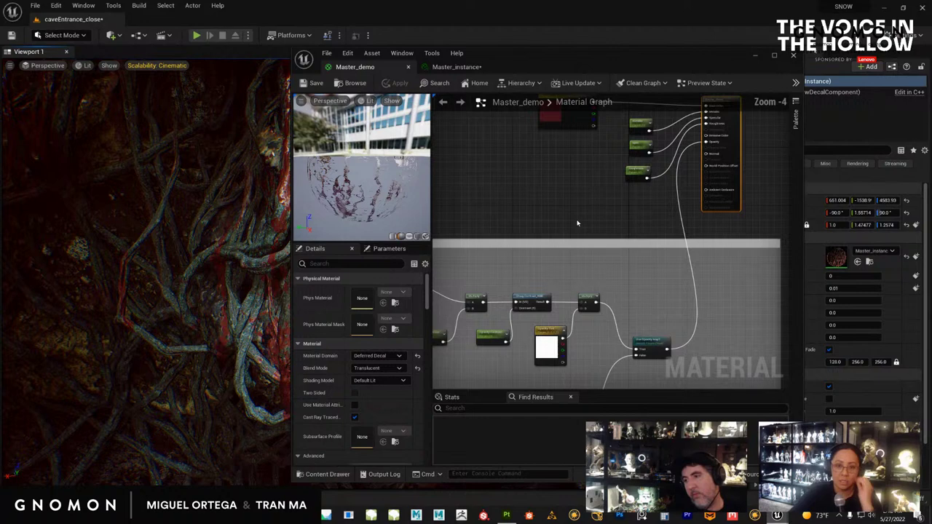
pyautogui.scroll(1, 647, 259)
pyautogui.scroll(6, 624, 211)
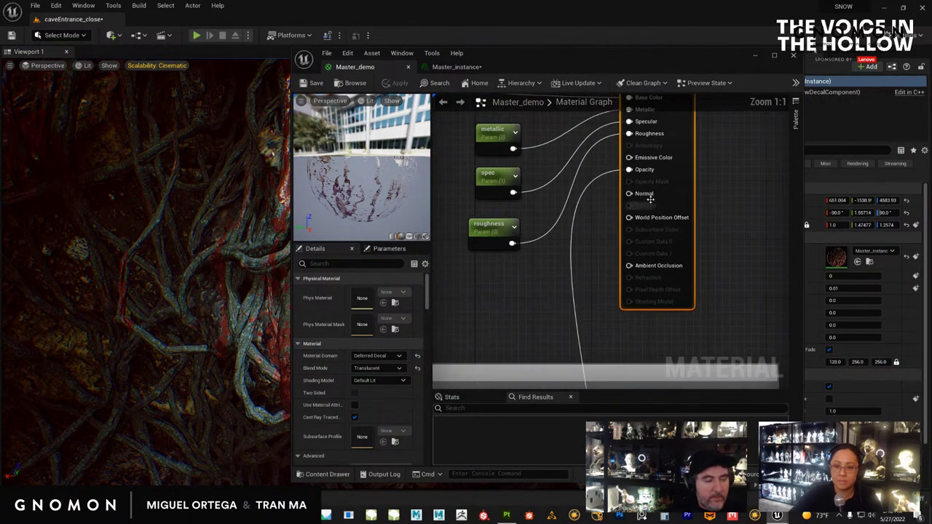
pyautogui.click(468, 69)
pyautogui.moveTo(531, 60); pyautogui.dragTo(931, 116)
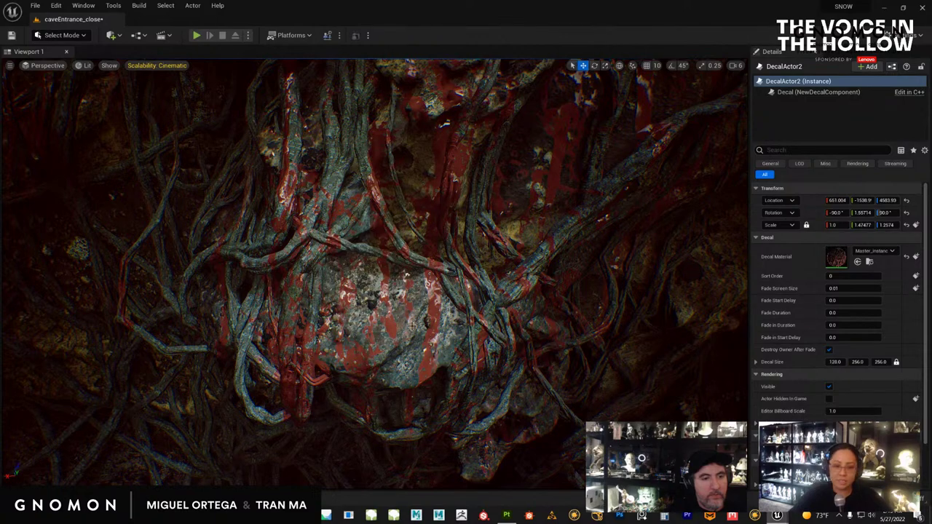
# Bring back the Master_demo graph and move its output node farther from the parameter nodes to make room.
pyautogui.moveTo(931, 116); pyautogui.dragTo(737, 73)
pyautogui.click(416, 81)
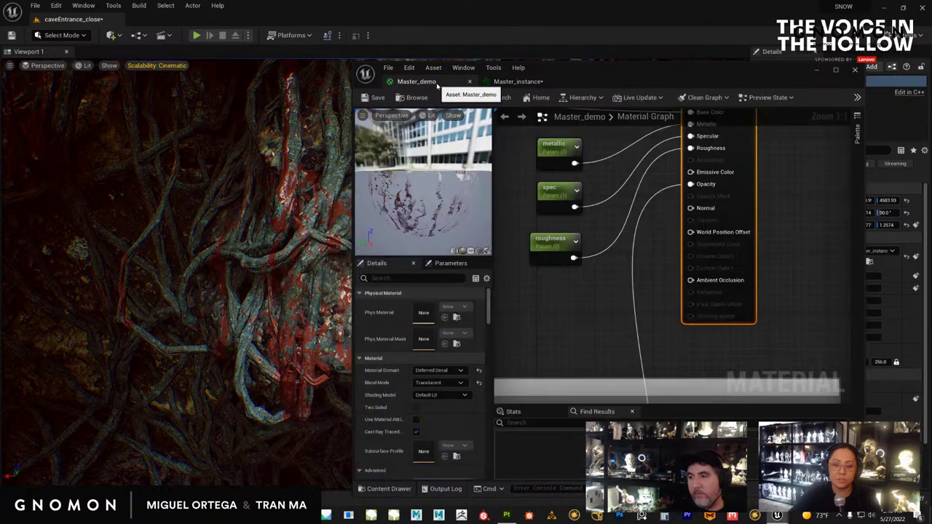
pyautogui.scroll(-2, 578, 320)
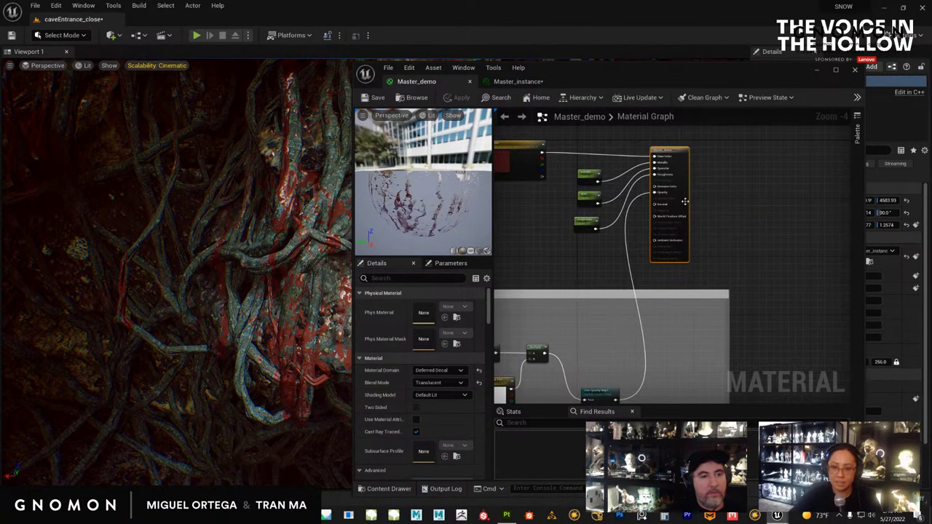
pyautogui.moveTo(684, 201); pyautogui.dragTo(782, 208)
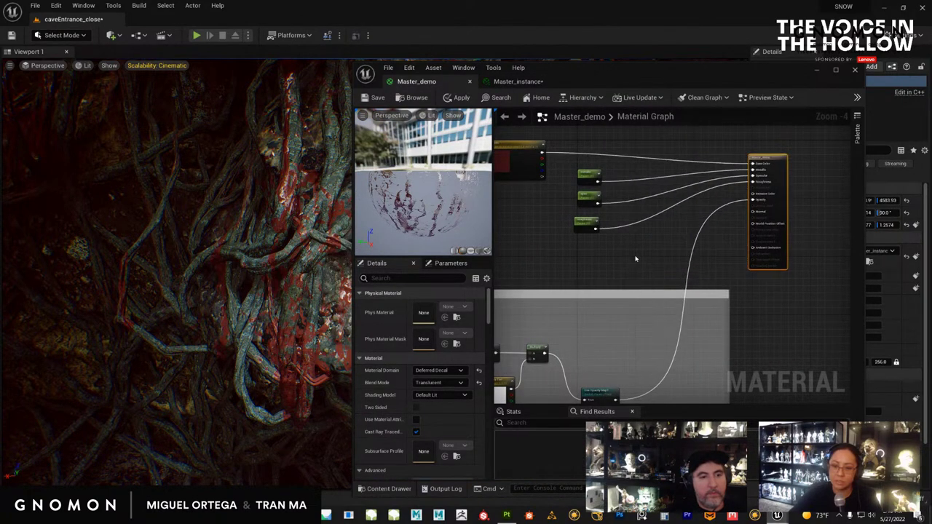
# Duplicate the OpacityMap texture parameter and place the copy in the empty area beneath the roughness parameter.
pyautogui.scroll(2, 635, 258)
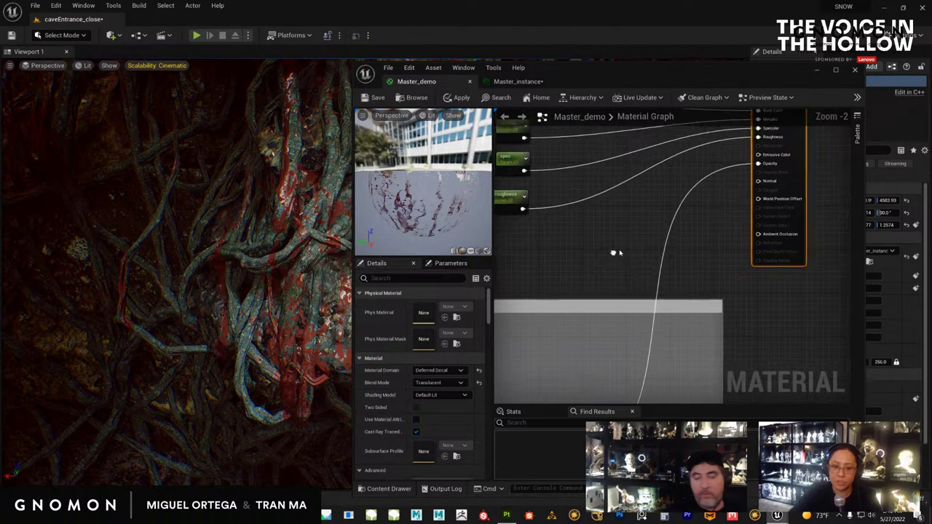
pyautogui.scroll(1, 615, 252)
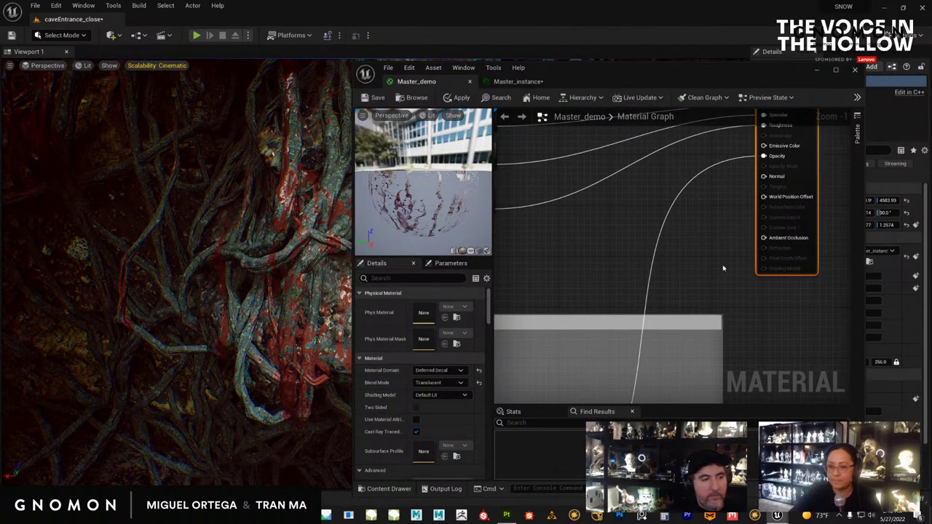
pyautogui.moveTo(723, 267); pyautogui.dragTo(681, 302, button='right')
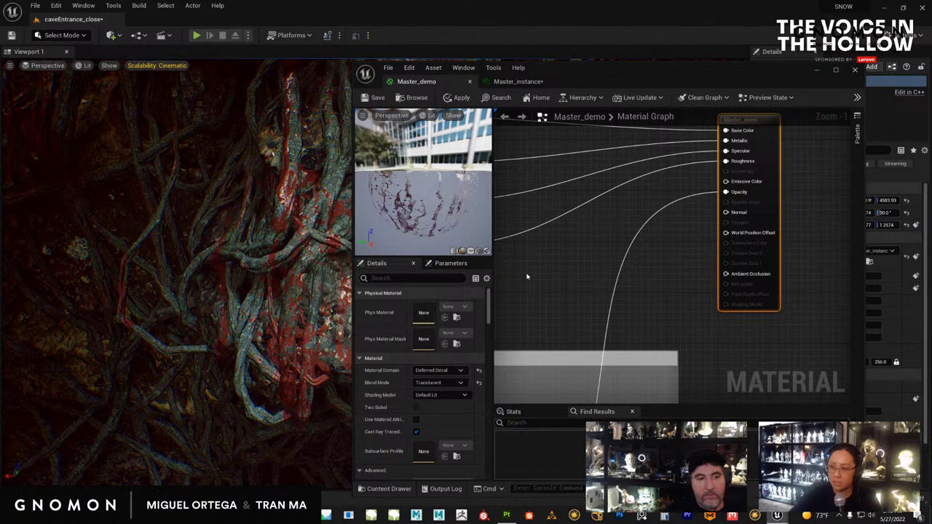
pyautogui.moveTo(539, 311); pyautogui.dragTo(779, 175, button='right')
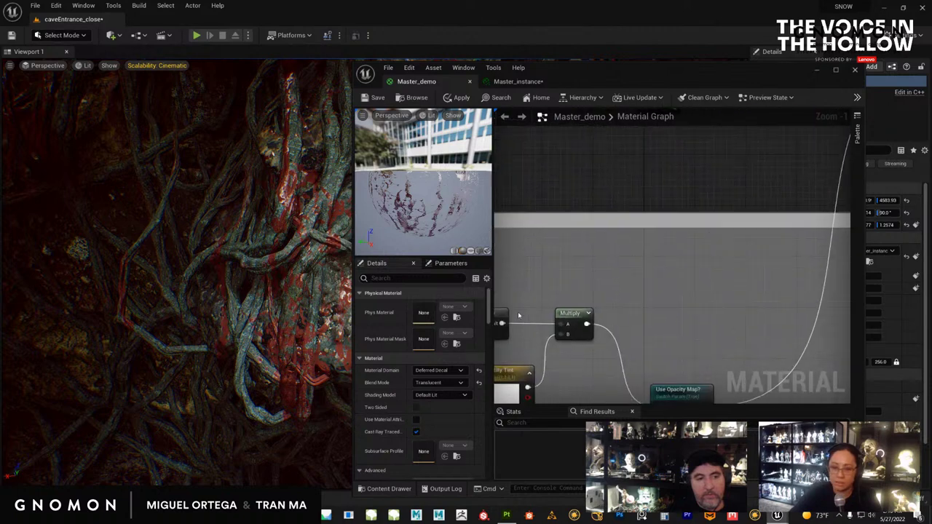
pyautogui.moveTo(525, 287); pyautogui.dragTo(685, 225, button='right')
pyautogui.moveTo(534, 315); pyautogui.dragTo(612, 288, button='right')
pyautogui.click(557, 259)
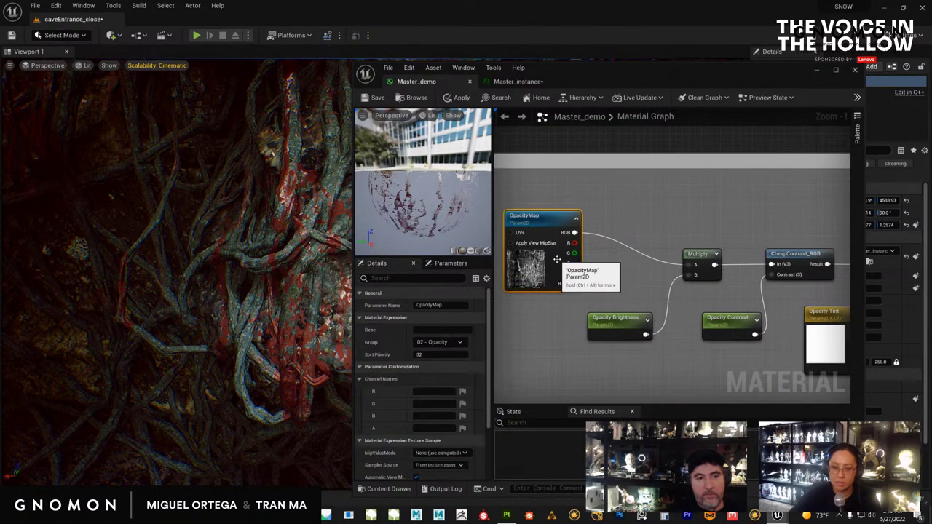
pyautogui.moveTo(662, 172); pyautogui.dragTo(637, 263, button='right')
pyautogui.hotkey('ctrl', 'v')
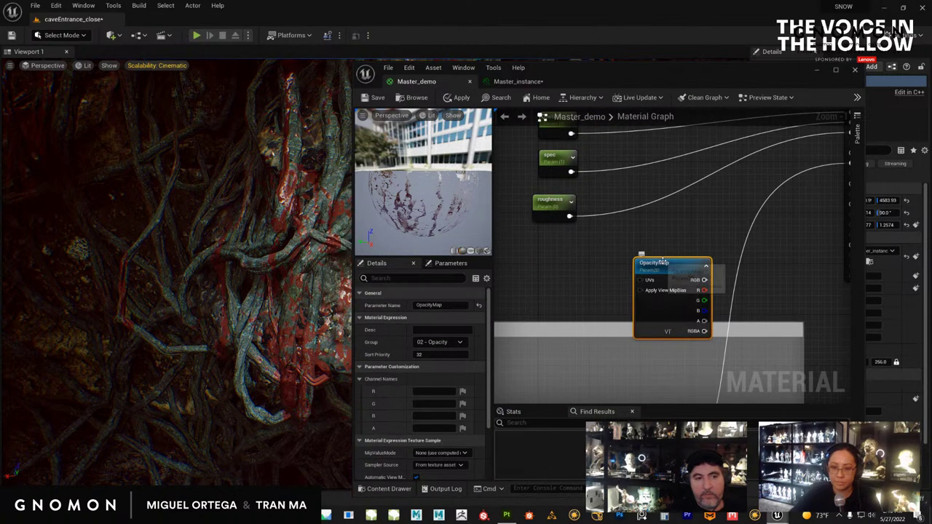
pyautogui.moveTo(661, 259); pyautogui.dragTo(629, 237)
# Assign the Placeholder_Normal texture to the duplicated OpacityMap parameter beneath the roughness parameter.
pyautogui.scroll(-5, 436, 408)
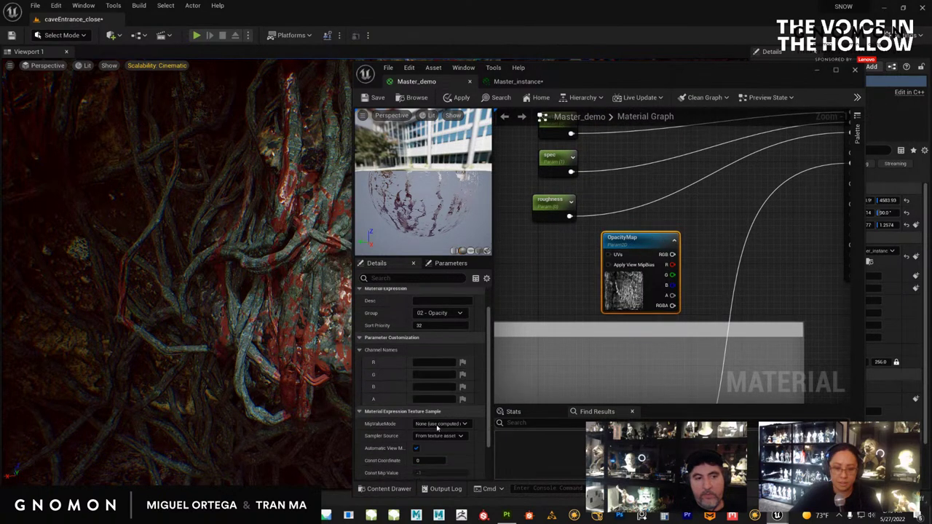
pyautogui.click(460, 436)
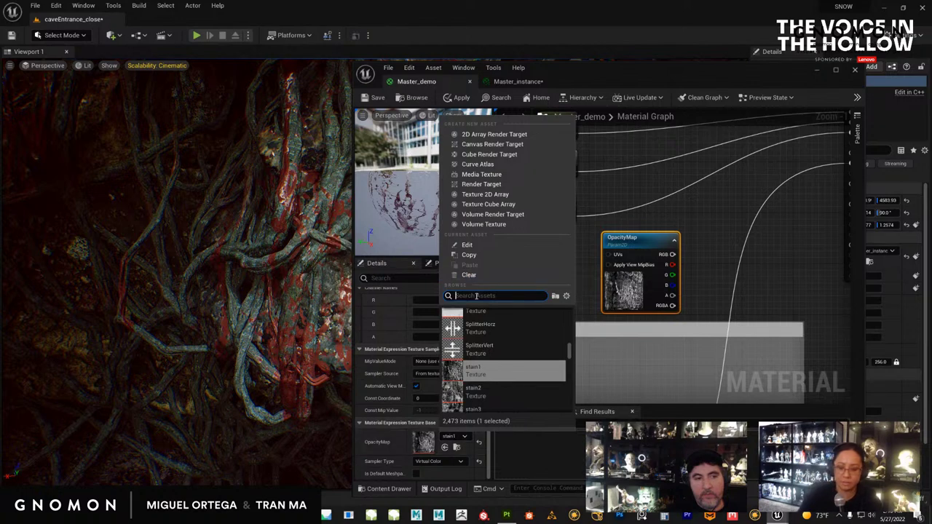
pyautogui.write('place')
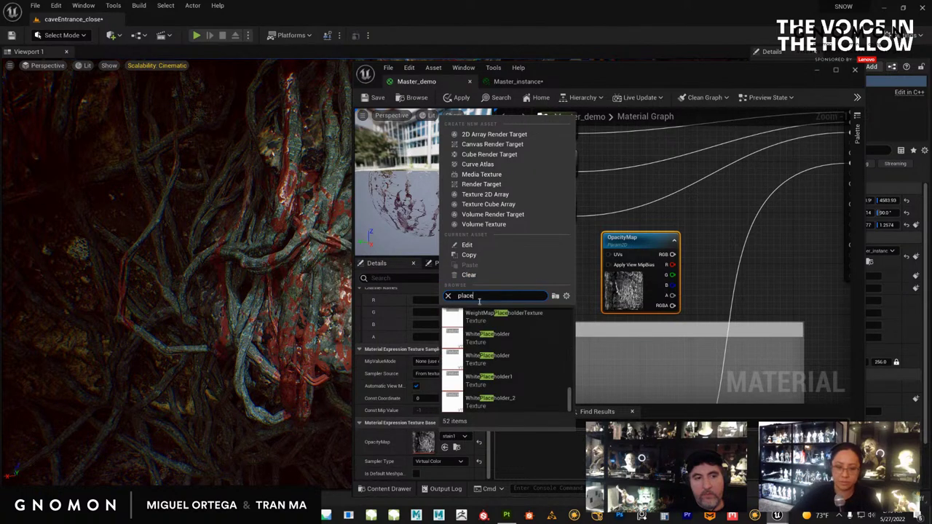
pyautogui.write('n')
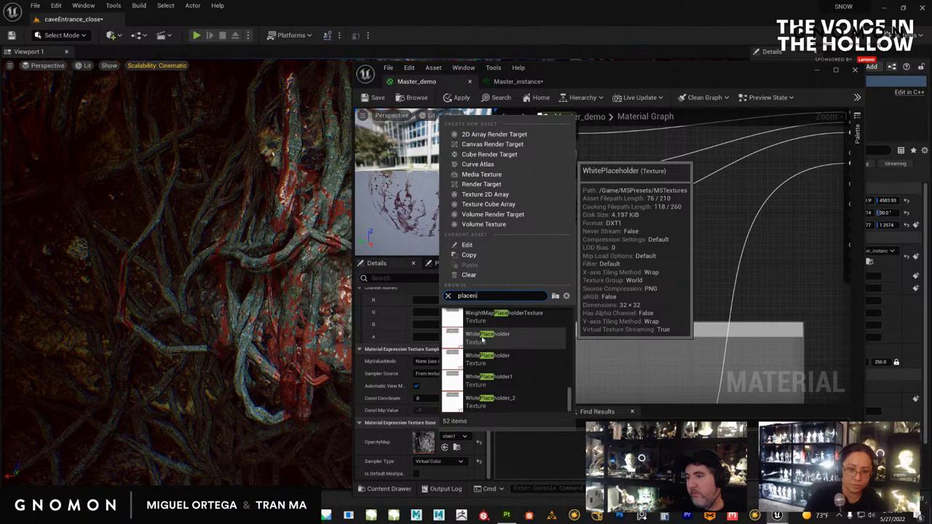
pyautogui.write('or')
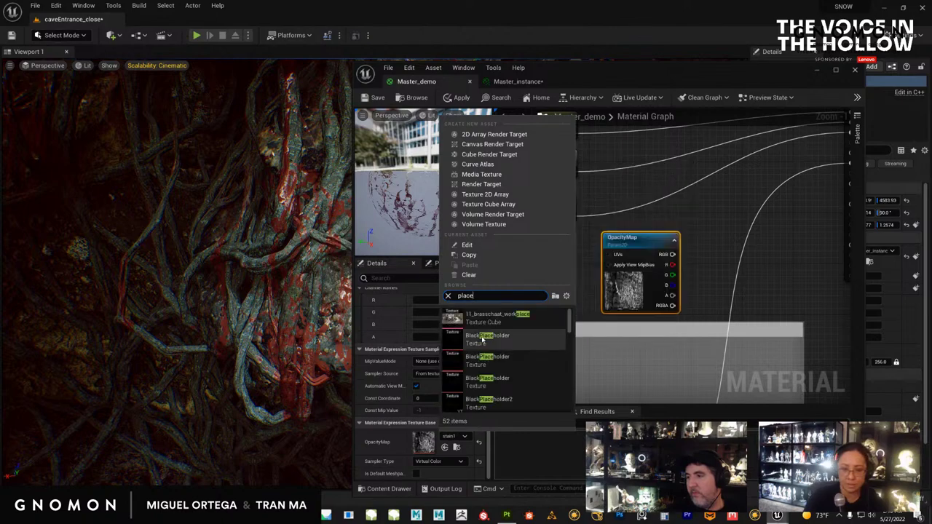
pyautogui.scroll(-5, 484, 339)
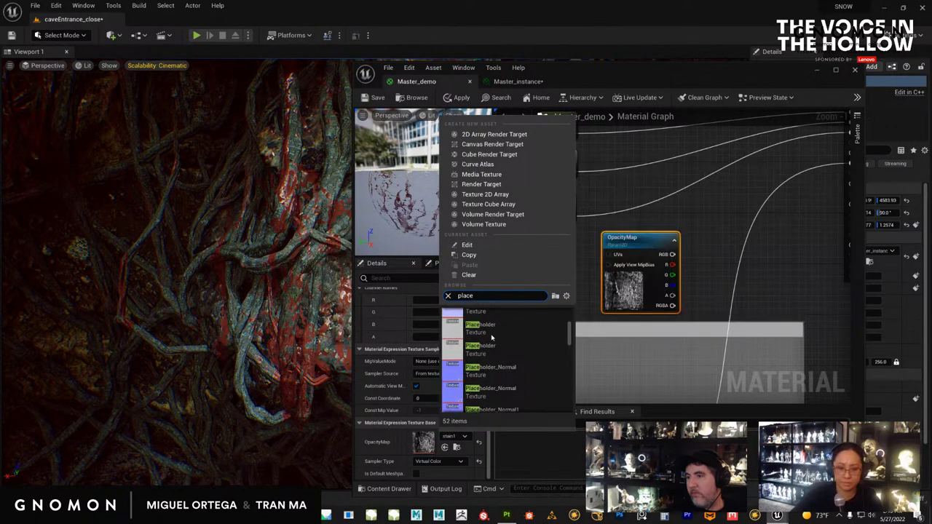
pyautogui.click(492, 333)
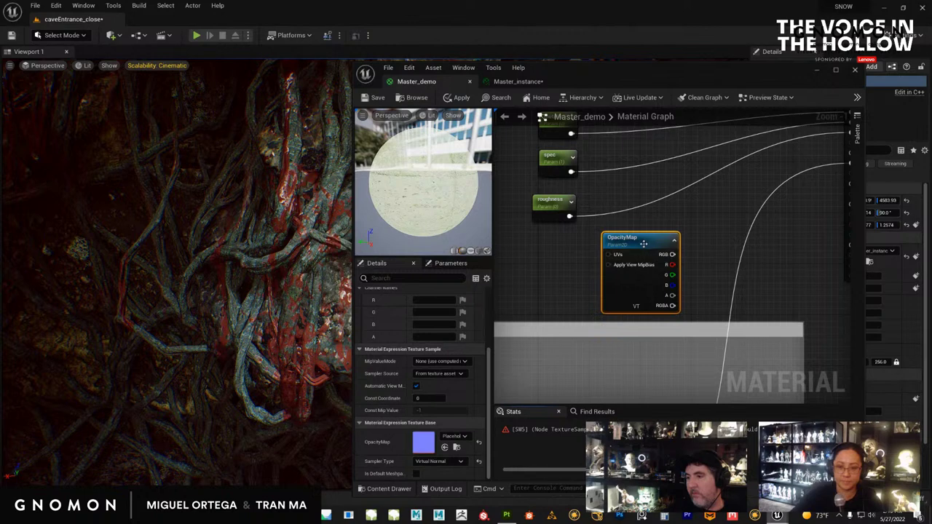
# Rename the duplicated texture parameter to Normal, clear its Opacity group assignment, and shift the node slightly closer to the roughness parameter.
pyautogui.rightClick(618, 240)
pyautogui.click(593, 234)
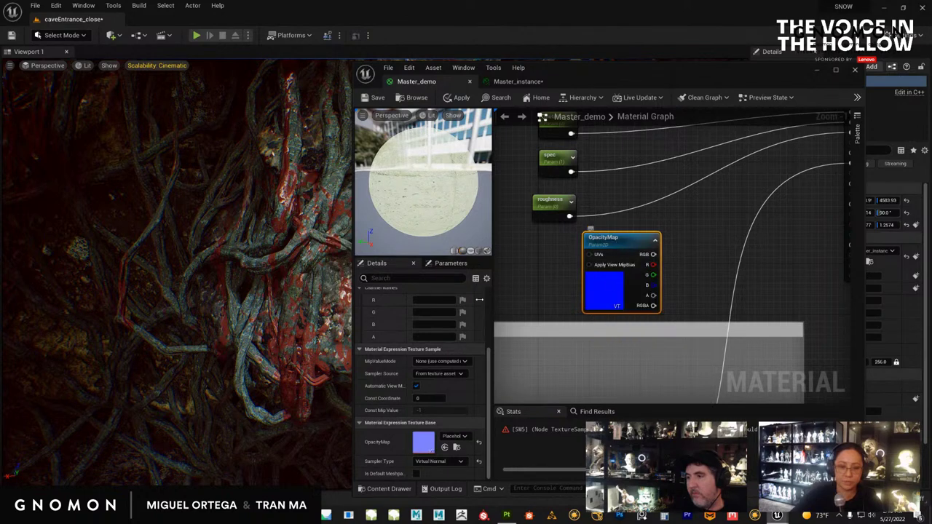
pyautogui.scroll(3, 461, 321)
pyautogui.scroll(2, 461, 321)
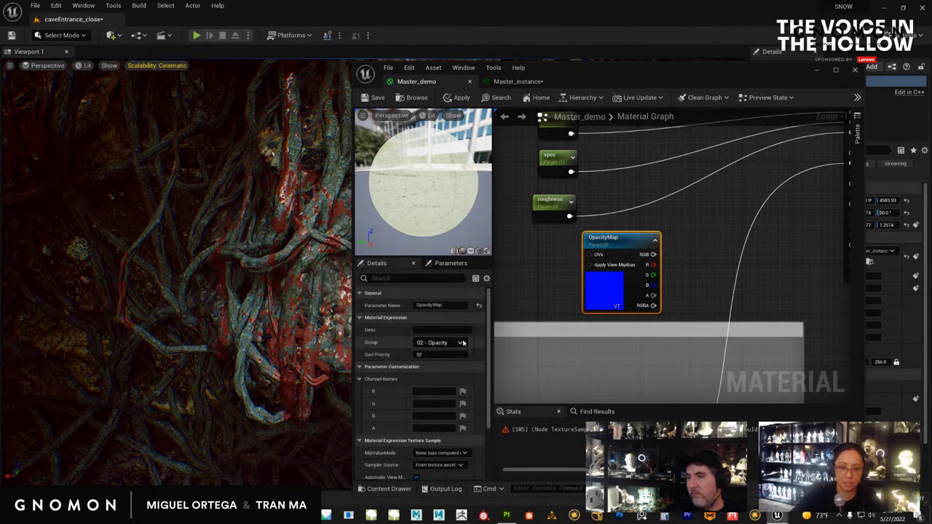
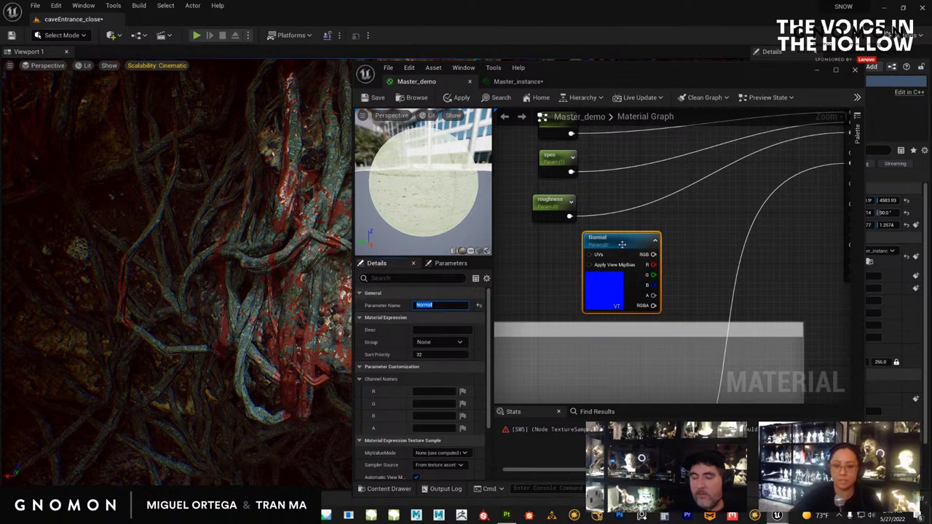
# Connect the RGB output of the Normal texture parameter to the Normal input of the Master_demo output node.
pyautogui.moveTo(699, 232); pyautogui.dragTo(585, 291, button='right')
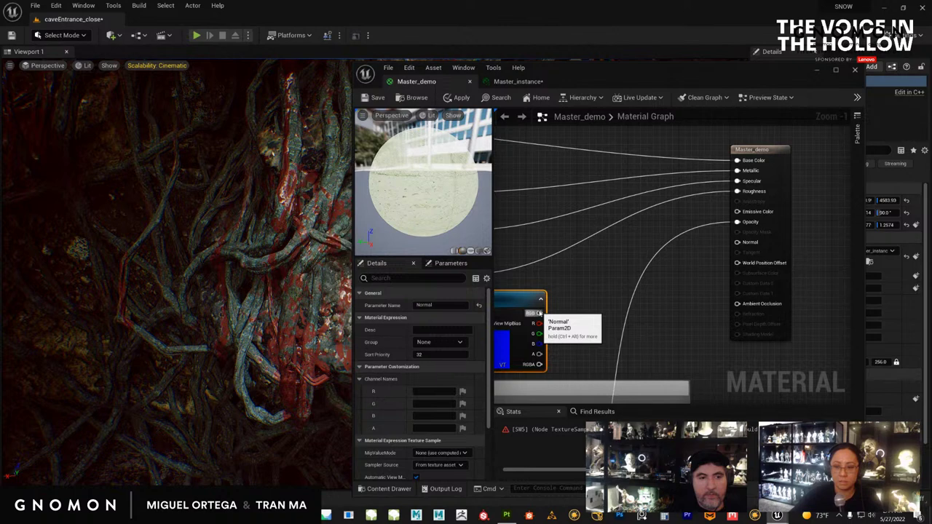
pyautogui.moveTo(538, 313); pyautogui.dragTo(737, 241)
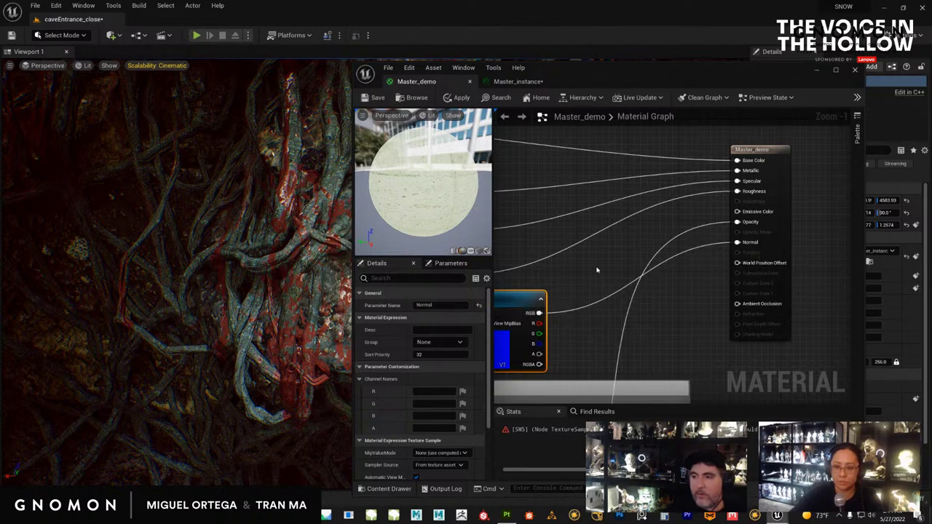
pyautogui.moveTo(596, 270); pyautogui.dragTo(651, 242, button='right')
# Check the Normal parameter's texture settings and save Master_demo, choosing to continue despite compilation errors.
pyautogui.click(374, 98)
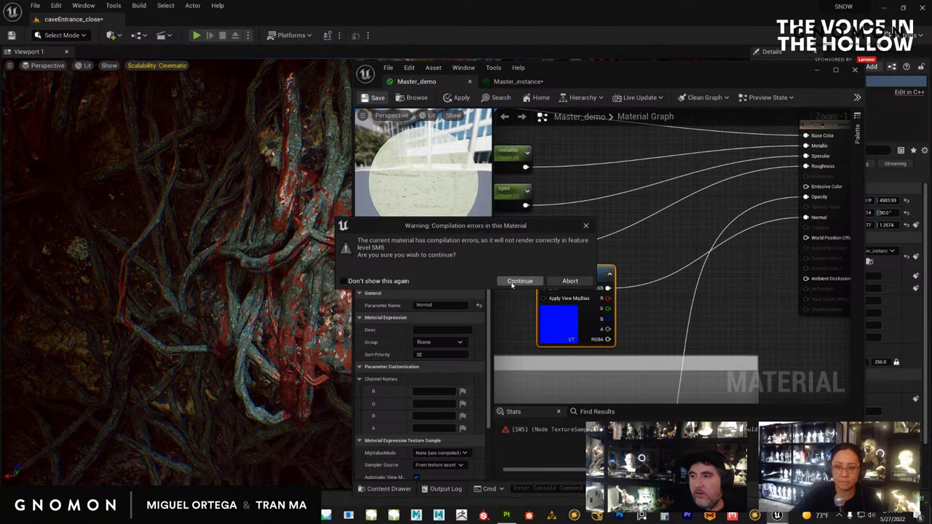
pyautogui.click(587, 226)
pyautogui.moveTo(519, 314); pyautogui.dragTo(576, 223, button='right')
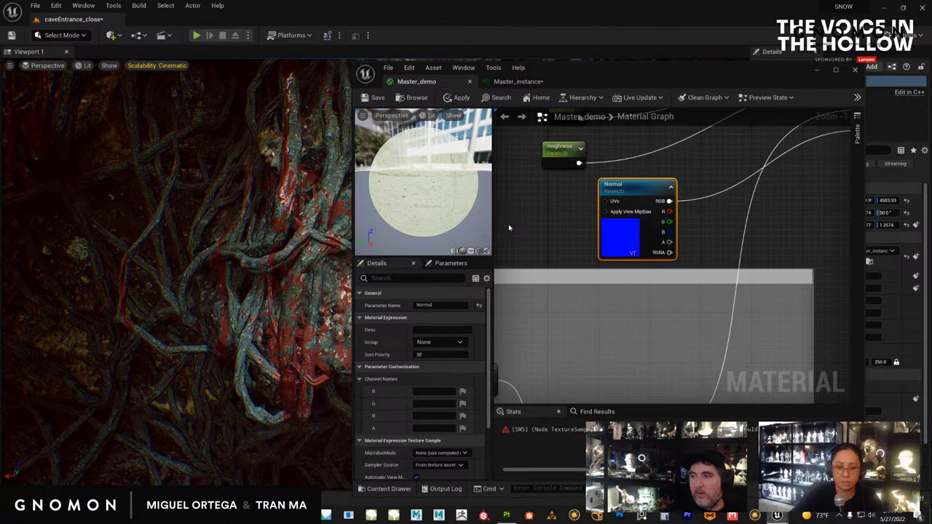
pyautogui.scroll(-5, 444, 371)
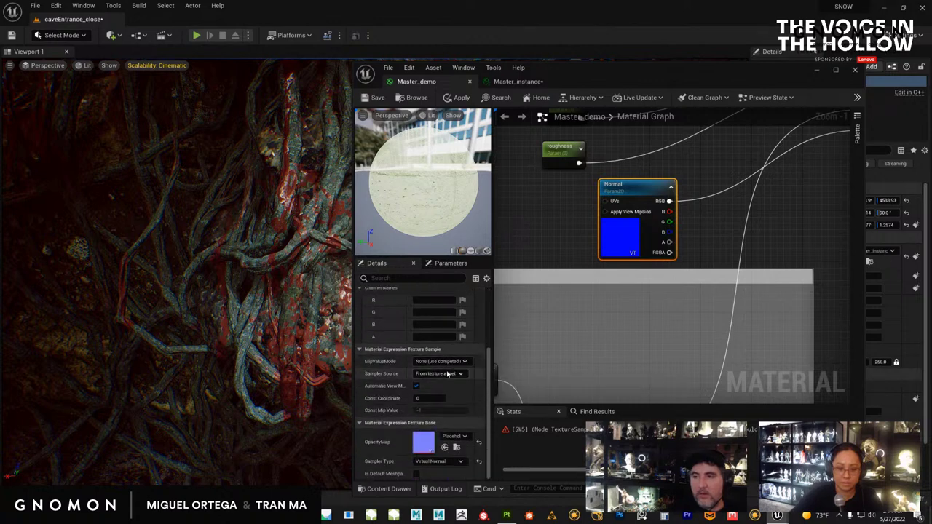
pyautogui.click(372, 97)
pyautogui.click(519, 280)
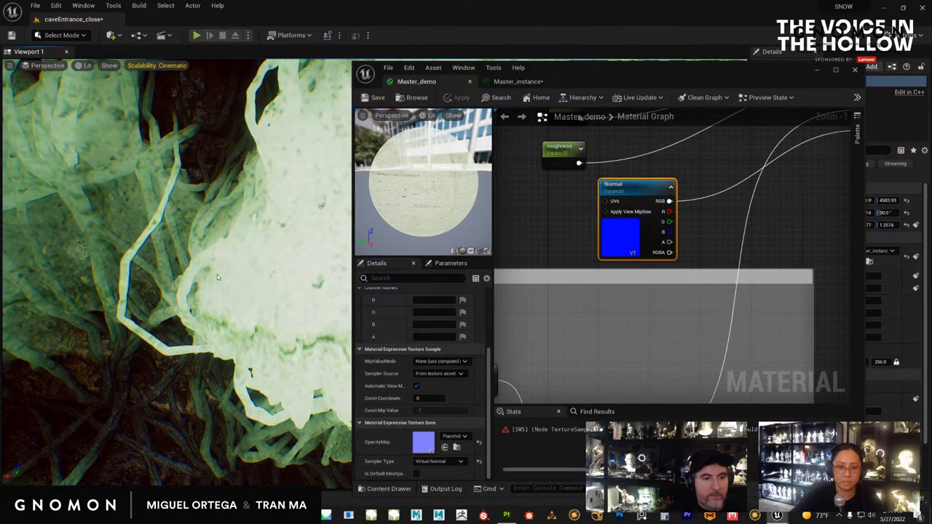
# Delete the Normal texture parameter from the Master_demo graph and save the material, continuing despite compilation errors.
pyautogui.moveTo(217, 275)
pyautogui.mouseDown(button='right')
pyautogui.moveTo(233, 327)
pyautogui.moveTo(220, 293)
pyautogui.mouseUp(button='right')
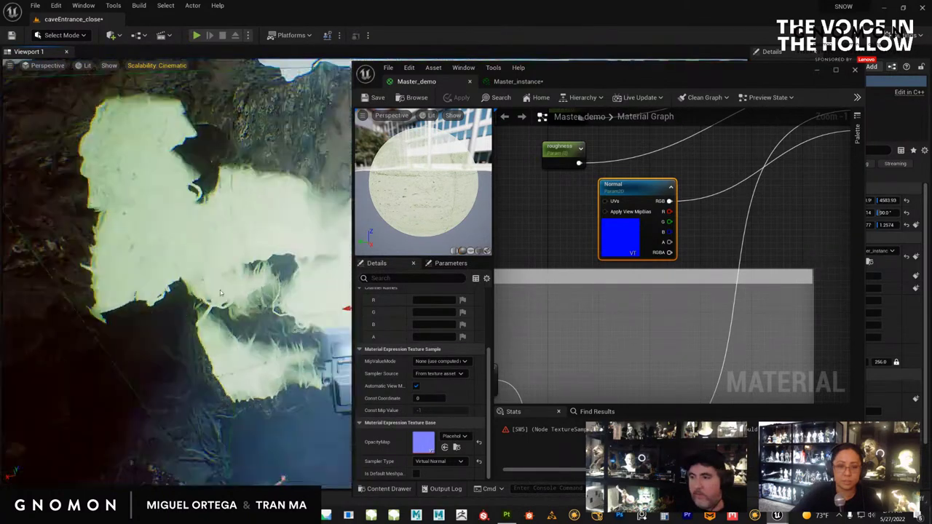
pyautogui.scroll(-6, 566, 227)
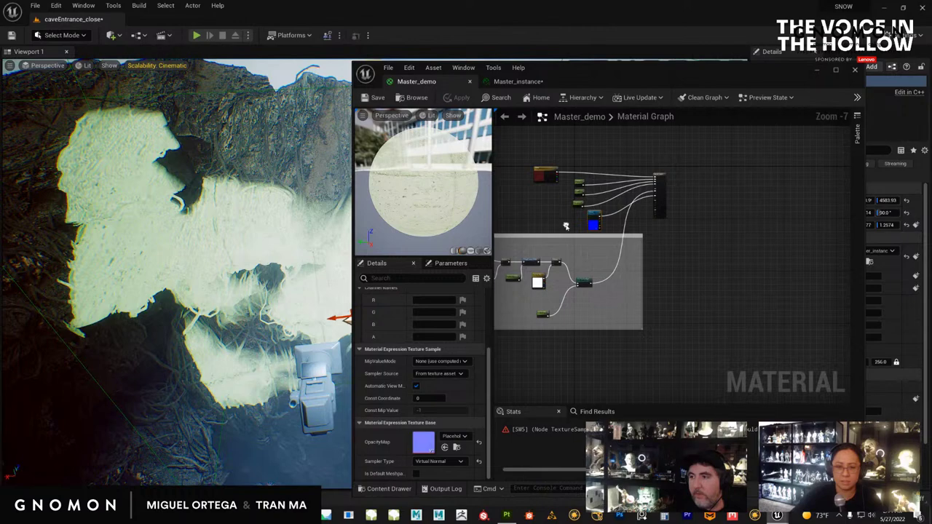
pyautogui.scroll(3, 566, 226)
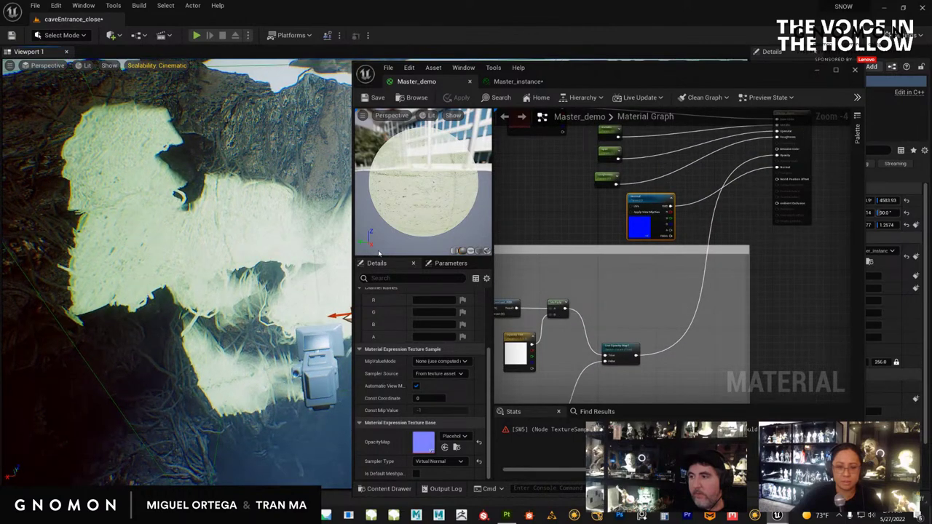
pyautogui.moveTo(529, 74); pyautogui.dragTo(476, 67)
pyautogui.scroll(3, 530, 213)
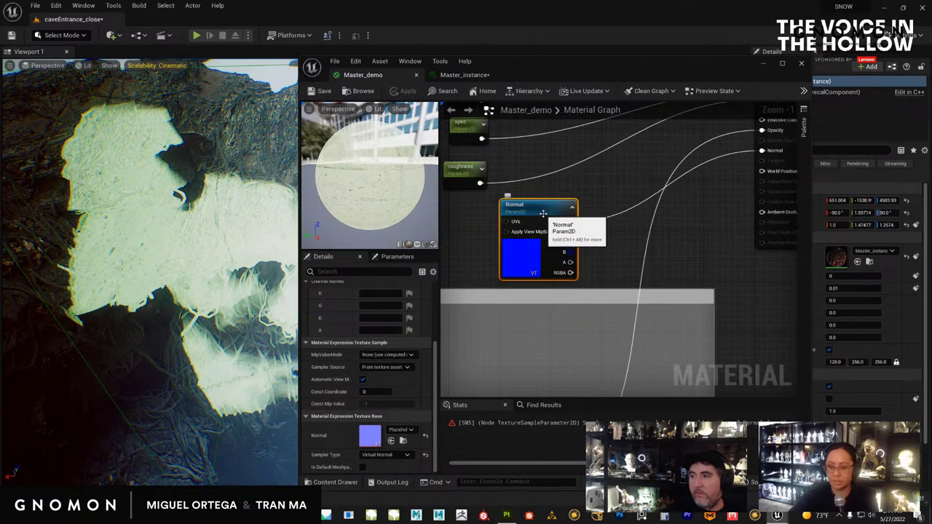
pyautogui.press('Delete')
pyautogui.click(325, 92)
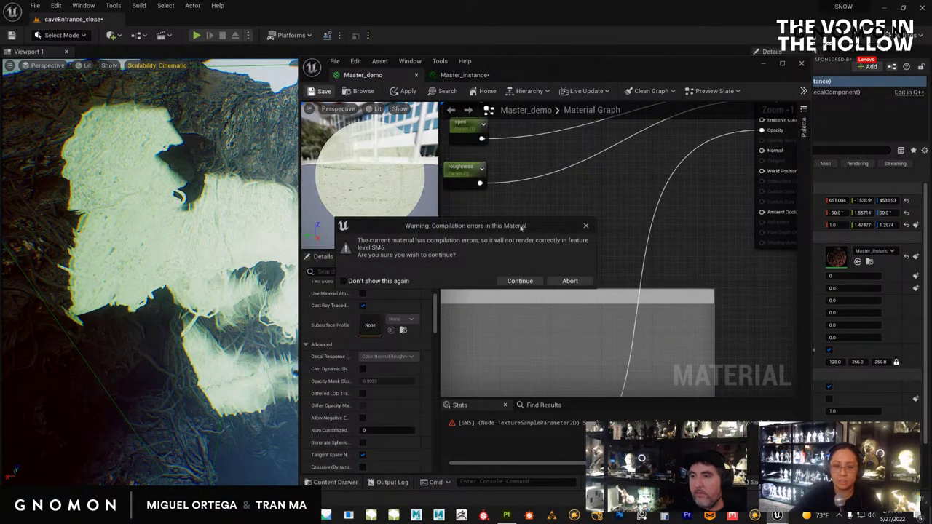
pyautogui.click(519, 281)
# Try to assign the Placeholder texture to the OpacityMap parameter in the Opacity comment group.
pyautogui.moveTo(515, 270); pyautogui.dragTo(652, 135, button='right')
pyautogui.moveTo(545, 289); pyautogui.dragTo(605, 270, button='right')
pyautogui.scroll(-1, 594, 270)
pyautogui.scroll(-5, 594, 268)
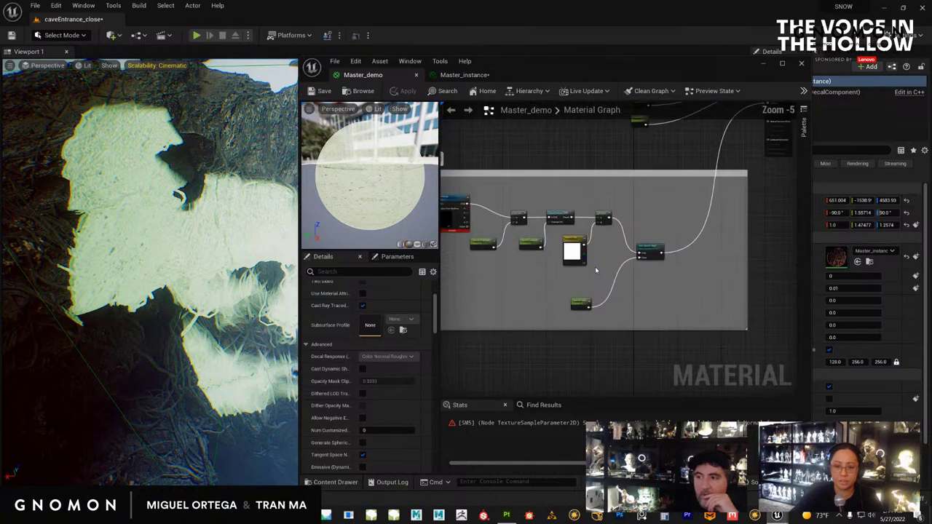
pyautogui.scroll(2, 515, 292)
pyautogui.moveTo(536, 284); pyautogui.dragTo(523, 307, button='right')
pyautogui.scroll(3, 510, 262)
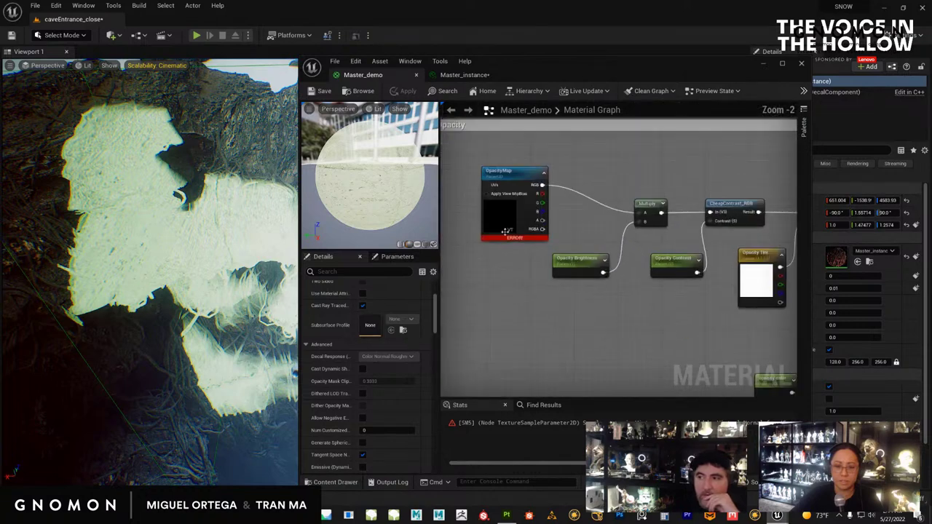
pyautogui.click(520, 197)
pyautogui.click(405, 429)
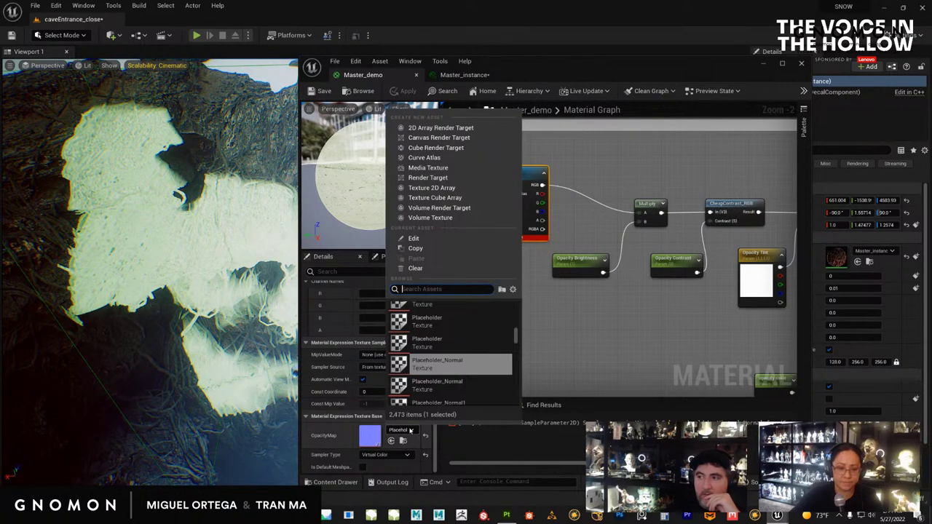
pyautogui.click(435, 342)
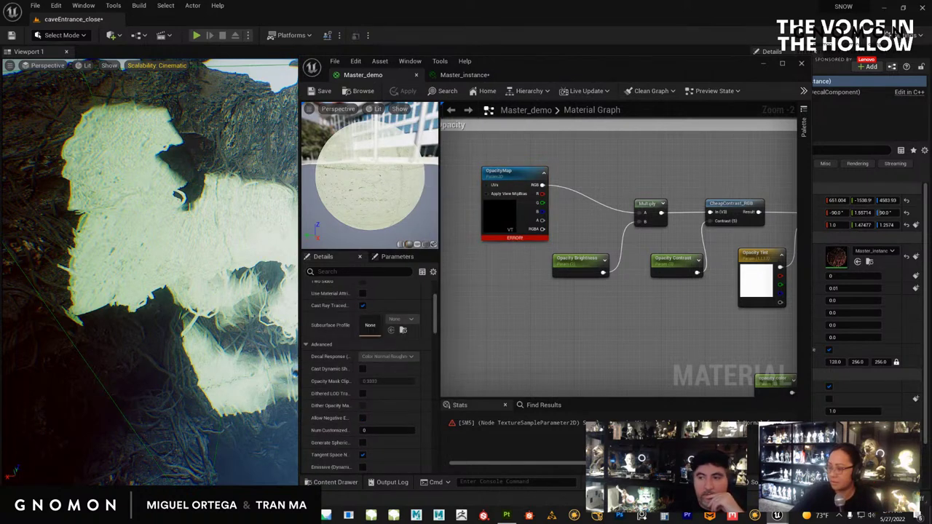
# Add a stain1 texture sample to the Opacity group, wire its RGB output to Multiply's A input, and delete the OpacityMap parameter.
pyautogui.moveTo(794, 313); pyautogui.dragTo(647, 213)
pyautogui.click(510, 169)
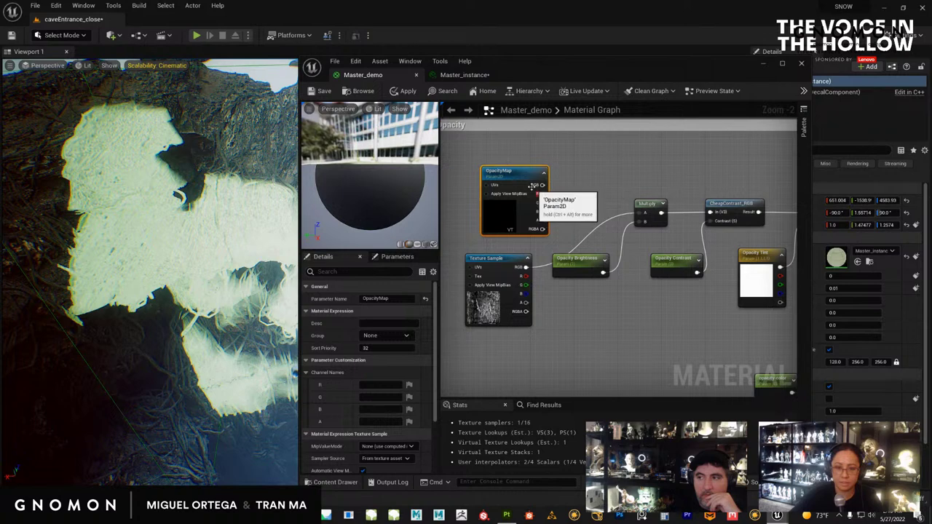
pyautogui.press('Delete')
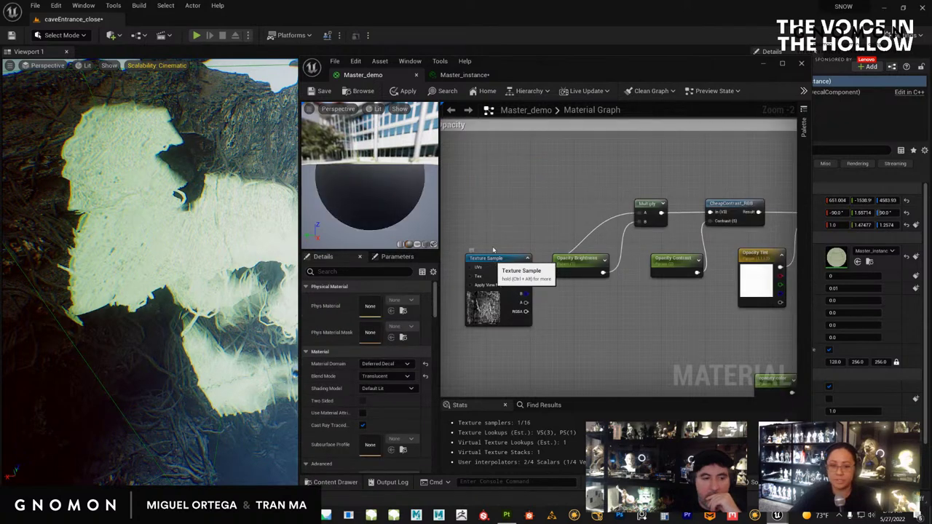
# Move the stain1 texture sample into the vacated spot in the Opacity group and save Master_demo.
pyautogui.moveTo(482, 267); pyautogui.dragTo(487, 177)
pyautogui.moveTo(503, 322); pyautogui.dragTo(536, 352, button='right')
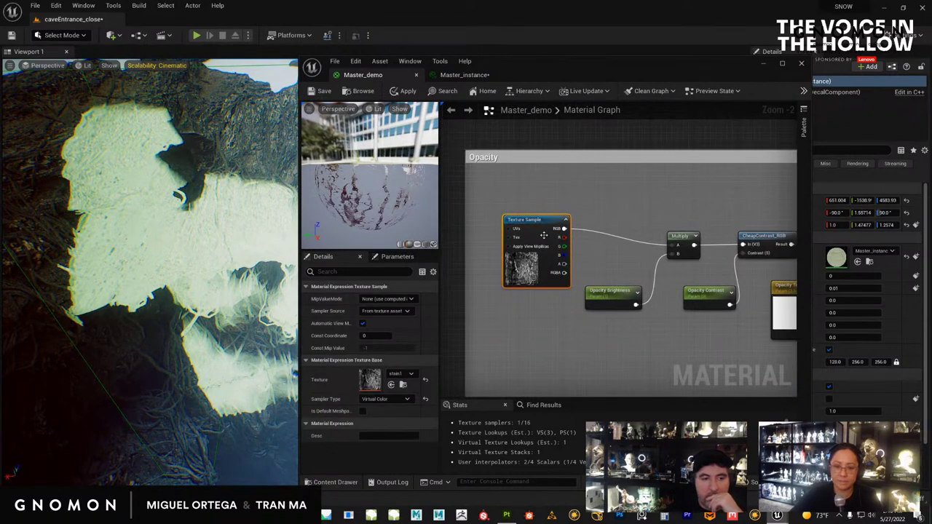
pyautogui.moveTo(542, 221); pyautogui.dragTo(540, 201)
pyautogui.scroll(2, 548, 228)
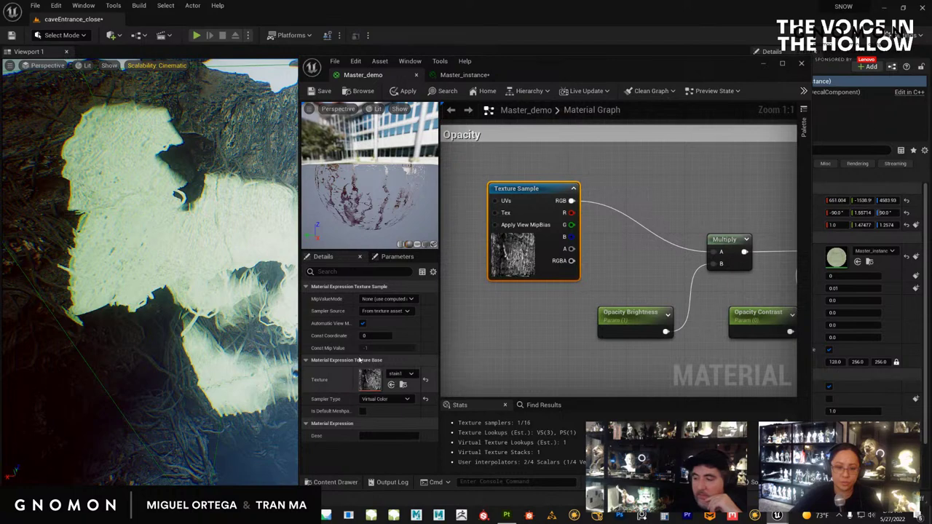
pyautogui.moveTo(298, 288); pyautogui.dragTo(205, 289)
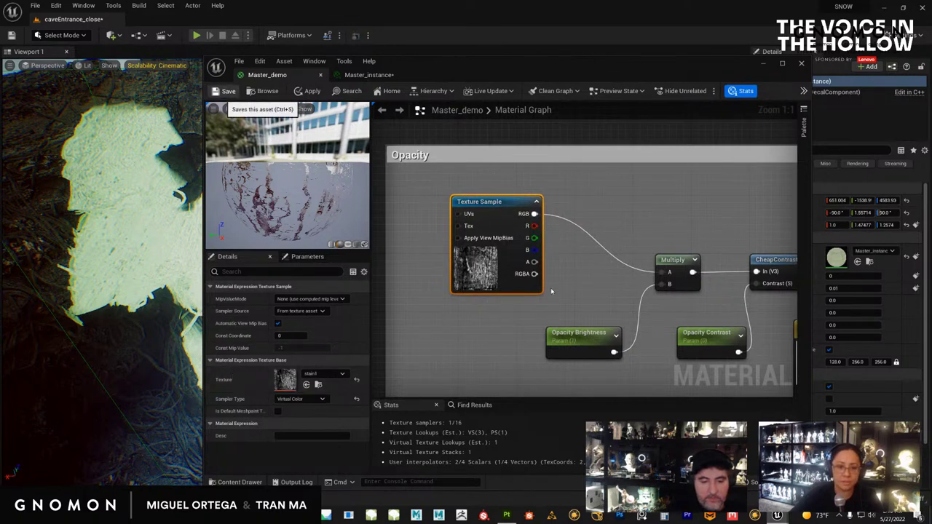
pyautogui.hotkey('ctrl', 's')
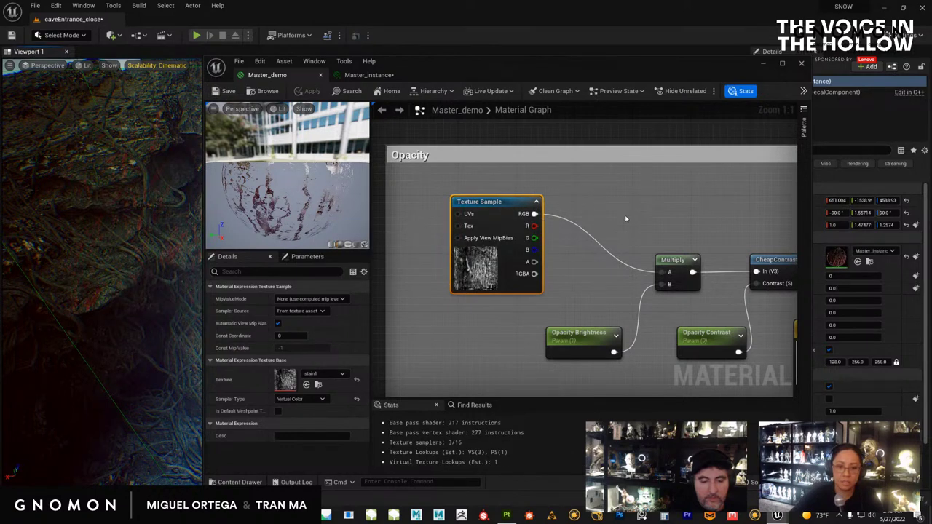
# Add the stain1_normal texture as a texture sample in the empty area beneath the roughness parameter.
pyautogui.moveTo(626, 219); pyautogui.dragTo(505, 260, button='right')
pyautogui.scroll(-2, 553, 238)
pyautogui.moveTo(568, 233); pyautogui.dragTo(540, 245, button='right')
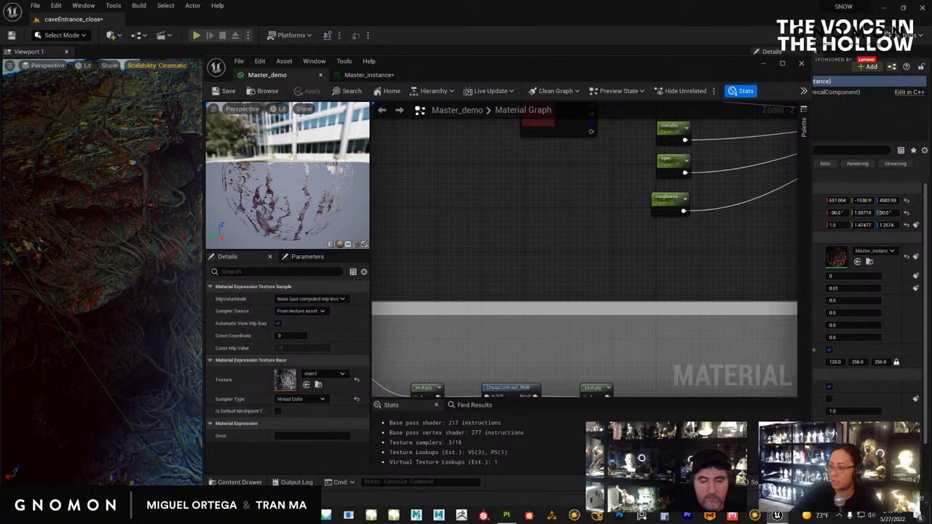
pyautogui.moveTo(930, 284); pyautogui.dragTo(578, 232)
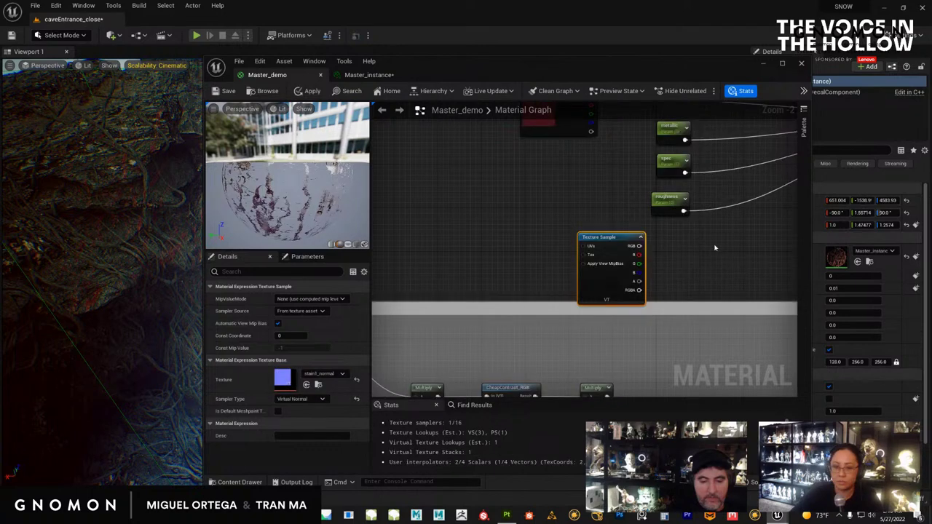
# Convert the stain1_normal texture sample to a parameter named Normal.
pyautogui.moveTo(715, 247); pyautogui.dragTo(508, 271, button='right')
pyautogui.rightClick(467, 262)
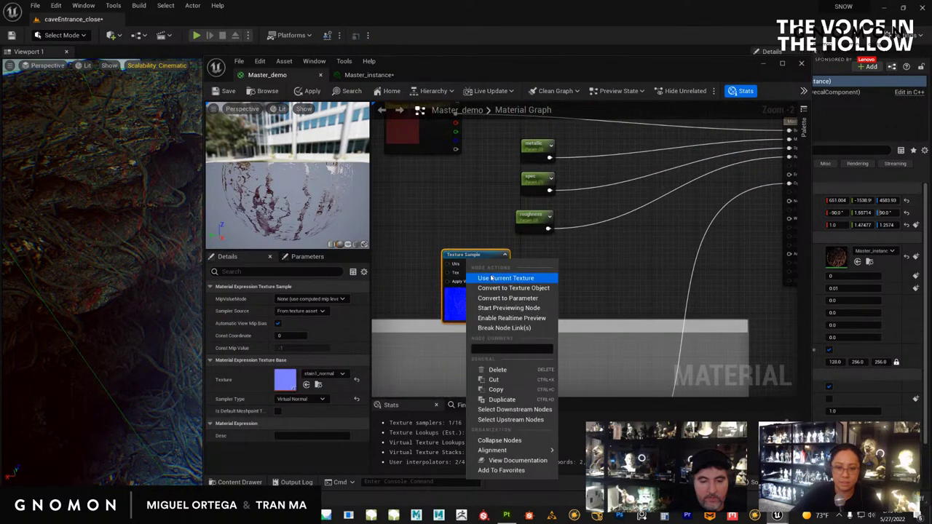
pyautogui.click(503, 297)
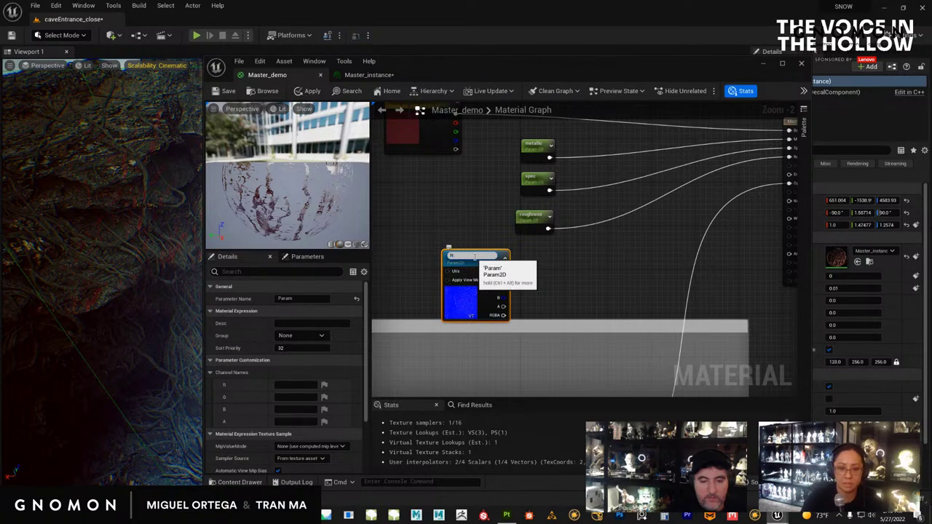
pyautogui.write('Normal')
pyautogui.press('Return')
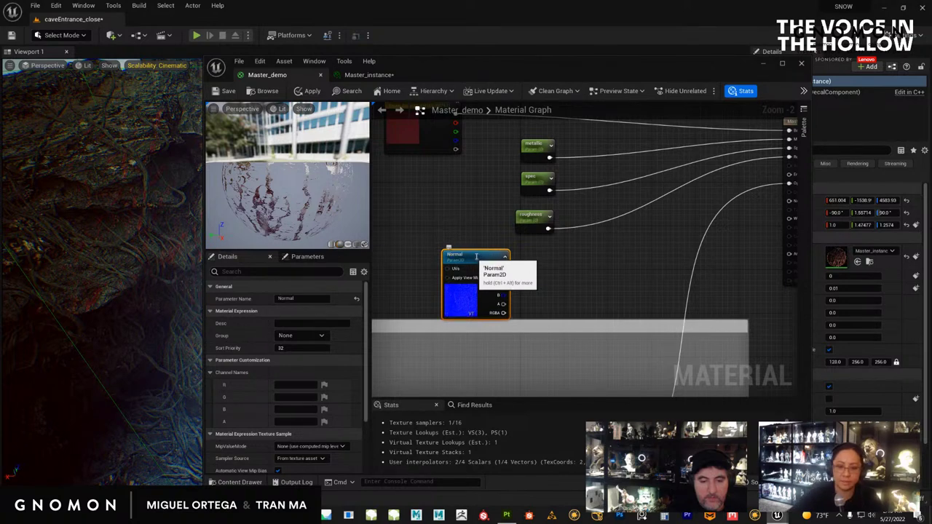
# Wire the Normal parameter's RGB output to Master_demo's Normal input and save the material.
pyautogui.moveTo(476, 256); pyautogui.dragTo(398, 275, button='right')
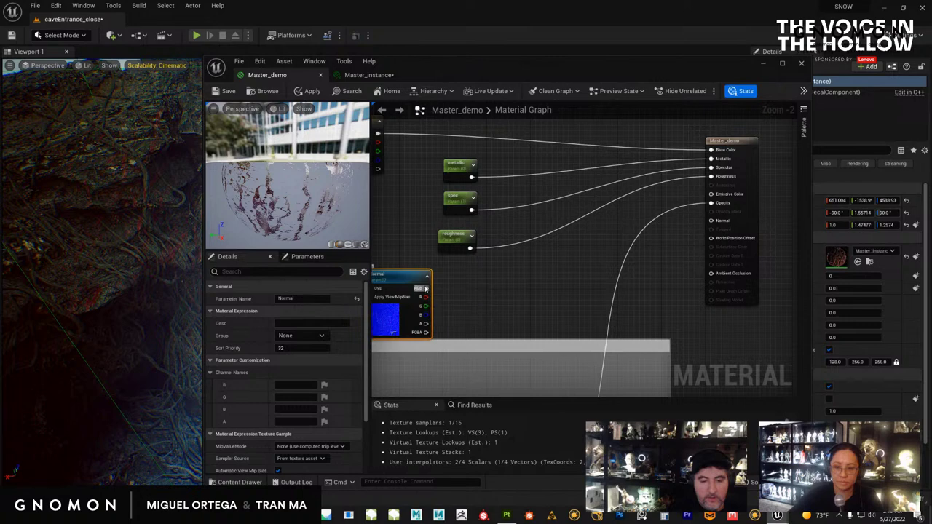
pyautogui.moveTo(426, 289); pyautogui.dragTo(713, 222)
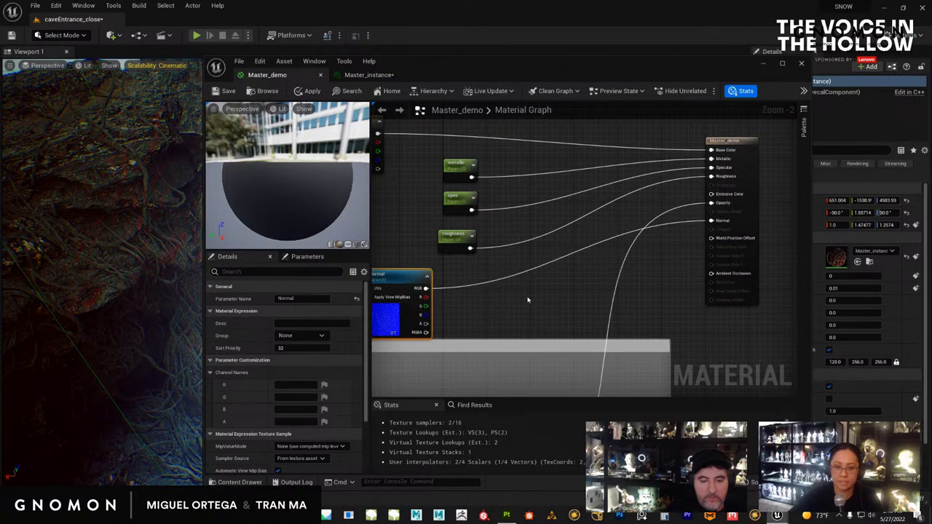
pyautogui.moveTo(527, 300); pyautogui.dragTo(611, 279, button='right')
pyautogui.hotkey('ctrl', 's')
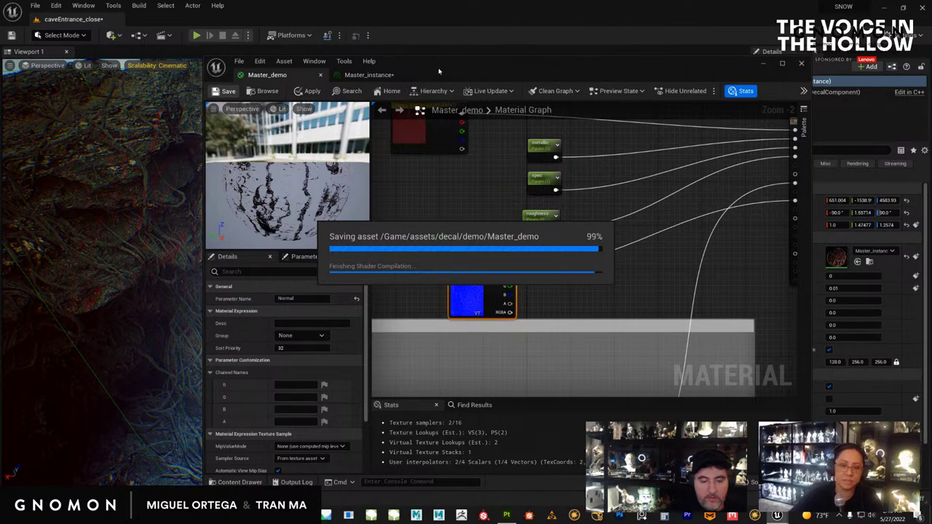
# Enable the Normal texture parameter override with stain1_normal in Master_instance.
pyautogui.click(370, 76)
pyautogui.moveTo(485, 70); pyautogui.dragTo(530, 63)
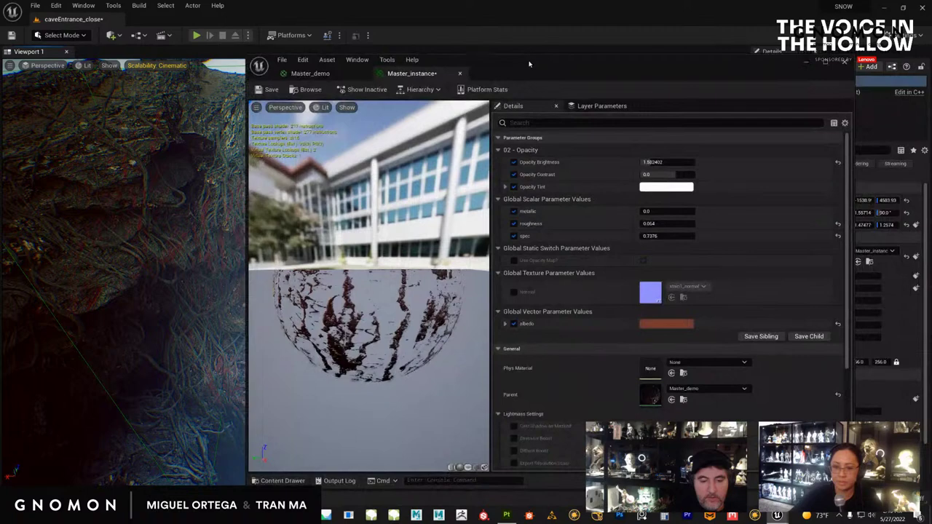
pyautogui.click(515, 291)
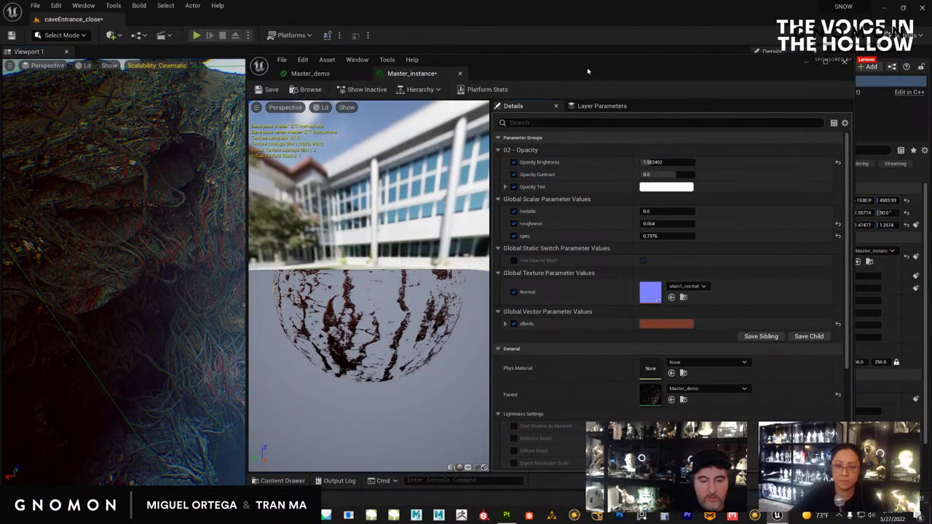
# Examine the decal's normal relief on the cave wall from close up and farther away.
pyautogui.moveTo(591, 63); pyautogui.dragTo(931, 65)
pyautogui.scroll(2, 325, 282)
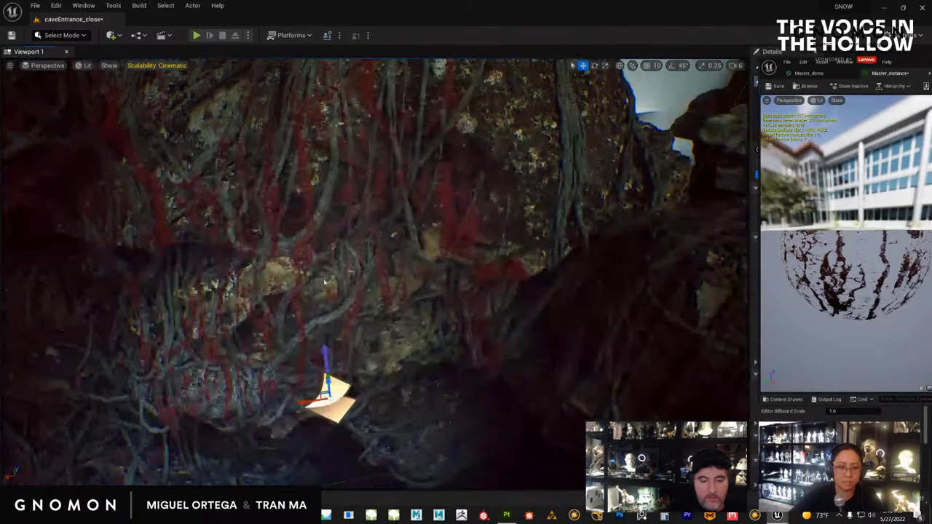
pyautogui.scroll(10, 325, 282)
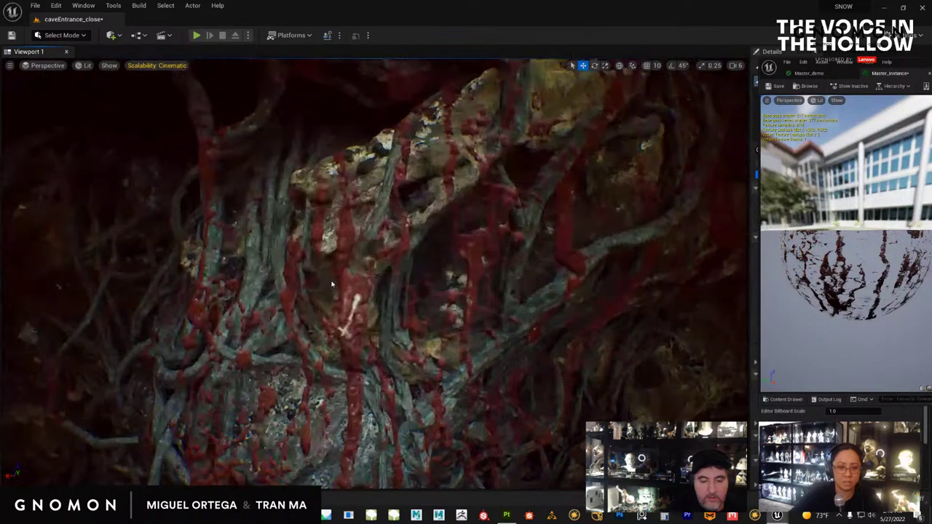
pyautogui.scroll(-10, 329, 283)
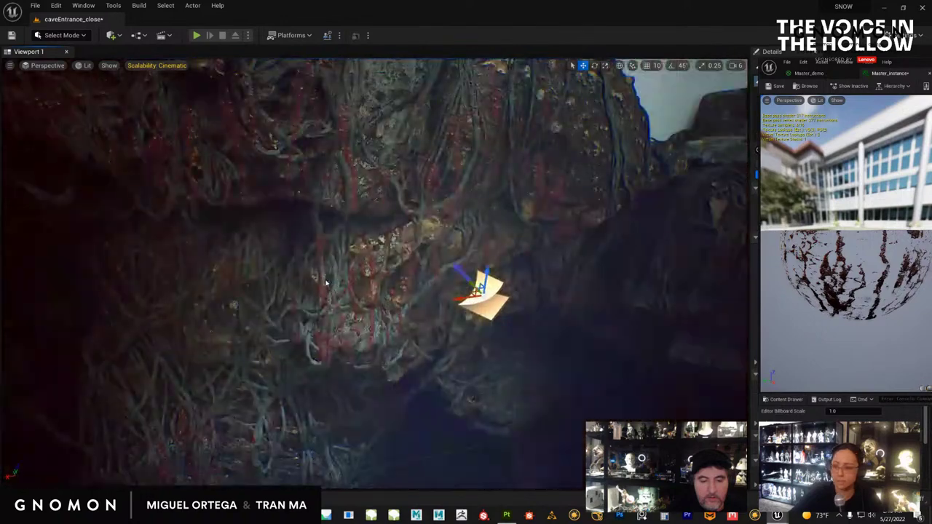
pyautogui.scroll(-3, 325, 282)
pyautogui.scroll(10, 331, 276)
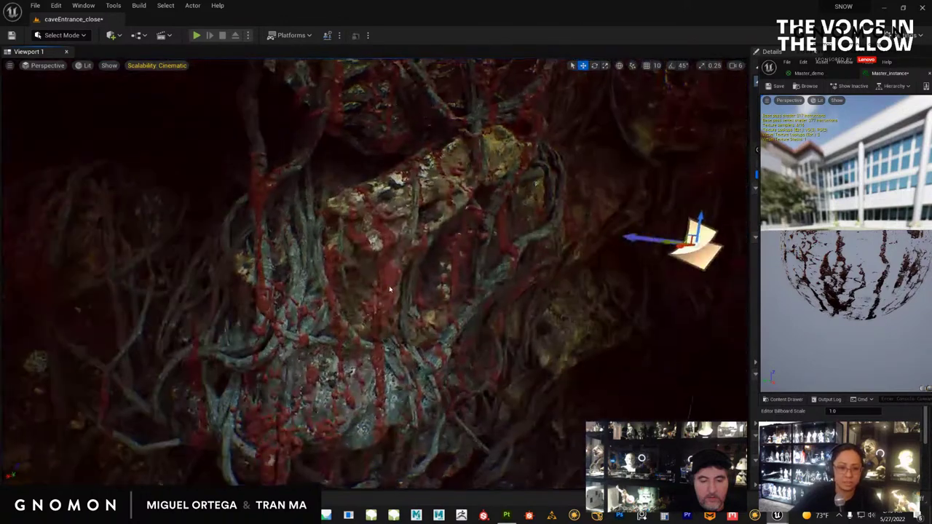
pyautogui.keyDown('alt'); pyautogui.moveTo(390, 289); pyautogui.dragTo(367, 221); pyautogui.keyUp('alt')
pyautogui.moveTo(368, 222); pyautogui.dragTo(357, 304, button='right')
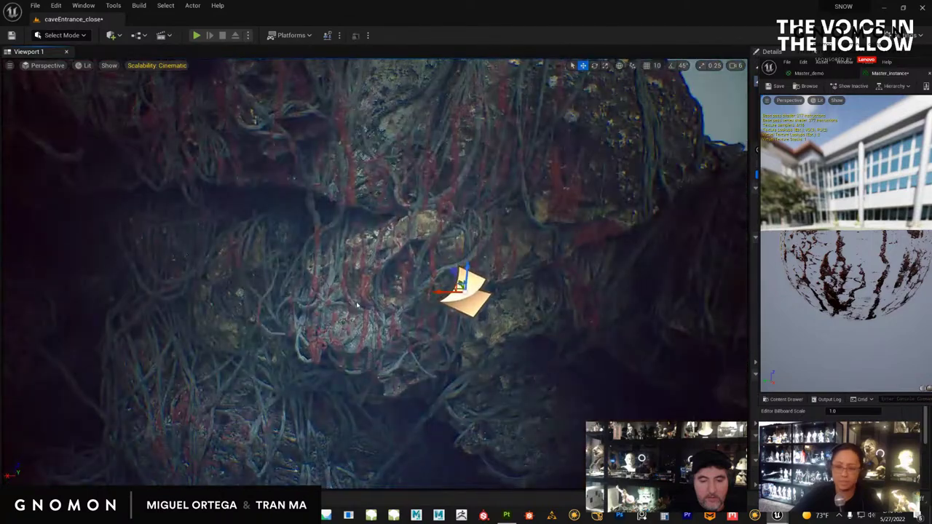
# Assign the decal_stain1 material instance from the Caveinterior folder as DecalActor2's decal material.
pyautogui.moveTo(931, 73); pyautogui.dragTo(772, 92)
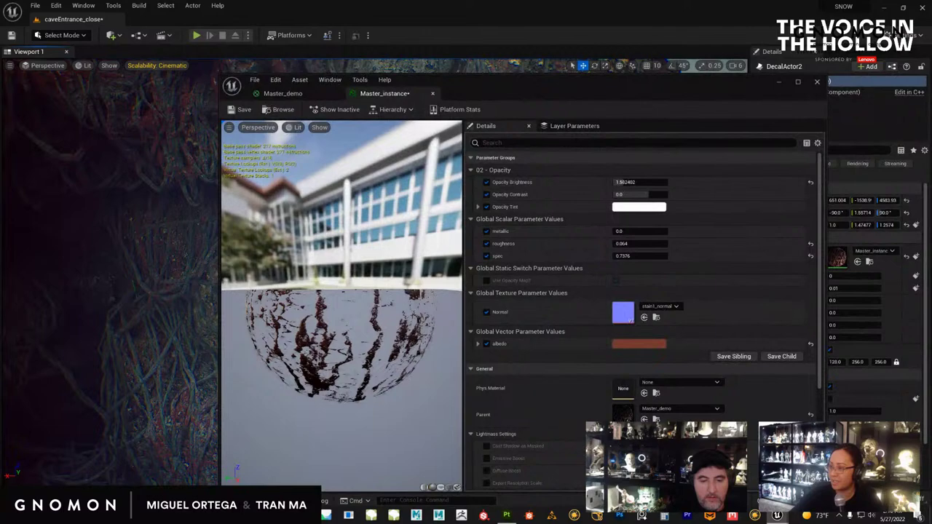
pyautogui.moveTo(931, 188); pyautogui.dragTo(481, 151)
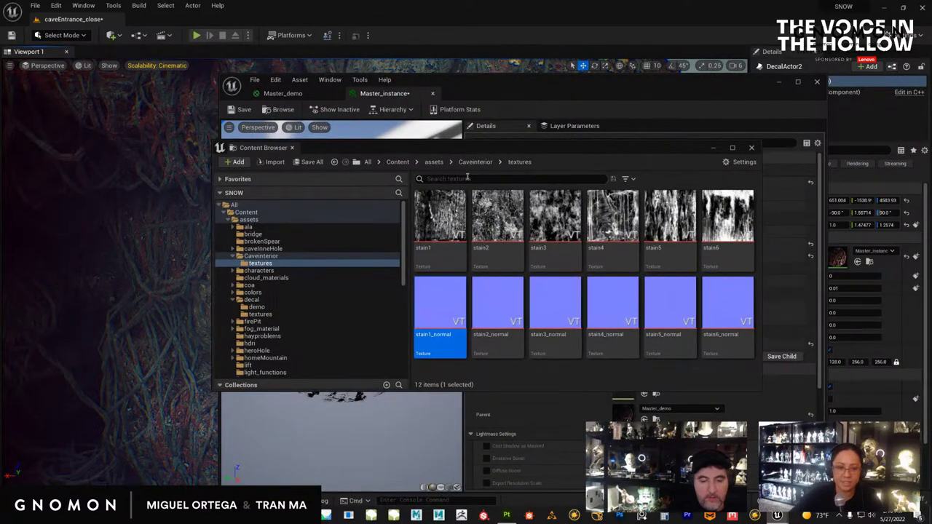
pyautogui.click(255, 256)
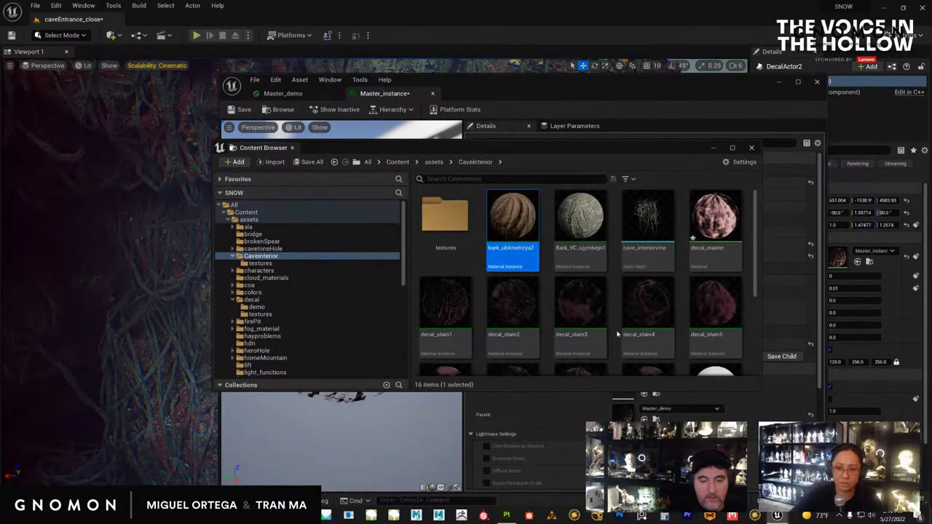
pyautogui.scroll(-1, 617, 334)
pyautogui.moveTo(553, 148); pyautogui.dragTo(931, 171)
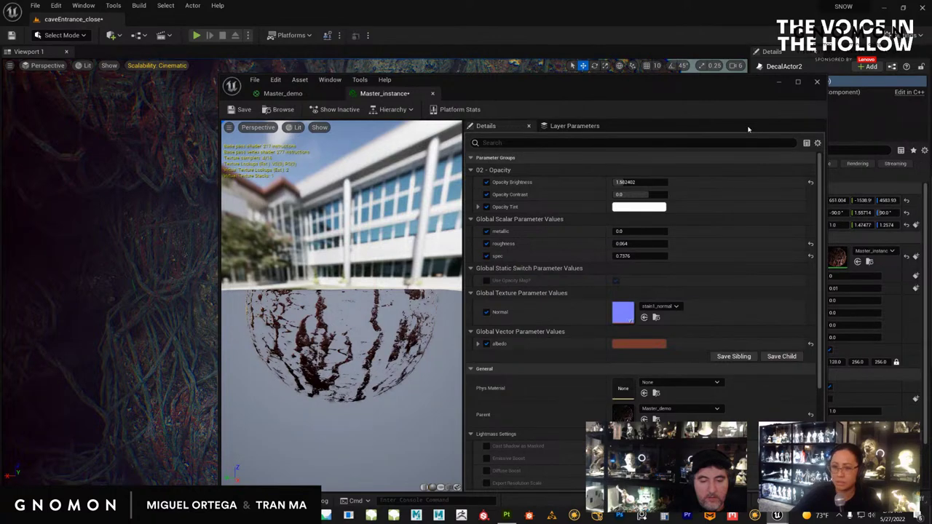
pyautogui.moveTo(742, 85); pyautogui.dragTo(520, 93)
pyautogui.moveTo(931, 306); pyautogui.dragTo(836, 257)
# Inspect how the decal_stain1 material looks on the cave wall from several angles.
pyautogui.moveTo(505, 96); pyautogui.dragTo(764, 478)
pyautogui.scroll(5, 424, 322)
pyautogui.scroll(-3, 423, 318)
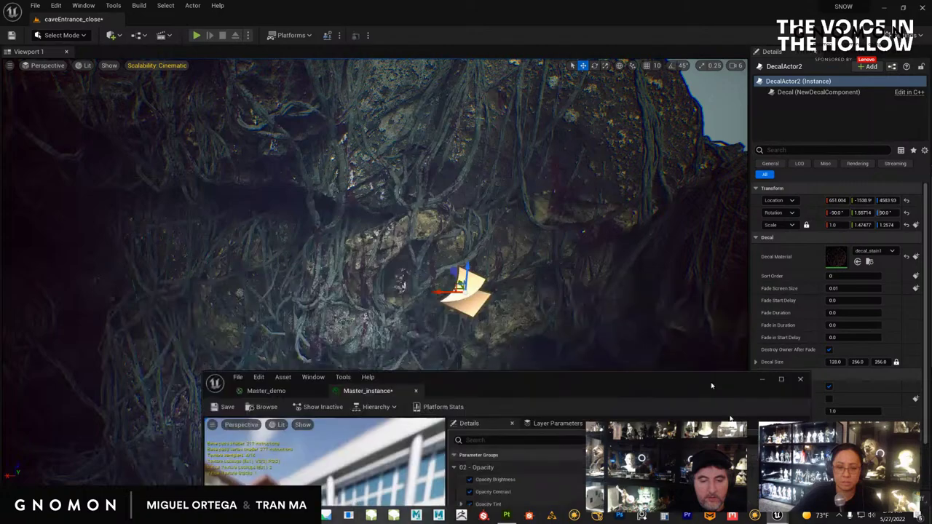
pyautogui.keyDown('alt'); pyautogui.moveTo(423, 318); pyautogui.dragTo(396, 302); pyautogui.keyUp('alt')
pyautogui.moveTo(396, 301); pyautogui.dragTo(450, 328, button='right')
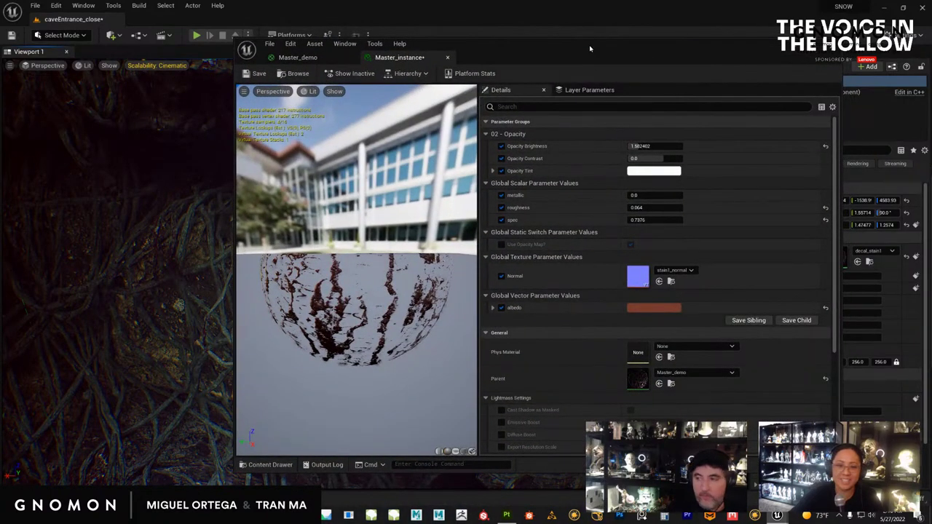
pyautogui.moveTo(589, 49); pyautogui.dragTo(614, 405)
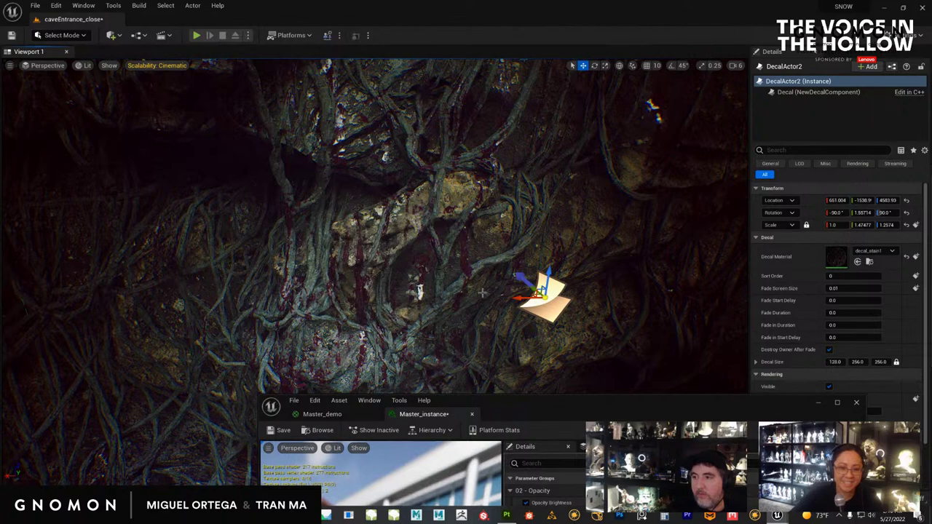
pyautogui.keyDown('alt'); pyautogui.moveTo(364, 280); pyautogui.dragTo(267, 317); pyautogui.keyUp('alt')
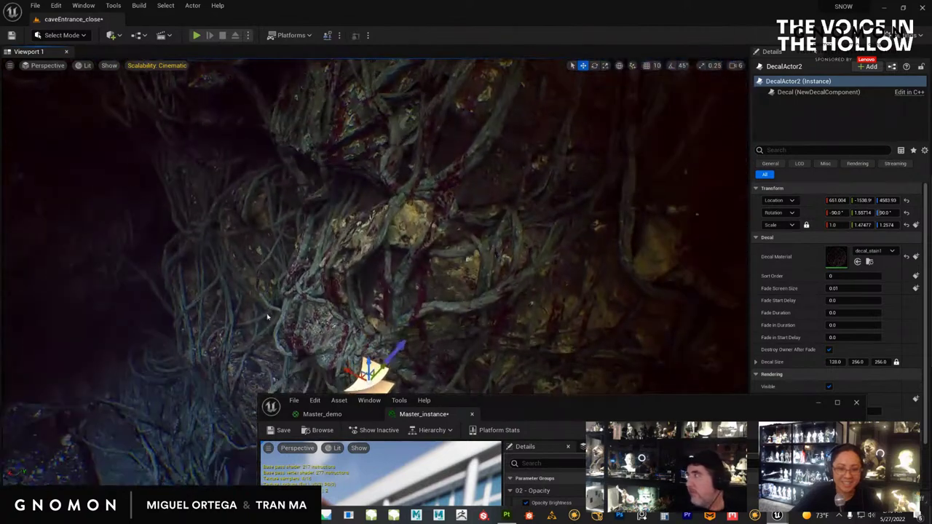
pyautogui.moveTo(267, 316); pyautogui.dragTo(404, 252, button='right')
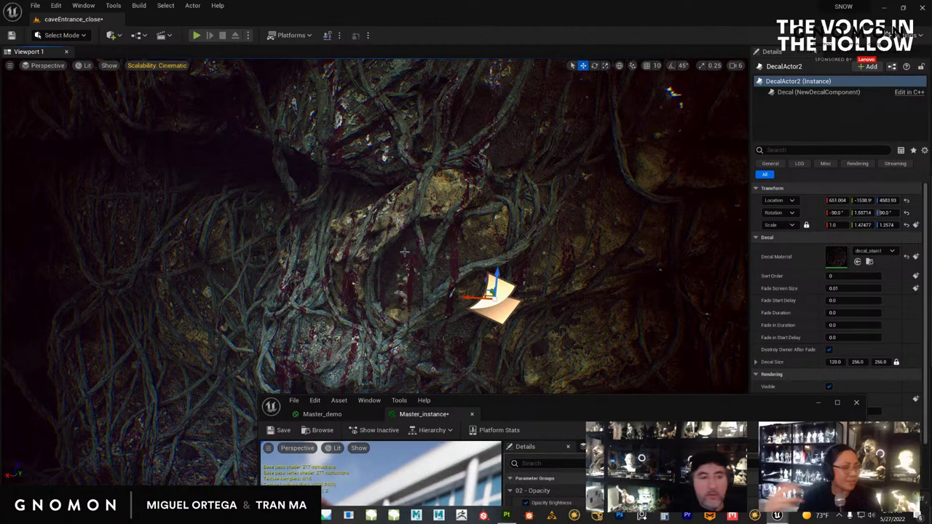
pyautogui.moveTo(412, 232); pyautogui.dragTo(465, 233, button='right')
pyautogui.moveTo(571, 407); pyautogui.dragTo(558, 426)
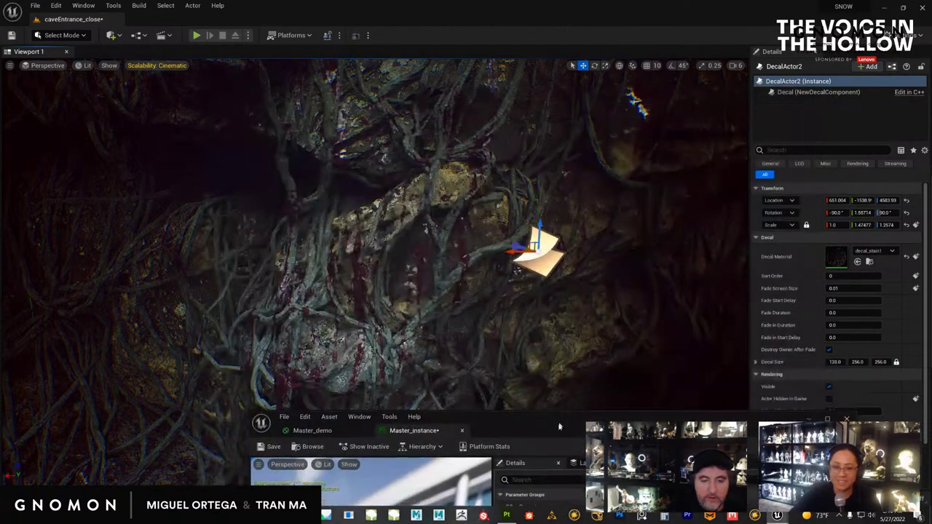
pyautogui.moveTo(437, 326); pyautogui.dragTo(406, 264, button='right')
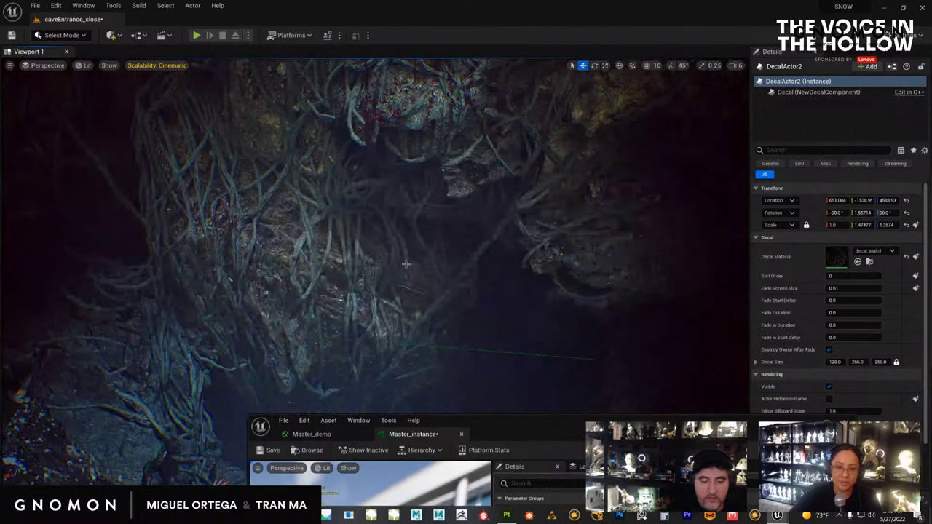
pyautogui.moveTo(443, 212); pyautogui.dragTo(449, 226, button='right')
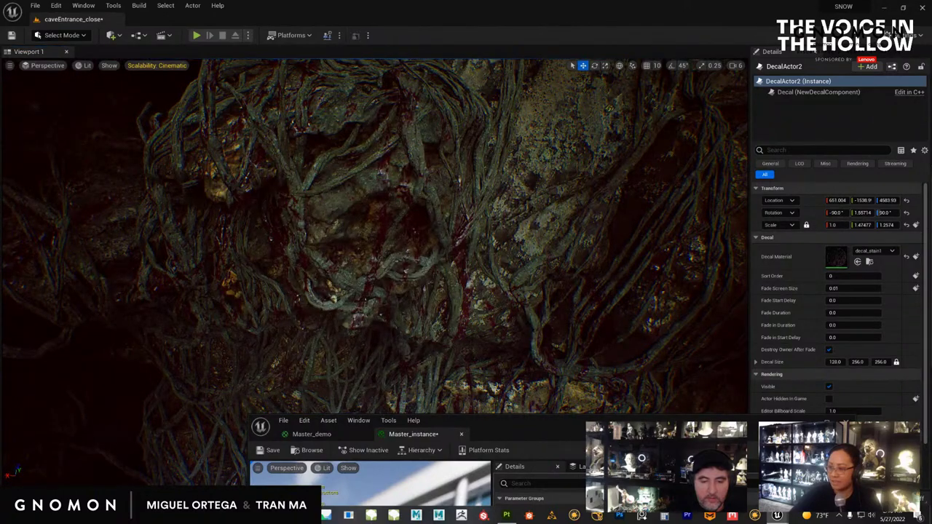
# Reassign Master_instance as DecalActor2's decal material and check its stains up close on the rocks and roots.
pyautogui.moveTo(931, 268); pyautogui.dragTo(835, 261)
pyautogui.scroll(-6, 468, 274)
pyautogui.scroll(5, 470, 278)
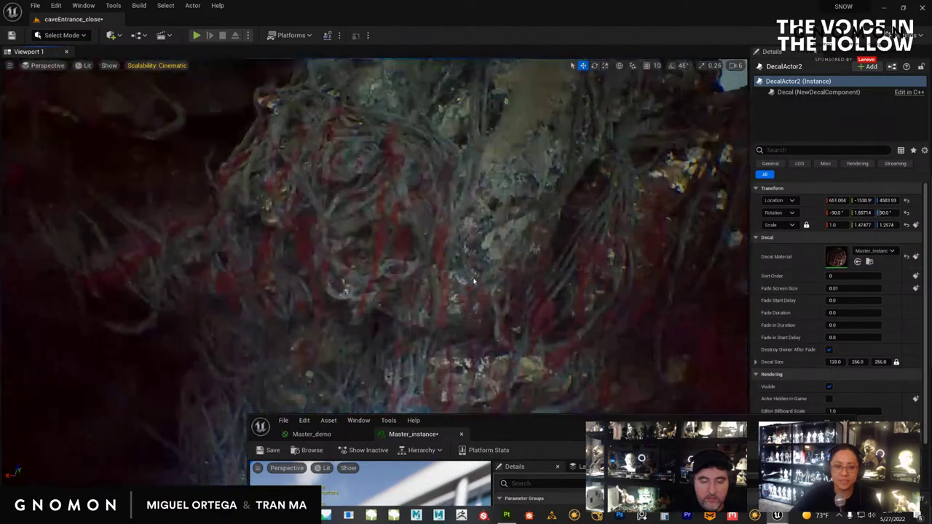
pyautogui.moveTo(473, 281); pyautogui.dragTo(464, 283, button='right')
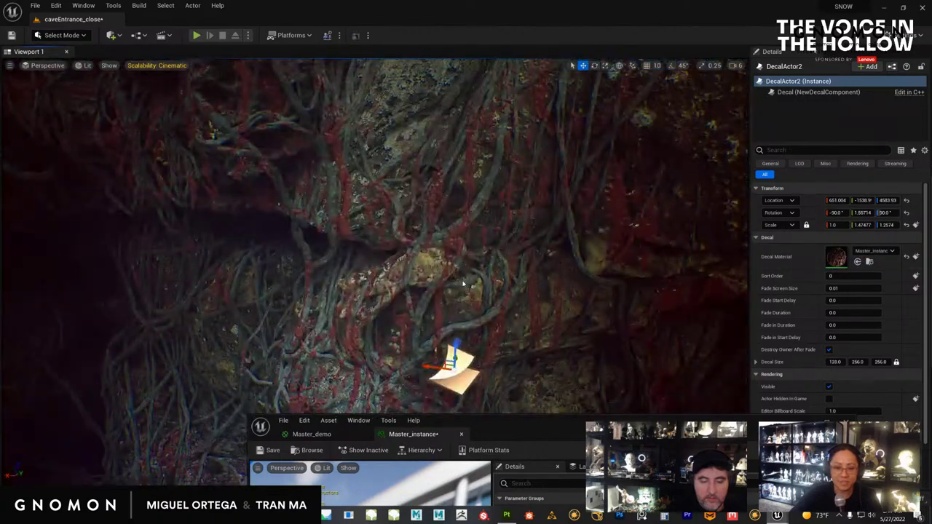
pyautogui.scroll(6, 462, 284)
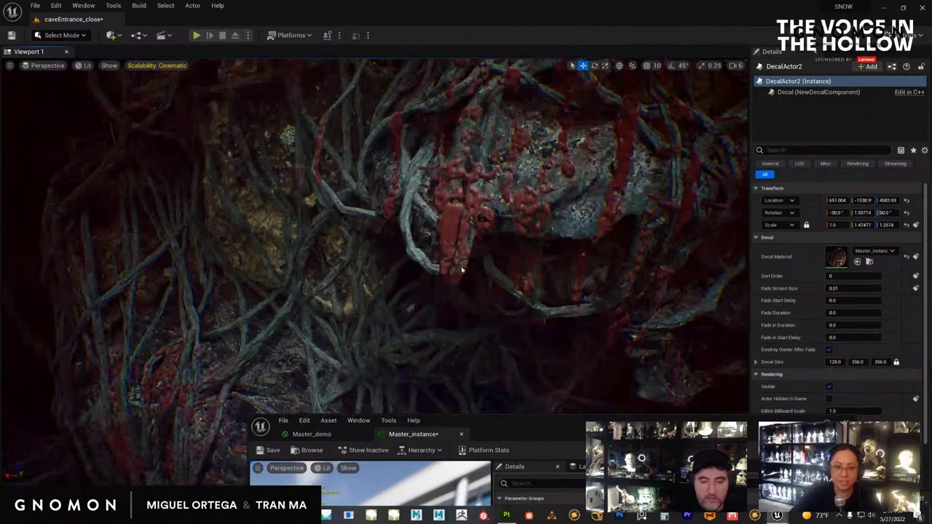
pyautogui.moveTo(461, 270)
pyautogui.keyDown('alt'); pyautogui.mouseDown()
pyautogui.moveTo(441, 293)
pyautogui.moveTo(466, 280)
pyautogui.mouseUp(); pyautogui.keyUp('alt')
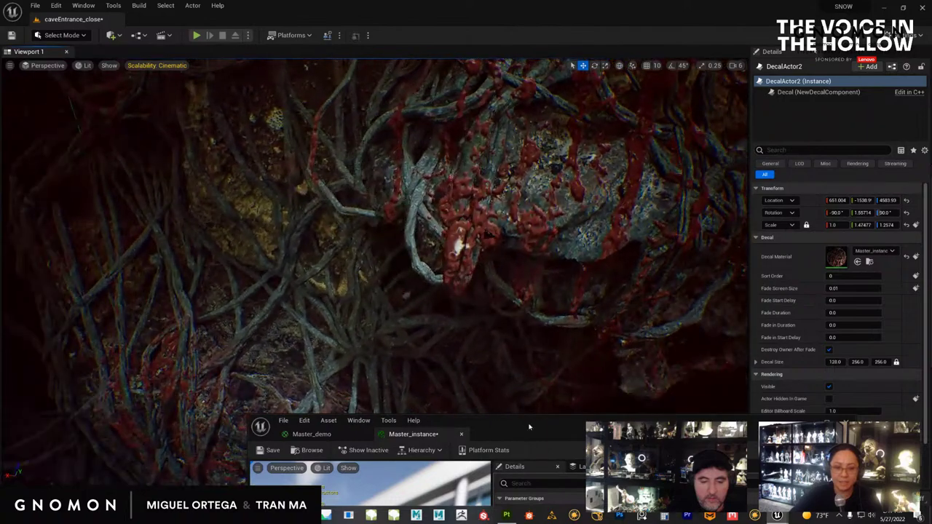
# Switch to Substance 3D Painter and hide the stain1 folder on the stain plane.
pyautogui.moveTo(529, 427); pyautogui.dragTo(496, 34)
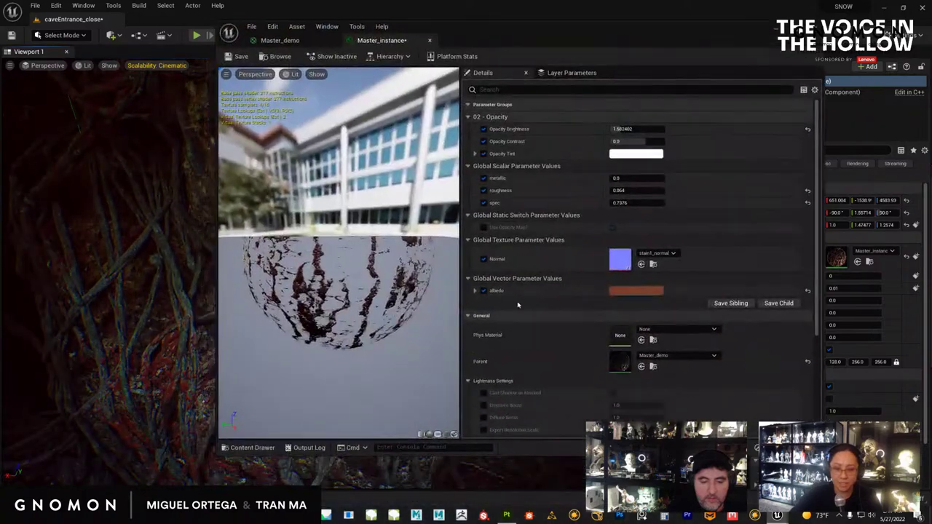
pyautogui.click(506, 515)
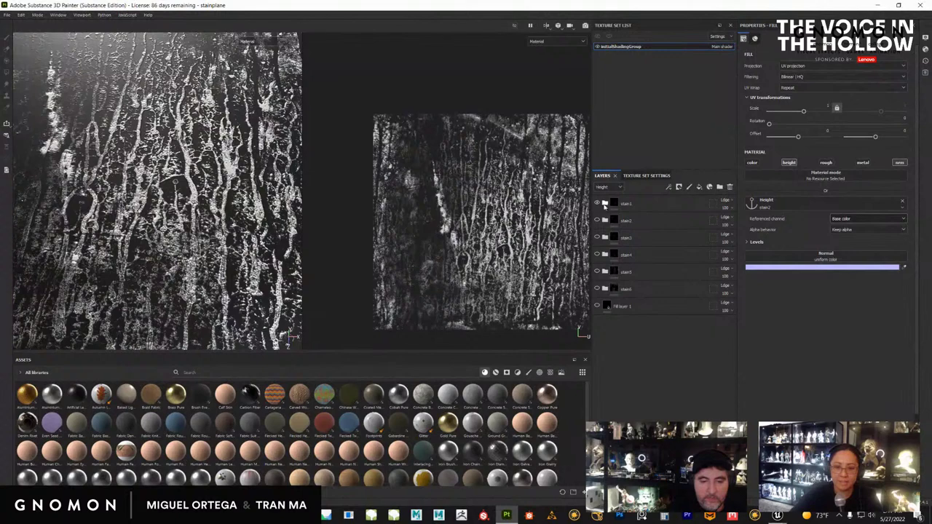
pyautogui.click(597, 203)
pyautogui.keyDown('alt'); pyautogui.moveTo(78, 120); pyautogui.dragTo(173, 200, button='right'); pyautogui.keyUp('alt')
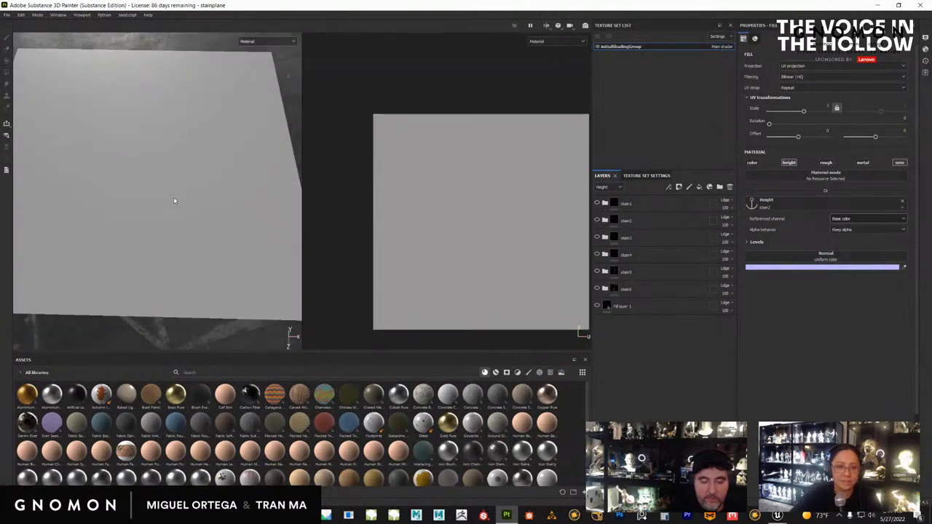
pyautogui.keyDown('alt'); pyautogui.moveTo(173, 200); pyautogui.dragTo(146, 168); pyautogui.keyUp('alt')
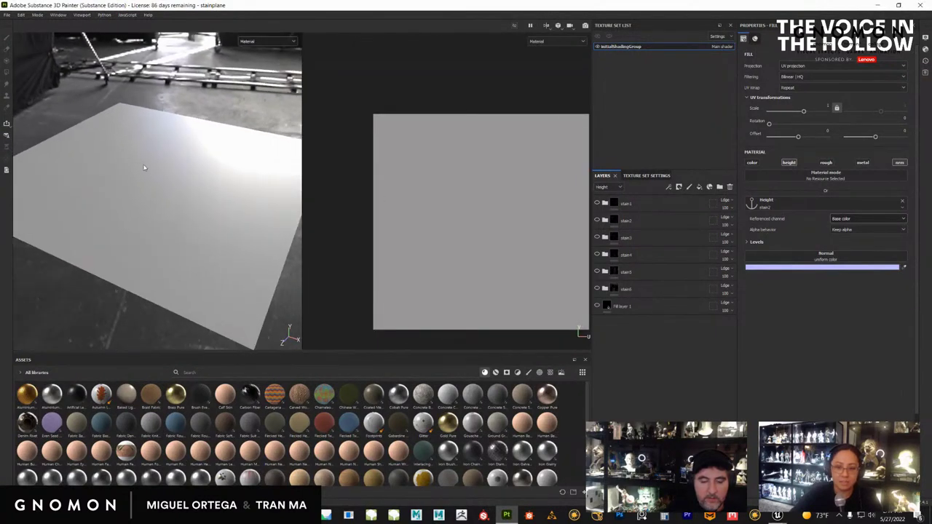
# Toggle the stain6 folder's visibility to compare the plane with and without it, leaving the folder shown.
pyautogui.click(597, 289)
pyautogui.keyDown('alt'); pyautogui.moveTo(242, 216); pyautogui.dragTo(273, 291); pyautogui.keyUp('alt')
pyautogui.click(596, 289)
pyautogui.scroll(-2, 409, 209)
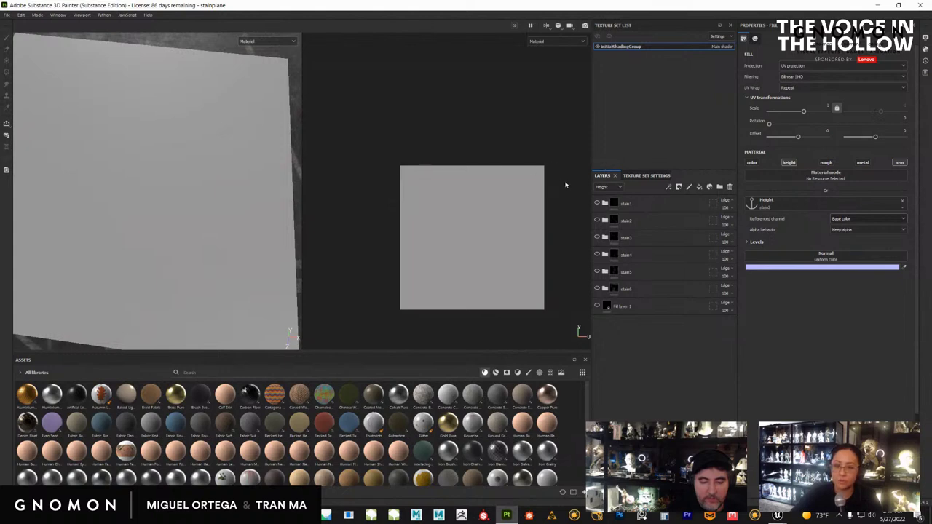
pyautogui.keyDown('alt'); pyautogui.moveTo(178, 174); pyautogui.dragTo(160, 162); pyautogui.keyUp('alt')
pyautogui.click(597, 289)
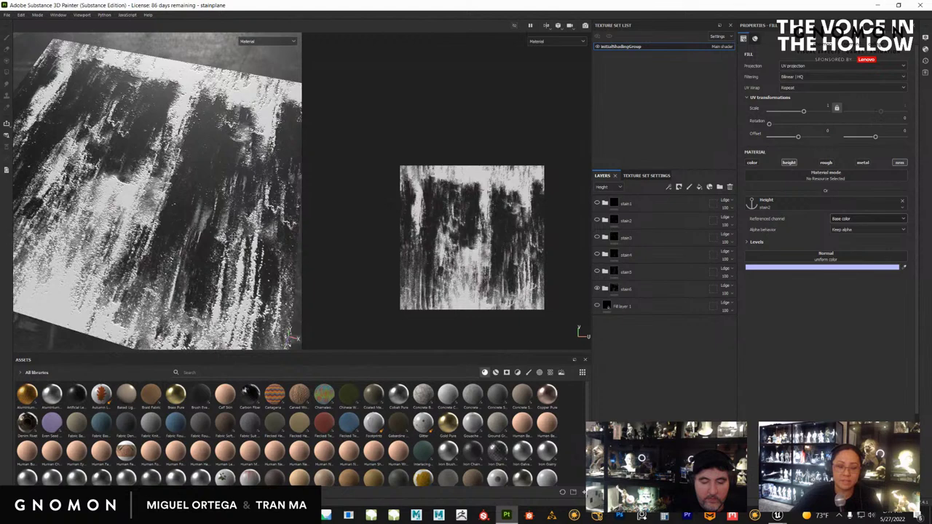
# Expand the stain6 folder, select its stain6 fill layer and search the texture assets for "grunge" to look over the available maps.
pyautogui.click(605, 289)
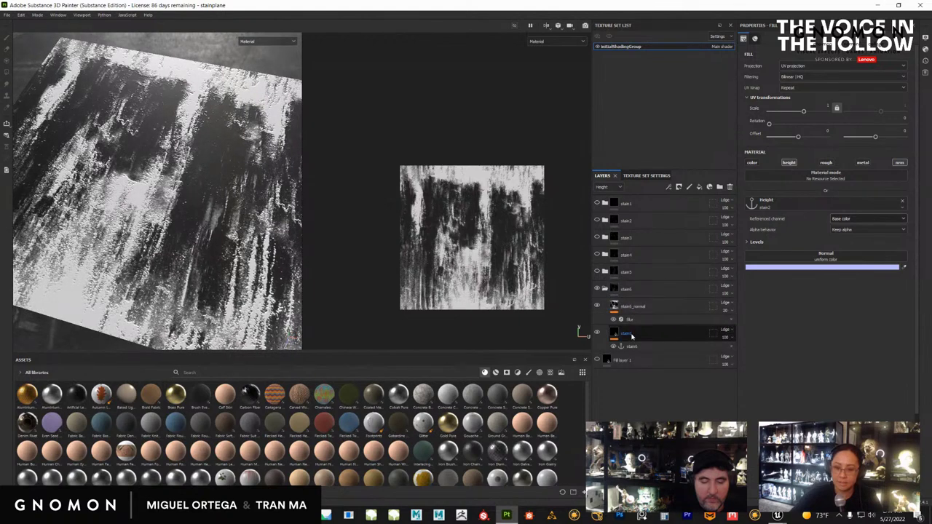
pyautogui.click(631, 336)
pyautogui.click(551, 373)
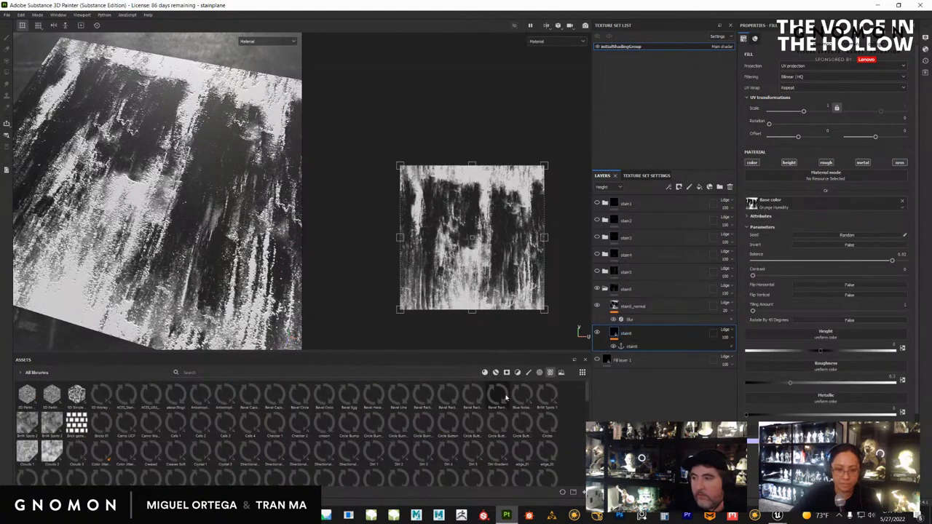
pyautogui.click(370, 372)
pyautogui.write('grunge')
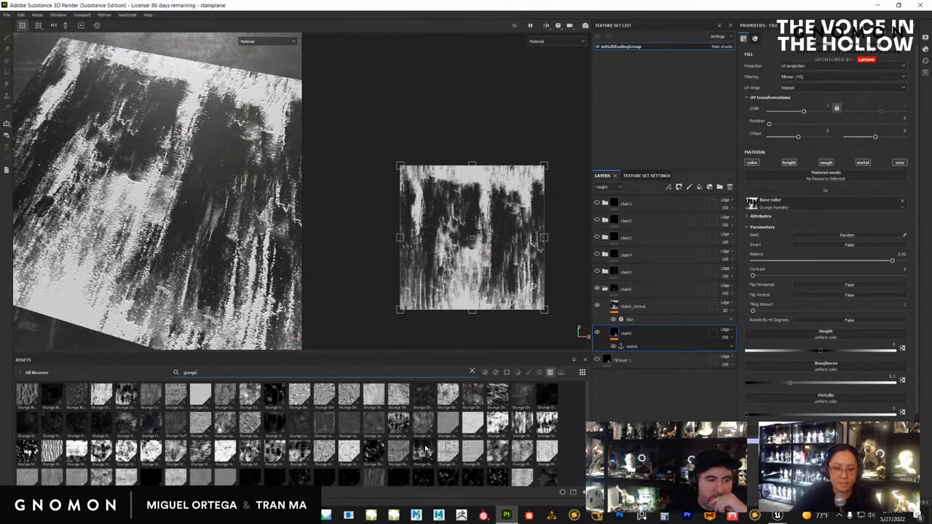
pyautogui.moveTo(425, 449)
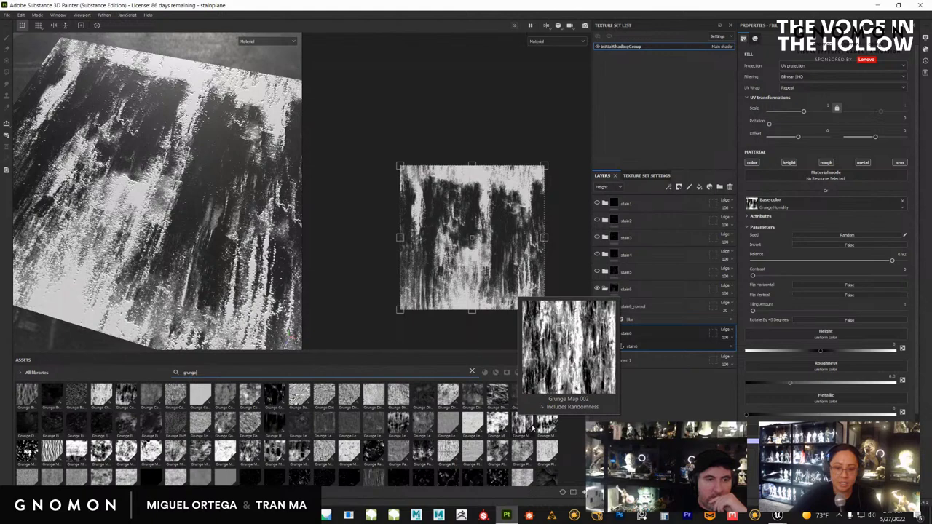
# Compare the stain plane at a grazing angle with and without the stain6_normal layer, leaving the layer shown.
pyautogui.moveTo(188, 207)
pyautogui.keyDown('alt'); pyautogui.mouseDown()
pyautogui.moveTo(186, 222)
pyautogui.moveTo(191, 208)
pyautogui.mouseUp(); pyautogui.keyUp('alt')
pyautogui.keyDown('alt'); pyautogui.moveTo(189, 210); pyautogui.dragTo(210, 294, button='right'); pyautogui.keyUp('alt')
pyautogui.keyDown('alt'); pyautogui.moveTo(211, 294); pyautogui.dragTo(210, 262); pyautogui.keyUp('alt')
pyautogui.click(597, 305)
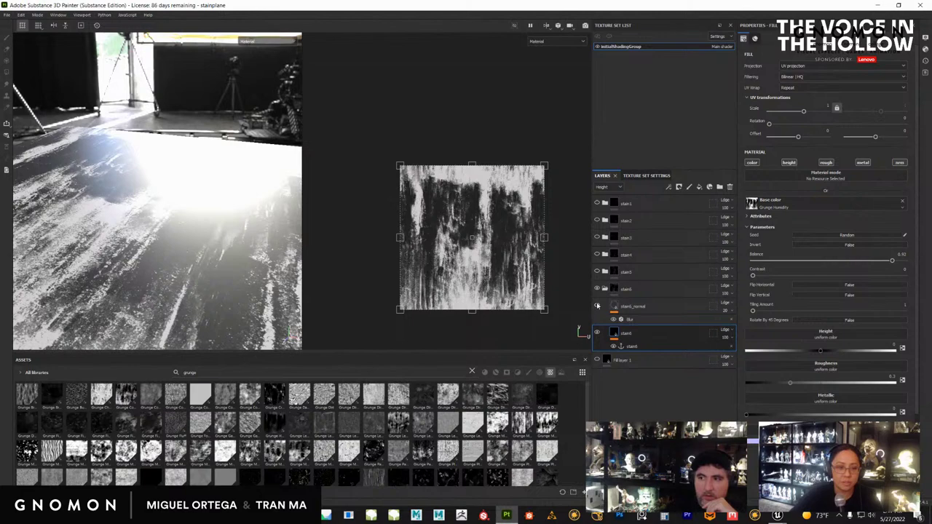
pyautogui.click(597, 305)
pyautogui.click(596, 305)
pyautogui.click(597, 305)
pyautogui.keyDown('alt'); pyautogui.moveTo(191, 207); pyautogui.dragTo(192, 280); pyautogui.keyUp('alt')
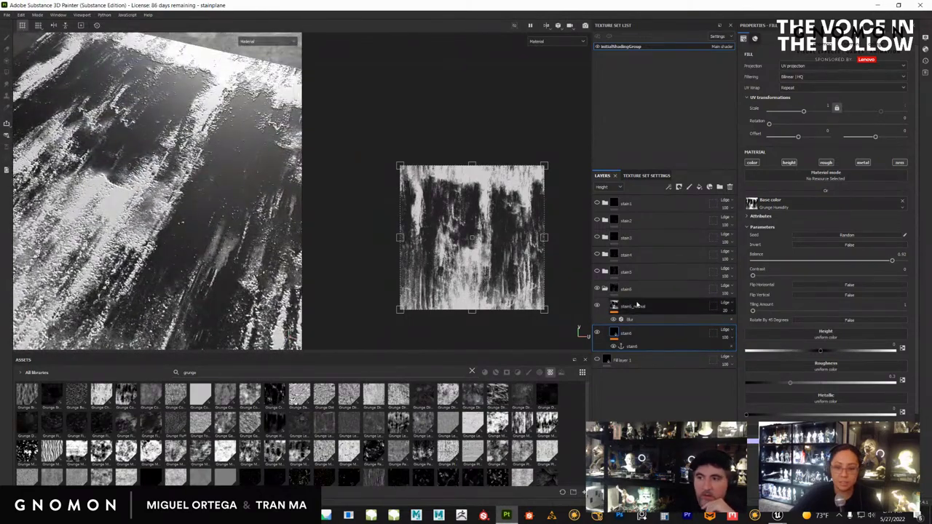
# Select the stain6_normal layer, examine its surface relief from several angles, and collapse the stain6 folder.
pyautogui.click(627, 308)
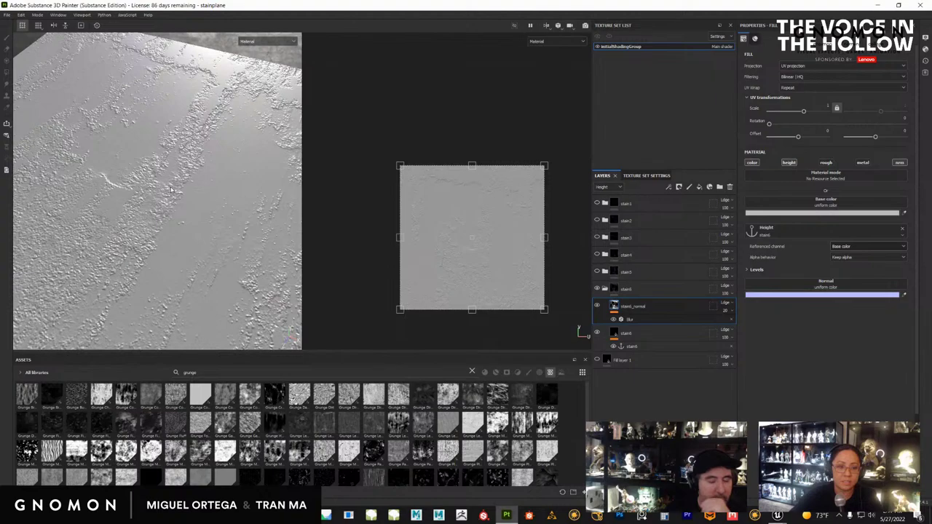
pyautogui.keyDown('alt'); pyautogui.moveTo(201, 211); pyautogui.dragTo(170, 182); pyautogui.keyUp('alt')
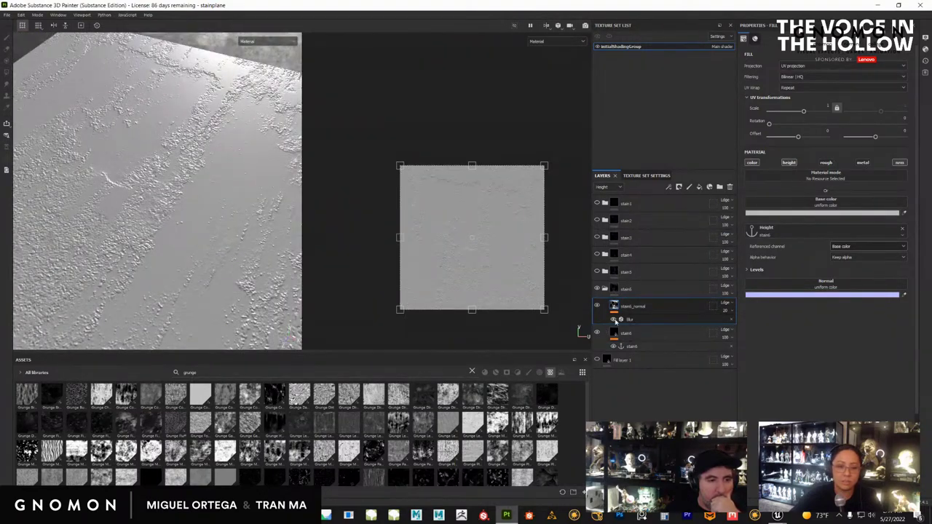
pyautogui.keyDown('alt'); pyautogui.moveTo(165, 229); pyautogui.dragTo(219, 240); pyautogui.keyUp('alt')
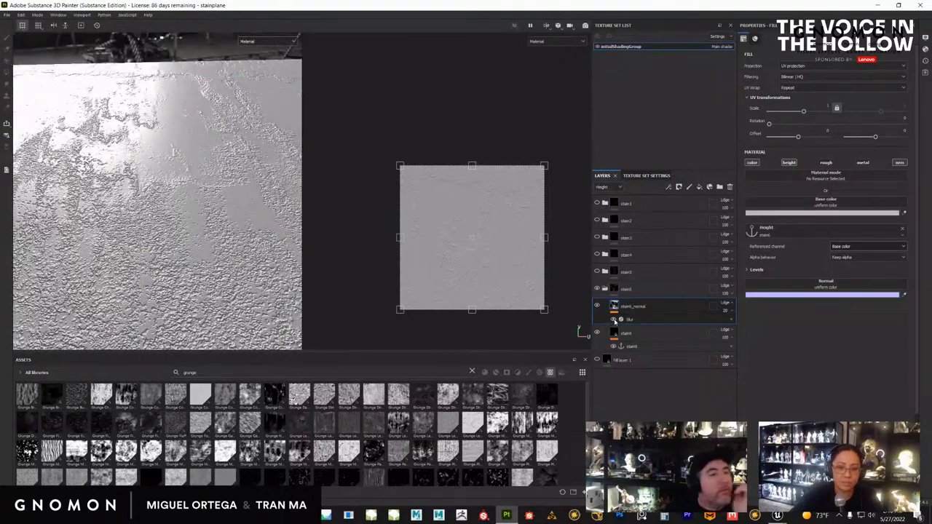
pyautogui.click(605, 289)
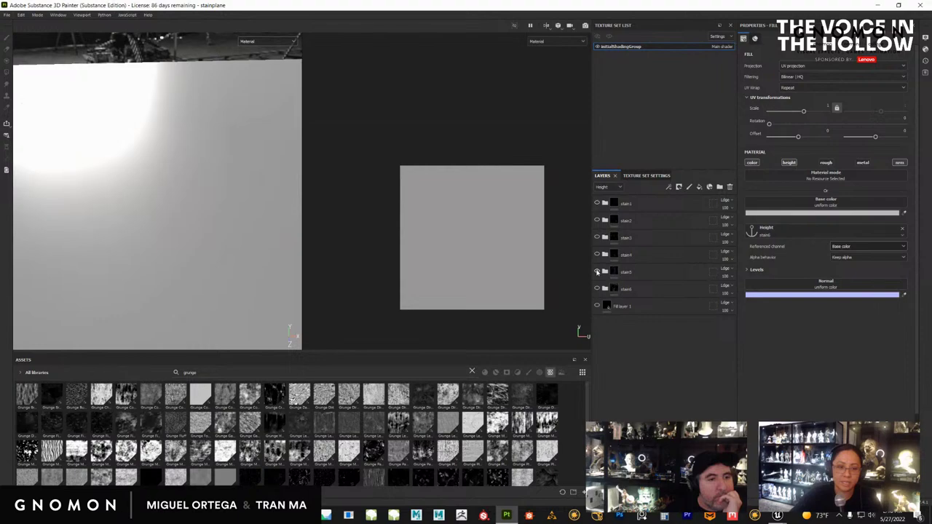
# Display the stain5, stain4, stain3, stain2 and stain1 folders one after another to compare their patterns on the plane.
pyautogui.click(597, 271)
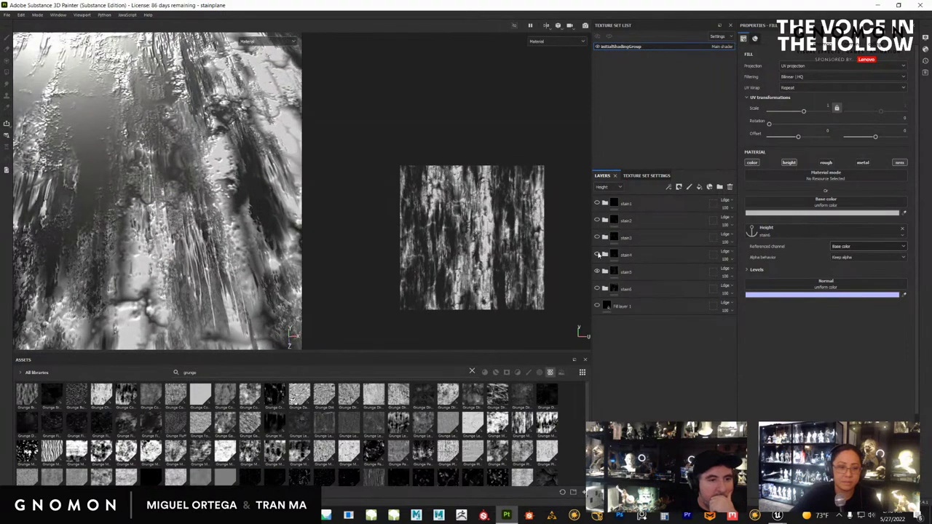
pyautogui.click(597, 254)
pyautogui.click(597, 237)
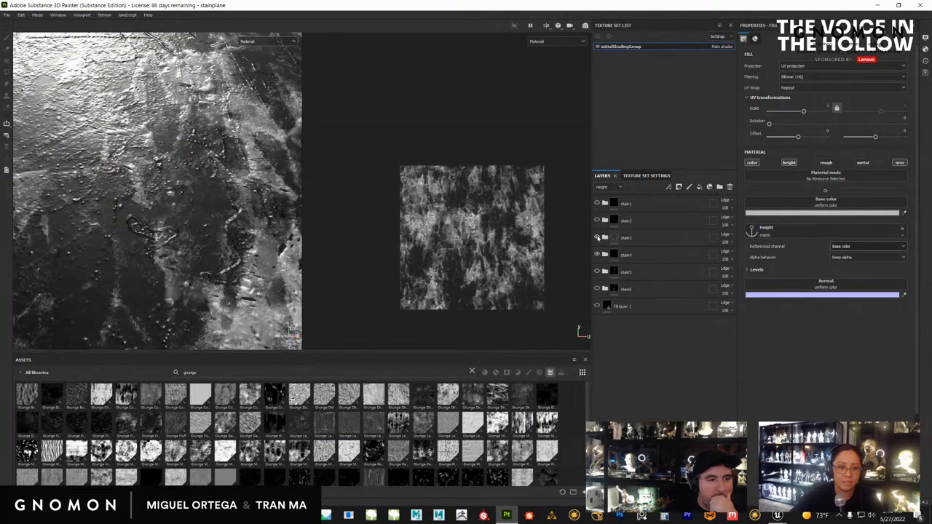
pyautogui.click(596, 220)
pyautogui.click(597, 203)
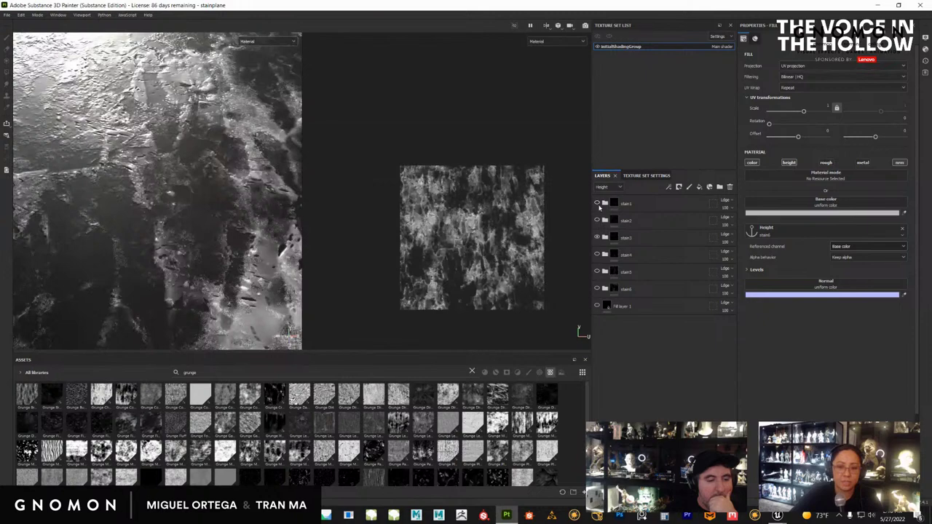
pyautogui.click(597, 203)
pyautogui.moveTo(156, 218)
pyautogui.keyDown('alt'); pyautogui.mouseDown()
pyautogui.moveTo(191, 200)
pyautogui.moveTo(182, 211)
pyautogui.moveTo(173, 183)
pyautogui.moveTo(171, 218)
pyautogui.mouseUp(); pyautogui.keyUp('alt')
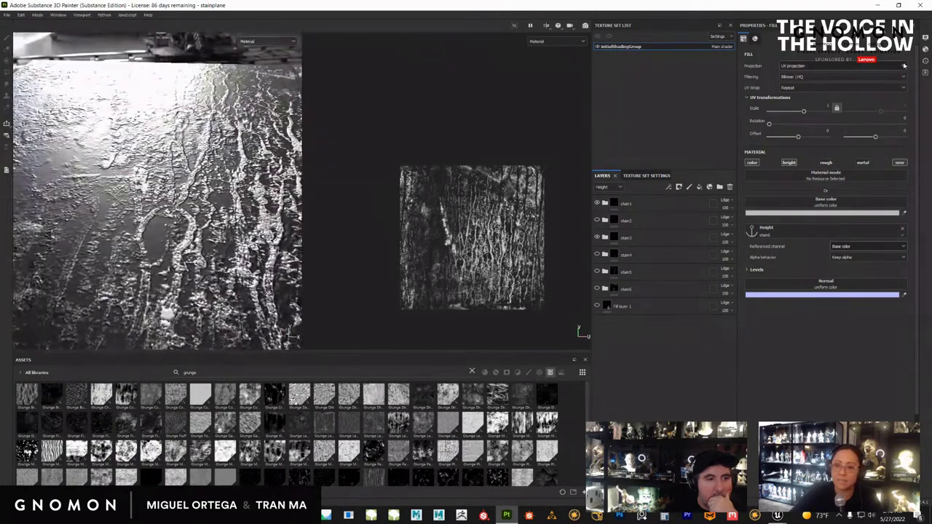
# Return to Unreal Editor, move the Master_instance editor aside and inspect the red stain decal up close on the cave rocks and roots.
pyautogui.click(877, 6)
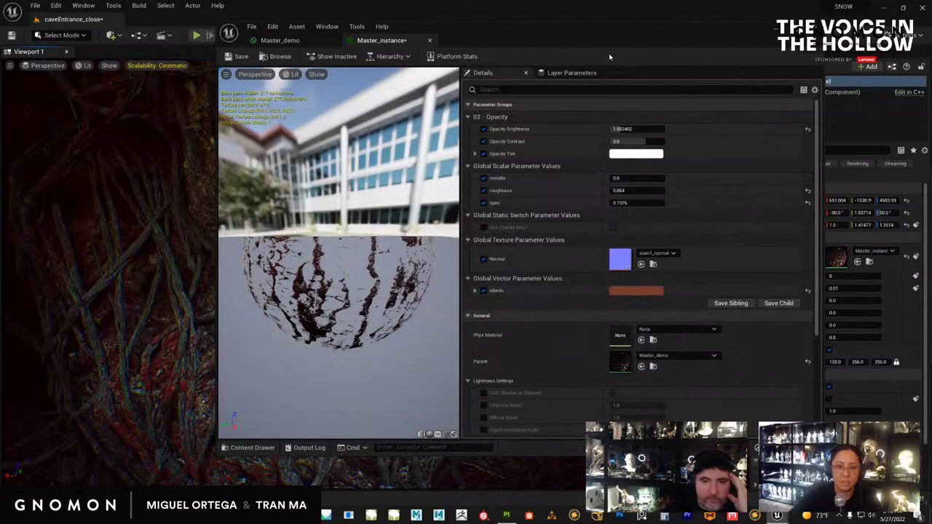
pyautogui.moveTo(613, 35); pyautogui.dragTo(931, 158)
pyautogui.keyDown('alt'); pyautogui.moveTo(572, 242); pyautogui.dragTo(517, 240); pyautogui.keyUp('alt')
pyautogui.scroll(-8, 545, 246)
pyautogui.scroll(6, 547, 248)
pyautogui.scroll(5, 422, 262)
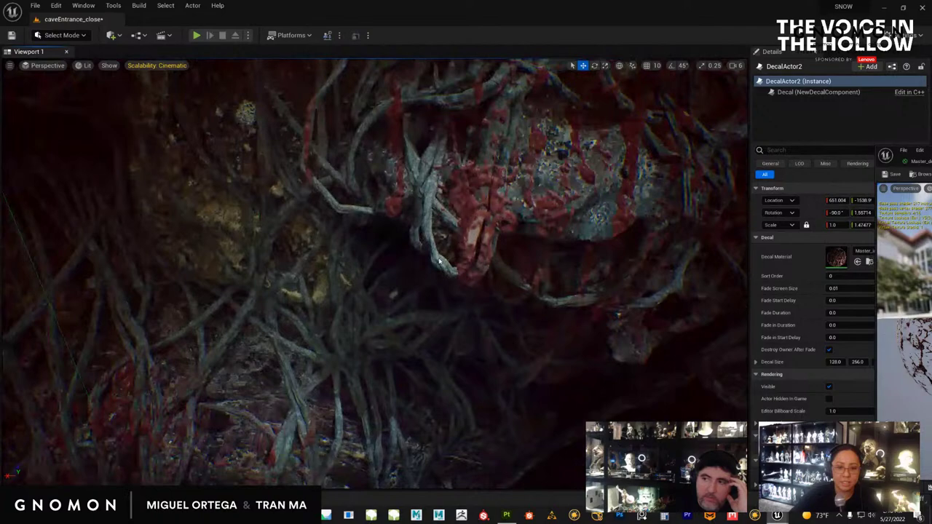
pyautogui.moveTo(420, 263); pyautogui.dragTo(470, 233, button='right')
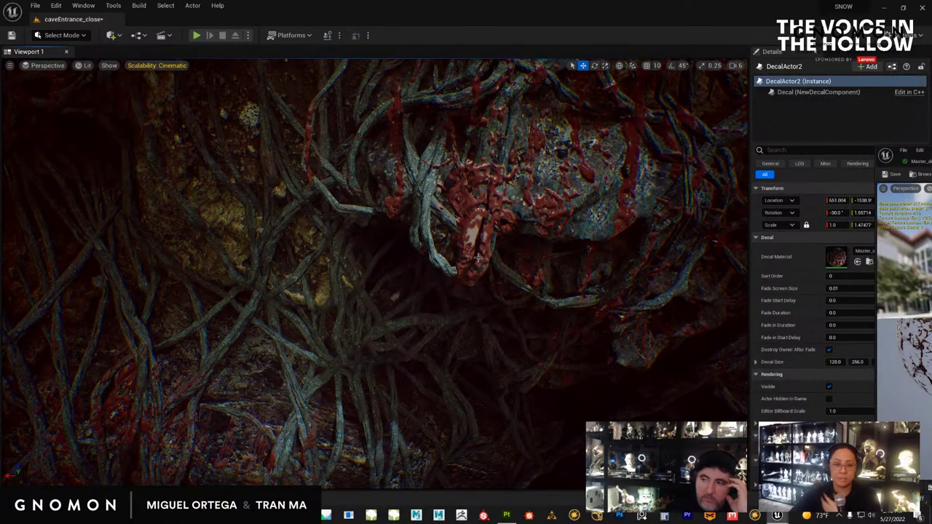
pyautogui.moveTo(450, 337); pyautogui.dragTo(443, 329, button='right')
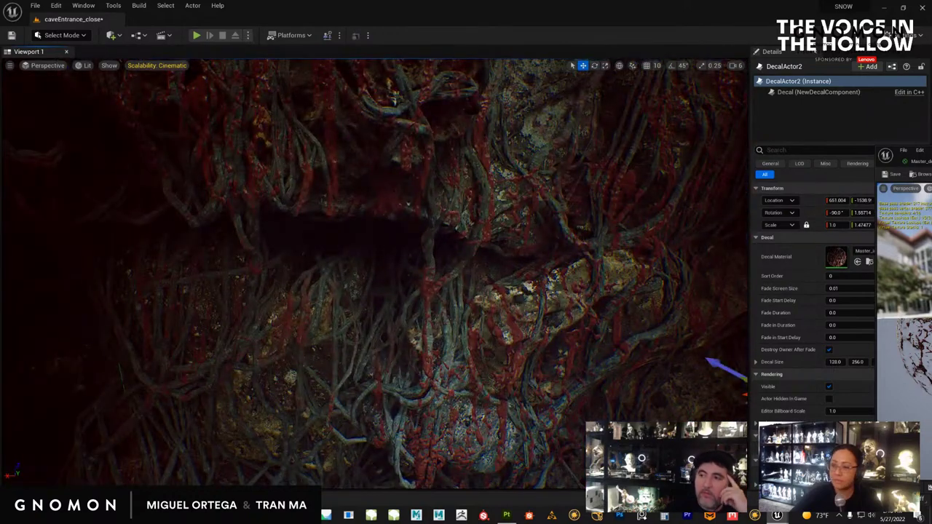
# Toggle game view and examine the cave wall from farther back, with the seated character in frame.
pyautogui.press('g')
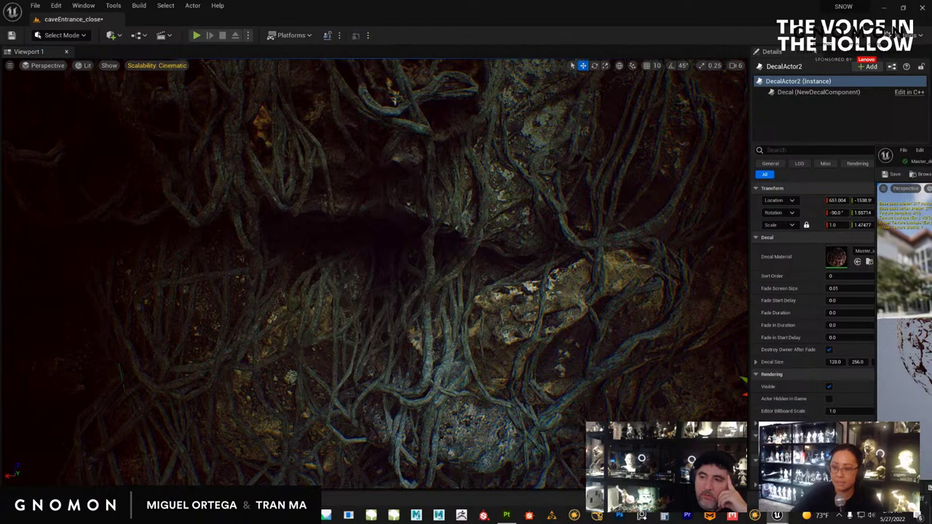
pyautogui.keyDown('alt'); pyautogui.moveTo(459, 283); pyautogui.dragTo(408, 313, button='right'); pyautogui.keyUp('alt')
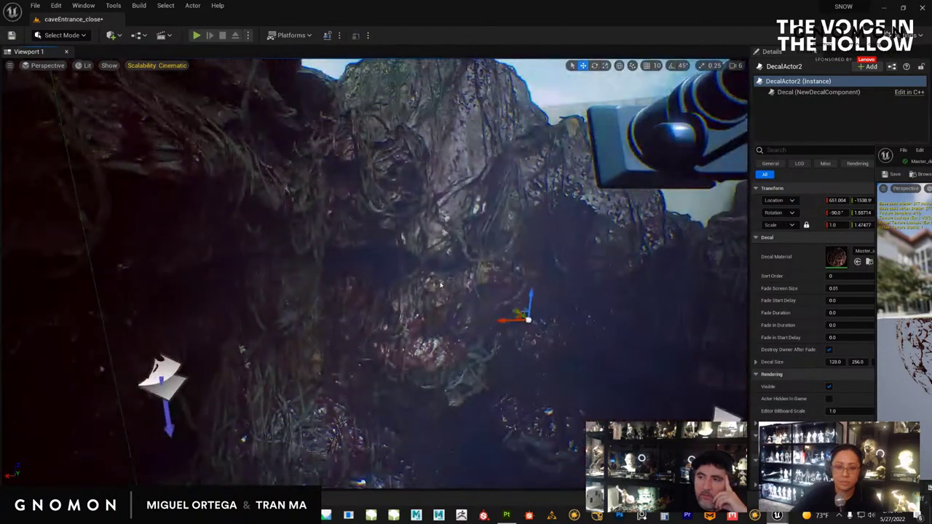
pyautogui.keyDown('alt'); pyautogui.moveTo(458, 284); pyautogui.dragTo(446, 254); pyautogui.keyUp('alt')
pyautogui.scroll(8, 445, 262)
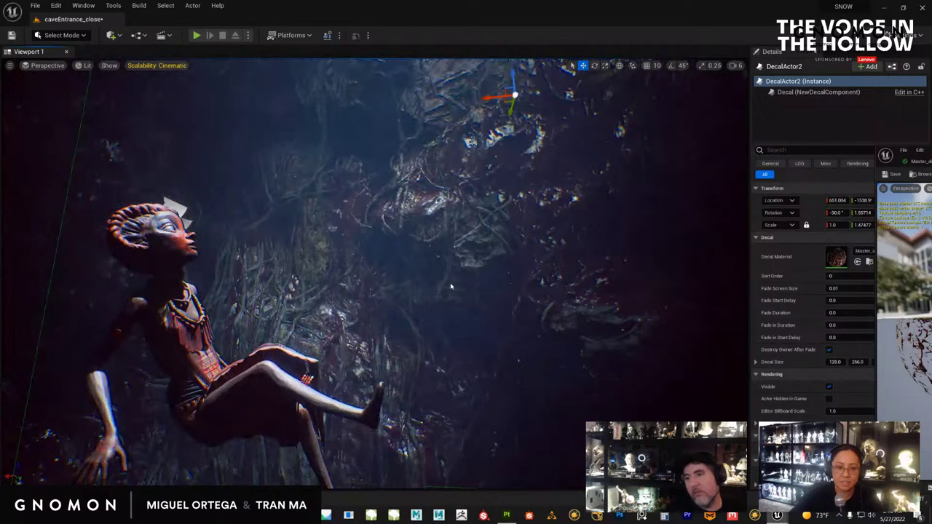
pyautogui.keyDown('alt'); pyautogui.moveTo(445, 290); pyautogui.dragTo(453, 241, button='middle'); pyautogui.keyUp('alt')
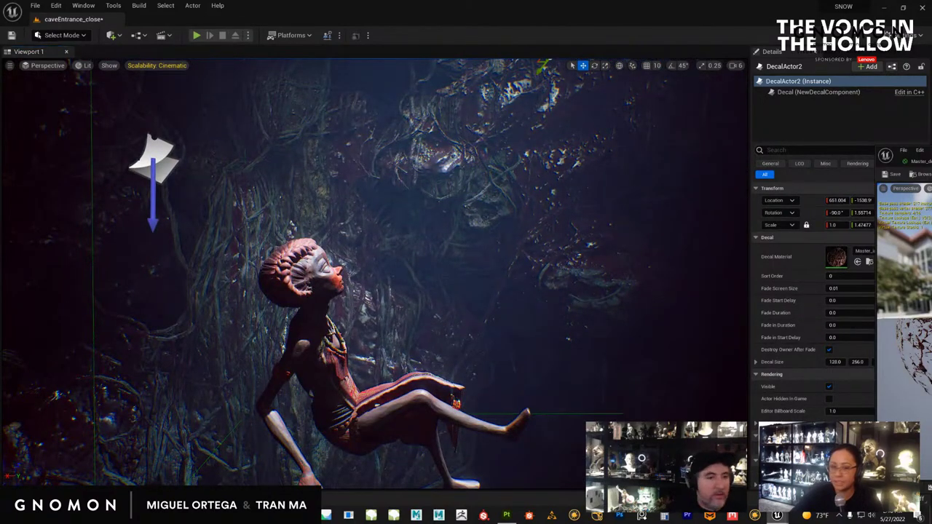
# Pilot the Cine Camera Actor, pull back to frame the character against the cave, and select the tundra boulder in the foreground.
pyautogui.hotkey('ctrl', 'shift', 'p')
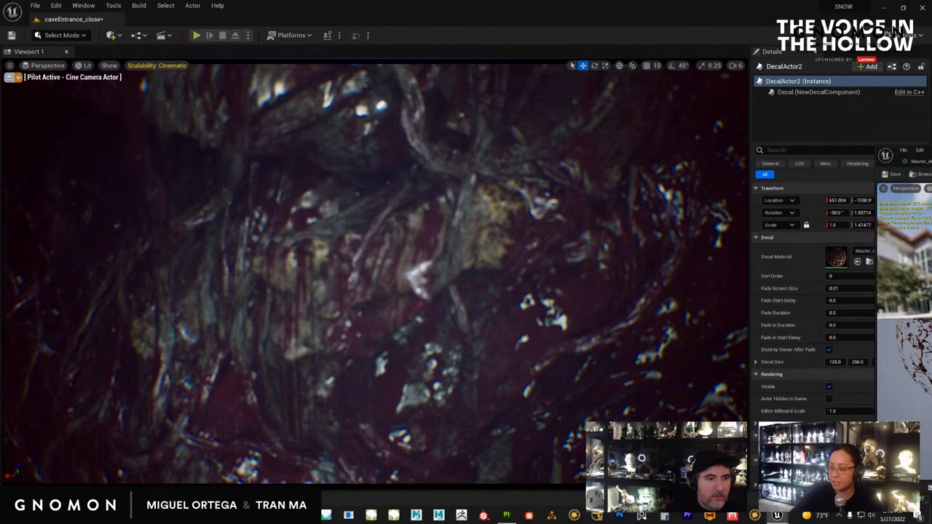
pyautogui.scroll(-5, 374, 274)
pyautogui.click(453, 420)
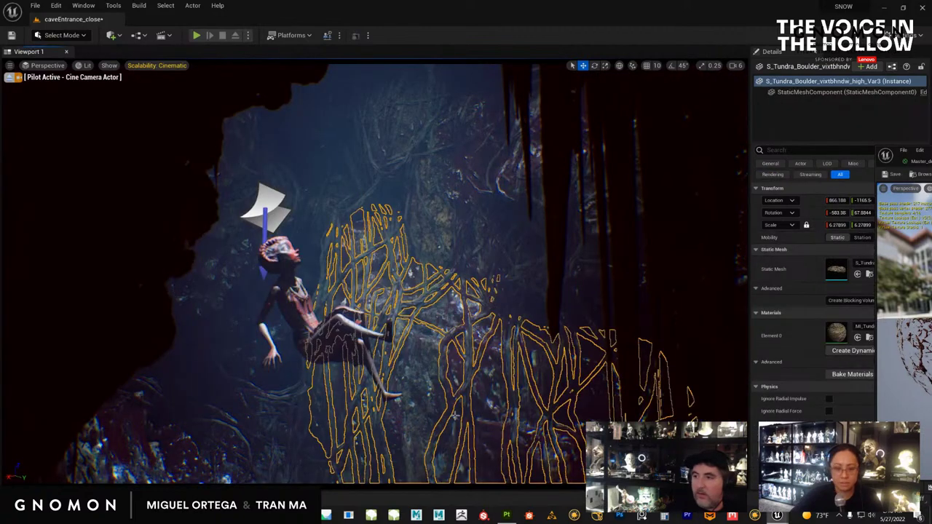
pyautogui.press('g')
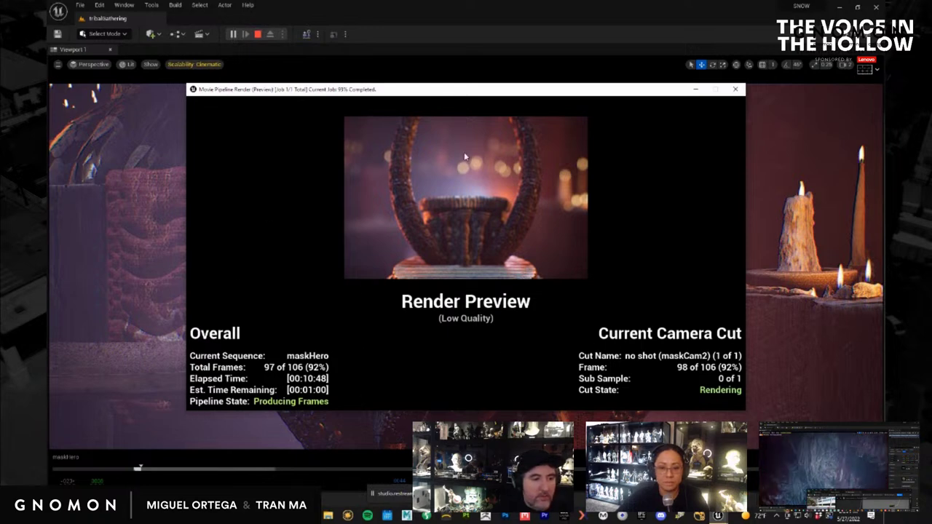
# Exit the maskHero render and open the Coa_ADRsession_A04 project in Premiere Pro, moving the Ceremony playhead to frame 859.
pyautogui.press('Escape')
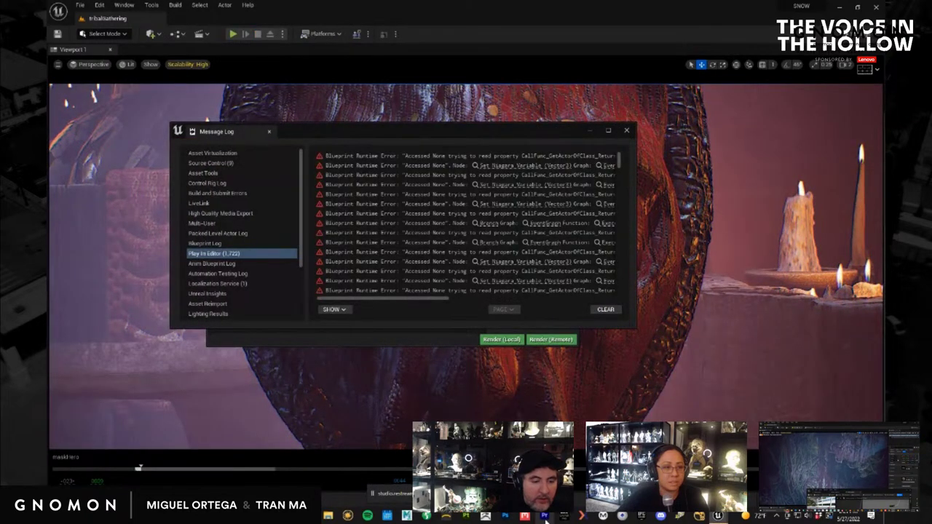
pyautogui.click(544, 516)
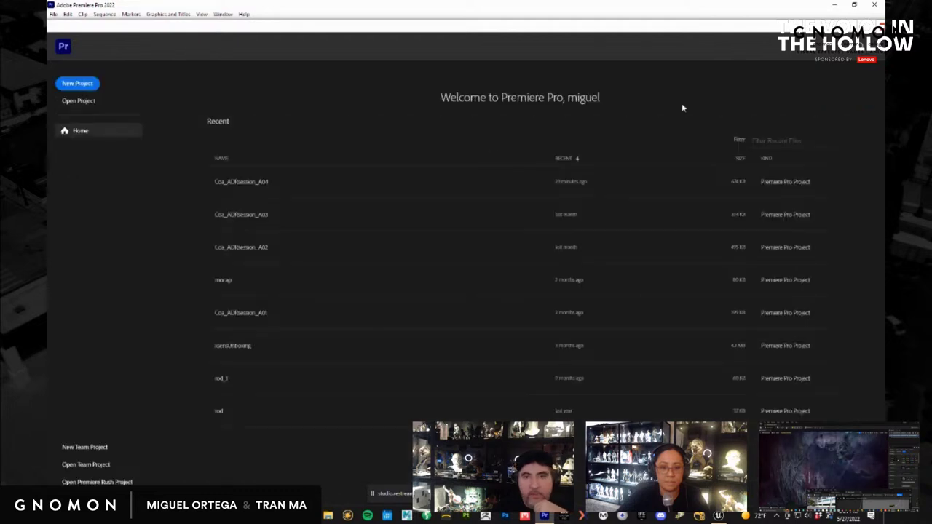
pyautogui.click(403, 189)
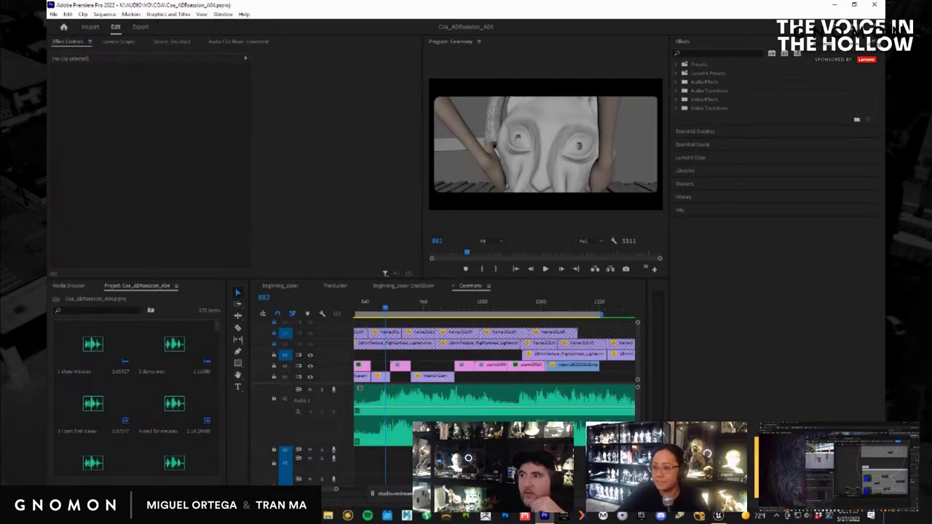
pyautogui.moveTo(395, 307); pyautogui.dragTo(428, 320)
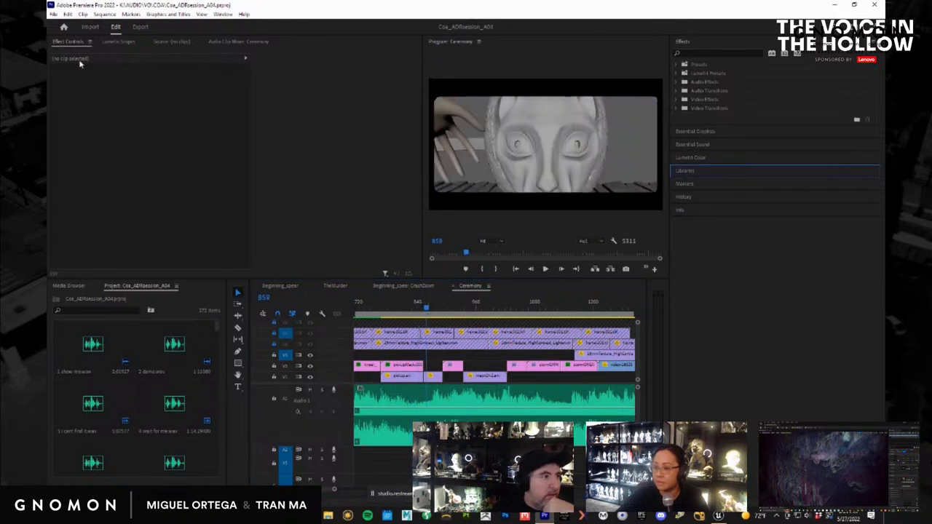
# Import the first maskHero image from SHOTS/2_CEREMONY/maskHero/renders/temp6 into the project.
pyautogui.click(56, 15)
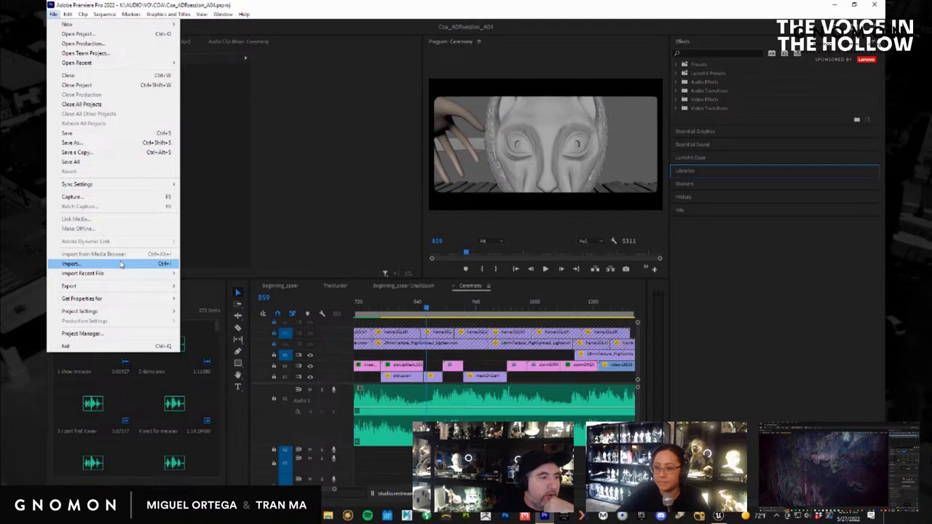
pyautogui.click(95, 264)
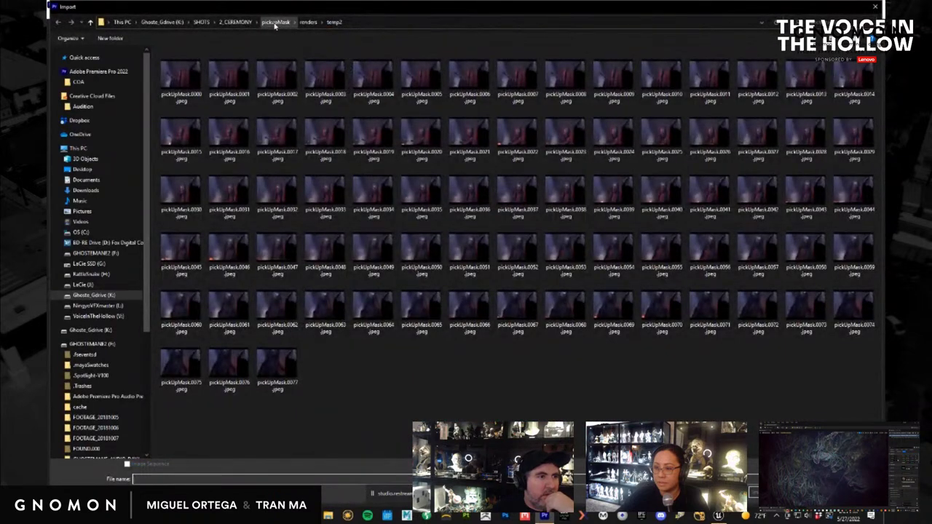
pyautogui.click(237, 21)
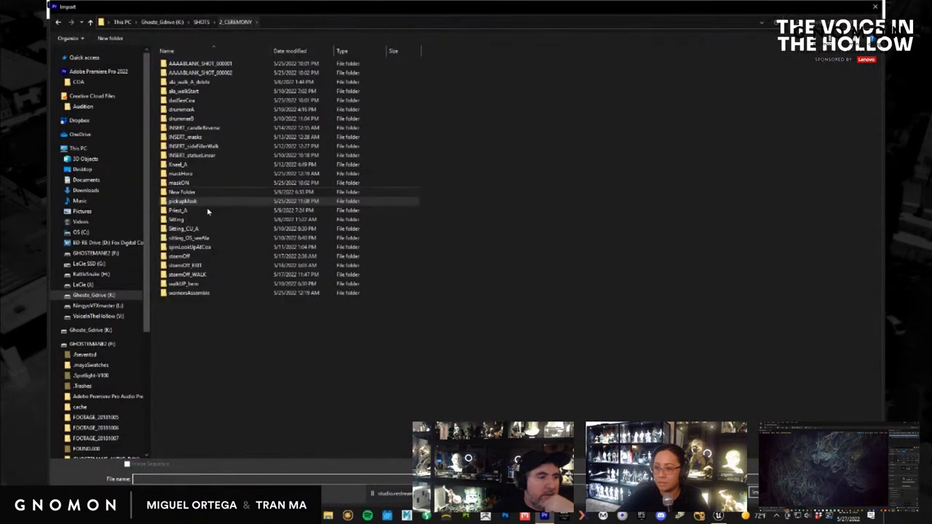
pyautogui.doubleClick(180, 173)
pyautogui.doubleClick(182, 109)
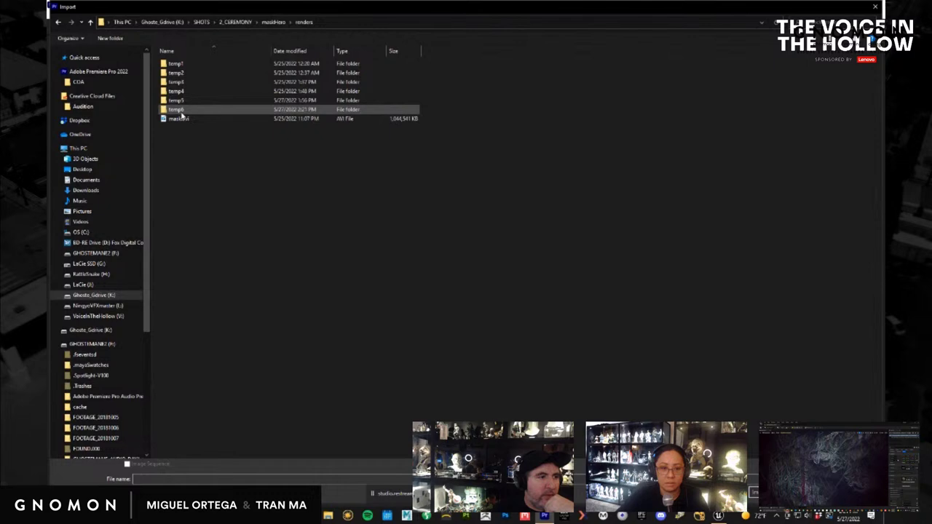
pyautogui.doubleClick(178, 109)
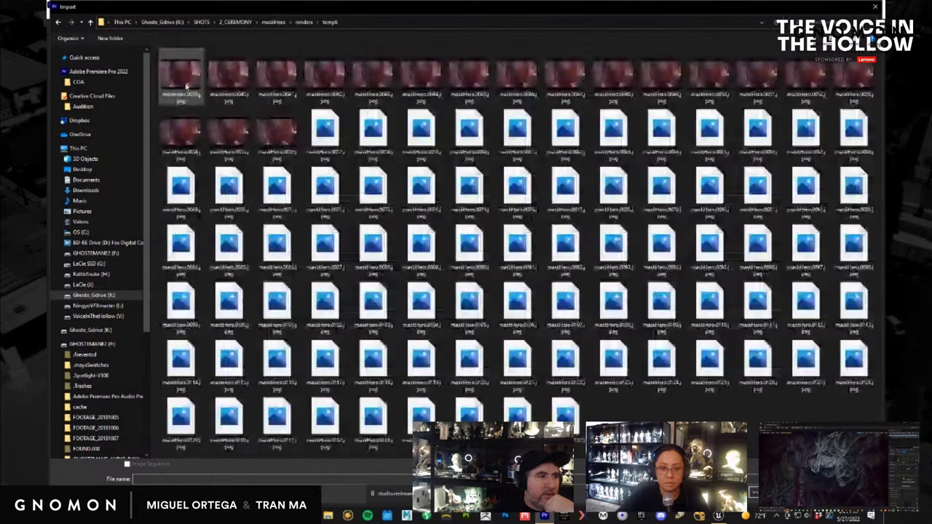
pyautogui.doubleClick(185, 75)
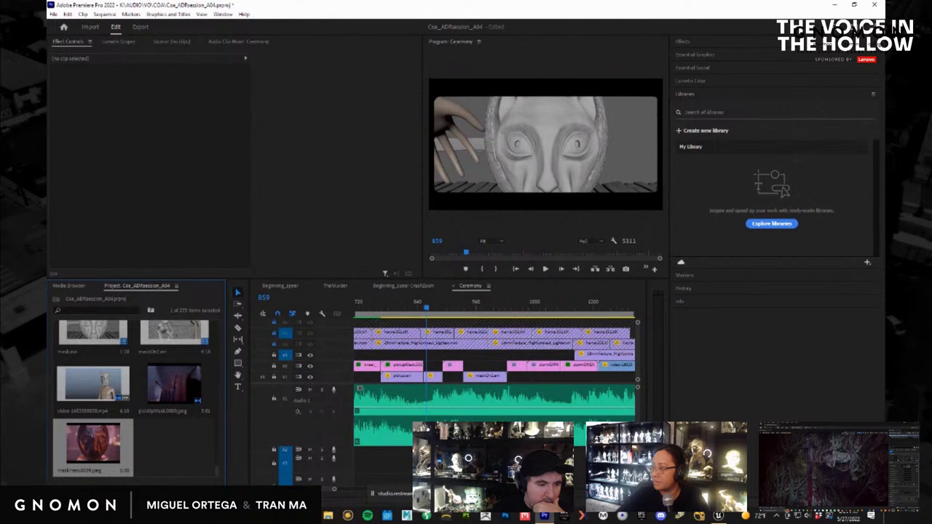
# Place the imported maskHero image in the Ceremony sequence, on the track above the pickUpMask clip, and scrub to preview it.
pyautogui.keyDown('alt'); pyautogui.scroll(3, 383, 371); pyautogui.keyUp('alt')
pyautogui.moveTo(120, 448); pyautogui.dragTo(469, 354)
pyautogui.moveTo(521, 309); pyautogui.dragTo(489, 310)
pyautogui.moveTo(549, 313); pyautogui.dragTo(543, 312)
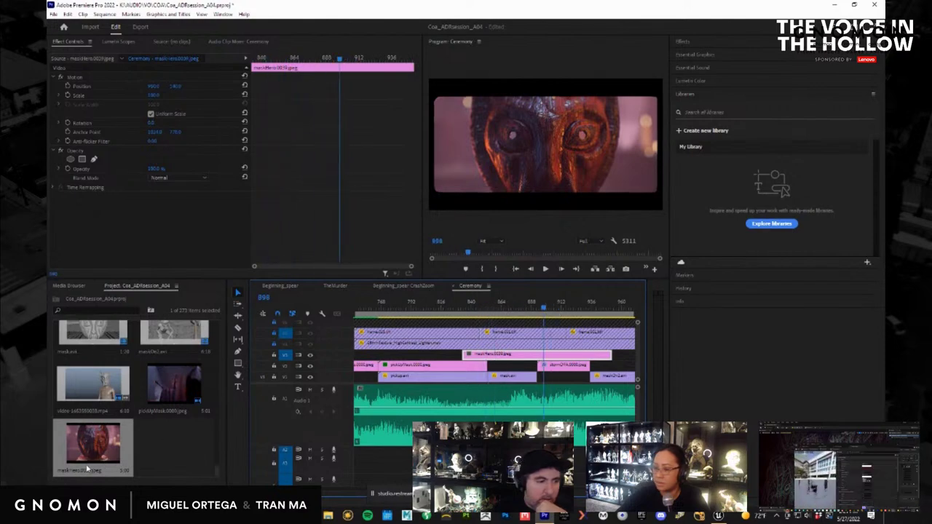
# Replace the maskHero still's footage with the image sequence starting at maskHero.0039.jpeg in the temp6 renders folder.
pyautogui.rightClick(78, 450)
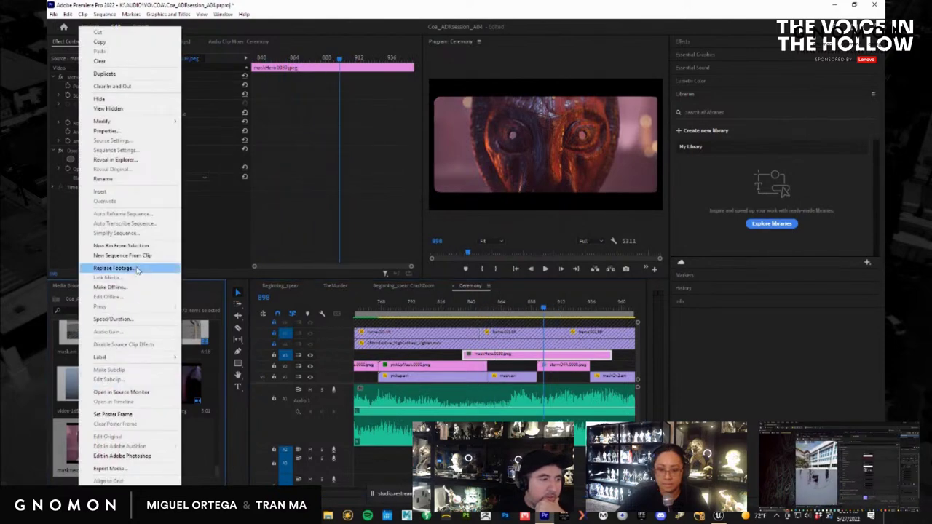
pyautogui.click(113, 268)
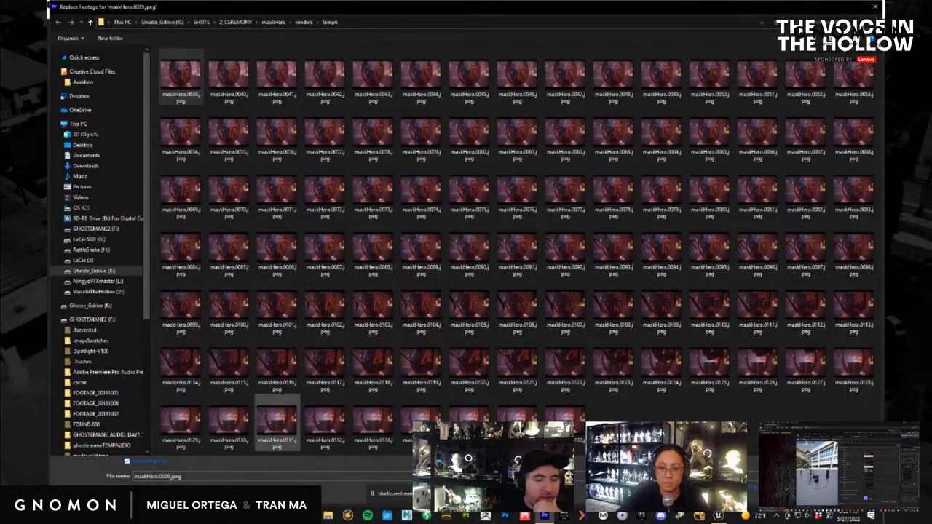
pyautogui.press('Return')
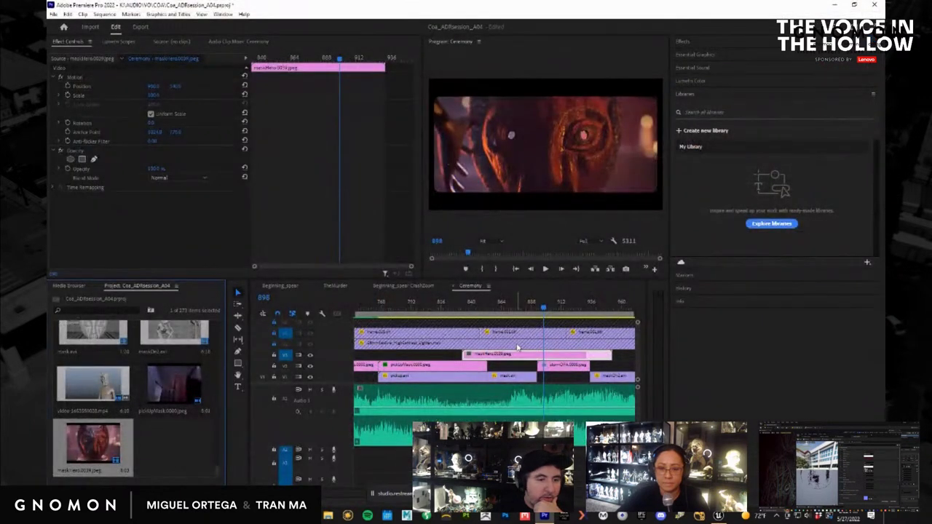
# Trim the maskHero clip to its rendered length, cut it at frame 921 and delete the remaining tail.
pyautogui.moveTo(615, 356); pyautogui.dragTo(584, 355)
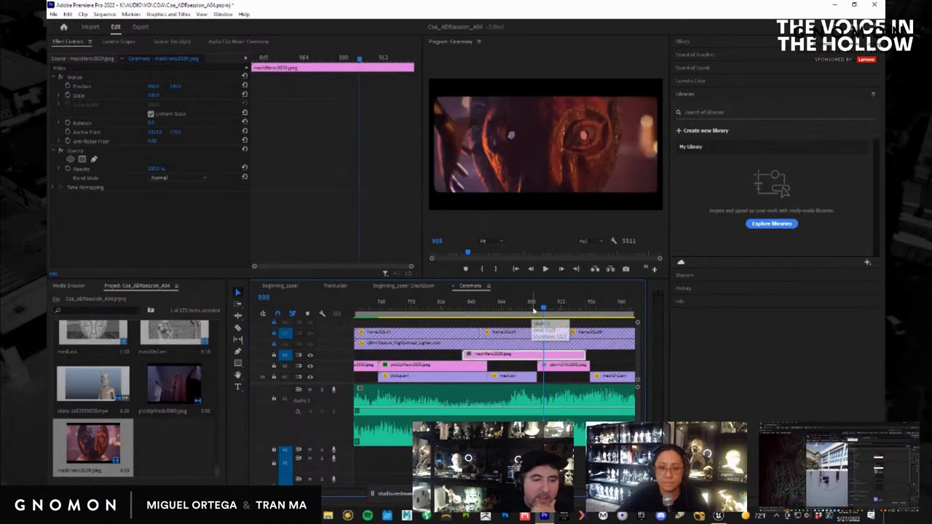
pyautogui.moveTo(533, 310); pyautogui.dragTo(575, 310)
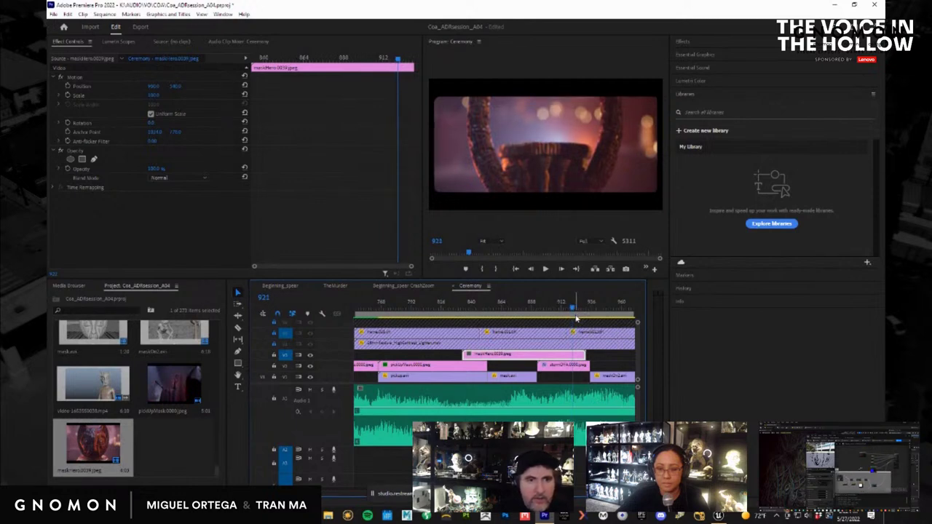
pyautogui.click(574, 356)
pyautogui.press('v')
pyautogui.click(580, 356)
pyautogui.press('Delete')
pyautogui.click(550, 356)
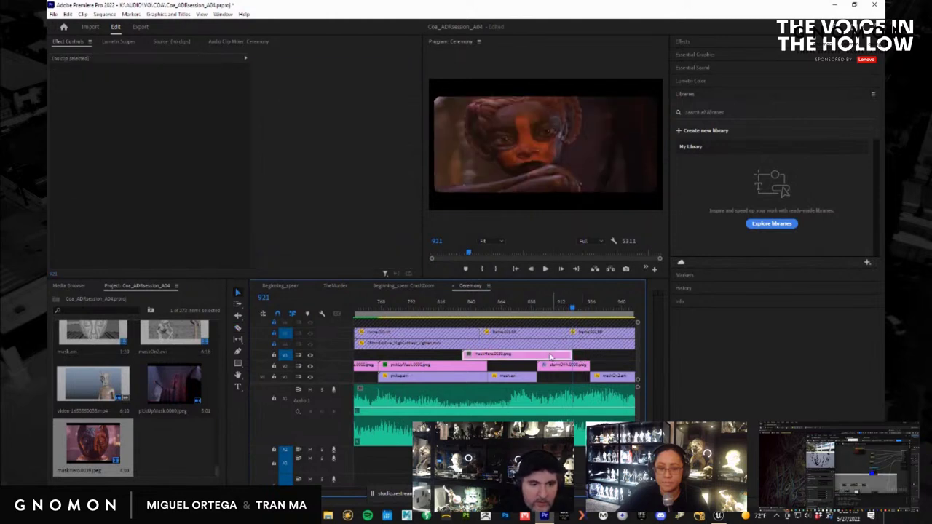
# Slide the maskHero clip earlier to end with the mask.avi clip below it, and trim its start to match that clip.
pyautogui.moveTo(550, 357); pyautogui.dragTo(527, 358)
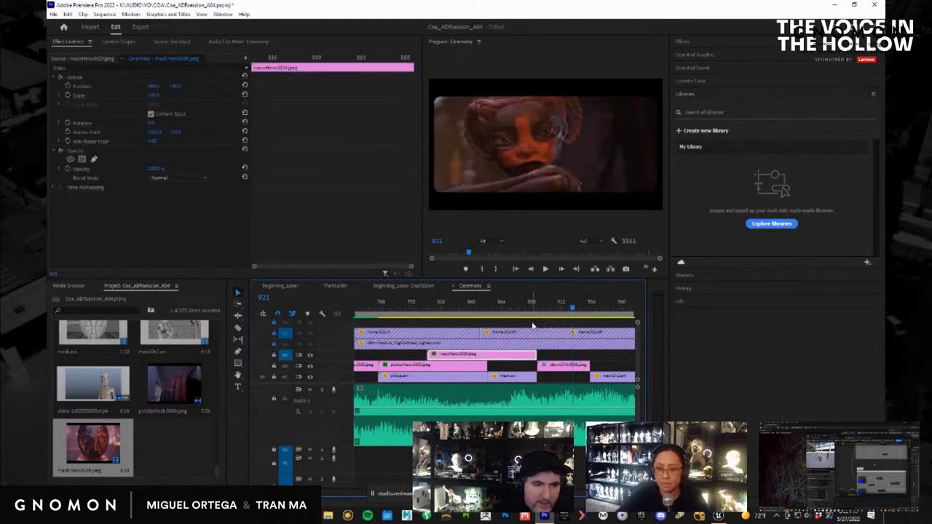
pyautogui.moveTo(538, 307); pyautogui.dragTo(477, 309)
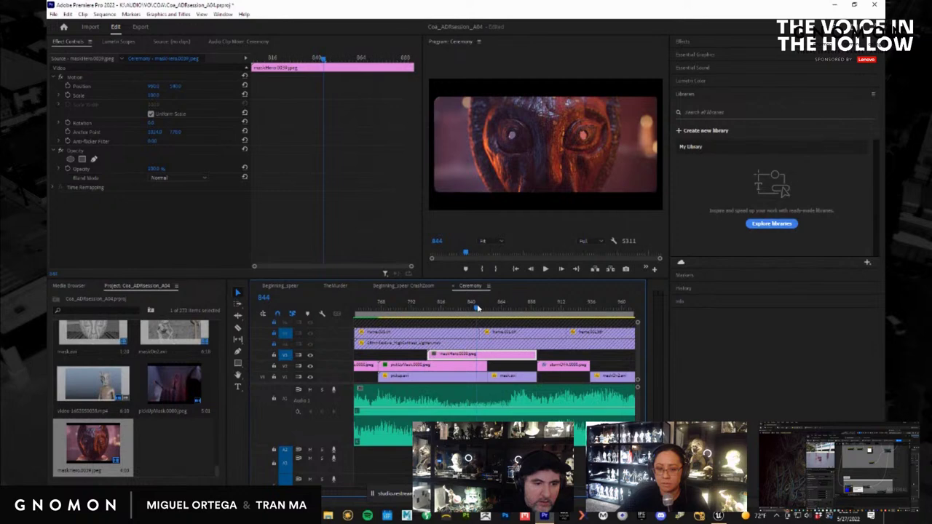
pyautogui.moveTo(535, 355); pyautogui.dragTo(471, 359)
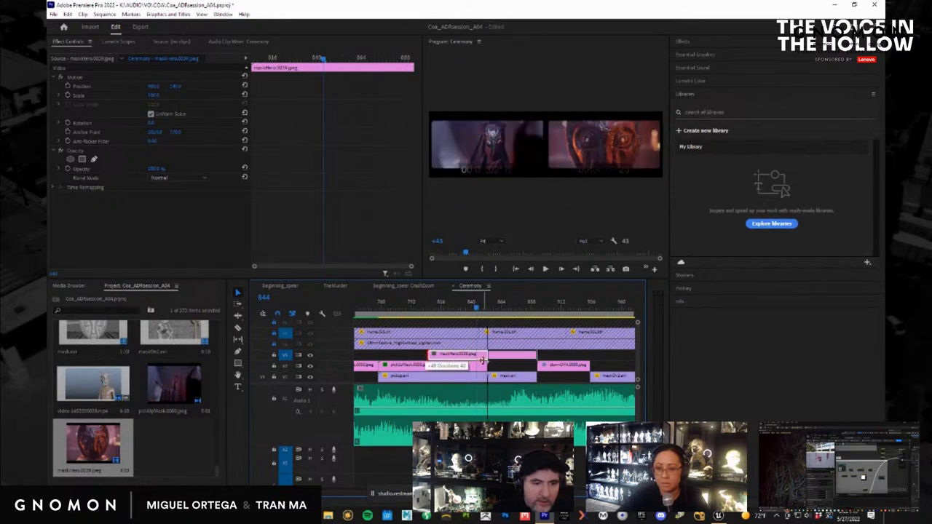
# Play the Ceremony sequence full screen from frame 805 to review the cut into the maskHero shot.
pyautogui.moveTo(476, 307); pyautogui.dragTo(429, 307)
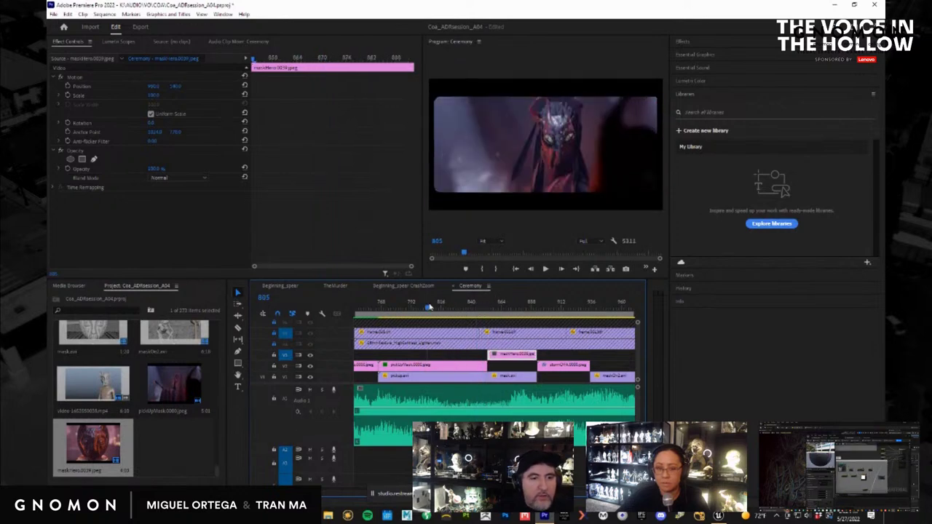
pyautogui.hotkey('ctrl', '`')
pyautogui.press('space')
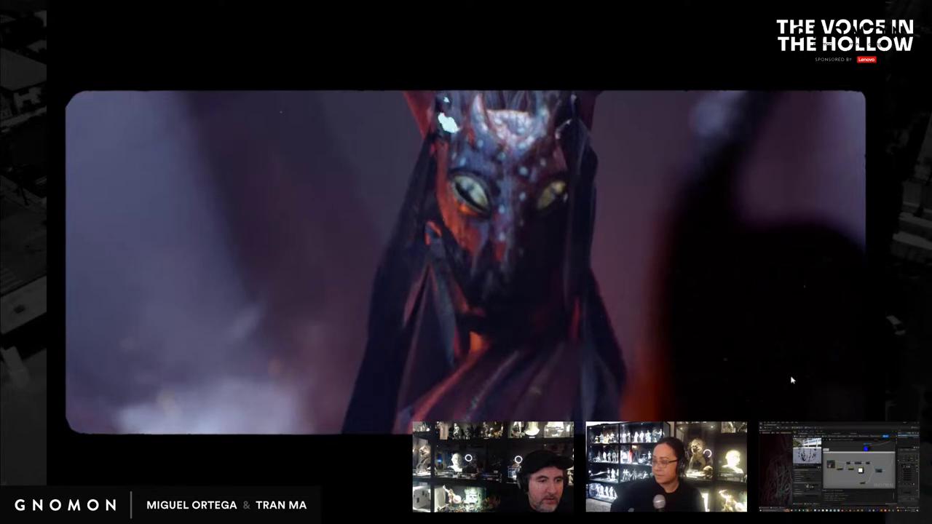
pyautogui.press('Escape')
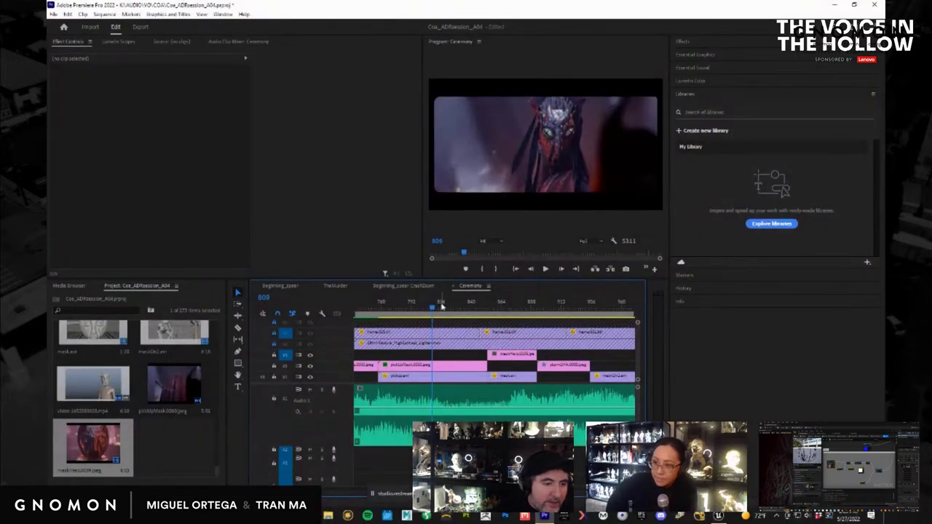
# Scale the maskHero clip down slightly and raise its vertical position to reframe the mask.
pyautogui.moveTo(441, 307); pyautogui.dragTo(515, 316)
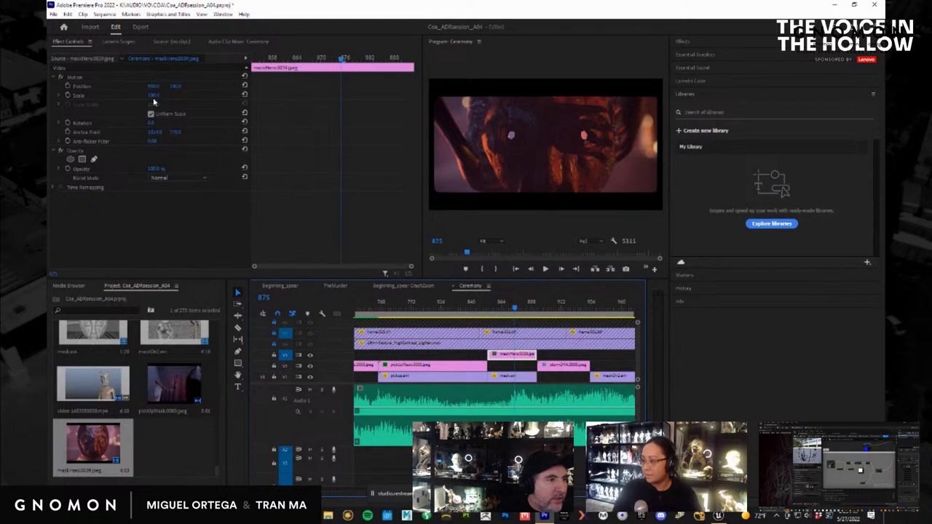
pyautogui.moveTo(153, 97); pyautogui.dragTo(149, 99)
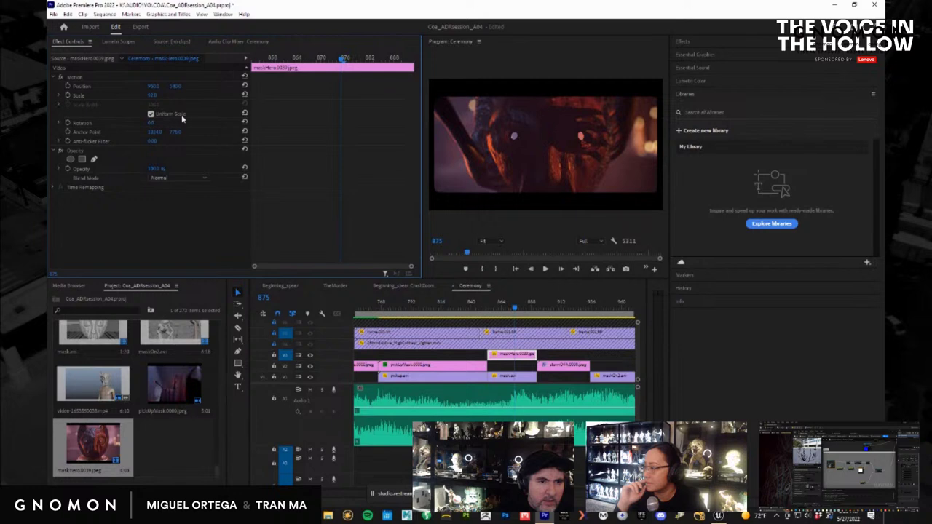
pyautogui.moveTo(510, 309); pyautogui.dragTo(497, 309)
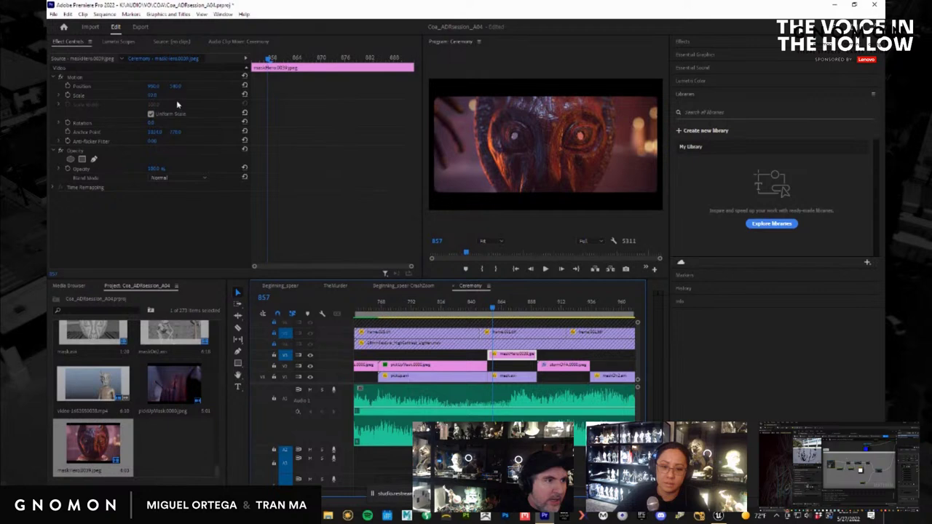
pyautogui.moveTo(175, 88); pyautogui.dragTo(139, 88)
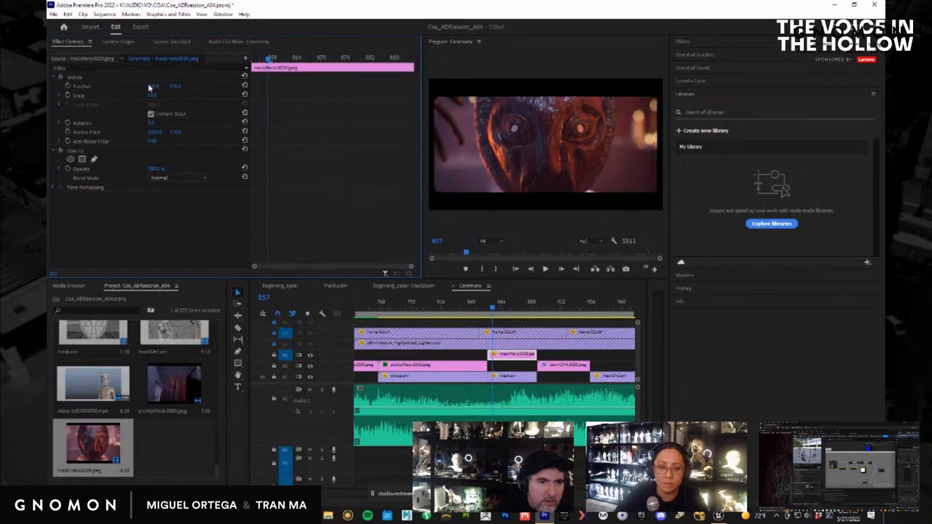
# Play the Ceremony sequence full screen from frame 767 to review the reframed maskHero shot in context.
pyautogui.moveTo(492, 310)
pyautogui.mouseDown()
pyautogui.moveTo(540, 310)
pyautogui.moveTo(481, 305)
pyautogui.mouseUp()
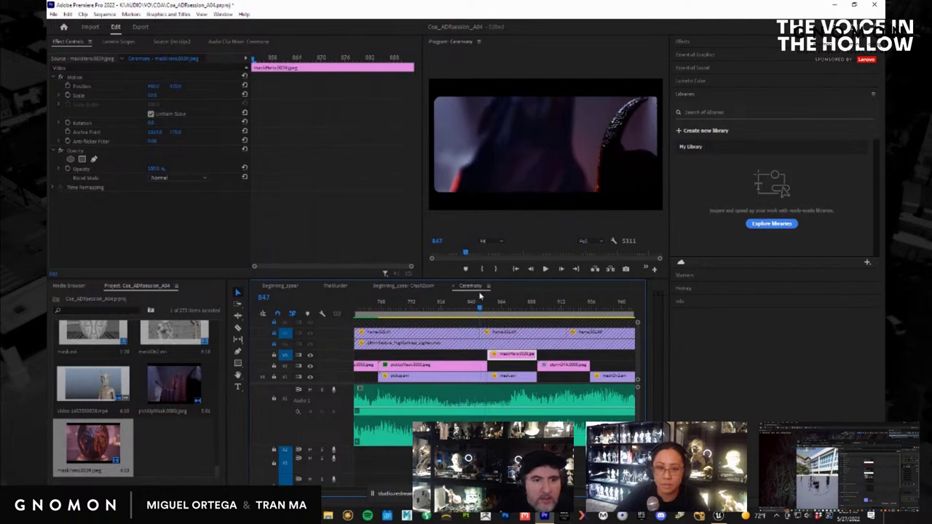
pyautogui.moveTo(479, 294); pyautogui.dragTo(405, 308)
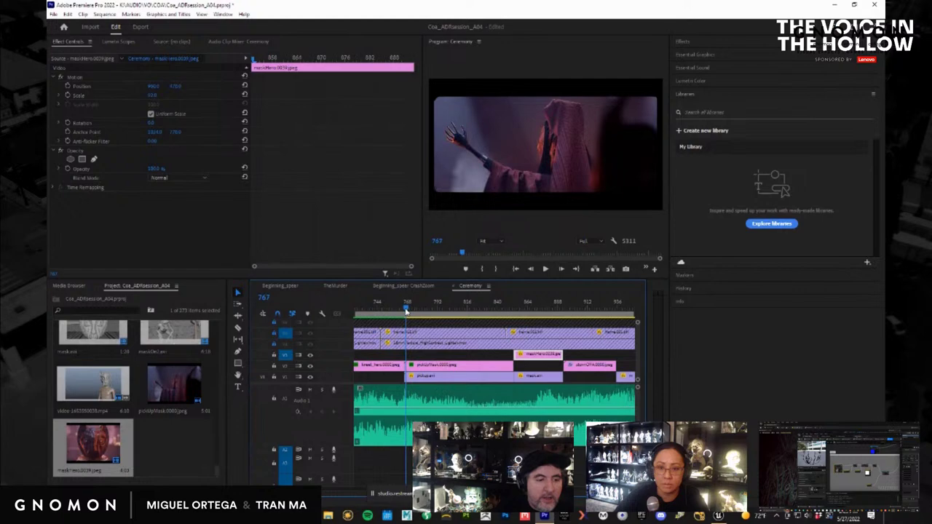
pyautogui.hotkey('ctrl', '`')
pyautogui.press('space')
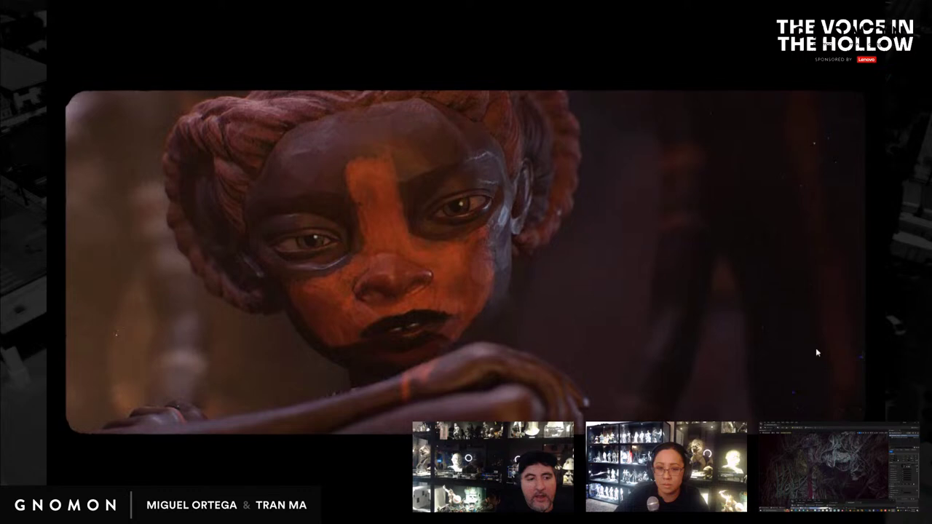
pyautogui.press('Escape')
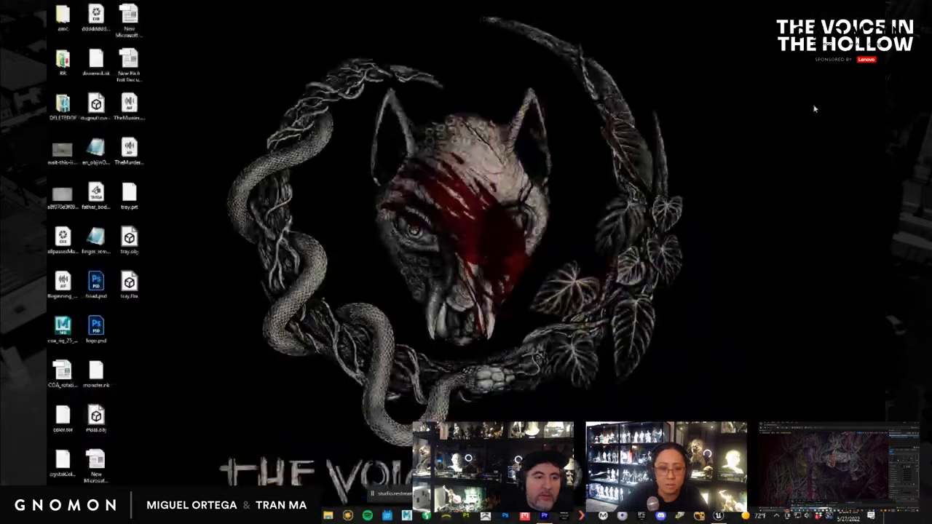
# Bring Premiere Pro back up and replay the Ceremony sequence full screen through the maskHero clip.
pyautogui.click(833, 5)
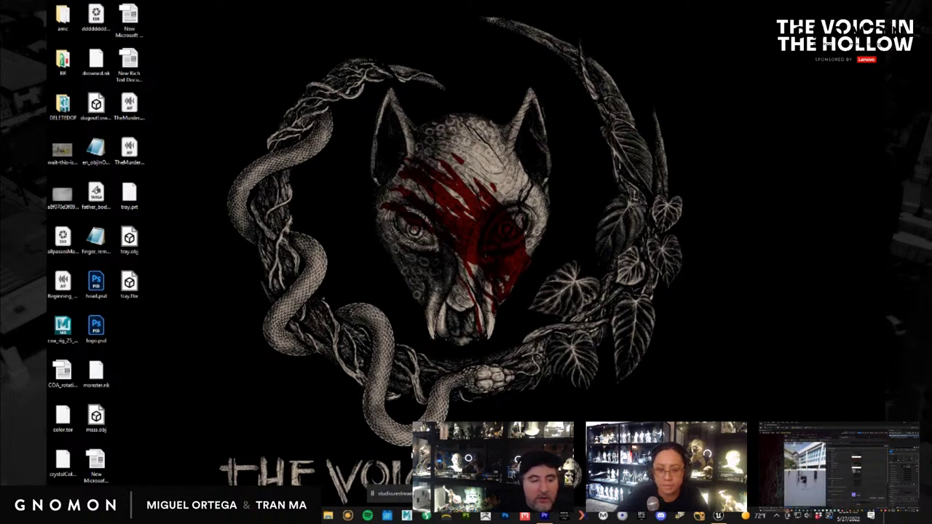
pyautogui.click(545, 515)
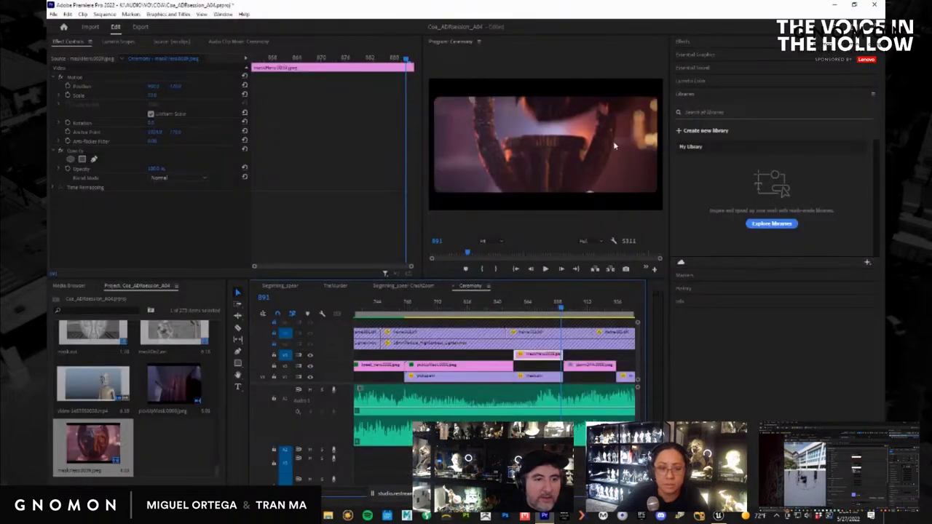
pyautogui.moveTo(548, 308); pyautogui.dragTo(459, 325)
pyautogui.press('space')
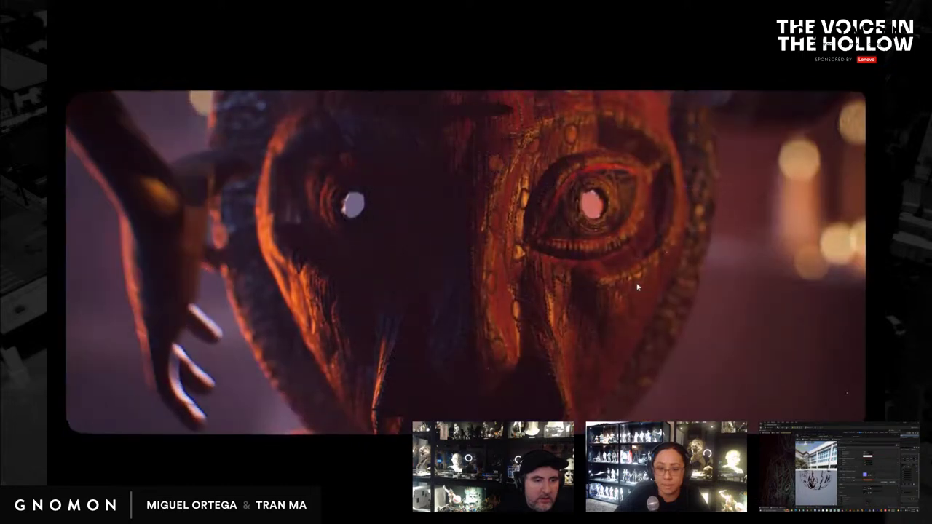
pyautogui.press('Escape')
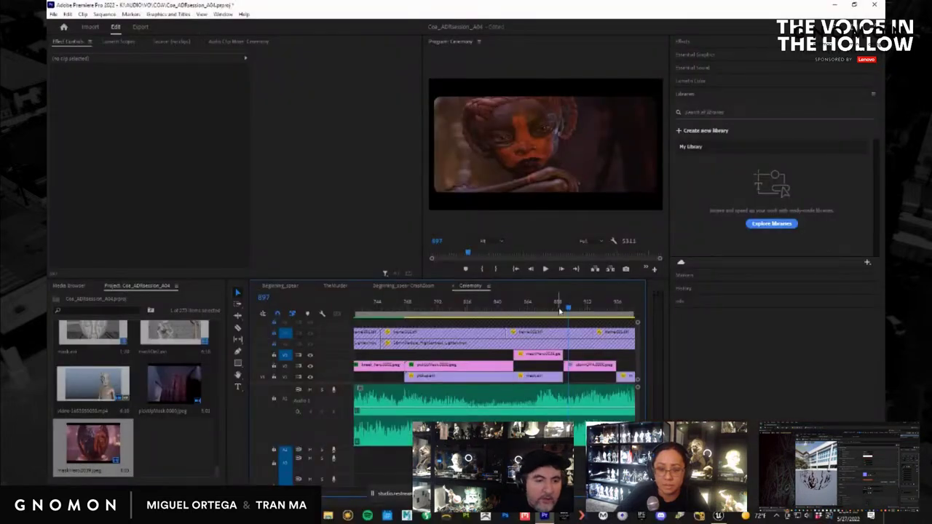
# Move the Ceremony playhead back into the maskHero clip and save the project.
pyautogui.moveTo(560, 311); pyautogui.dragTo(546, 315)
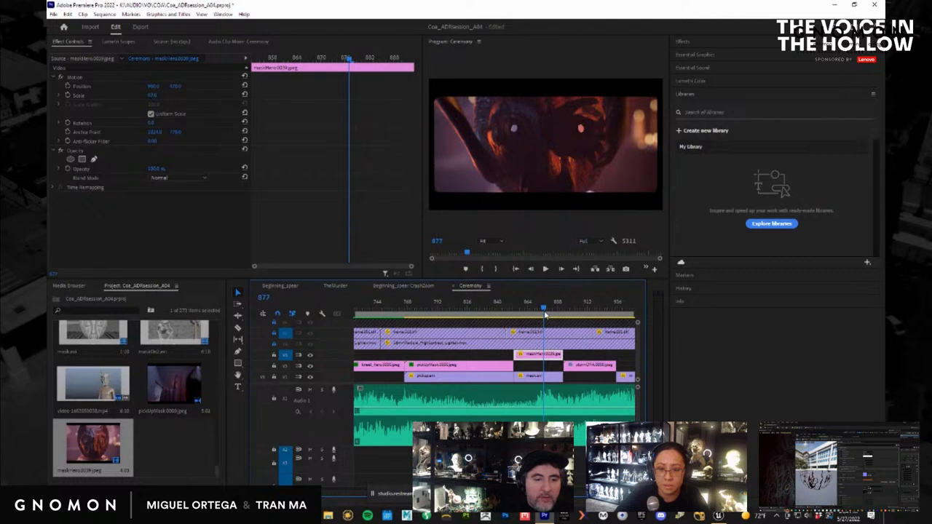
pyautogui.hotkey('ctrl', 's')
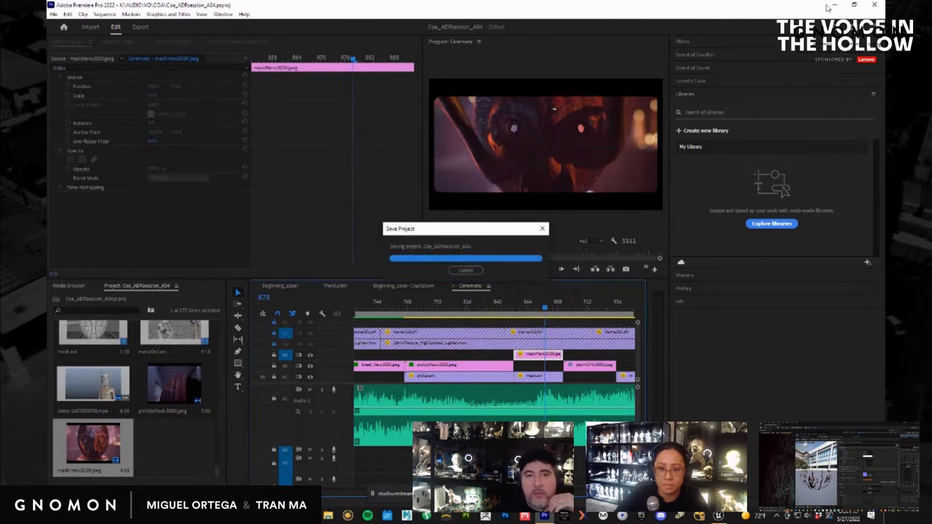
# Switch to Unreal Engine and close the Movie Render Queue and Message Log windows.
pyautogui.click(717, 516)
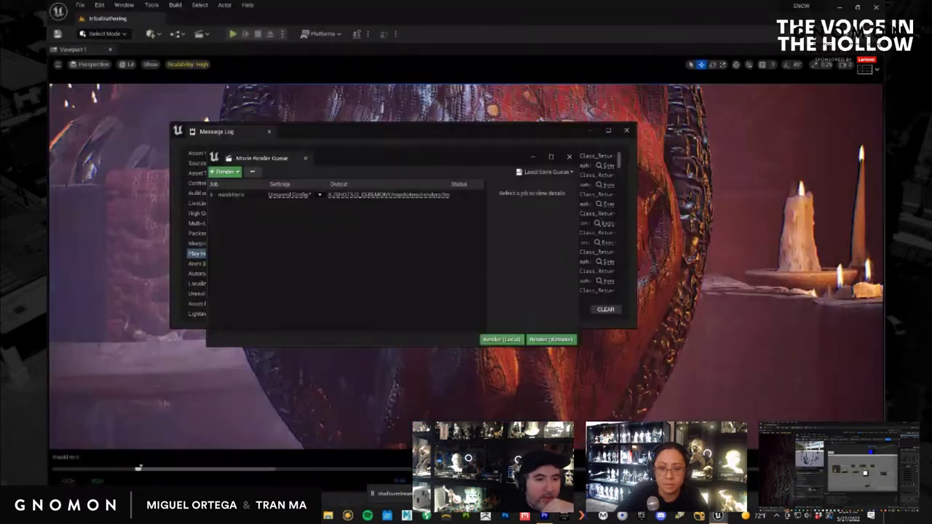
pyautogui.click(569, 157)
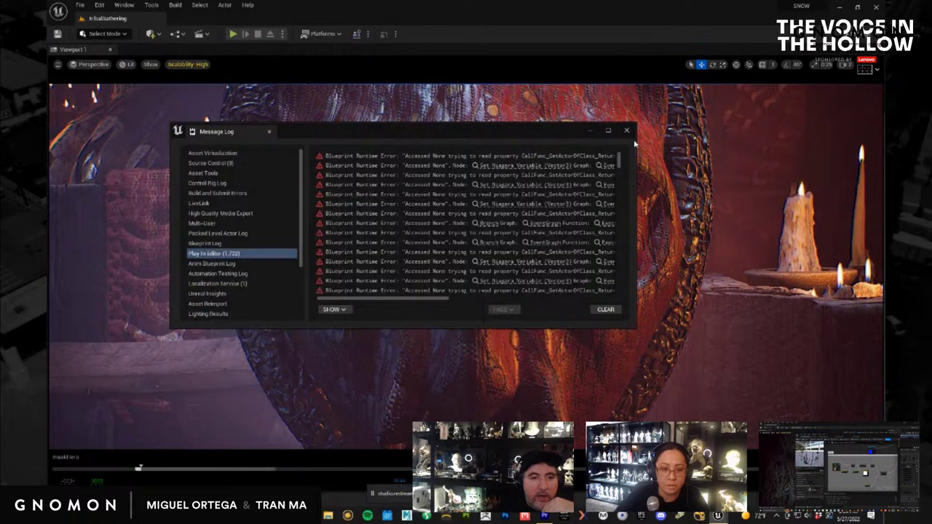
pyautogui.click(627, 131)
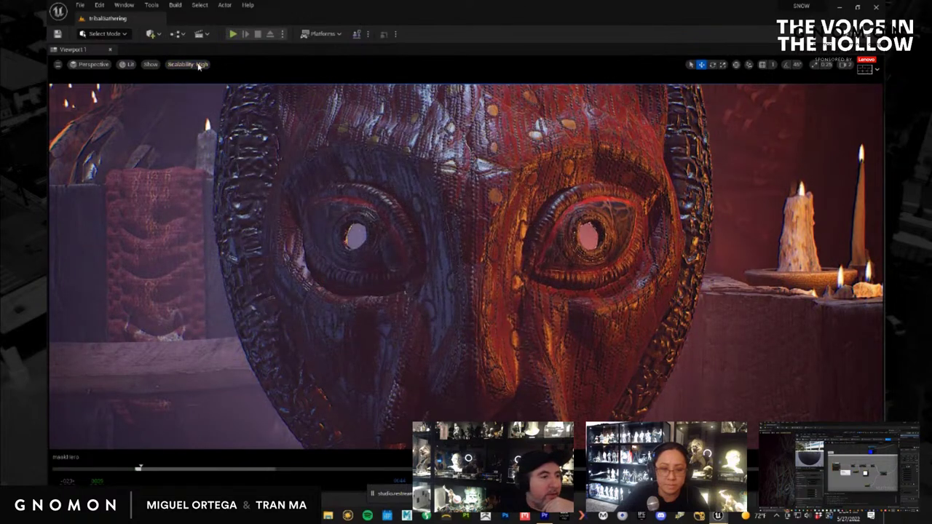
# Save all modified assets and the tribalGathering level.
pyautogui.click(80, 5)
pyautogui.click(109, 102)
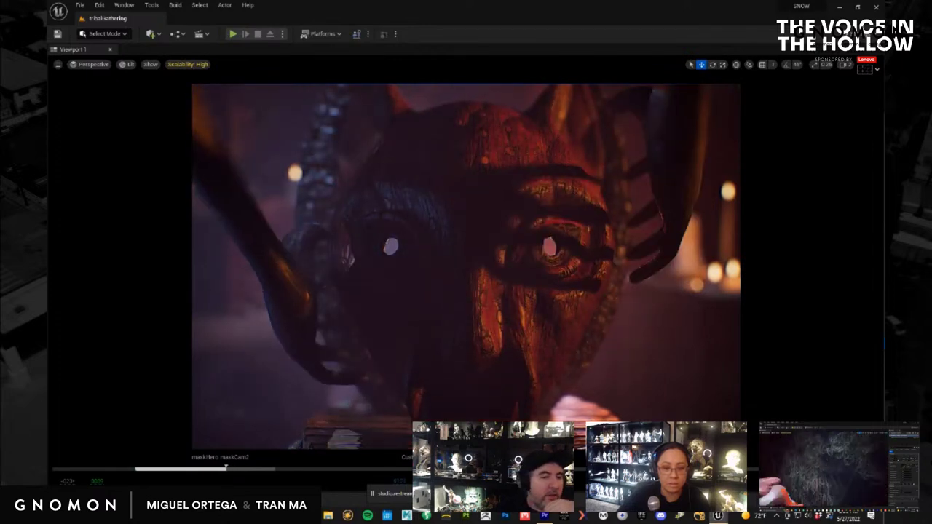
pyautogui.click(80, 5)
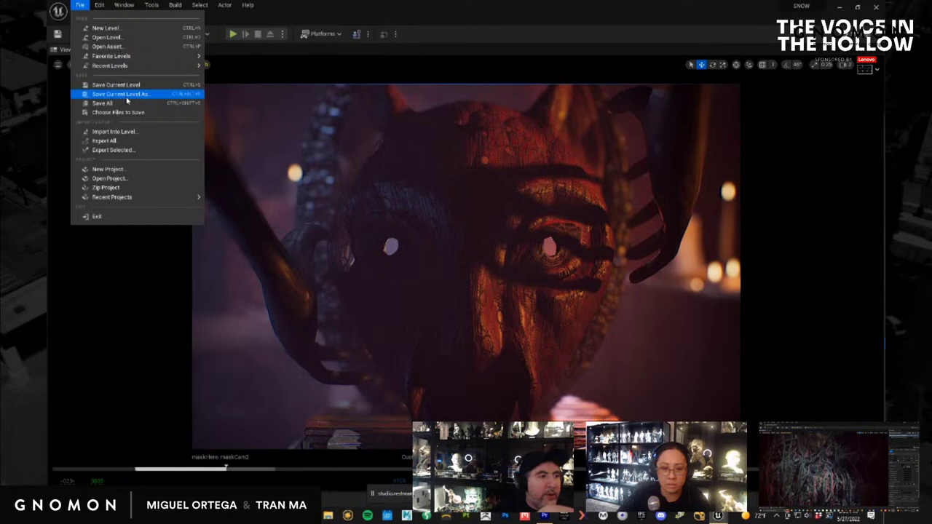
pyautogui.click(124, 94)
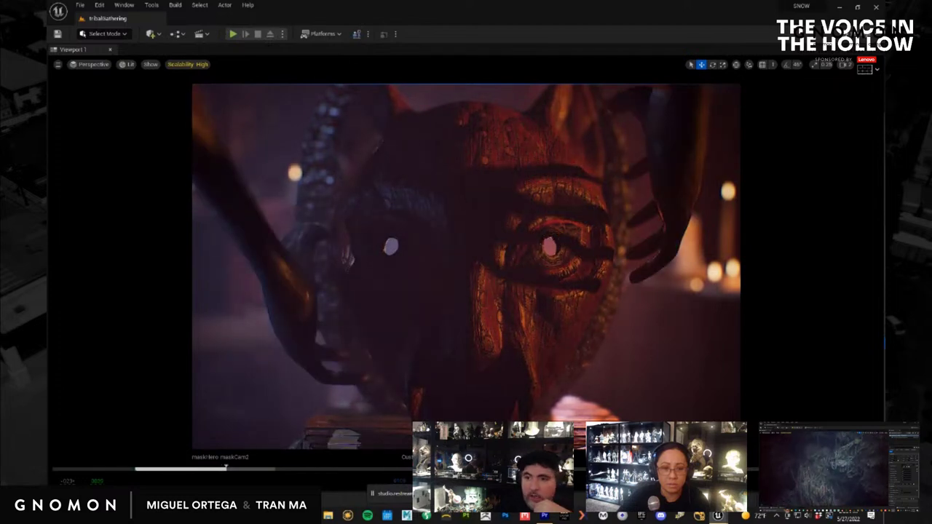
pyautogui.click(80, 6)
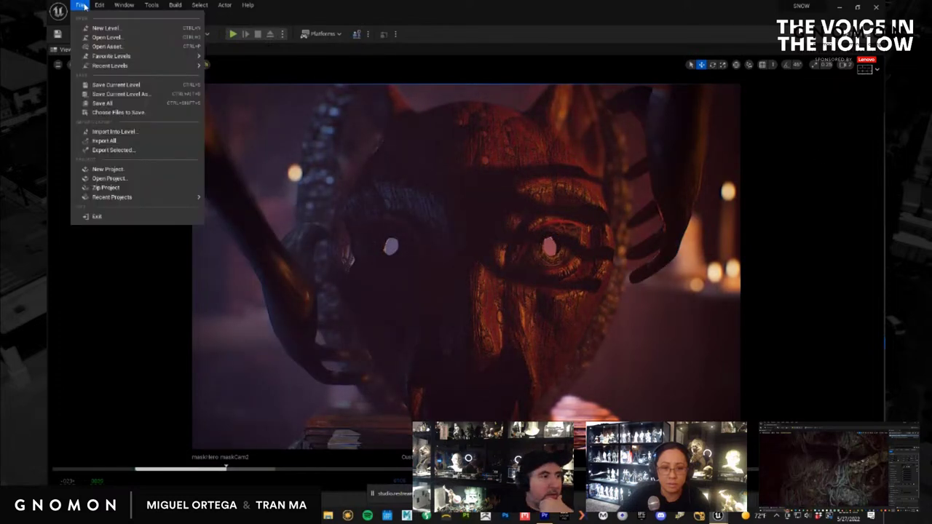
pyautogui.click(118, 105)
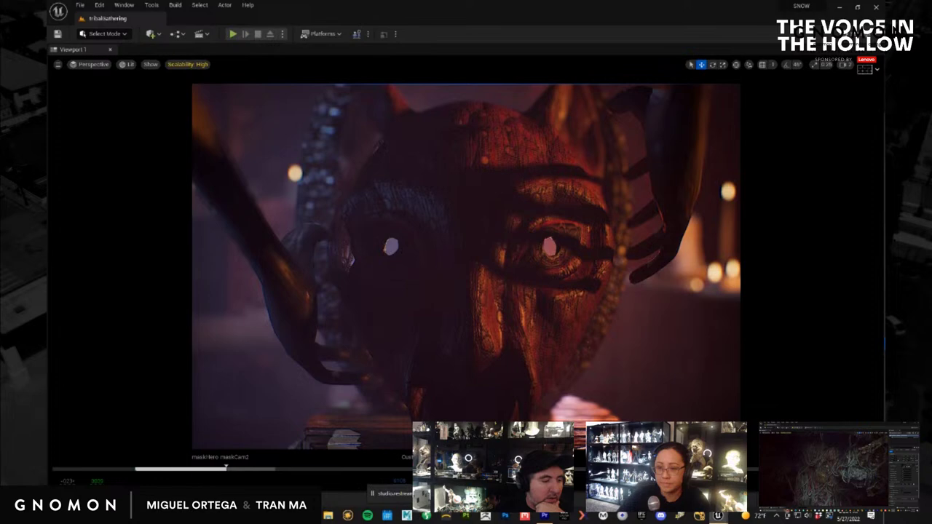
# Open the Ceremony level sequence from the sequences/Ceremony content folder.
pyautogui.hotkey('ctrl', 'space')
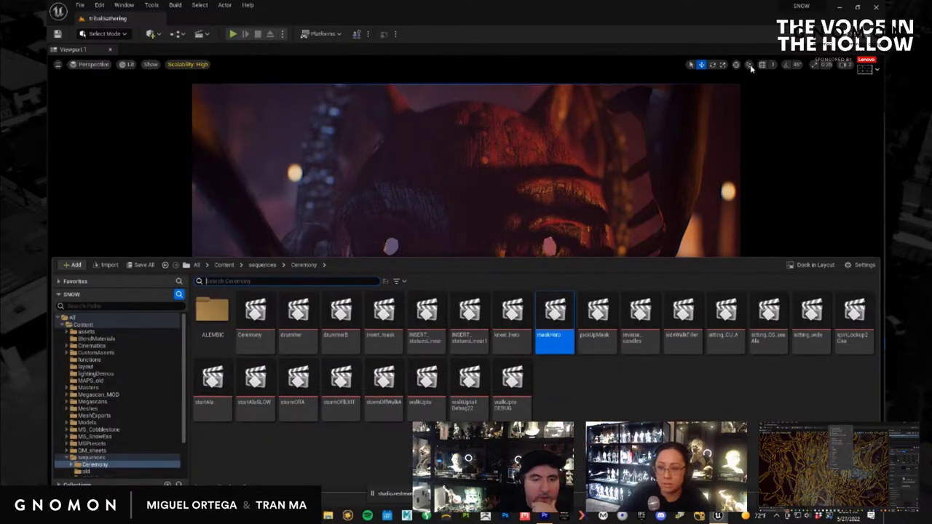
pyautogui.click(609, 411)
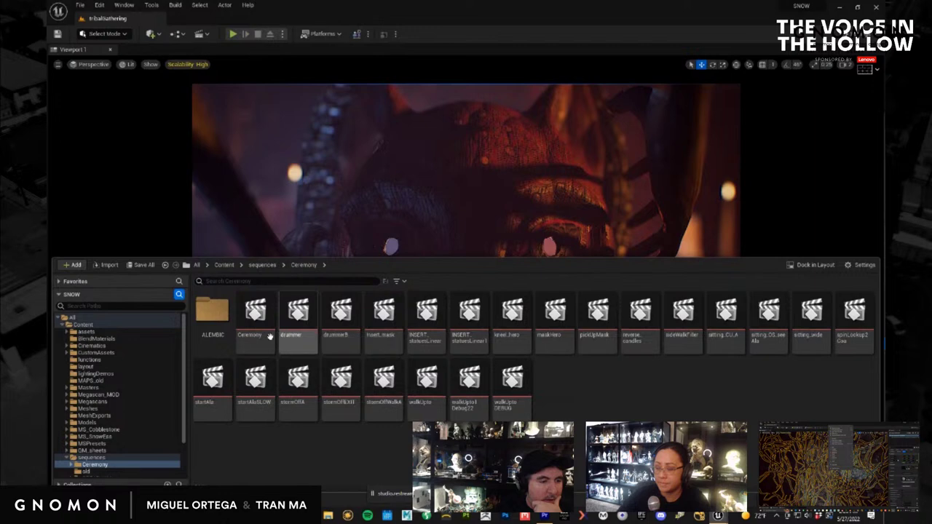
pyautogui.doubleClick(253, 316)
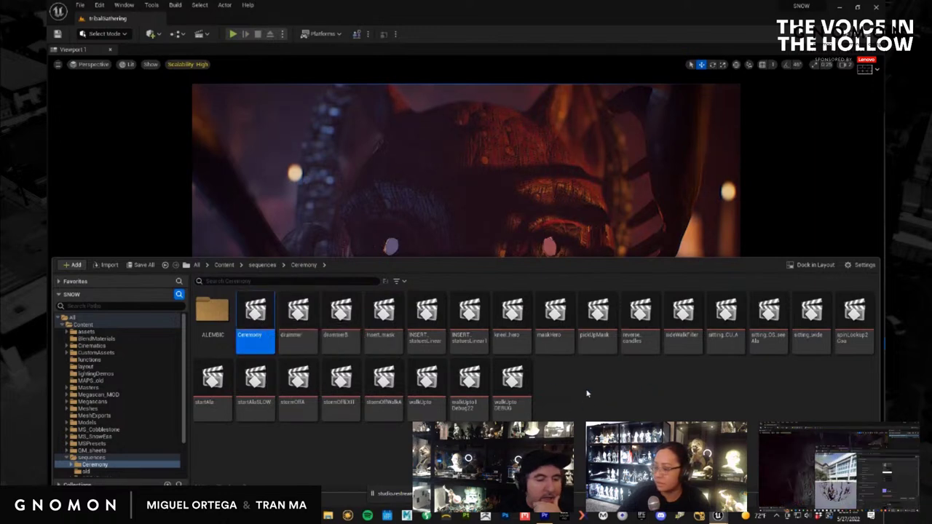
# Switch back to Premiere Pro, scrub the Ceremony sequence to frame 1006 in the maskOn2 shot, and save the project.
pyautogui.click(837, 6)
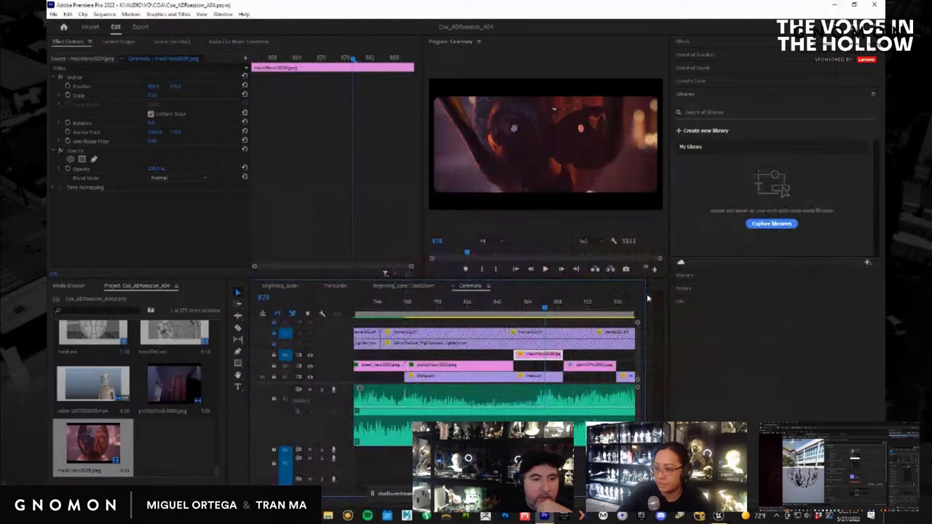
pyautogui.moveTo(549, 316); pyautogui.dragTo(537, 339)
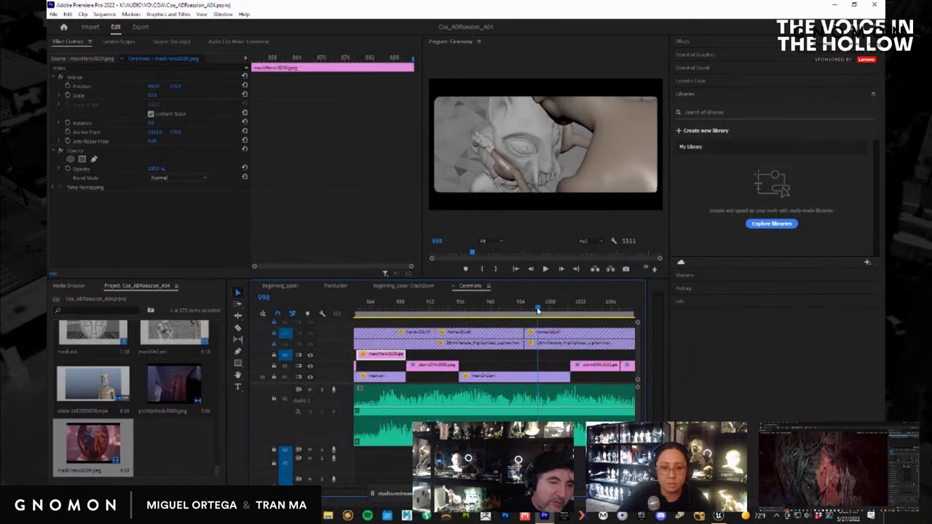
pyautogui.moveTo(537, 310)
pyautogui.mouseDown()
pyautogui.moveTo(474, 311)
pyautogui.moveTo(564, 310)
pyautogui.moveTo(520, 311)
pyautogui.moveTo(557, 311)
pyautogui.moveTo(548, 313)
pyautogui.mouseUp()
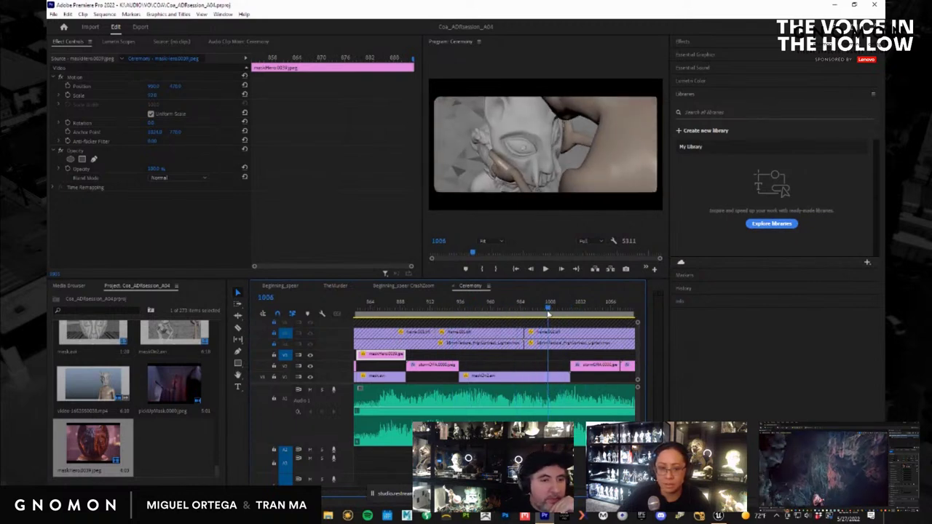
pyautogui.click(53, 15)
pyautogui.click(69, 133)
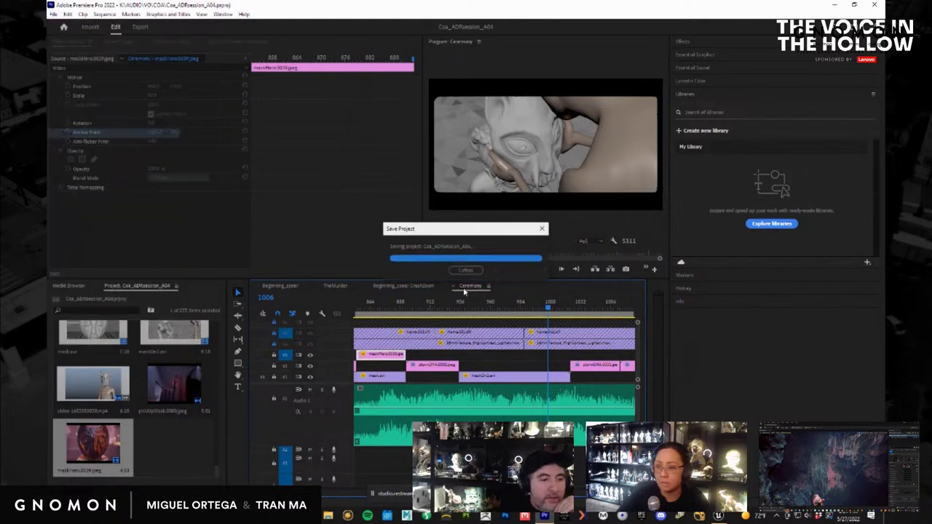
# Copy the FilmConvert Pro effect from the pickUpMask clip onto the maskHero clip.
pyautogui.moveTo(459, 316); pyautogui.dragTo(440, 315)
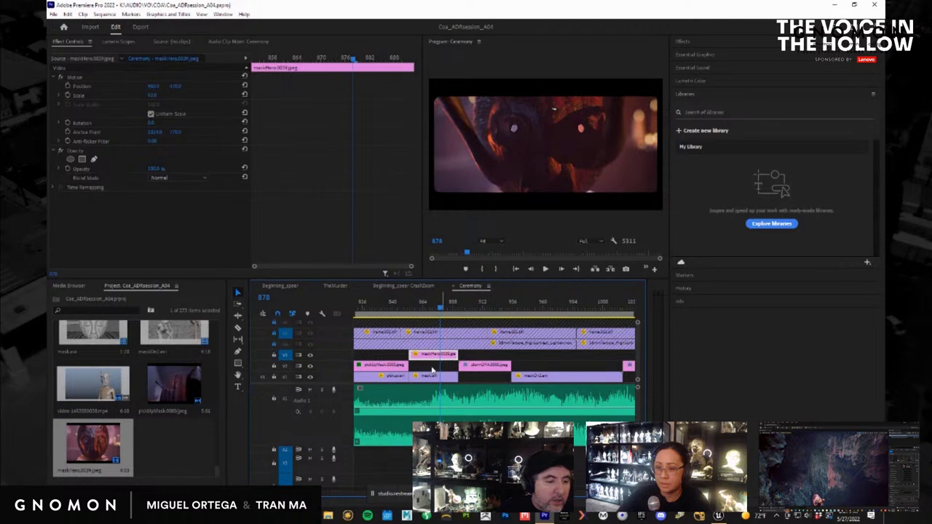
pyautogui.click(387, 368)
pyautogui.click(96, 198)
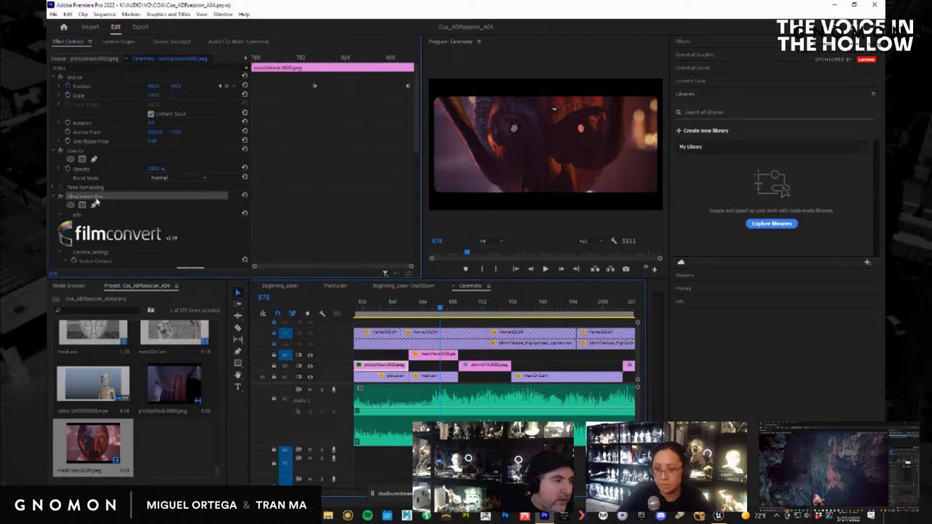
pyautogui.click(426, 356)
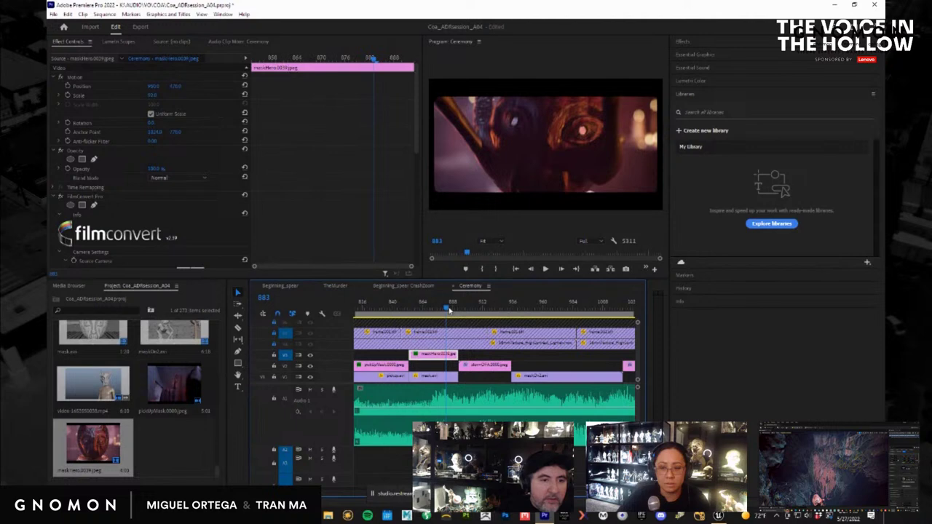
# Review the graded maskHero clip and its neighbouring shots full screen, and save the project.
pyautogui.moveTo(449, 310)
pyautogui.mouseDown()
pyautogui.moveTo(430, 315)
pyautogui.moveTo(453, 314)
pyautogui.mouseUp()
pyautogui.hotkey('ctrl', '`')
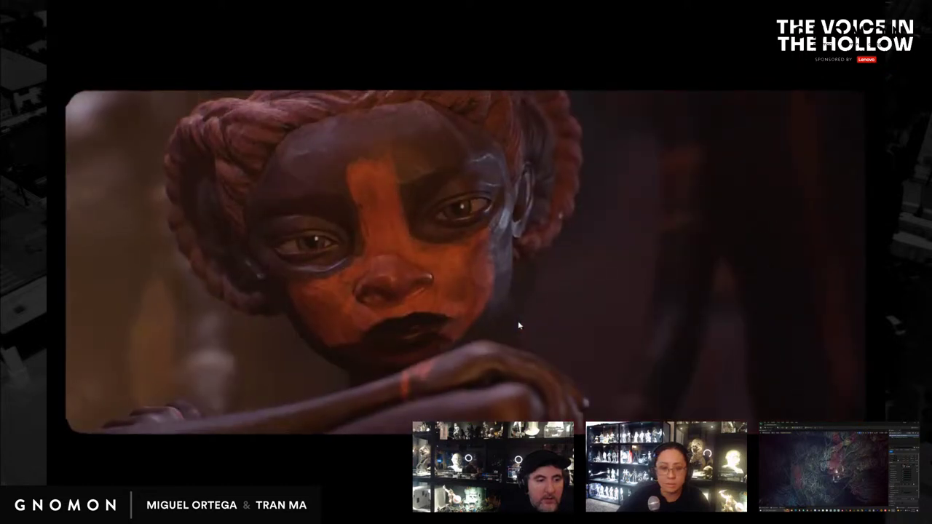
pyautogui.press('Escape')
pyautogui.hotkey('ctrl', 's')
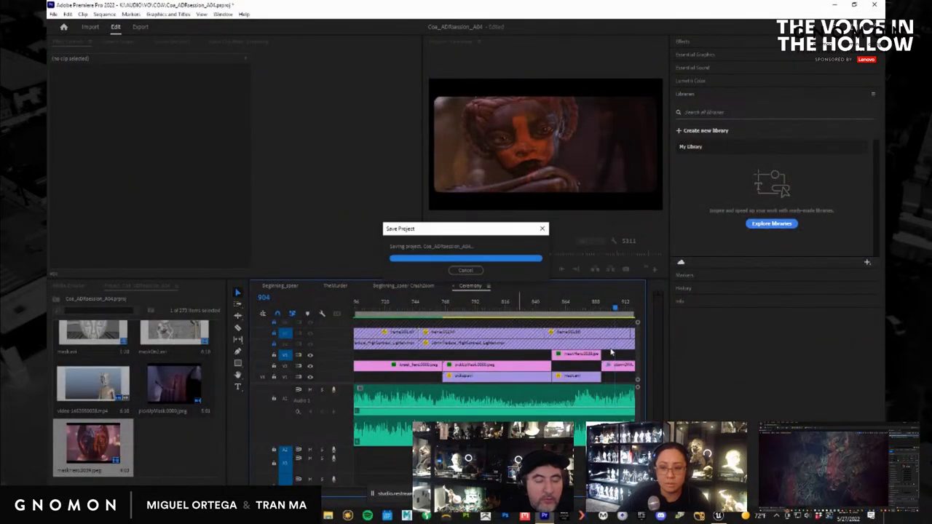
# Save the project with the Ceremony playhead at frame 942 and close Premiere Pro to get back to Maya.
pyautogui.moveTo(587, 306); pyautogui.dragTo(611, 321)
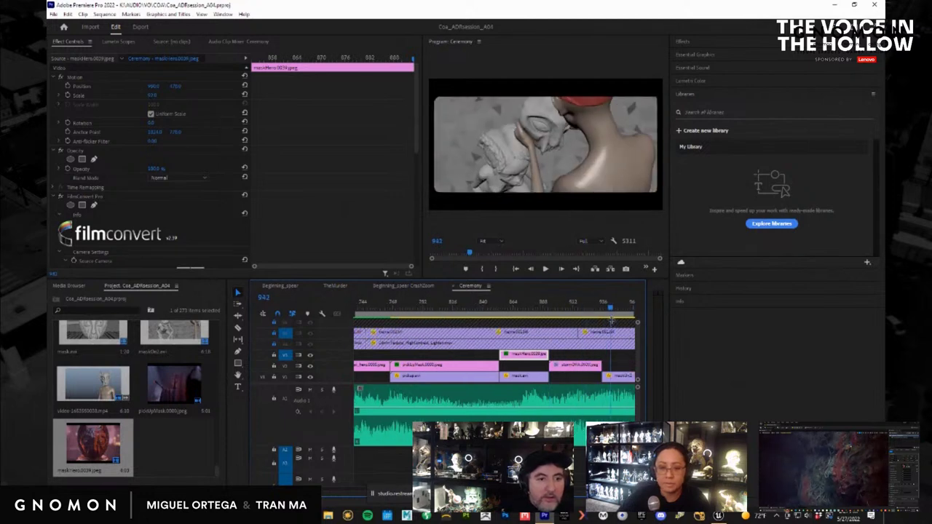
pyautogui.click(51, 15)
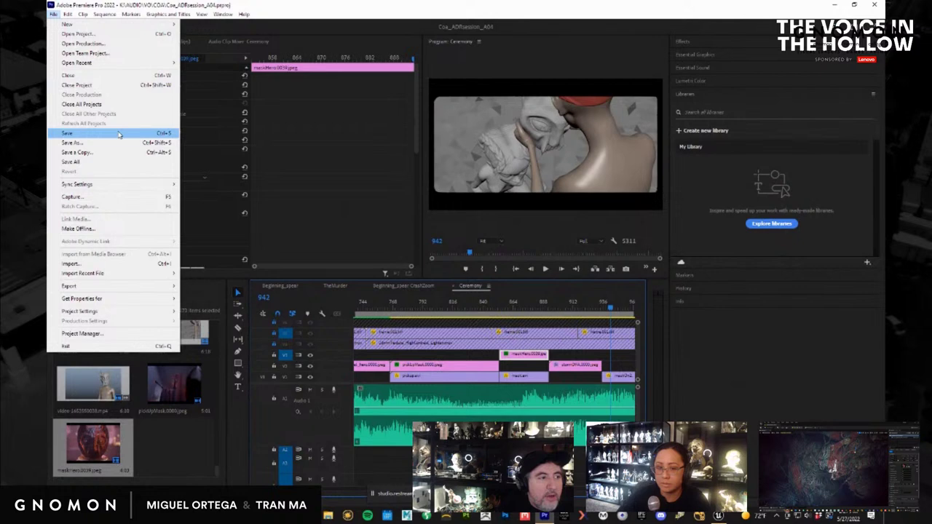
pyautogui.click(119, 135)
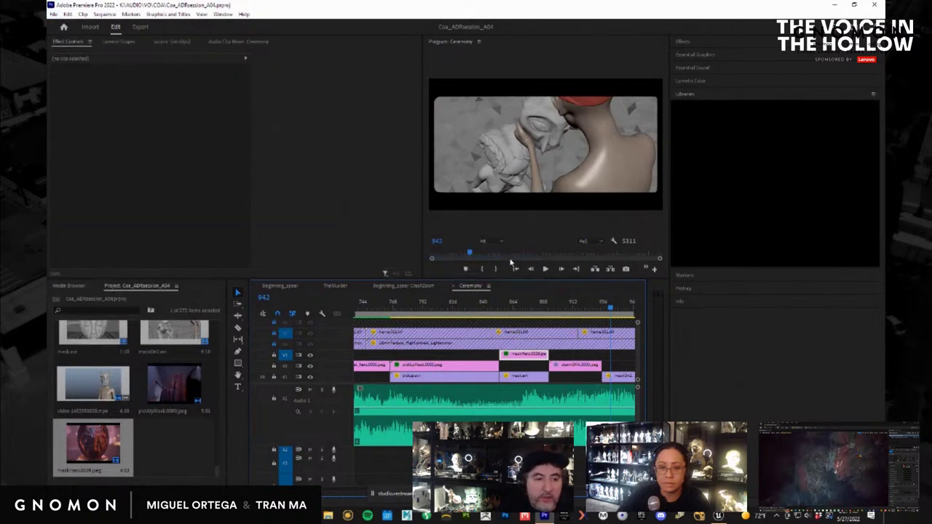
pyautogui.click(874, 4)
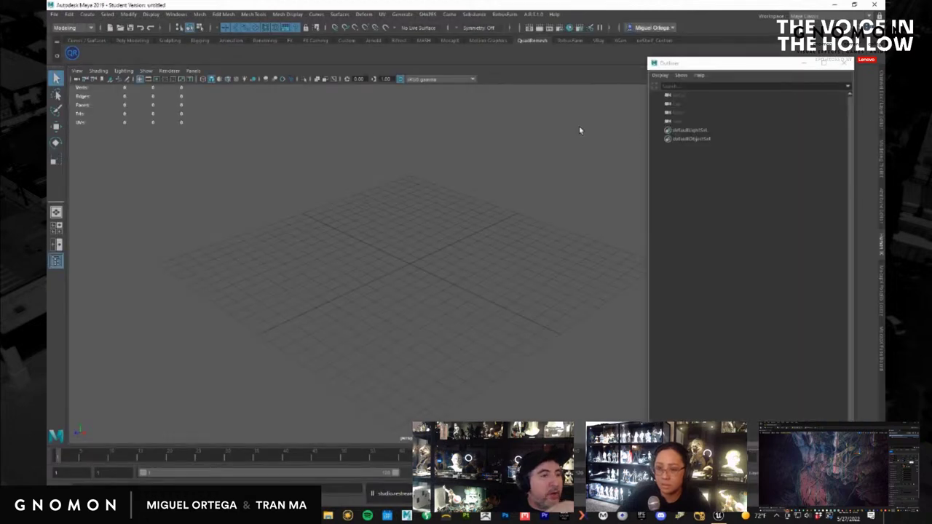
# Open the recent scene cb_pickupMask00072.mb in Maya and accept the student version notice.
pyautogui.click(54, 15)
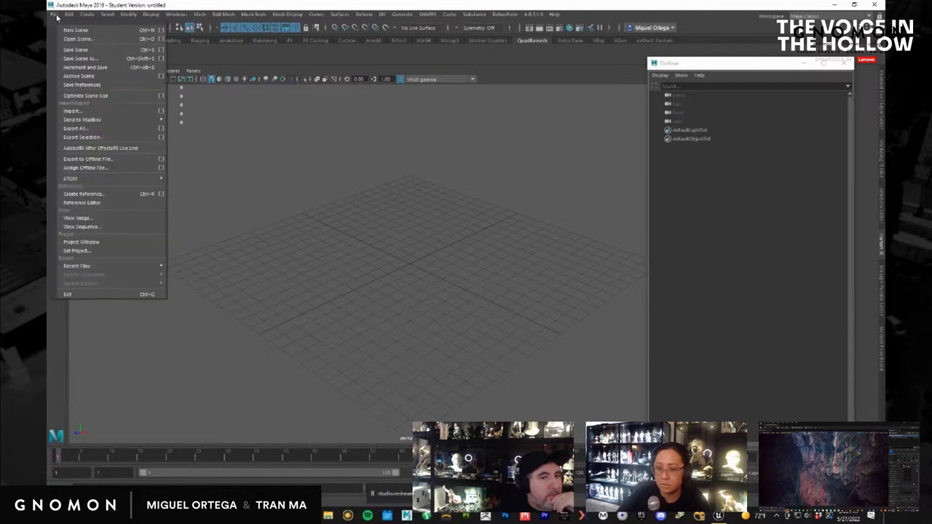
pyautogui.moveTo(135, 270)
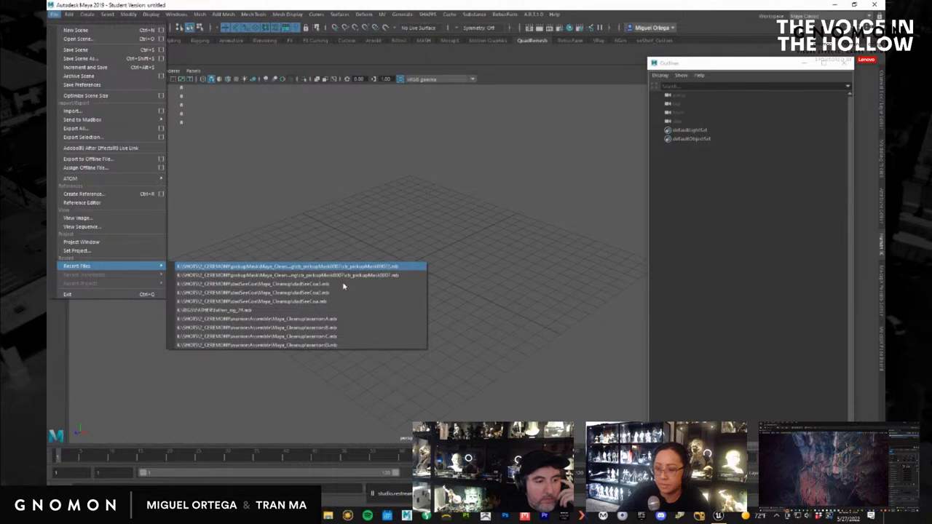
pyautogui.press('Return')
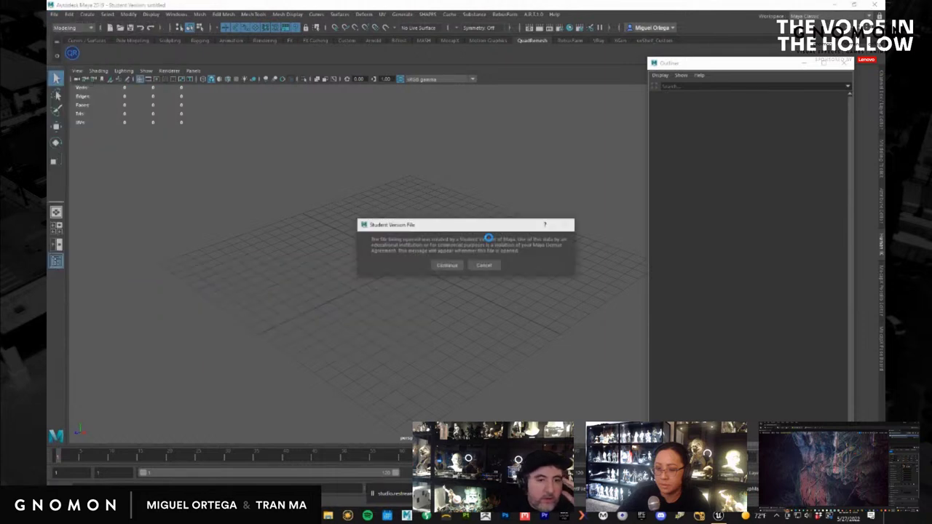
pyautogui.click(445, 265)
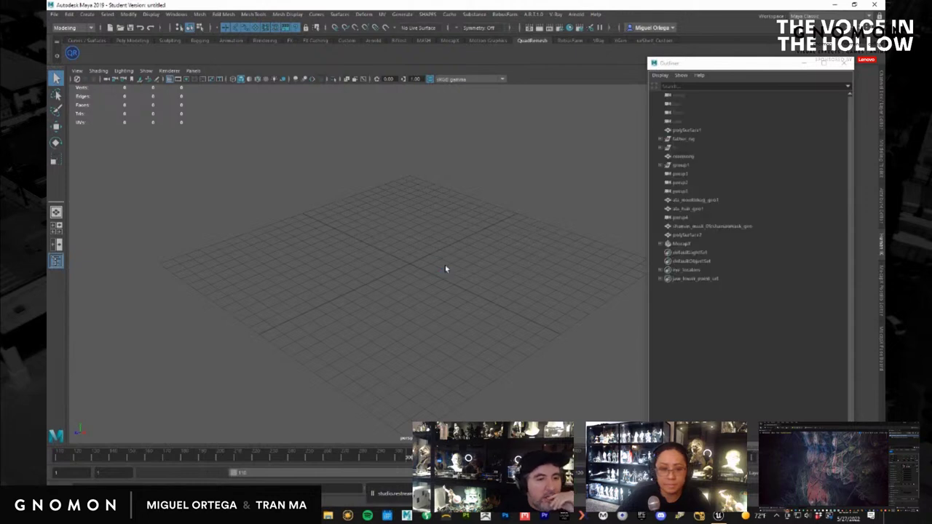
# Look through the persp3 camera, scrub ahead to the father holding the mask, and close the Outliner.
pyautogui.click(194, 71)
pyautogui.moveTo(225, 80)
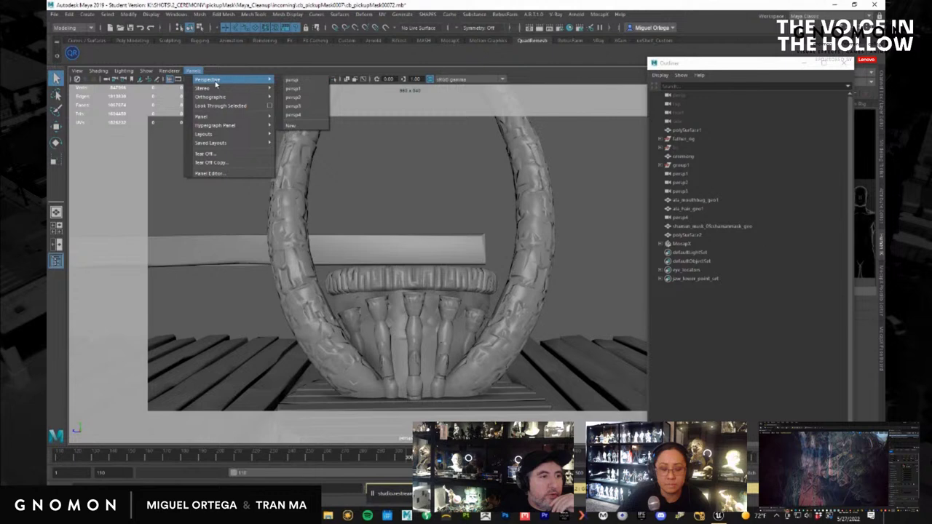
pyautogui.click(309, 108)
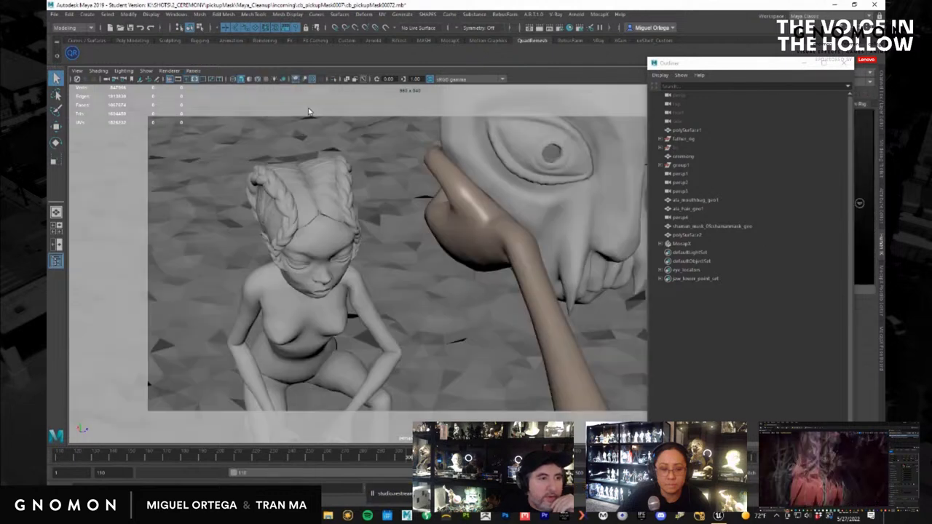
pyautogui.moveTo(305, 456); pyautogui.dragTo(377, 457)
pyautogui.moveTo(509, 291)
pyautogui.keyDown('alt'); pyautogui.mouseDown()
pyautogui.moveTo(433, 276)
pyautogui.moveTo(407, 306)
pyautogui.moveTo(378, 313)
pyautogui.moveTo(510, 276)
pyautogui.mouseUp(); pyautogui.keyUp('alt')
pyautogui.click(844, 64)
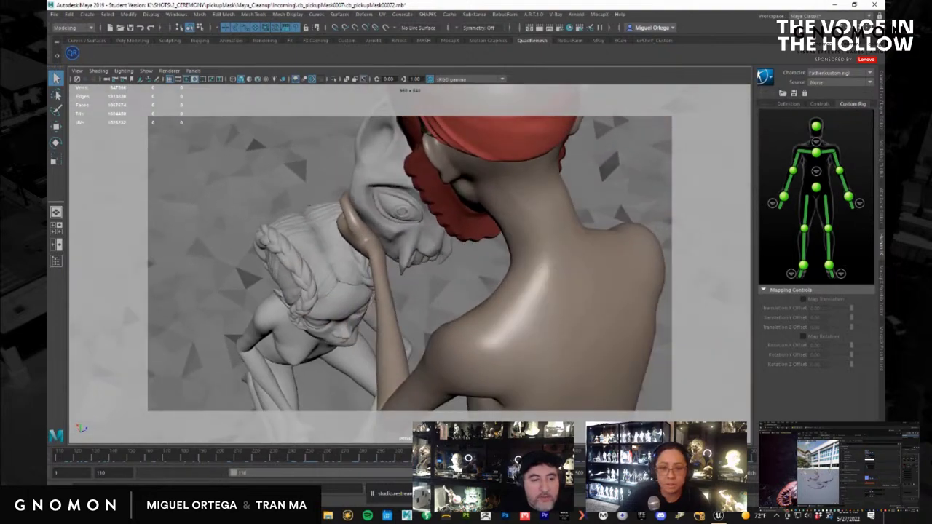
# Select the persp3 camera and scrub back and forth through the timeline to examine its animation.
pyautogui.click(73, 72)
pyautogui.click(93, 86)
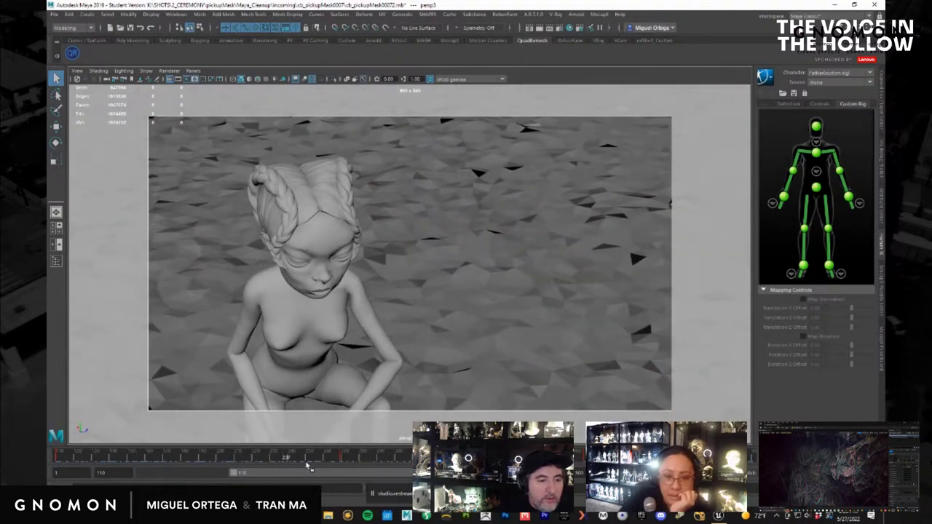
pyautogui.moveTo(409, 464); pyautogui.dragTo(351, 473)
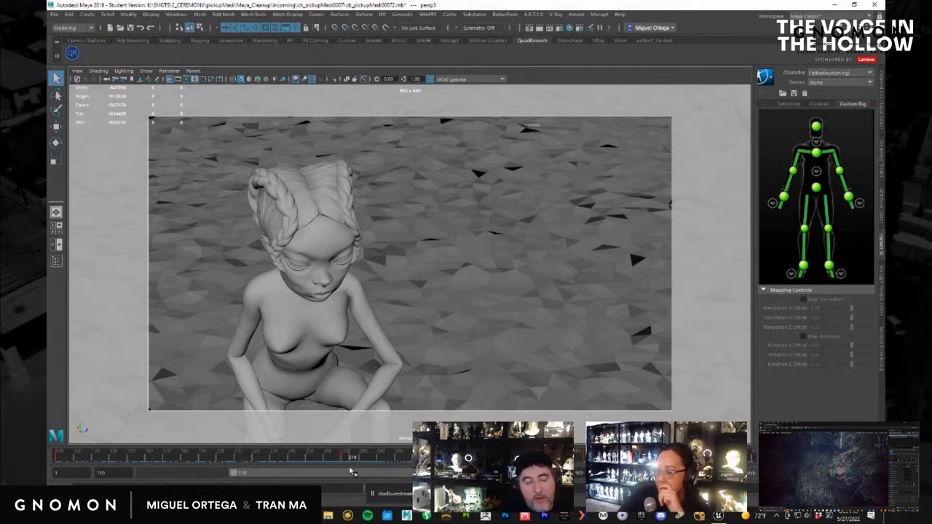
pyautogui.moveTo(352, 472); pyautogui.dragTo(356, 473)
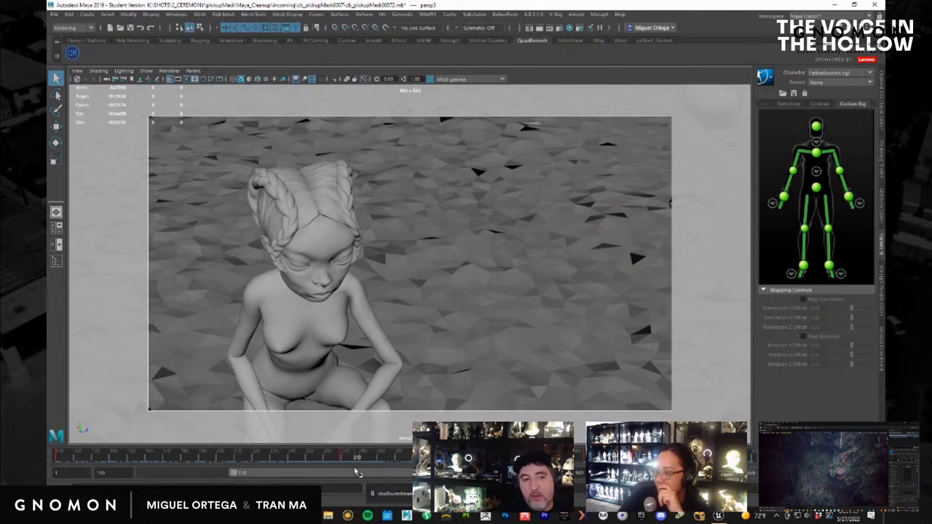
pyautogui.moveTo(355, 468); pyautogui.dragTo(176, 470)
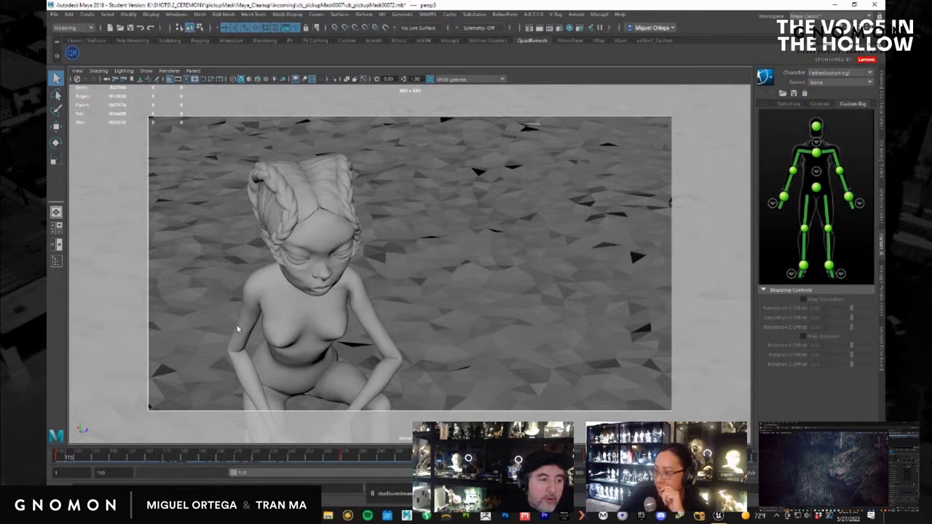
# Nudge the persp3 view, delete the camera's keys in a timeline range around its middle keyframe, and scrub the shot.
pyautogui.keyDown('alt'); pyautogui.moveTo(245, 305); pyautogui.dragTo(266, 313, button='right'); pyautogui.keyUp('alt')
pyautogui.moveTo(265, 314)
pyautogui.keyDown('alt'); pyautogui.mouseDown()
pyautogui.moveTo(275, 321)
pyautogui.moveTo(279, 303)
pyautogui.mouseUp(); pyautogui.keyUp('alt')
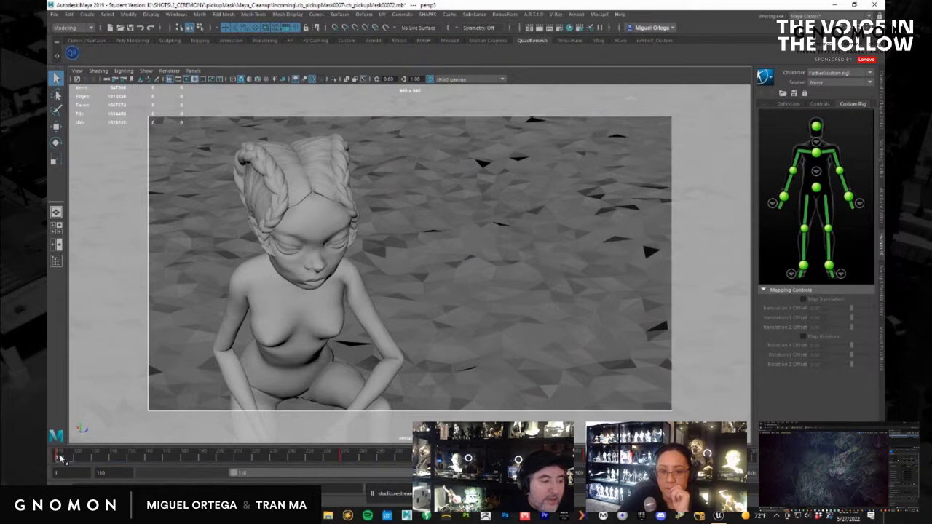
pyautogui.moveTo(61, 457); pyautogui.dragTo(325, 458)
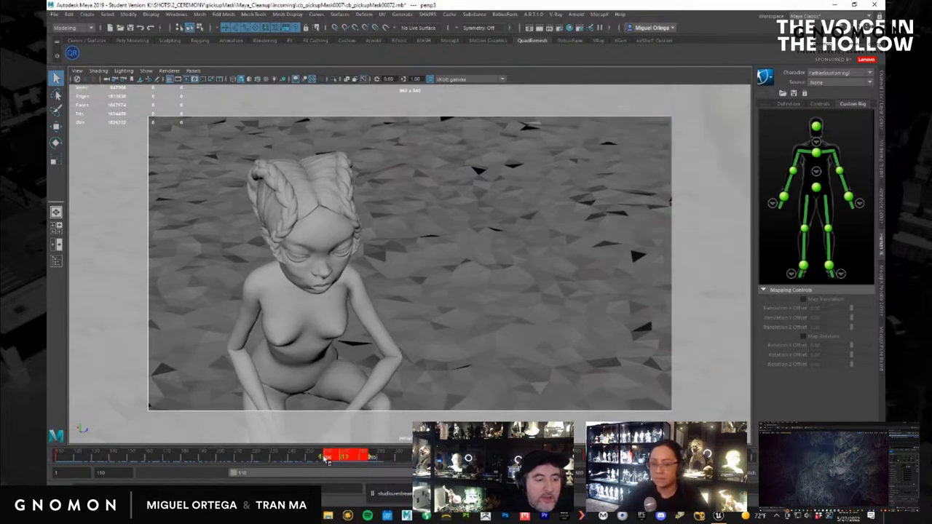
pyautogui.rightClick(329, 457)
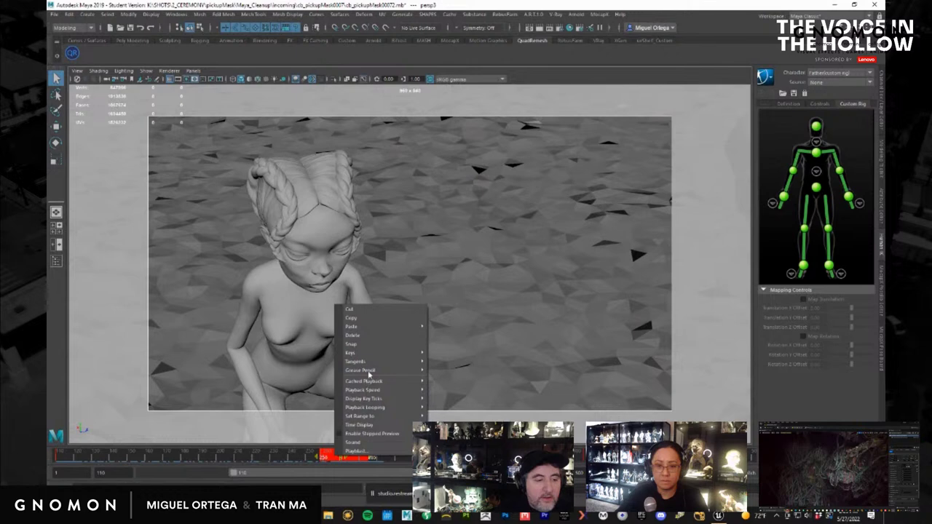
pyautogui.click(373, 336)
pyautogui.moveTo(345, 457)
pyautogui.mouseDown()
pyautogui.moveTo(73, 472)
pyautogui.moveTo(181, 472)
pyautogui.moveTo(200, 460)
pyautogui.moveTo(596, 458)
pyautogui.moveTo(323, 458)
pyautogui.moveTo(444, 457)
pyautogui.mouseUp()
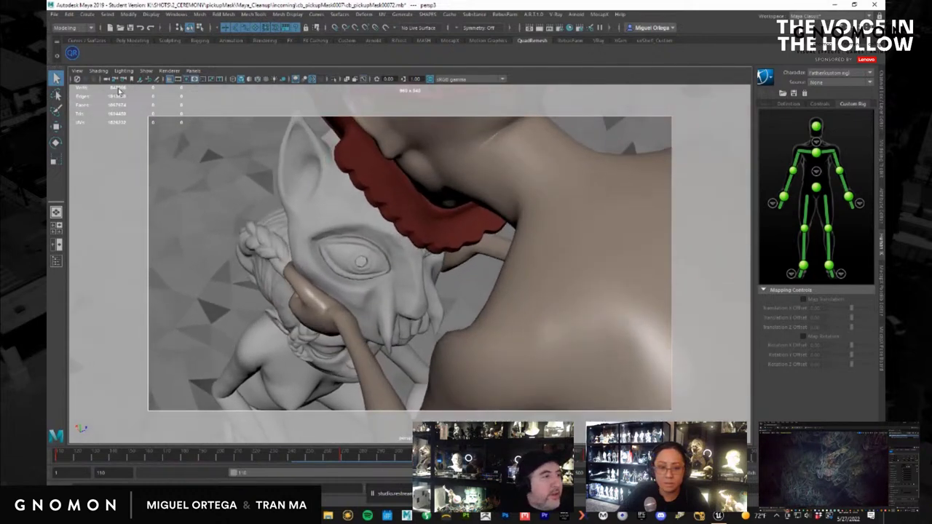
# Select the persp3 camera of the current view and start exporting the selection.
pyautogui.click(75, 72)
pyautogui.click(100, 87)
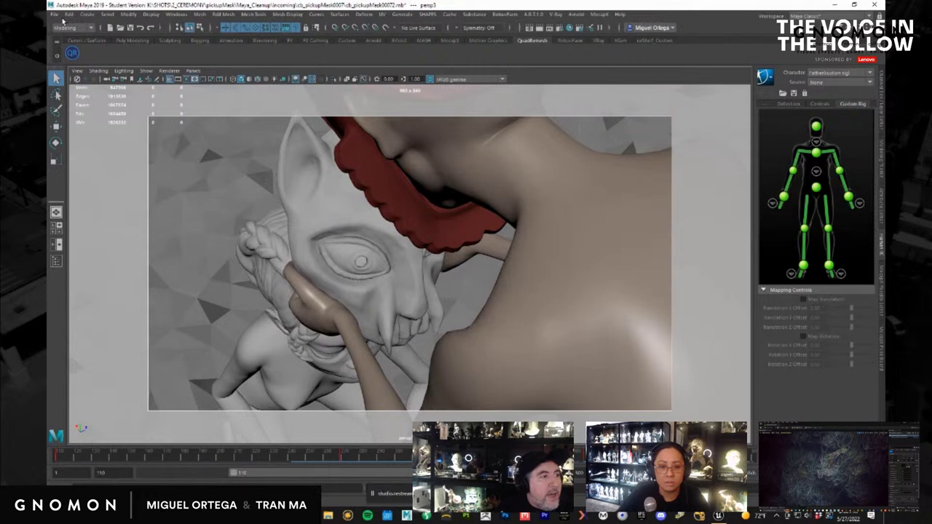
pyautogui.click(55, 15)
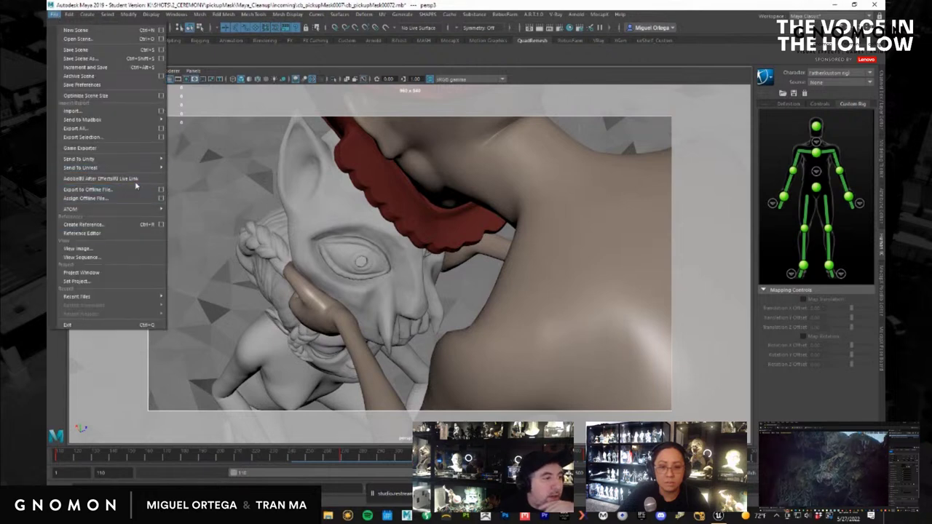
pyautogui.click(127, 137)
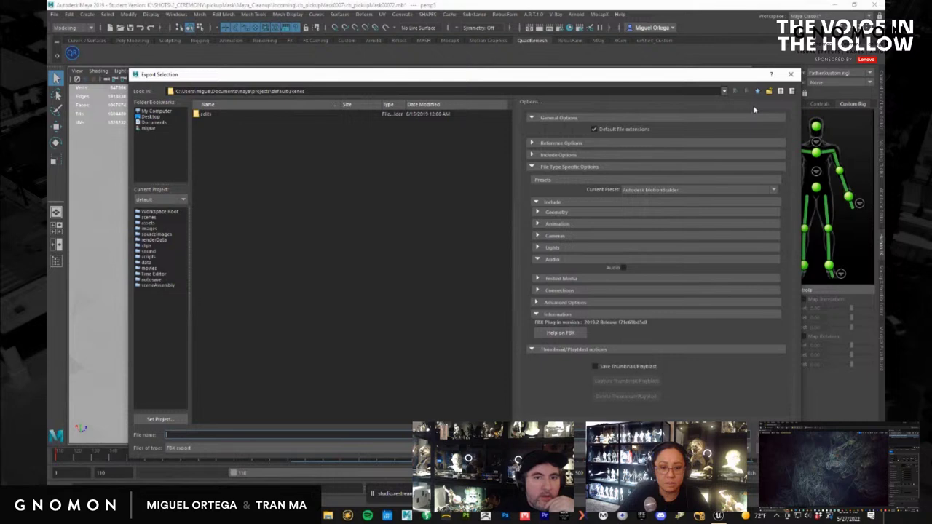
# Set the export destination to the folder K:\SHOTS\2_CEREMONY\maskON\Cameras.
pyautogui.click(758, 92)
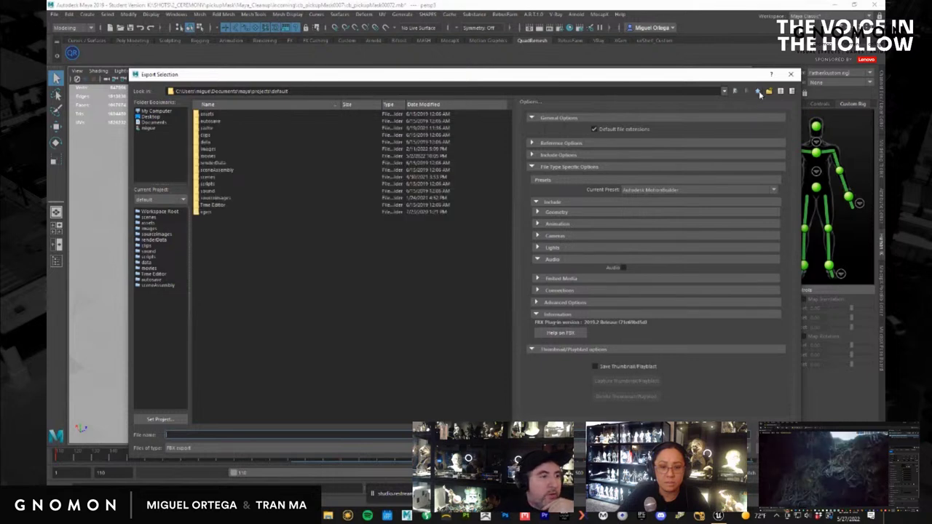
pyautogui.click(155, 111)
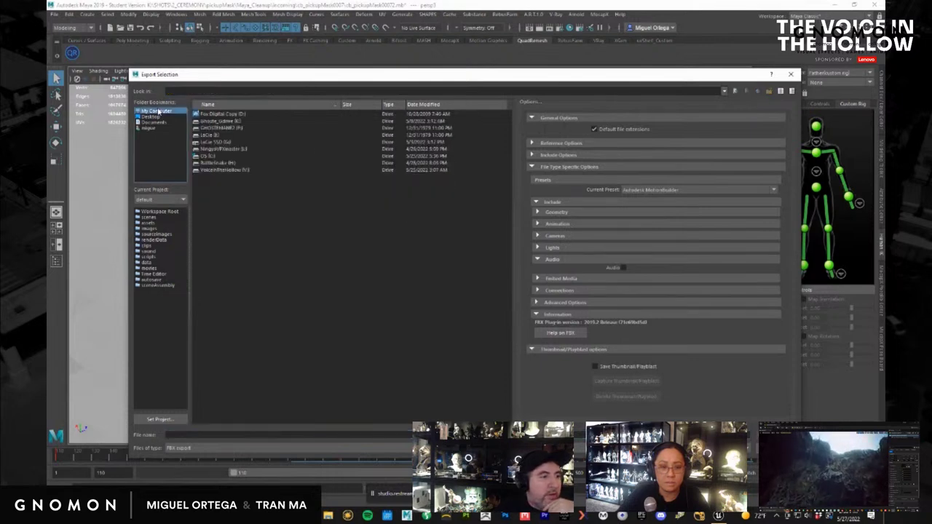
pyautogui.doubleClick(219, 121)
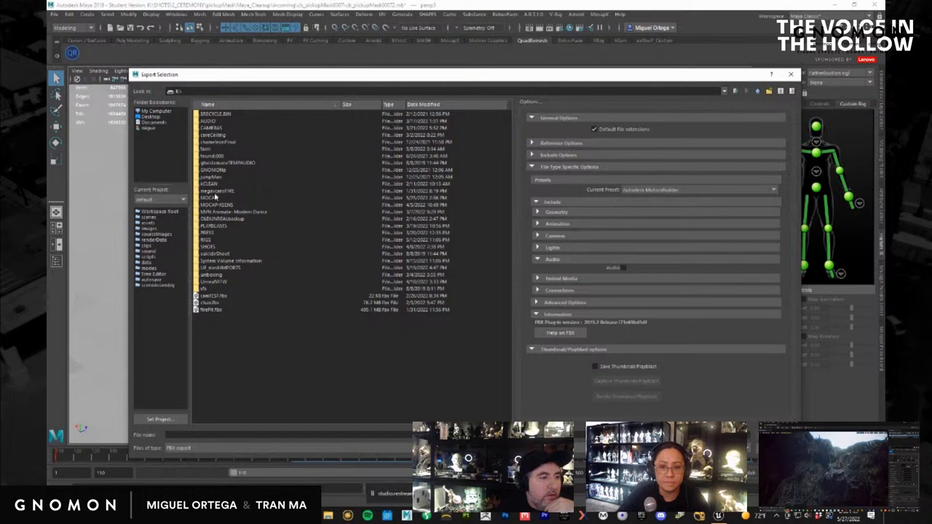
pyautogui.doubleClick(210, 247)
pyautogui.doubleClick(217, 122)
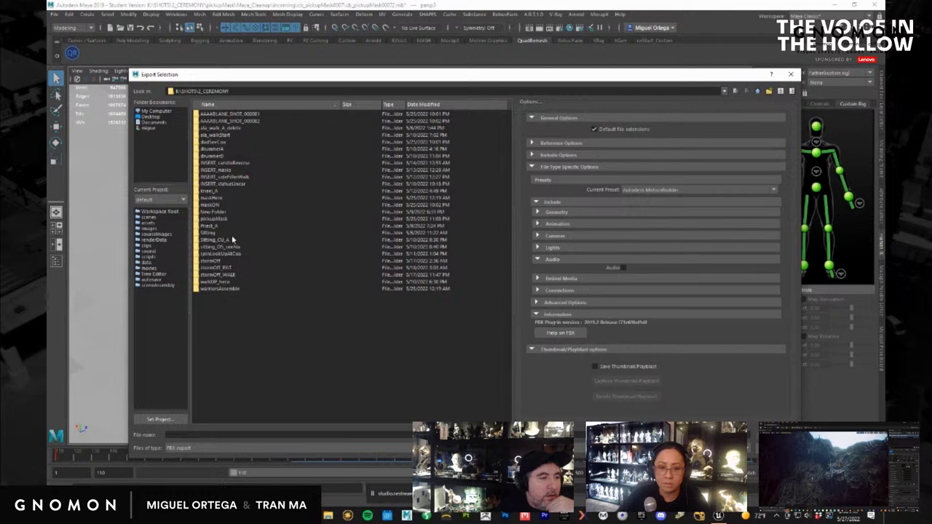
pyautogui.doubleClick(213, 205)
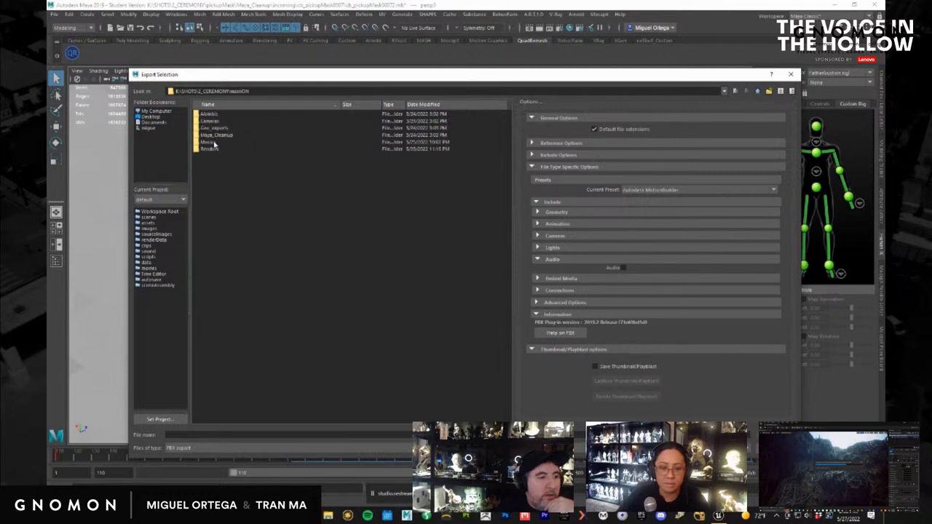
pyautogui.doubleClick(209, 121)
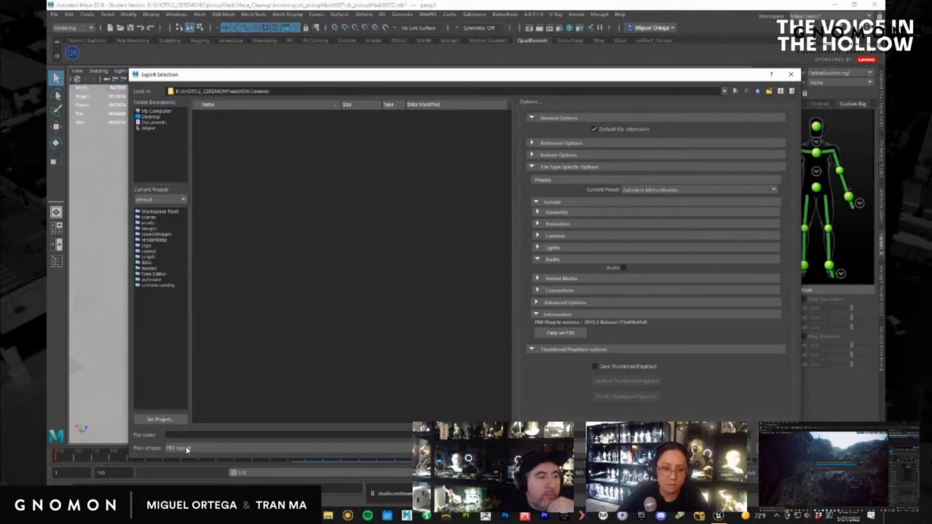
# Name the file maskOn_cam, check the animation export options, export it as FBX and dismiss the warnings window.
pyautogui.click(190, 435)
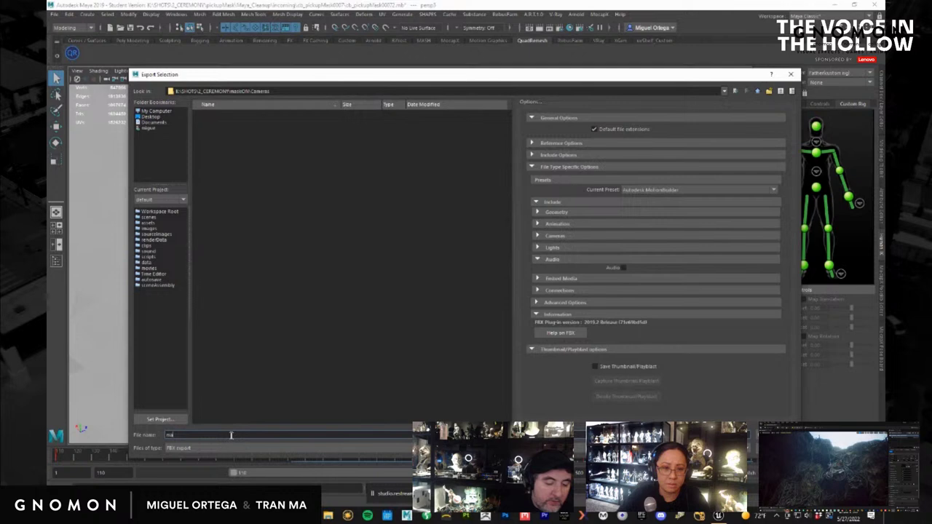
pyautogui.write('maskOn_cam')
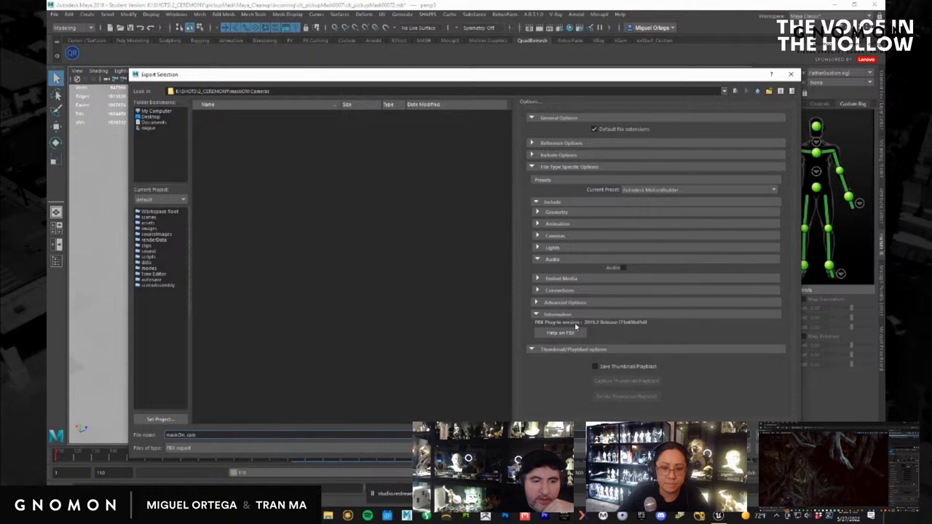
pyautogui.click(555, 224)
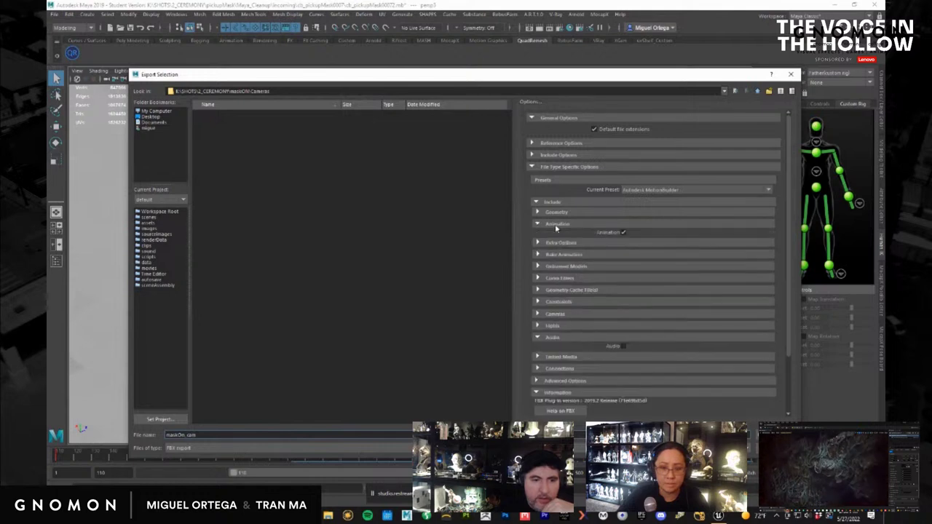
pyautogui.click(556, 224)
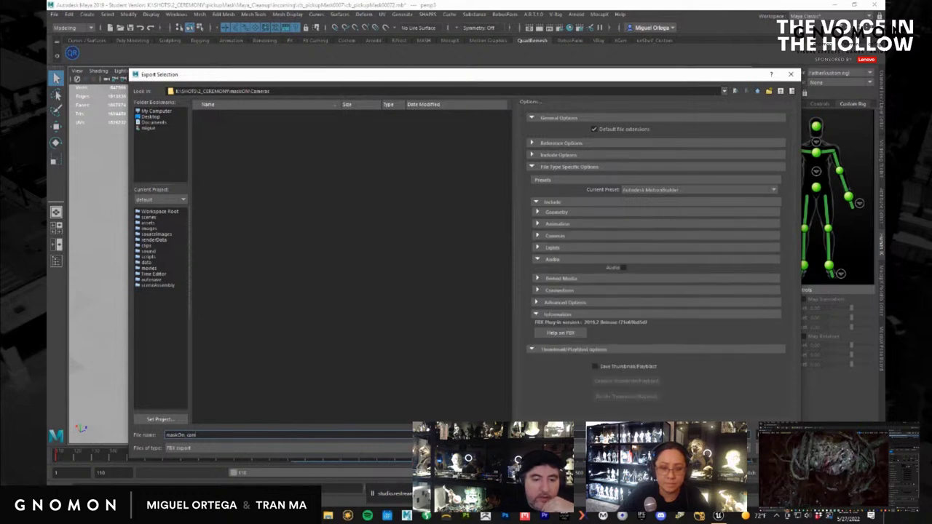
pyautogui.press('Return')
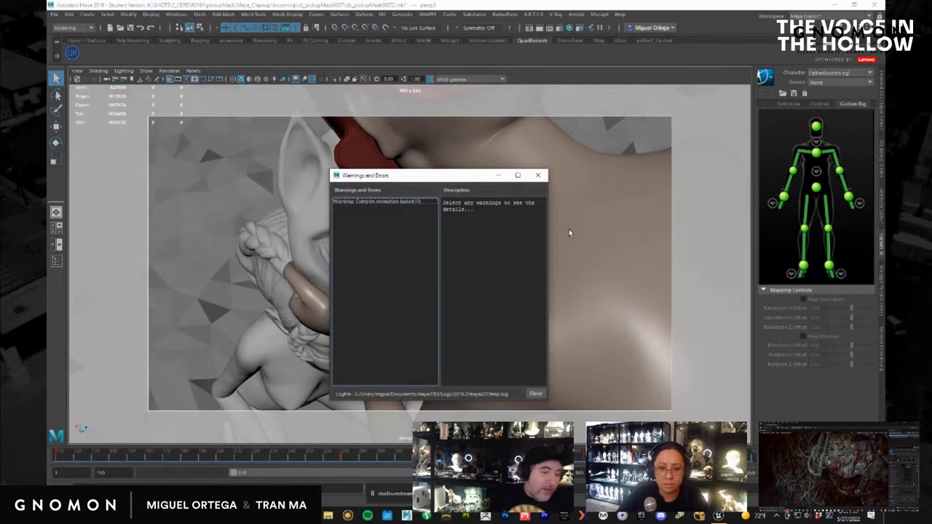
pyautogui.click(537, 175)
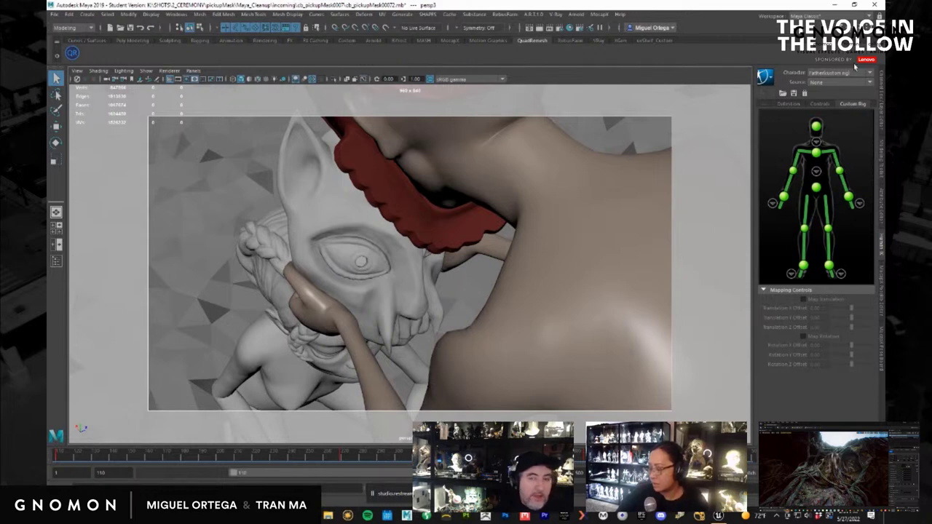
pyautogui.click(54, 15)
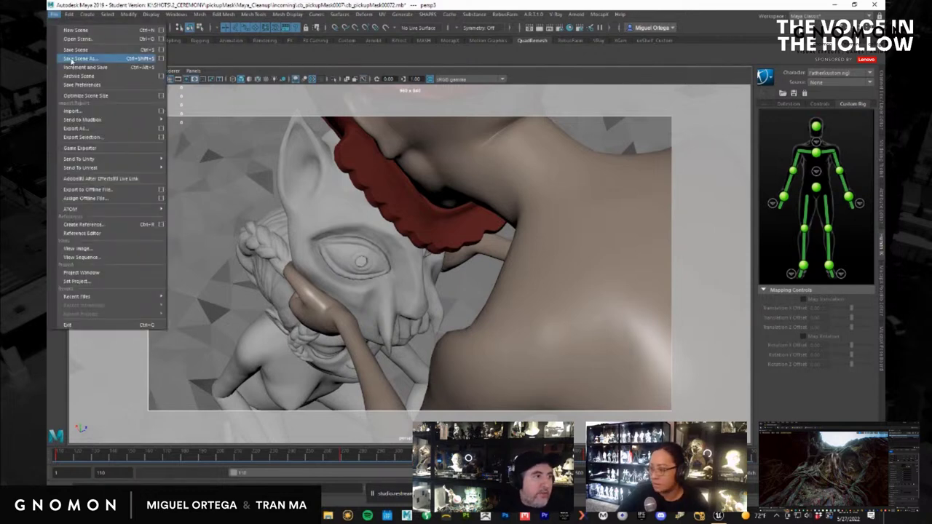
pyautogui.click(80, 48)
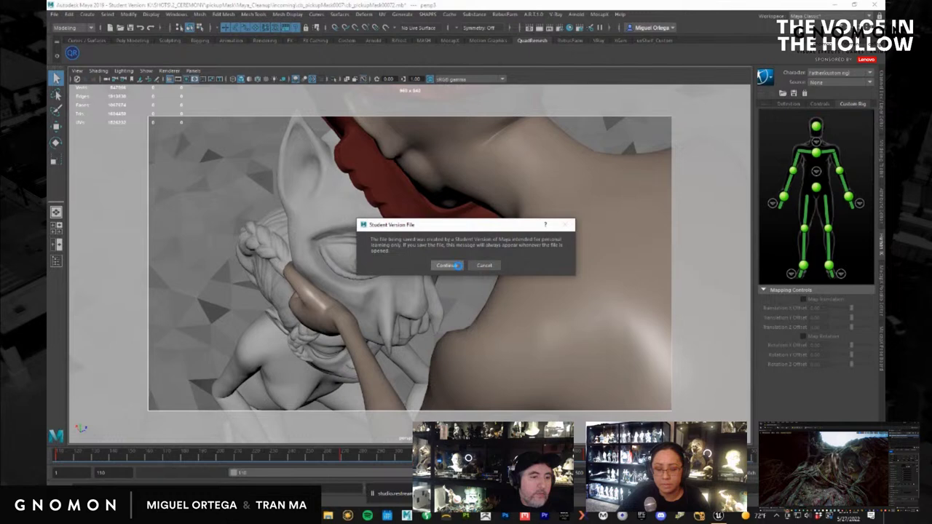
pyautogui.click(489, 265)
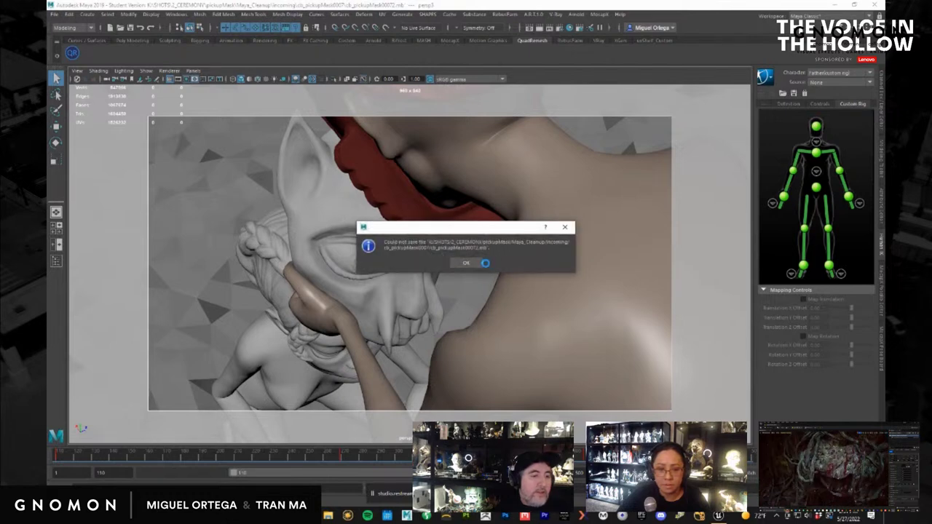
pyautogui.click(470, 263)
# Save the pickupMask scene under its current name and switch to Unreal Editor.
pyautogui.click(53, 15)
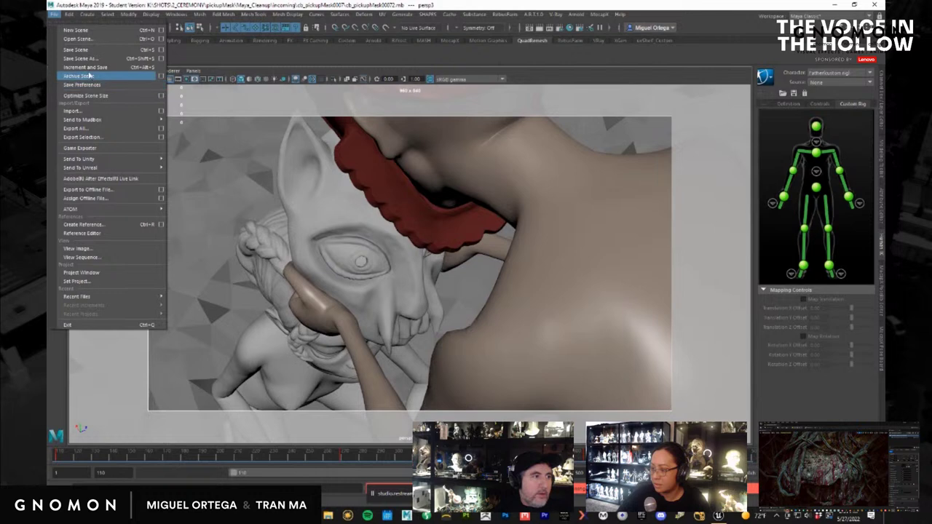
pyautogui.click(87, 50)
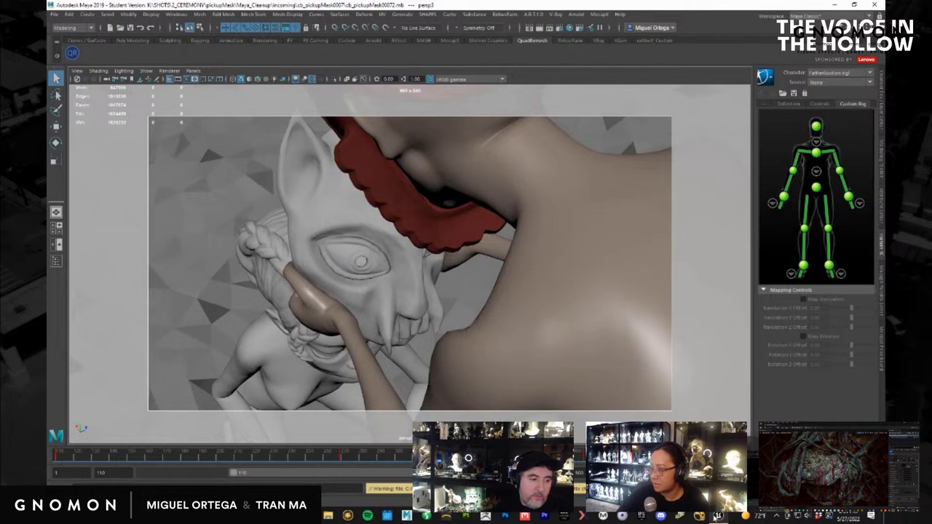
pyautogui.moveTo(249, 516)
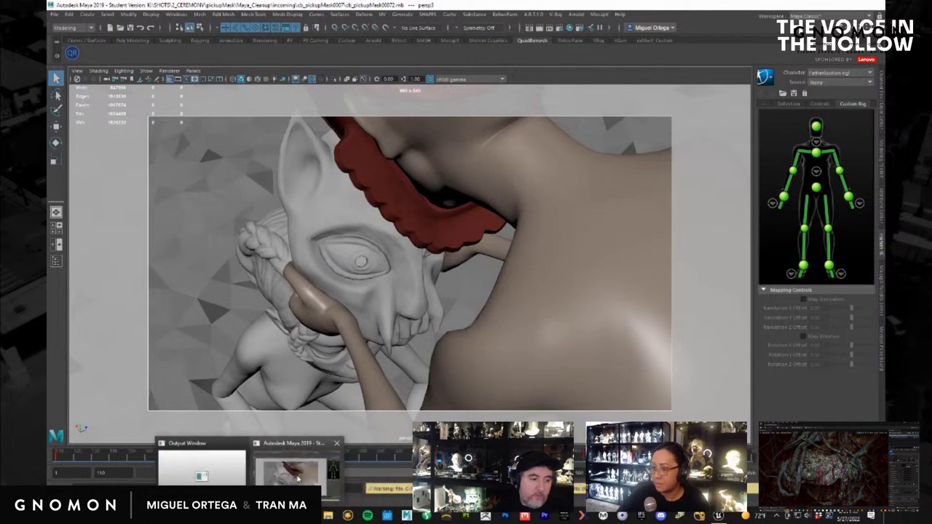
pyautogui.click(718, 515)
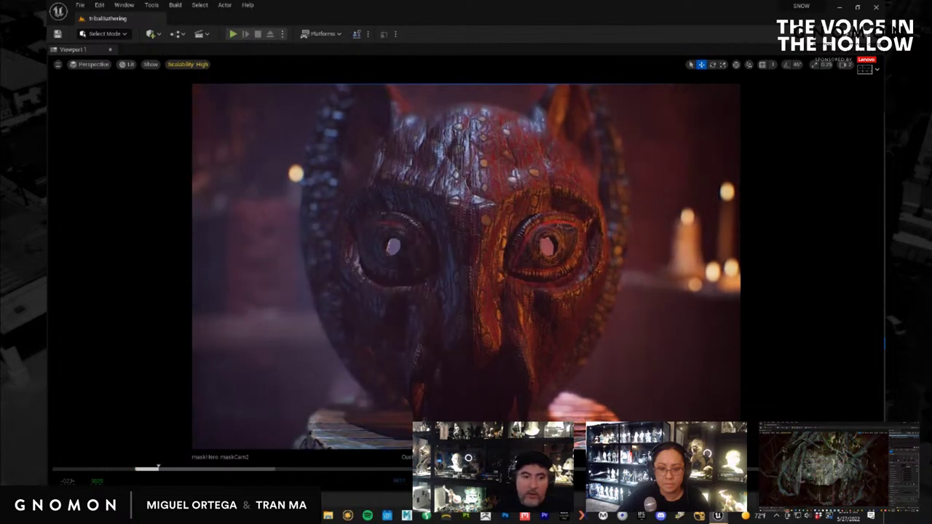
# Duplicate the Ceremony level sequence in the sequences/Ceremony folder and name the copy MaskOn.
pyautogui.hotkey('ctrl', 'space')
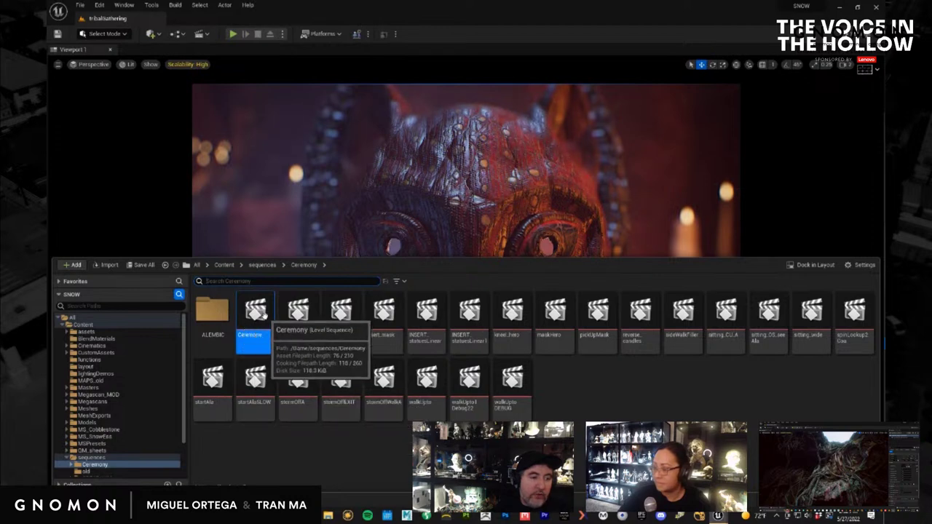
pyautogui.rightClick(260, 320)
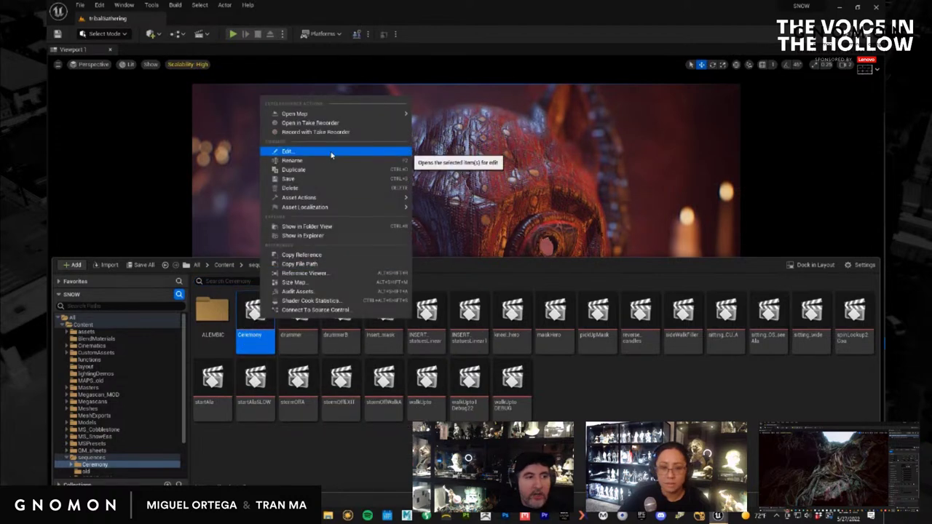
pyautogui.click(339, 173)
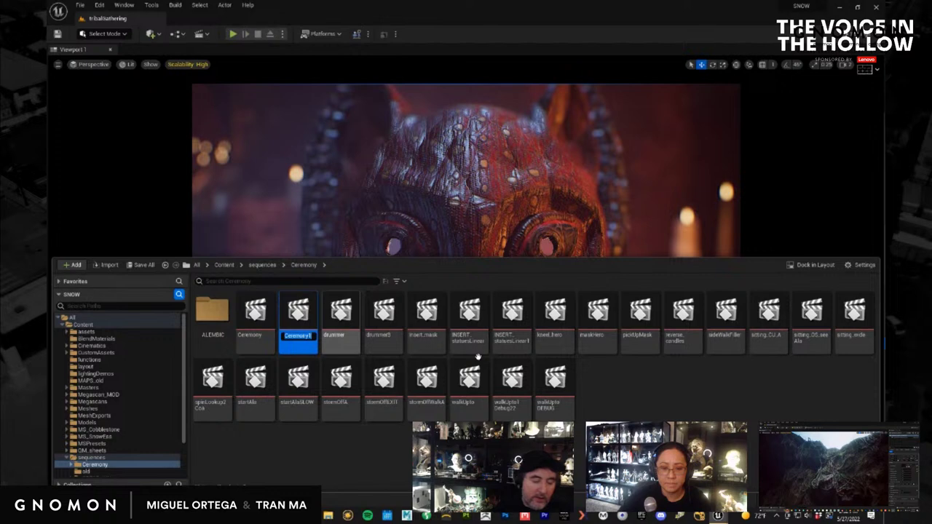
pyautogui.write('MaskOn')
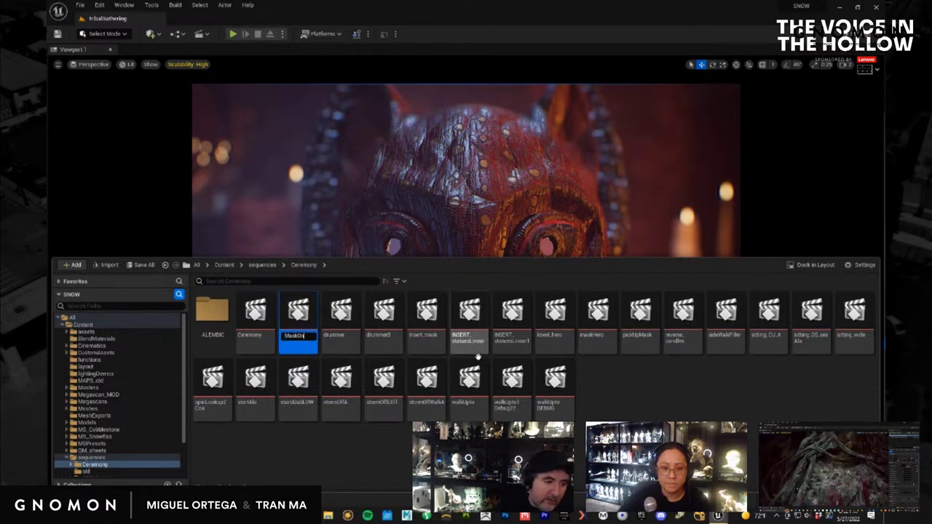
pyautogui.press('Return')
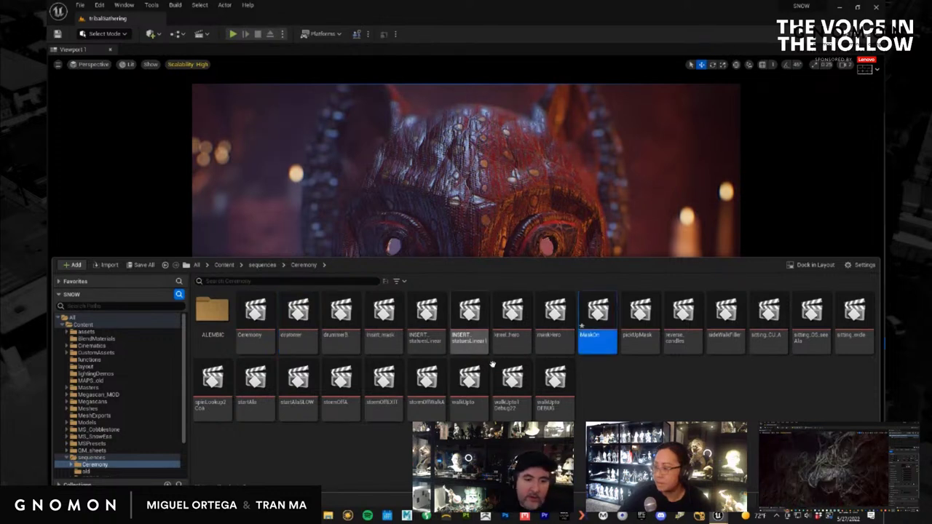
# Open the MaskOn sequence, bring its Sequencer window into view and create a new cine camera in it.
pyautogui.doubleClick(599, 318)
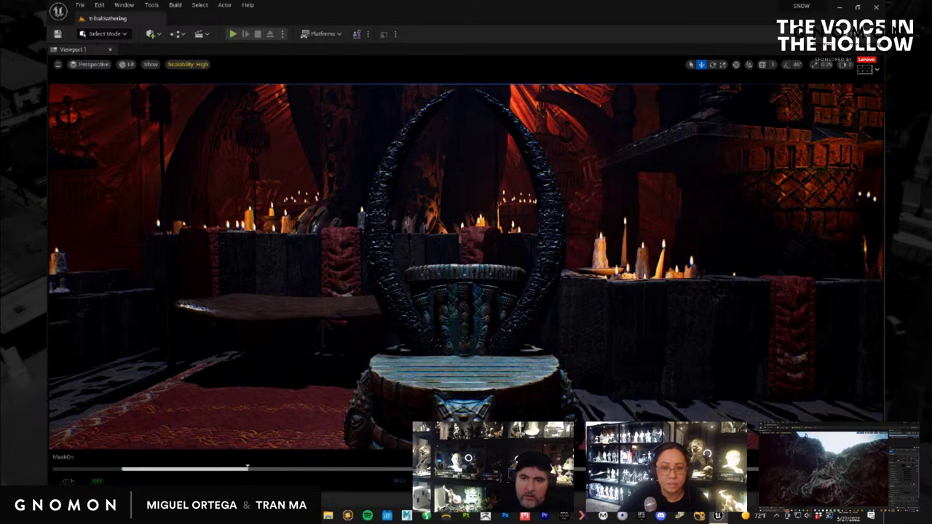
pyautogui.moveTo(883, 160); pyautogui.dragTo(361, 105)
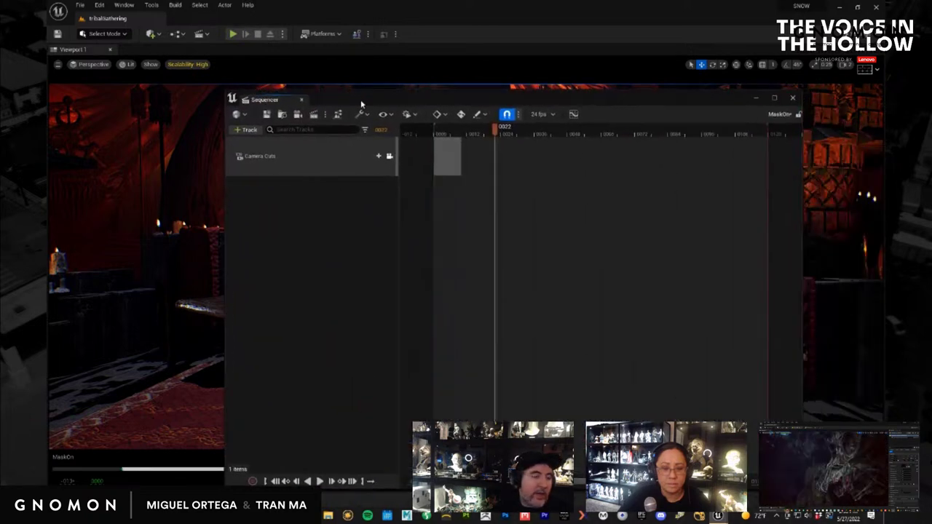
pyautogui.click(313, 115)
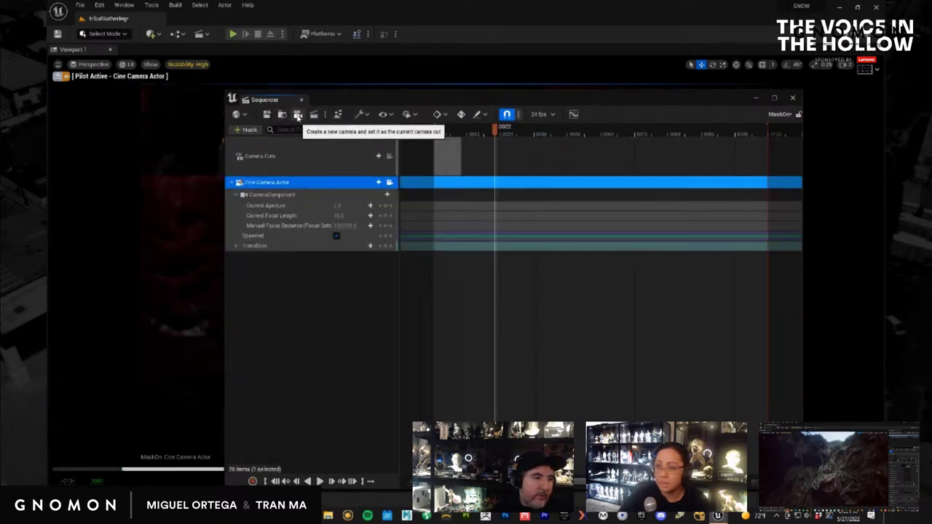
# Import maskOn_cam.fbx from the 2_CEREMONY/maskON/Cameras folder onto the Cine Camera Actor track with the default import options.
pyautogui.rightClick(310, 183)
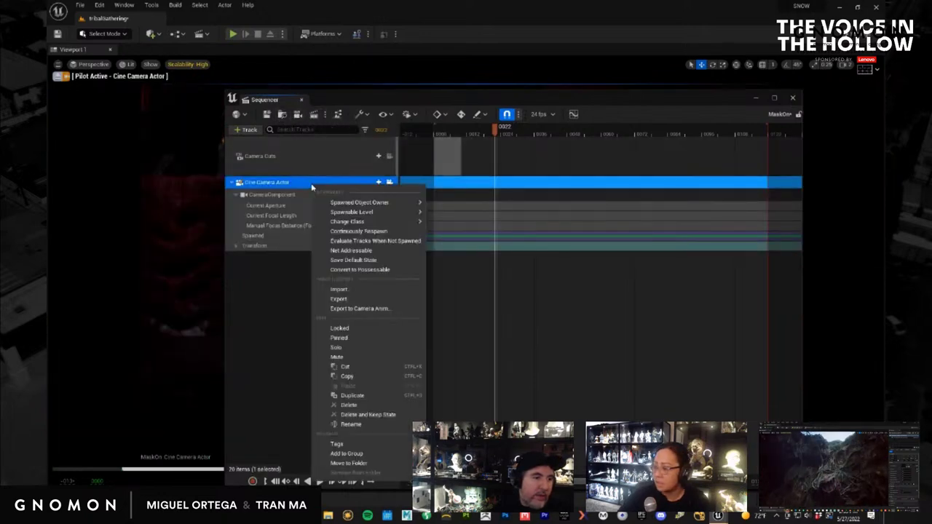
pyautogui.click(391, 289)
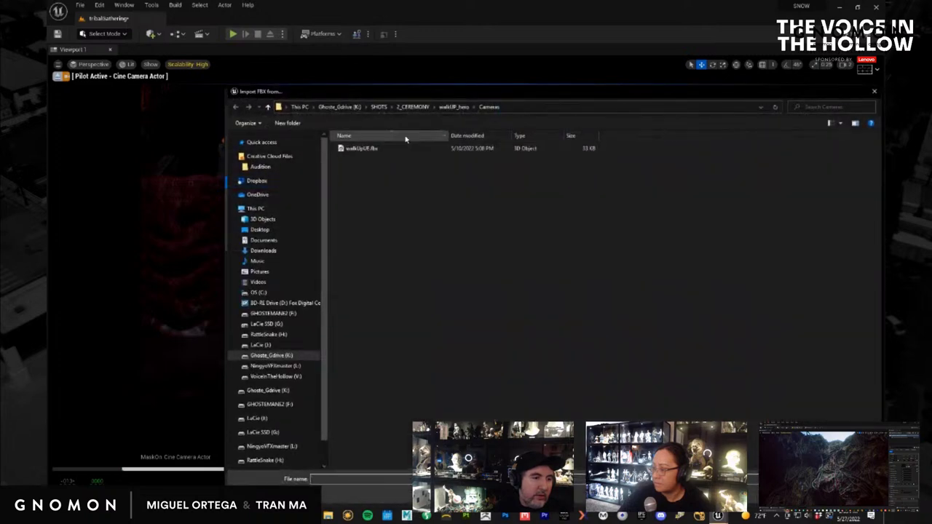
pyautogui.click(416, 108)
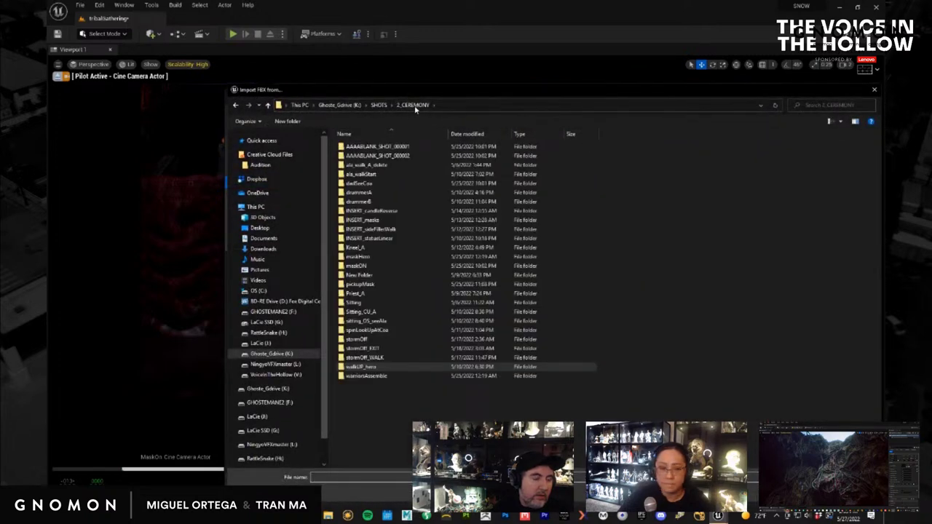
pyautogui.click(366, 266)
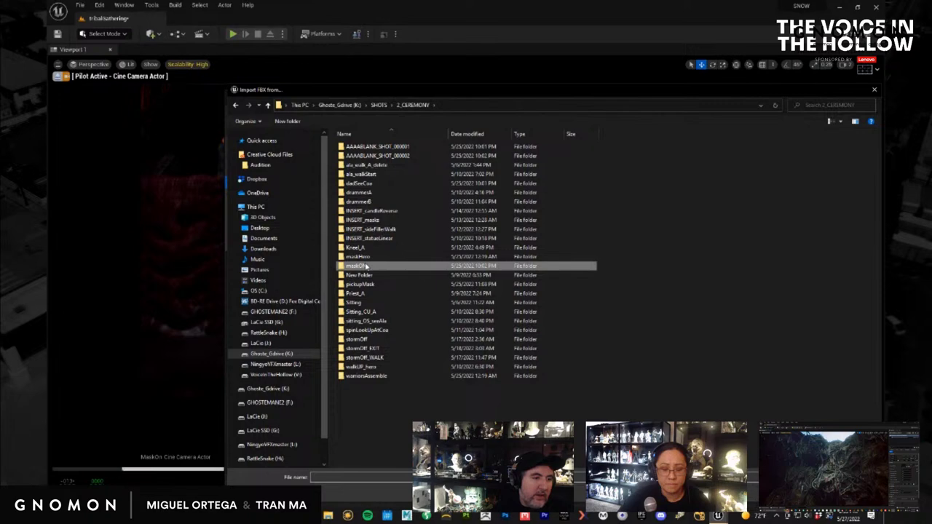
pyautogui.doubleClick(365, 266)
pyautogui.doubleClick(359, 156)
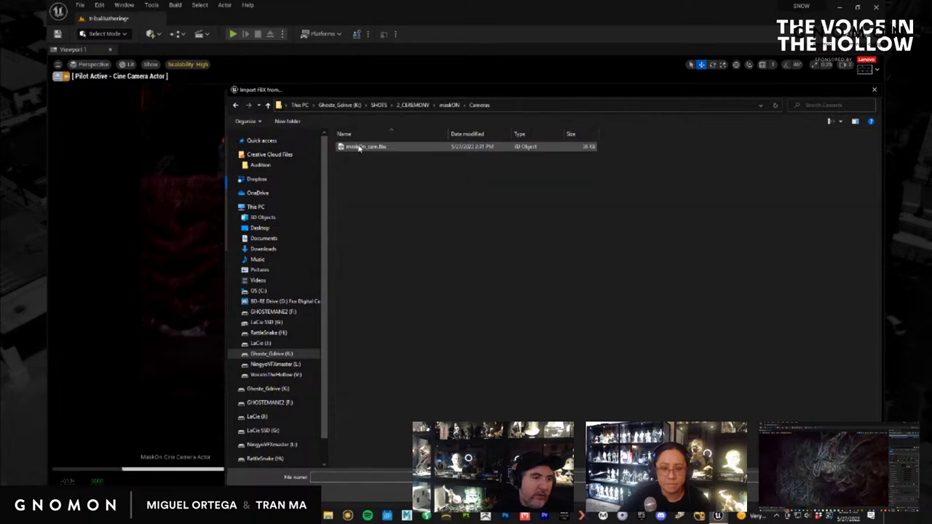
pyautogui.doubleClick(360, 147)
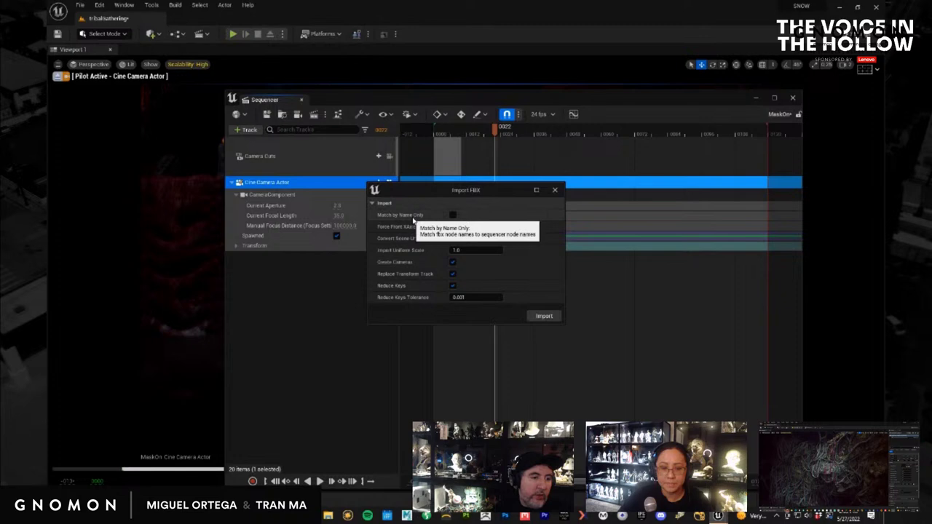
pyautogui.click(545, 316)
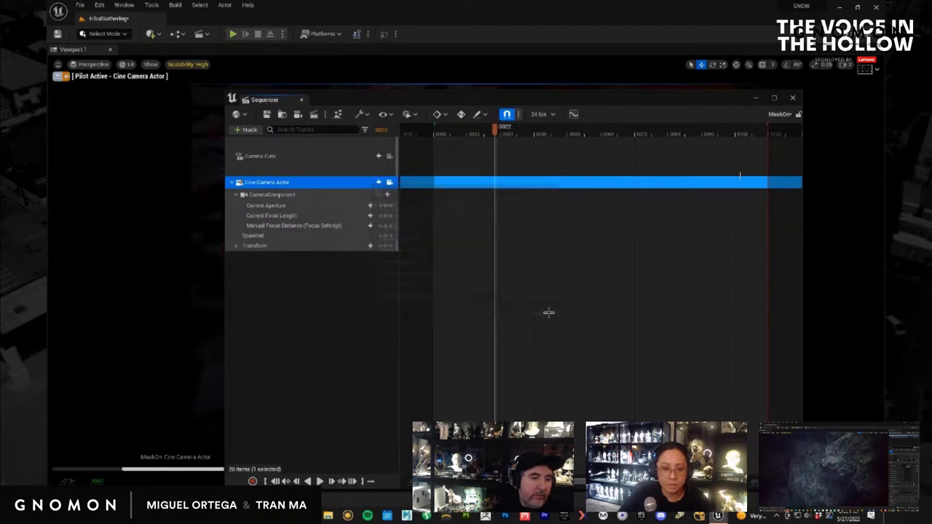
# Extend the MaskOn sequence's playback end to the imported camera's last transform key and move the Sequencer window off the viewport.
pyautogui.moveTo(496, 133)
pyautogui.mouseDown()
pyautogui.moveTo(448, 134)
pyautogui.moveTo(512, 132)
pyautogui.mouseUp()
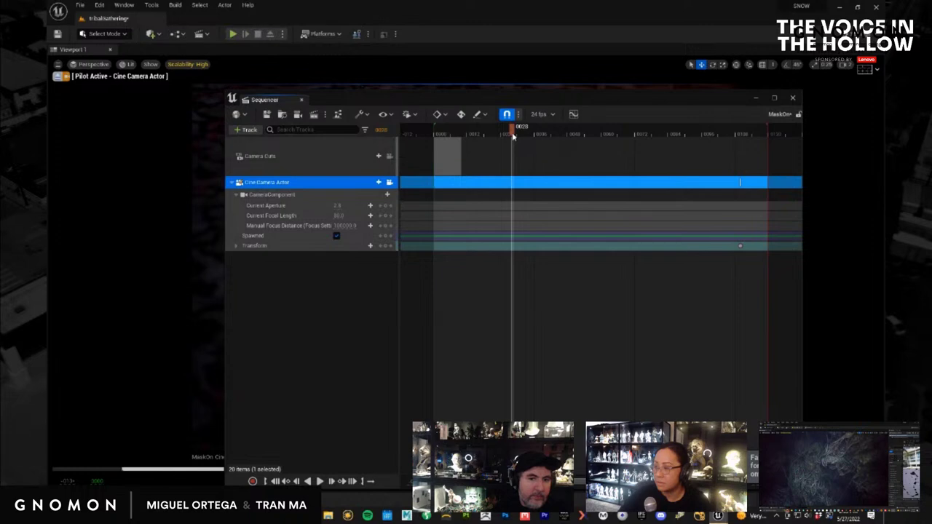
pyautogui.moveTo(628, 102); pyautogui.dragTo(526, 93)
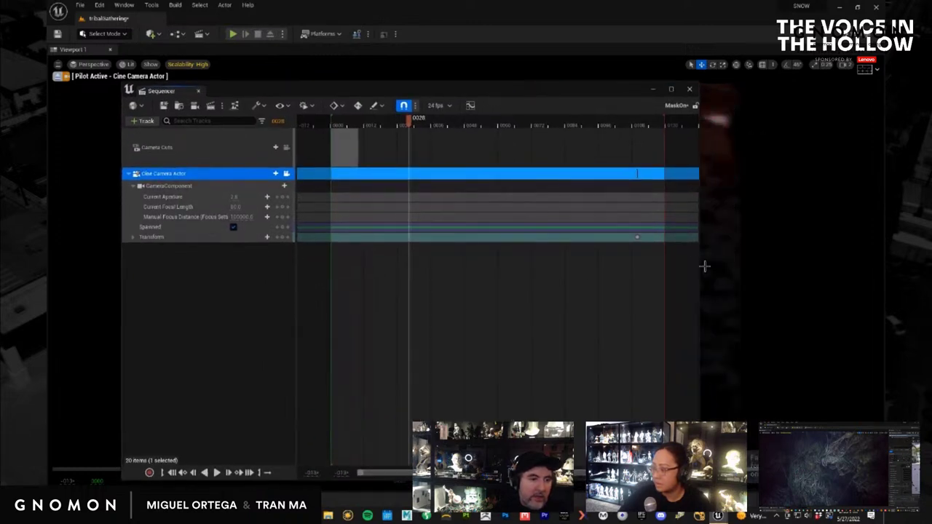
pyautogui.click(134, 238)
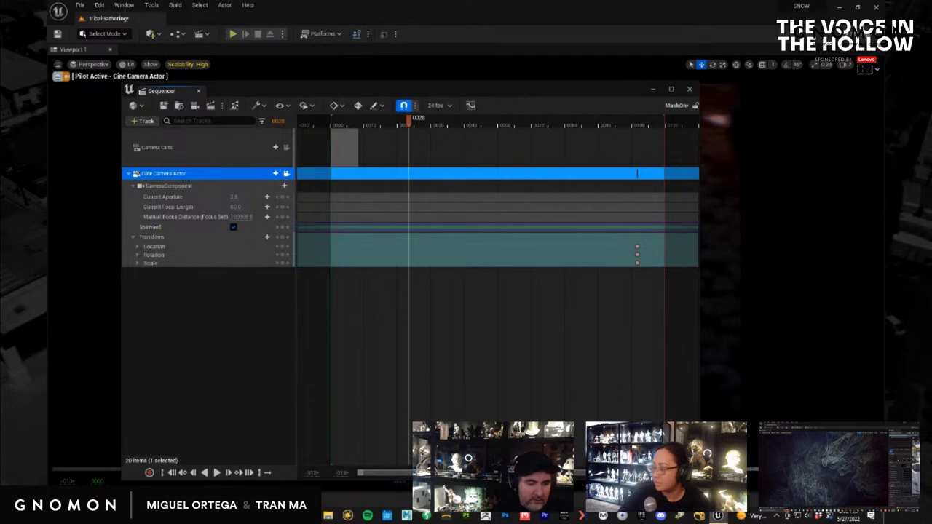
pyautogui.moveTo(430, 472); pyautogui.dragTo(648, 472)
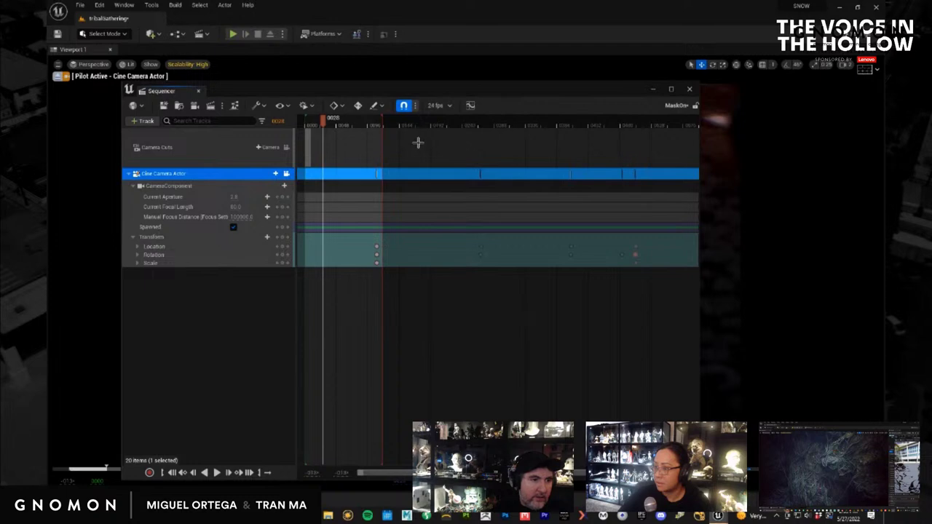
pyautogui.moveTo(383, 119); pyautogui.dragTo(640, 118)
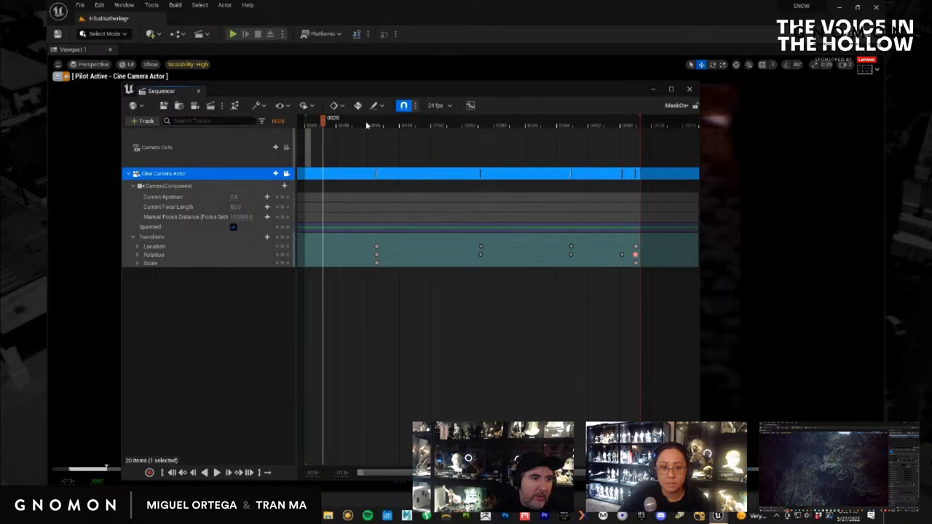
pyautogui.moveTo(367, 125); pyautogui.dragTo(931, 149)
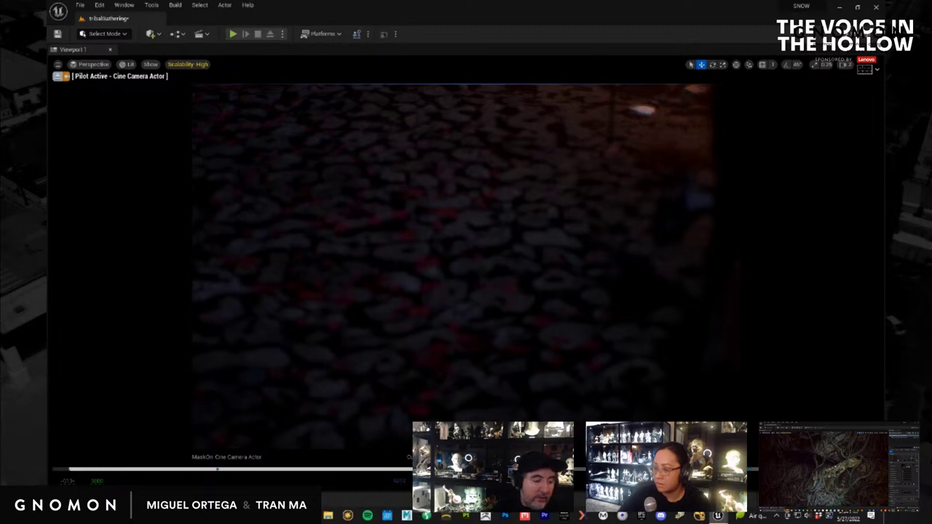
# Find the r.RayTracing.Shadows console variables and run the chosen command to change the ray-traced shadows.
pyautogui.write('ray')
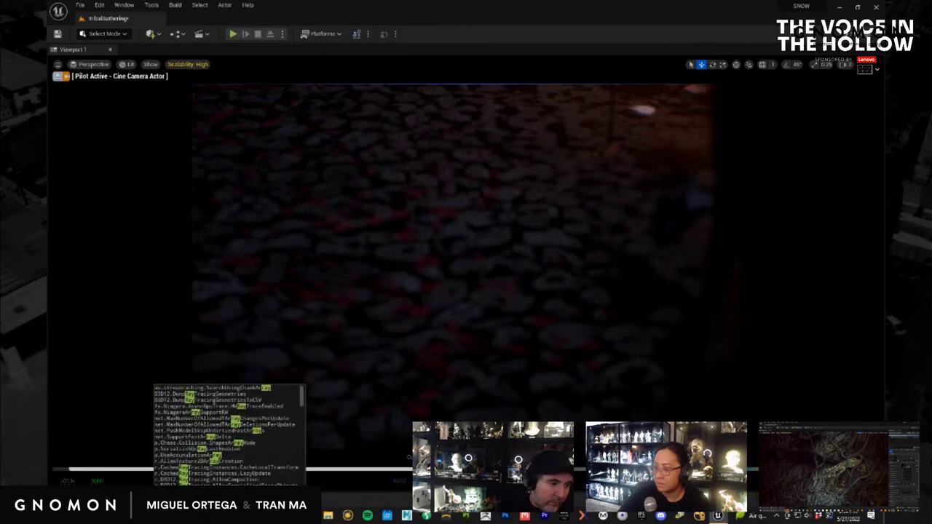
pyautogui.press('BackSpace')
pyautogui.press('BackSpace')
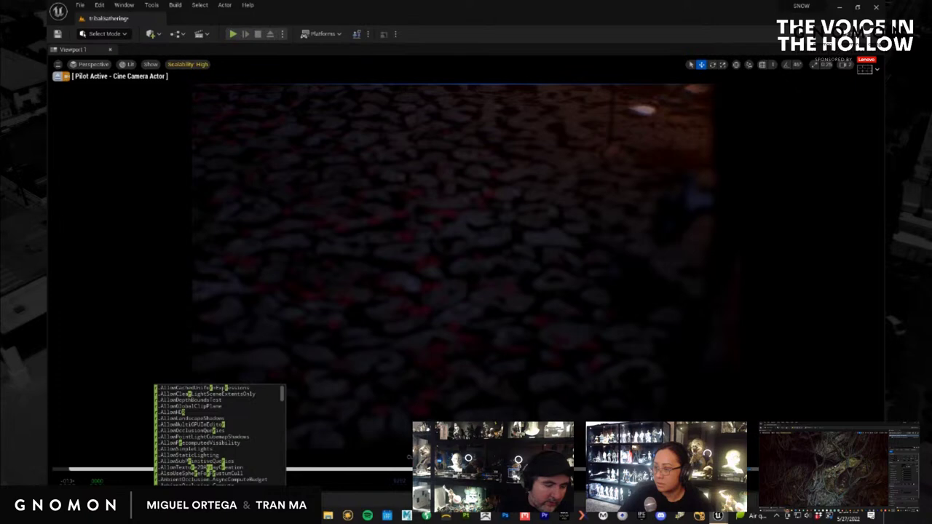
pyautogui.write('ray')
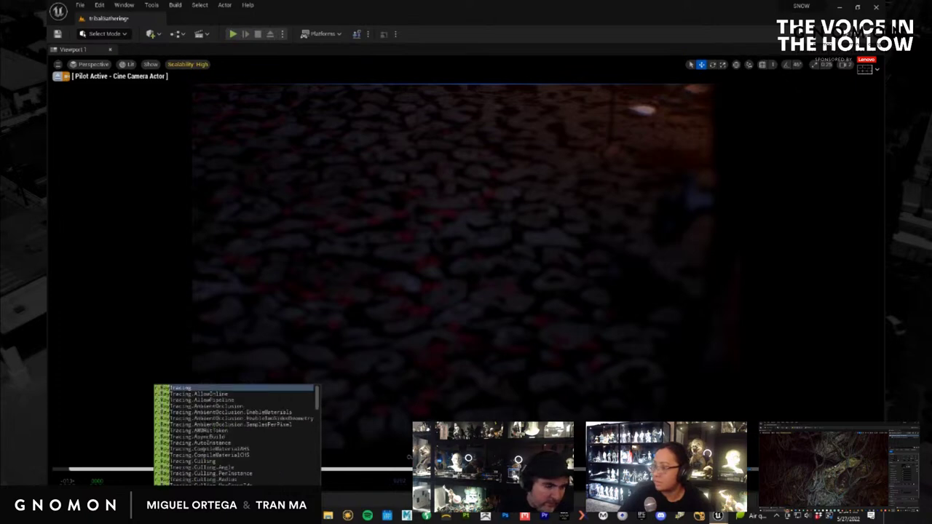
pyautogui.write('tracing.sha')
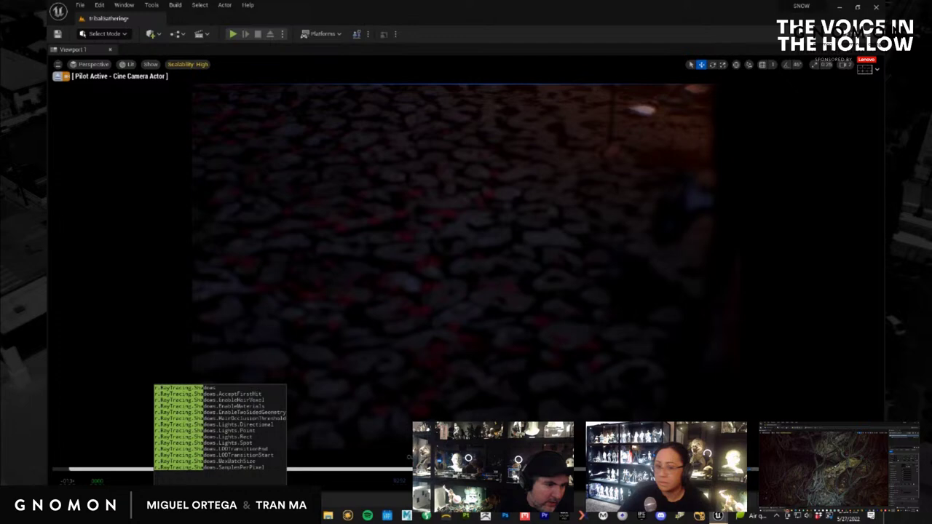
pyautogui.press('Down')
pyautogui.press('Down')
pyautogui.press('Down')
pyautogui.press('Return')
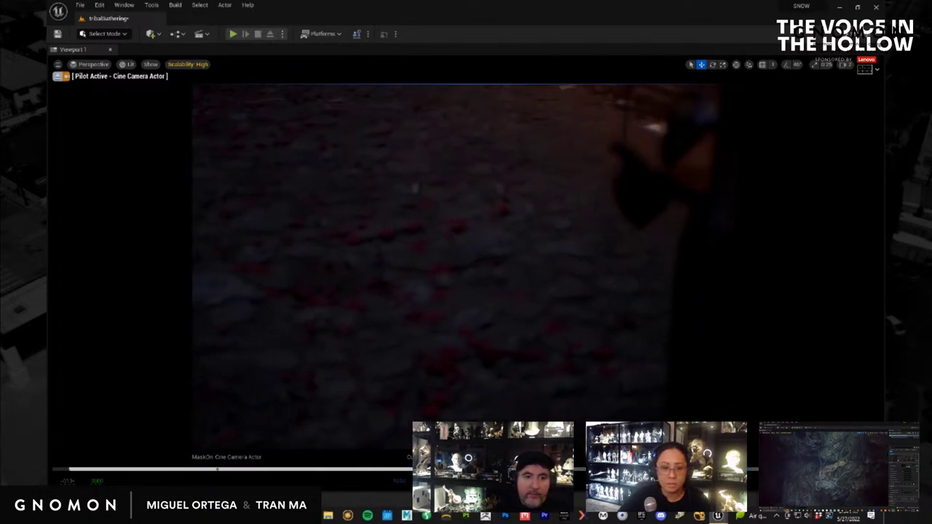
# Create a folder named maskOn inside sequences/Ceremony/ALEMBIC in the content drawer and open it.
pyautogui.click(692, 203)
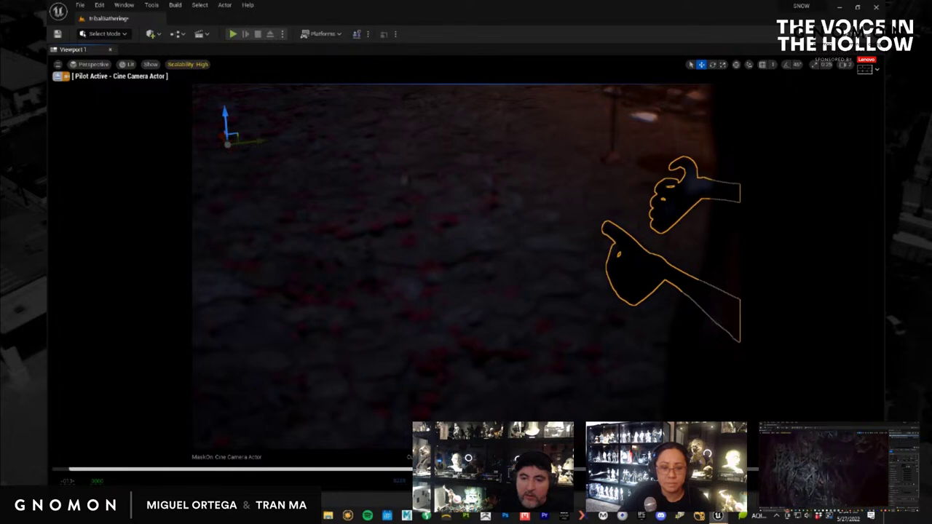
pyautogui.hotkey('ctrl', 'space')
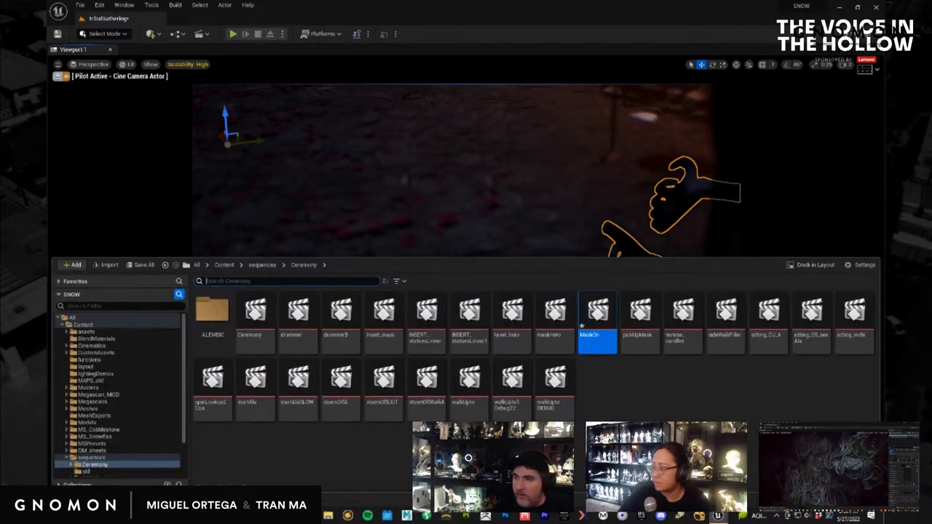
pyautogui.doubleClick(218, 315)
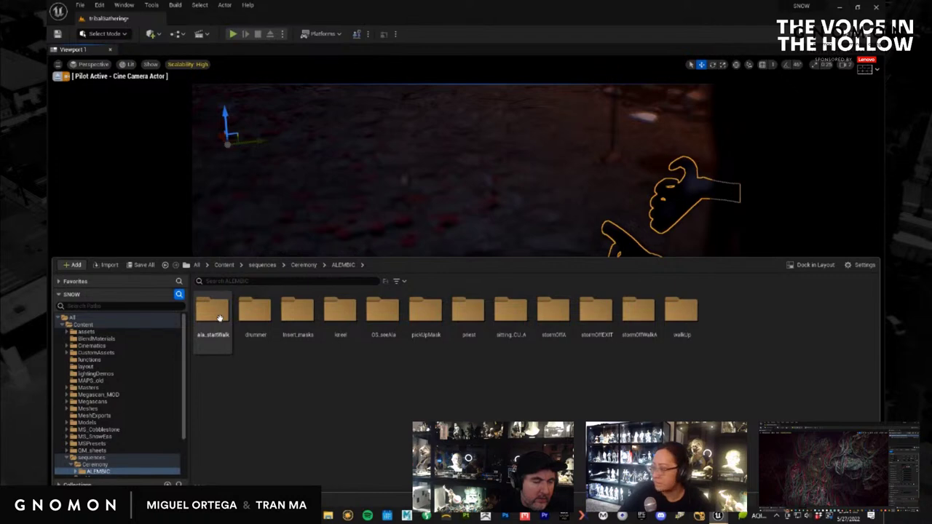
pyautogui.rightClick(415, 383)
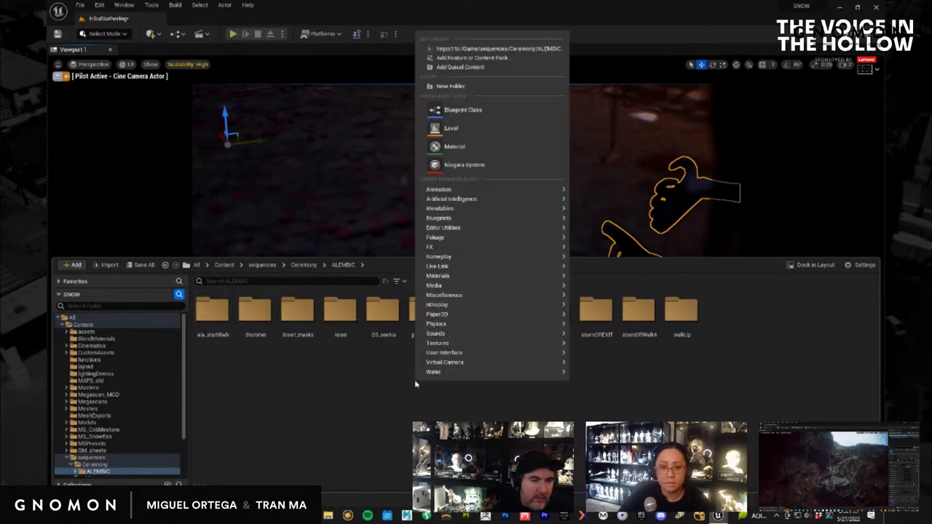
pyautogui.click(493, 87)
pyautogui.write('maskOn')
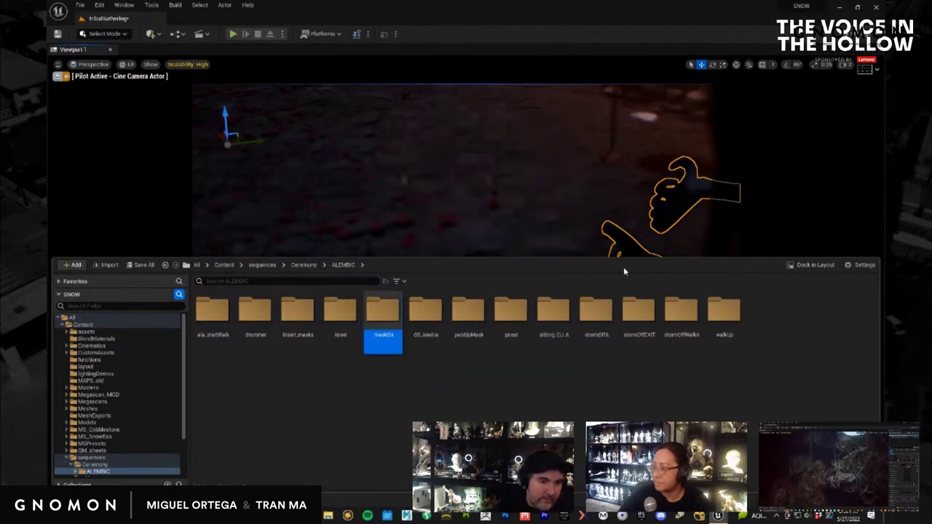
pyautogui.press('Return')
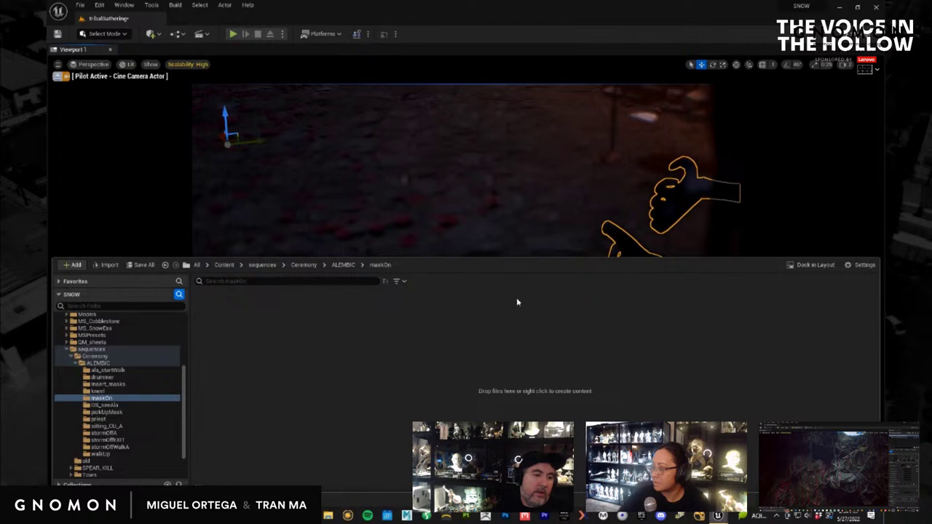
pyautogui.rightClick(367, 368)
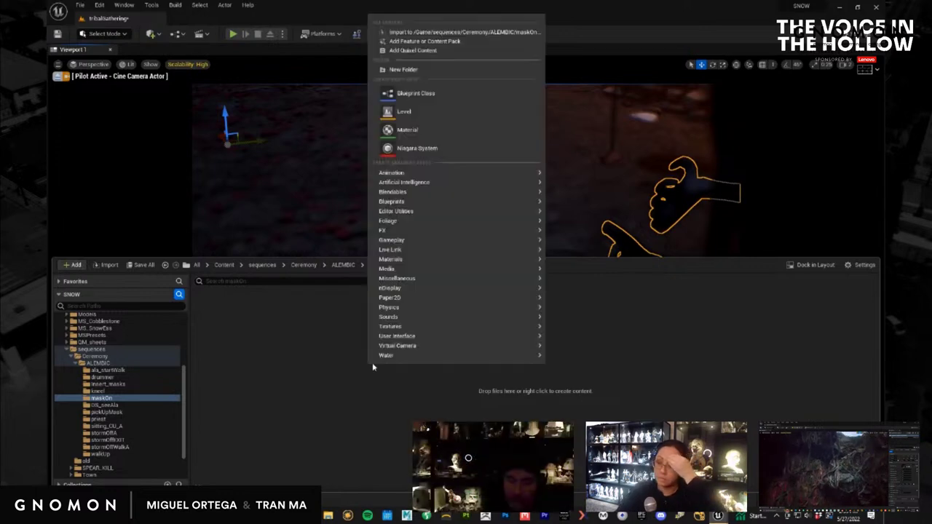
pyautogui.click(472, 35)
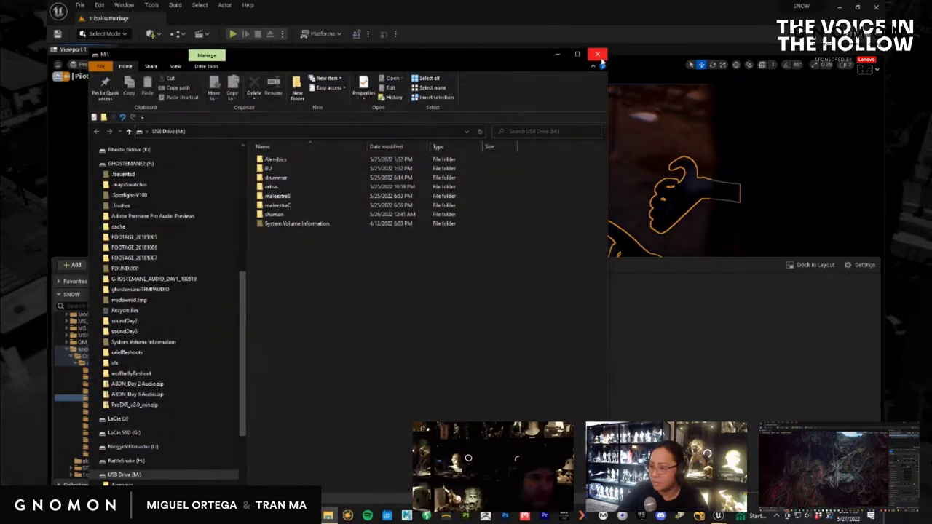
pyautogui.click(597, 52)
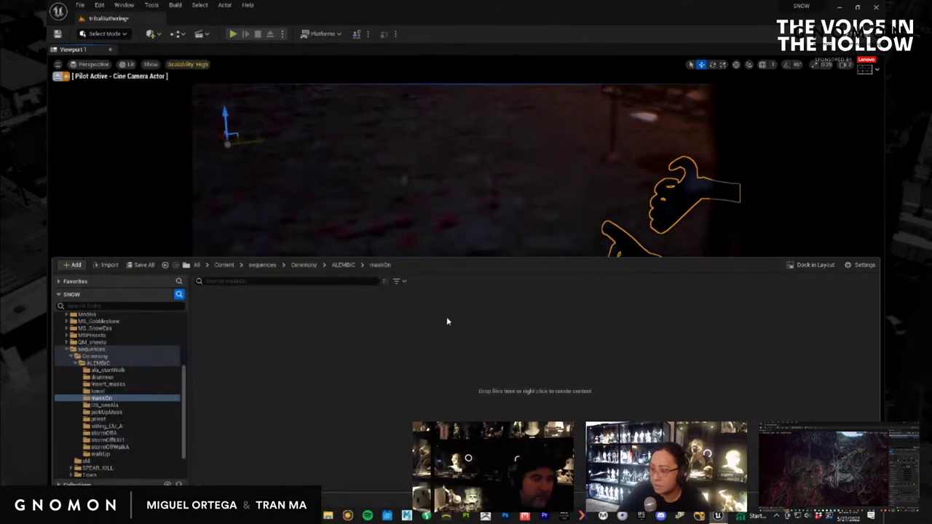
pyautogui.rightClick(401, 361)
pyautogui.click(348, 270)
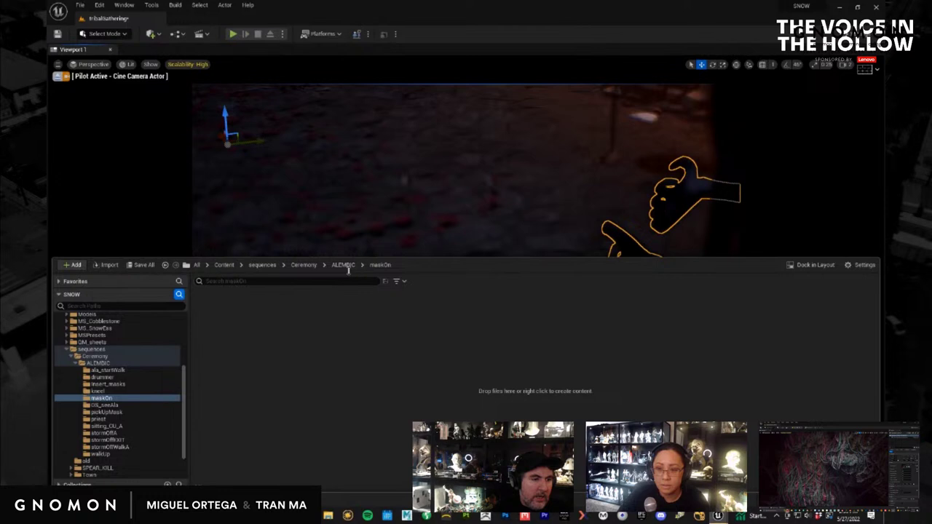
# Place the ActualKnee_A01 and ala_kneelHero_cloth_496-827 meshes from the ALEMBIC/kneel folder in the level at the existing character's pivot.
pyautogui.click(343, 265)
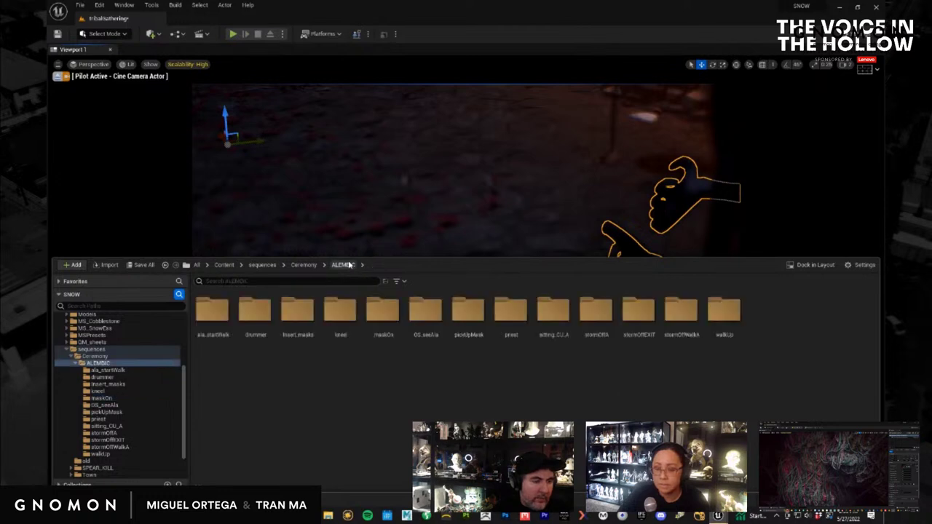
pyautogui.doubleClick(345, 319)
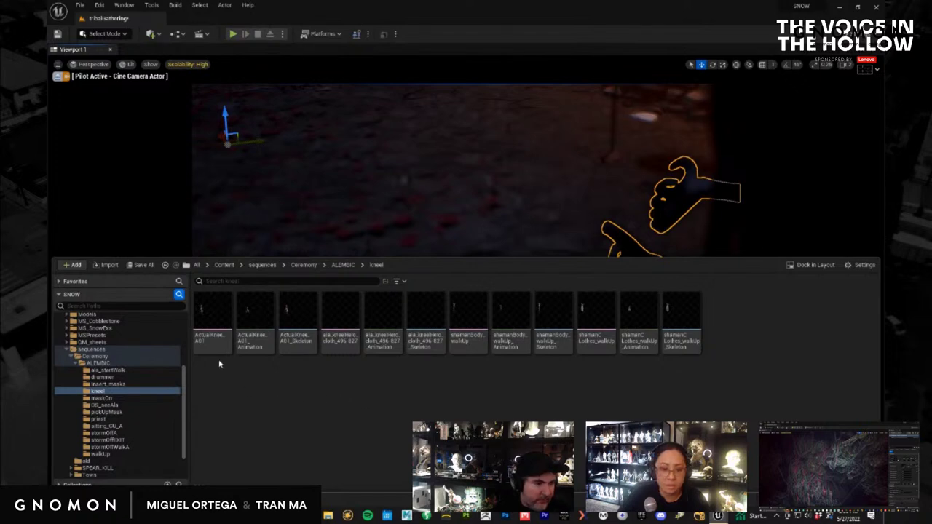
pyautogui.moveTo(217, 341)
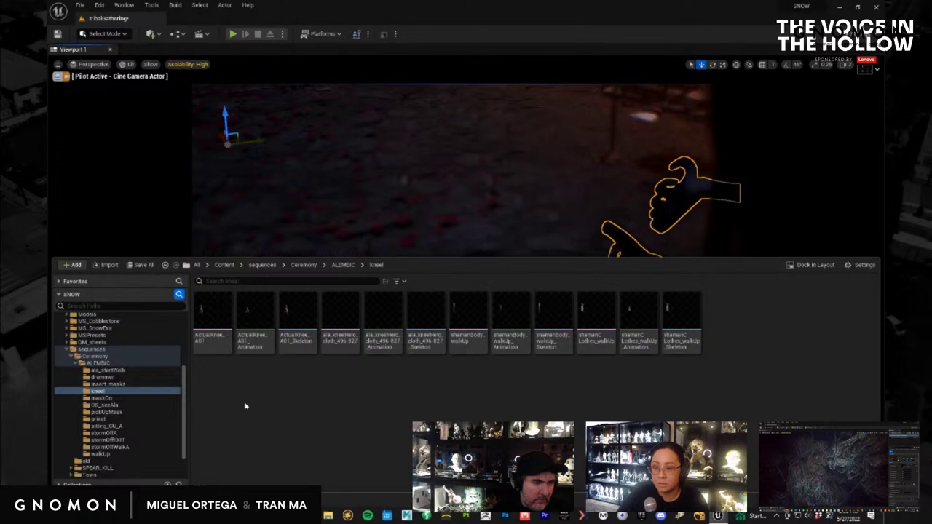
pyautogui.click(213, 320)
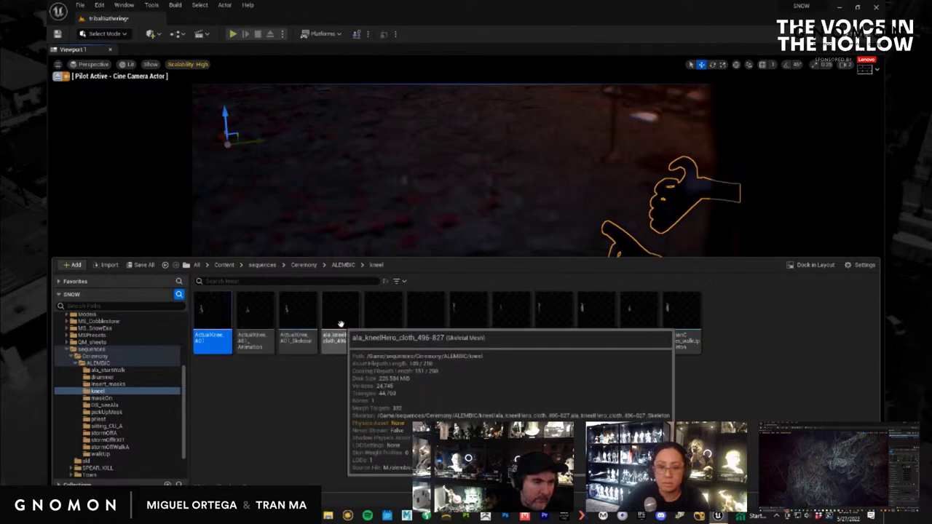
pyautogui.keyDown('ctrl'); pyautogui.click(341, 324); pyautogui.keyUp('ctrl')
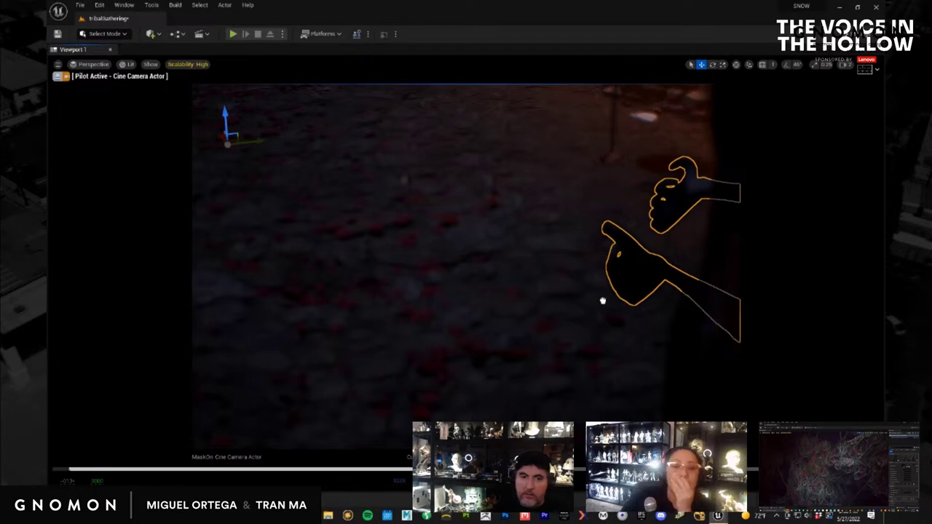
pyautogui.click(578, 289)
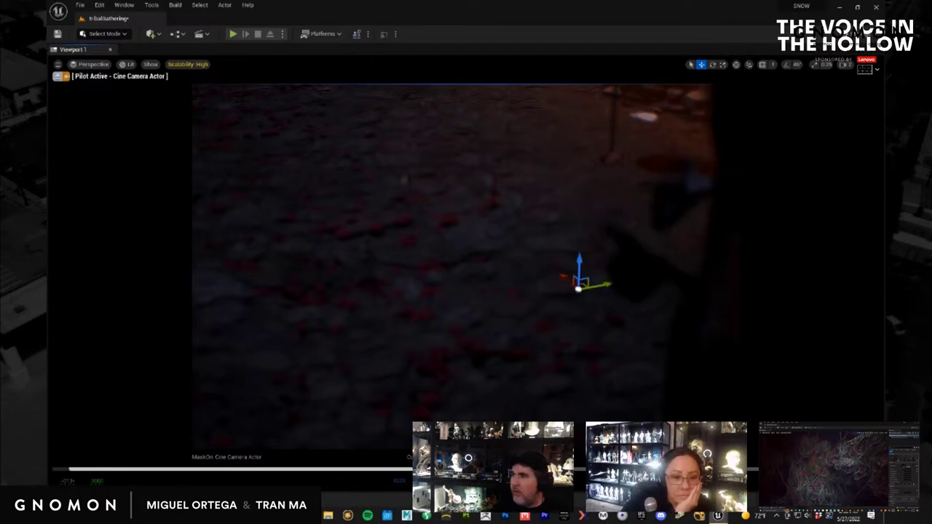
pyautogui.hotkey('ctrl', 'z')
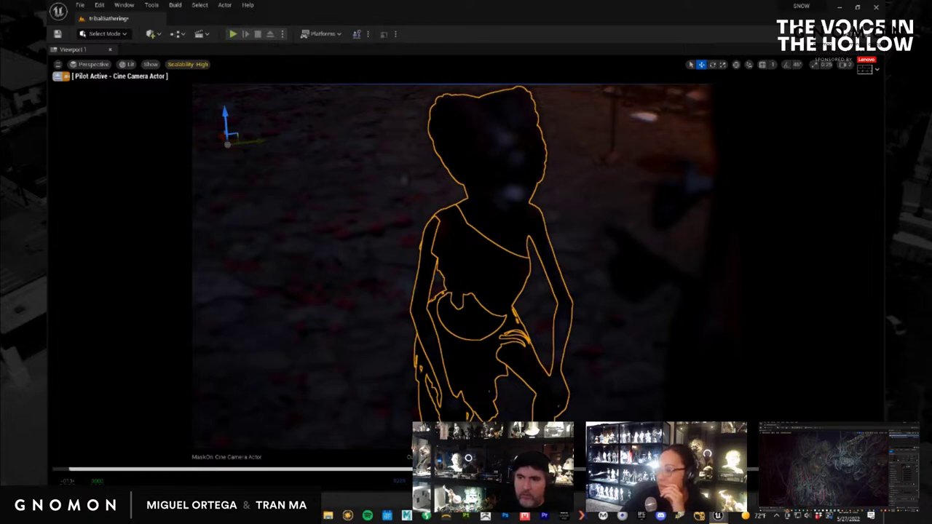
# Select the standing priest and mask meshes in the camera view and save the current level.
pyautogui.moveTo(756, 469)
pyautogui.mouseDown()
pyautogui.moveTo(188, 469)
pyautogui.moveTo(757, 469)
pyautogui.mouseUp()
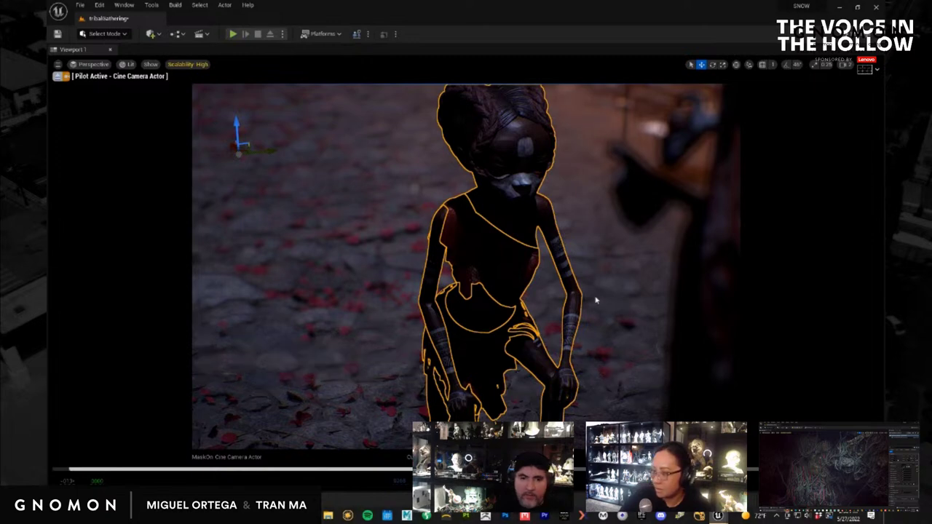
pyautogui.click(705, 215)
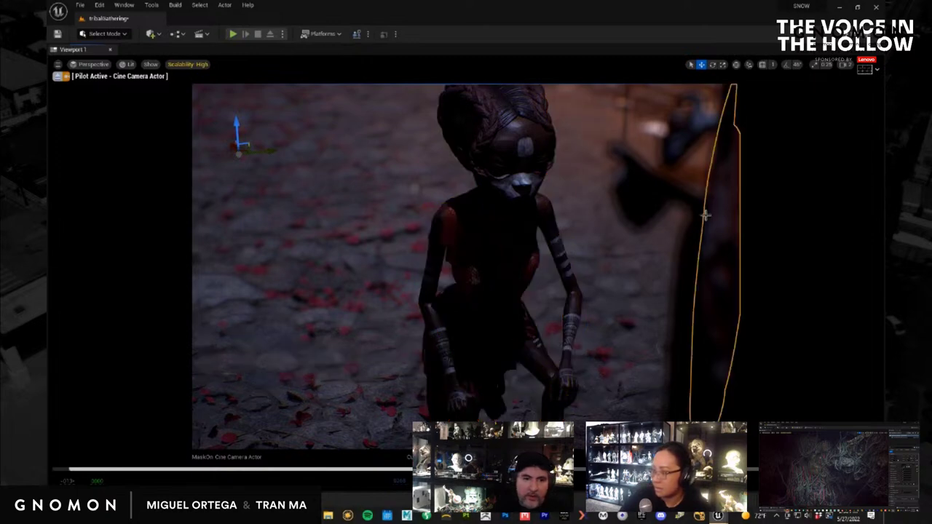
pyautogui.keyDown('ctrl'); pyautogui.click(657, 190); pyautogui.keyUp('ctrl')
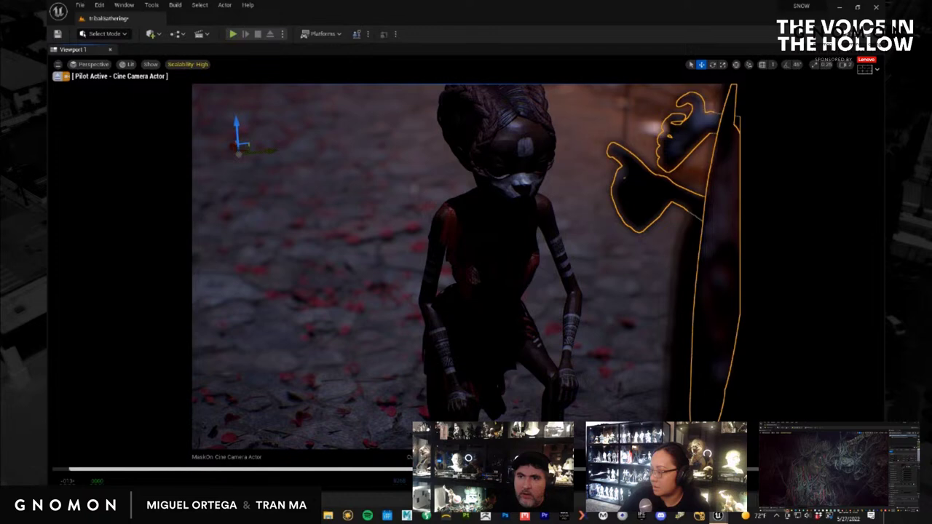
pyautogui.click(81, 4)
pyautogui.click(109, 102)
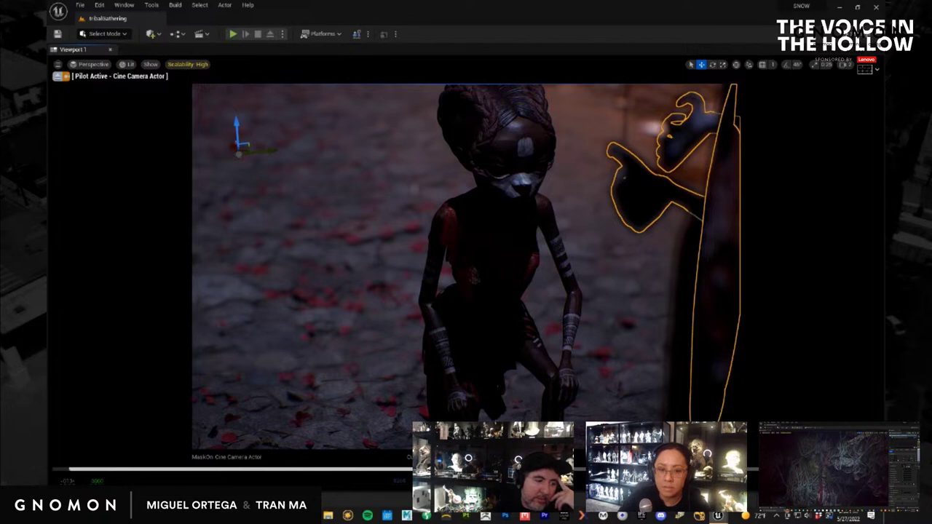
pyautogui.hotkey('ctrl', 'space')
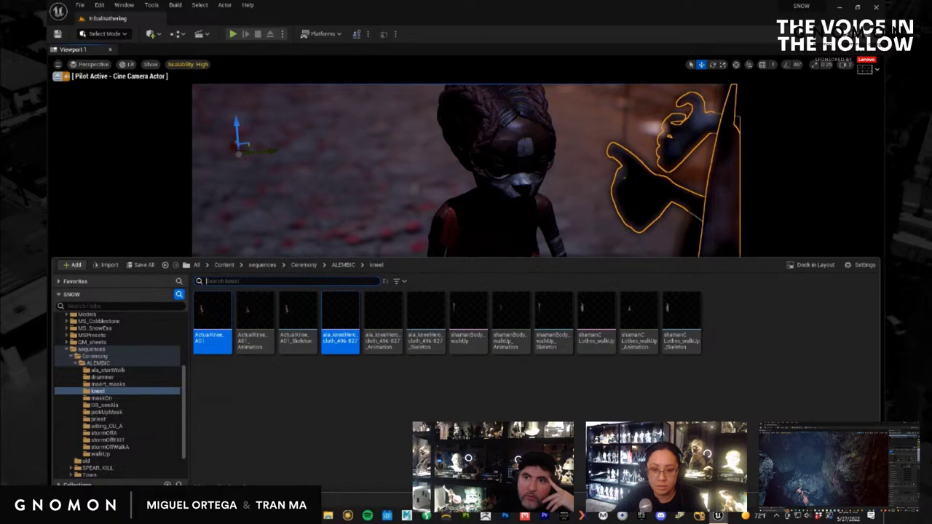
pyautogui.hotkey('ctrl', 'space')
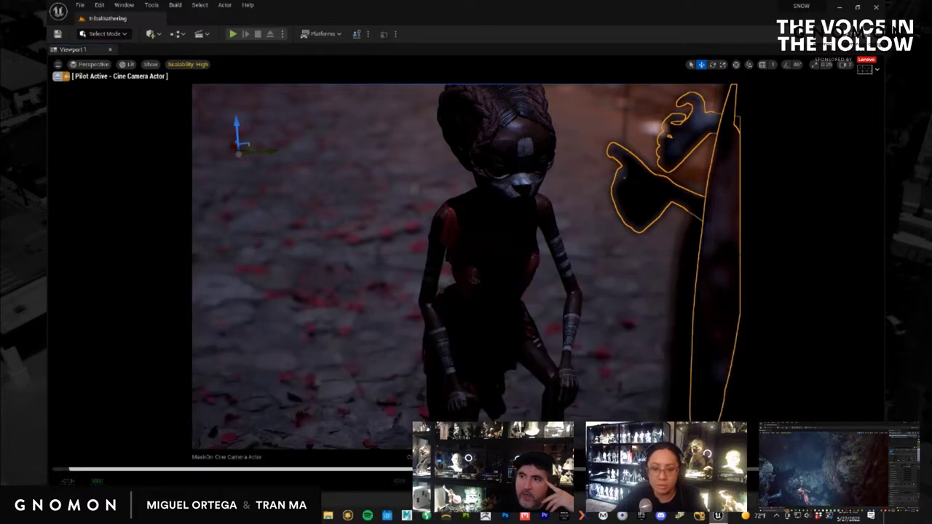
# Add visibility tracks to mask2 and priestMaster in the MaskOn sequence and turn off priestMaster's visibility.
pyautogui.moveTo(883, 129); pyautogui.dragTo(495, 84)
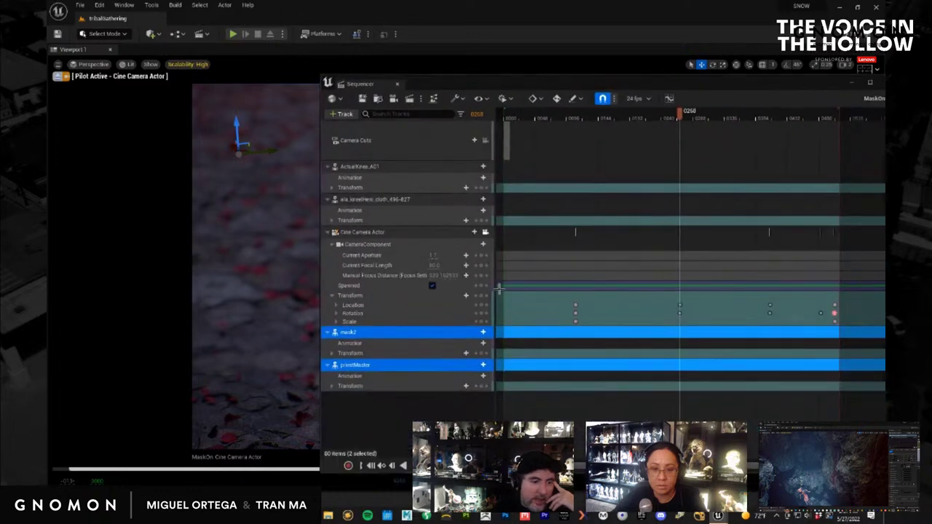
pyautogui.click(478, 364)
pyautogui.click(489, 458)
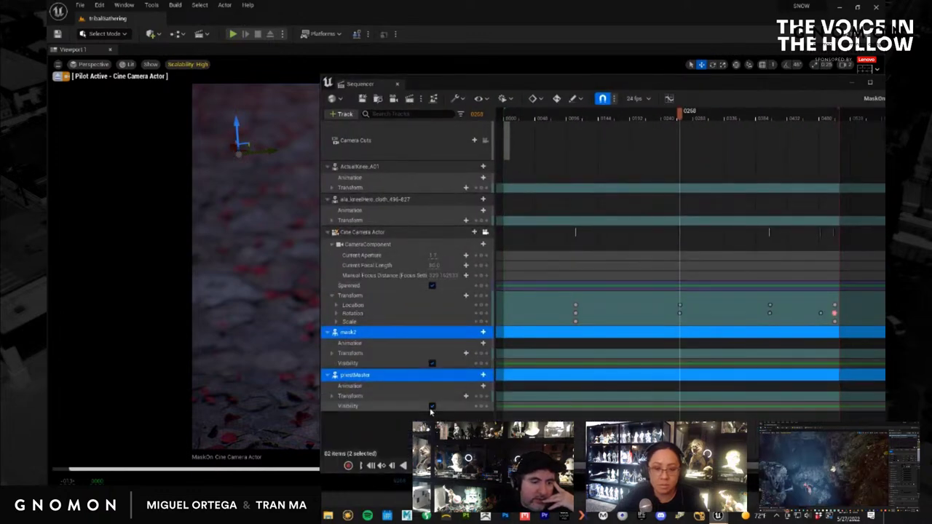
pyautogui.click(432, 406)
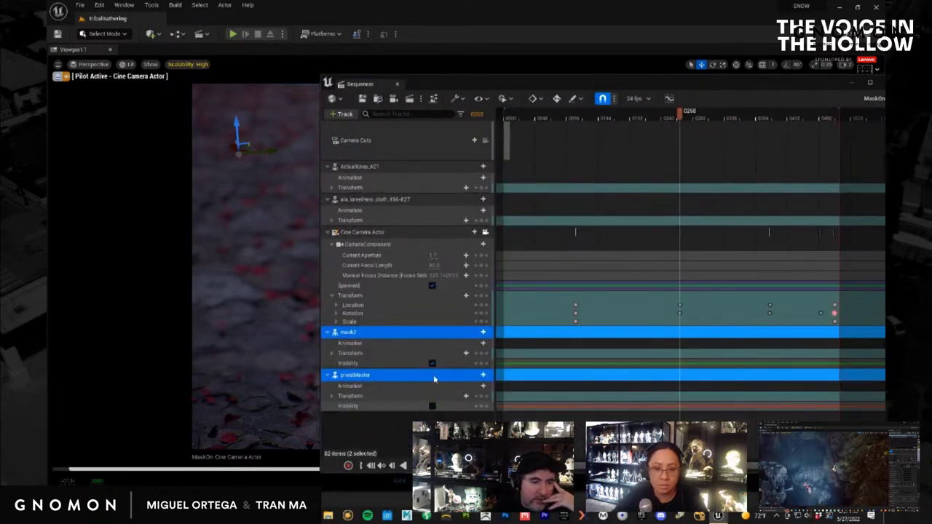
# Collapse all the actor tracks in the MaskOn sequence and move the Sequencer window off the viewport.
pyautogui.click(328, 332)
pyautogui.click(327, 345)
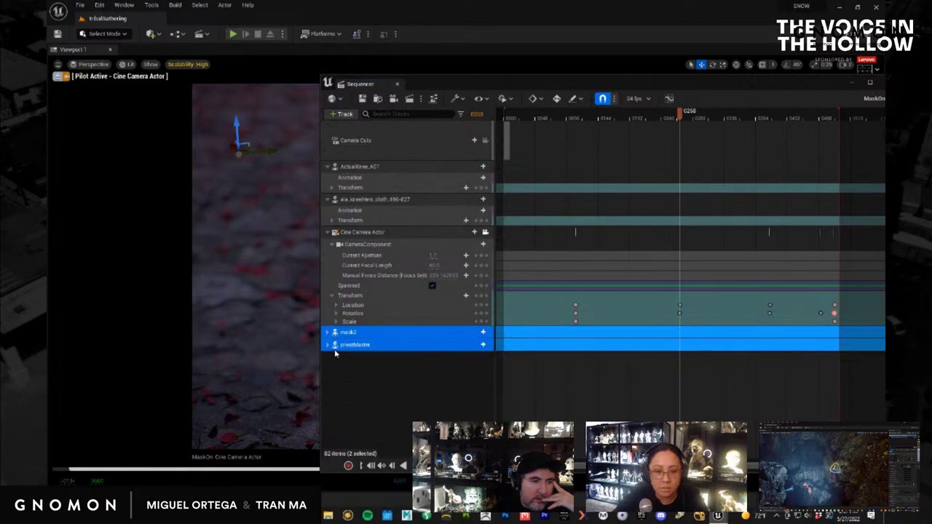
pyautogui.click(327, 231)
pyautogui.click(327, 200)
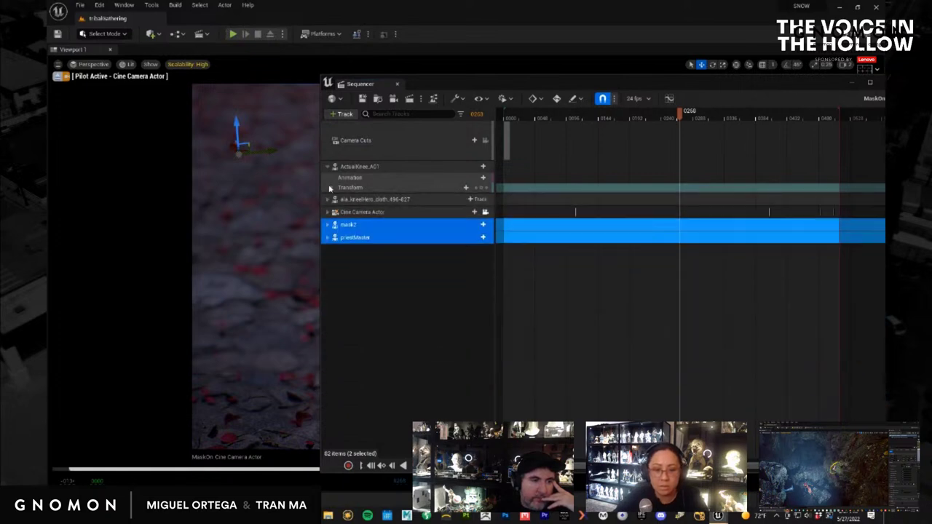
pyautogui.click(326, 165)
pyautogui.moveTo(437, 83); pyautogui.dragTo(884, 95)
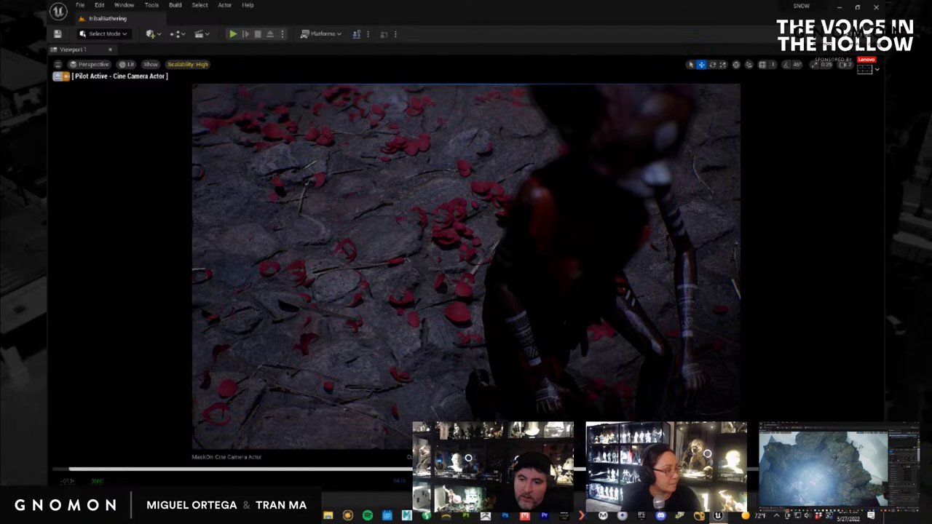
# Add the priest's master animation to the priestMaster track at frame 0 and move Sequencer off the viewport.
pyautogui.moveTo(520, 468); pyautogui.dragTo(400, 468)
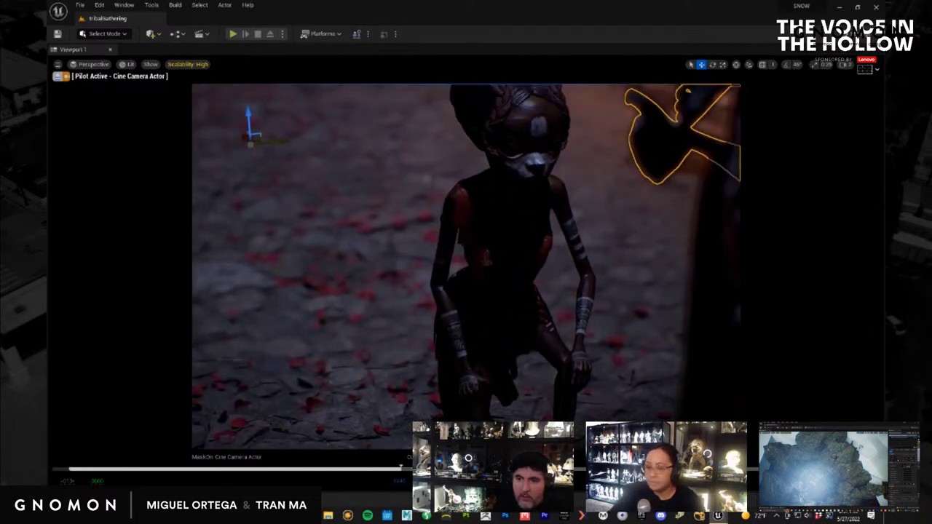
pyautogui.moveTo(931, 191); pyautogui.dragTo(478, 69)
pyautogui.click(309, 447)
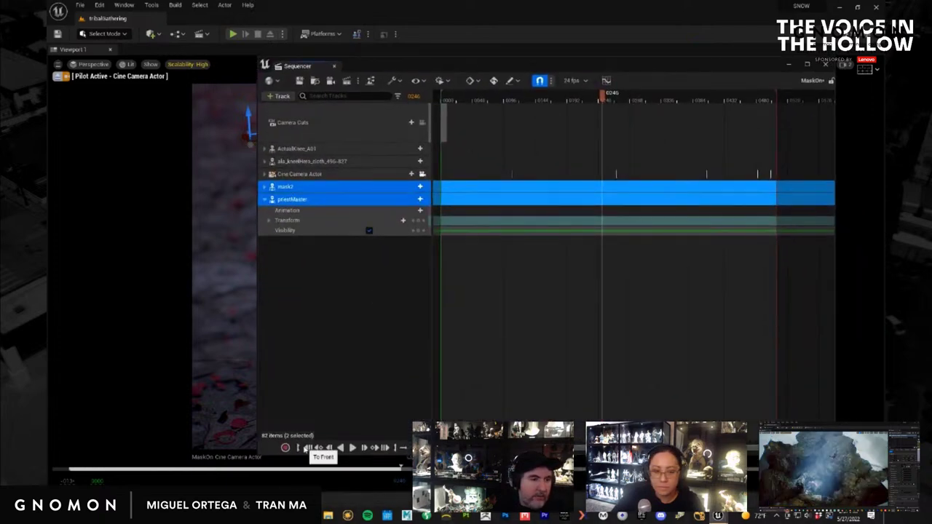
pyautogui.click(401, 211)
pyautogui.click(441, 242)
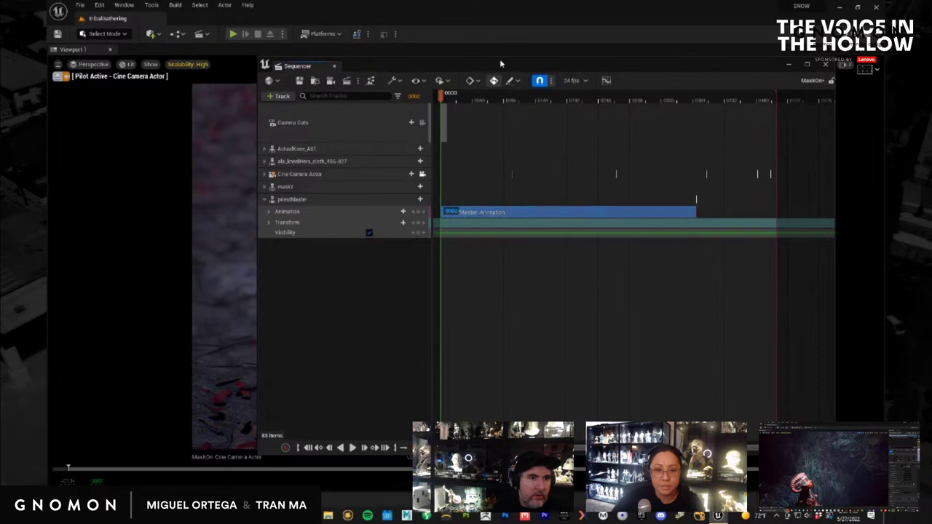
pyautogui.moveTo(513, 67); pyautogui.dragTo(931, 73)
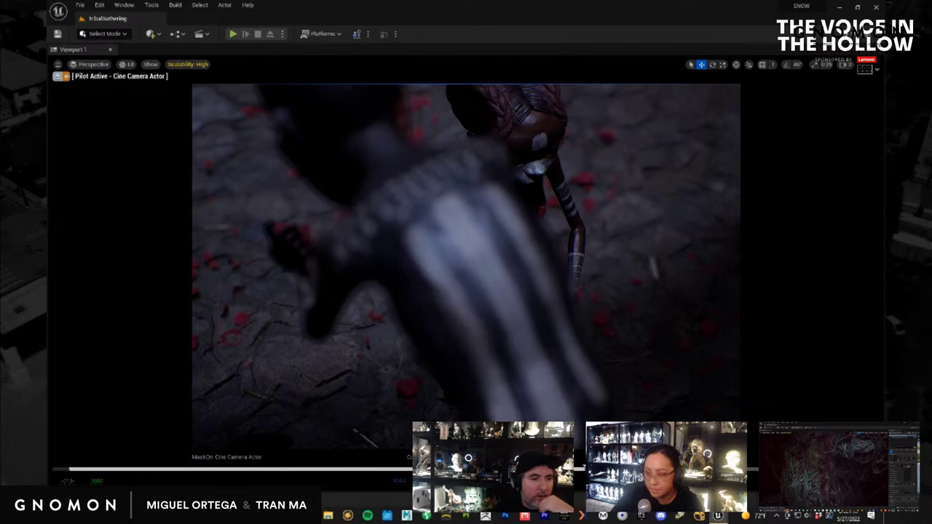
# Select the priest mesh and switch the viewport layout to two side-by-side views.
pyautogui.click(522, 302)
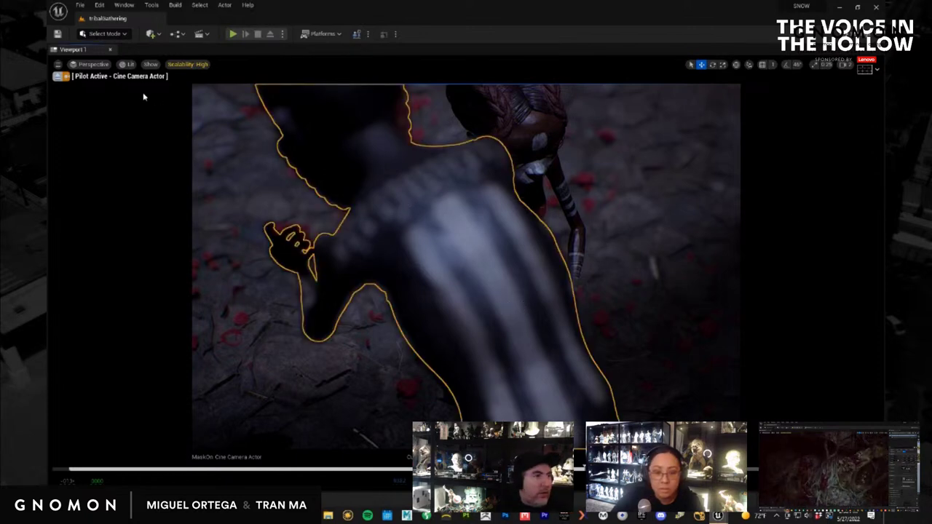
pyautogui.click(58, 64)
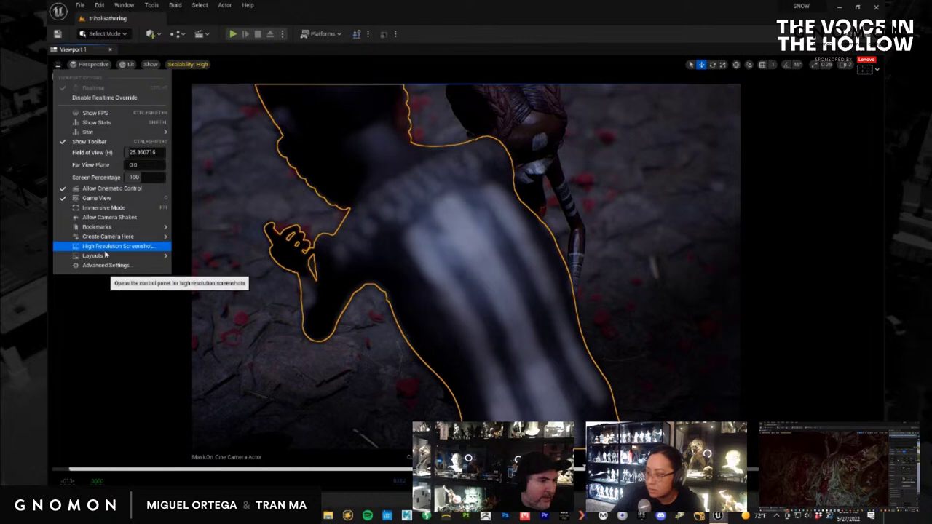
pyautogui.moveTo(105, 258)
pyautogui.click(191, 311)
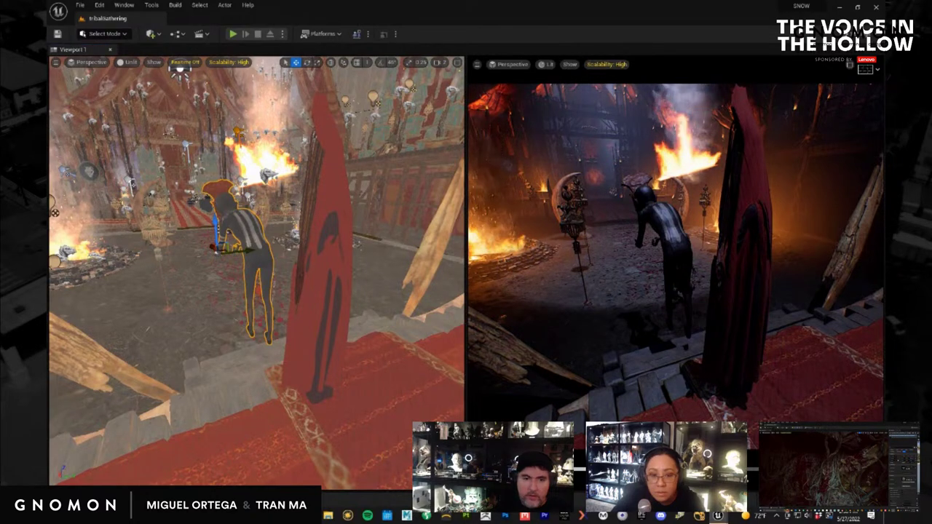
# Pilot the Cine Camera Actor in the lit view and free the unlit view from cinematic control and camera piloting.
pyautogui.hotkey('ctrl', 'shift', 'p')
pyautogui.click(790, 246)
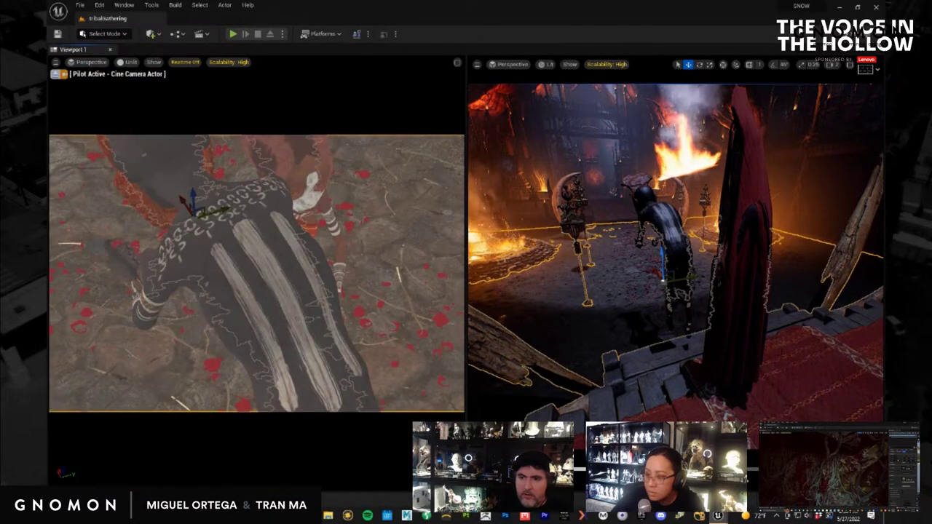
pyautogui.hotkey('ctrl', 'shift', 'p')
pyautogui.click(262, 255)
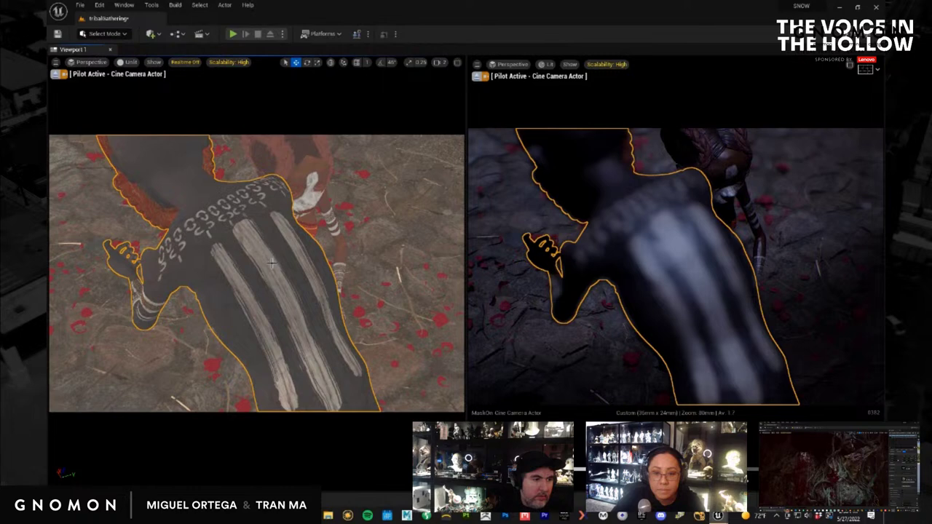
pyautogui.click(56, 62)
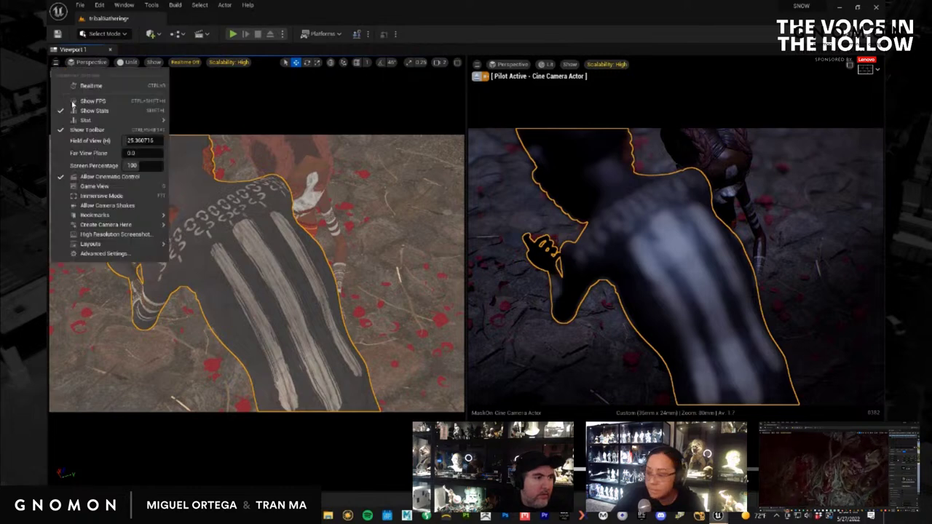
pyautogui.click(99, 177)
pyautogui.click(56, 75)
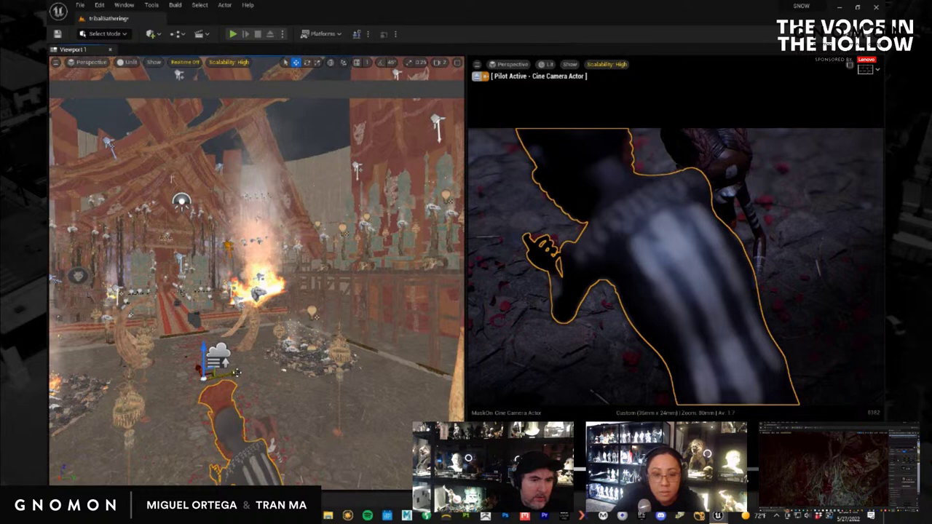
# Shift the priest mesh sideways along its green axis to uncover the kneeling character, check the framing in playback, and reselect the priest.
pyautogui.moveTo(237, 374); pyautogui.dragTo(254, 369)
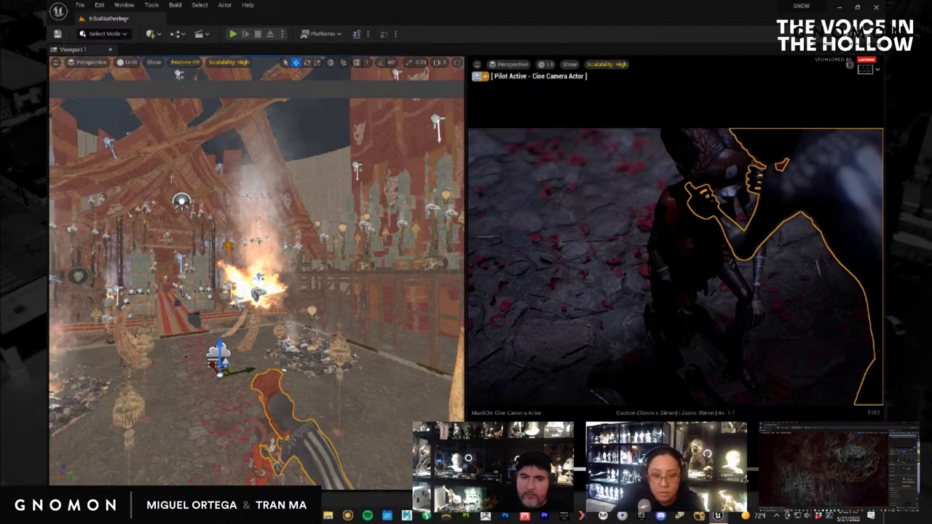
pyautogui.press('space')
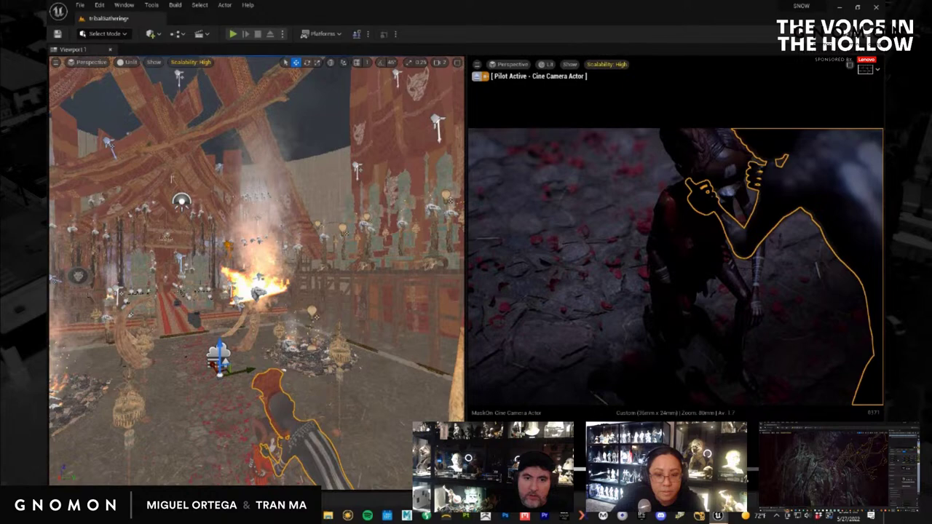
pyautogui.press('space')
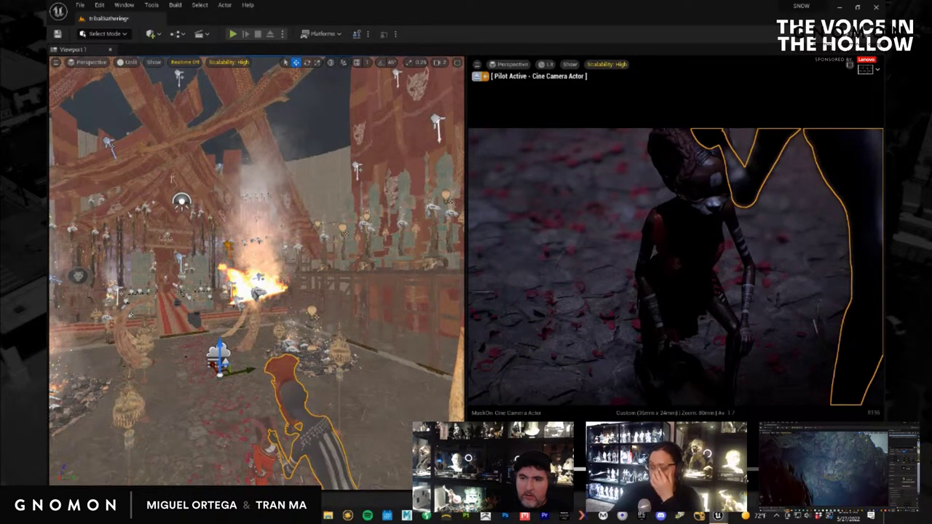
pyautogui.press('Escape')
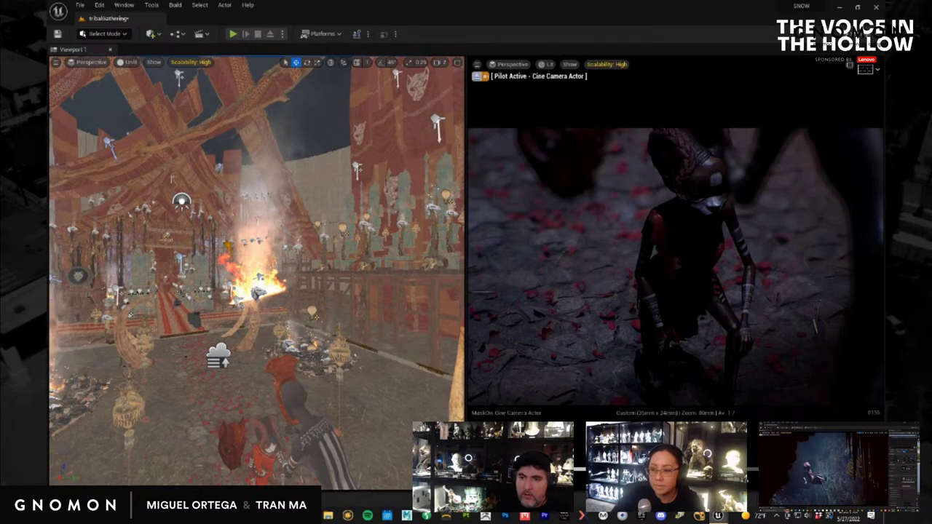
pyautogui.hotkey('ctrl', 'r')
pyautogui.hotkey('ctrl', 'r')
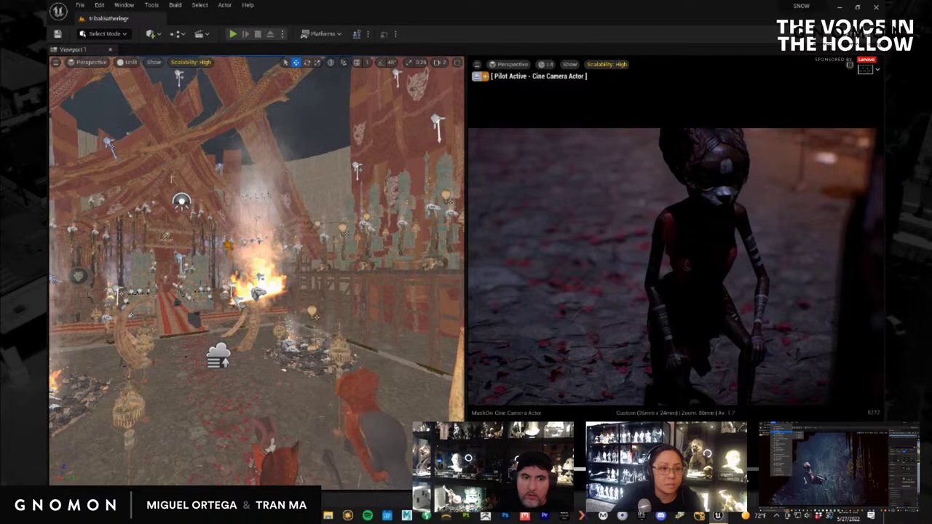
pyautogui.hotkey('ctrl', 'r')
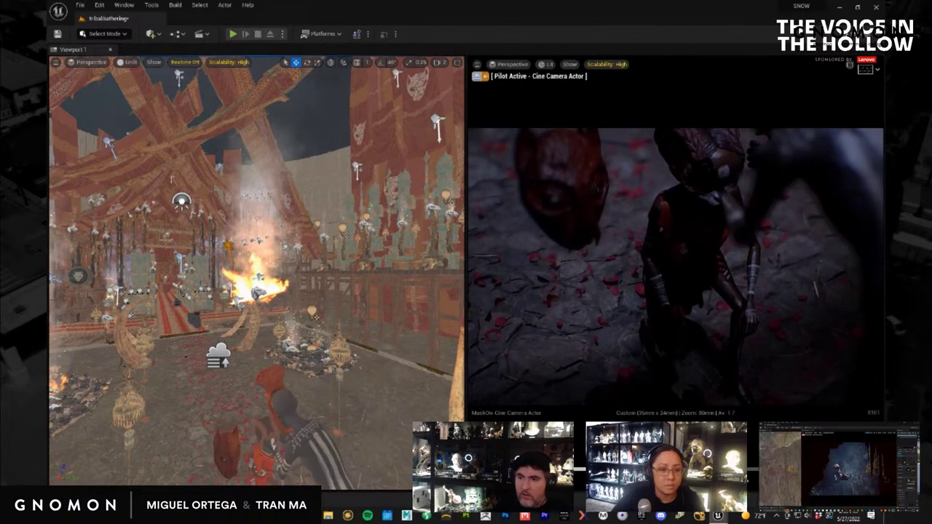
pyautogui.click(813, 174)
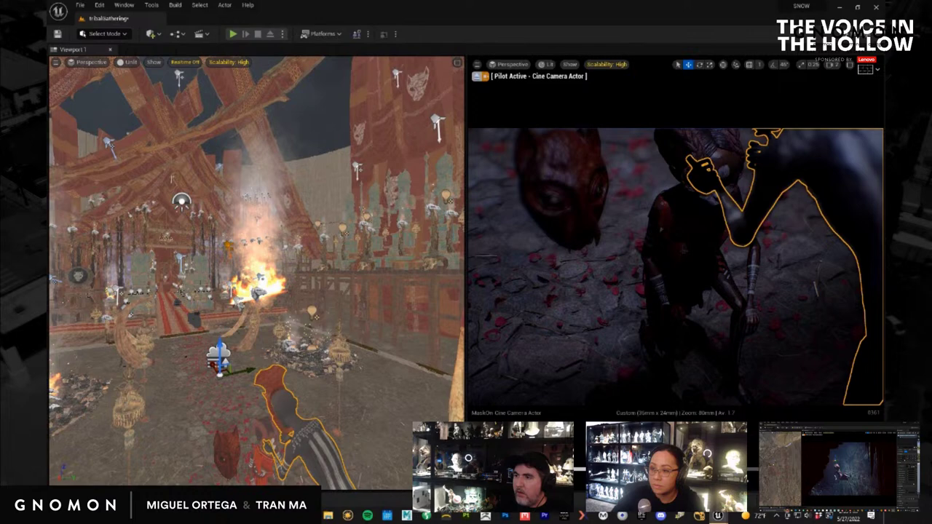
# Select the animal mask in the piloted camera view and check its movement across the shot.
pyautogui.click(582, 175)
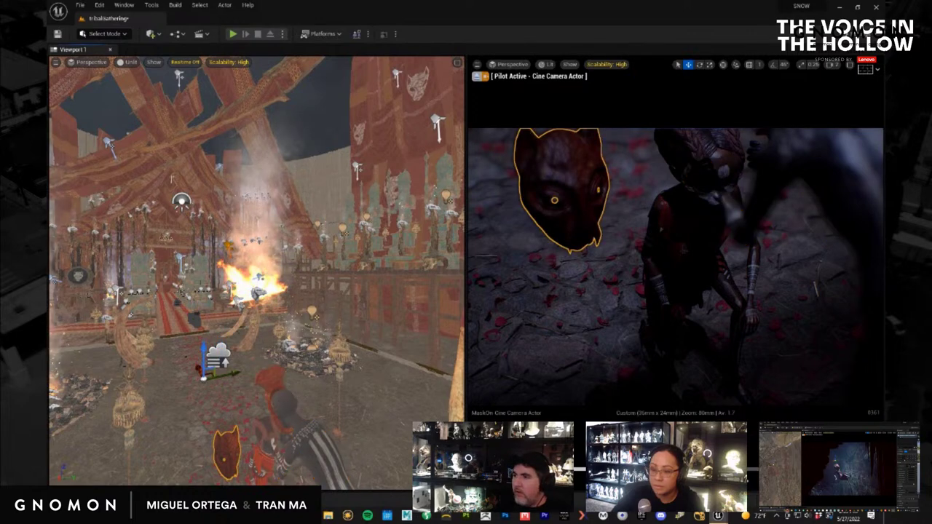
pyautogui.press('Delete')
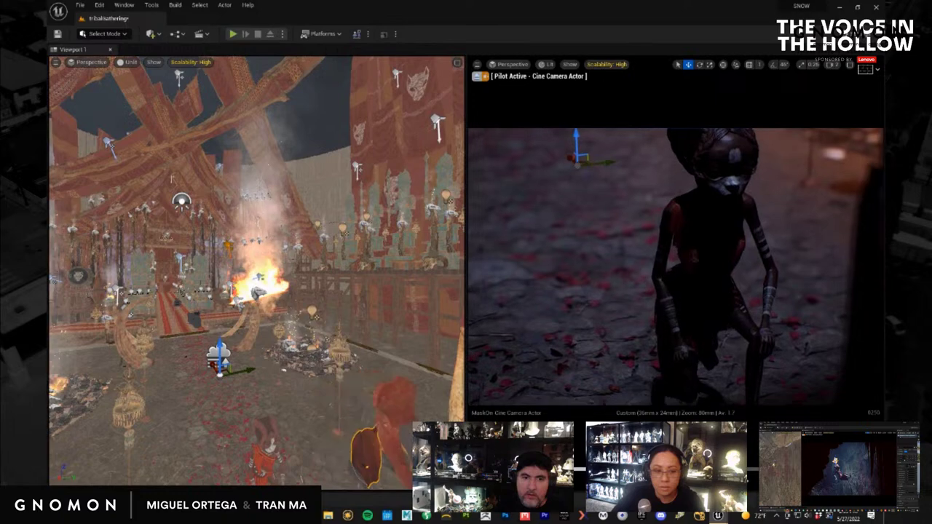
pyautogui.hotkey('ctrl', 'z')
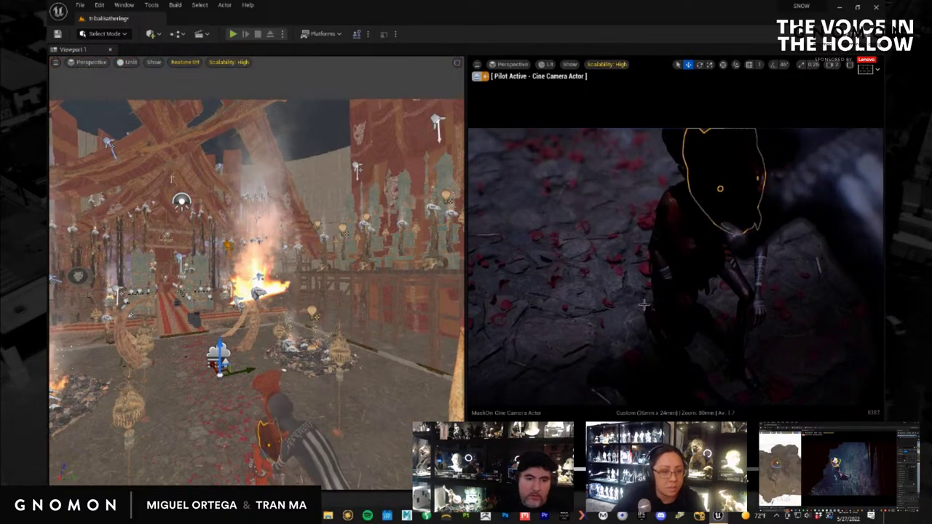
# Enable Game View in the piloted camera viewport and play the shot to preview the mask action.
pyautogui.click(616, 298)
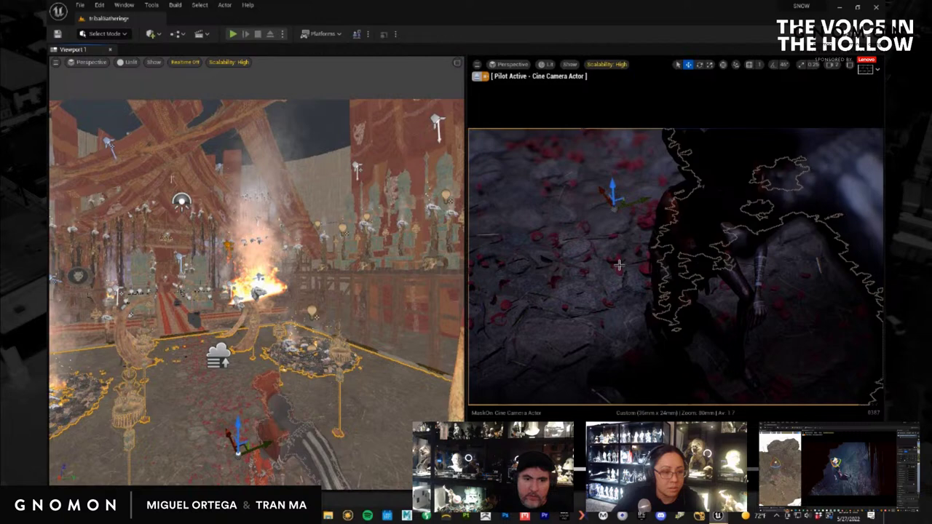
pyautogui.press('g')
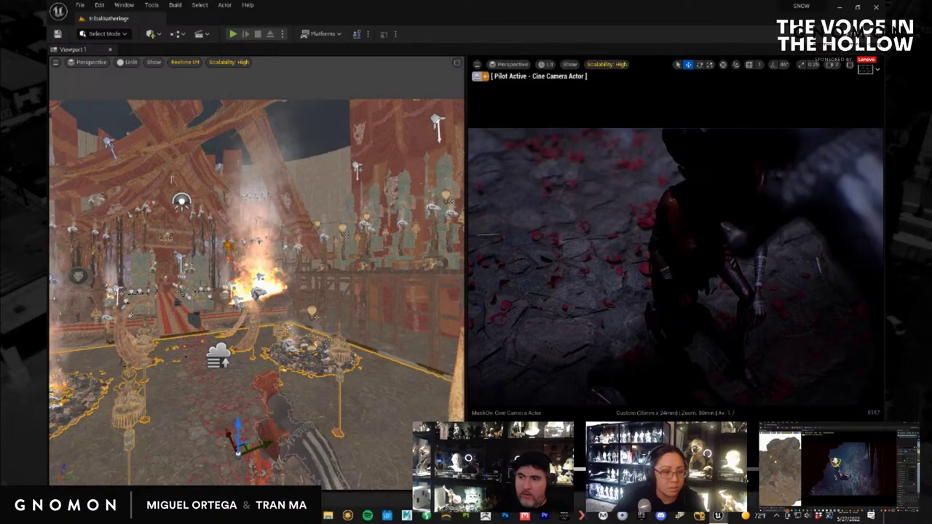
pyautogui.press('space')
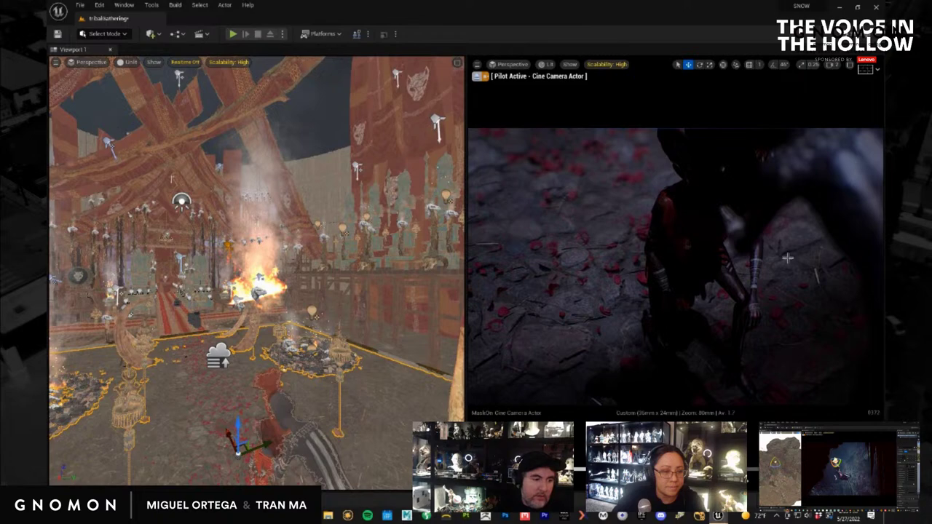
# Reframe the unlit viewport to look down on both characters and the surrounding courtyard, then clear the selection.
pyautogui.click(363, 384)
pyautogui.press('f')
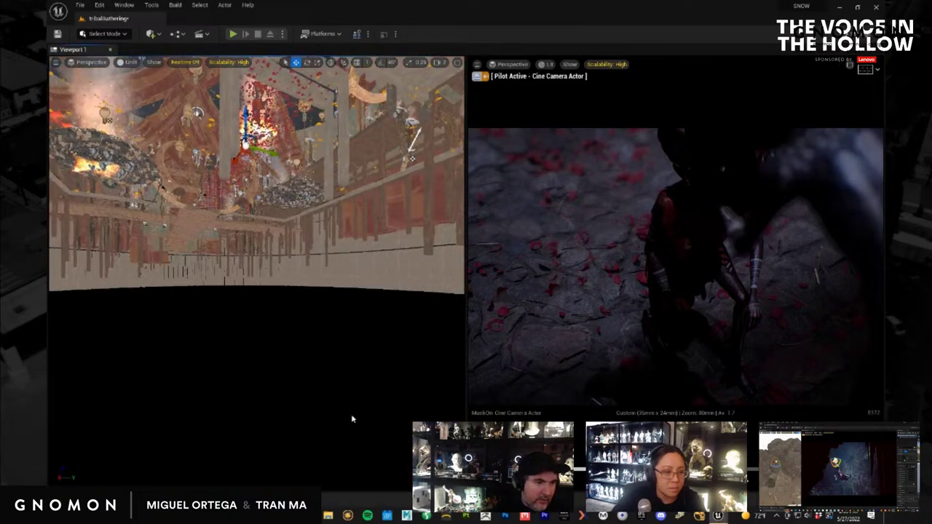
pyautogui.keyDown('alt'); pyautogui.moveTo(351, 417); pyautogui.dragTo(371, 479); pyautogui.keyUp('alt')
pyautogui.moveTo(372, 483); pyautogui.dragTo(379, 495, button='right')
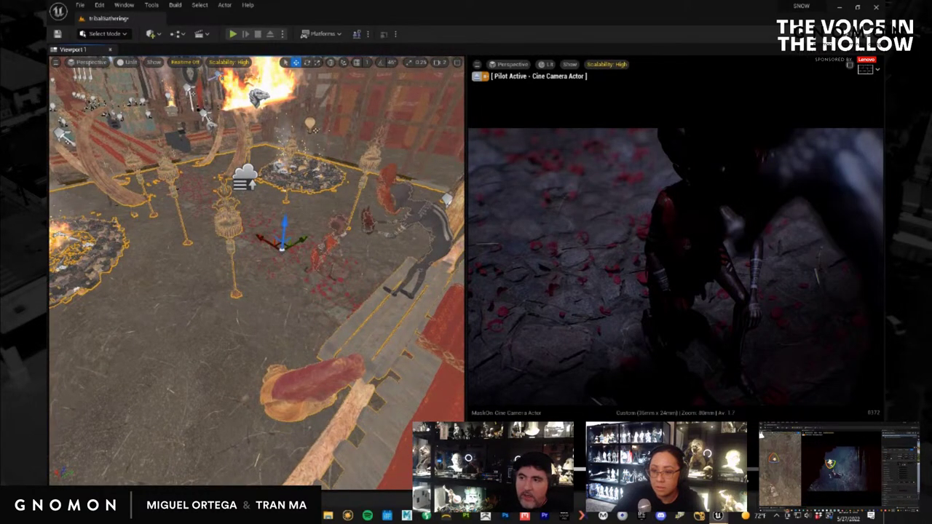
pyautogui.hotkey('ctrl', 'r')
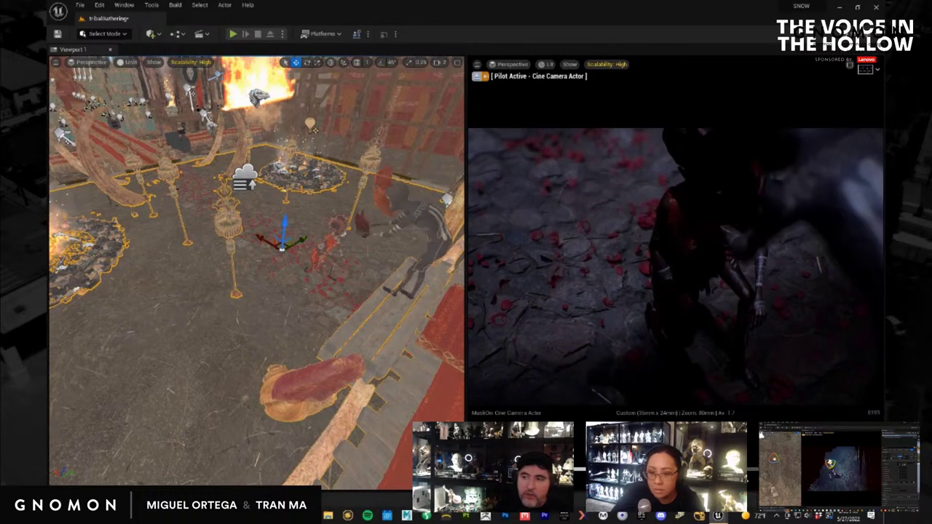
pyautogui.hotkey('ctrl', 'r')
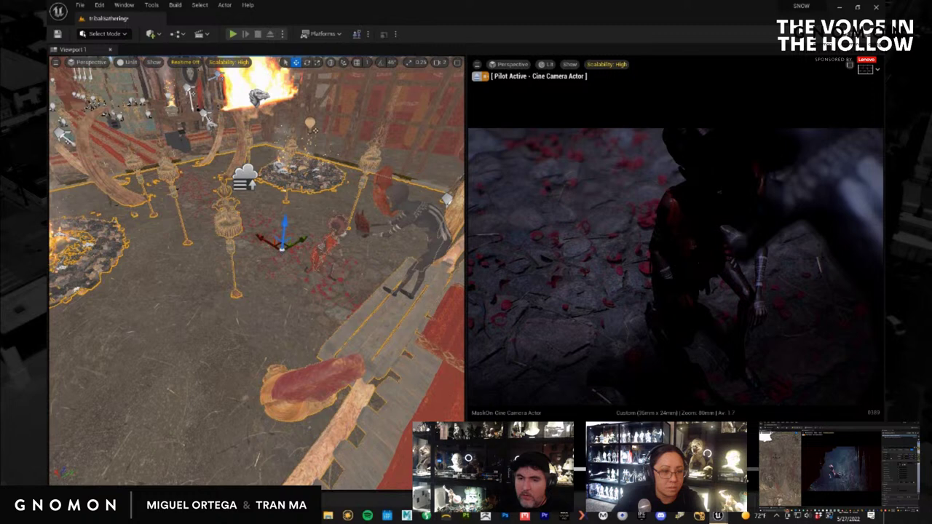
pyautogui.press('Escape')
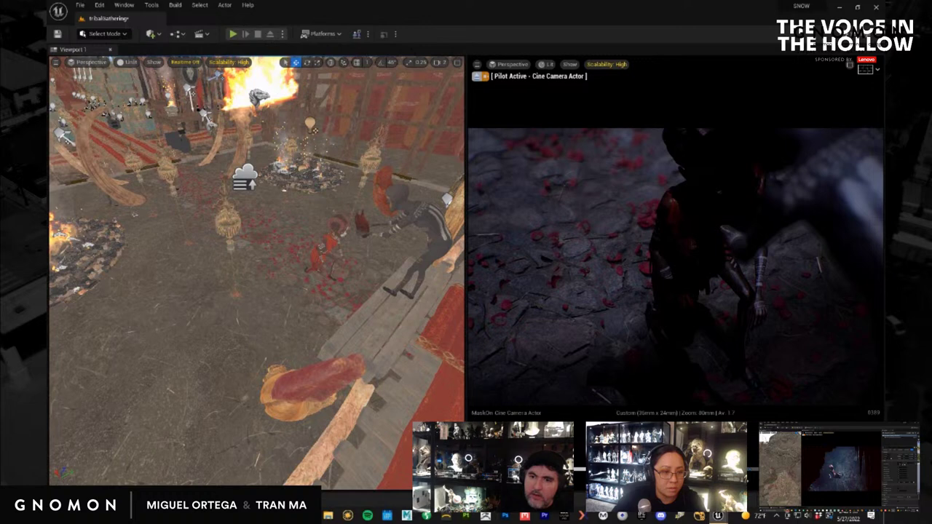
# Rename the shot's cine camera maskOnCam and play the sequence to review its framing.
pyautogui.press('Return')
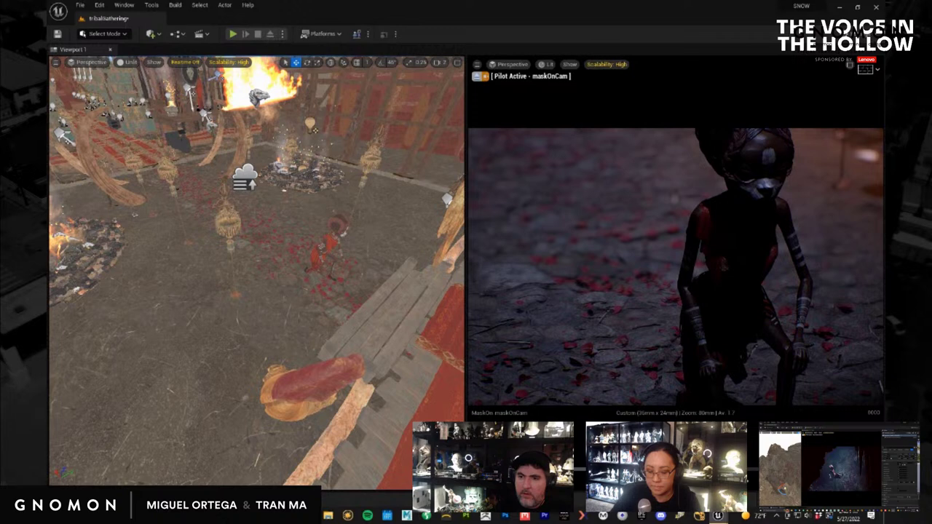
pyautogui.hotkey('ctrl', 'r')
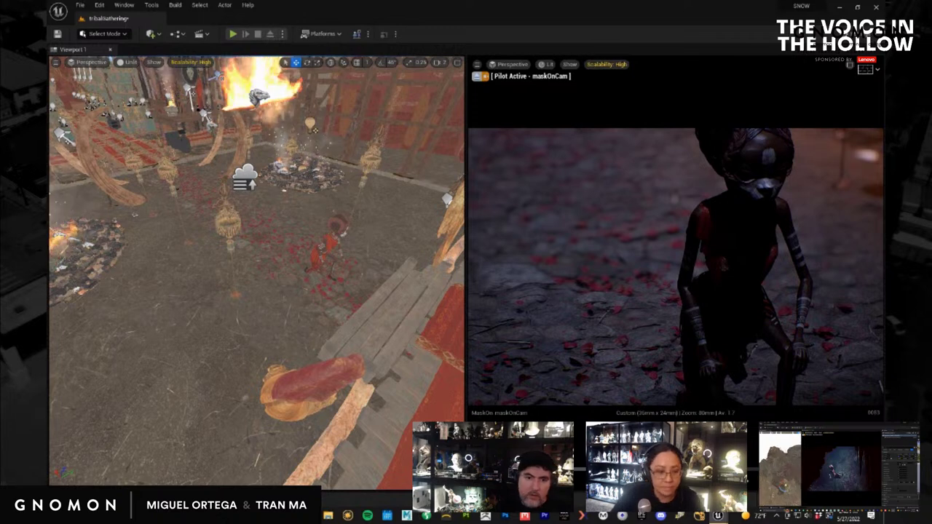
pyautogui.press('space')
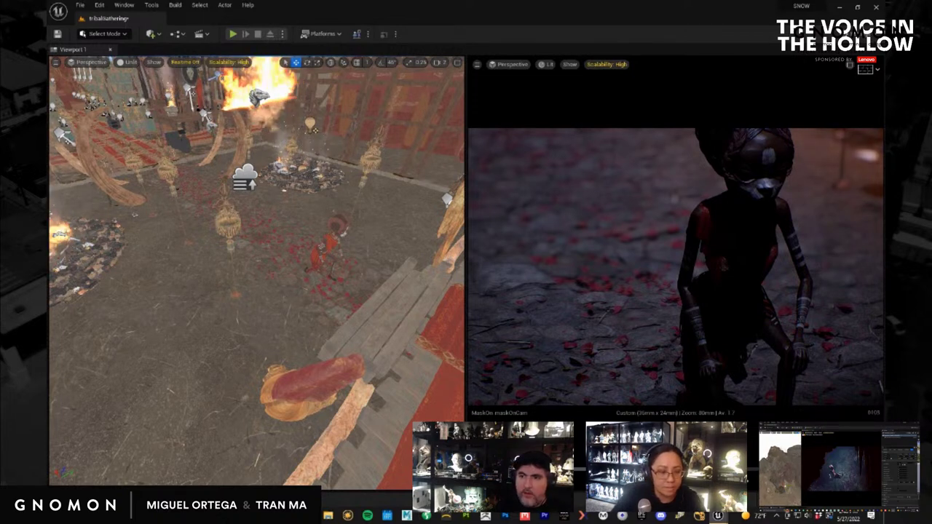
pyautogui.hotkey('ctrl', 'r')
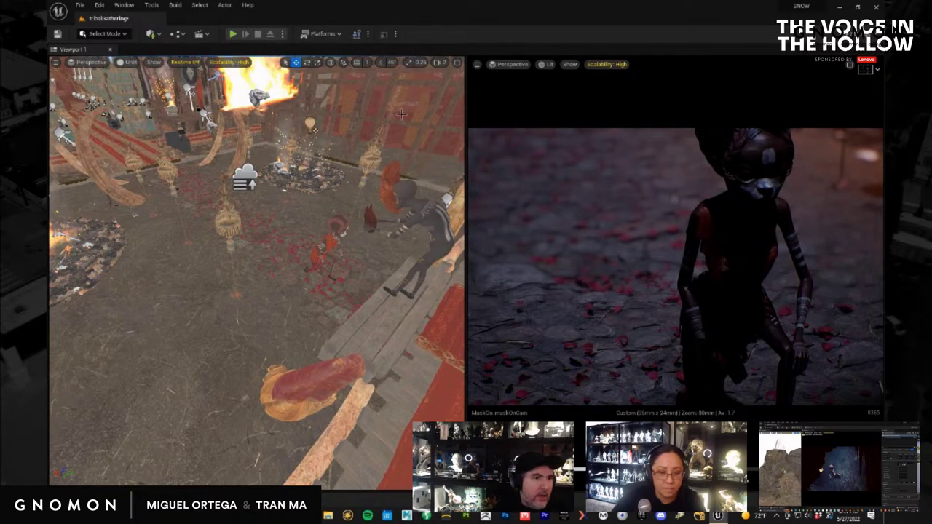
# Switch the viewport layout to a single pane and pilot maskOnCam in it.
pyautogui.click(476, 66)
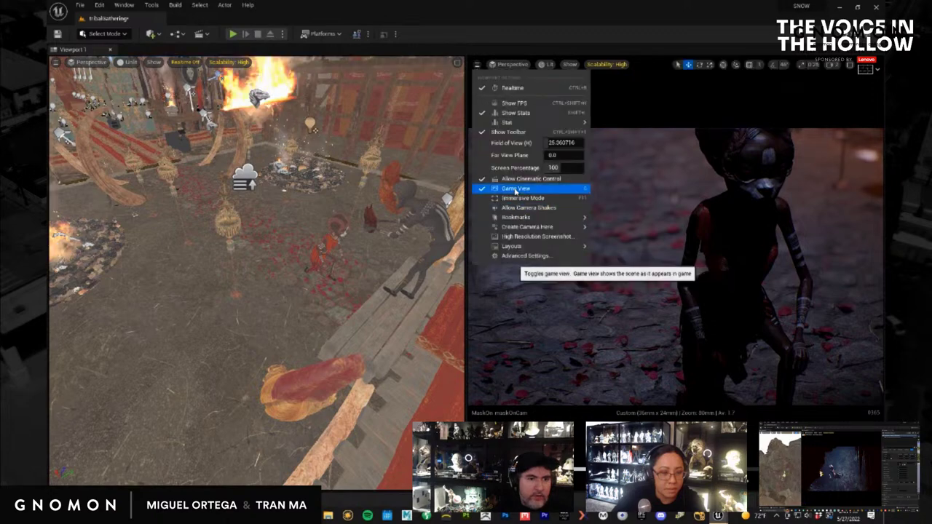
pyautogui.moveTo(518, 246)
pyautogui.click(605, 267)
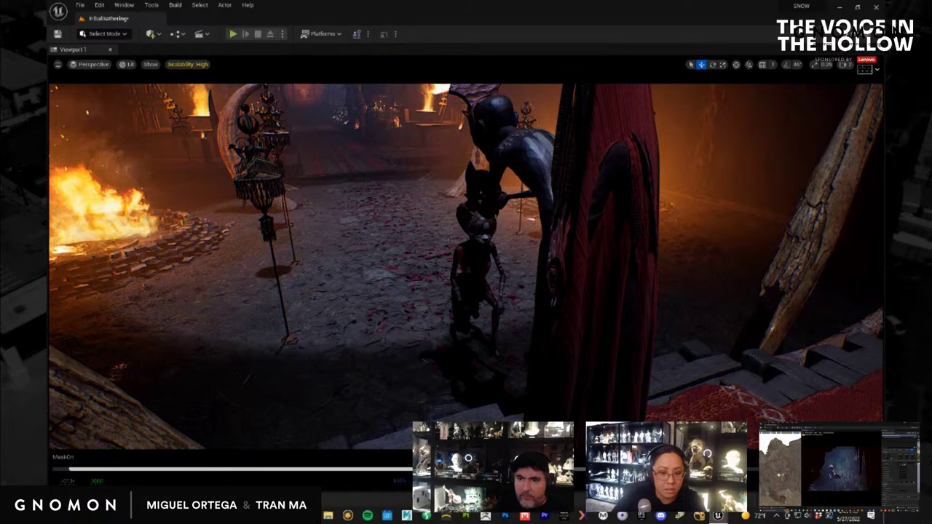
pyautogui.hotkey('ctrl', 'shift', 'p')
pyautogui.press('space')
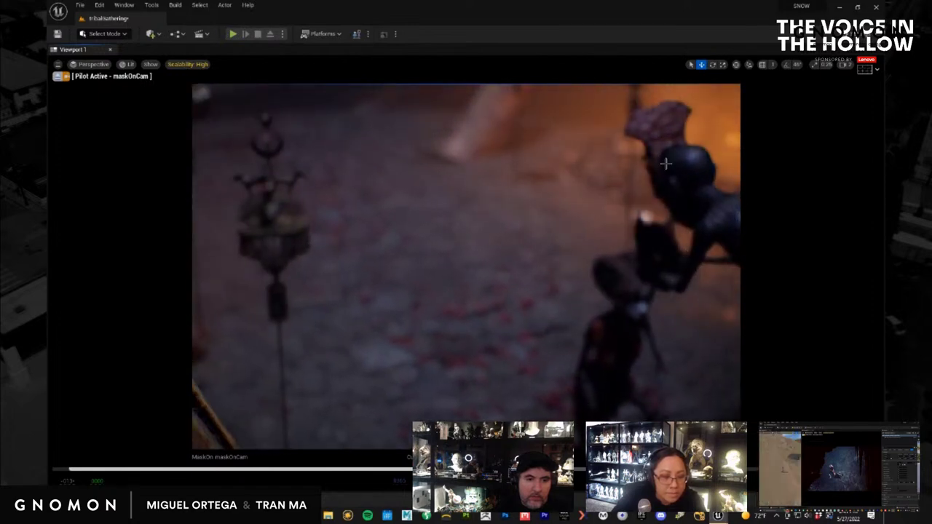
# Select the mask in the maskOnCam view and reduce the viewport camera speed to 1.
pyautogui.click(645, 239)
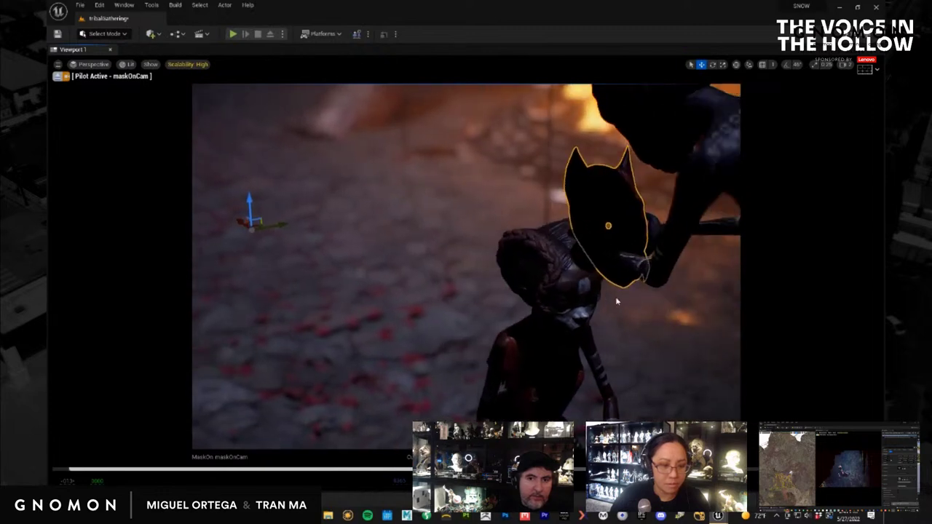
pyautogui.click(843, 64)
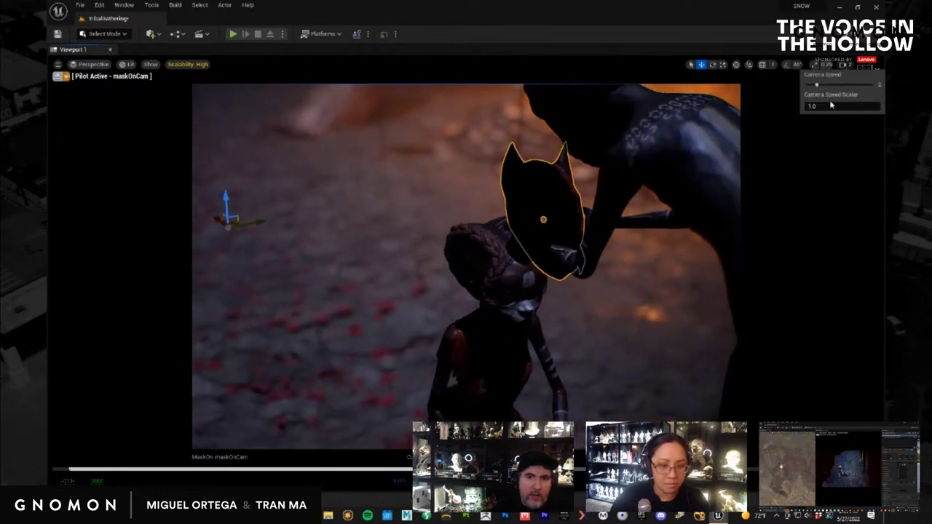
pyautogui.click(639, 231)
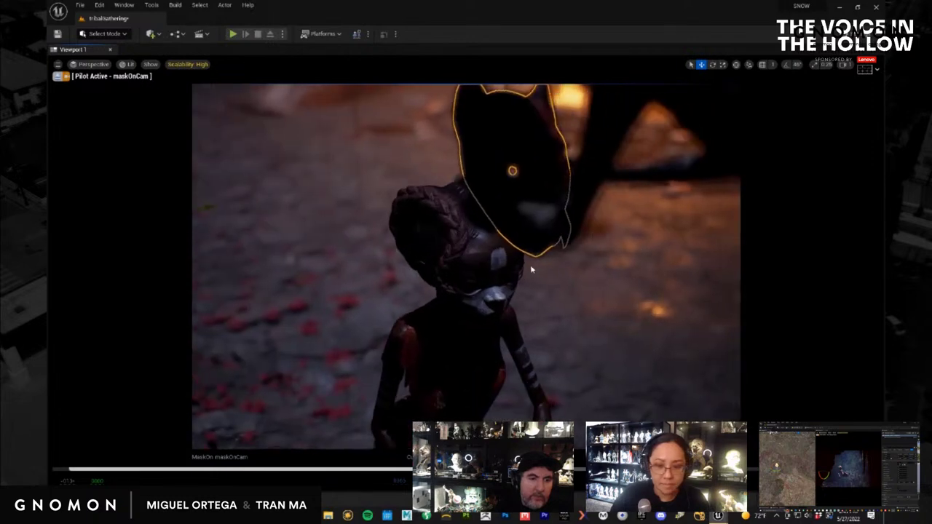
# Reposition maskOnCam for a close, low shot of the girl with the mask approaching her face, leaving nothing selected.
pyautogui.moveTo(636, 277); pyautogui.dragTo(618, 255, button='middle')
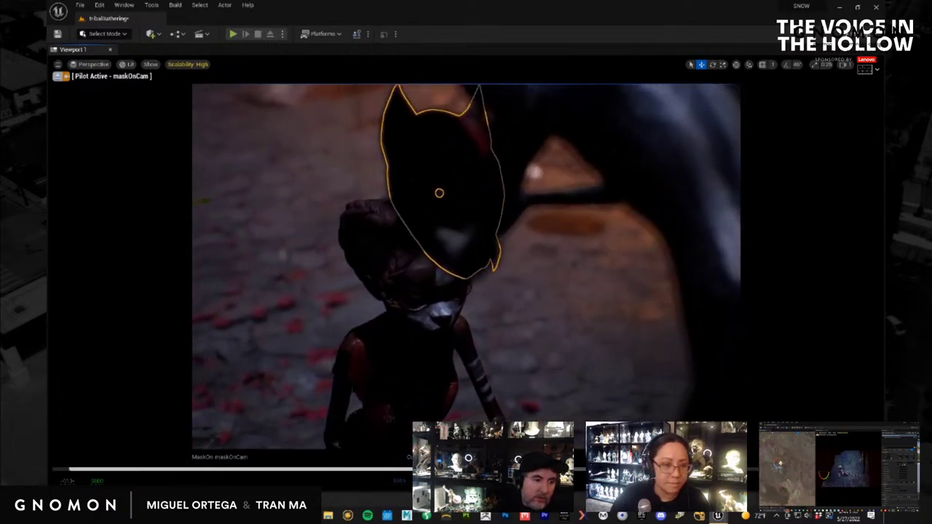
pyautogui.scroll(3, 552, 299)
pyautogui.scroll(-3, 589, 304)
pyautogui.moveTo(577, 307)
pyautogui.mouseDown(button='right')
pyautogui.moveTo(640, 318)
pyautogui.moveTo(568, 315)
pyautogui.mouseUp(button='right')
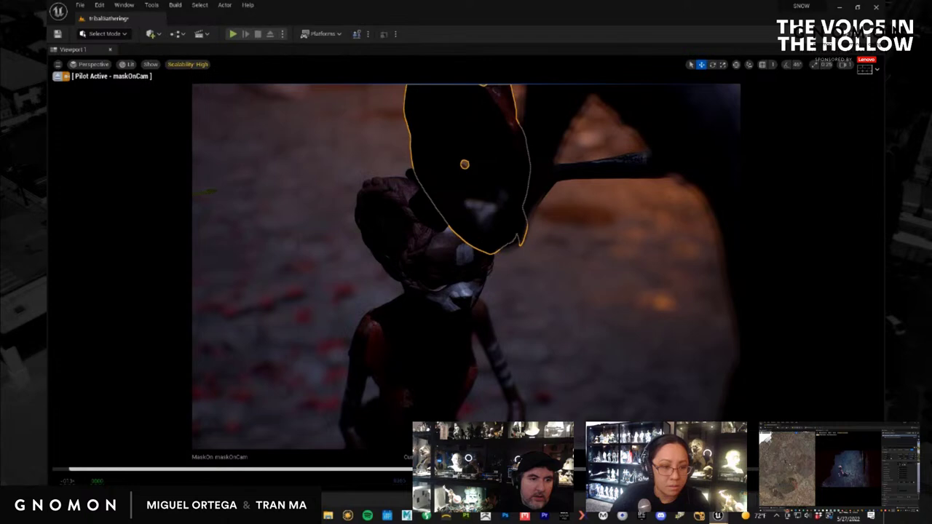
pyautogui.click(643, 334)
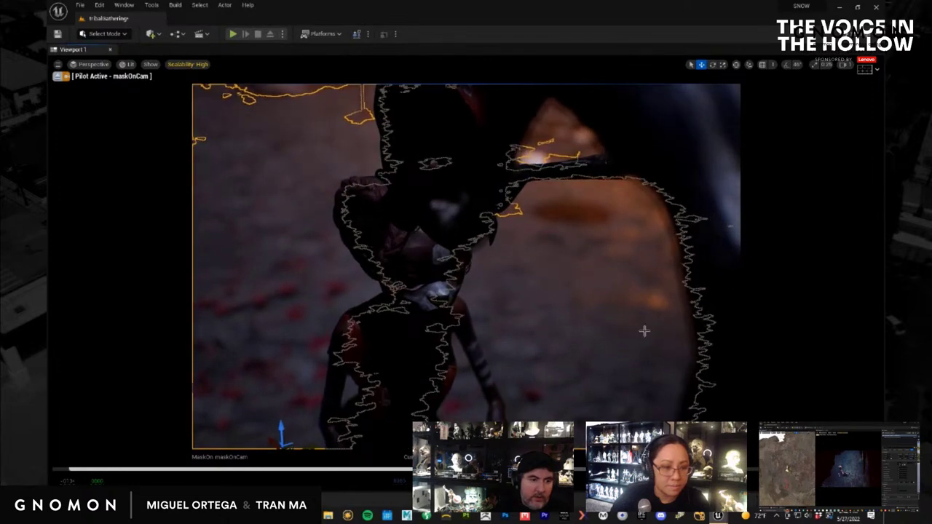
pyautogui.press('Escape')
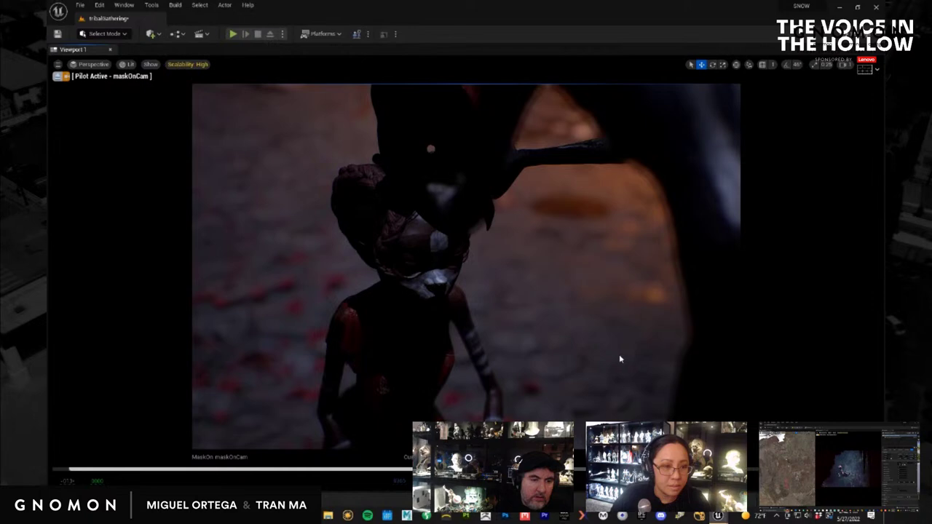
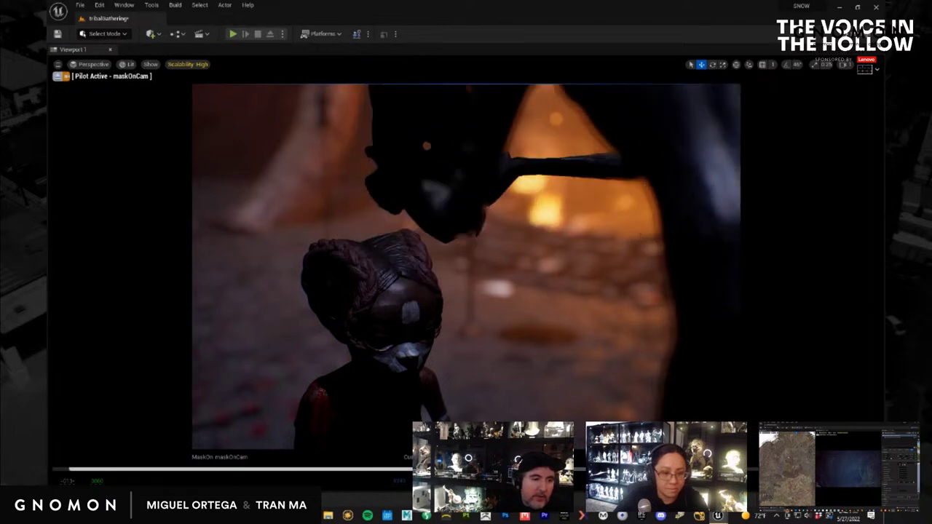
# Remove the red cloth that blocks the maskOnCam view in front of the girl.
pyautogui.click(407, 355)
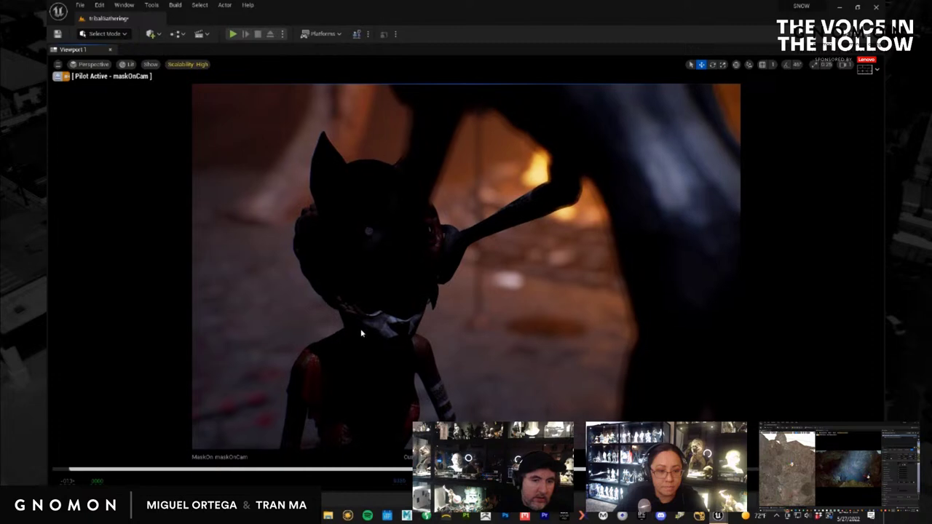
pyautogui.click(651, 299)
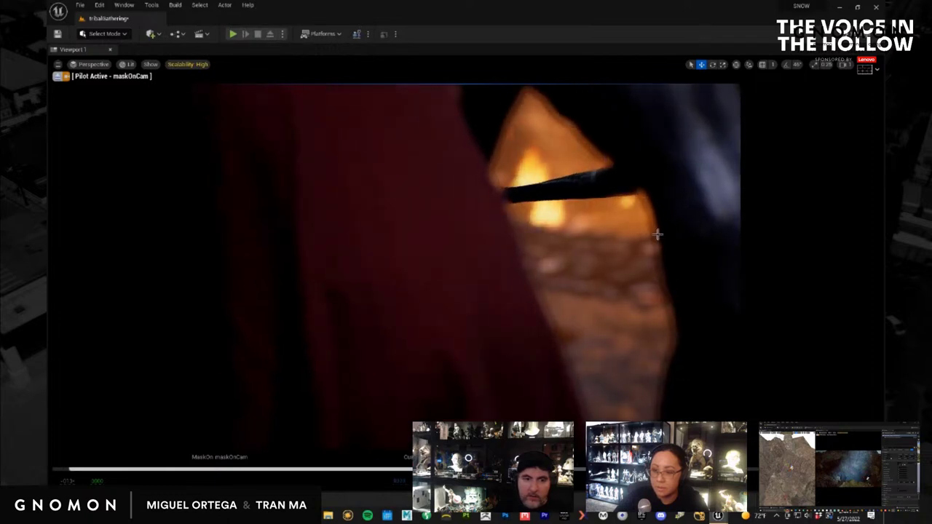
pyautogui.click(734, 221)
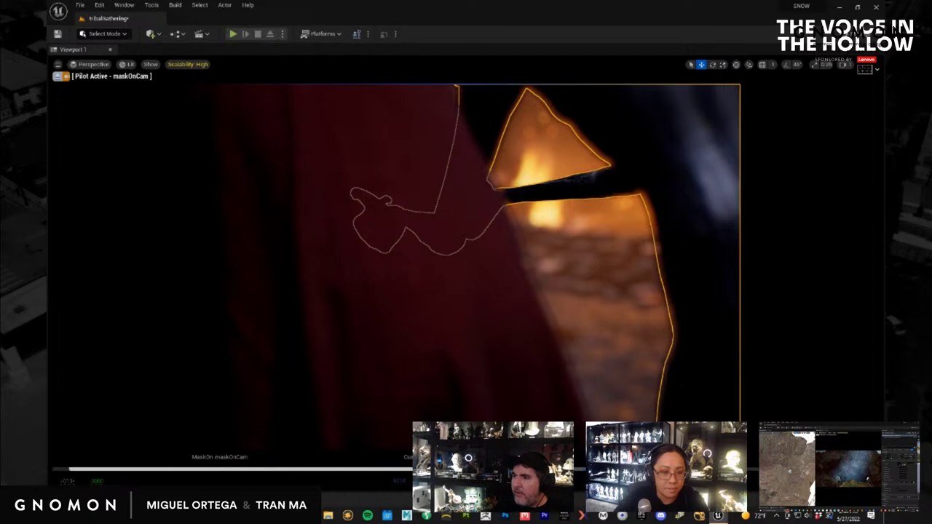
pyautogui.click(500, 301)
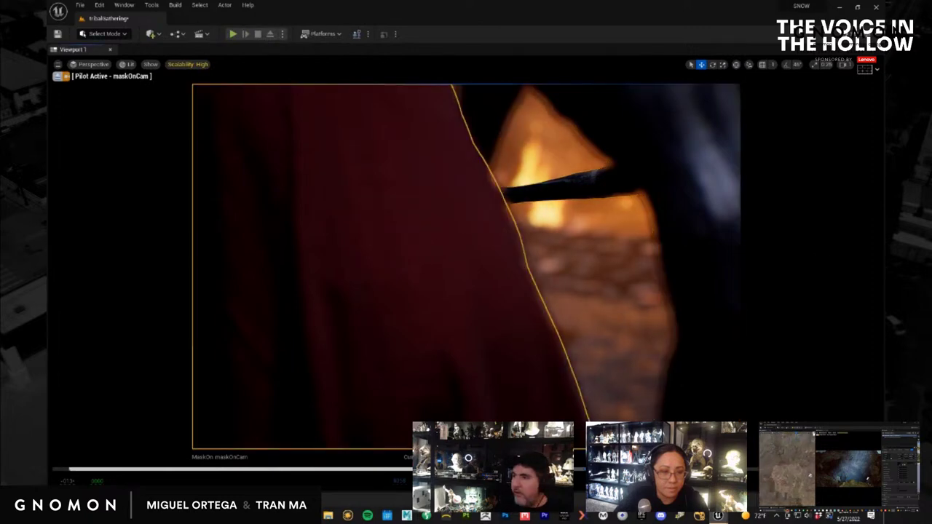
pyautogui.press('Delete')
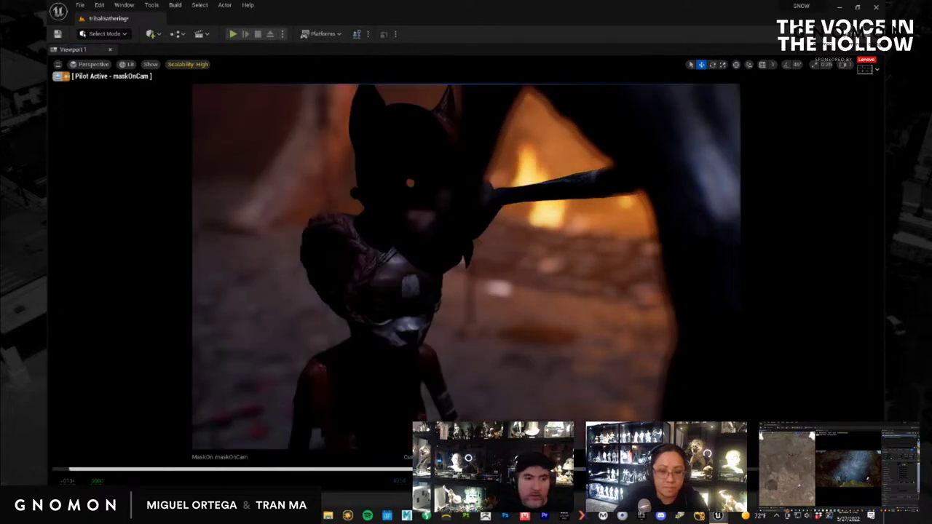
# Scrub to an earlier frame and clear the remaining red cloth covering both characters from the shot.
pyautogui.moveTo(509, 469); pyautogui.dragTo(466, 469)
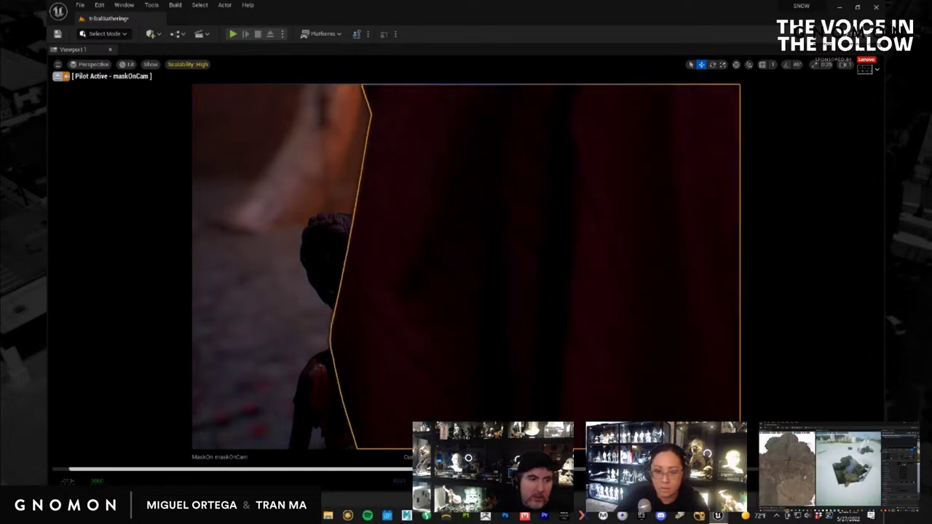
pyautogui.hotkey('ctrl', 'y')
pyautogui.hotkey('ctrl', 'z')
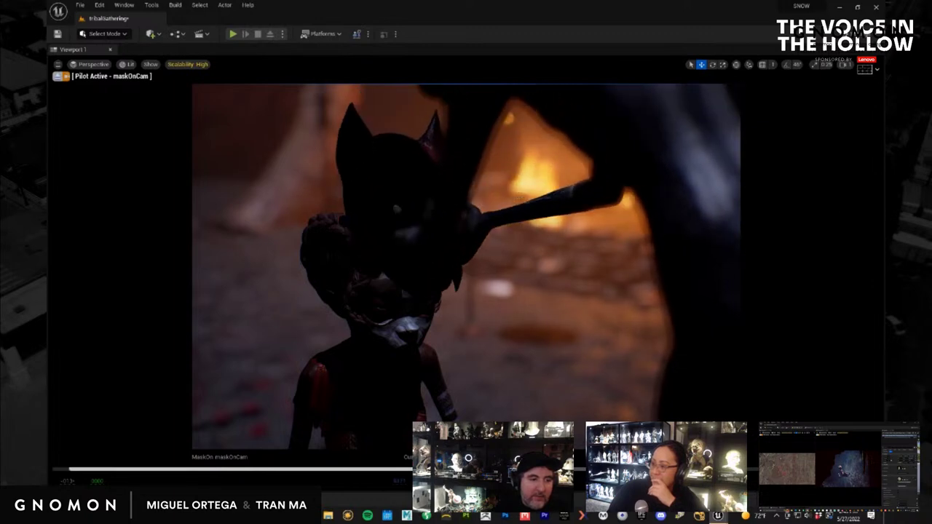
# Split the viewport into two side-by-side panes and turn off cinematic control in the unlit pane.
pyautogui.click(57, 65)
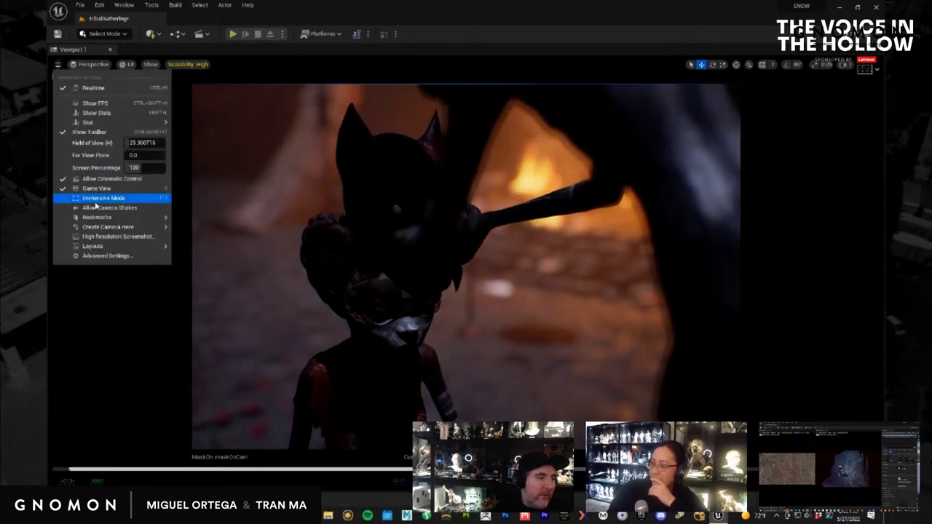
pyautogui.moveTo(115, 246)
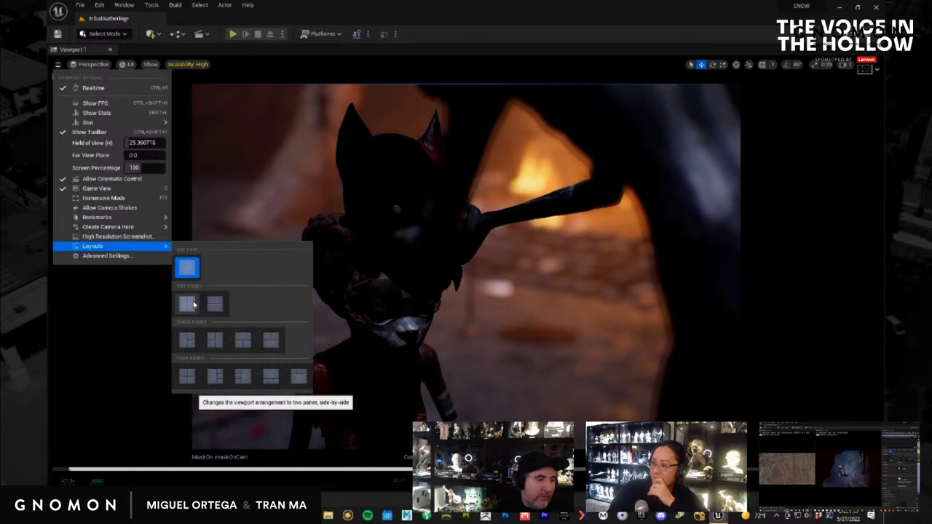
pyautogui.click(186, 304)
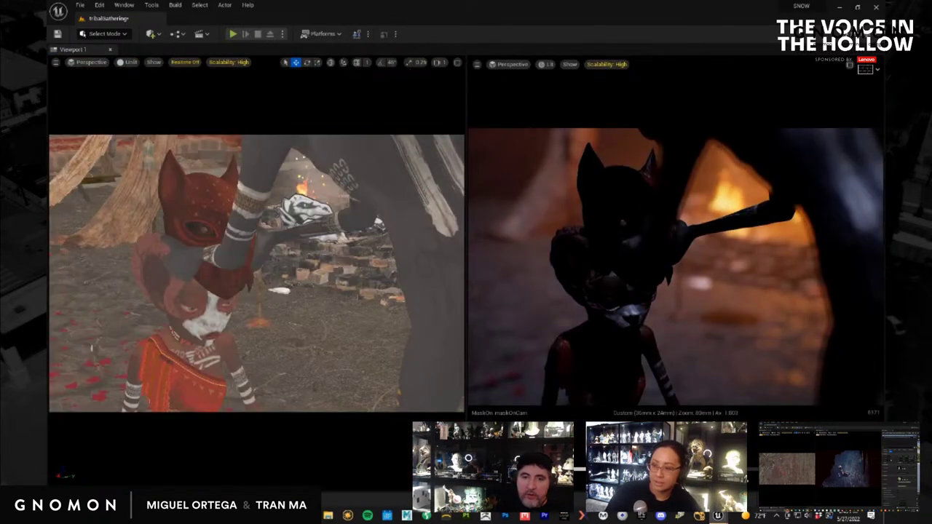
pyautogui.click(58, 63)
pyautogui.click(106, 180)
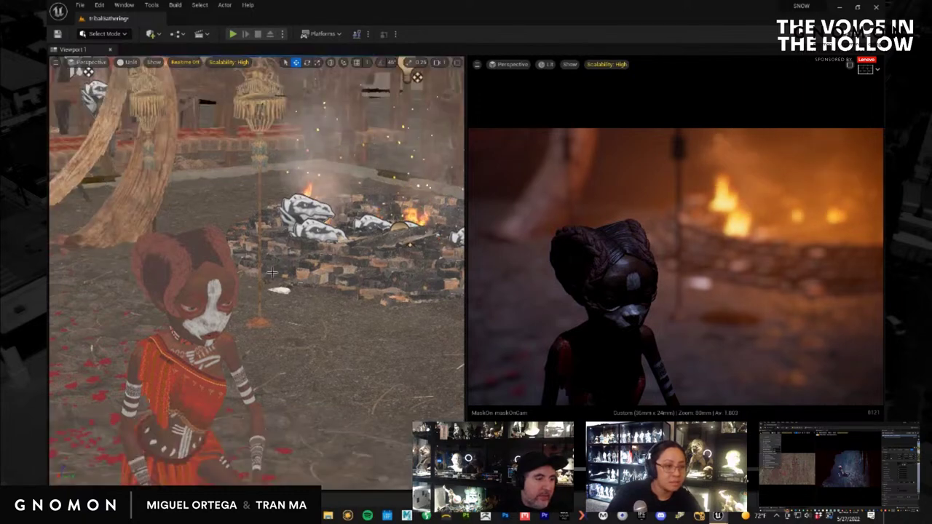
# Select the large fire effect floating above the courtyard and move it down into the stone fire pit behind the girl.
pyautogui.scroll(-3, 336, 342)
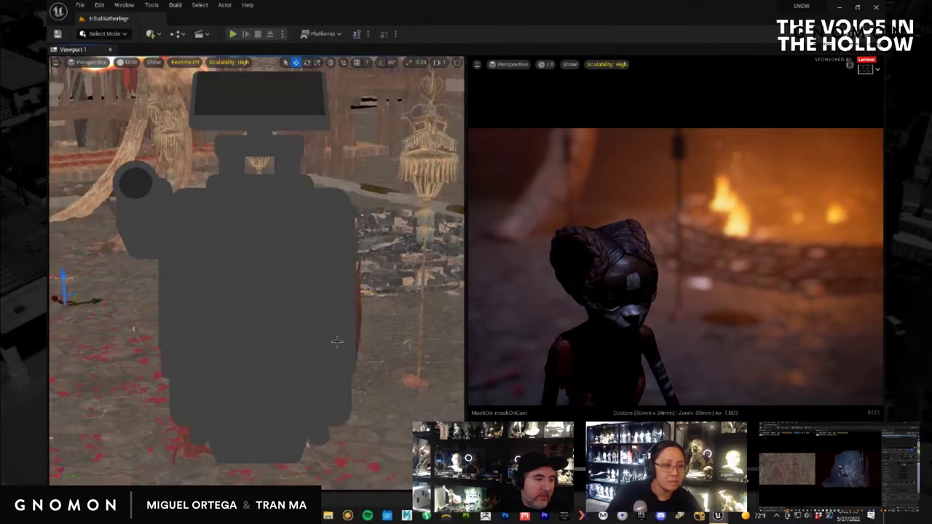
pyautogui.moveTo(257, 333); pyautogui.dragTo(279, 353, button='middle')
pyautogui.keyDown('alt'); pyautogui.moveTo(278, 353); pyautogui.dragTo(281, 353); pyautogui.keyUp('alt')
pyautogui.moveTo(267, 295); pyautogui.dragTo(295, 333, button='middle')
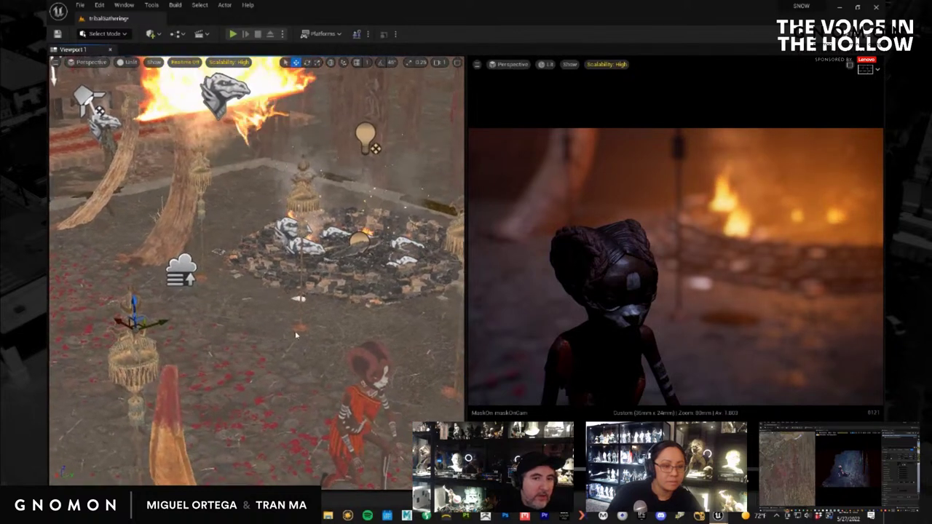
pyautogui.click(267, 91)
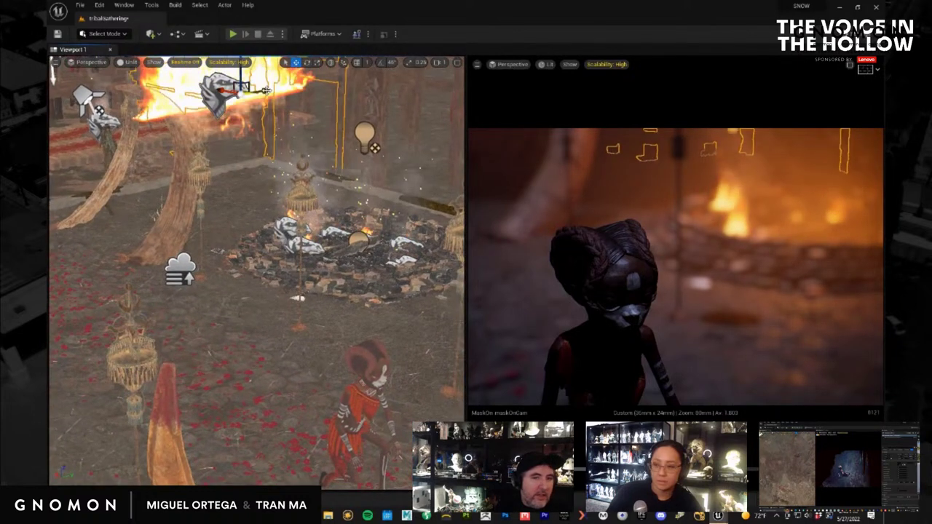
pyautogui.click(157, 107)
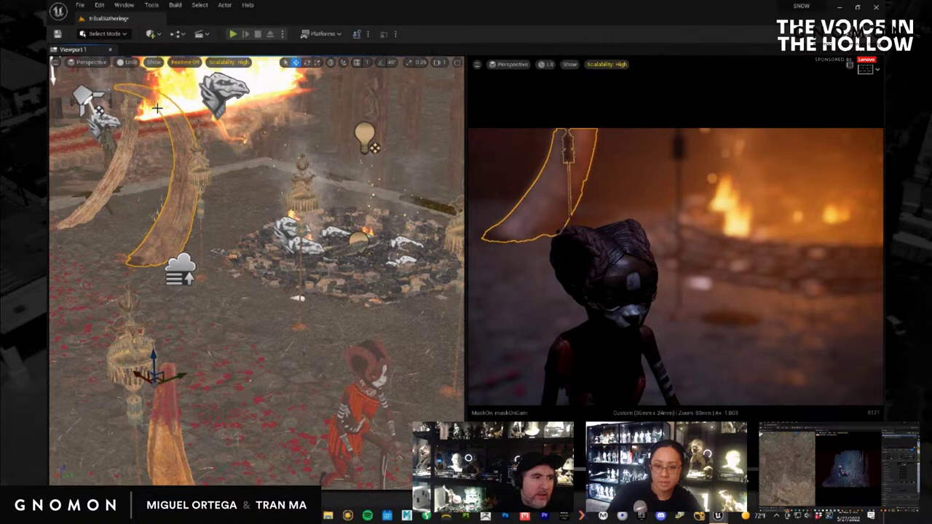
pyautogui.click(265, 81)
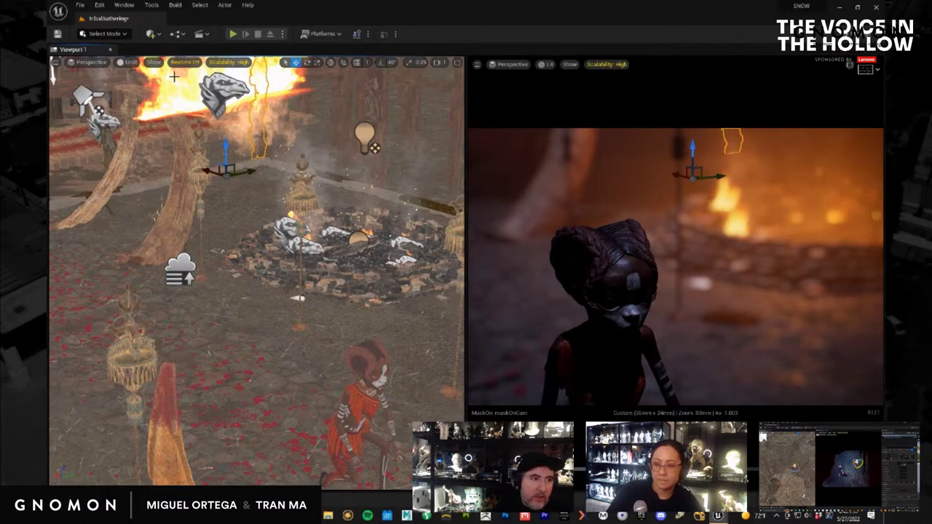
pyautogui.click(217, 96)
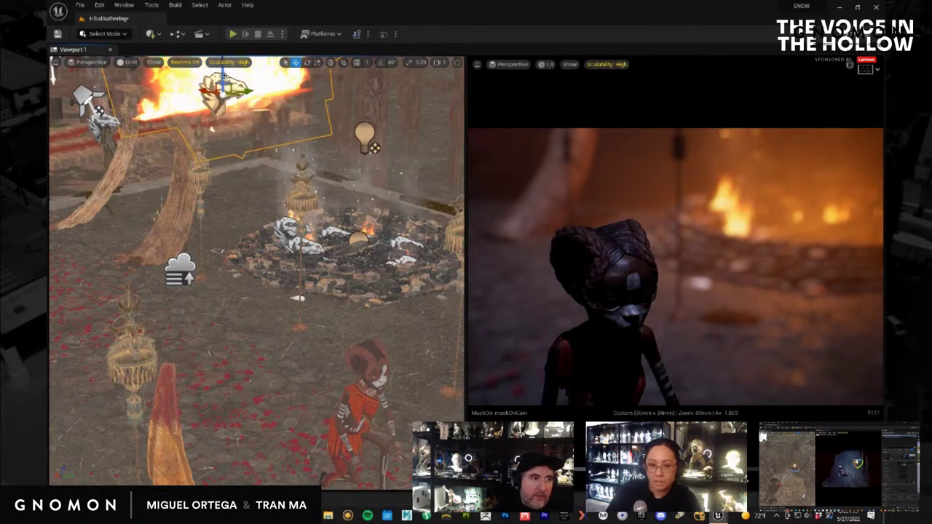
pyautogui.moveTo(217, 96); pyautogui.dragTo(372, 247)
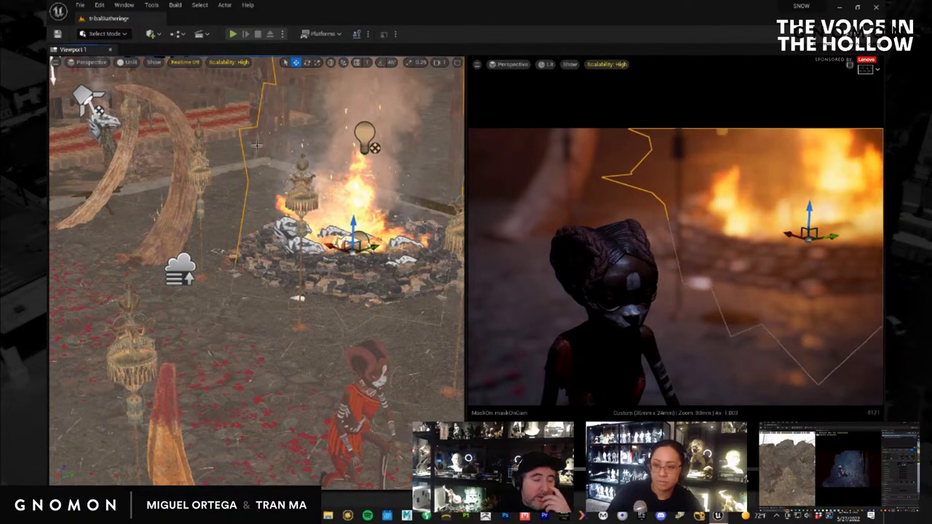
# Save all changes to the tribalGathering level.
pyautogui.click(151, 35)
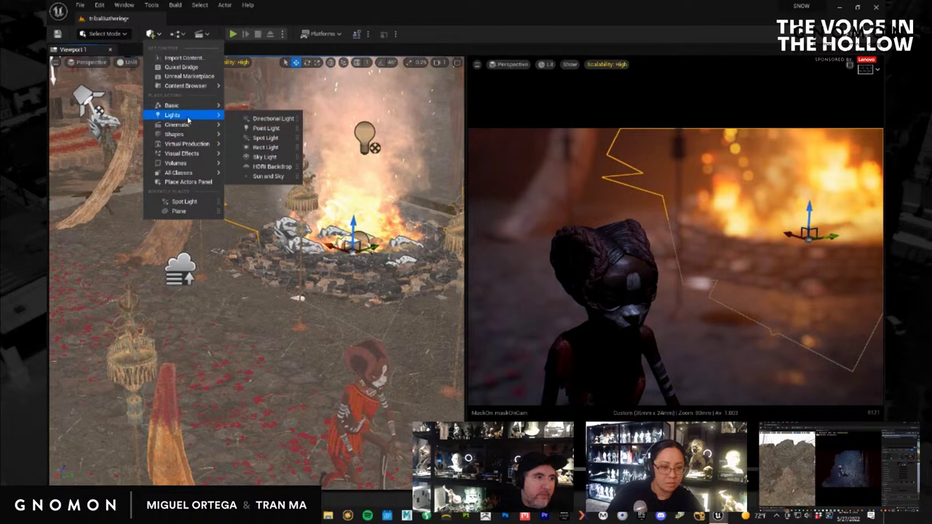
pyautogui.click(80, 5)
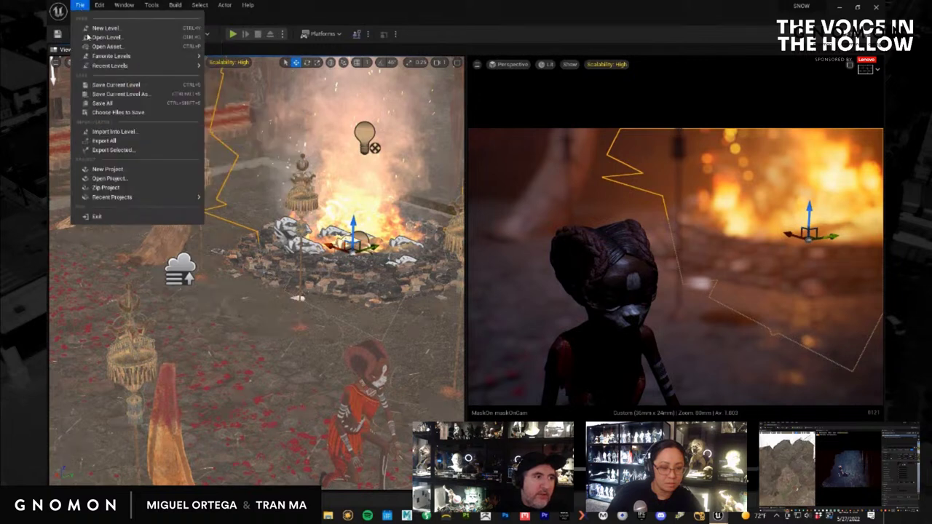
pyautogui.click(113, 100)
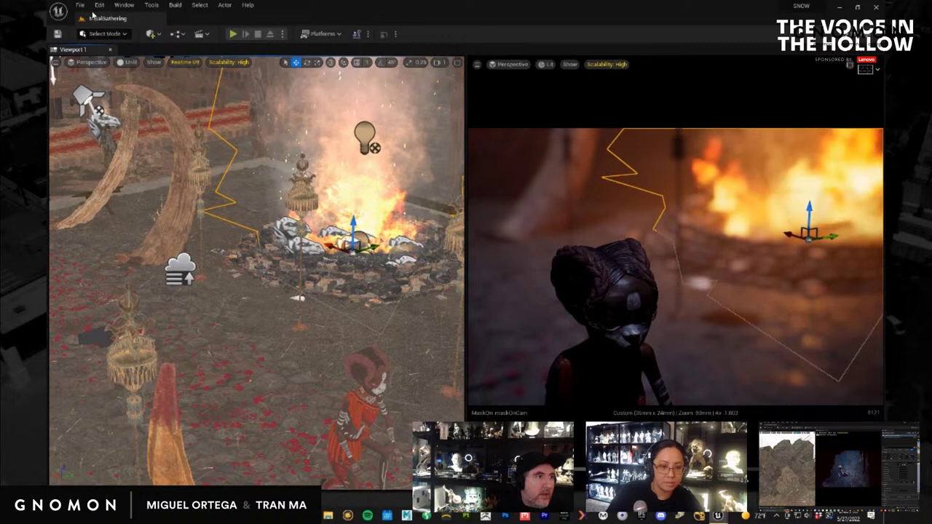
# Add a spot light, place it above the girl, turn it around its vertical axis and raise it.
pyautogui.click(154, 35)
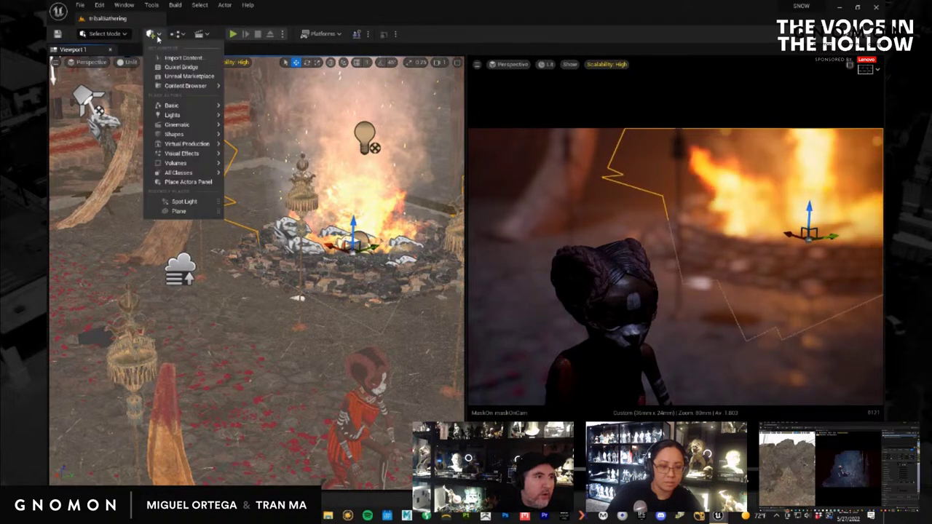
pyautogui.moveTo(187, 117)
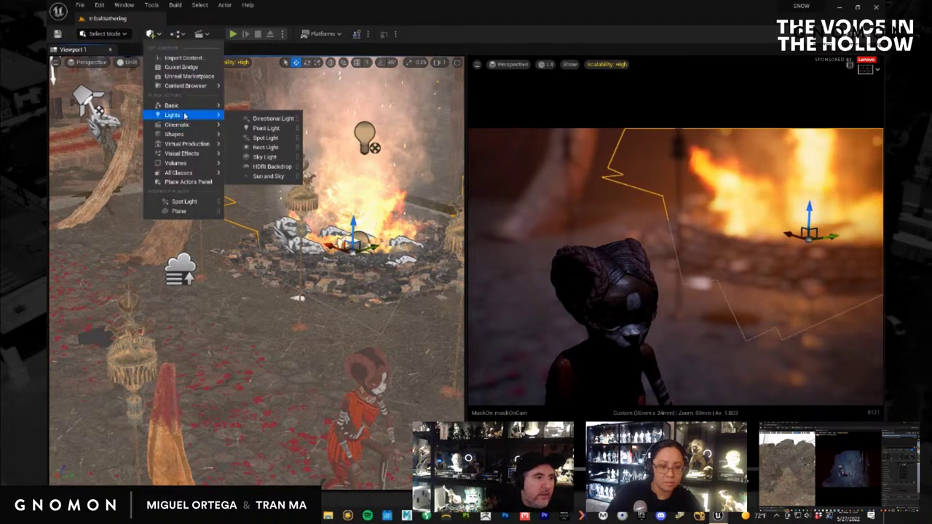
pyautogui.click(263, 138)
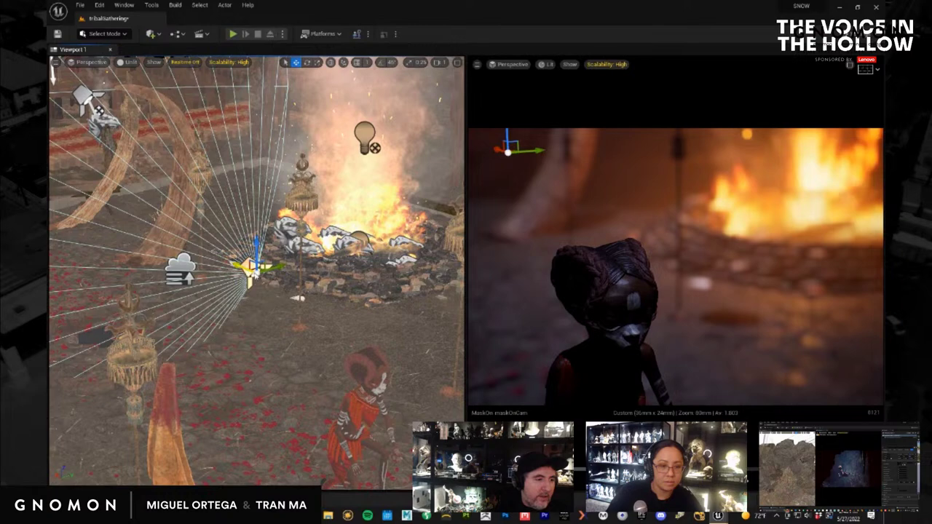
pyautogui.moveTo(254, 274); pyautogui.dragTo(749, 318)
pyautogui.press('e')
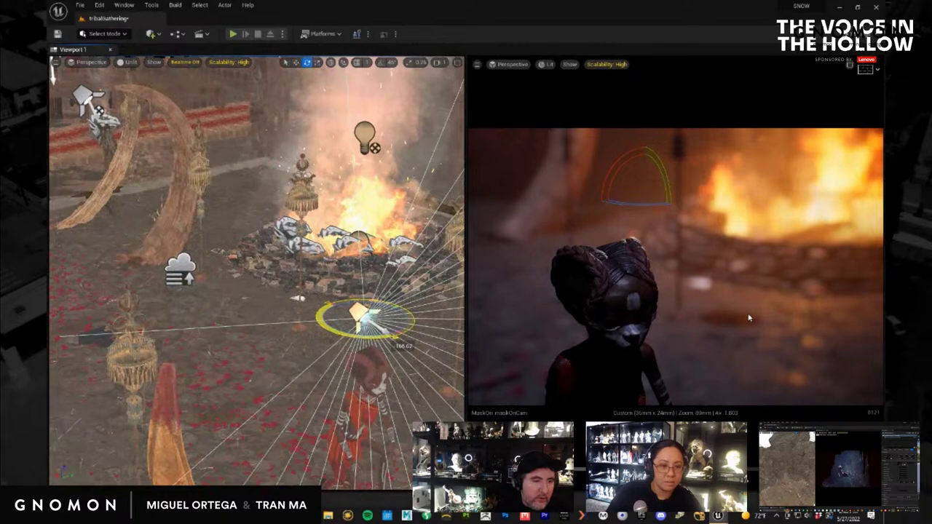
pyautogui.moveTo(408, 342); pyautogui.dragTo(404, 341)
pyautogui.press('w')
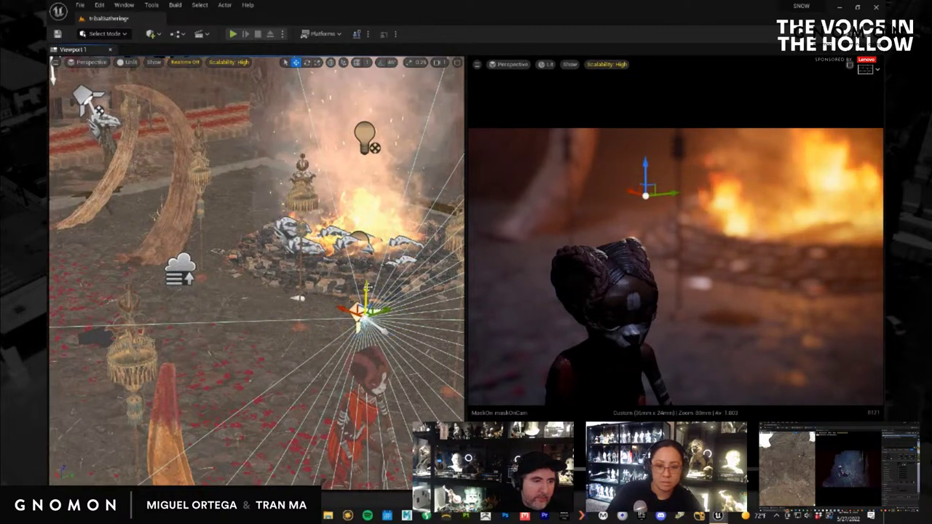
pyautogui.moveTo(369, 267); pyautogui.dragTo(369, 232)
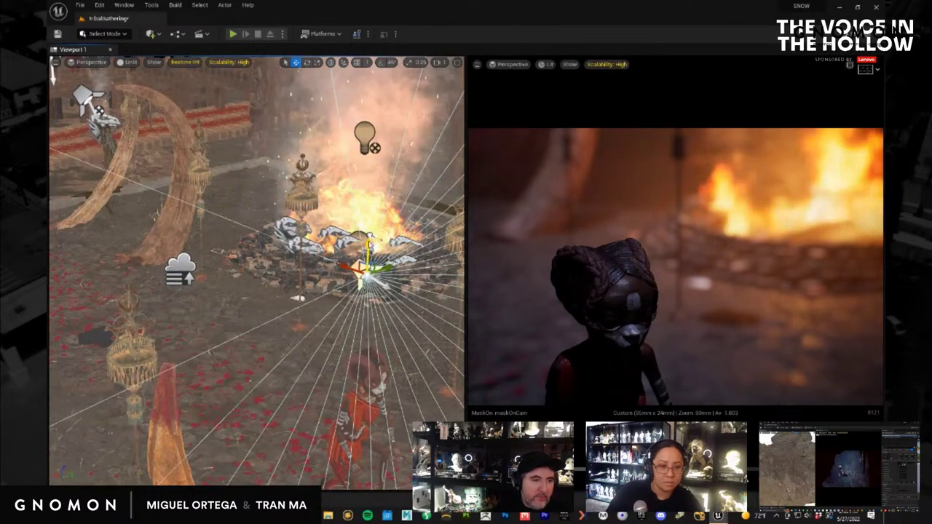
# Switch the transform gizmo to local space, pull the spot light back from the girl along its beam and lower it slightly.
pyautogui.moveTo(292, 353)
pyautogui.keyDown('alt'); pyautogui.mouseDown()
pyautogui.moveTo(295, 376)
pyautogui.moveTo(289, 370)
pyautogui.mouseUp(); pyautogui.keyUp('alt')
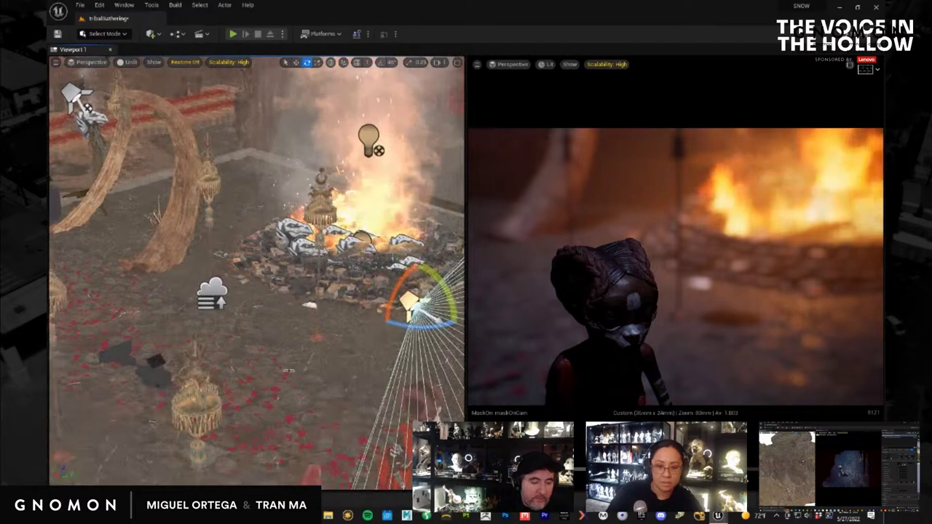
pyautogui.press('f')
pyautogui.keyDown('alt'); pyautogui.moveTo(233, 348); pyautogui.dragTo(408, 342); pyautogui.keyUp('alt')
pyautogui.press('w')
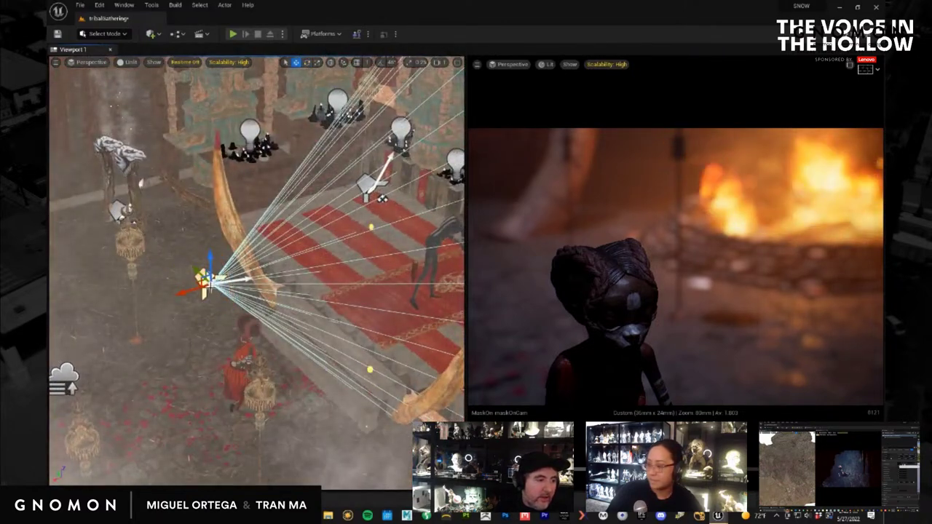
pyautogui.click(328, 63)
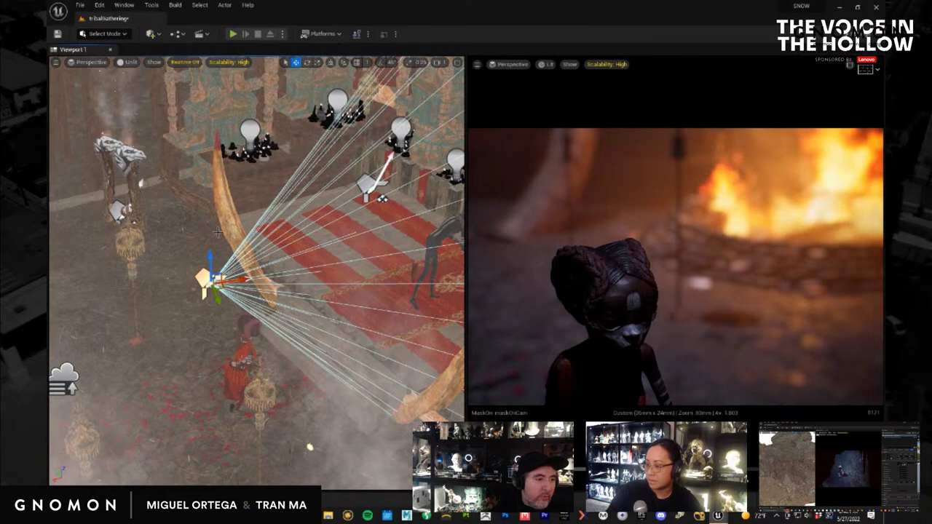
pyautogui.moveTo(242, 280); pyautogui.dragTo(114, 283)
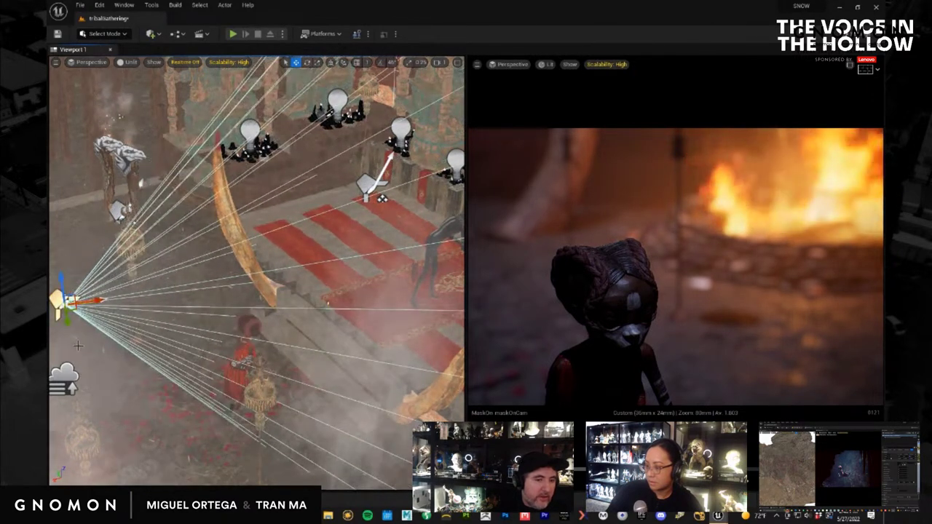
pyautogui.moveTo(75, 348); pyautogui.dragTo(47, 351, button='middle')
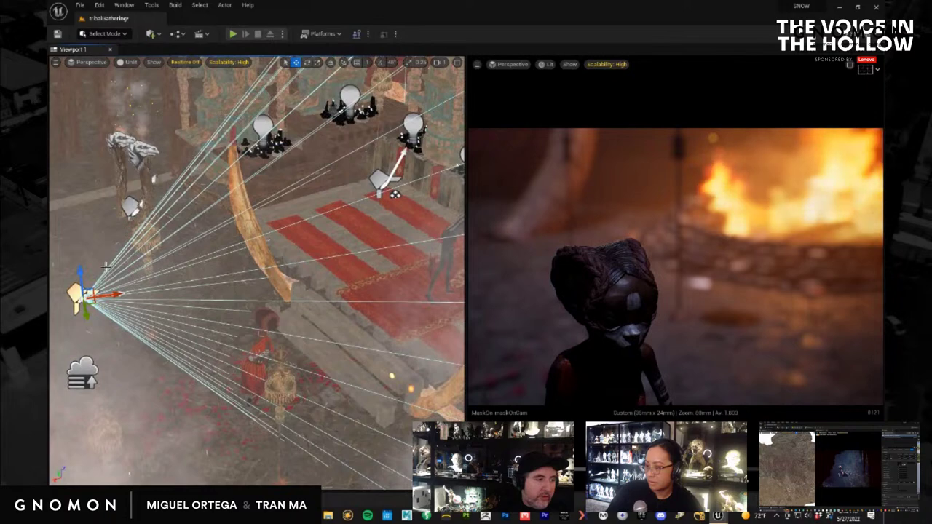
pyautogui.moveTo(81, 270)
pyautogui.mouseDown()
pyautogui.moveTo(85, 300)
pyautogui.moveTo(94, 291)
pyautogui.moveTo(85, 268)
pyautogui.moveTo(64, 278)
pyautogui.mouseUp()
# Rotate the spot light about its vertical axis to re-aim it around the girl.
pyautogui.press('e')
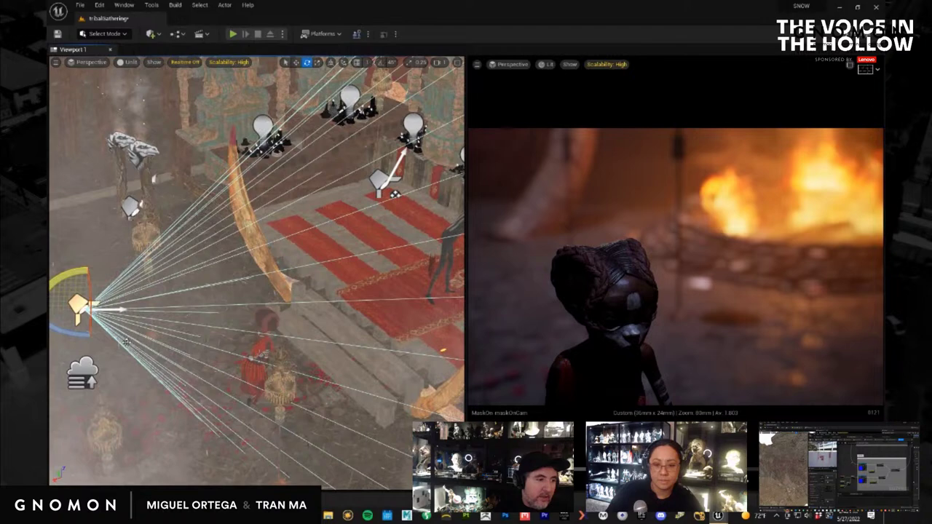
pyautogui.press('w')
pyautogui.keyDown('alt'); pyautogui.moveTo(111, 400); pyautogui.dragTo(253, 393); pyautogui.keyUp('alt')
pyautogui.press('e')
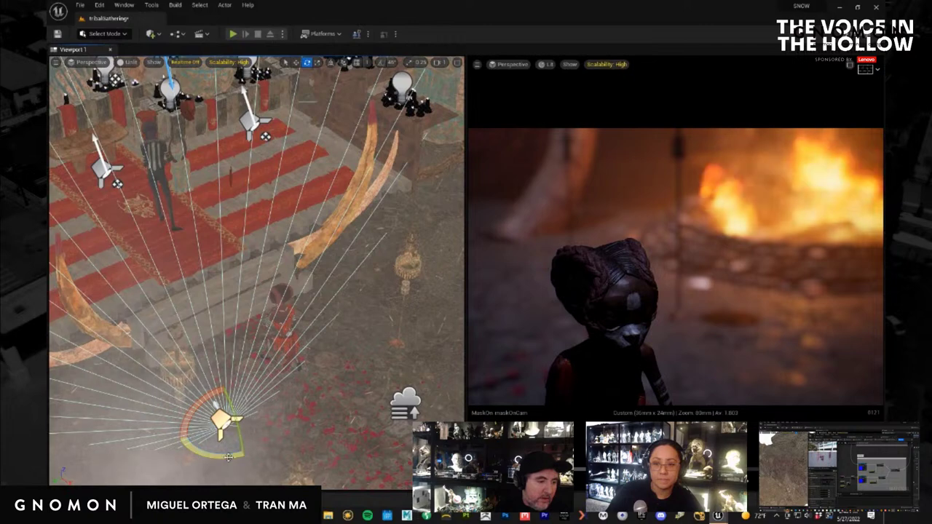
pyautogui.moveTo(227, 459); pyautogui.dragTo(109, 457)
pyautogui.press('w')
# Lower the spot light, slide it sideways across the girl's front and turn its beam towards her.
pyautogui.keyDown('alt'); pyautogui.moveTo(307, 407); pyautogui.dragTo(211, 356); pyautogui.keyUp('alt')
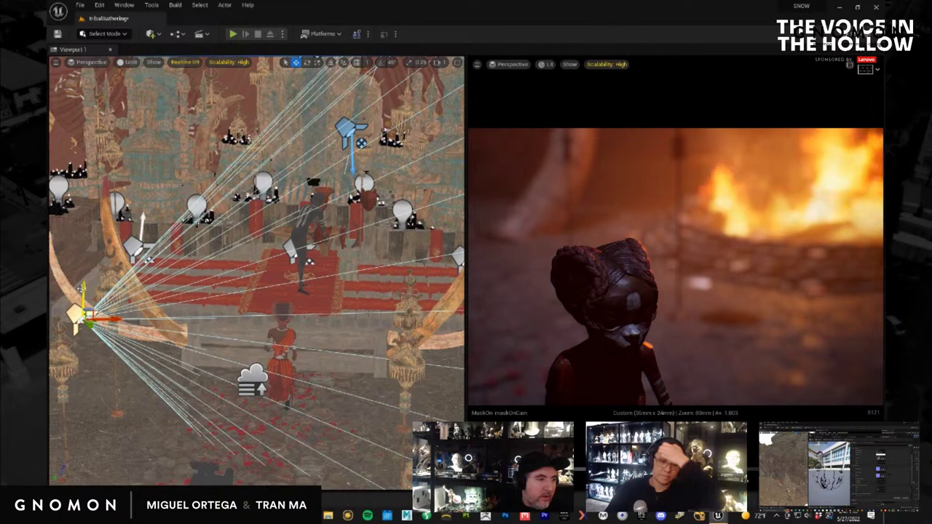
pyautogui.moveTo(85, 286); pyautogui.dragTo(94, 337)
pyautogui.keyDown('alt'); pyautogui.moveTo(160, 403); pyautogui.dragTo(198, 373); pyautogui.keyUp('alt')
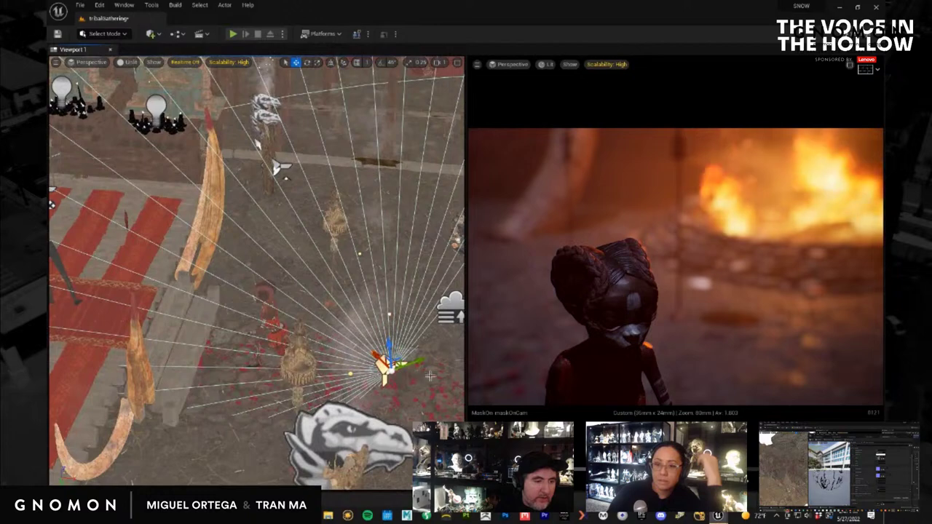
pyautogui.moveTo(419, 361); pyautogui.dragTo(300, 392)
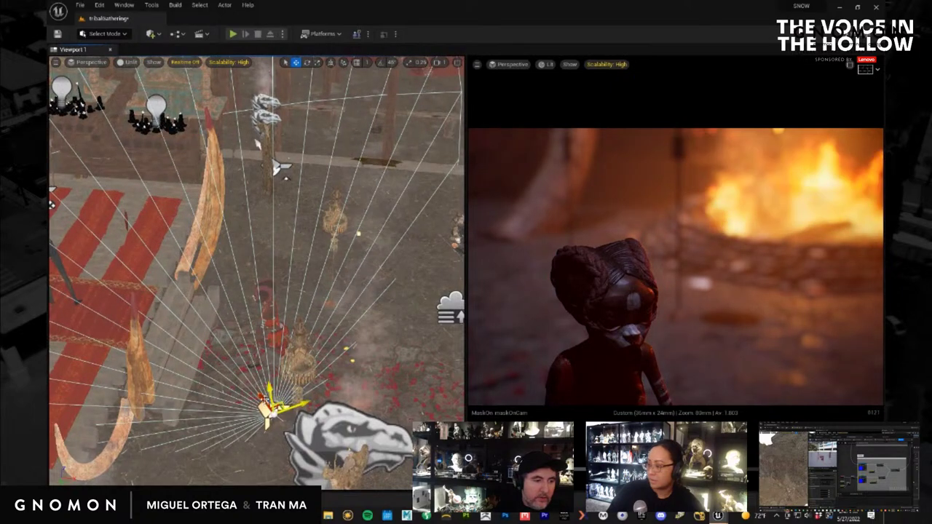
pyautogui.moveTo(271, 389); pyautogui.dragTo(204, 396)
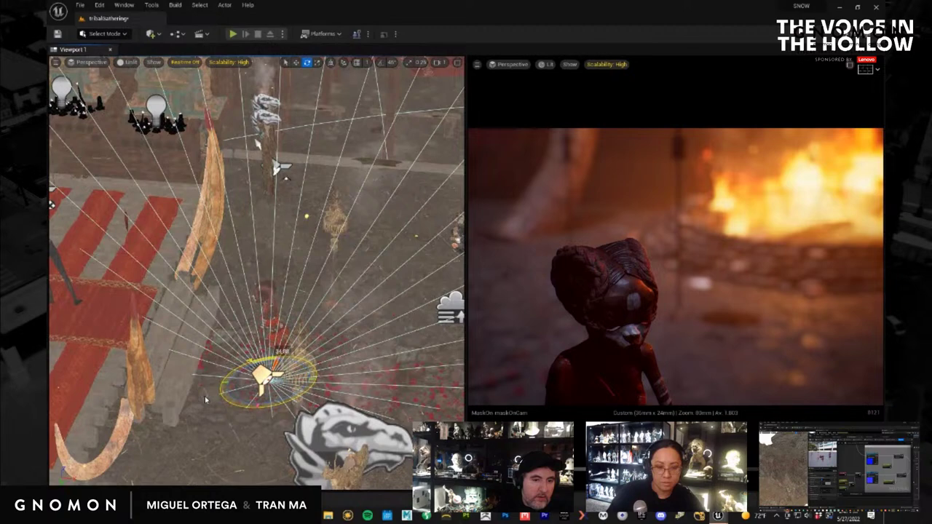
# Nudge the spot light sideways and raise it to refine the glow on the girl in the maskOnCam view.
pyautogui.press('w')
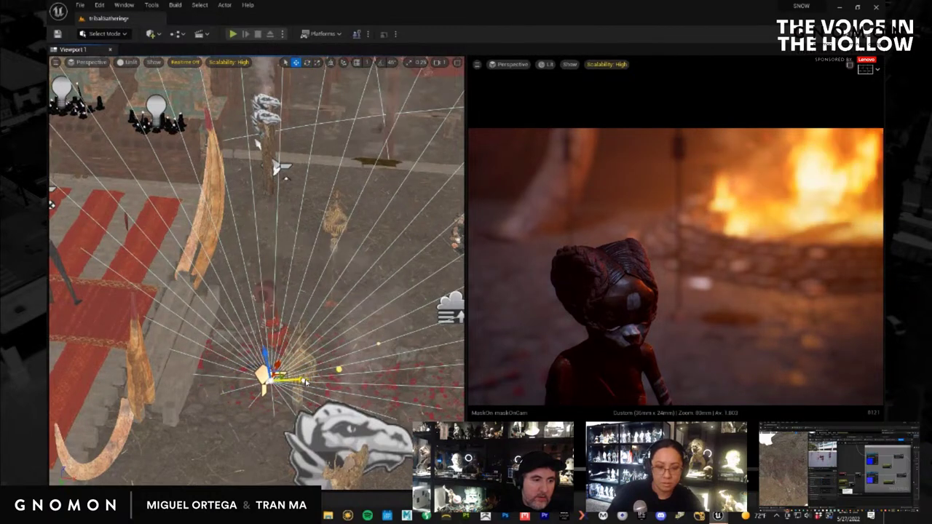
pyautogui.moveTo(306, 382); pyautogui.dragTo(292, 380)
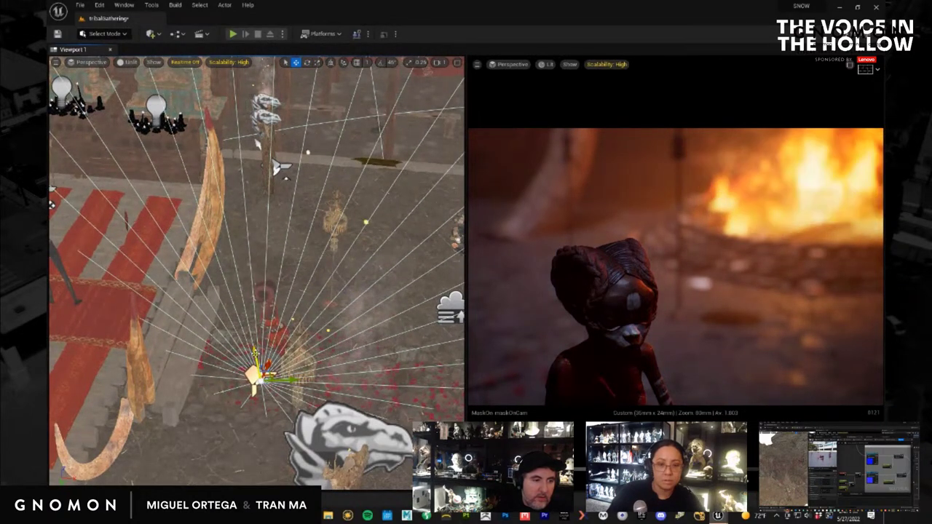
pyautogui.moveTo(256, 352); pyautogui.dragTo(260, 301)
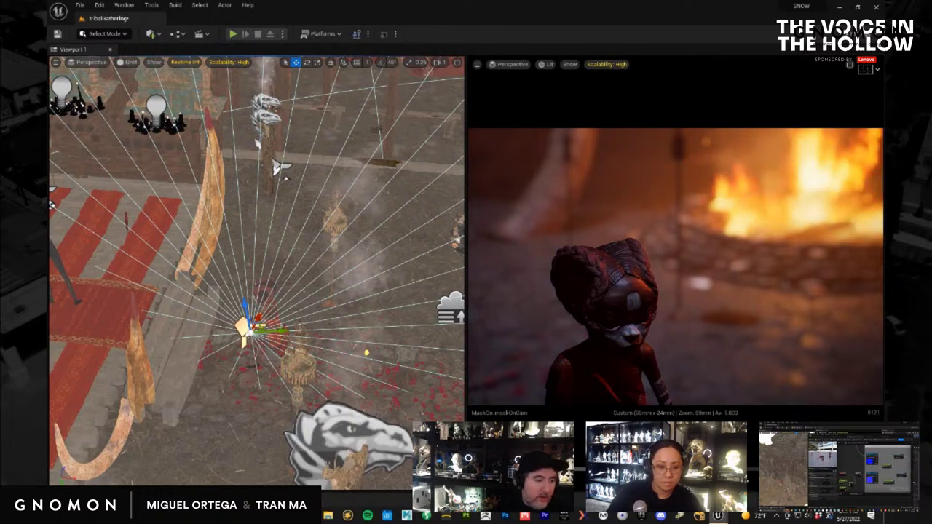
# Bring up the spot light's light function settings and find the light_functions asset folder by filtering folders for "func".
pyautogui.moveTo(930, 138); pyautogui.dragTo(640, 45)
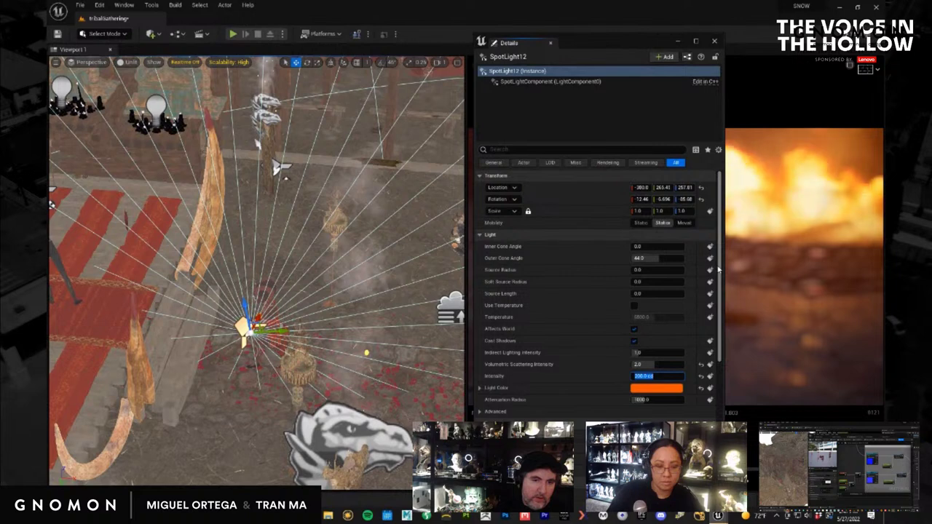
pyautogui.scroll(-10, 718, 269)
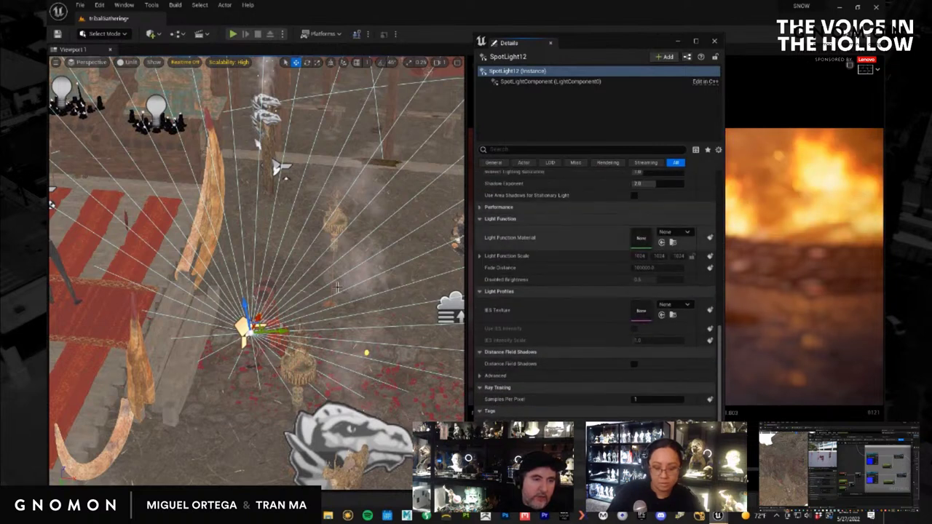
pyautogui.hotkey('ctrl', 'space')
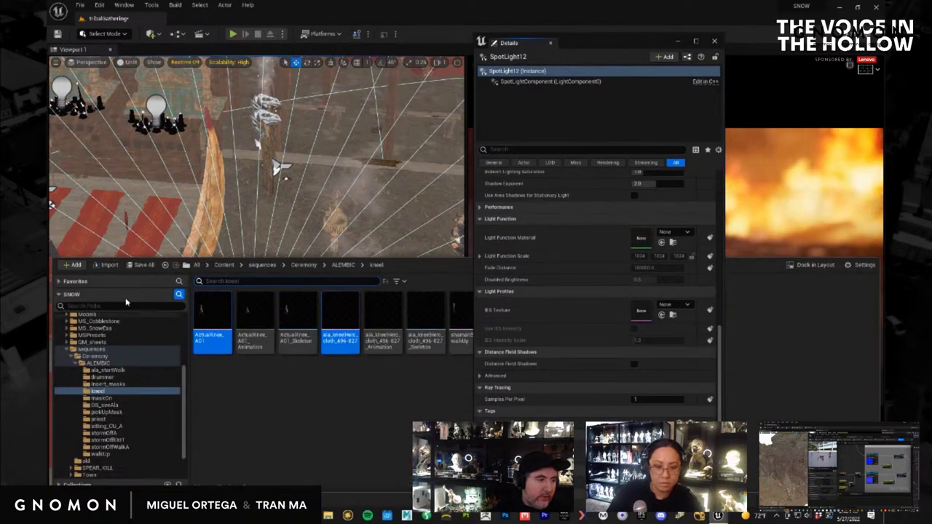
pyautogui.click(126, 305)
pyautogui.write('tun')
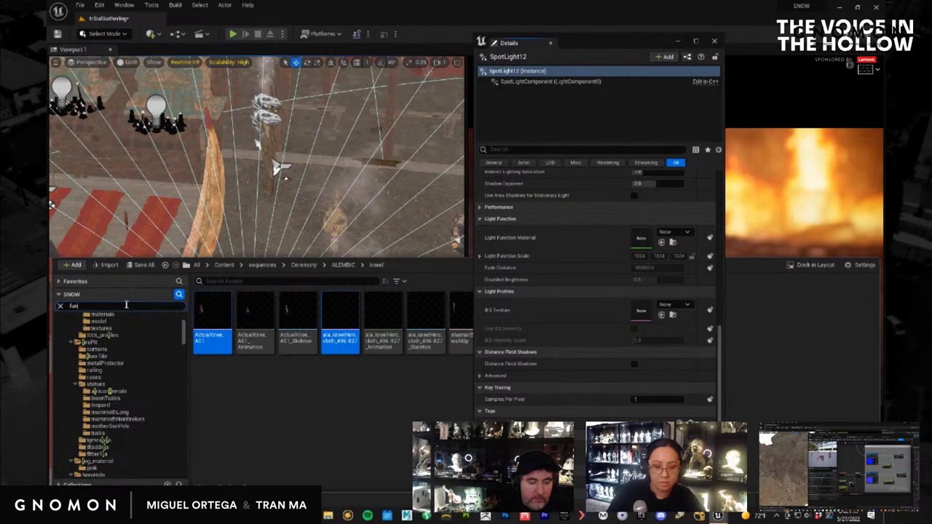
pyautogui.write('c')
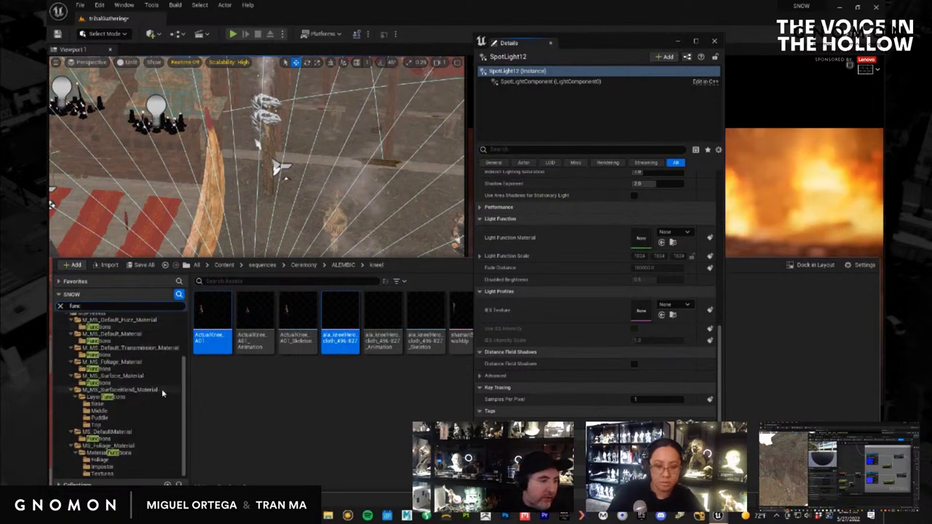
pyautogui.moveTo(183, 388); pyautogui.dragTo(182, 339)
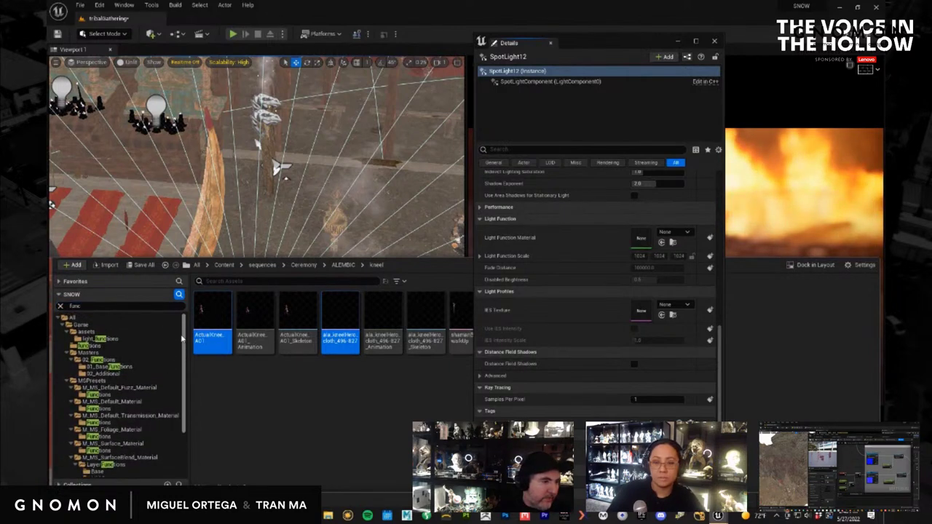
pyautogui.click(101, 338)
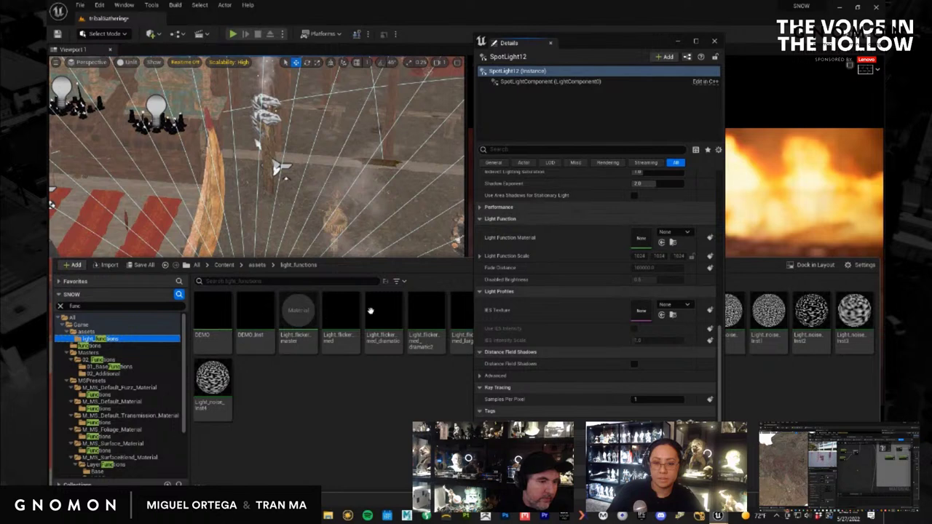
# Assign Light_flicker_med_dramatic2 as the spot light's light function material, then put the details and asset browser away.
pyautogui.moveTo(590, 41); pyautogui.dragTo(652, 36)
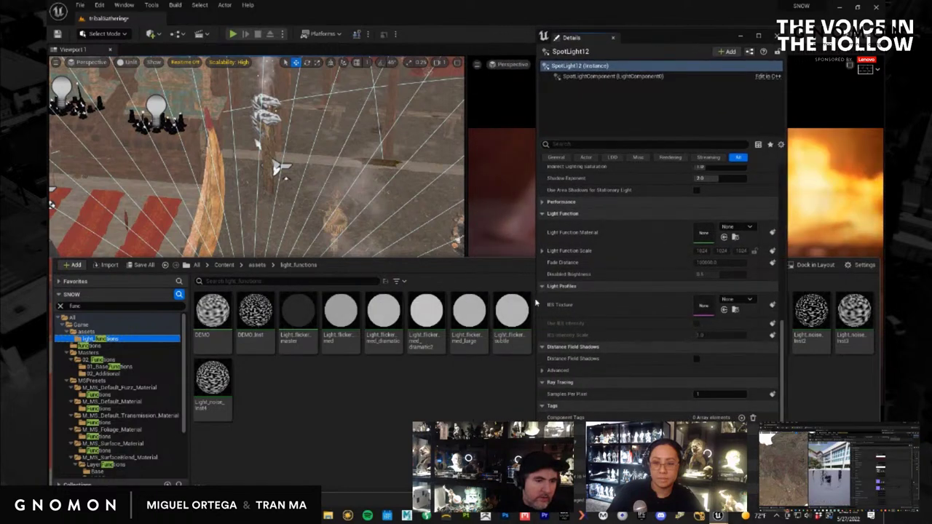
pyautogui.moveTo(425, 314); pyautogui.dragTo(717, 236)
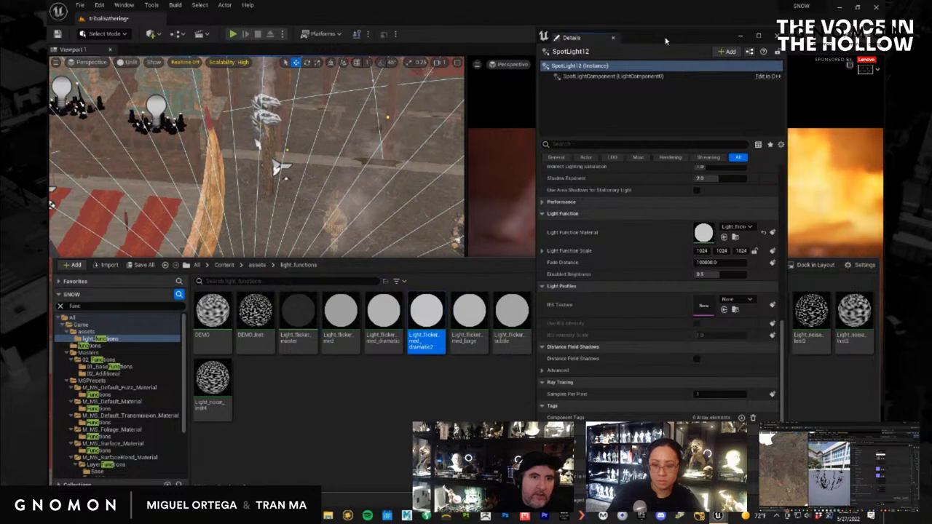
pyautogui.click(775, 36)
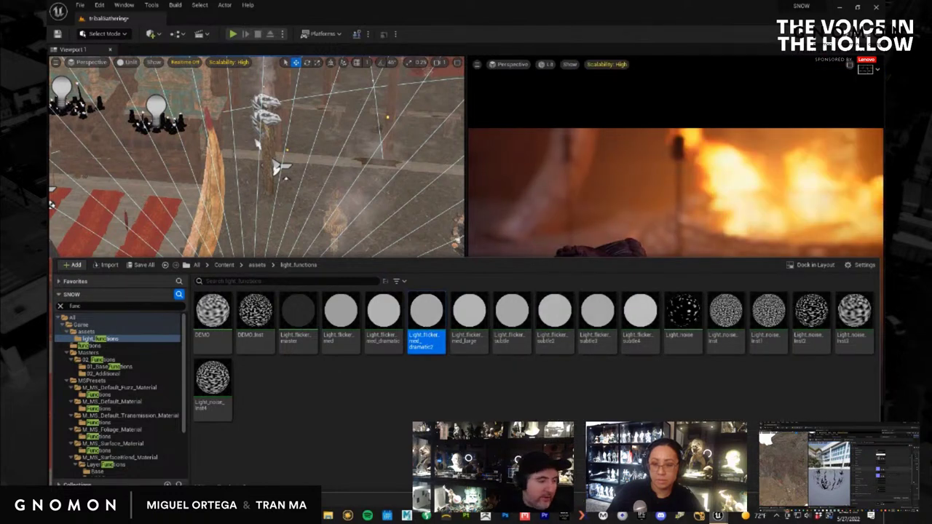
pyautogui.click(82, 499)
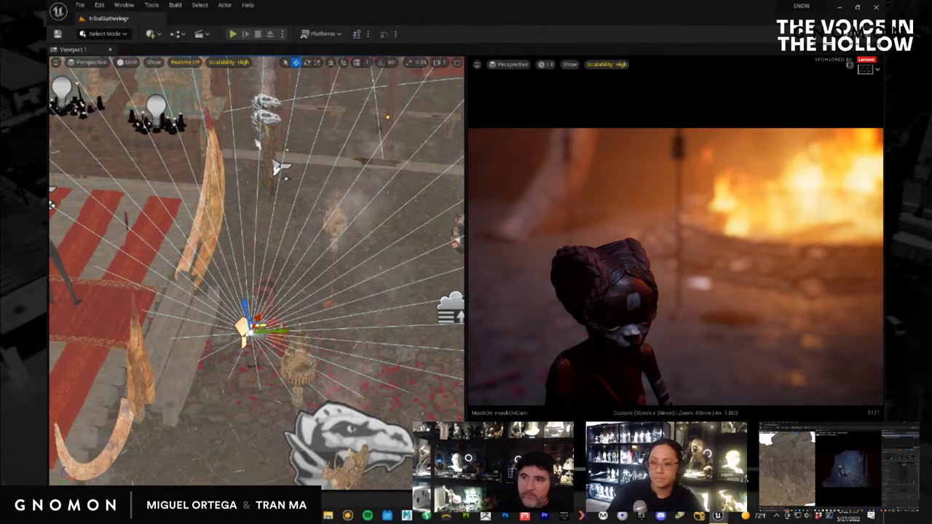
pyautogui.hotkey('ctrl', 'r')
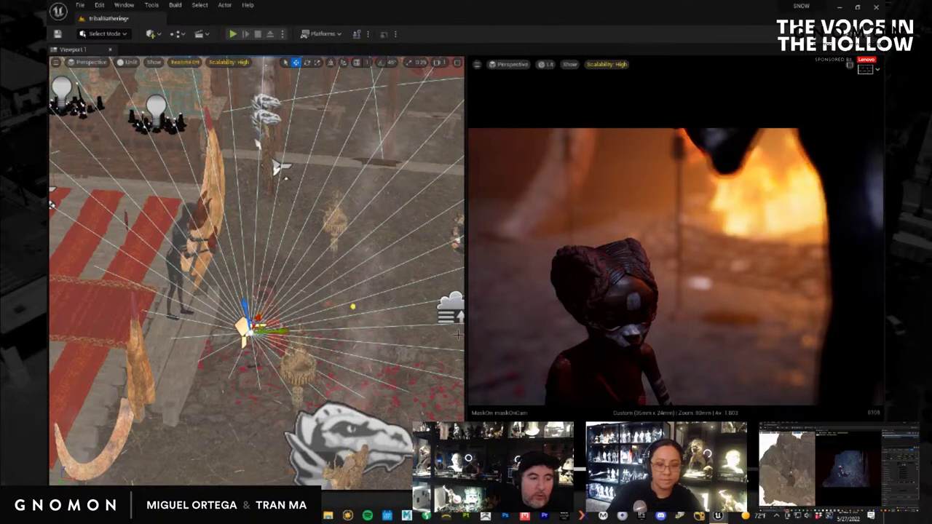
# Convert SpotLight12 to a spawnable in the MaskOn sequence.
pyautogui.keyDown('alt'); pyautogui.moveTo(288, 410); pyautogui.dragTo(167, 411); pyautogui.keyUp('alt')
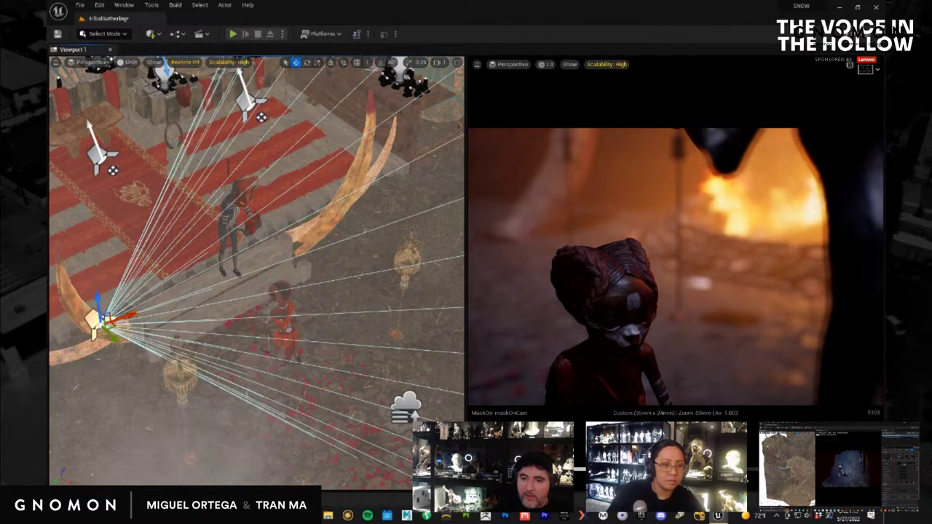
pyautogui.hotkey('ctrl', 'r')
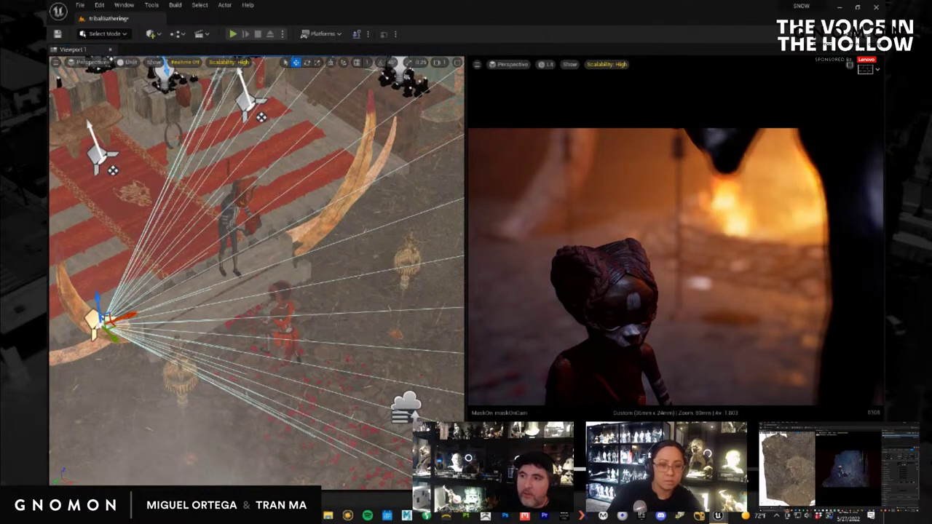
pyautogui.hotkey('alt', 'Tab')
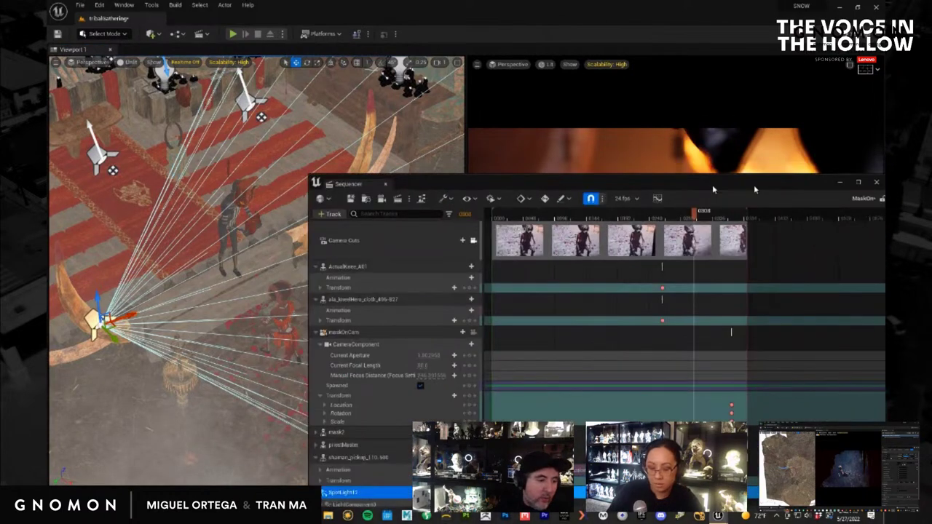
pyautogui.moveTo(753, 184); pyautogui.dragTo(720, 110)
pyautogui.rightClick(329, 419)
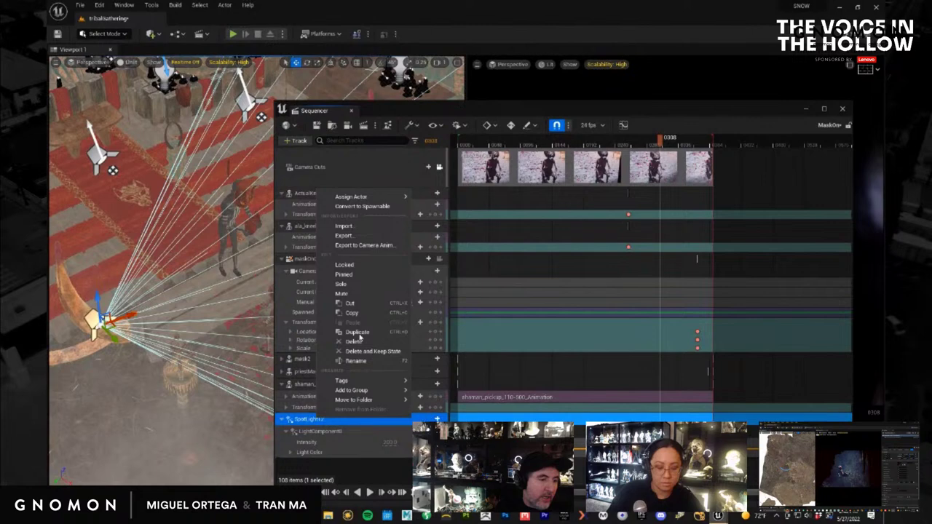
pyautogui.click(366, 206)
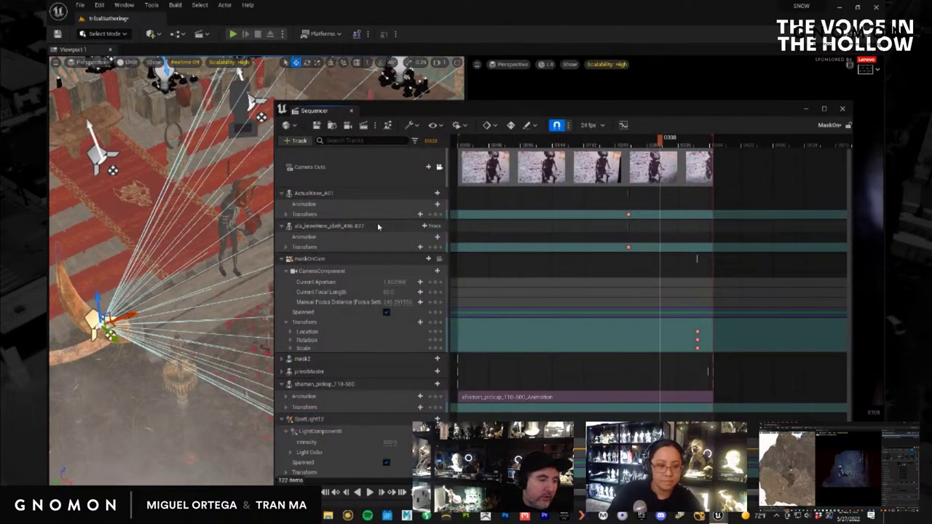
# Collapse the expanded actor tracks in the MaskOn sequence and move the Sequencer out of the viewports.
pyautogui.click(283, 419)
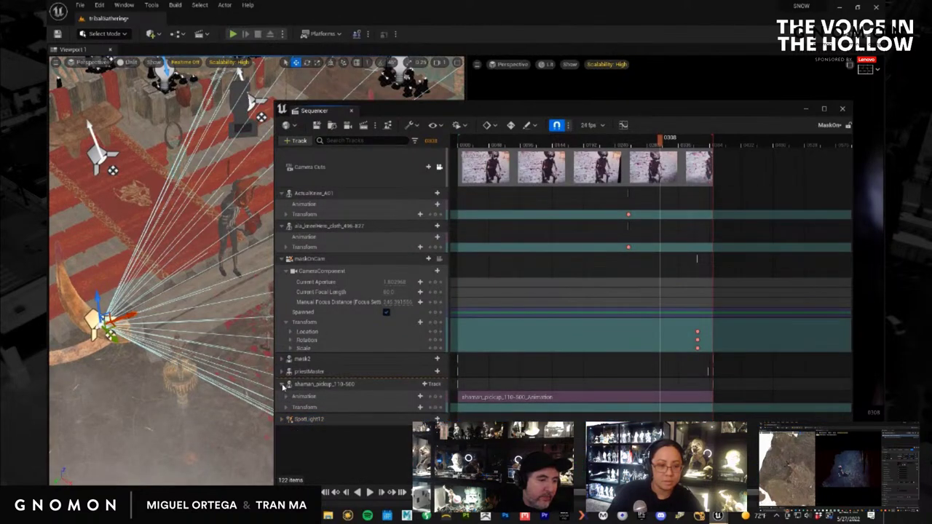
pyautogui.click(282, 384)
pyautogui.click(284, 259)
pyautogui.click(281, 225)
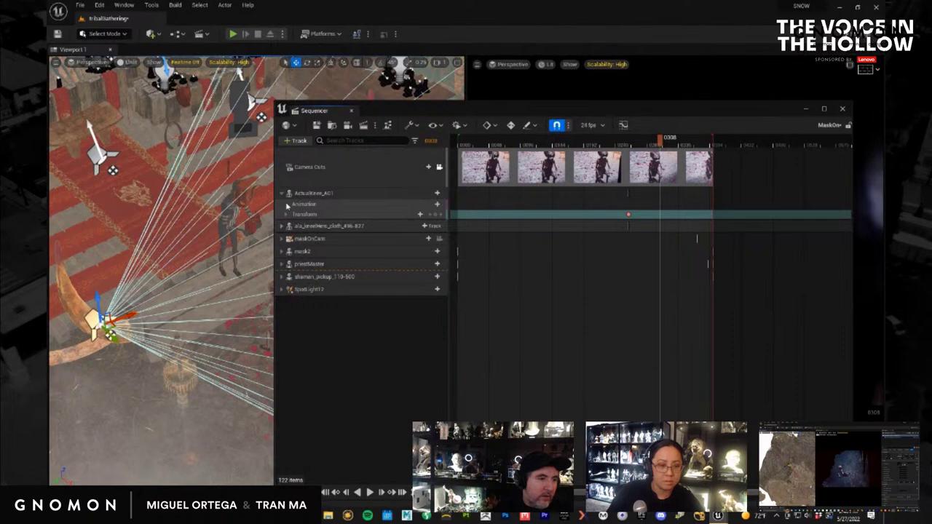
pyautogui.click(283, 194)
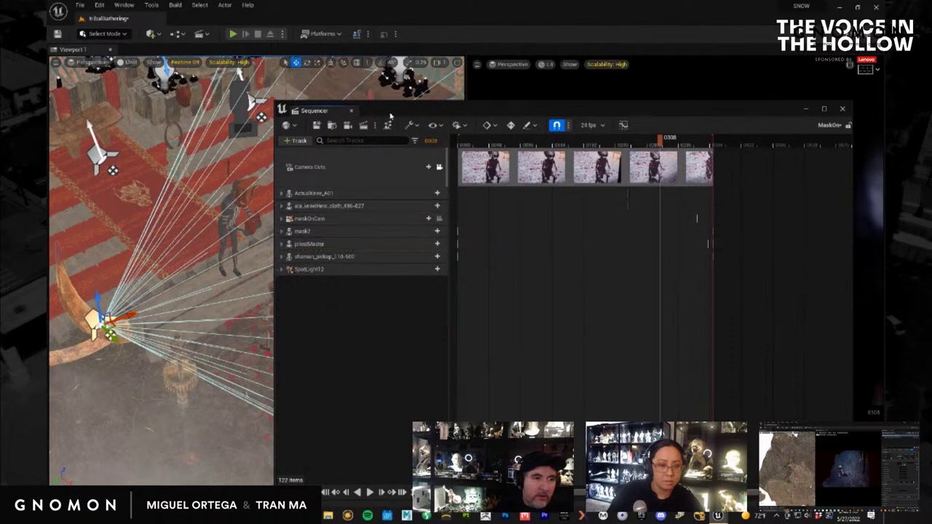
pyautogui.moveTo(390, 116); pyautogui.dragTo(931, 124)
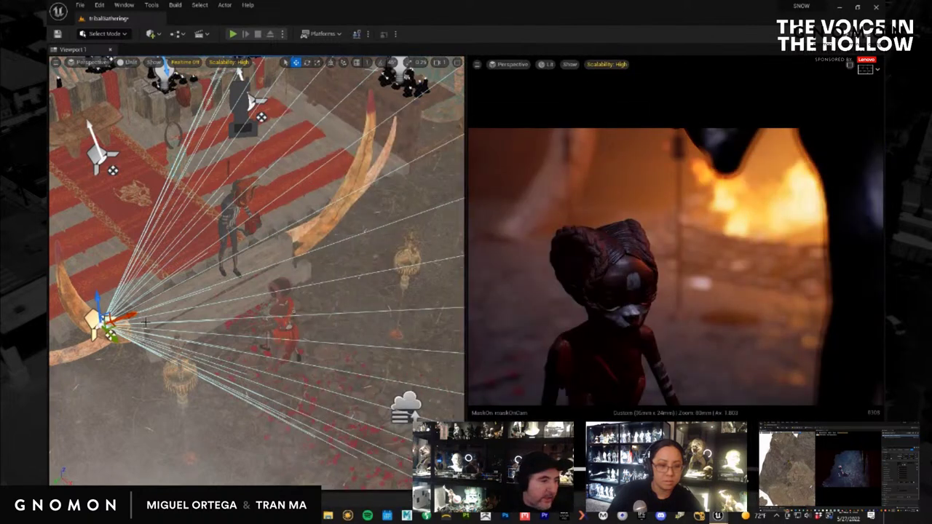
# Duplicate the spot light and move the copy past the girl to her opposite side.
pyautogui.moveTo(142, 314); pyautogui.dragTo(109, 321)
pyautogui.press('e')
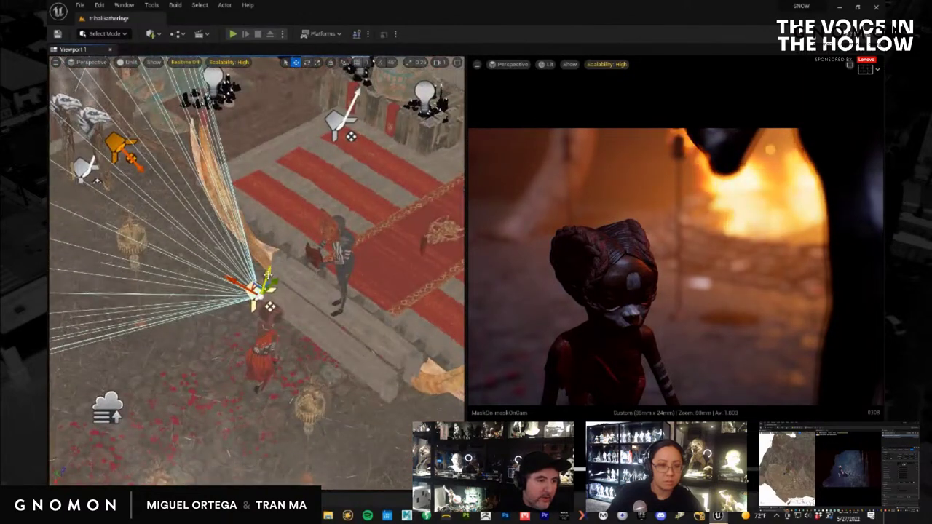
pyautogui.moveTo(260, 321); pyautogui.dragTo(340, 365)
pyautogui.scroll(-6, 339, 366)
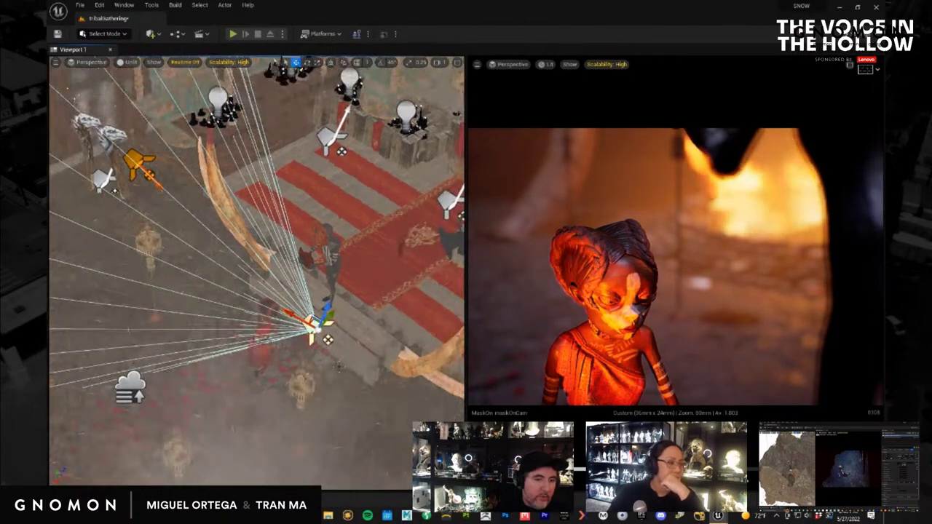
# Move the spot light copy out towards the fires, turn it about its vertical axis to face the girl and pull it back.
pyautogui.keyDown('alt'); pyautogui.moveTo(288, 419); pyautogui.dragTo(204, 455); pyautogui.keyUp('alt')
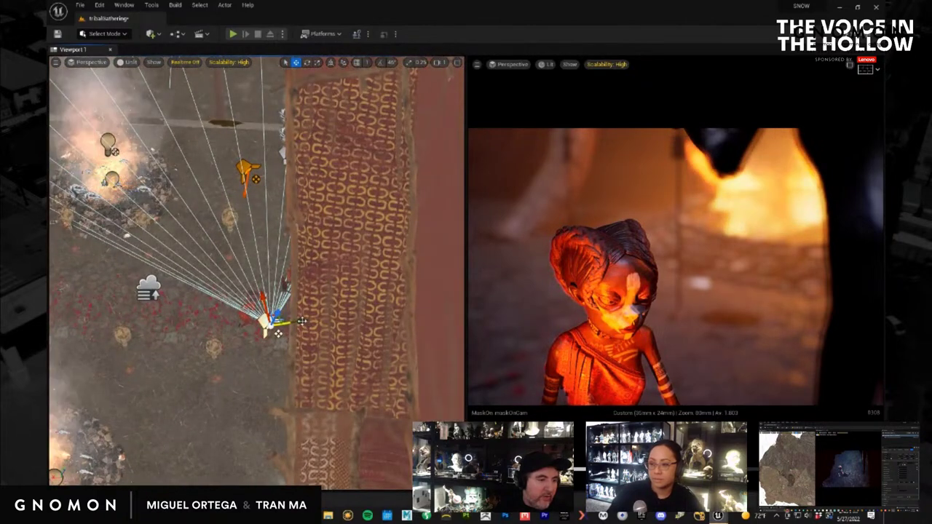
pyautogui.moveTo(301, 323); pyautogui.dragTo(184, 349)
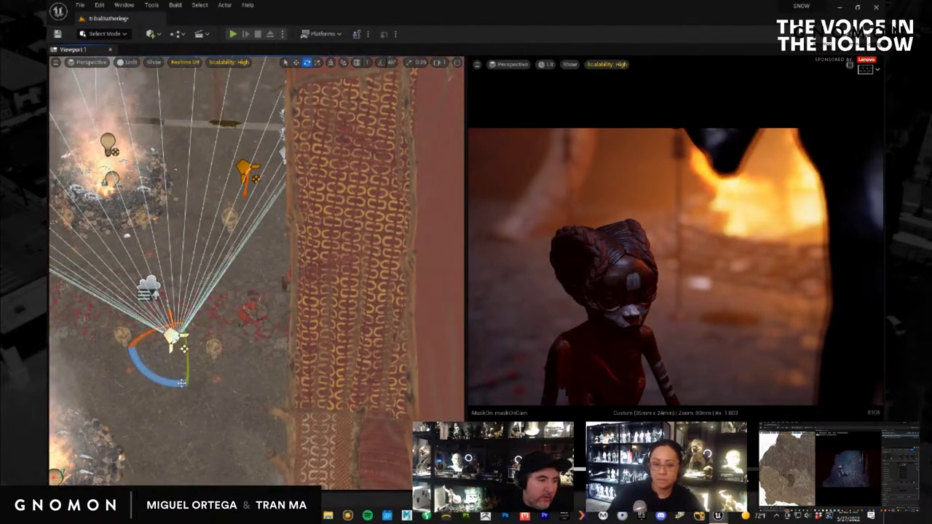
pyautogui.moveTo(166, 384); pyautogui.dragTo(47, 354)
pyautogui.press('w')
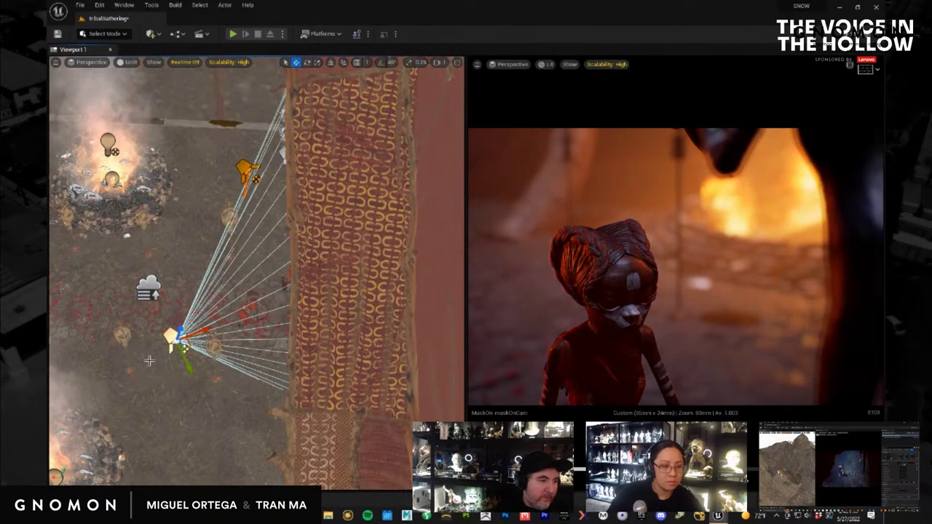
pyautogui.moveTo(222, 324); pyautogui.dragTo(131, 356)
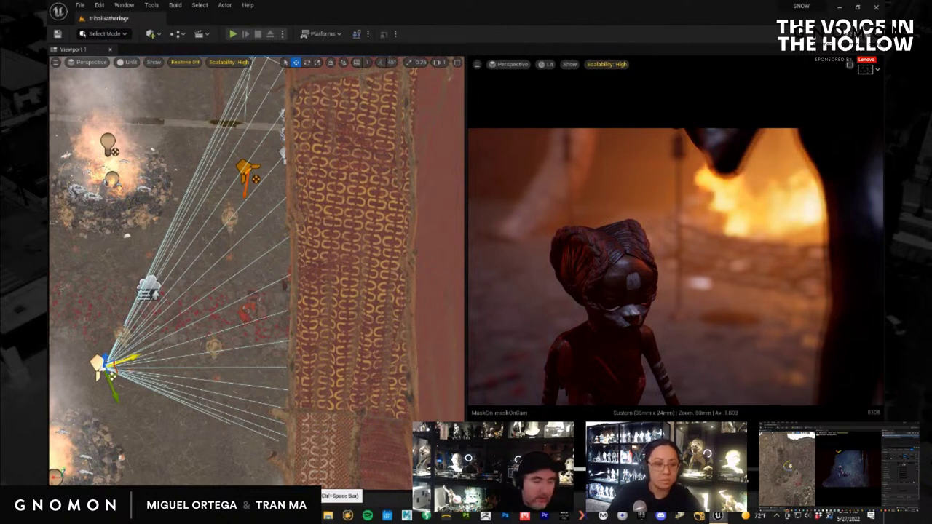
# Pick the Light_flicker_med_large light function for the new spot light and put the asset browser away.
pyautogui.click(324, 487)
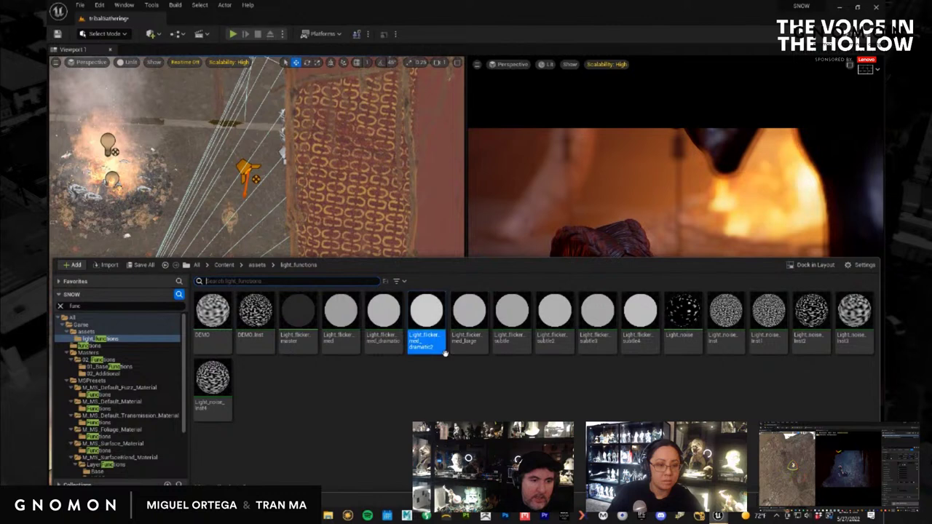
pyautogui.click(468, 316)
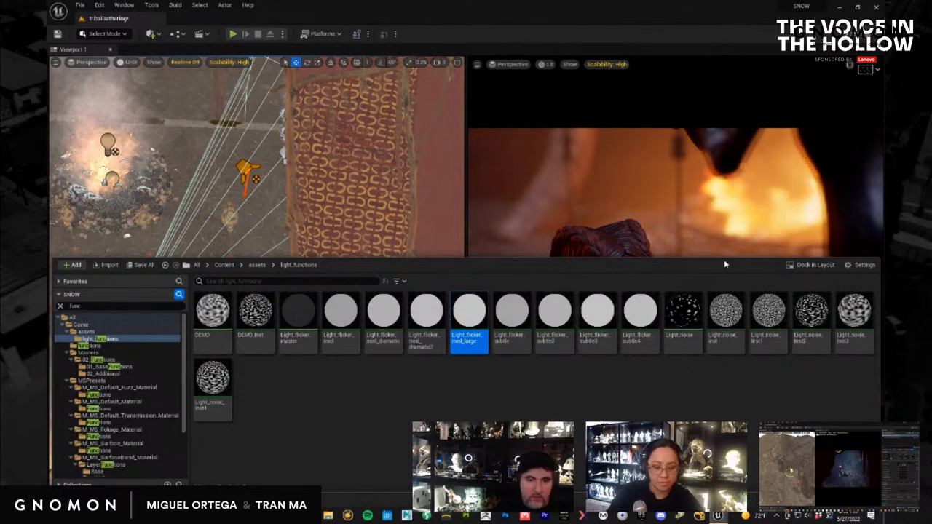
pyautogui.click(81, 495)
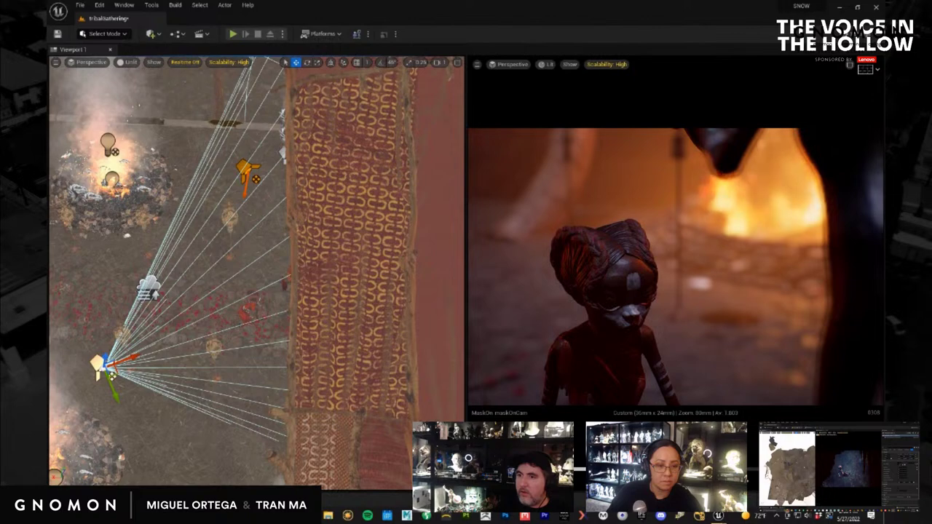
# Convert SpotLight13 to a spawnable in the MaskOn sequence and move the Sequencer out of the viewports.
pyautogui.moveTo(931, 109); pyautogui.dragTo(656, 76)
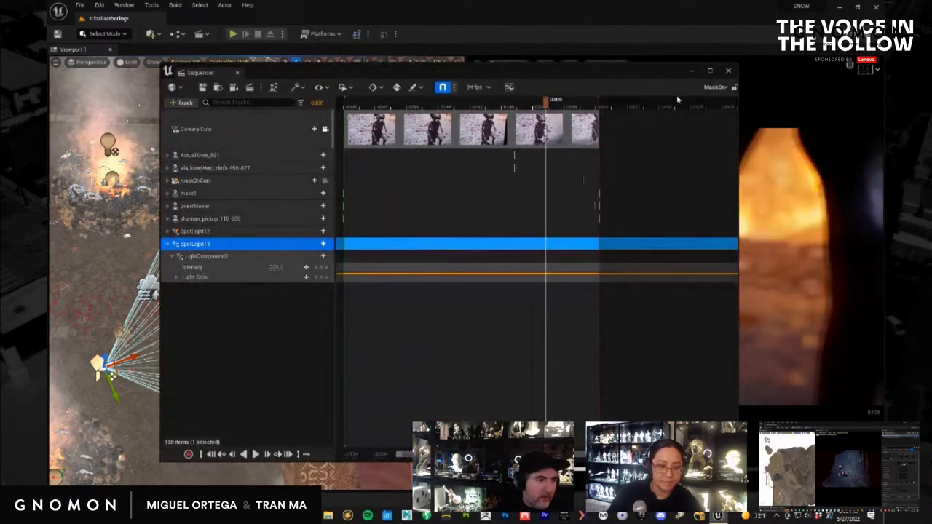
pyautogui.rightClick(262, 245)
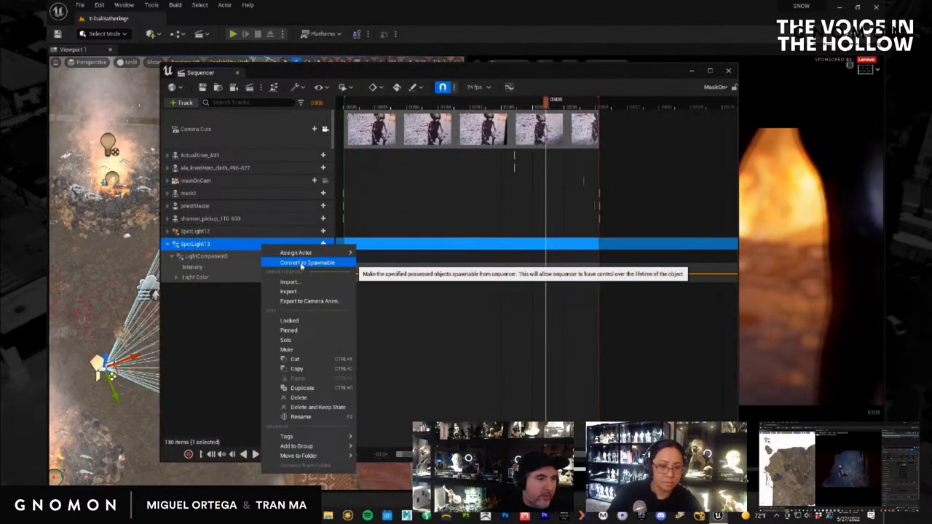
pyautogui.click(309, 262)
pyautogui.moveTo(341, 74); pyautogui.dragTo(931, 87)
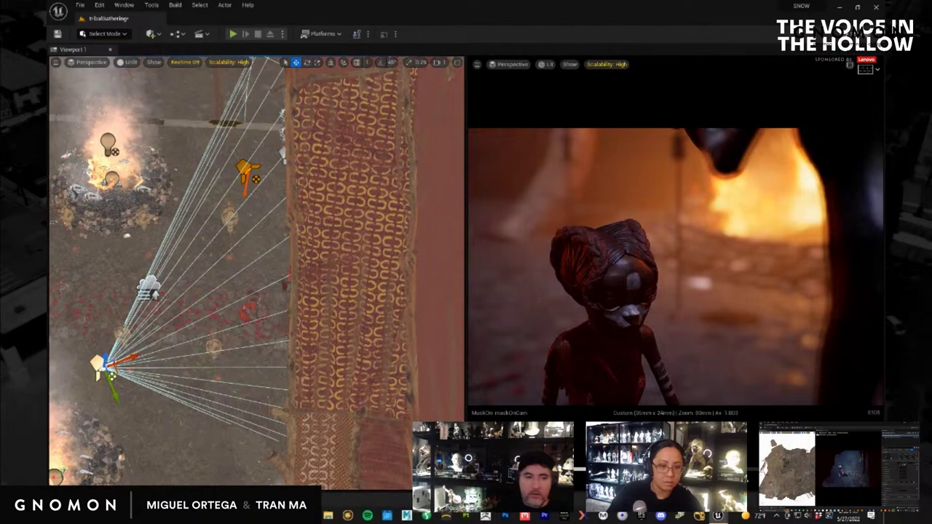
pyautogui.scroll(-1, 136, 380)
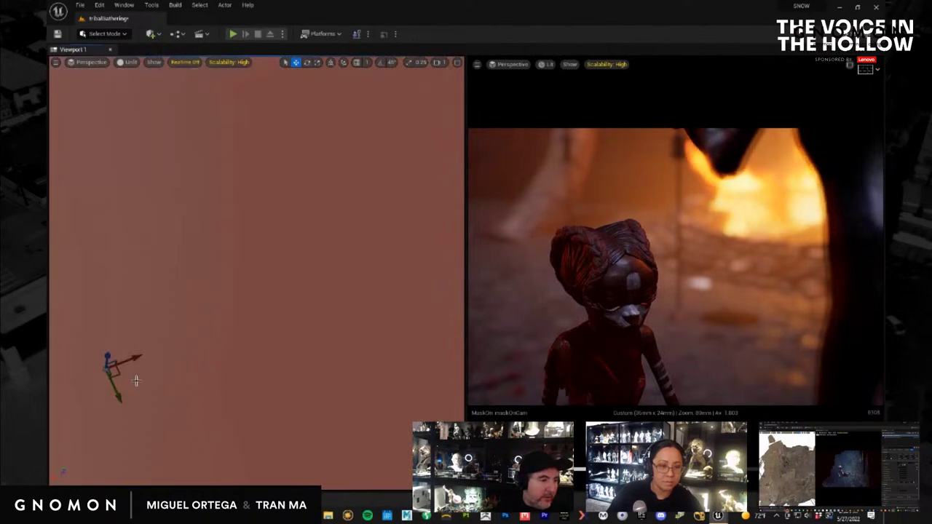
pyautogui.scroll(-3, 120, 364)
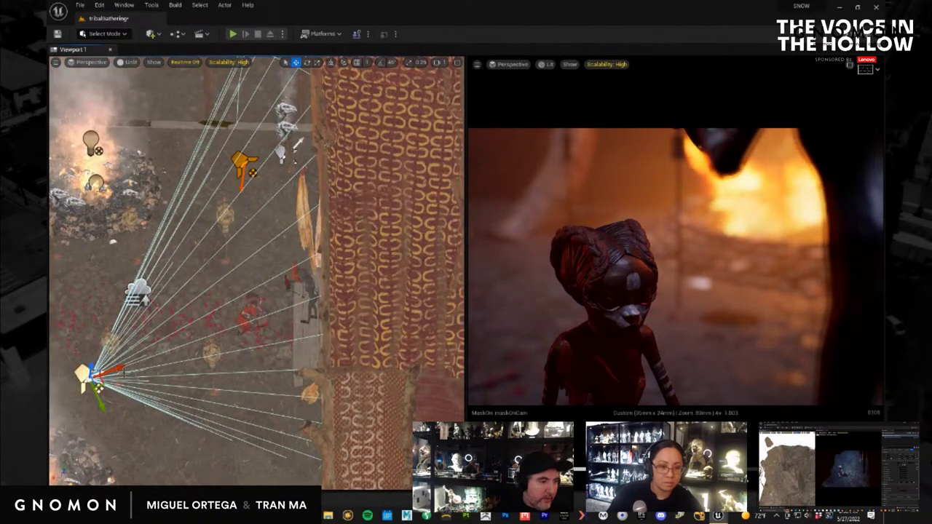
# Duplicate the spot light once more, turn the copy and move it in front of the girl beside the stone step.
pyautogui.keyDown('alt'); pyautogui.moveTo(123, 372); pyautogui.dragTo(384, 276); pyautogui.keyUp('alt')
pyautogui.press('e')
pyautogui.press('w')
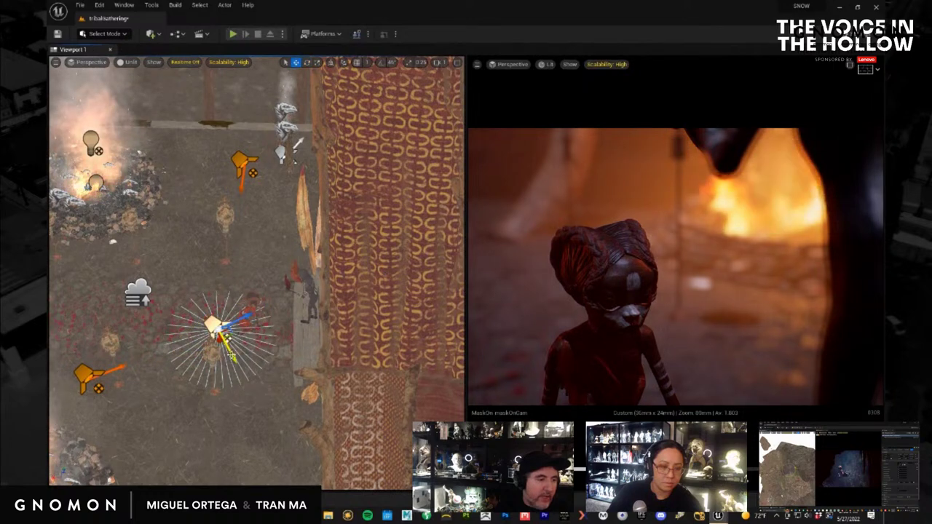
pyautogui.moveTo(232, 355); pyautogui.dragTo(283, 286)
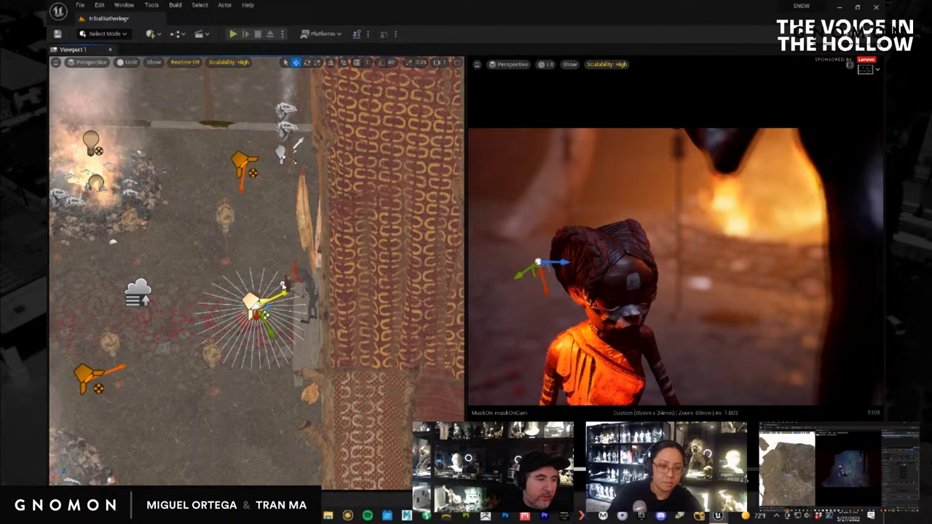
pyautogui.keyDown('alt'); pyautogui.moveTo(283, 349); pyautogui.dragTo(265, 267); pyautogui.keyUp('alt')
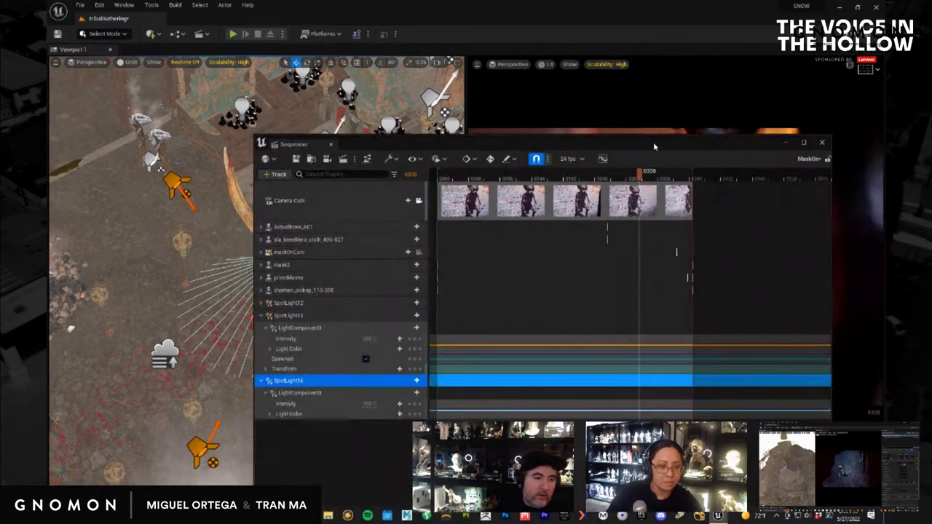
# Convert SpotLight16 to a spawnable, save all files and move the Sequencer out of the viewports.
pyautogui.rightClick(338, 382)
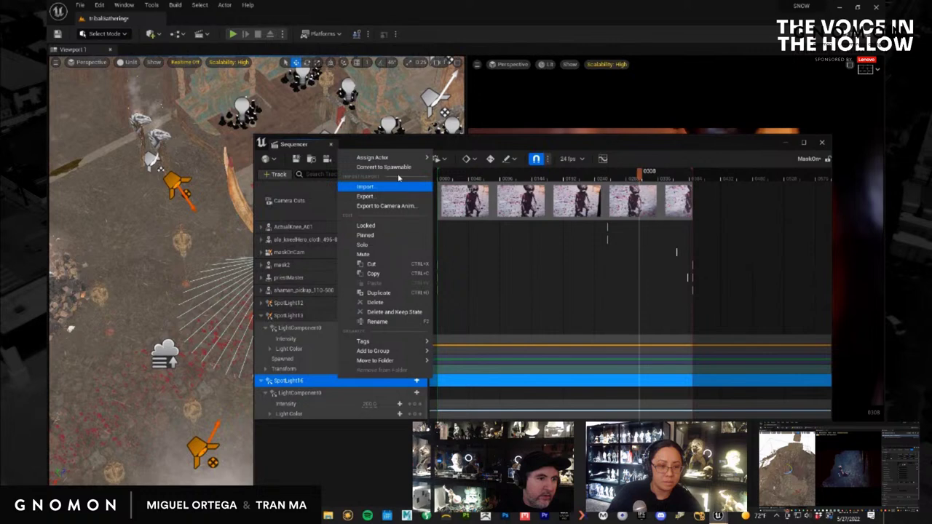
pyautogui.click(393, 166)
pyautogui.click(79, 6)
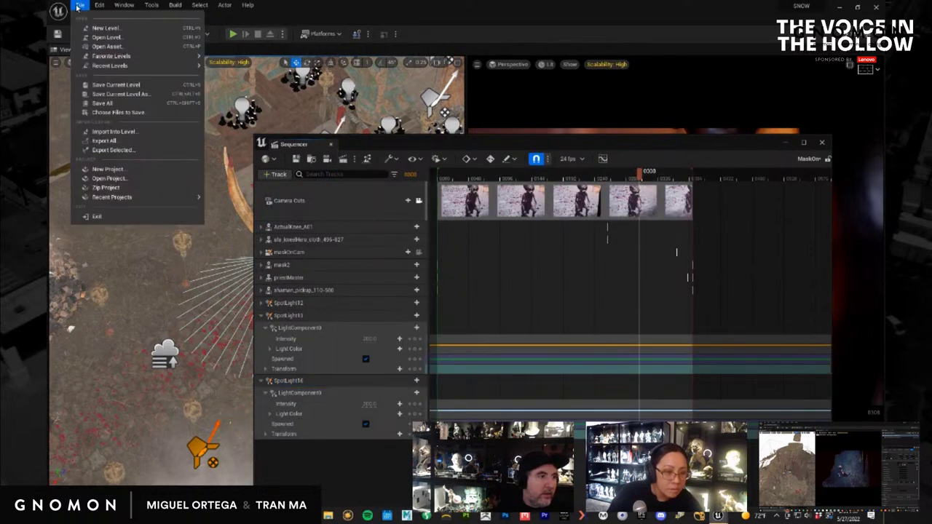
pyautogui.click(102, 103)
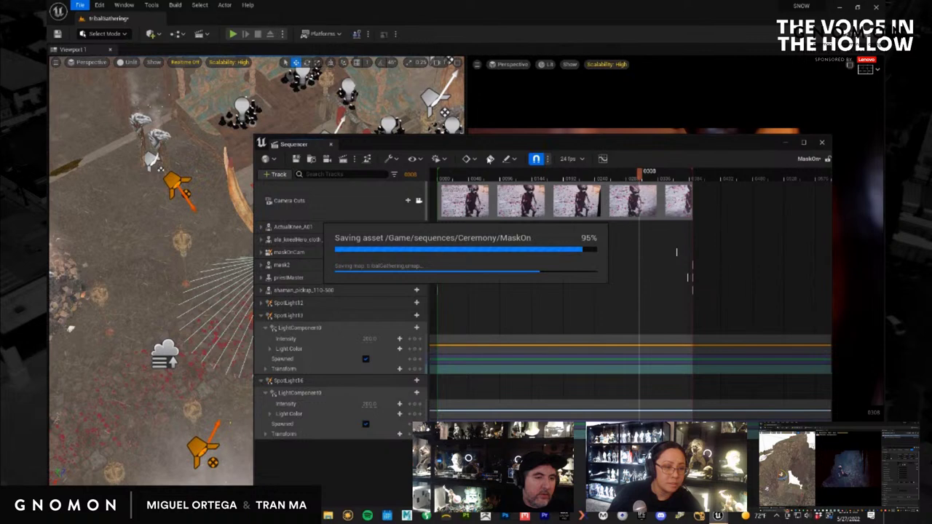
pyautogui.moveTo(474, 146); pyautogui.dragTo(931, 206)
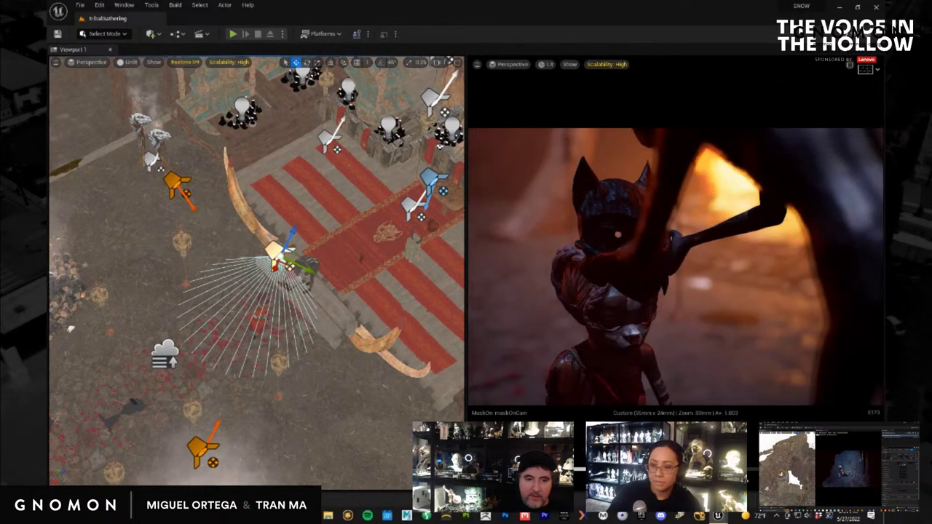
# Play the shot, select maskOnCam and slide the piloted camera sideways and back to frame the girl together with the mask above her.
pyautogui.press('space')
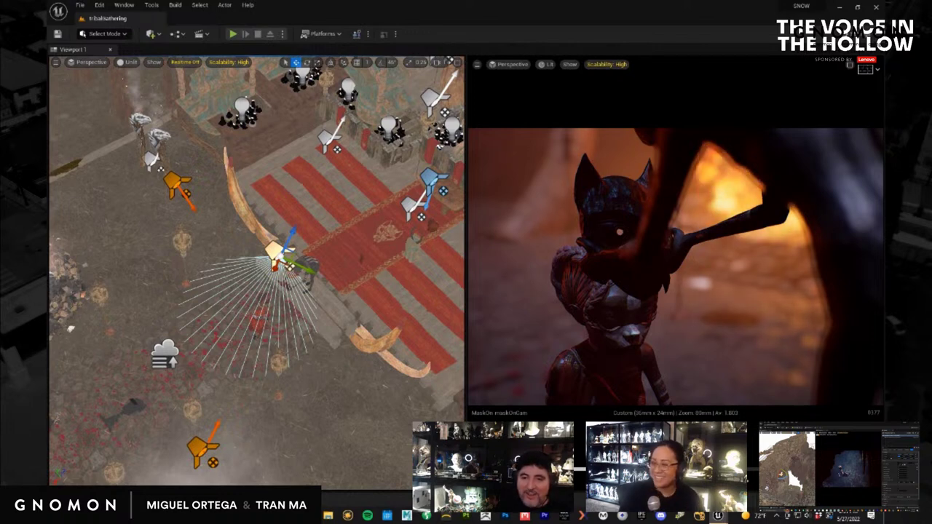
pyautogui.click(124, 415)
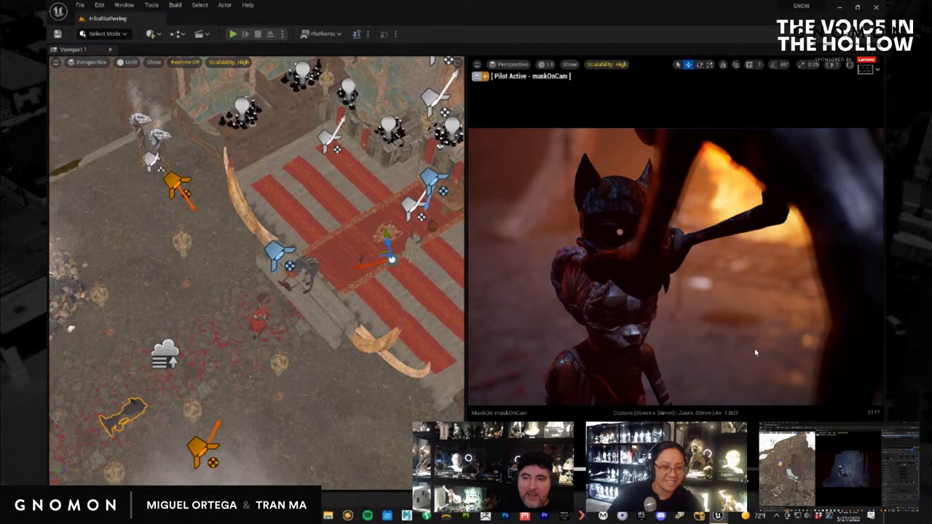
pyautogui.moveTo(700, 353); pyautogui.dragTo(777, 332, button='middle')
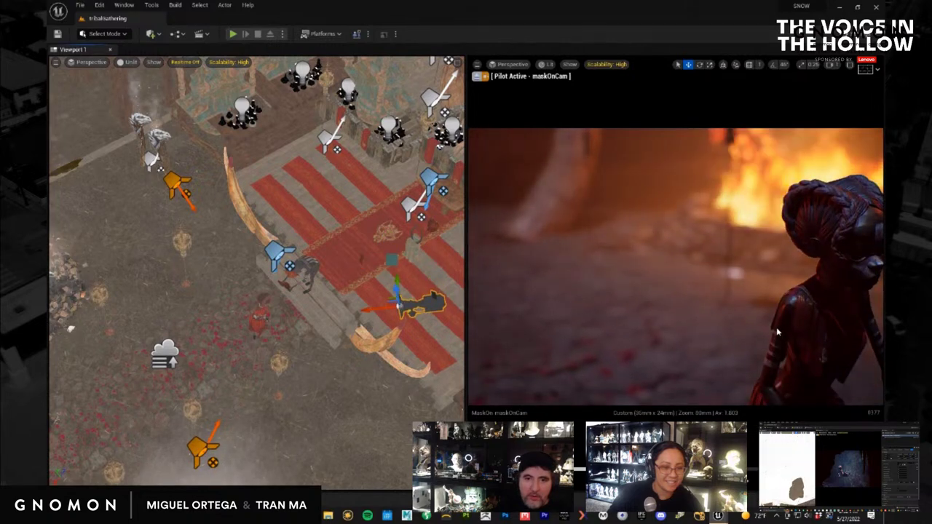
pyautogui.moveTo(627, 327); pyautogui.dragTo(779, 334, button='middle')
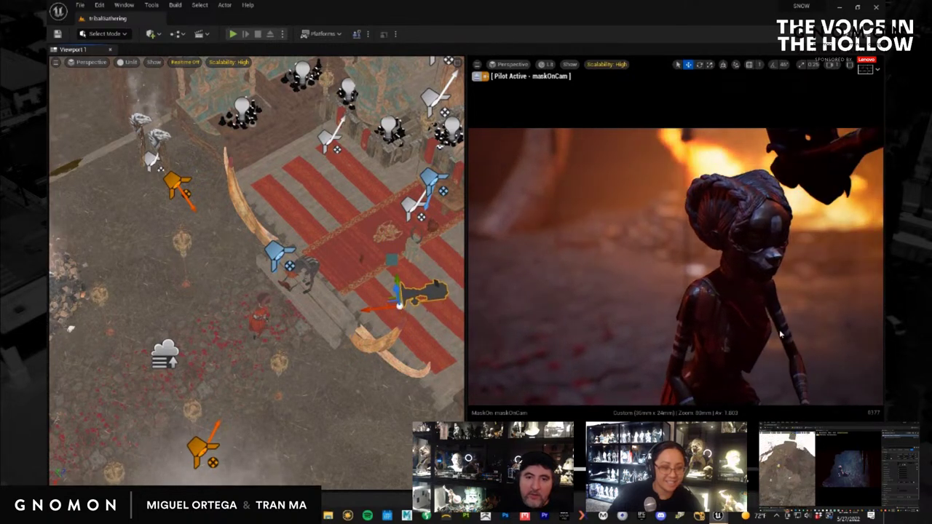
pyautogui.scroll(-3, 757, 324)
pyautogui.moveTo(551, 302); pyautogui.dragTo(331, 304, button='middle')
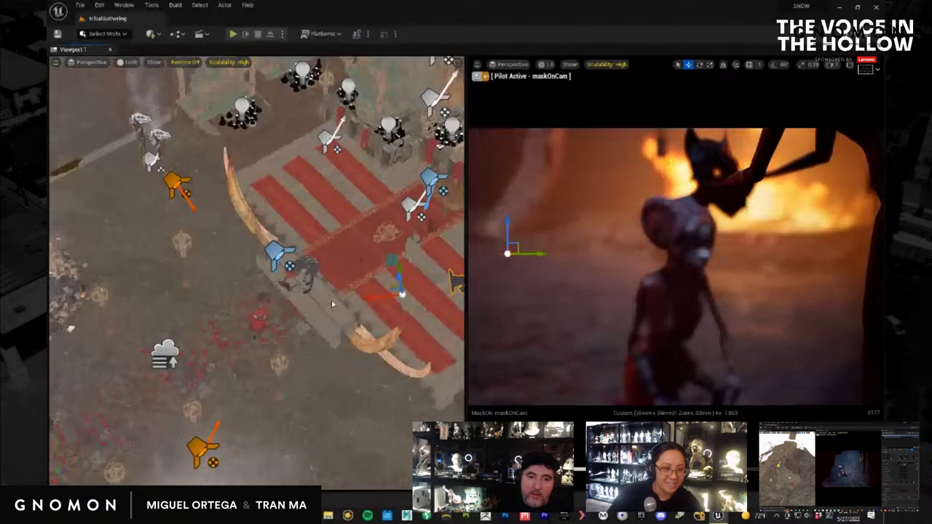
# Swing the piloted maskOnCam around to the girl's side, with the fire behind her and the mask held in front of her.
pyautogui.moveTo(732, 322); pyautogui.dragTo(792, 291, button='middle')
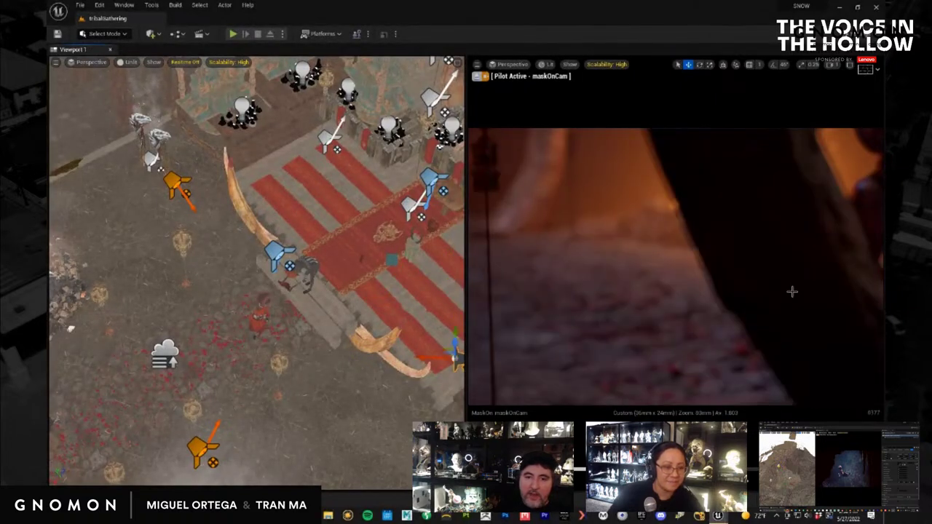
pyautogui.moveTo(792, 292); pyautogui.dragTo(741, 297, button='right')
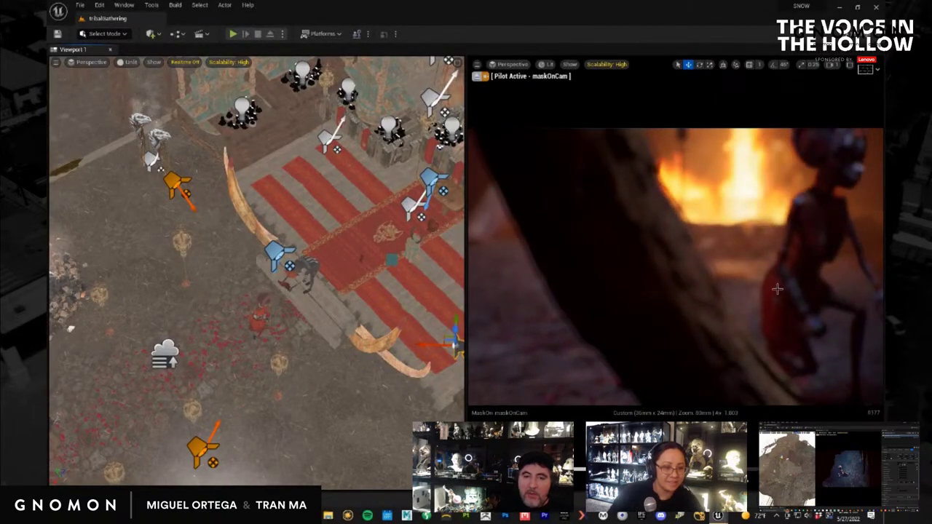
pyautogui.moveTo(594, 332); pyautogui.dragTo(792, 299, button='middle')
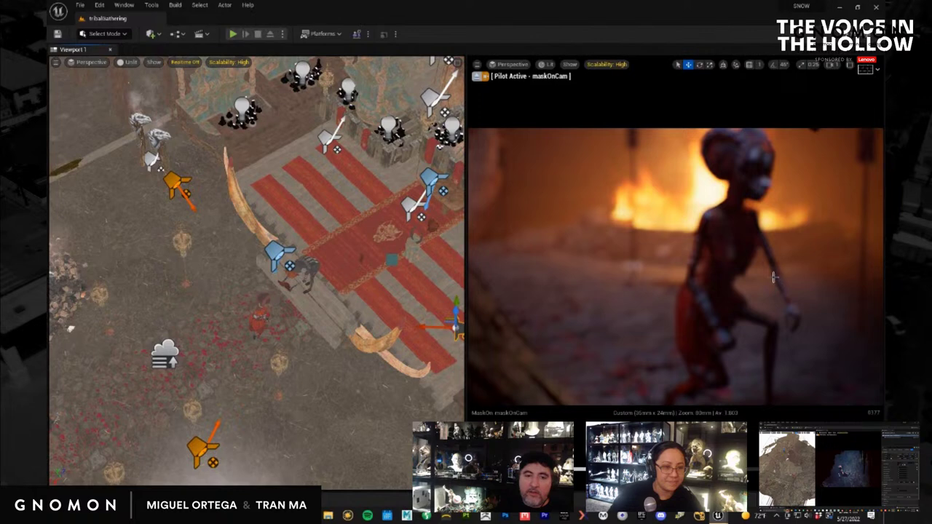
pyautogui.moveTo(517, 355); pyautogui.dragTo(750, 285, button='middle')
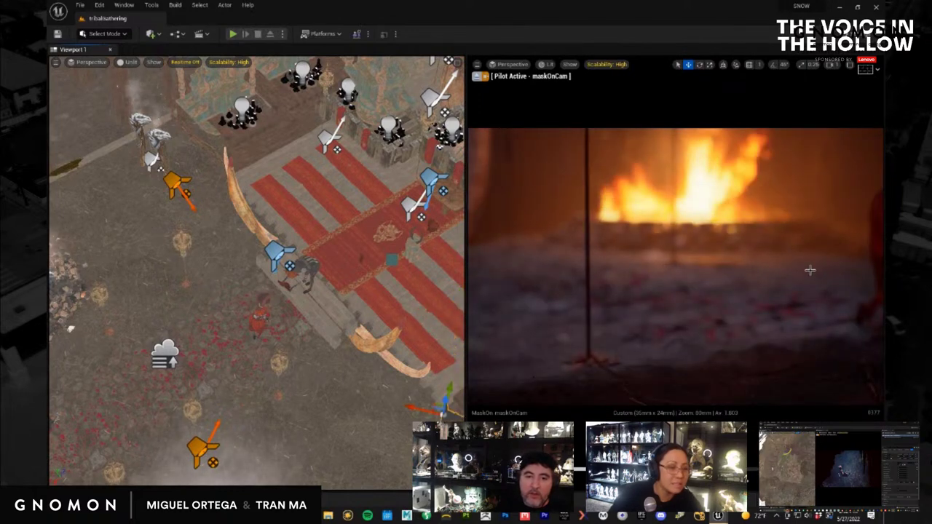
pyautogui.moveTo(808, 270)
pyautogui.mouseDown(button='middle')
pyautogui.moveTo(299, 415)
pyautogui.moveTo(794, 281)
pyautogui.mouseUp(button='middle')
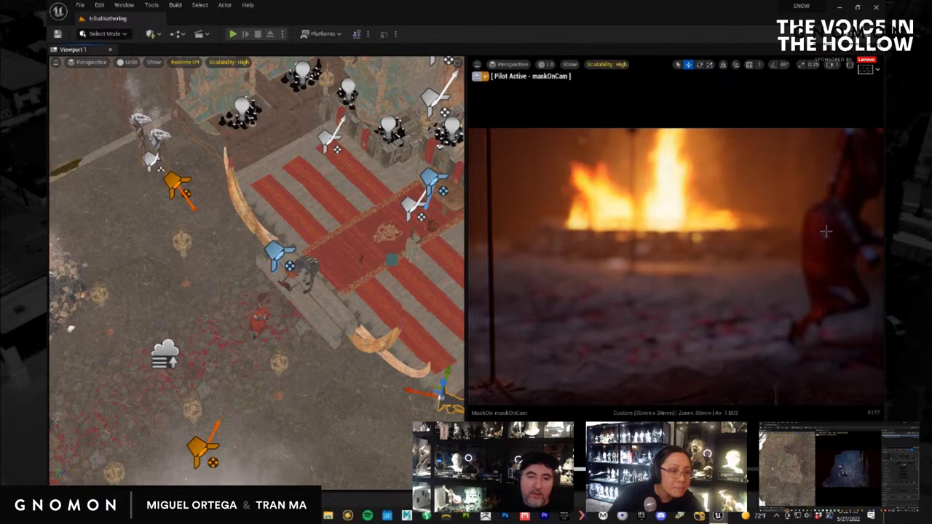
pyautogui.moveTo(661, 311); pyautogui.dragTo(813, 183, button='middle')
pyautogui.moveTo(690, 237)
pyautogui.mouseDown(button='middle')
pyautogui.moveTo(685, 250)
pyautogui.moveTo(694, 241)
pyautogui.moveTo(699, 255)
pyautogui.moveTo(703, 246)
pyautogui.mouseUp(button='middle')
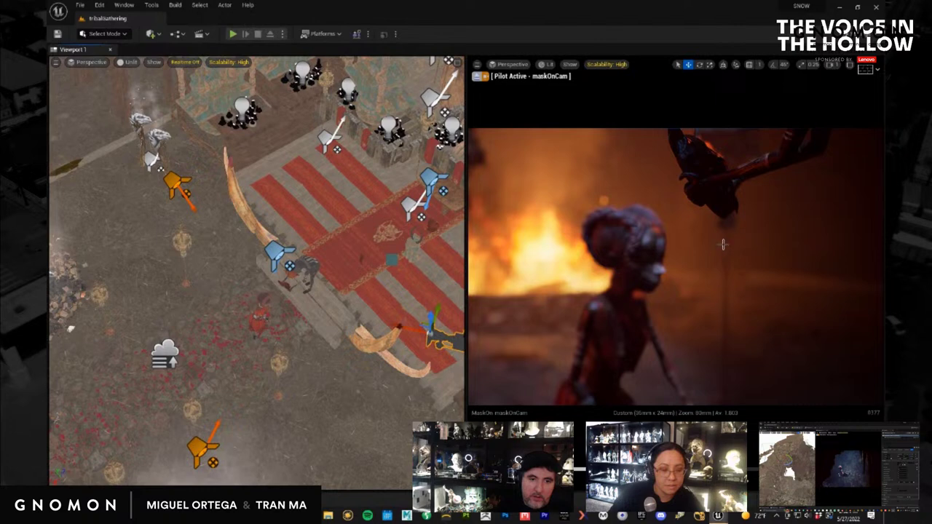
# Select the lantern near the girl and frame it through the piloted maskOnCam.
pyautogui.click(643, 285)
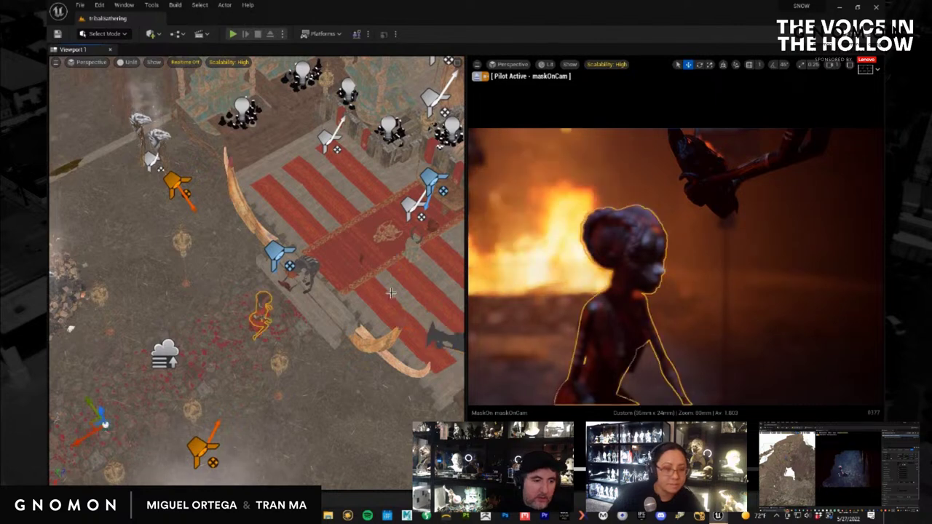
pyautogui.click(279, 361)
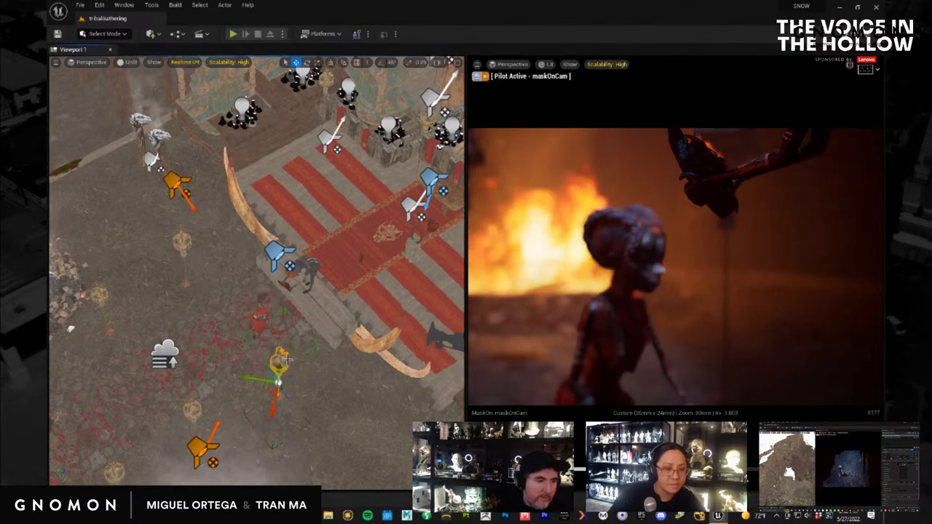
pyautogui.middleClick(709, 332)
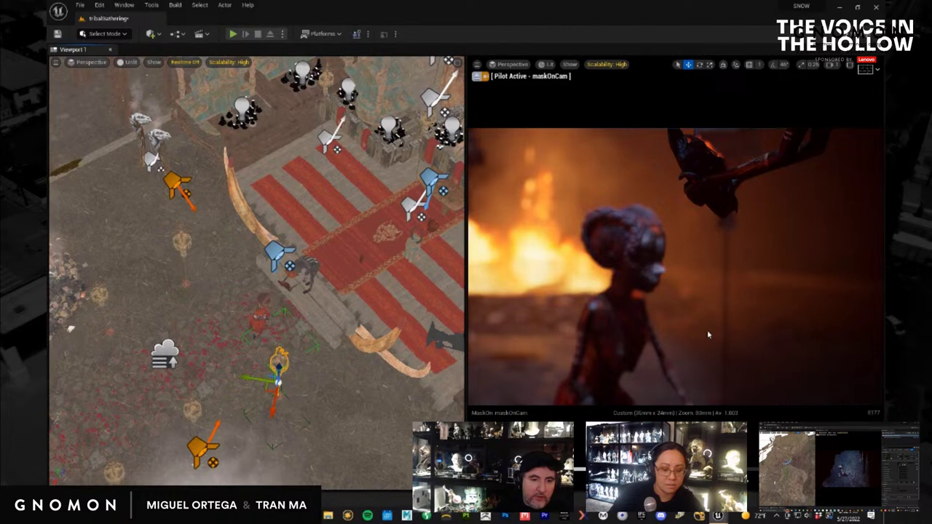
pyautogui.press('f')
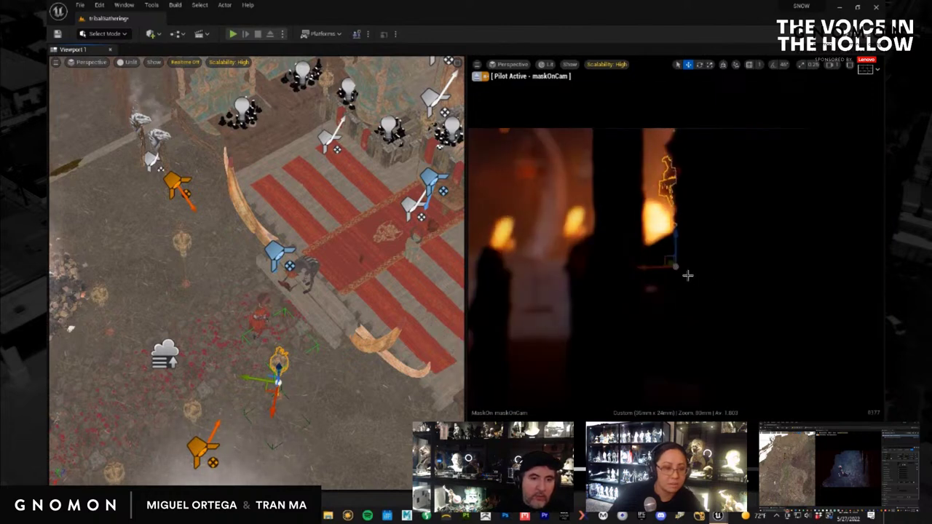
# Play the shot and select the priest and the mask in turn to examine how the mask is handed over.
pyautogui.press('space')
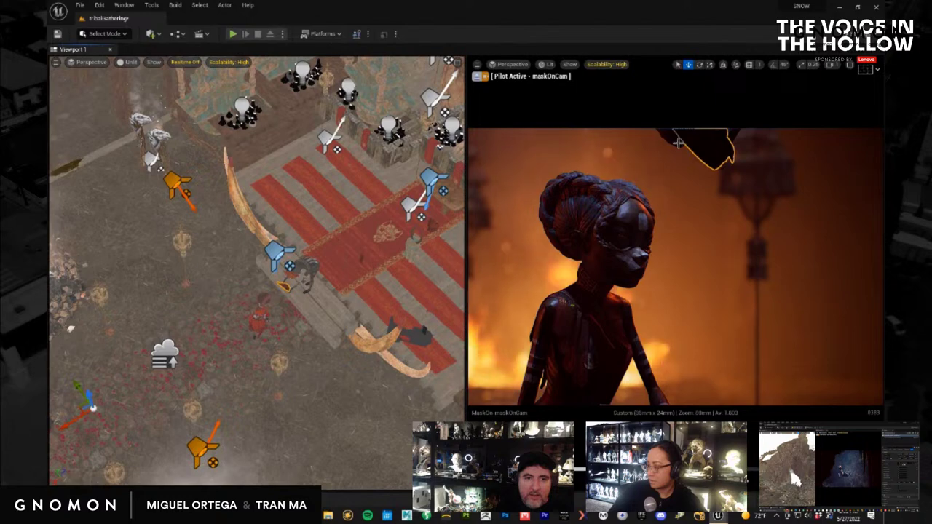
pyautogui.click(702, 155)
pyautogui.keyDown('alt'); pyautogui.moveTo(376, 319); pyautogui.dragTo(232, 259); pyautogui.keyUp('alt')
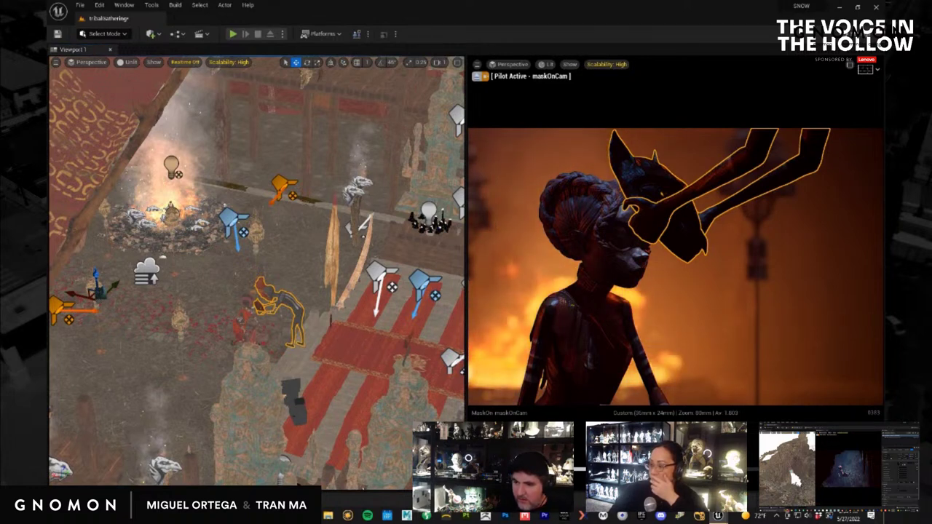
pyautogui.press('space')
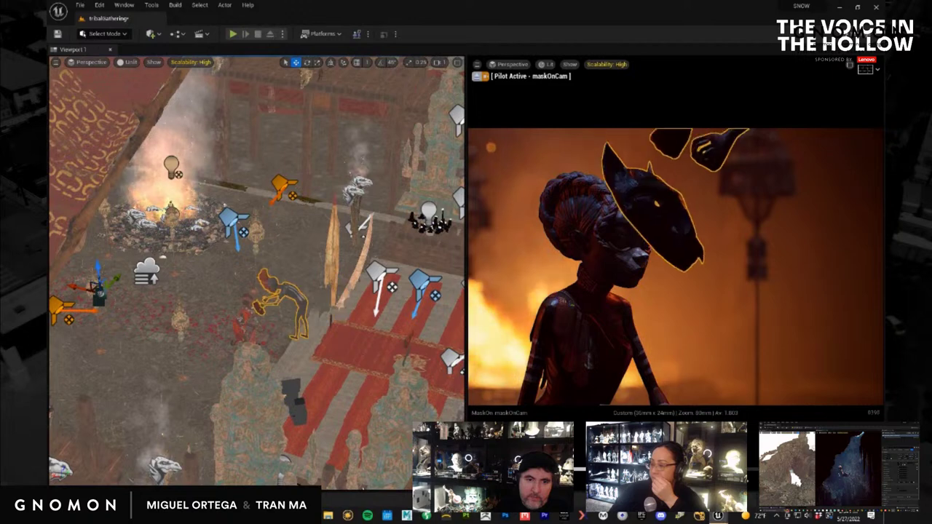
pyautogui.click(698, 230)
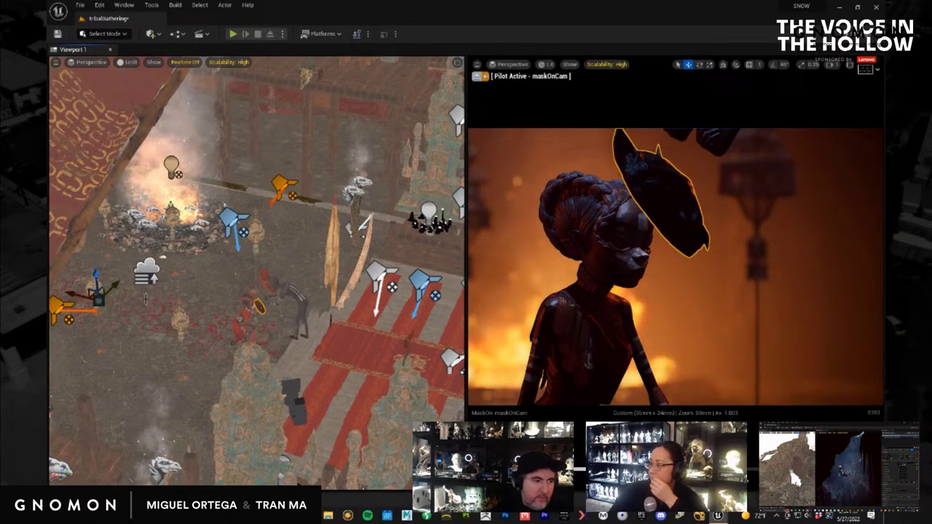
pyautogui.click(303, 302)
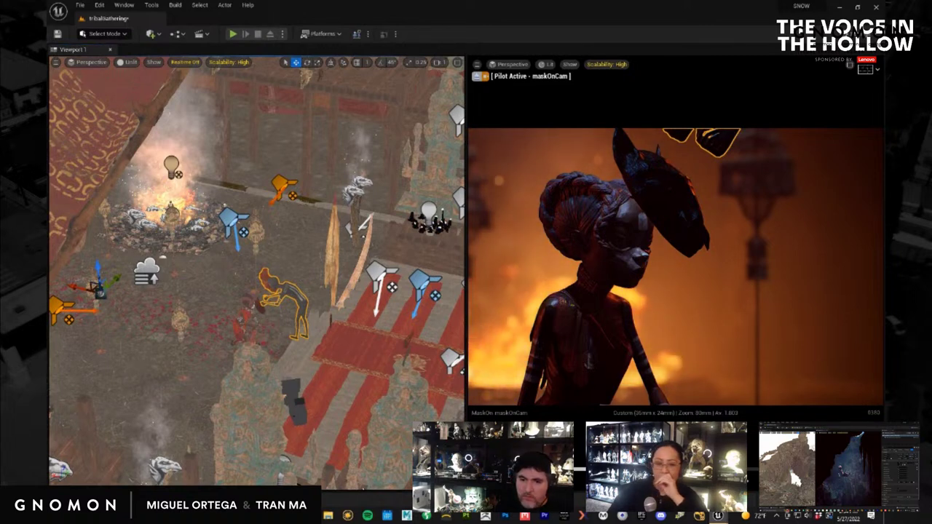
pyautogui.click(259, 306)
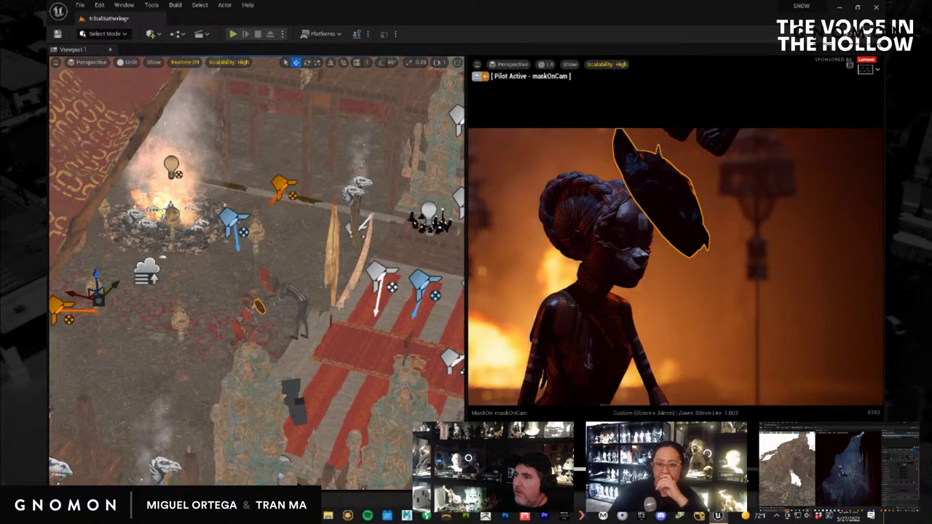
# Hide the selected mask, pick the other mask by the priest's hands and play on towards the end of the shot.
pyautogui.press('h')
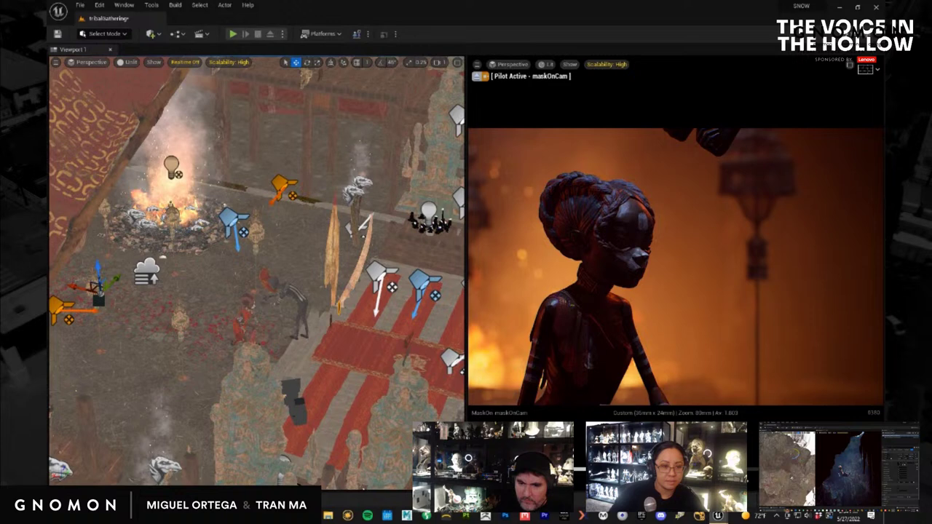
pyautogui.click(264, 297)
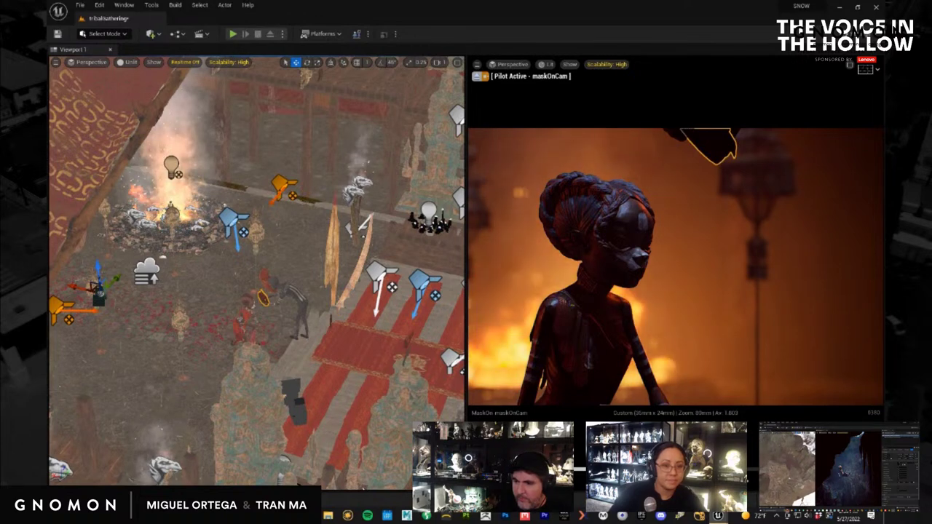
pyautogui.press('space')
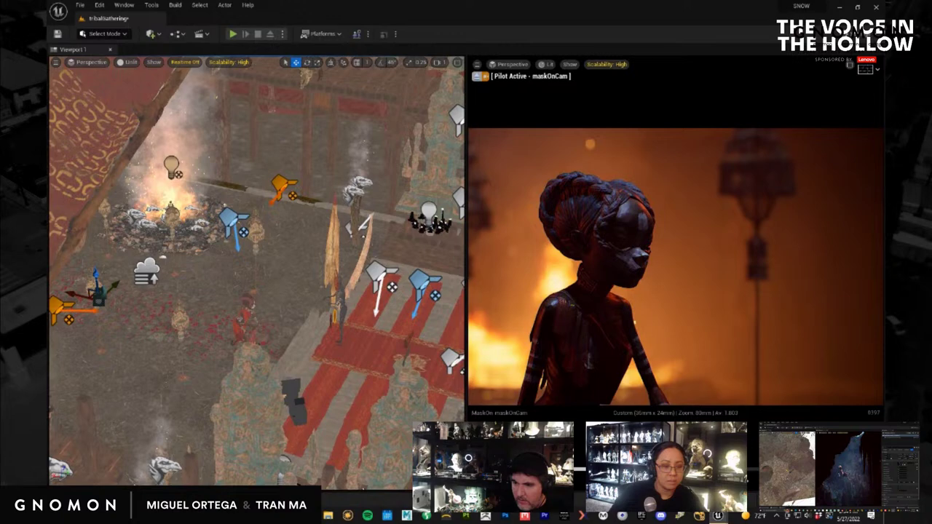
# In the MaskOn sequence, remove mask2's last transform key and adjust priestMaster's transform key near the end of the shot.
pyautogui.moveTo(885, 202); pyautogui.dragTo(254, 96)
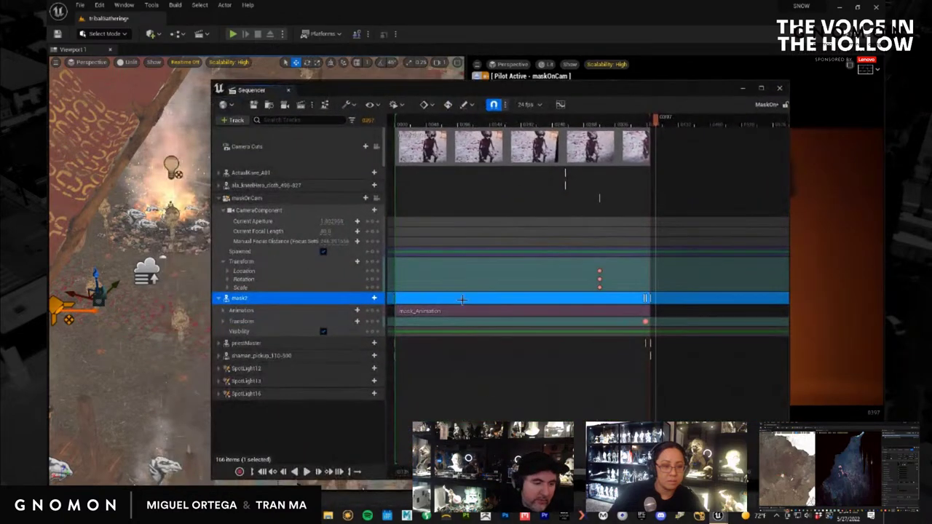
pyautogui.moveTo(441, 472); pyautogui.dragTo(582, 472)
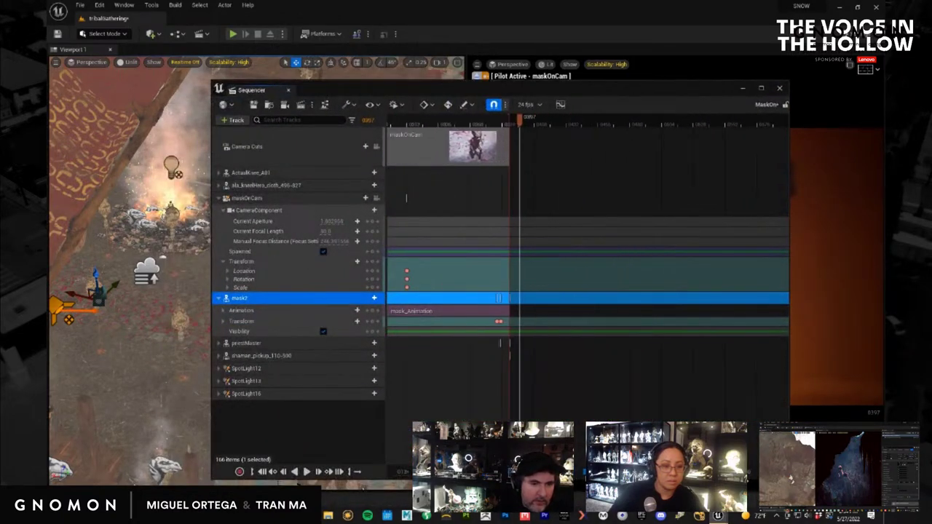
pyautogui.press(',')
pyautogui.press(',')
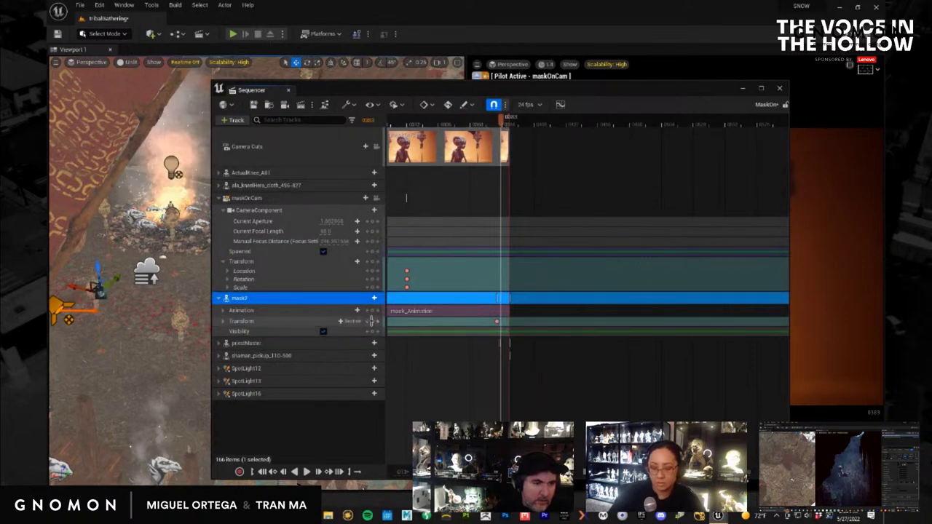
pyautogui.click(219, 343)
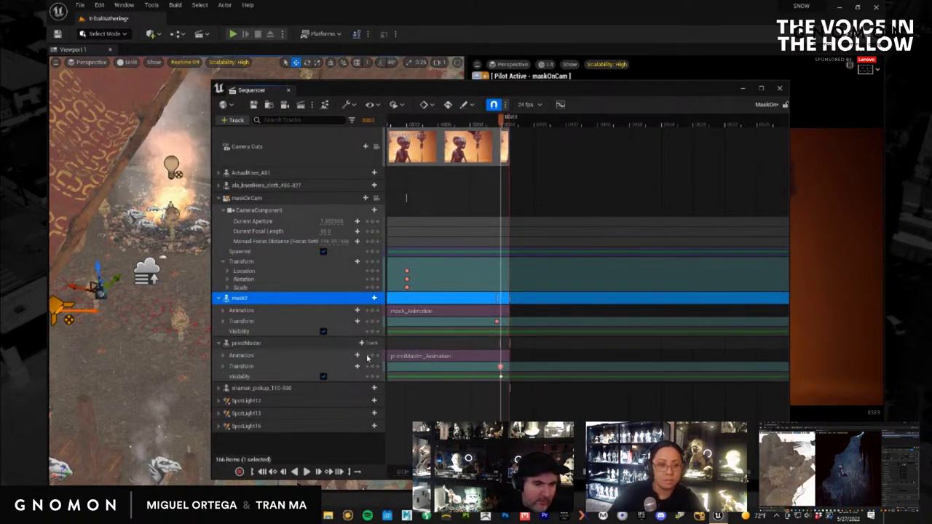
pyautogui.moveTo(646, 472); pyautogui.dragTo(575, 471)
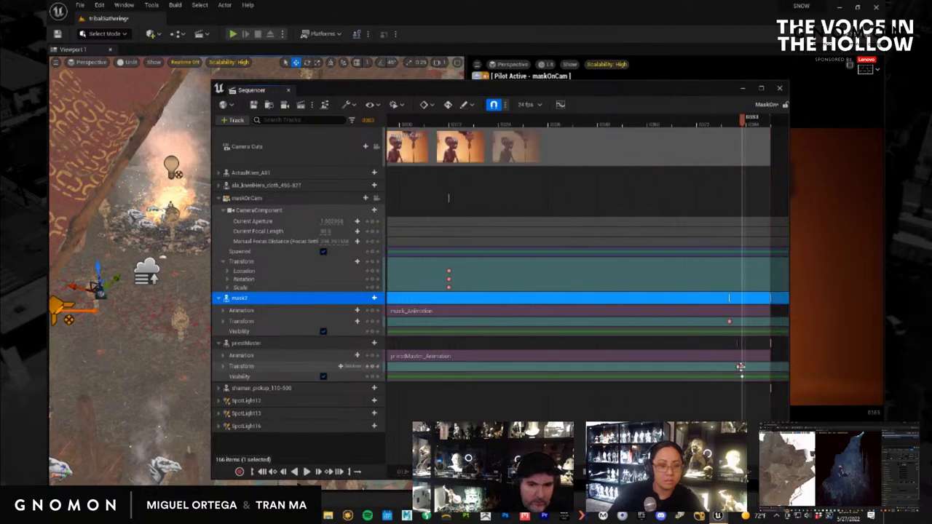
pyautogui.click(704, 281)
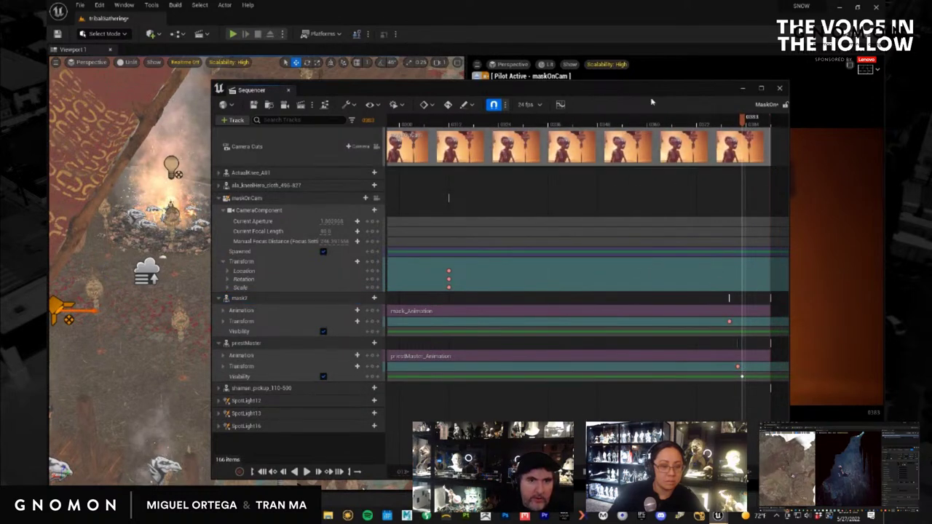
pyautogui.moveTo(641, 88); pyautogui.dragTo(931, 88)
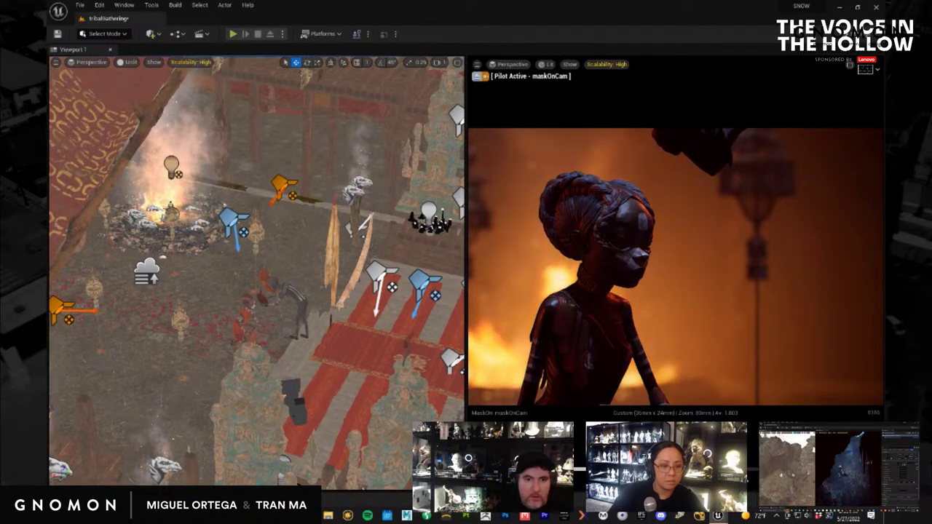
# Try to lower the priest and the mask together towards the girl's face near the end of the shot.
pyautogui.hotkey('ctrl', 'r')
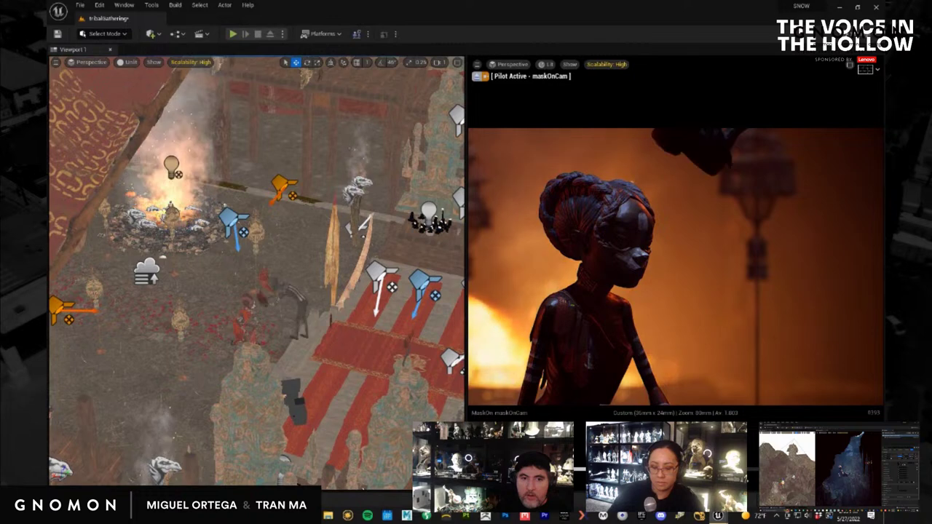
pyautogui.hotkey('ctrl', 'r')
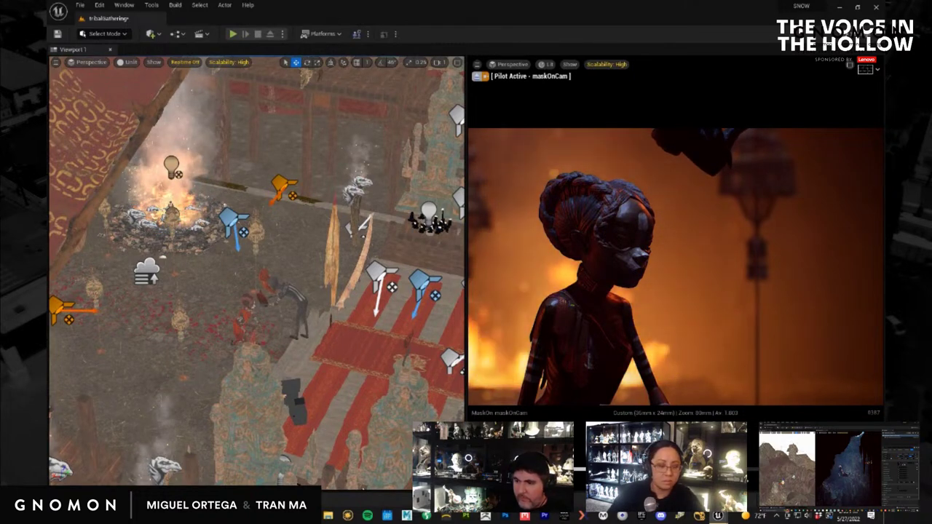
pyautogui.click(285, 300)
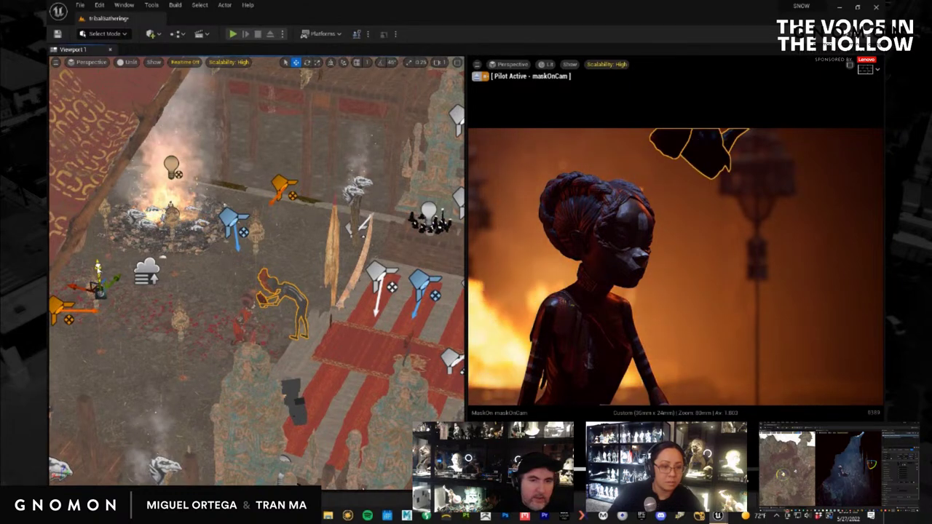
pyautogui.moveTo(98, 270); pyautogui.dragTo(80, 291)
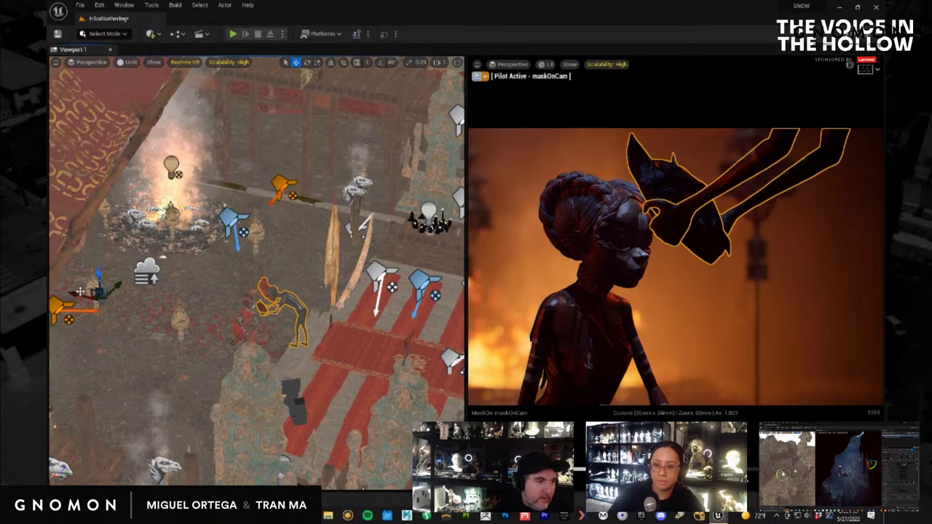
pyautogui.moveTo(81, 291); pyautogui.dragTo(75, 295)
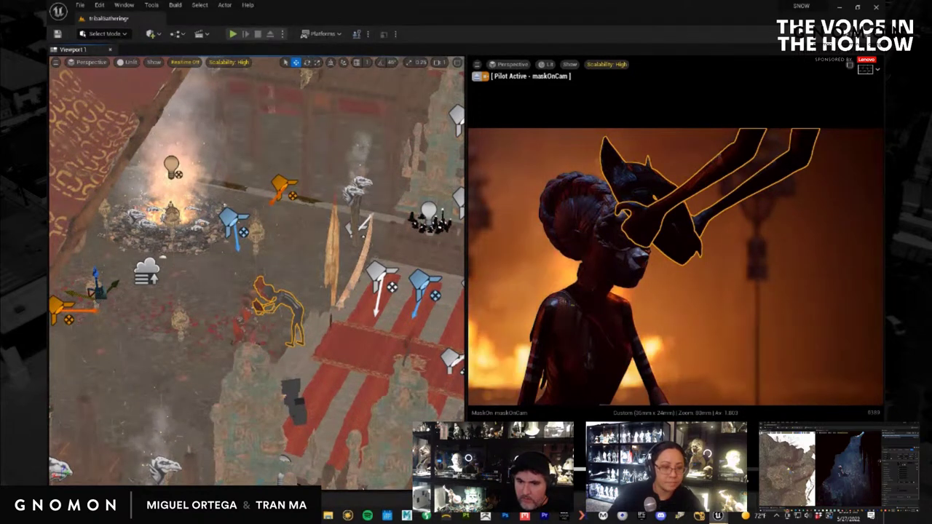
pyautogui.hotkey('ctrl', 'z')
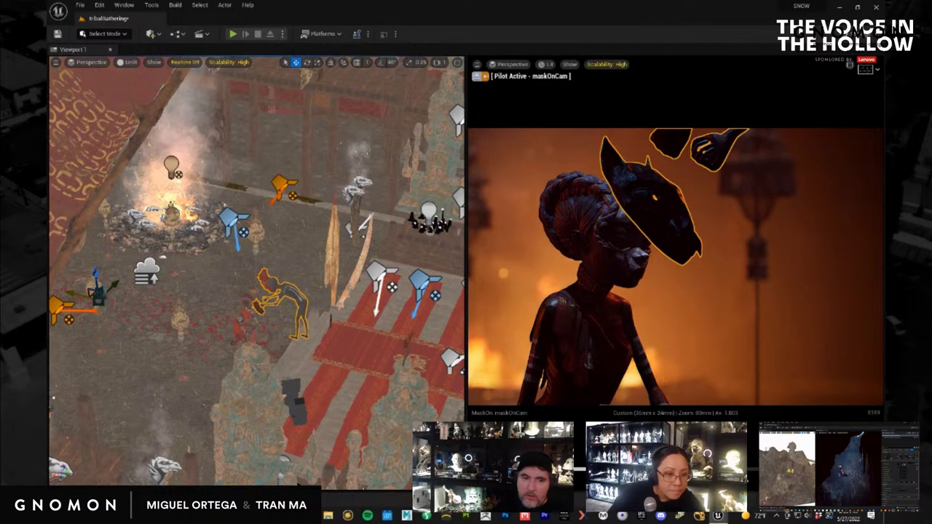
pyautogui.hotkey('ctrl', 'r')
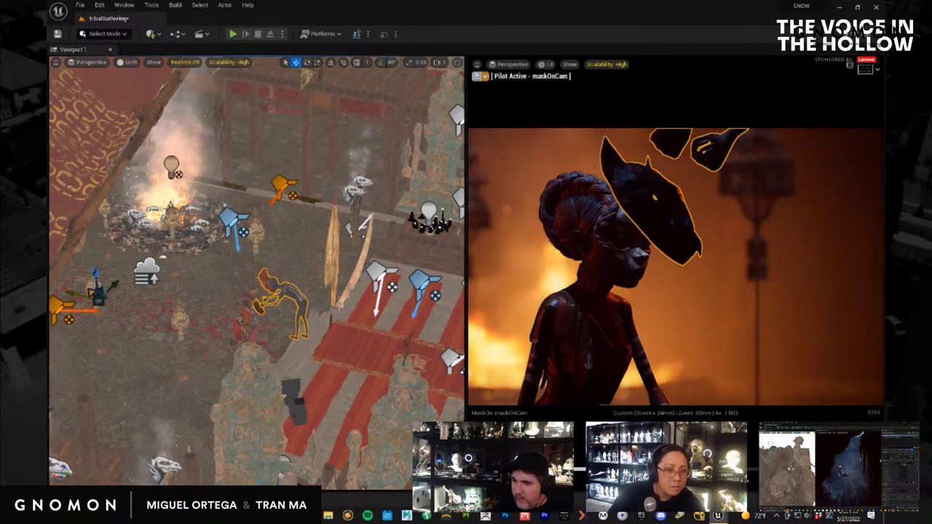
# Reposition the mask and the priest separately so that the priest's hands bring the mask down to the girl's face.
pyautogui.click(678, 144)
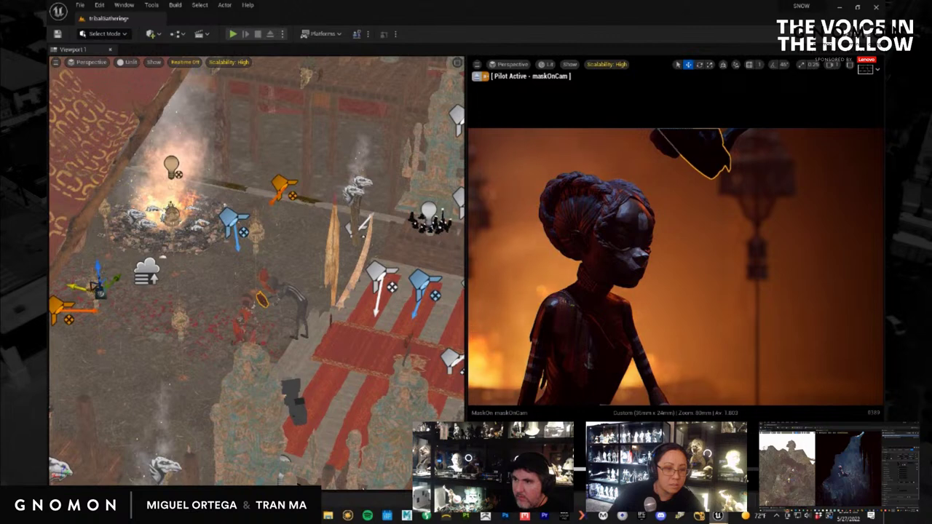
pyautogui.hotkey('ctrl', 'r')
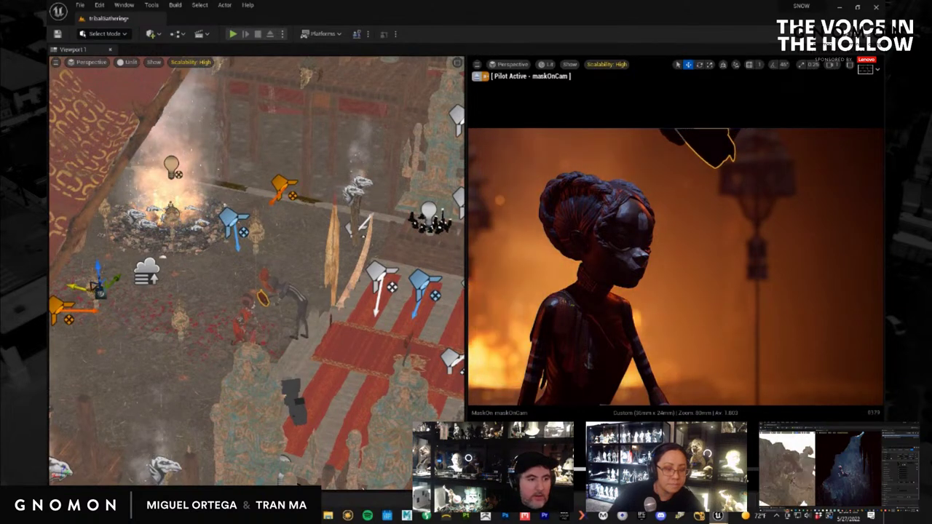
pyautogui.hotkey('ctrl', 'r')
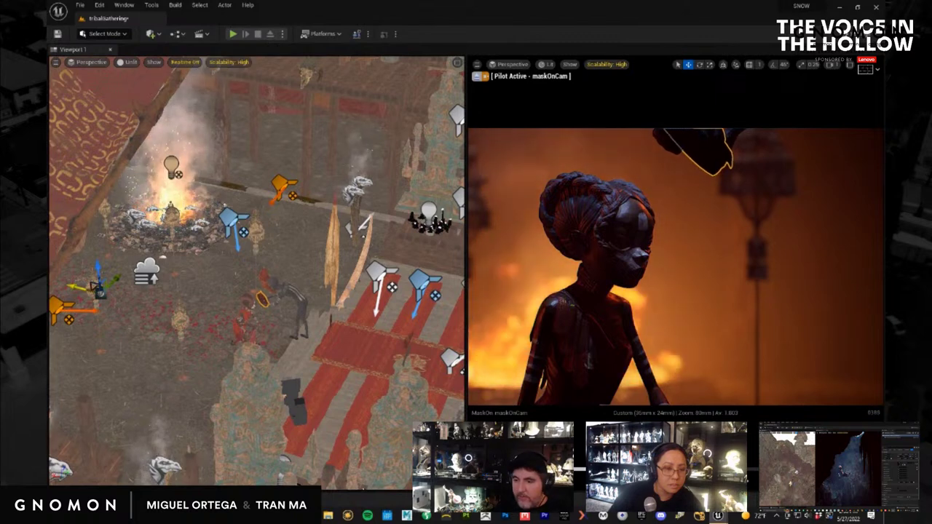
pyautogui.click(300, 305)
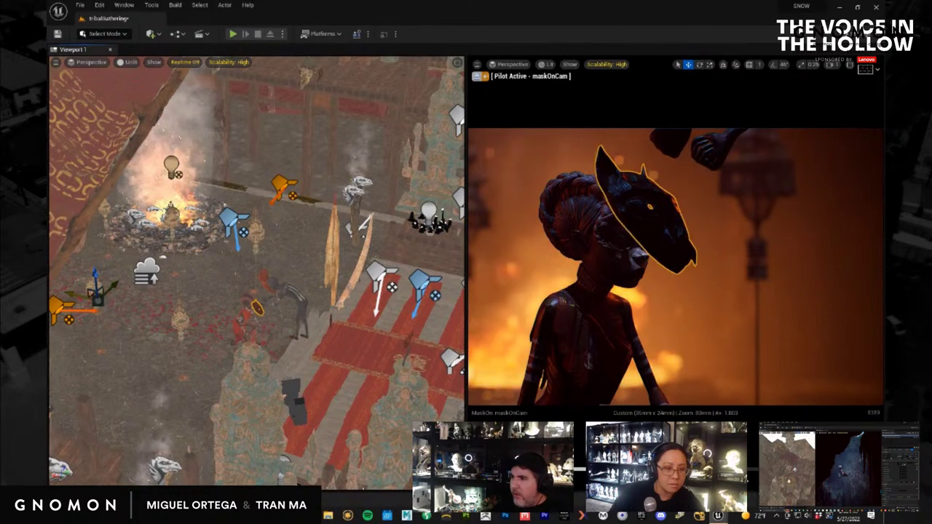
pyautogui.click(720, 163)
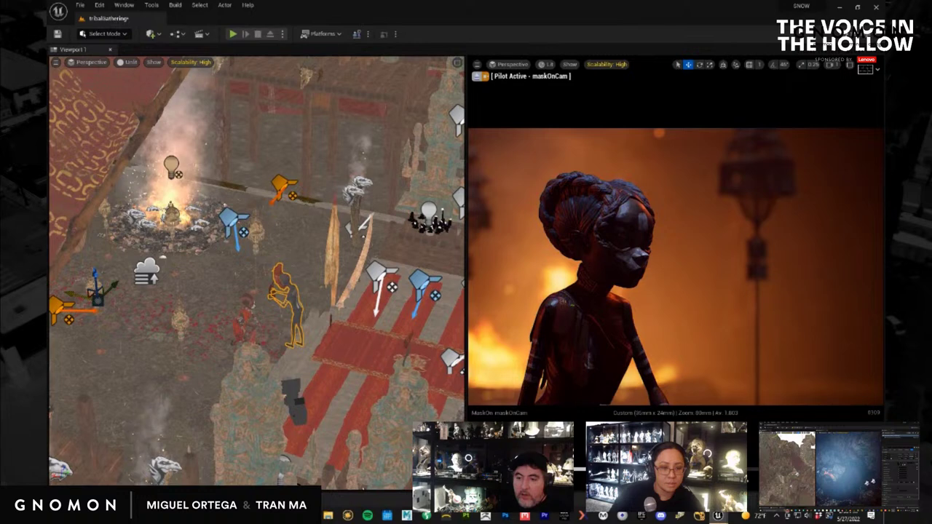
pyautogui.press('space')
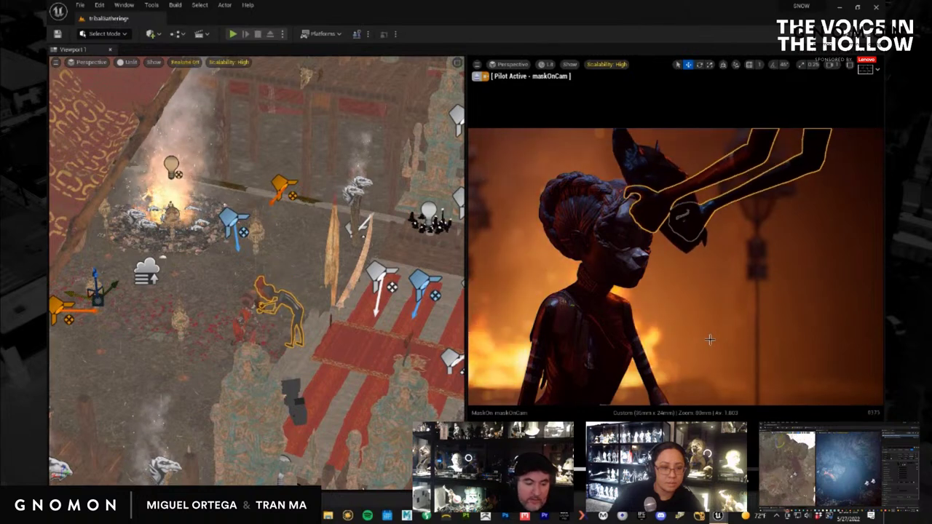
# Pick the lantern instead of the priest and play the shot repeatedly to review the mask being lowered onto the girl's face.
pyautogui.click(754, 332)
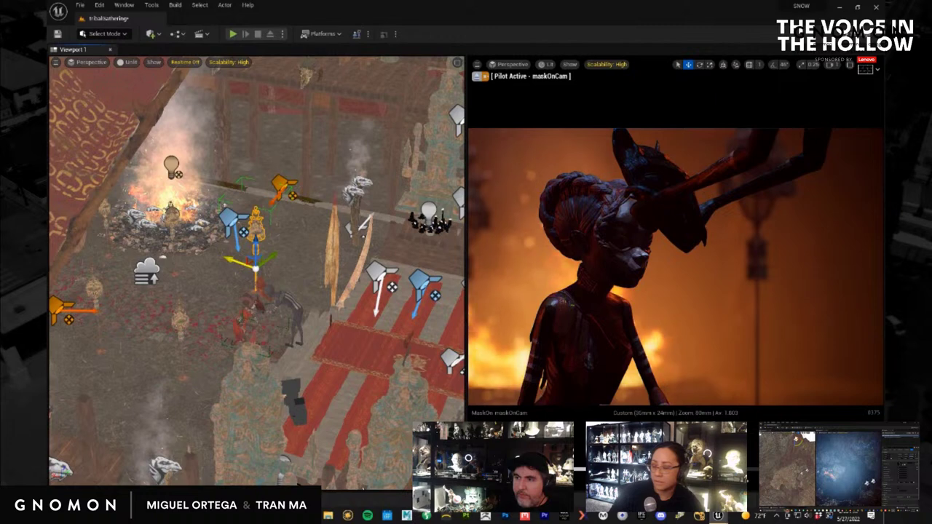
pyautogui.hotkey('ctrl', 'r')
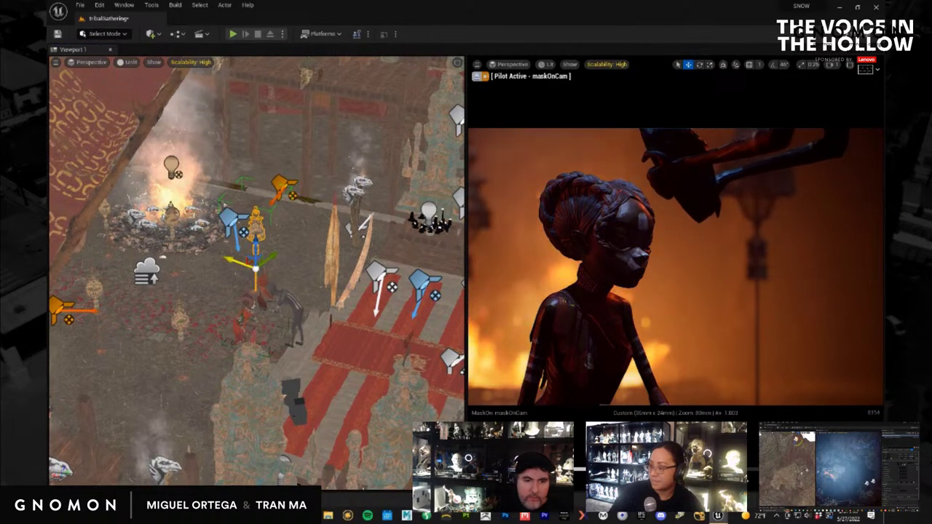
pyautogui.hotkey('ctrl', 'r')
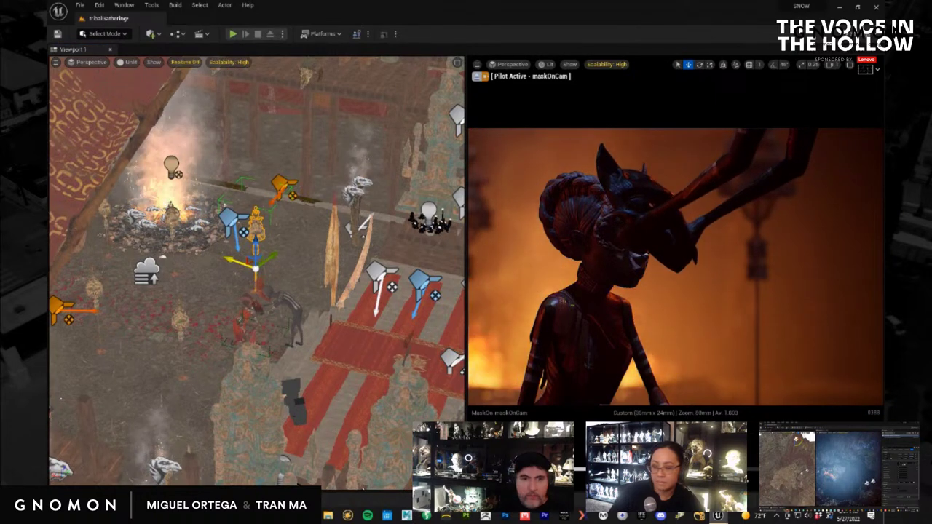
pyautogui.hotkey('ctrl', 'r')
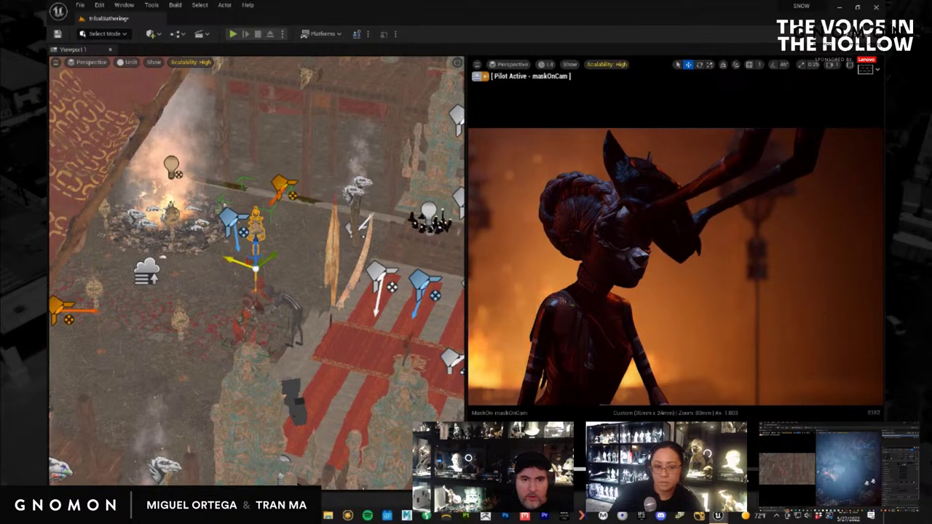
pyautogui.hotkey('ctrl', 'r')
pyautogui.hotkey('ctrl', 'r')
pyautogui.hotkey('ctrl', 'r')
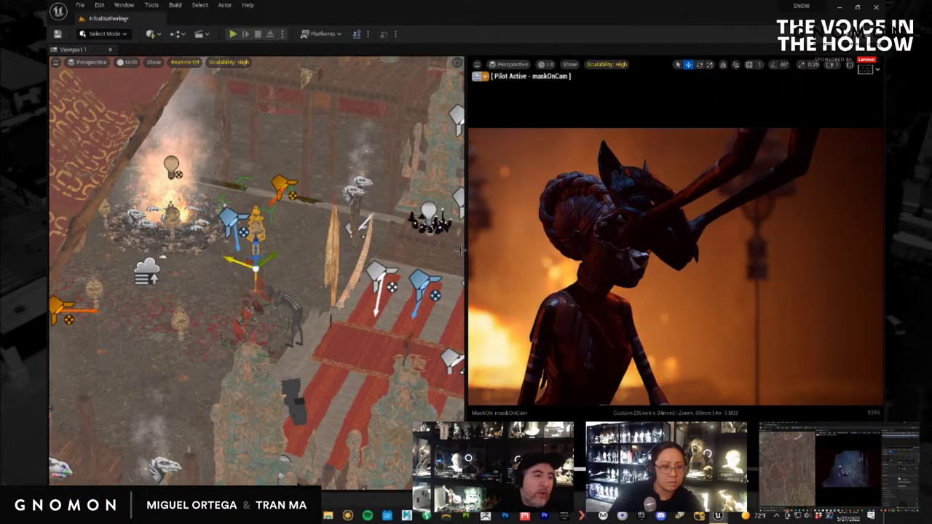
# Duplicate the spotlight aimed at the girl and offset the copy along a world axis towards the priest's side.
pyautogui.keyDown('alt'); pyautogui.moveTo(349, 312); pyautogui.dragTo(302, 307); pyautogui.keyUp('alt')
pyautogui.scroll(1, 303, 307)
pyautogui.scroll(1, 303, 307)
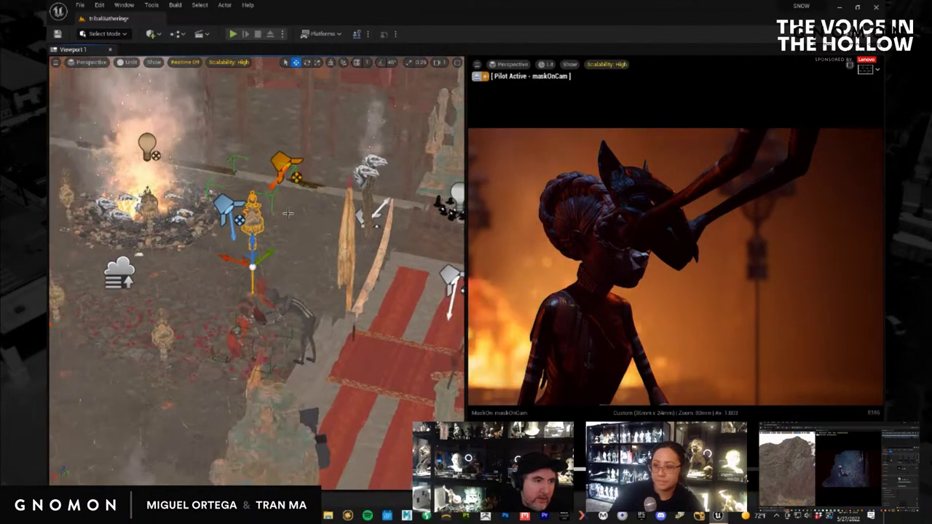
pyautogui.click(279, 158)
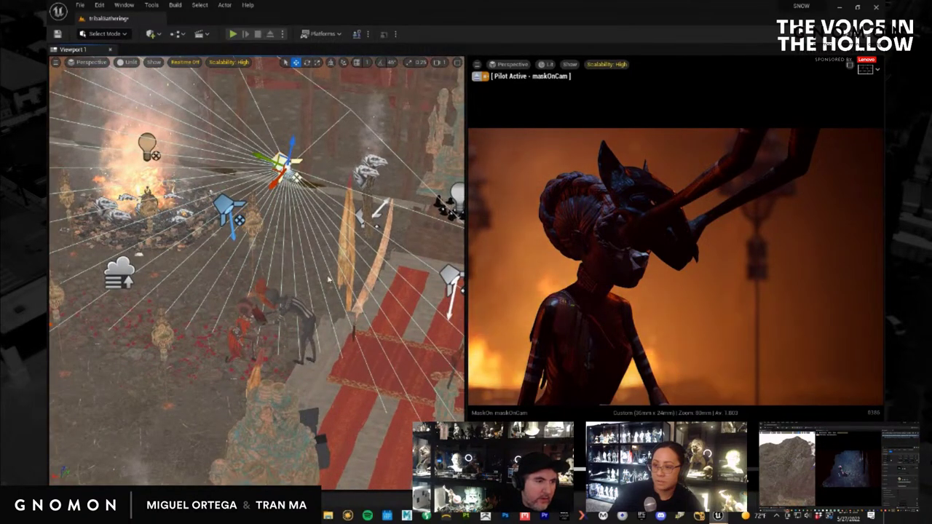
pyautogui.keyDown('alt'); pyautogui.moveTo(328, 279); pyautogui.dragTo(348, 165); pyautogui.keyUp('alt')
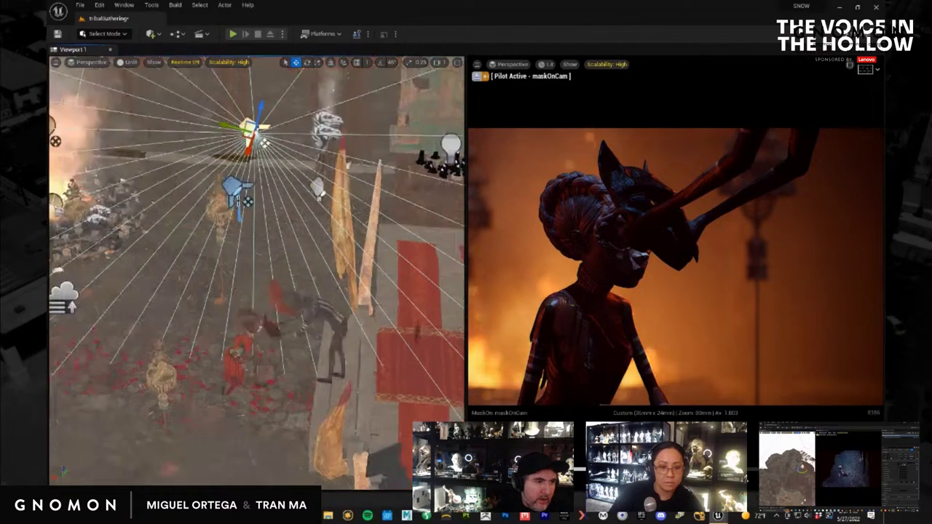
pyautogui.click(235, 191)
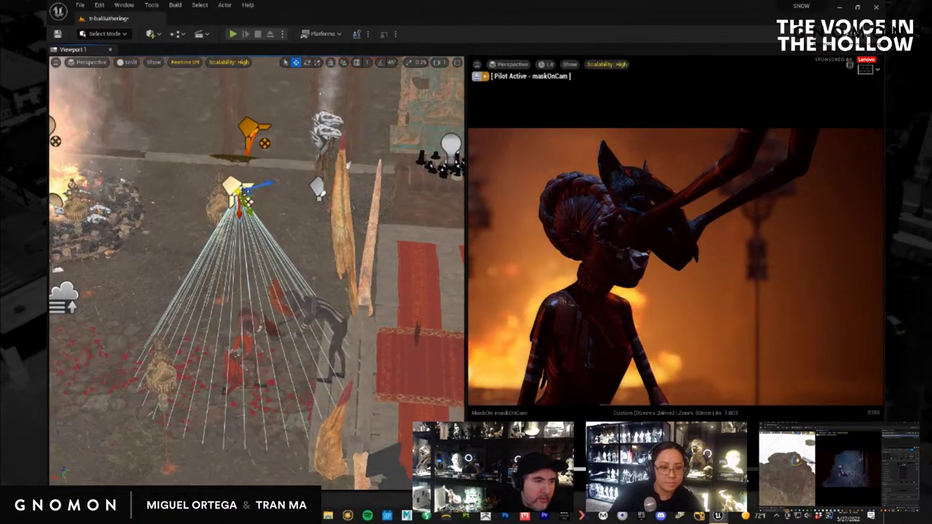
pyautogui.keyDown('alt'); pyautogui.moveTo(336, 234); pyautogui.dragTo(353, 263); pyautogui.keyUp('alt')
pyautogui.click(331, 62)
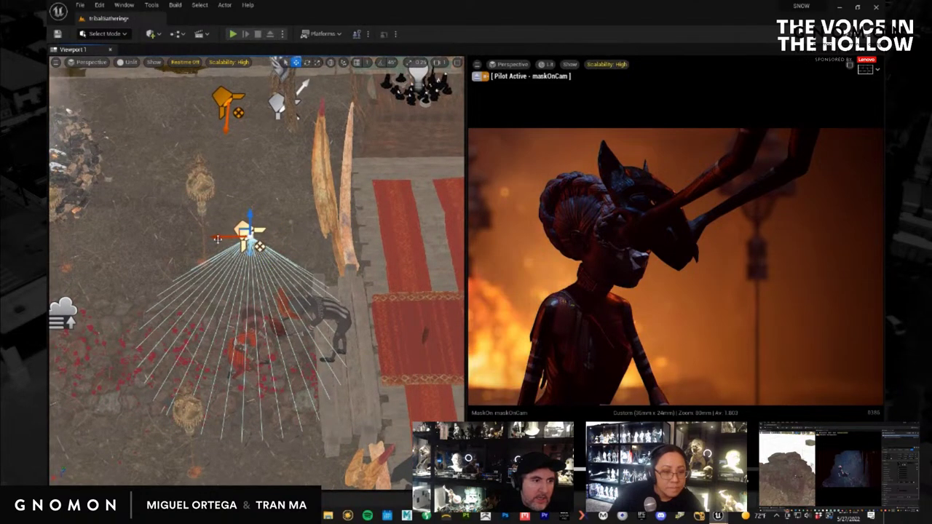
pyautogui.moveTo(218, 238); pyautogui.dragTo(232, 240)
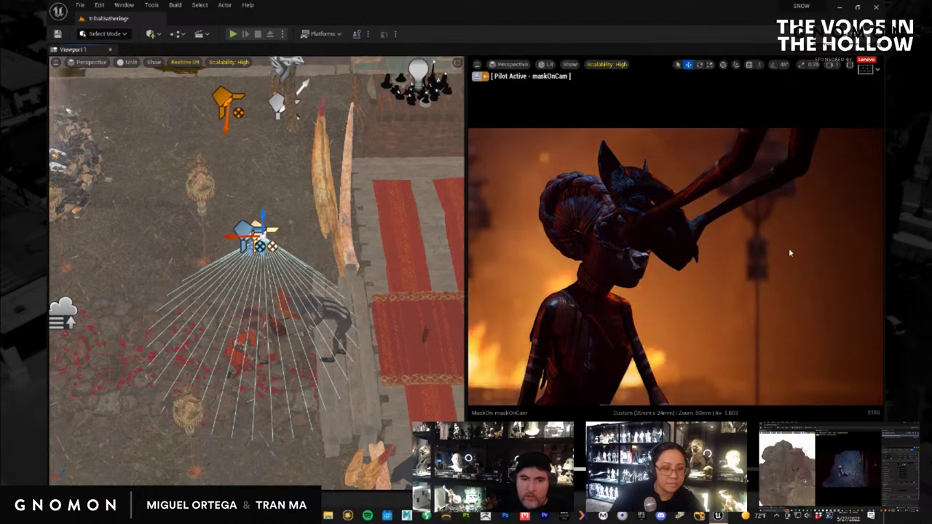
pyautogui.click(676, 239)
pyautogui.hotkey('ctrl', 'z')
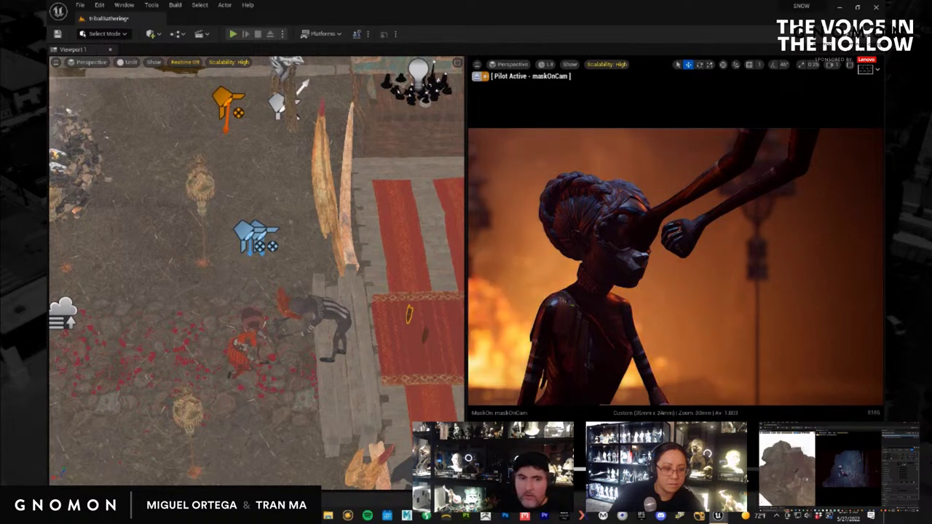
pyautogui.hotkey('ctrl', 'z')
pyautogui.hotkey('ctrl', 'r')
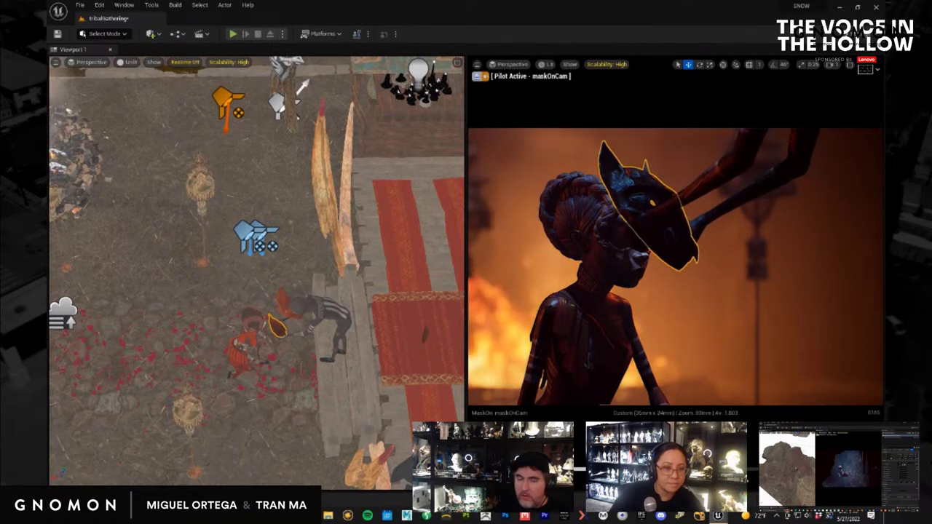
# Move the duplicated spotlight closer to the priest and the mask to light the mask from behind the pair.
pyautogui.click(260, 236)
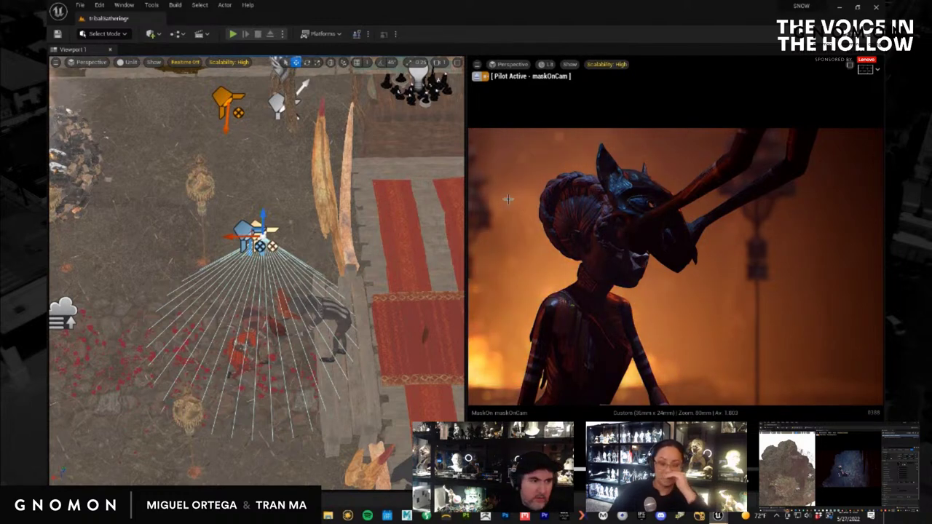
pyautogui.moveTo(263, 215); pyautogui.dragTo(277, 268)
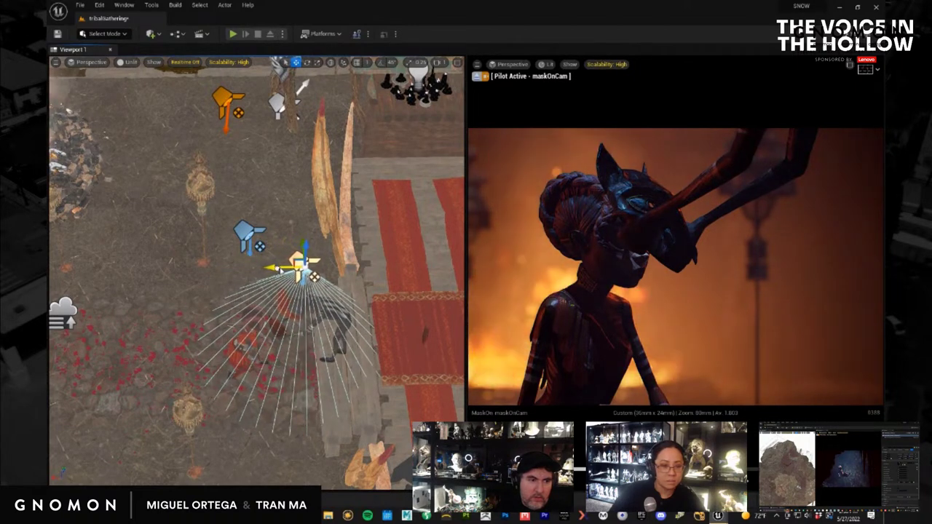
# Rotate the duplicated spotlight about its vertical axis and shift it sideways behind the pair so it catches the mask.
pyautogui.press('e')
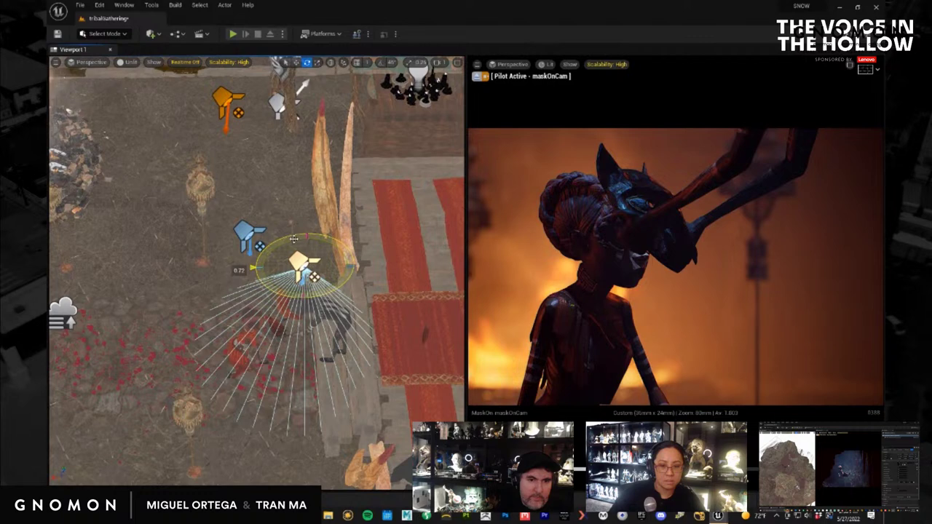
pyautogui.moveTo(293, 238); pyautogui.dragTo(309, 241)
pyautogui.press('w')
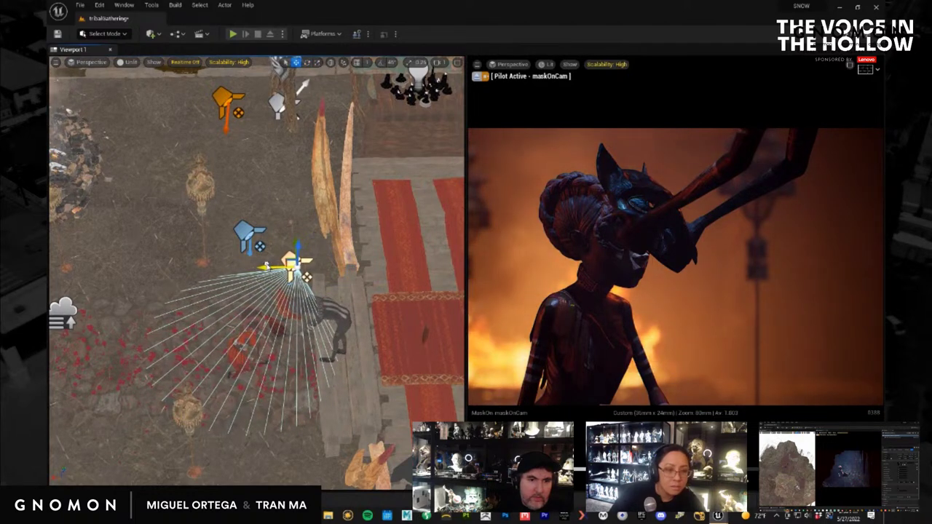
pyautogui.moveTo(268, 266); pyautogui.dragTo(263, 265)
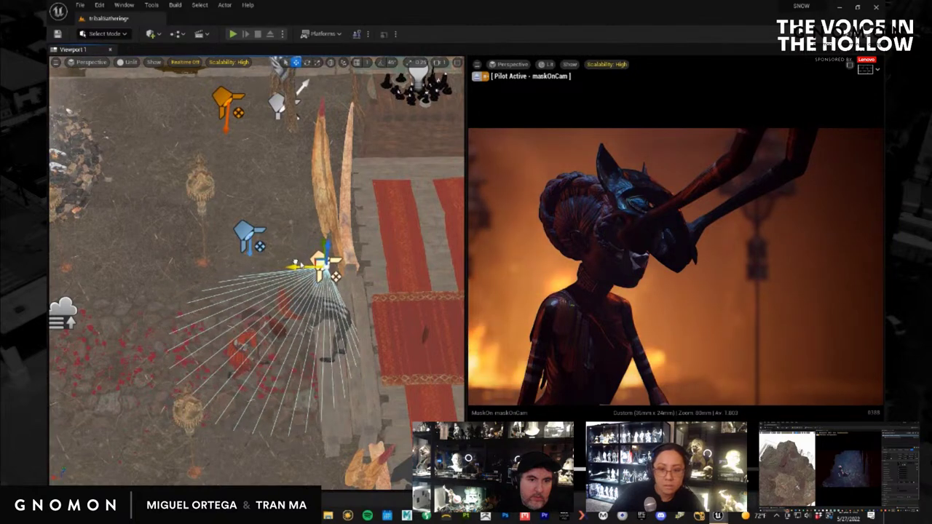
pyautogui.moveTo(295, 264); pyautogui.dragTo(241, 243)
pyautogui.press('e')
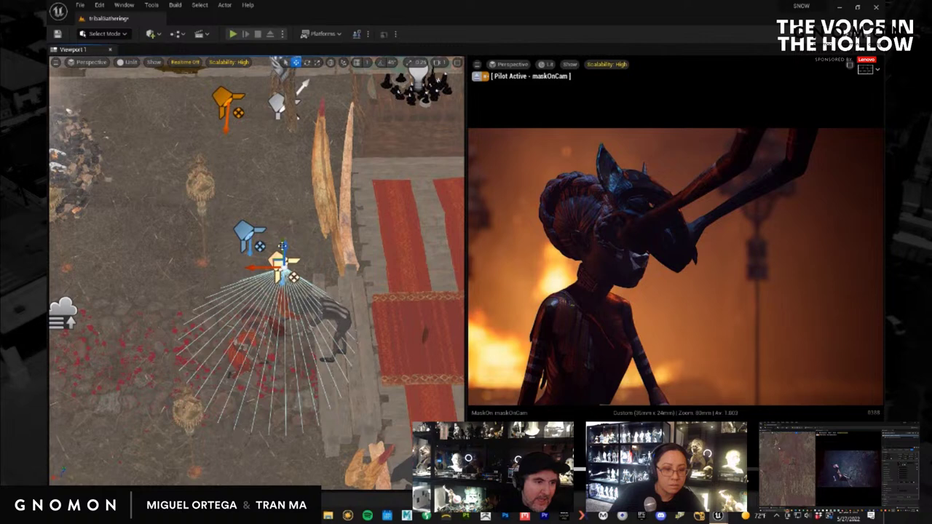
# Duplicate the spotlight again, turn the copy roughly a quarter turn, and place it at the priest's side facing the girl.
pyautogui.keyDown('alt'); pyautogui.moveTo(284, 246); pyautogui.dragTo(283, 263); pyautogui.keyUp('alt')
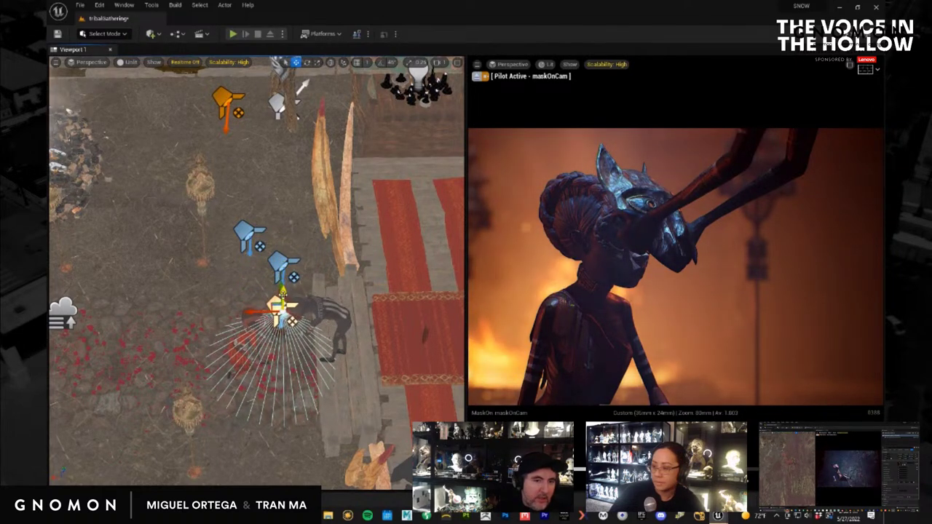
pyautogui.press('e')
pyautogui.moveTo(271, 287); pyautogui.dragTo(342, 293)
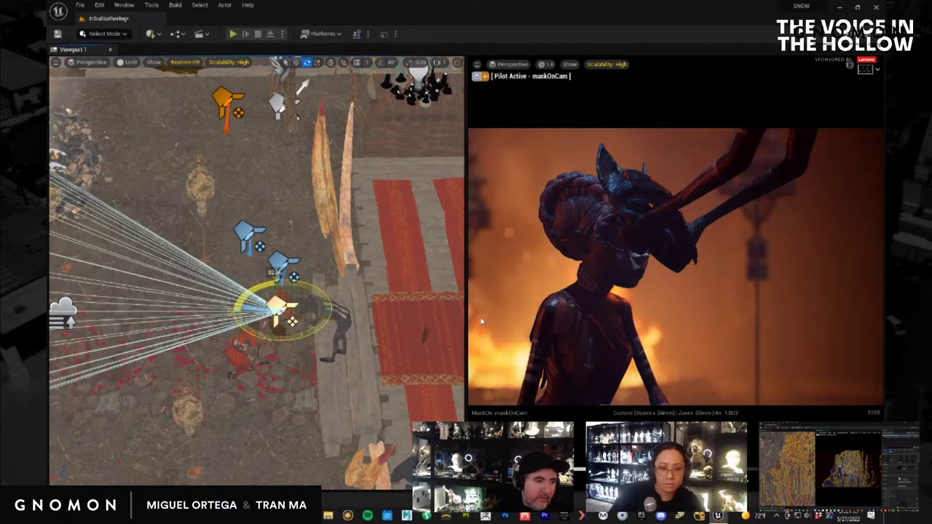
pyautogui.press('w')
pyautogui.moveTo(263, 311); pyautogui.dragTo(340, 323)
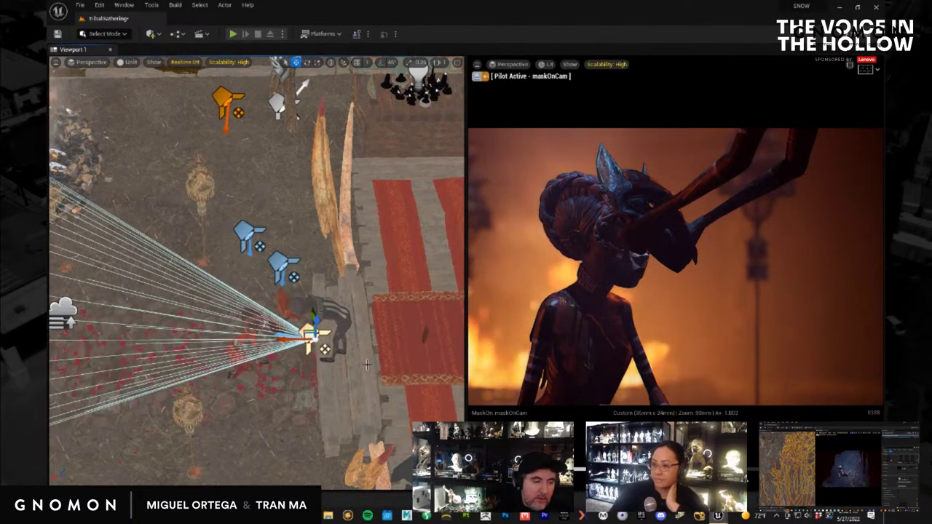
pyautogui.keyDown('alt'); pyautogui.moveTo(330, 362); pyautogui.dragTo(275, 344); pyautogui.keyUp('alt')
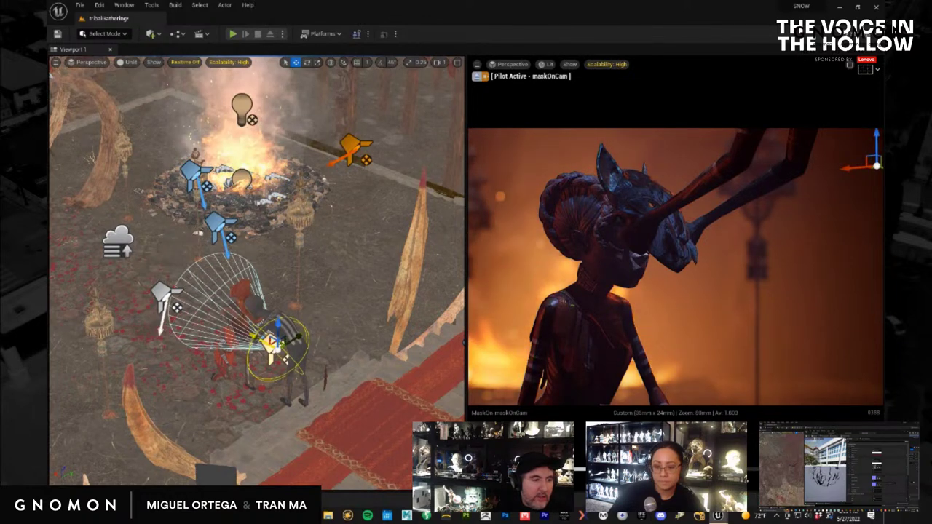
# Play the maskOnCam shot to review the new lighting on the girl and the lowered mask.
pyautogui.press('space')
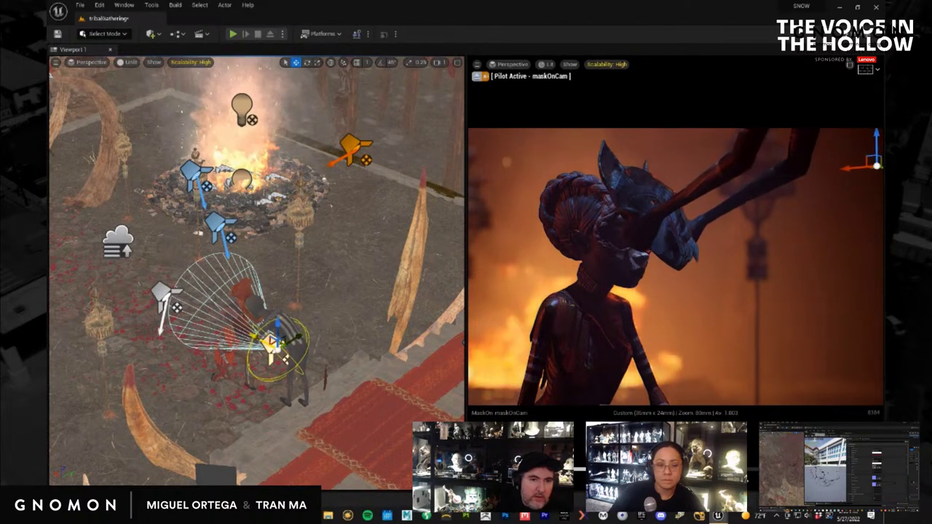
pyautogui.press('space')
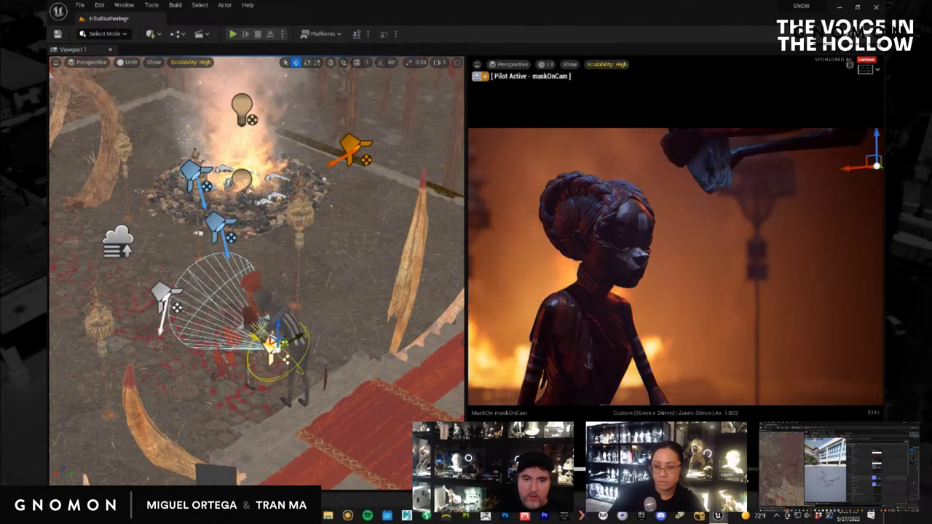
pyautogui.press('space')
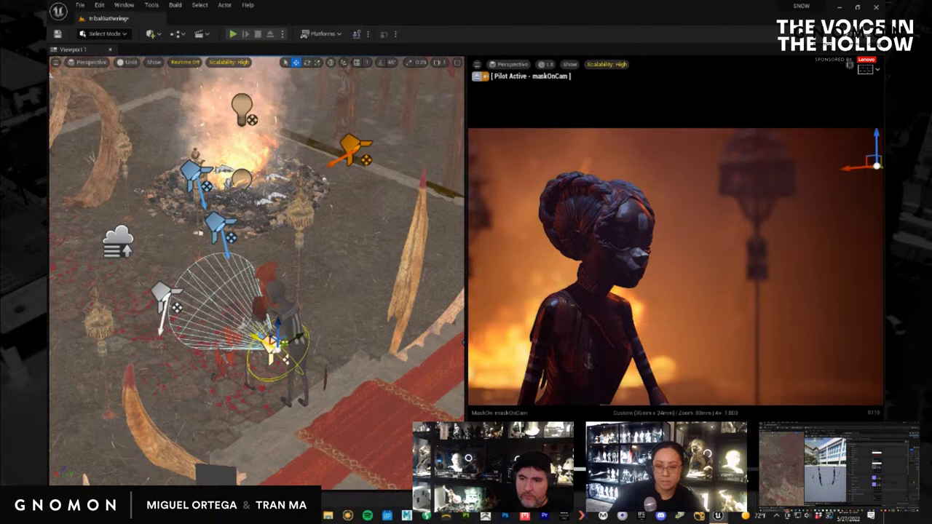
# Reframe maskOnCam at the shot's start to look past the priest's side at the mask and girl, and play the camera move.
pyautogui.keyDown('alt'); pyautogui.moveTo(734, 299); pyautogui.dragTo(622, 393, button='middle'); pyautogui.keyUp('alt')
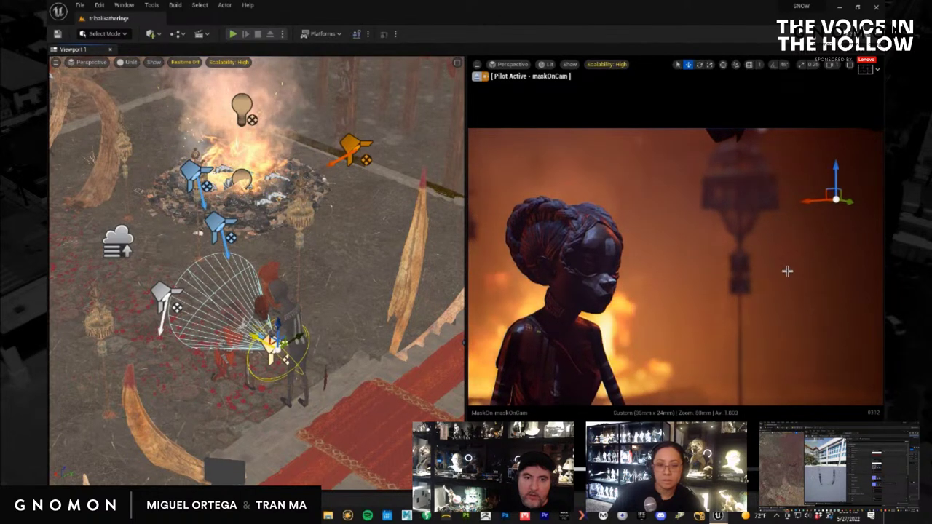
pyautogui.keyDown('alt'); pyautogui.moveTo(782, 243); pyautogui.dragTo(704, 486, button='middle'); pyautogui.keyUp('alt')
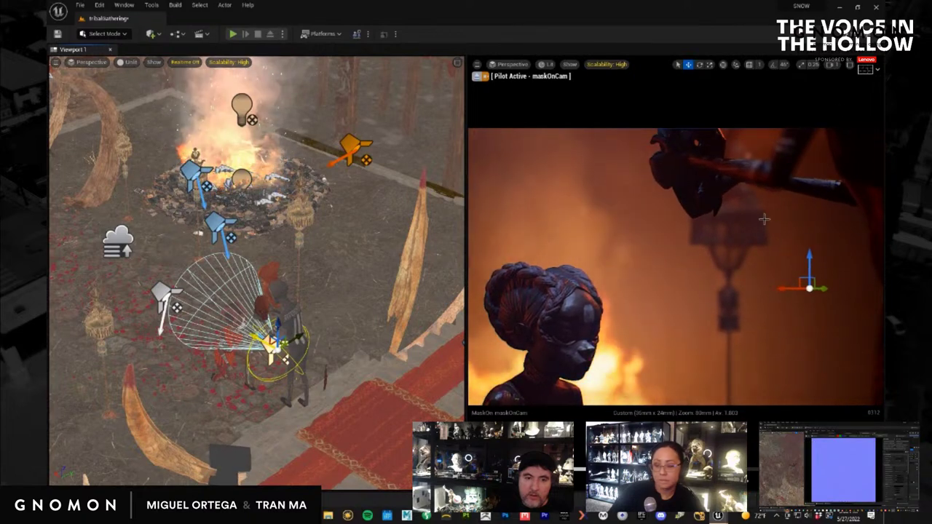
pyautogui.keyDown('alt'); pyautogui.moveTo(726, 258); pyautogui.dragTo(699, 290); pyautogui.keyUp('alt')
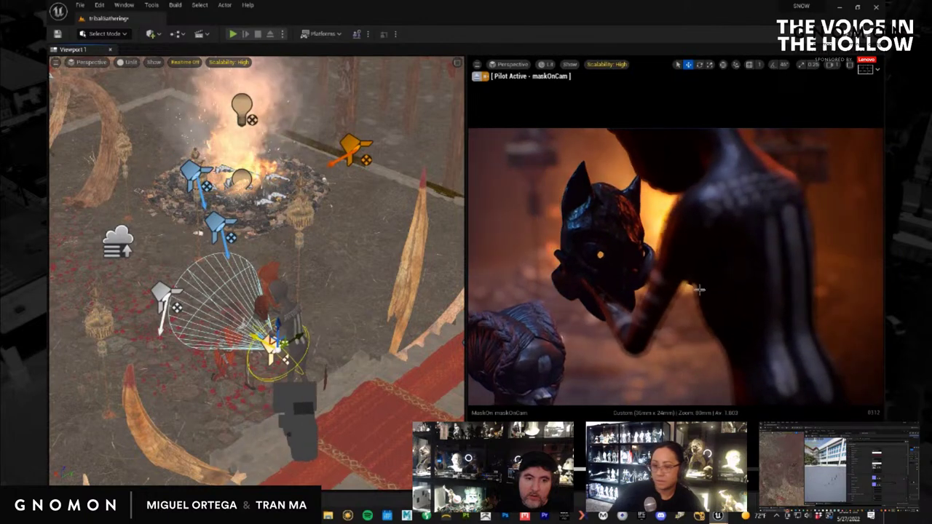
pyautogui.keyDown('alt'); pyautogui.moveTo(644, 280); pyautogui.dragTo(837, 237, button='middle'); pyautogui.keyUp('alt')
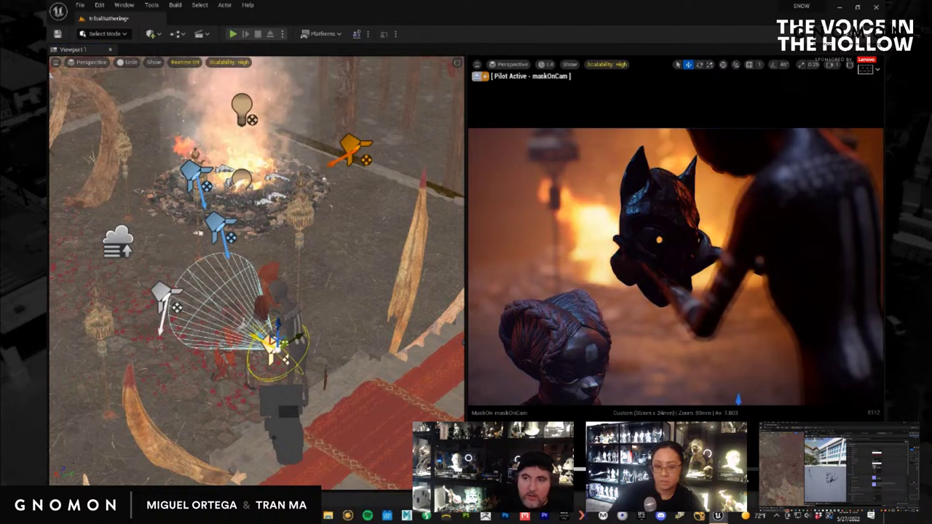
pyautogui.press('space')
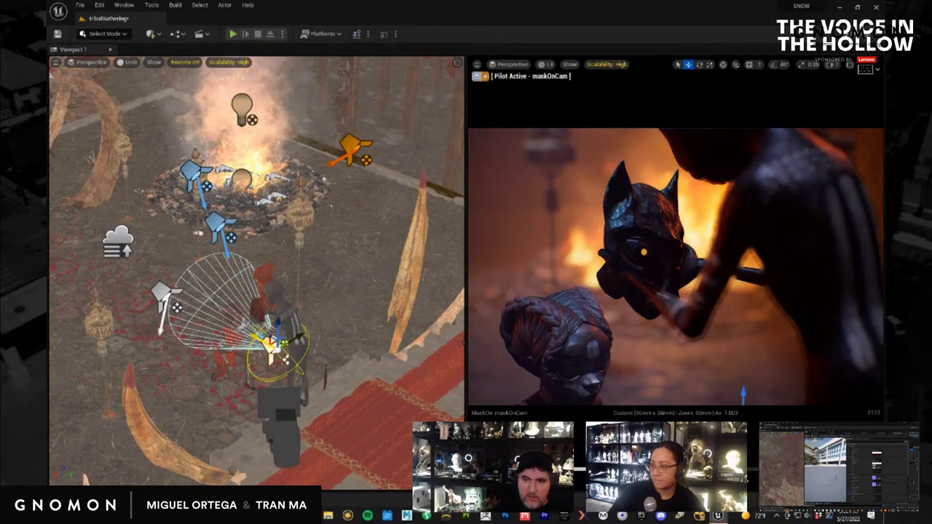
# Bring the priest's hidden red robe back into the shot, select the girl, and save the level.
pyautogui.hotkey('ctrl', 'r')
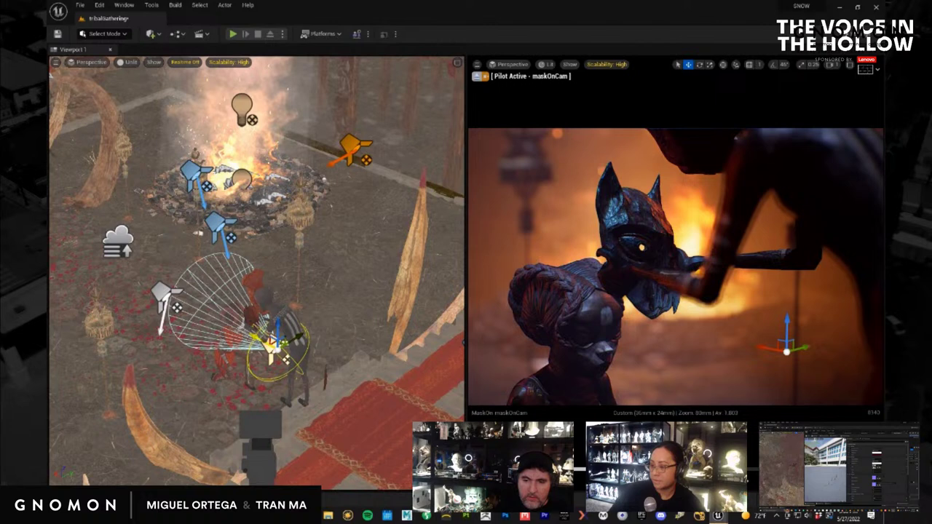
pyautogui.click(738, 296)
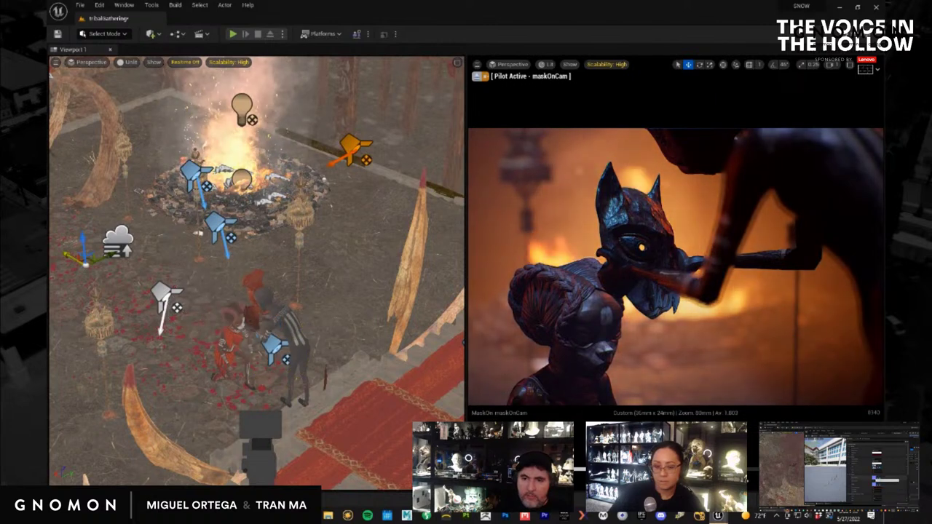
pyautogui.hotkey('ctrl', 'z')
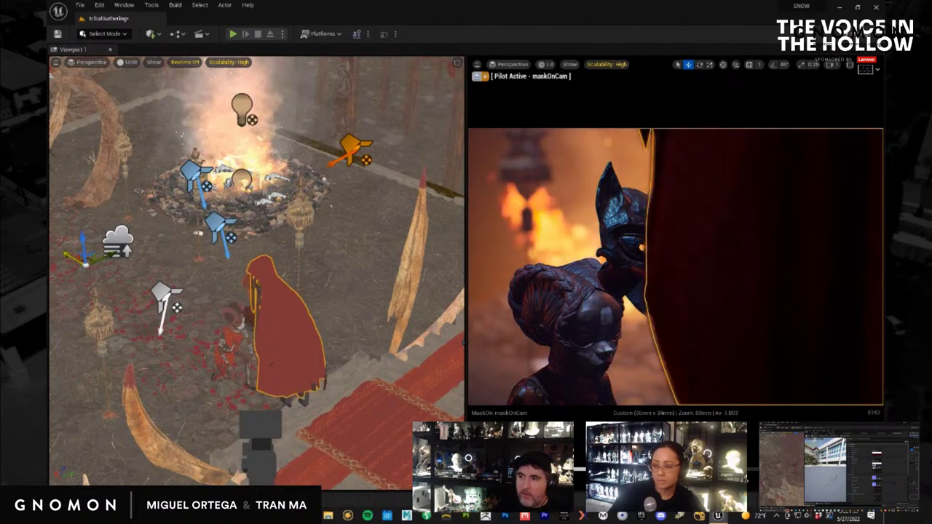
pyautogui.hotkey('ctrl', 'r')
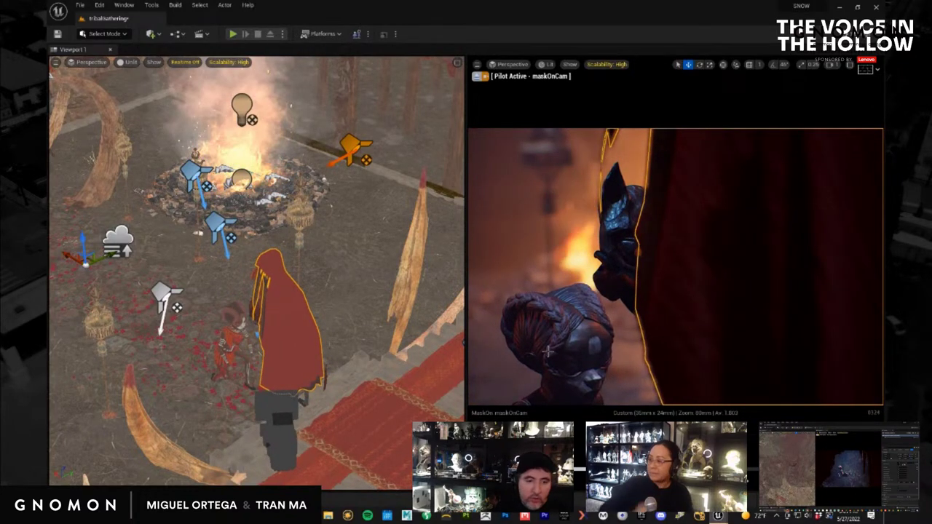
pyautogui.click(573, 353)
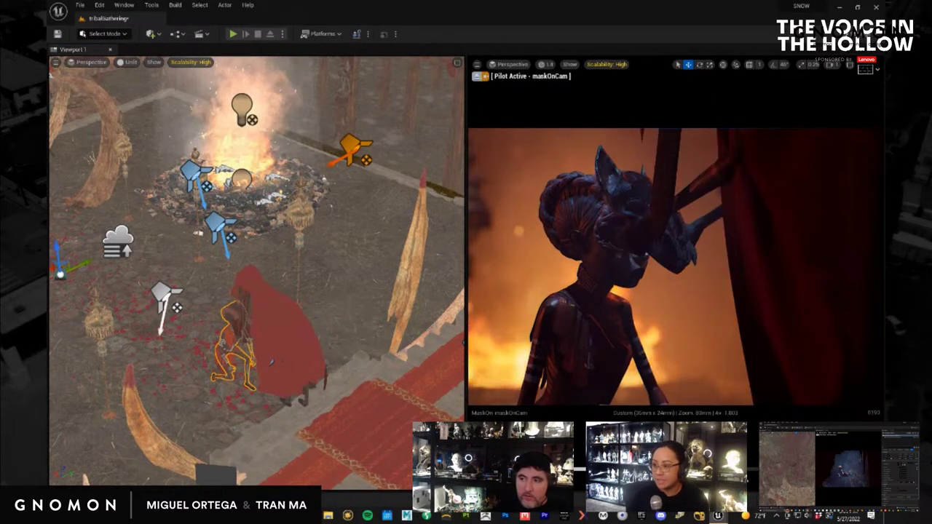
pyautogui.click(80, 5)
pyautogui.click(101, 104)
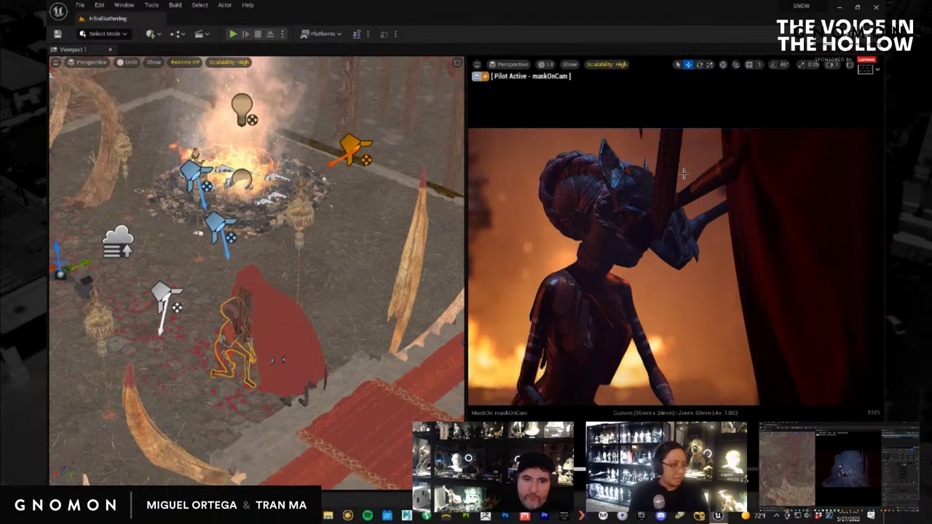
# Hide the priest's red robe again and play the shot without it.
pyautogui.click(778, 226)
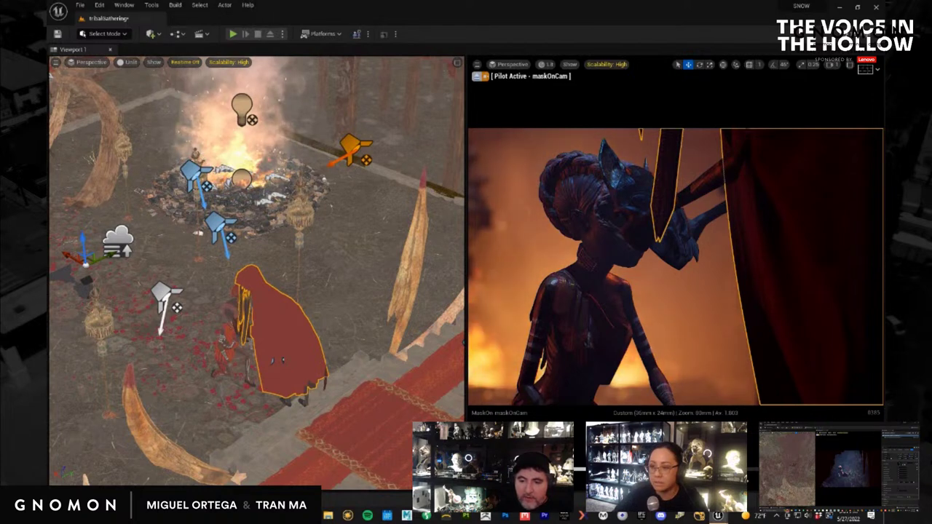
pyautogui.press('h')
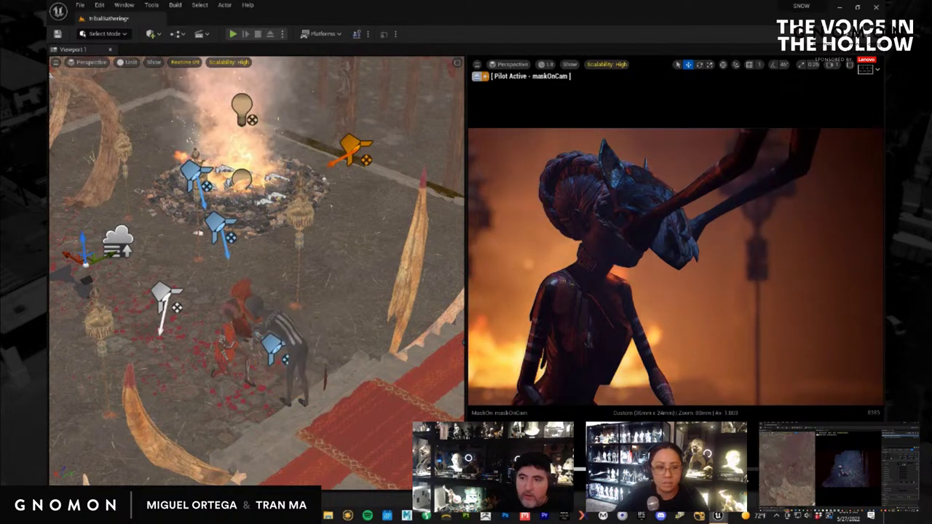
pyautogui.press('space')
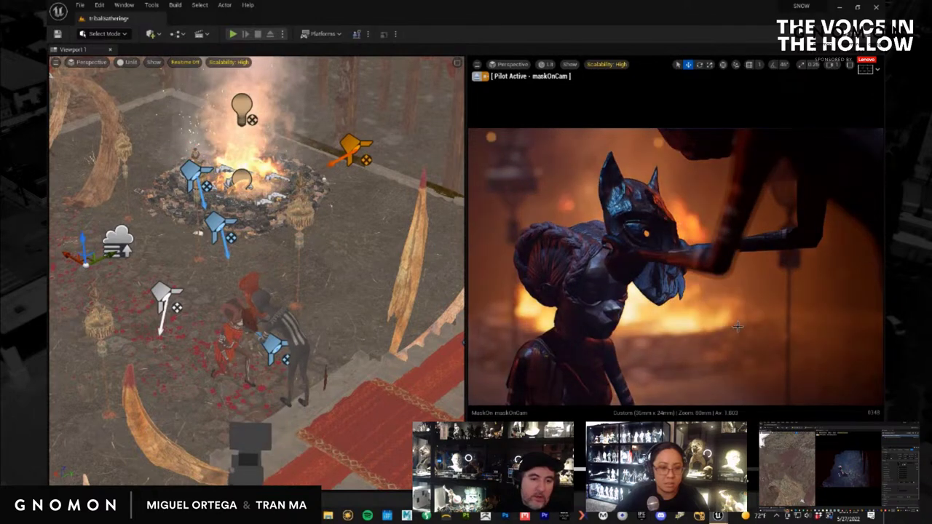
# Locate the priest's asset in the pickUpMask content folder and save all changes before importing.
pyautogui.click(723, 257)
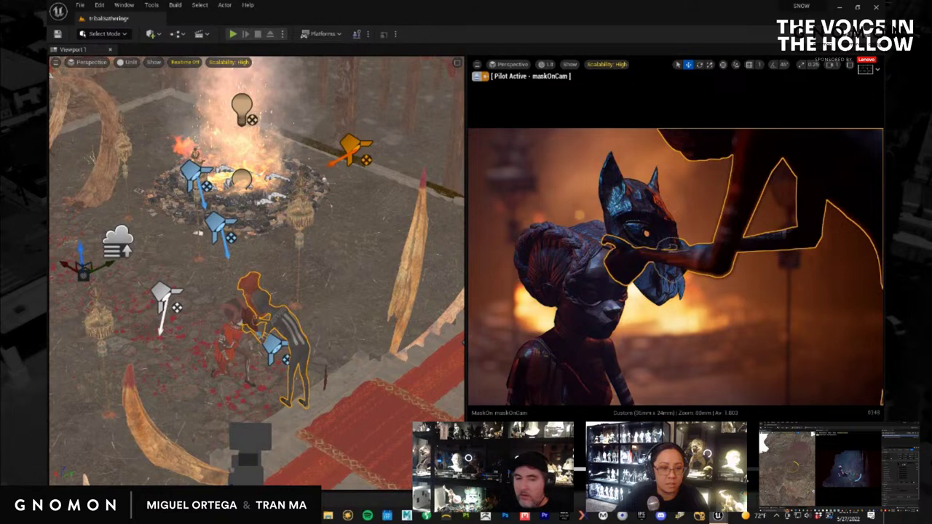
pyautogui.hotkey('ctrl', 'b')
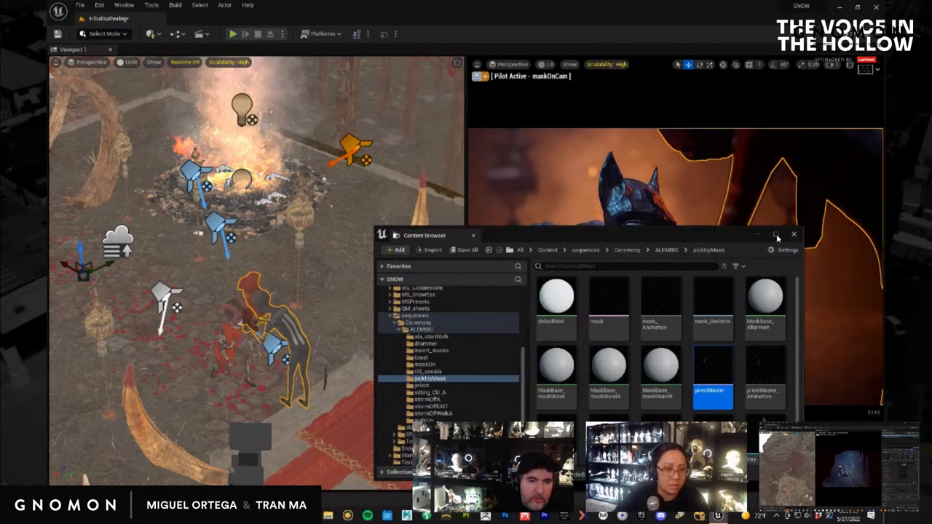
pyautogui.click(775, 234)
pyautogui.click(488, 259)
pyautogui.rightClick(555, 246)
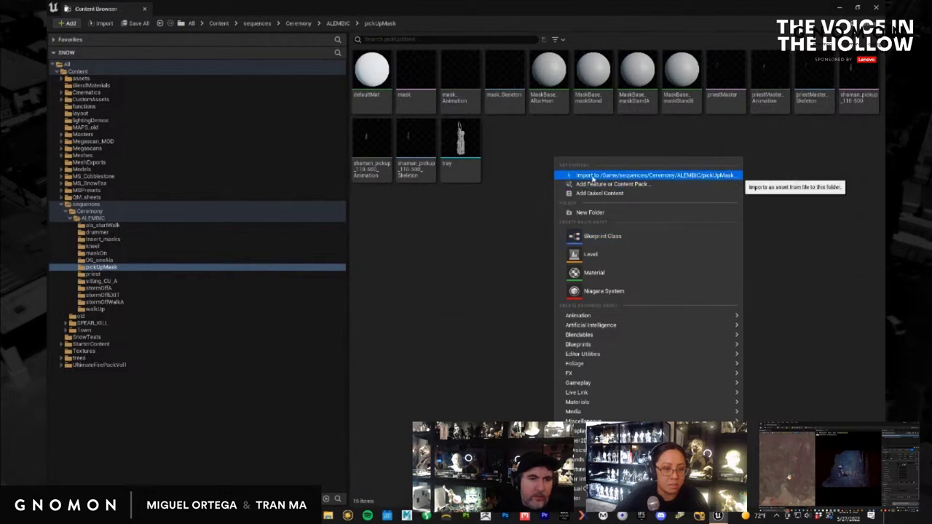
pyautogui.doubleClick(195, 10)
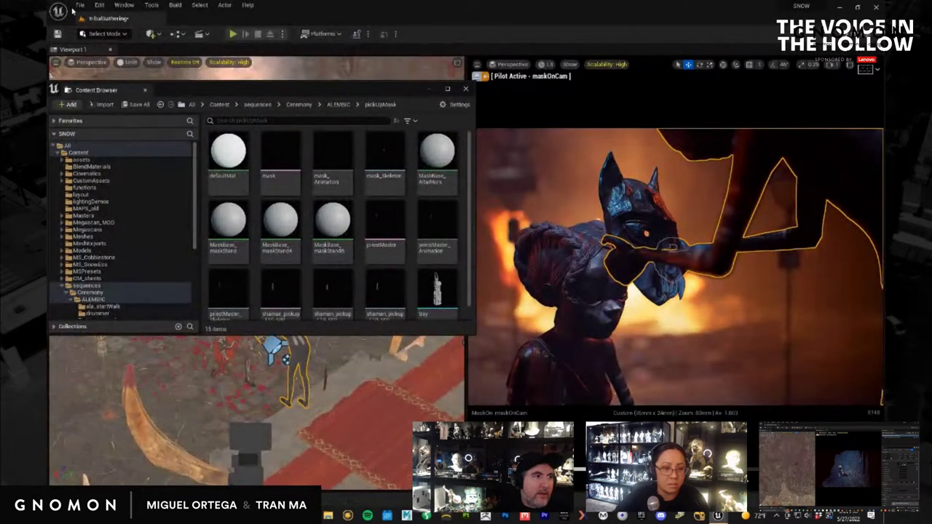
pyautogui.click(80, 5)
pyautogui.click(116, 103)
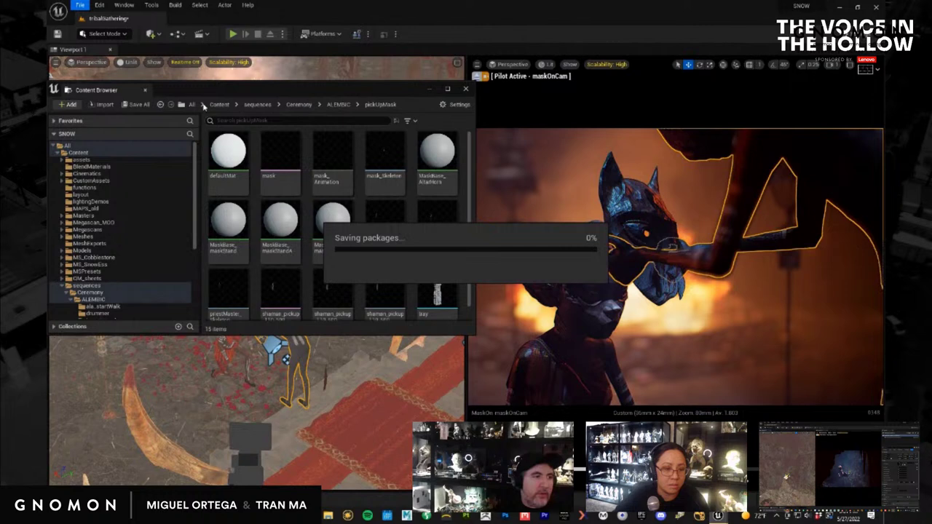
# Start importing shaman_pickup_notassels_110-500.abc from the USB drive's shaman/pickup folder into pickUpMask.
pyautogui.click(448, 91)
pyautogui.rightClick(525, 241)
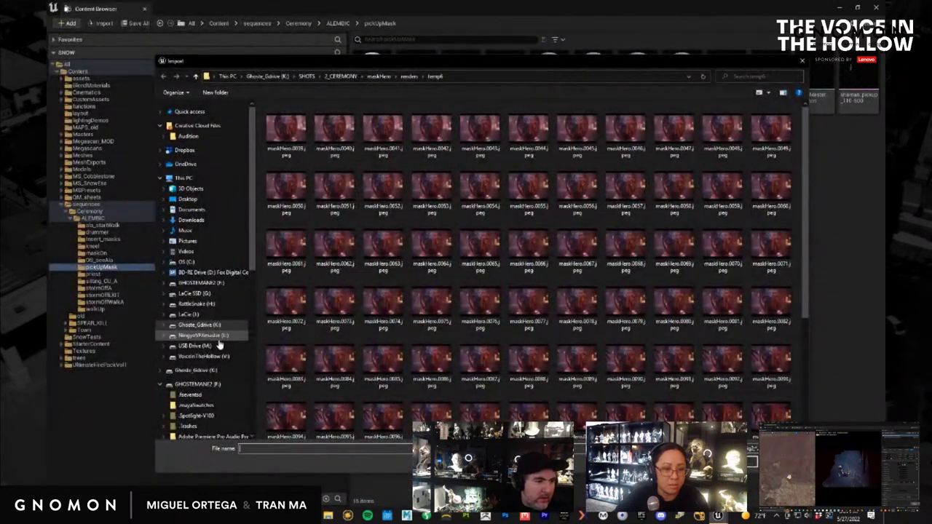
pyautogui.click(195, 346)
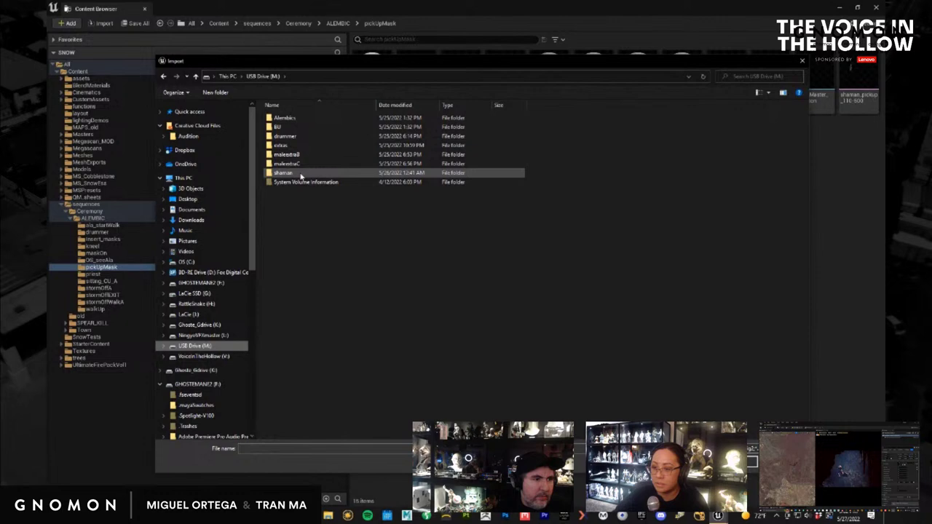
pyautogui.moveTo(328, 67); pyautogui.dragTo(928, 93)
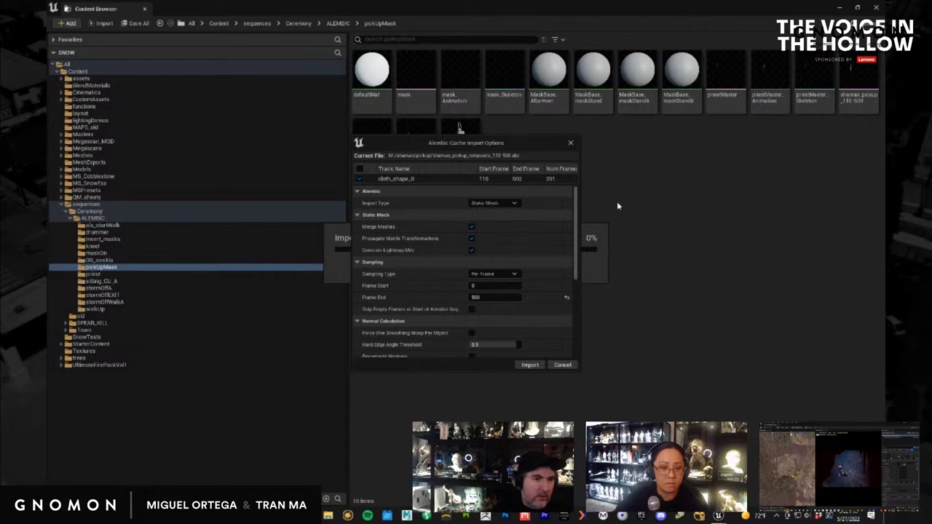
# Set the Alembic import type to Skeletal and the base calculation type to No Compression.
pyautogui.click(502, 203)
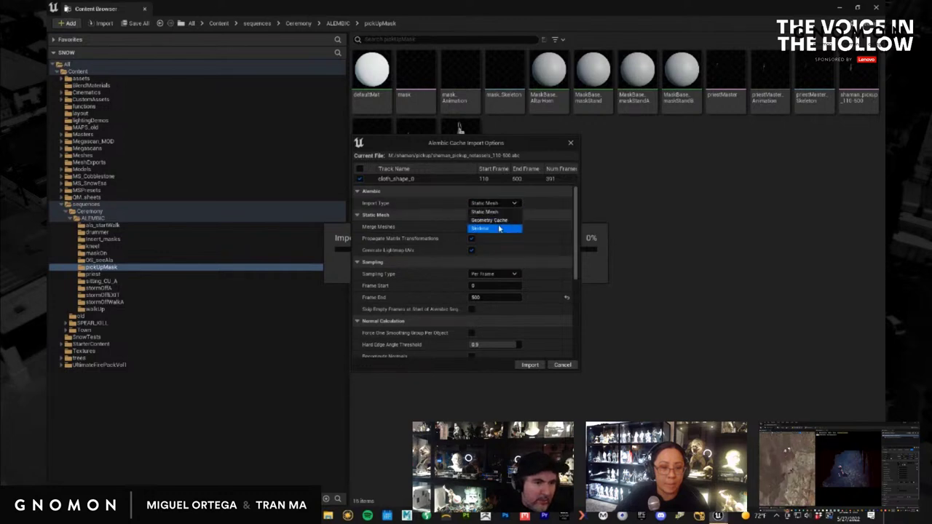
pyautogui.click(499, 229)
pyautogui.click(512, 227)
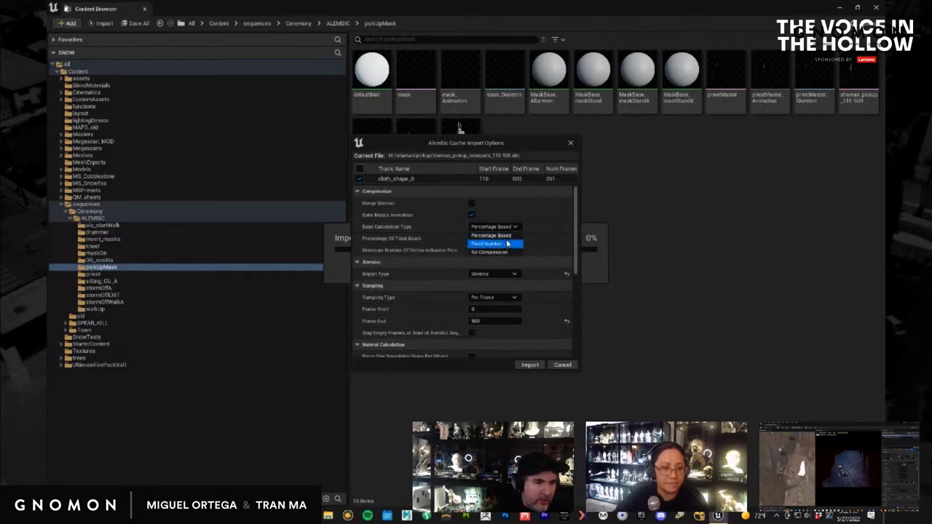
pyautogui.click(510, 252)
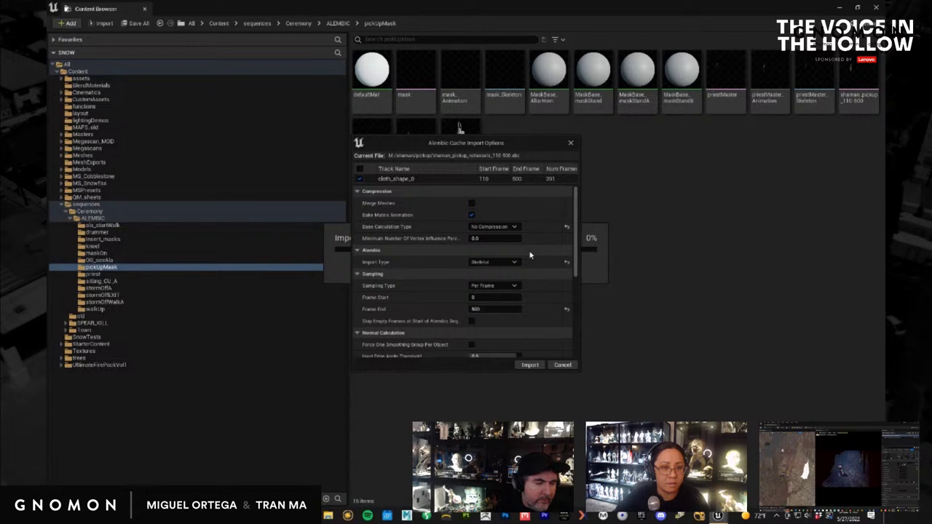
# Enable skipping empty frames at the start and finding existing materials, and import the shaman pickup cloth cache.
pyautogui.scroll(-1, 530, 255)
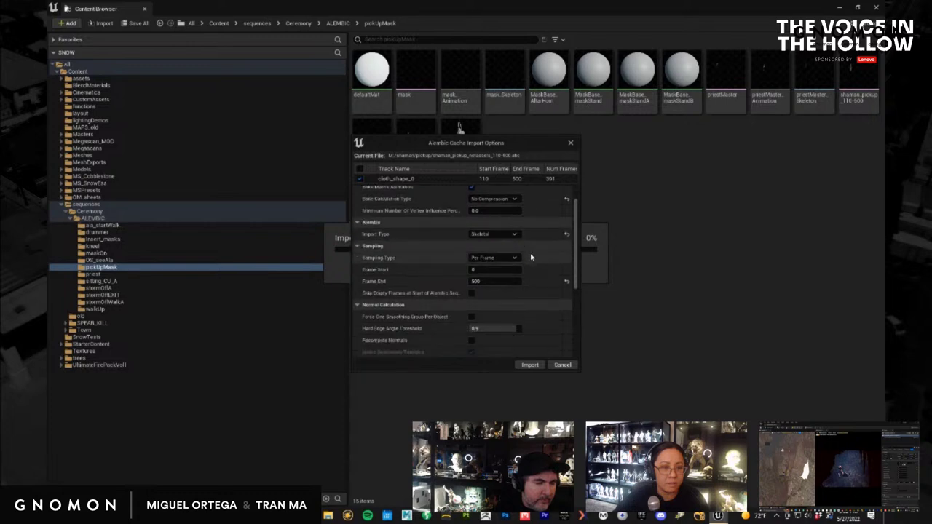
pyautogui.click(472, 293)
pyautogui.scroll(-3, 506, 292)
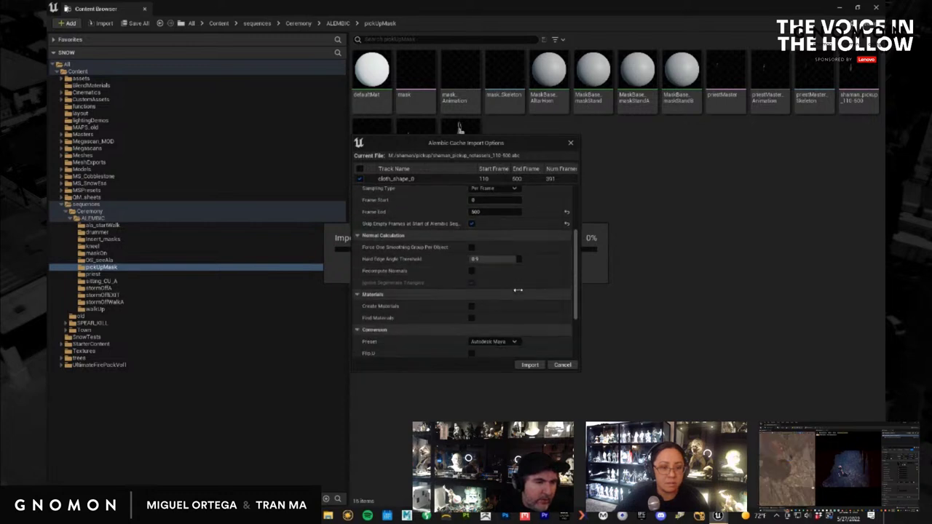
pyautogui.click(476, 302)
pyautogui.scroll(-2, 502, 299)
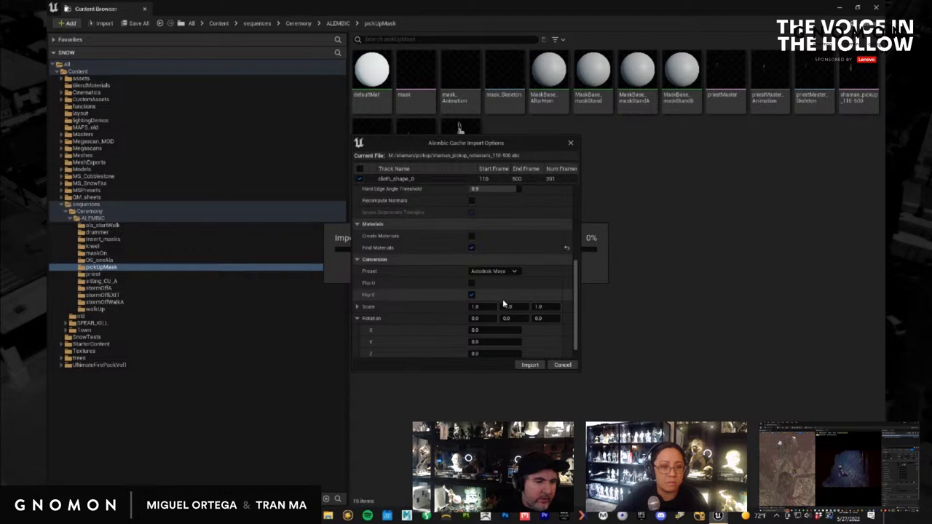
pyautogui.scroll(-1, 502, 305)
pyautogui.click(492, 303)
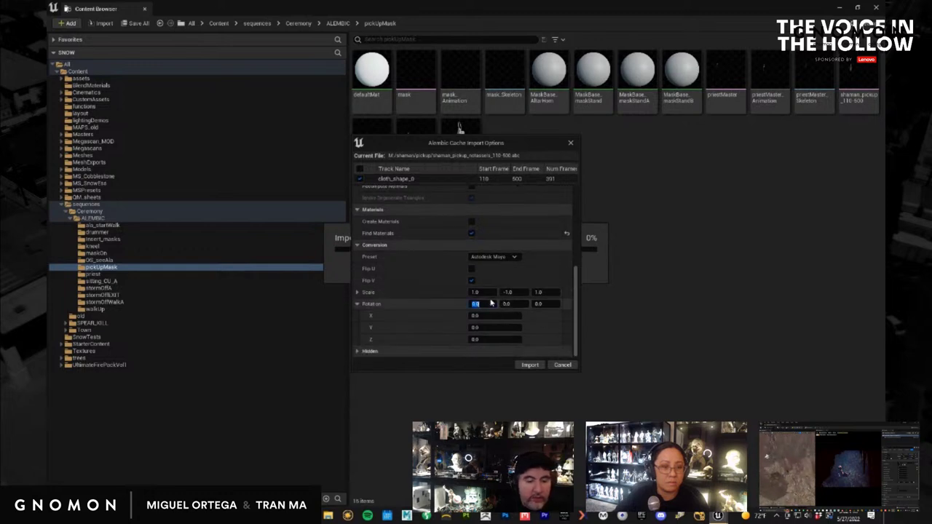
pyautogui.click(529, 364)
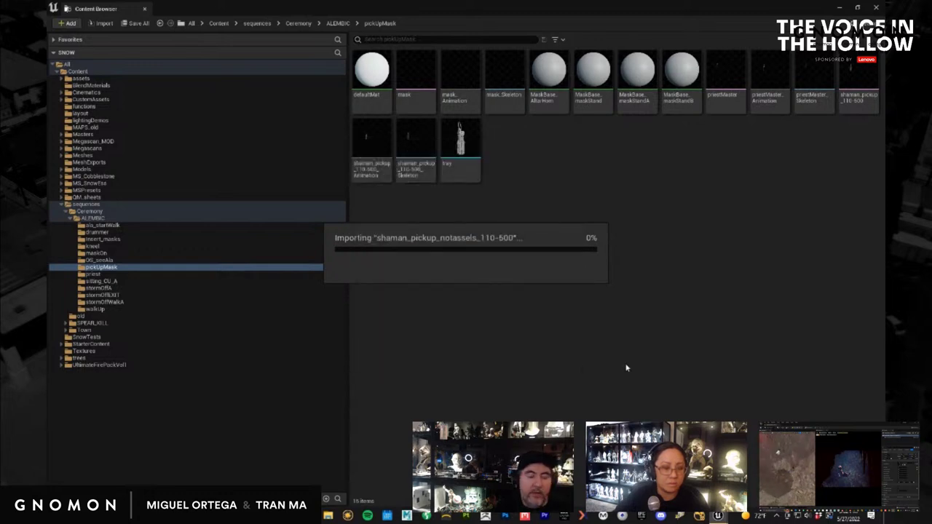
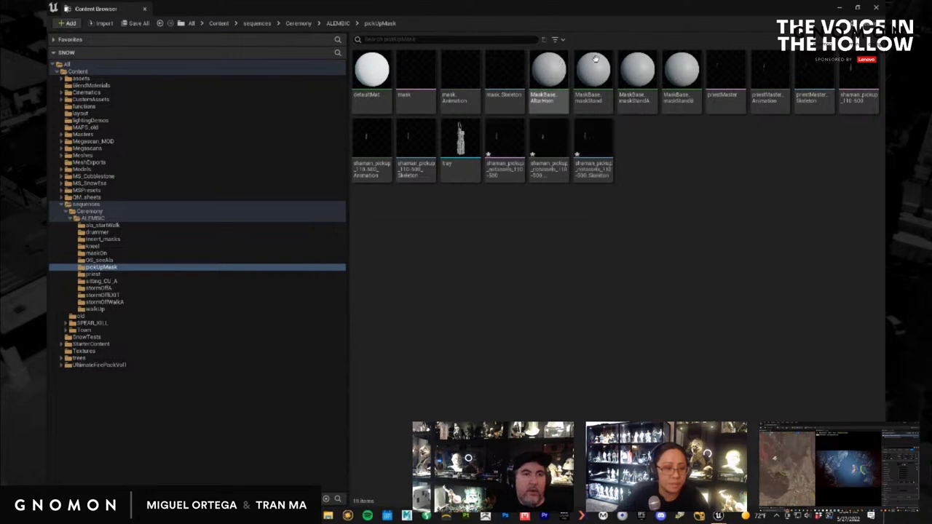
# Place the imported shaman_pickup_notassels_110-500 skeletal mesh in the tribalGathering level and close the Content Browser.
pyautogui.moveTo(466, 8); pyautogui.dragTo(357, 177)
pyautogui.scroll(-3, 391, 318)
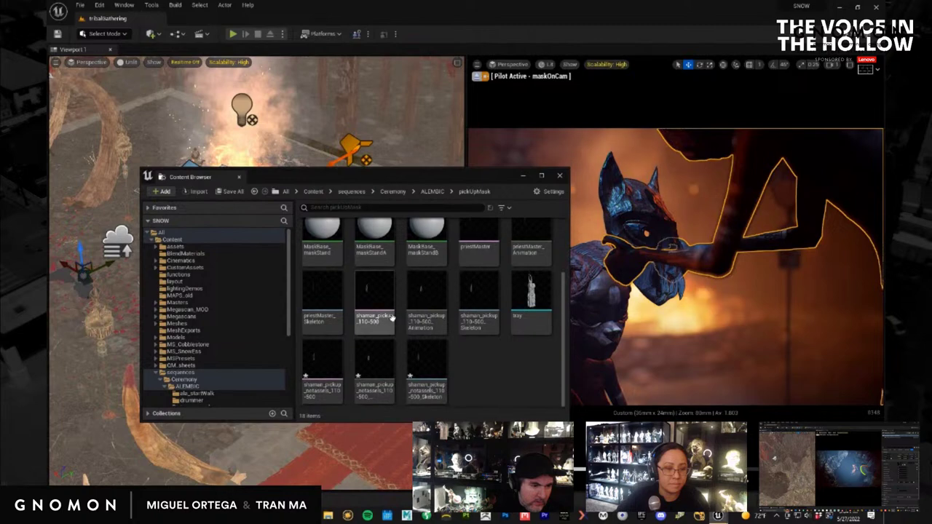
pyautogui.click(322, 361)
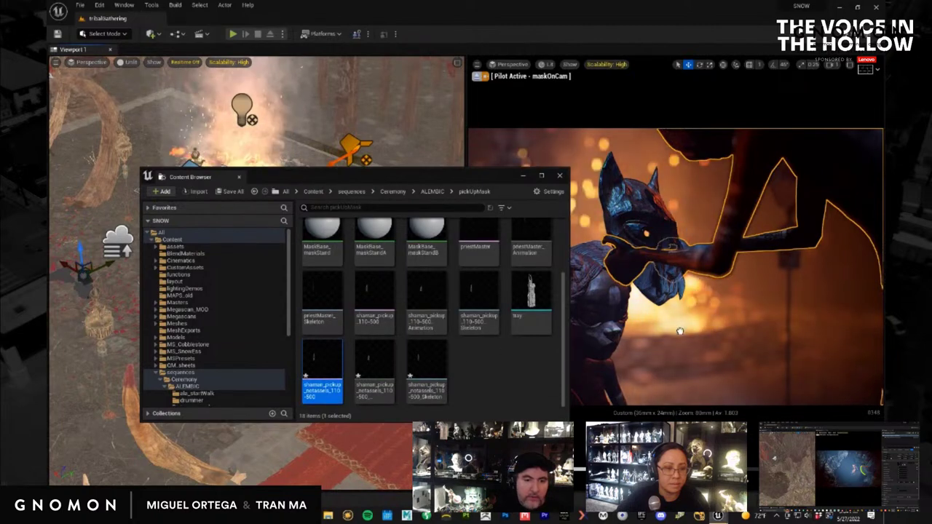
pyautogui.moveTo(680, 331); pyautogui.dragTo(680, 331)
pyautogui.click(559, 175)
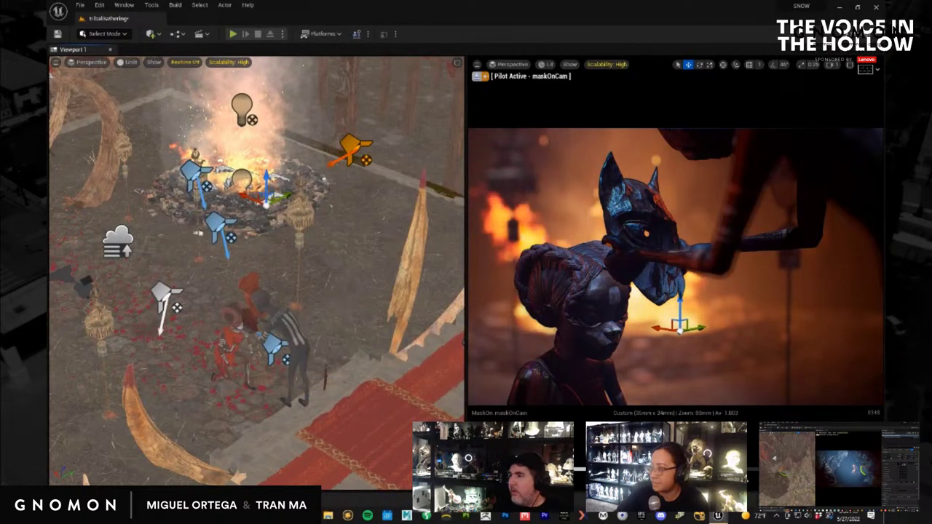
# Line up the new robe mesh with the priest by matching its position to the priest's pivot.
pyautogui.click(783, 295)
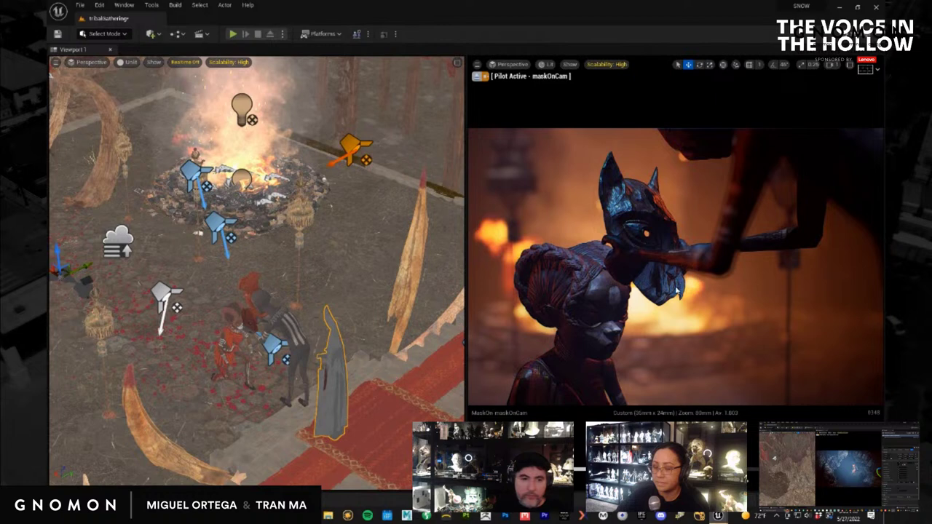
pyautogui.click(299, 351)
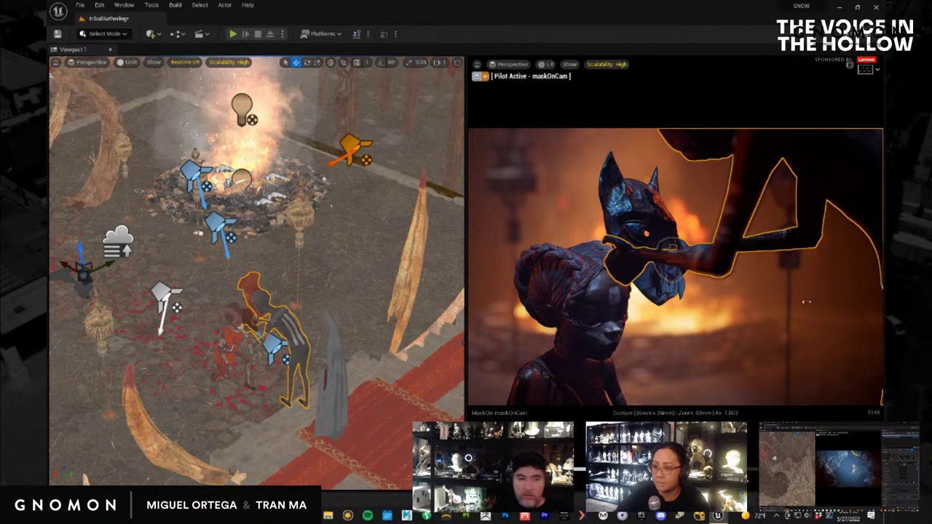
pyautogui.click(330, 365)
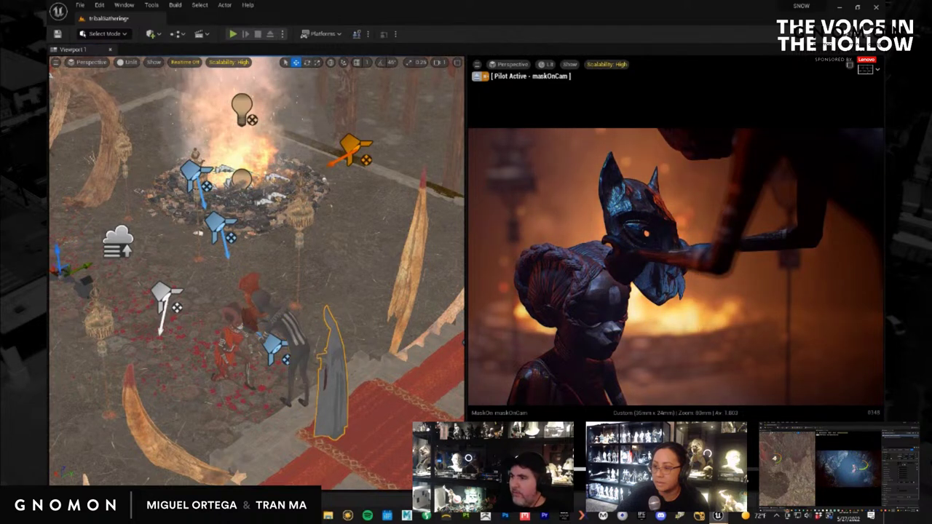
pyautogui.moveTo(82, 266); pyautogui.dragTo(103, 264)
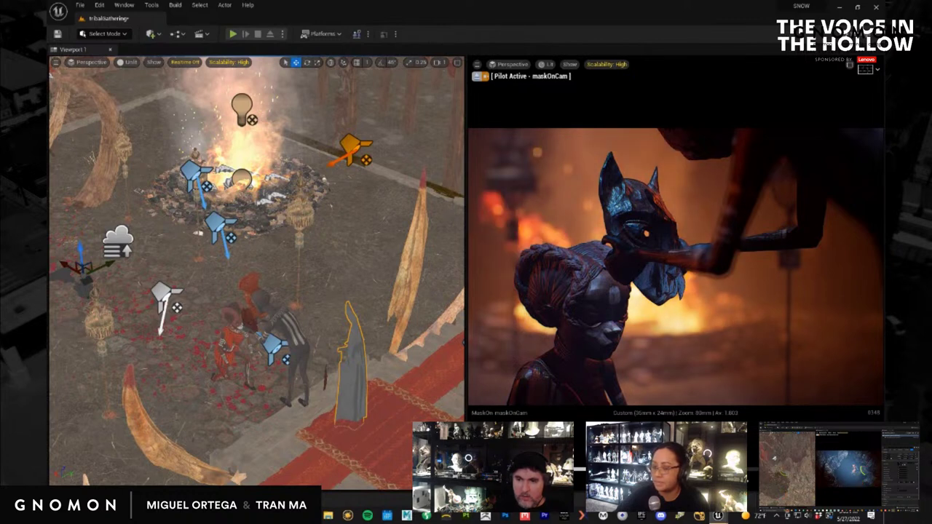
pyautogui.hotkey('ctrl', 'r')
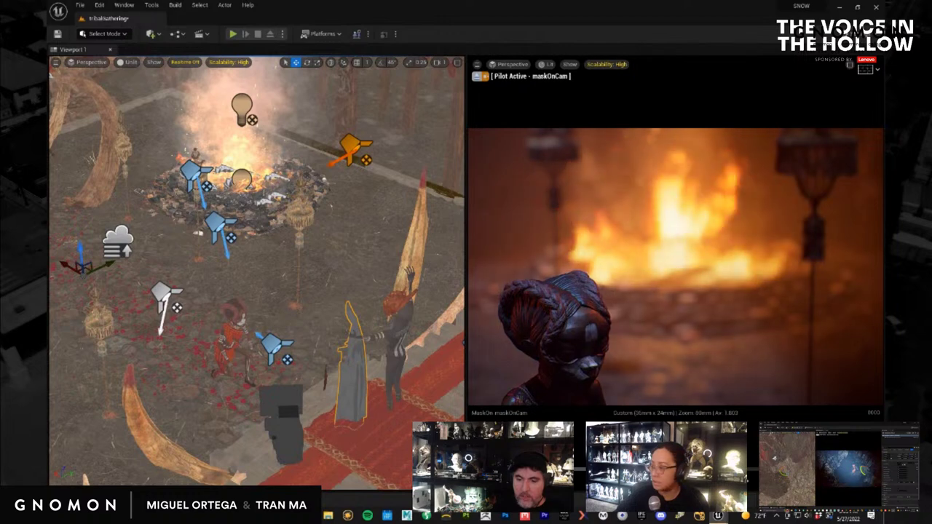
pyautogui.press('Escape')
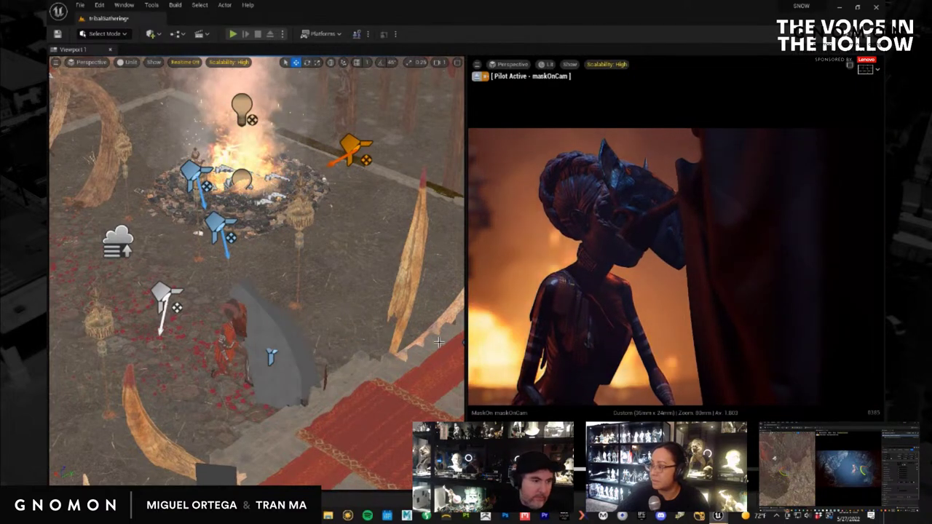
# Check the new robe beside the kneeling girl from a closer side angle, and select the priest and robe together.
pyautogui.keyDown('alt'); pyautogui.moveTo(328, 396); pyautogui.dragTo(428, 364); pyautogui.keyUp('alt')
pyautogui.keyDown('alt'); pyautogui.moveTo(428, 364); pyautogui.dragTo(252, 341, button='right'); pyautogui.keyUp('alt')
pyautogui.keyDown('alt'); pyautogui.moveTo(252, 342); pyautogui.dragTo(347, 333); pyautogui.keyUp('alt')
pyautogui.keyDown('alt'); pyautogui.moveTo(347, 333); pyautogui.dragTo(258, 347, button='right'); pyautogui.keyUp('alt')
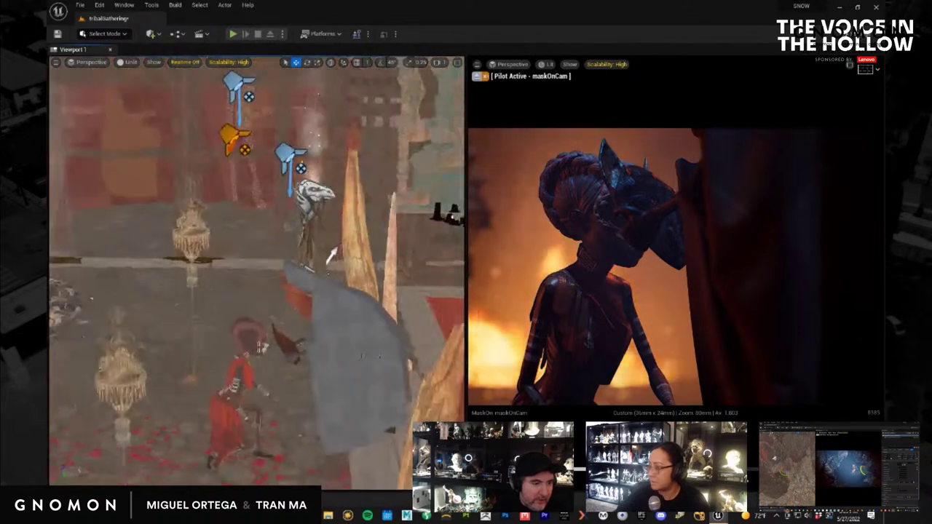
pyautogui.keyDown('alt'); pyautogui.moveTo(278, 386); pyautogui.dragTo(278, 393, button='middle'); pyautogui.keyUp('alt')
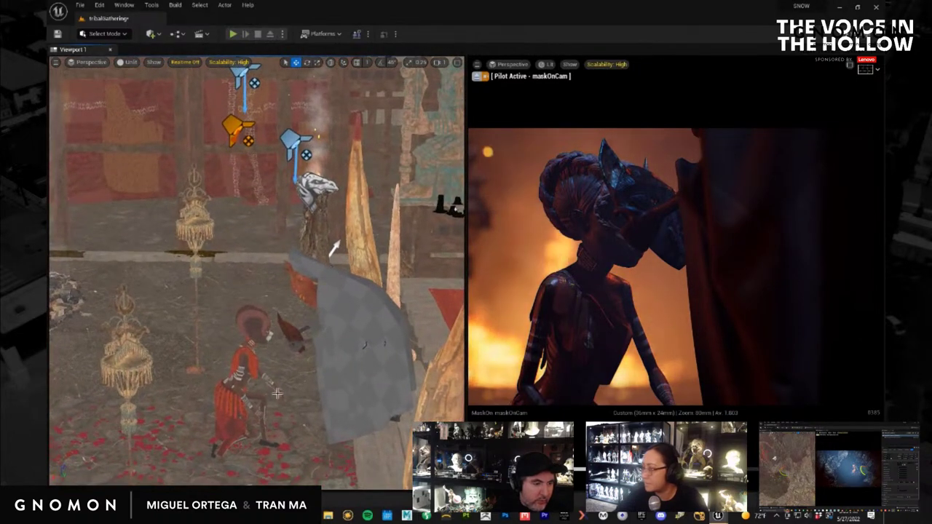
pyautogui.click(244, 372)
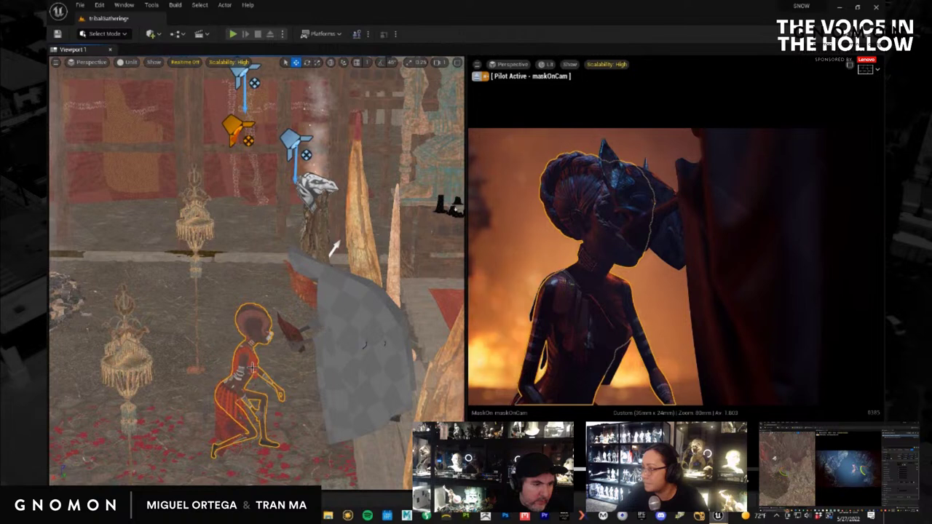
pyautogui.click(673, 251)
pyautogui.keyDown('ctrl'); pyautogui.click(723, 288); pyautogui.keyUp('ctrl')
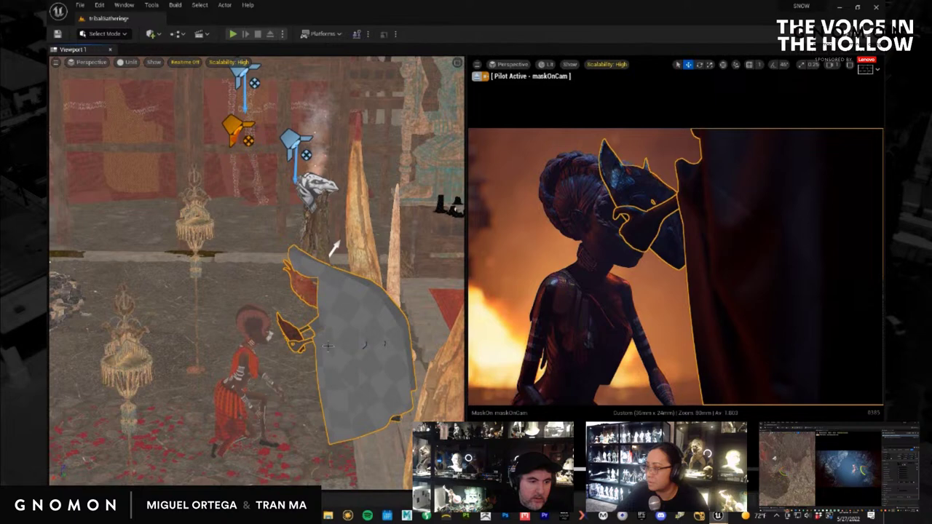
# Examine how the robe sits on the priest at different frames from several angles around the fire.
pyautogui.keyDown('alt'); pyautogui.moveTo(285, 375); pyautogui.dragTo(101, 281); pyautogui.keyUp('alt')
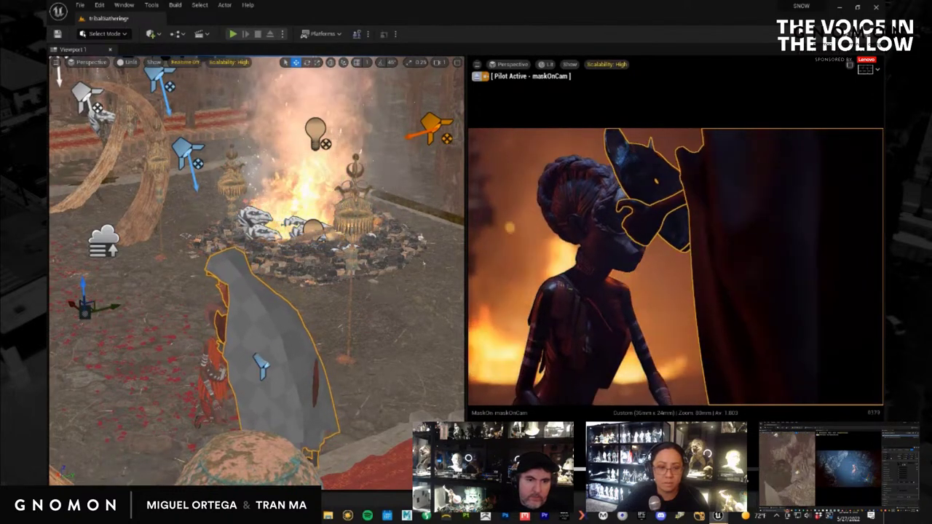
pyautogui.hotkey('ctrl', 'r')
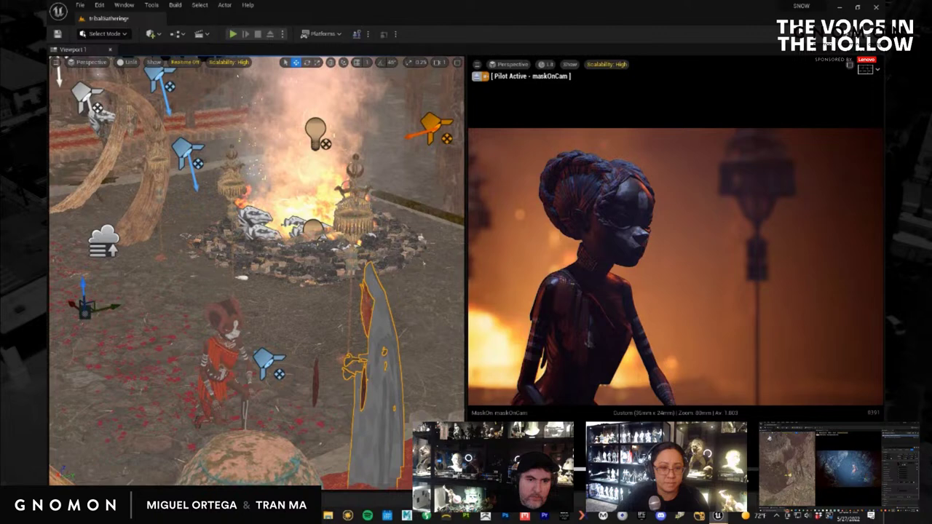
pyautogui.hotkey('ctrl', 'r')
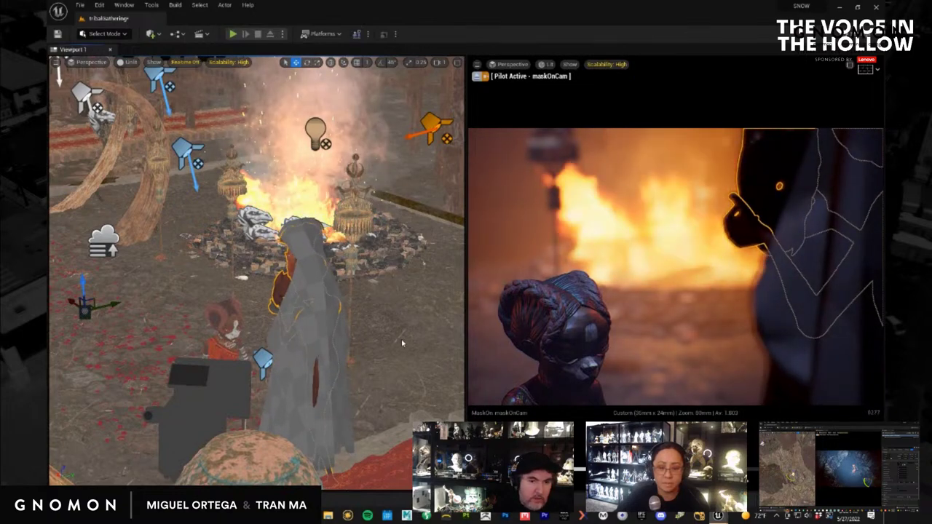
pyautogui.keyDown('alt'); pyautogui.moveTo(401, 342); pyautogui.dragTo(391, 315); pyautogui.keyUp('alt')
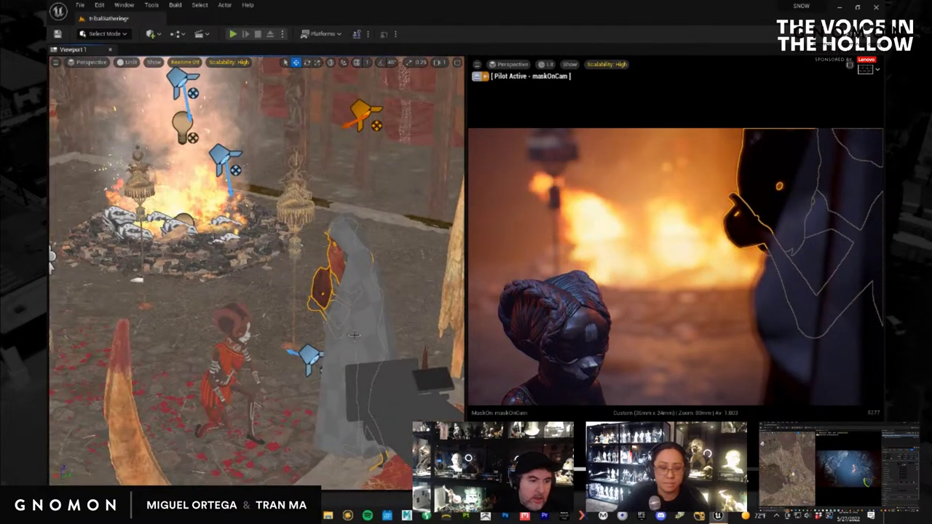
# Apply the Priest_clothing material from the assets/characters/priest folder to the new robe.
pyautogui.click(333, 359)
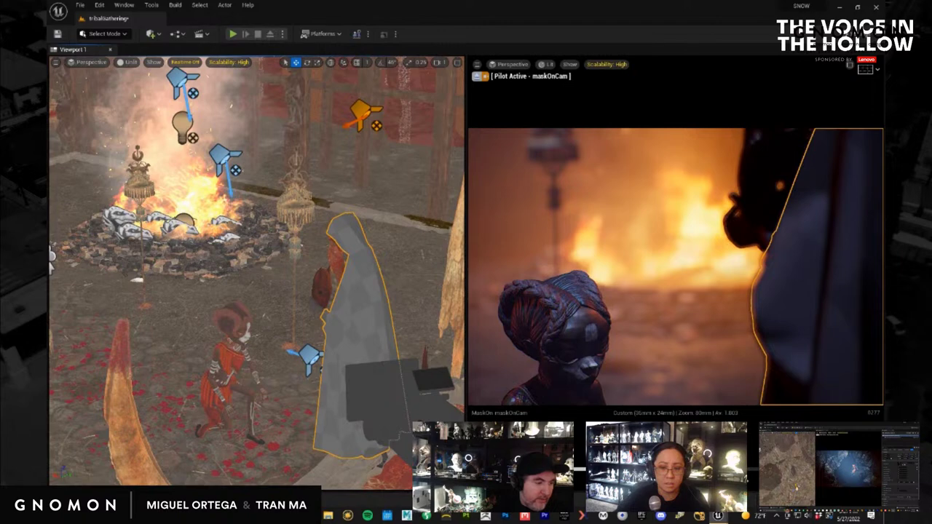
pyautogui.click(82, 496)
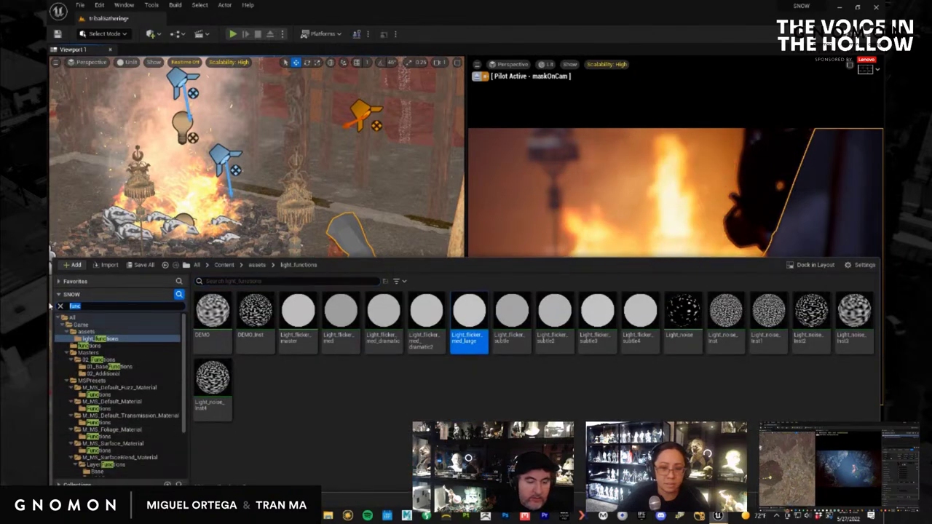
pyautogui.write('priest')
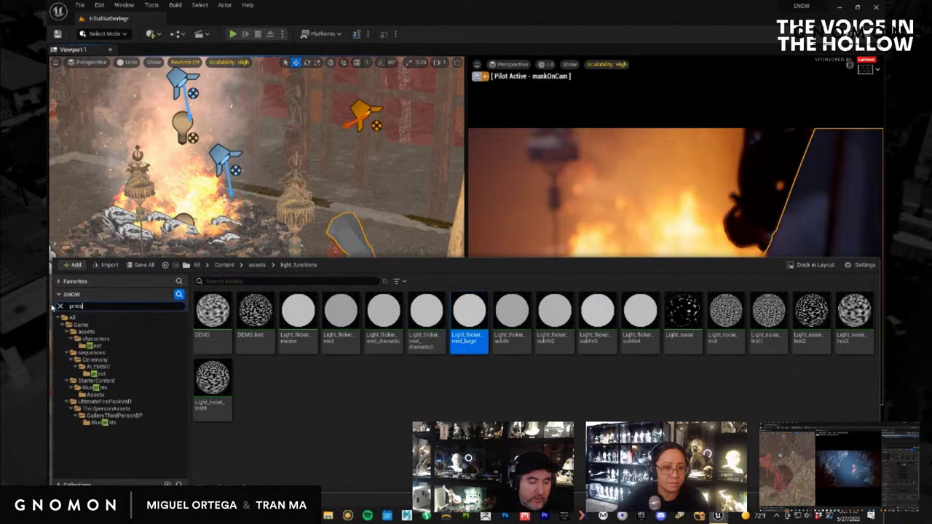
pyautogui.click(93, 346)
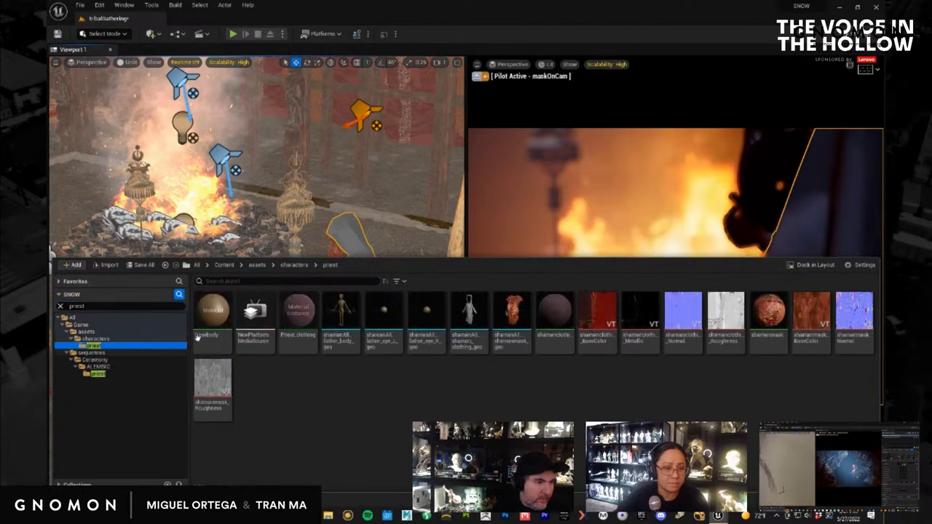
pyautogui.click(310, 341)
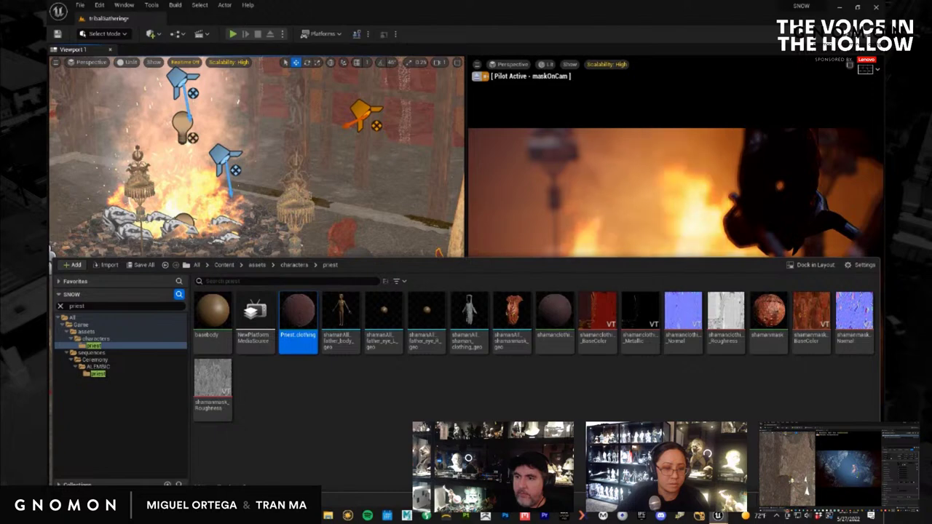
pyautogui.hotkey('ctrl', 'space')
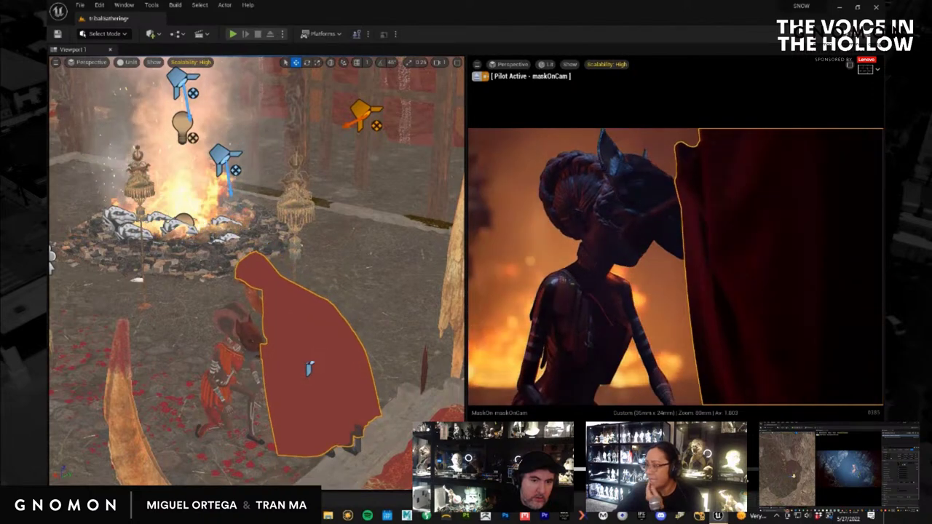
# Reframe maskOnCam on the girl in profile facing the priest as he holds the mask, and clear the selection.
pyautogui.click(712, 349)
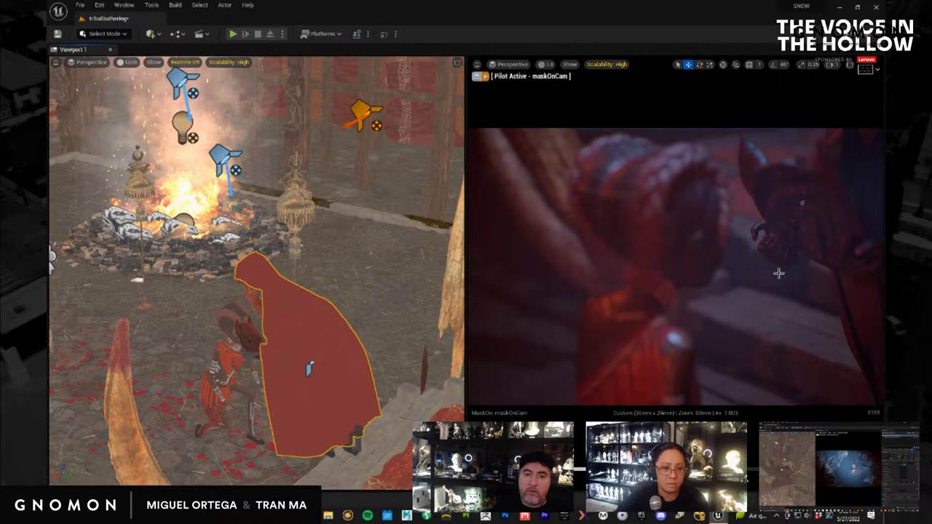
pyautogui.keyDown('alt'); pyautogui.moveTo(818, 232); pyautogui.dragTo(785, 262); pyautogui.keyUp('alt')
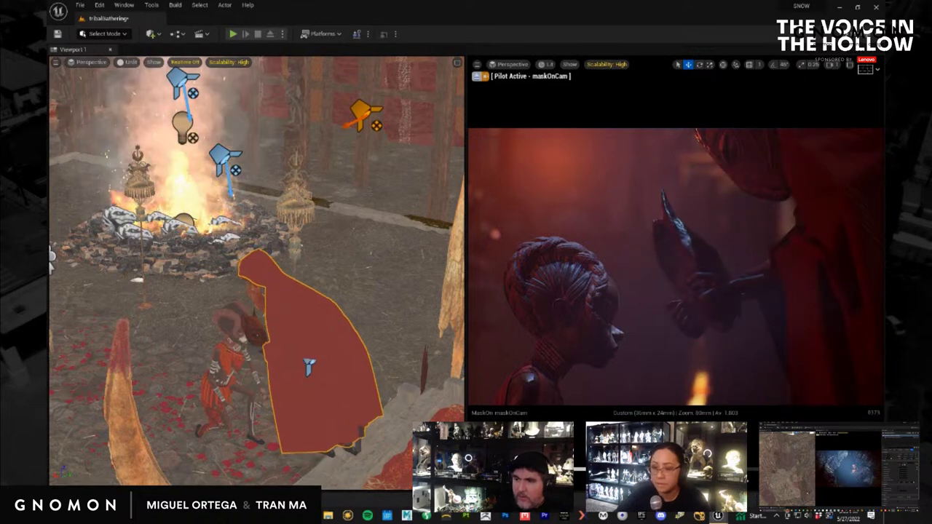
pyautogui.press('Escape')
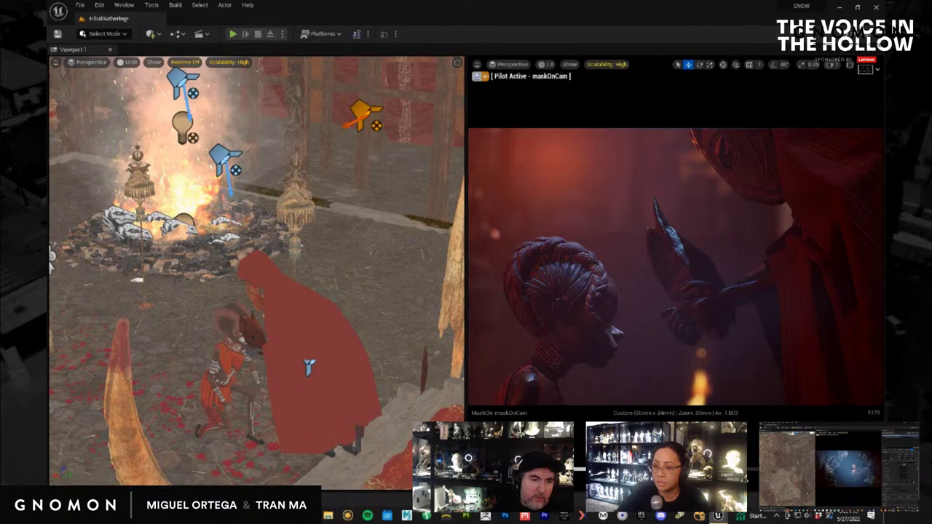
# Select the kneeling girl together with her clothing and shift the clothing slightly toward the priest.
pyautogui.click(576, 358)
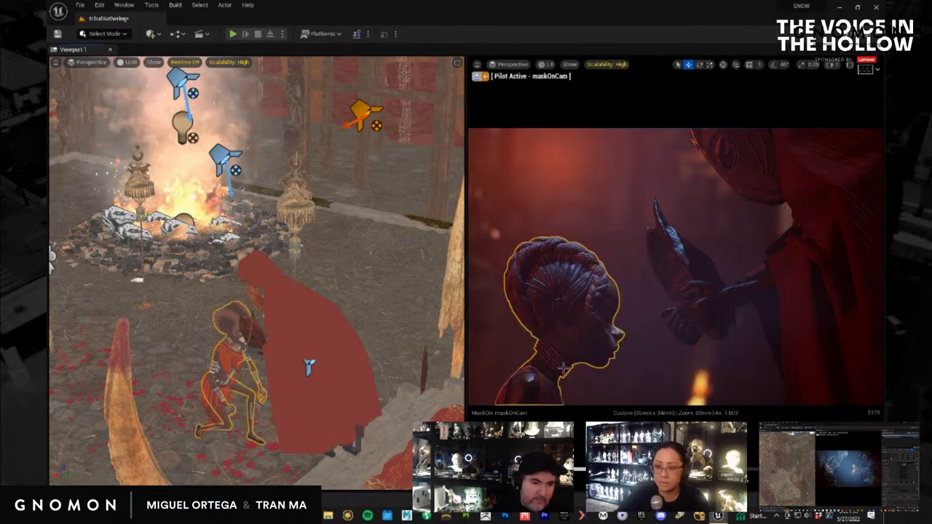
pyautogui.keyDown('shift'); pyautogui.click(229, 366); pyautogui.keyUp('shift')
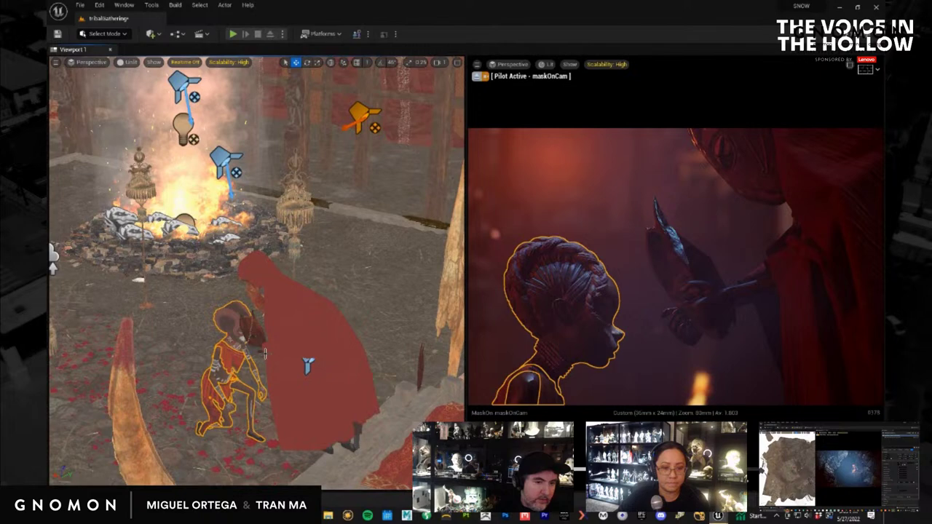
pyautogui.scroll(-3, 193, 338)
pyautogui.scroll(-2, 193, 338)
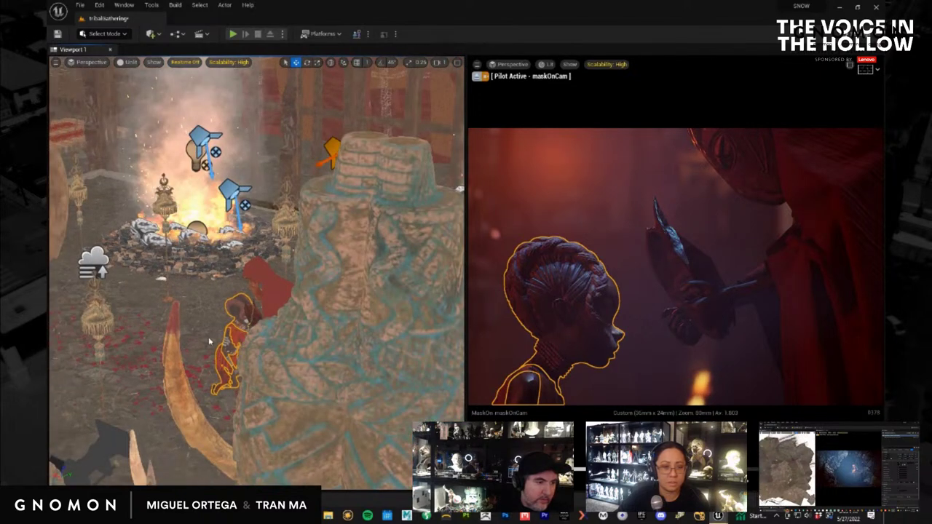
pyautogui.moveTo(208, 336)
pyautogui.keyDown('alt'); pyautogui.mouseDown()
pyautogui.moveTo(172, 355)
pyautogui.moveTo(214, 325)
pyautogui.mouseUp(); pyautogui.keyUp('alt')
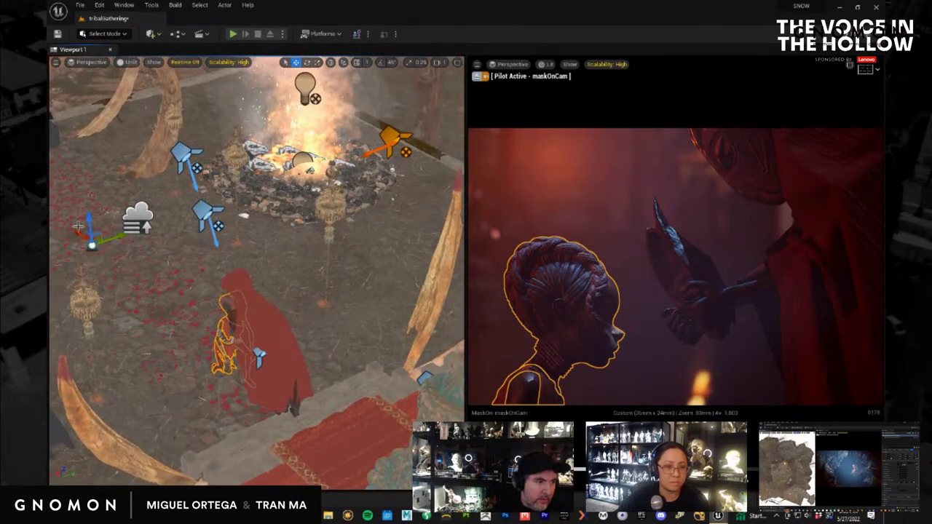
pyautogui.moveTo(77, 231); pyautogui.dragTo(82, 236)
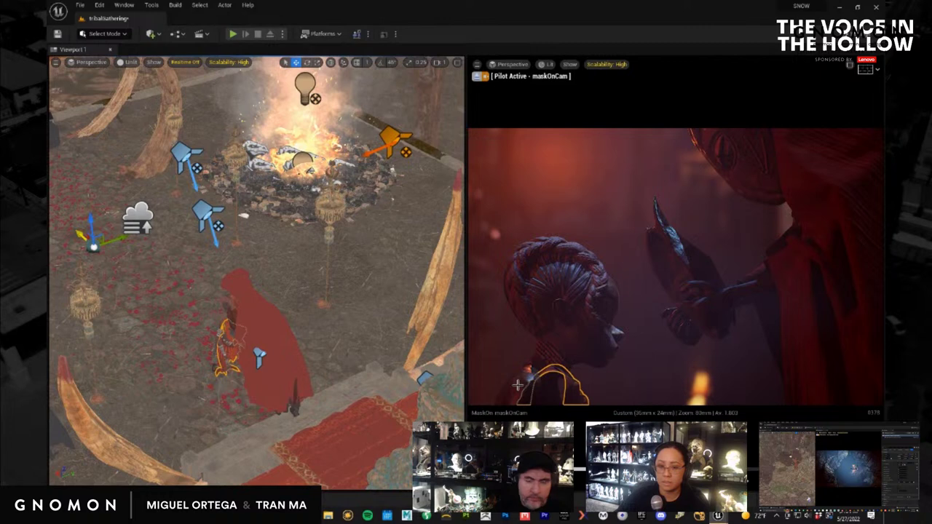
# Shift the girl's body slightly toward the priest to realign it with her clothing.
pyautogui.click(574, 338)
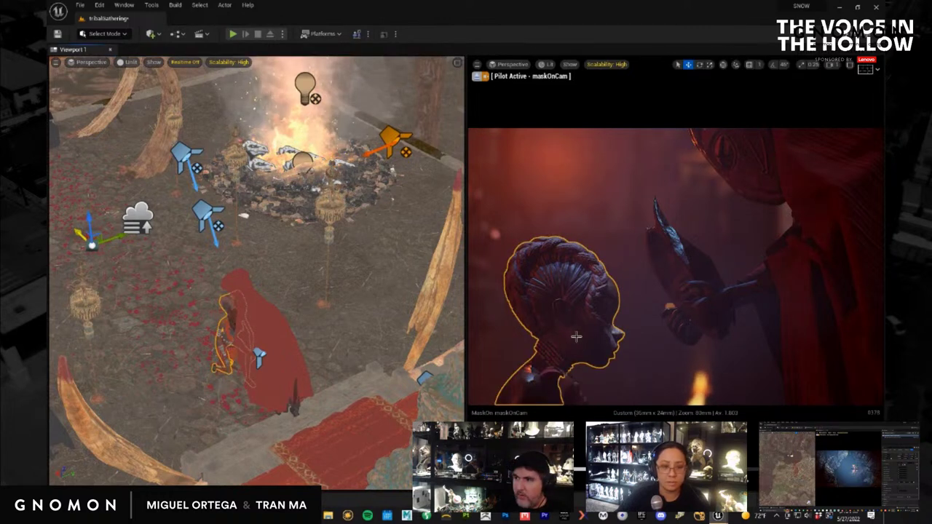
pyautogui.click(574, 390)
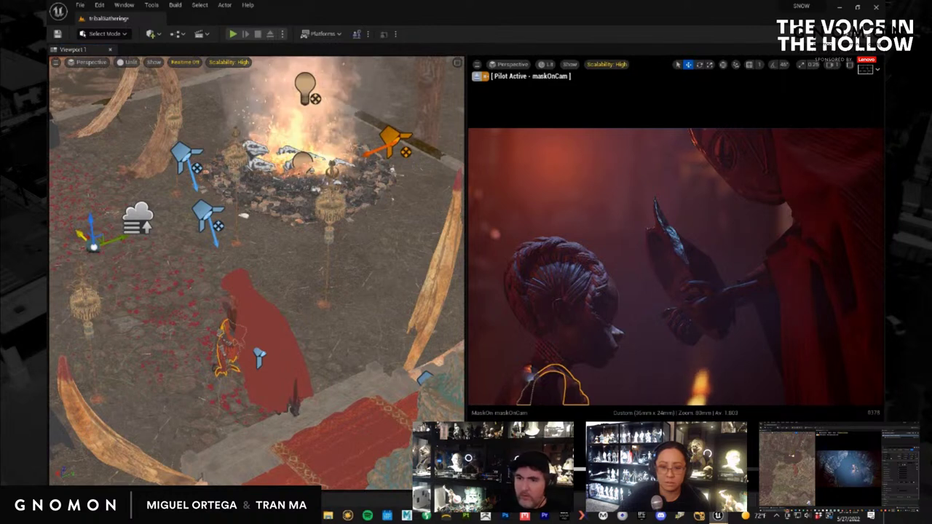
pyautogui.click(589, 308)
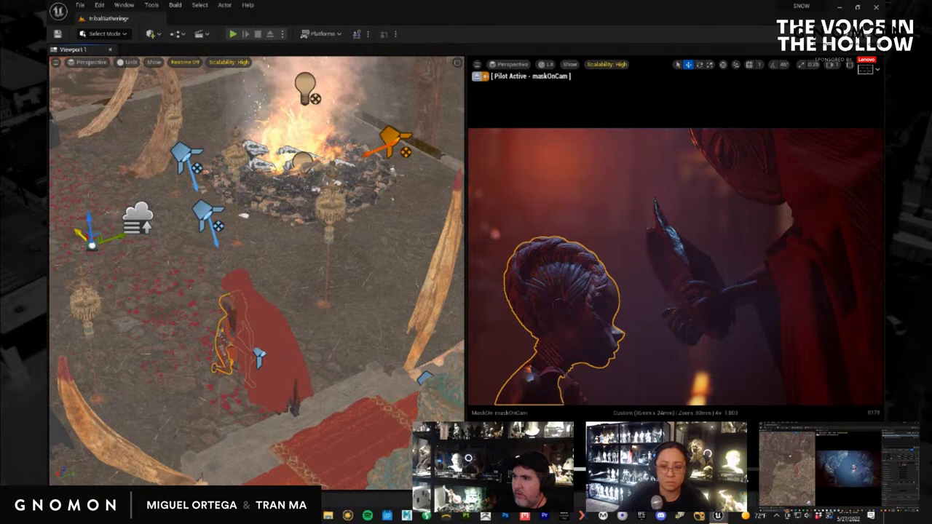
pyautogui.moveTo(78, 232); pyautogui.dragTo(80, 234)
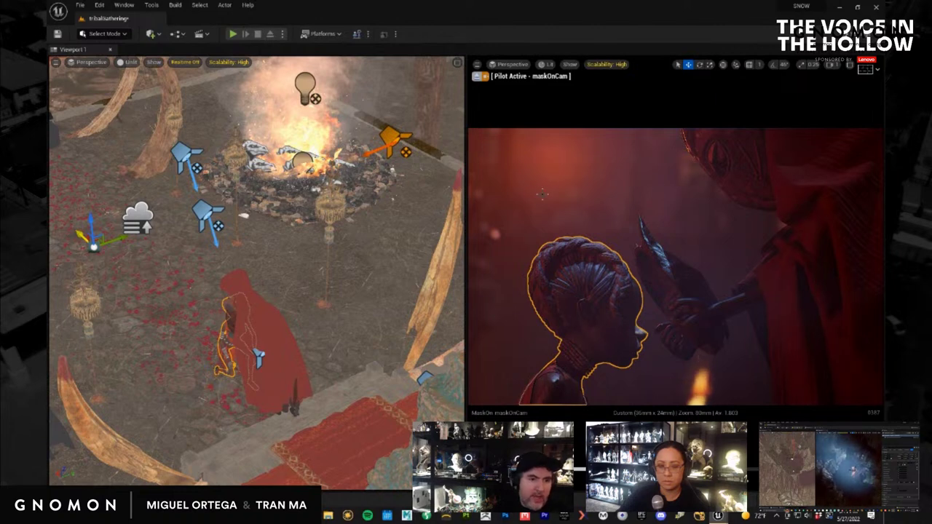
# Select the red spotlight visible behind the girl and reposition it low beside the fire, outside the maskOnCam frame.
pyautogui.click(573, 187)
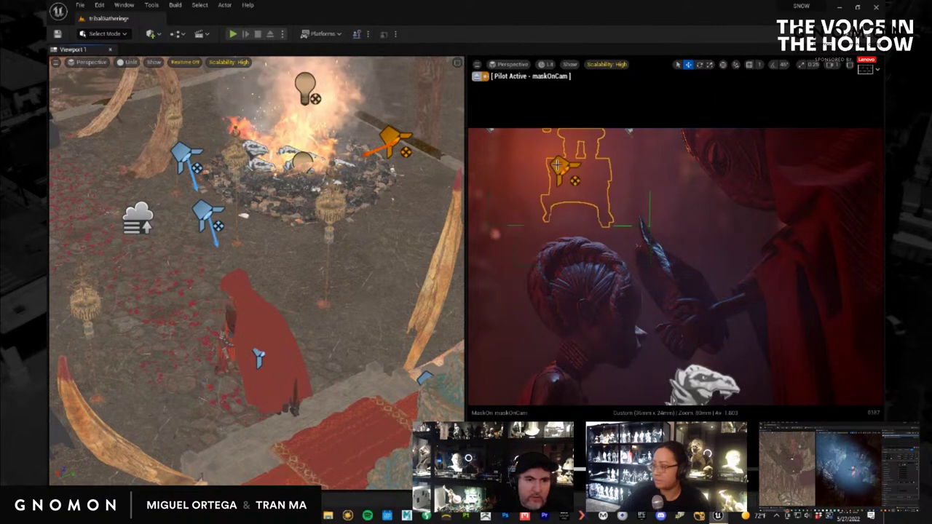
pyautogui.click(558, 166)
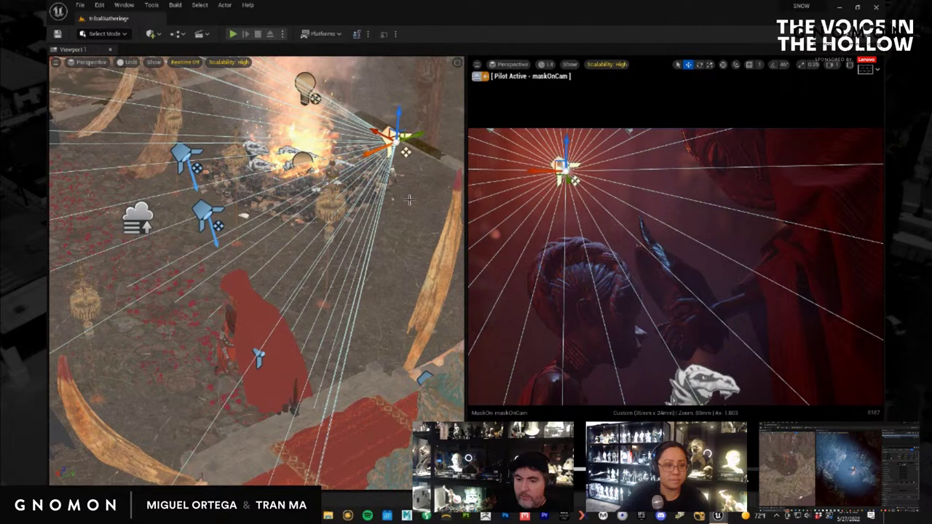
pyautogui.moveTo(398, 109); pyautogui.dragTo(401, 75)
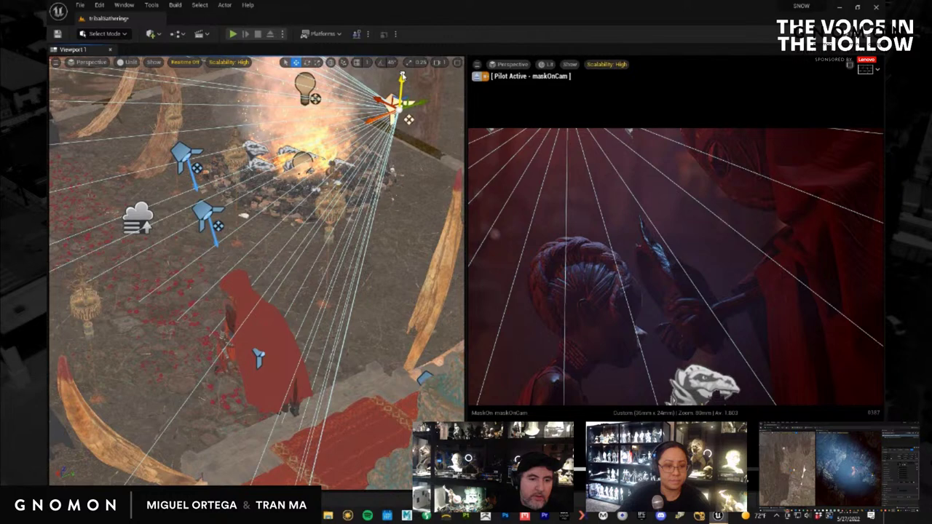
pyautogui.moveTo(402, 81); pyautogui.dragTo(367, 173)
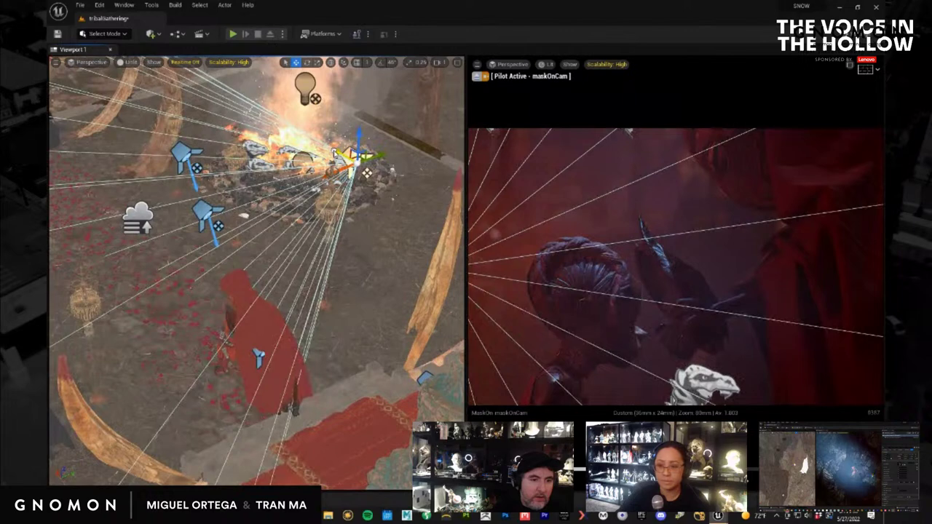
# Turn the red spotlight toward the priest and girl and raise it above the fire.
pyautogui.press('e')
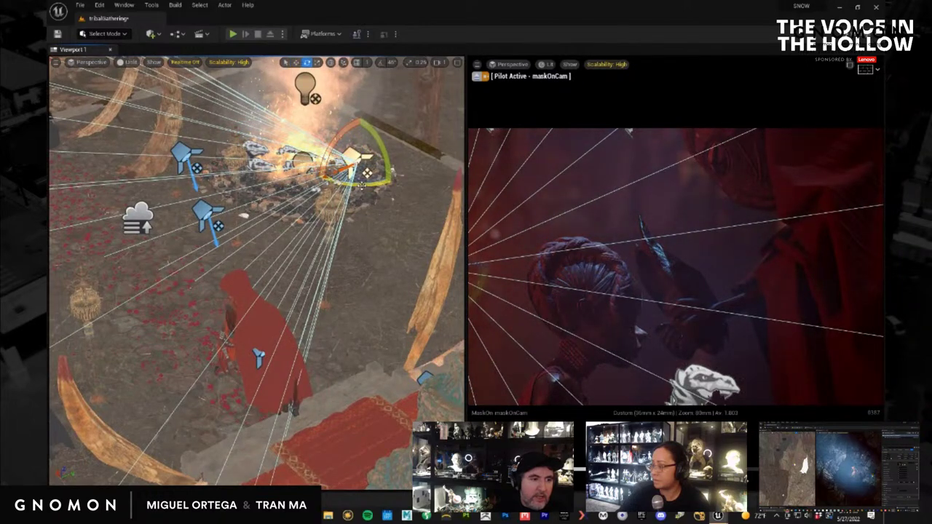
pyautogui.moveTo(363, 185); pyautogui.dragTo(410, 186)
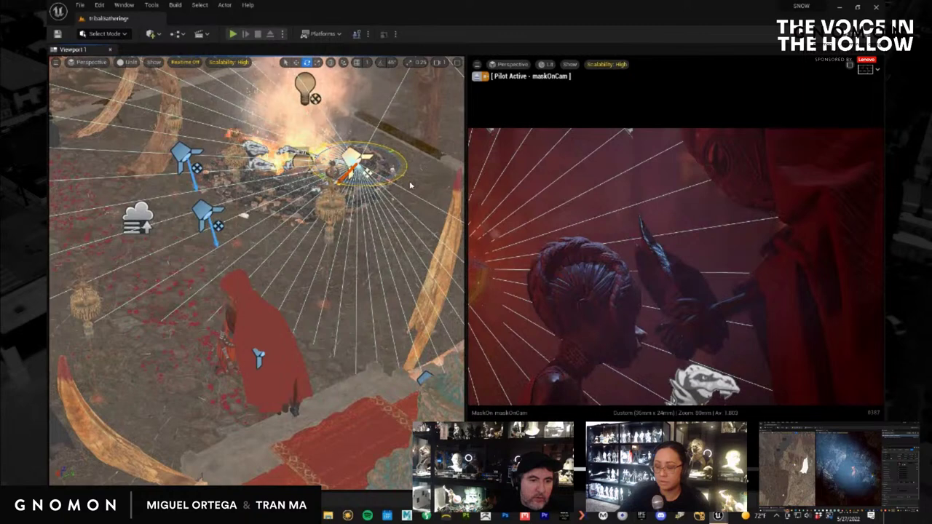
pyautogui.press('w')
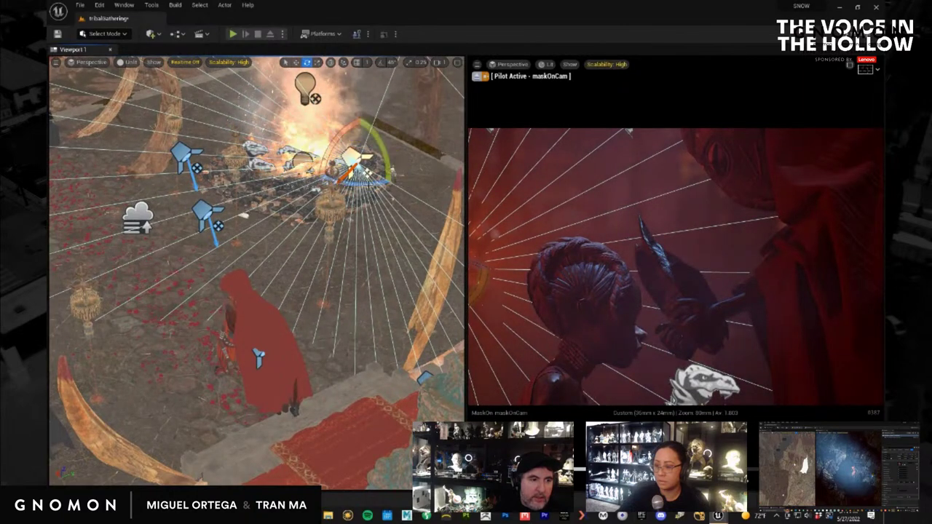
pyautogui.moveTo(357, 132); pyautogui.dragTo(362, 59)
pyautogui.press('e')
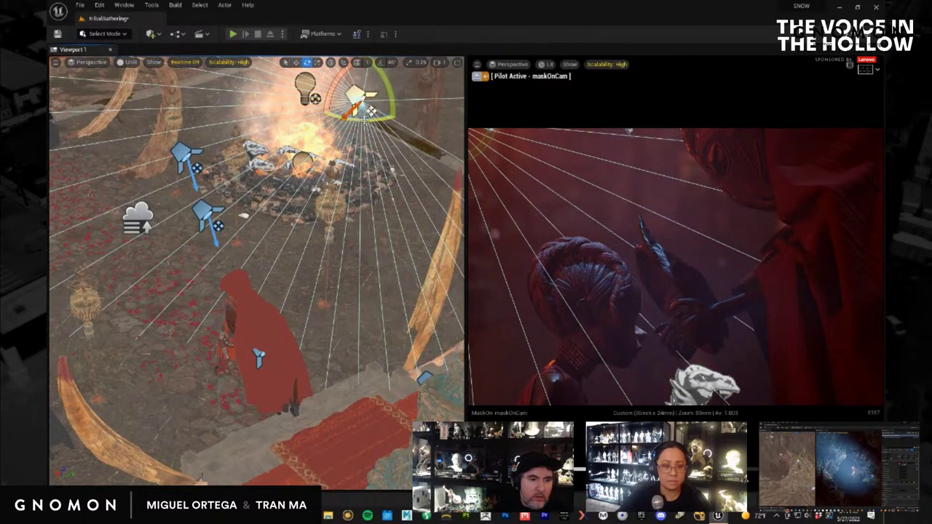
pyautogui.moveTo(379, 118); pyautogui.dragTo(329, 249)
# Switch the transform to local space and move the red spotlight along its aim, closer to the priest and girl.
pyautogui.press('w')
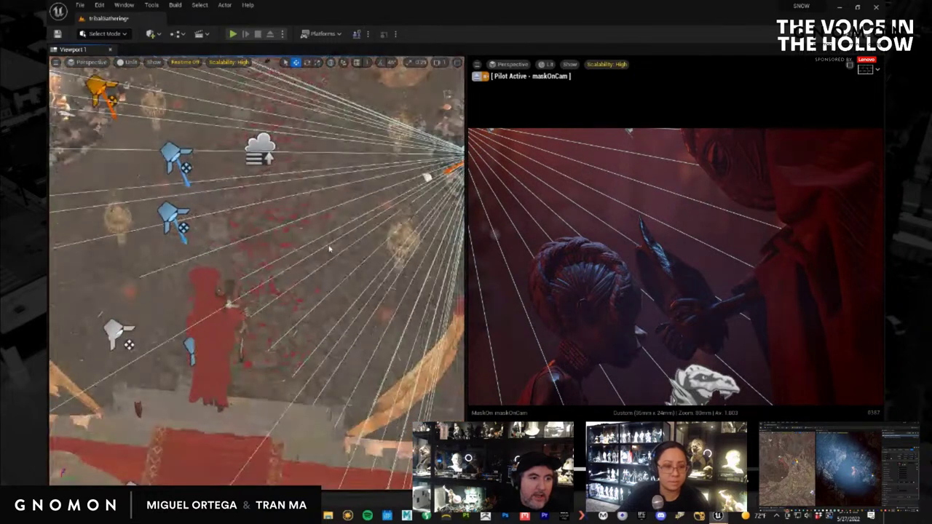
pyautogui.scroll(-3, 328, 249)
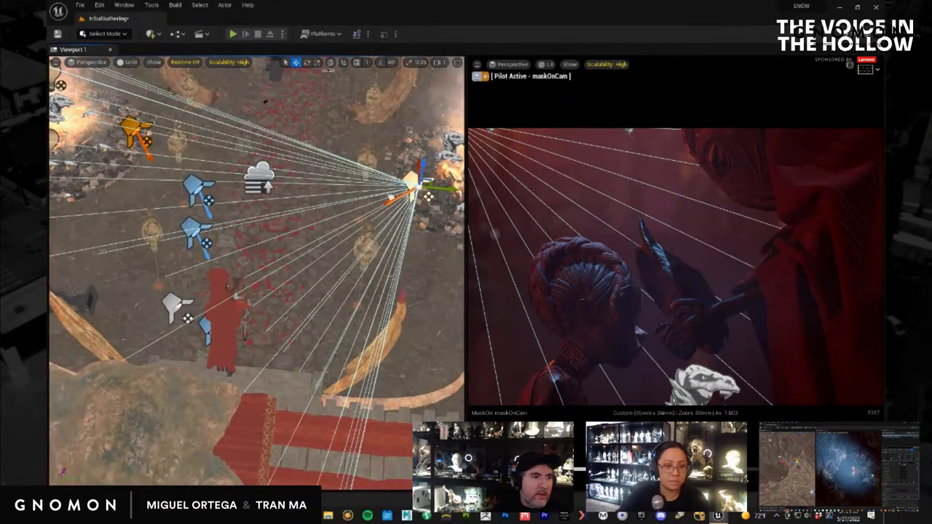
pyautogui.click(330, 62)
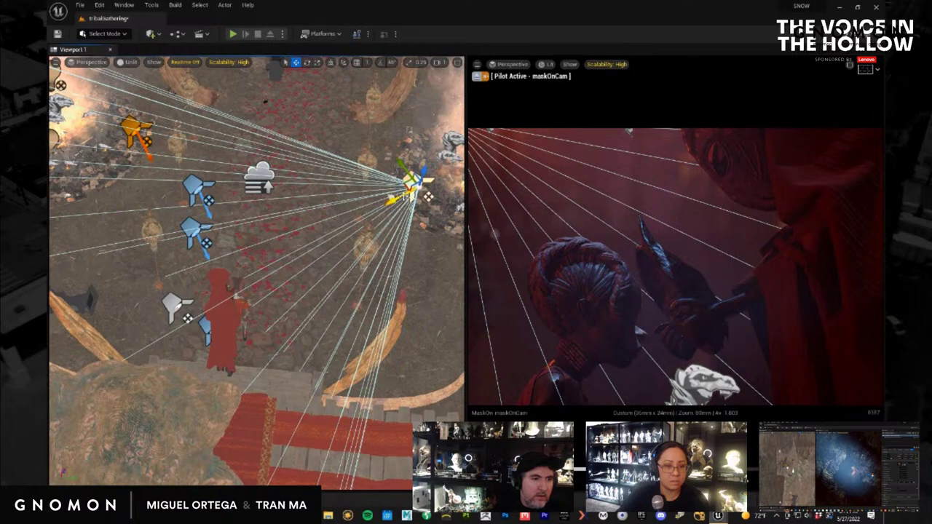
pyautogui.moveTo(387, 198); pyautogui.dragTo(306, 234)
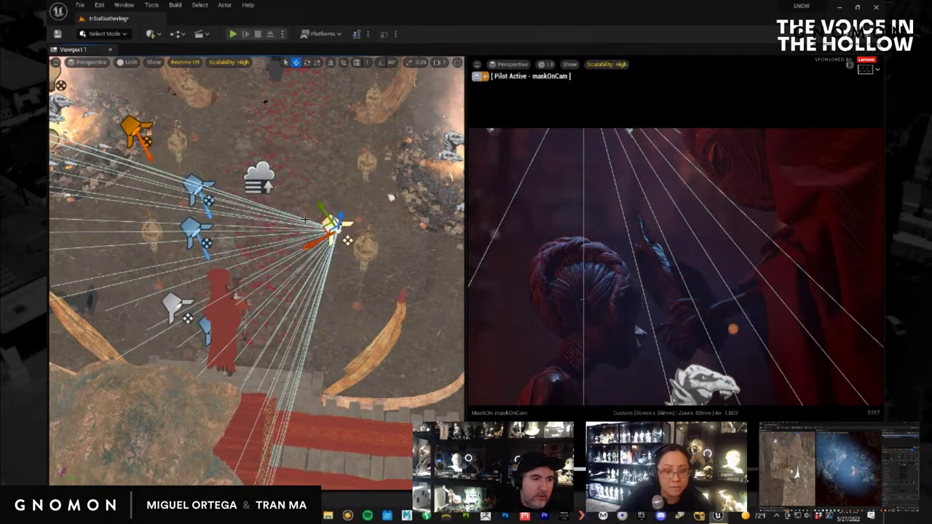
pyautogui.moveTo(347, 240); pyautogui.dragTo(348, 231)
pyautogui.moveTo(340, 217); pyautogui.dragTo(337, 228)
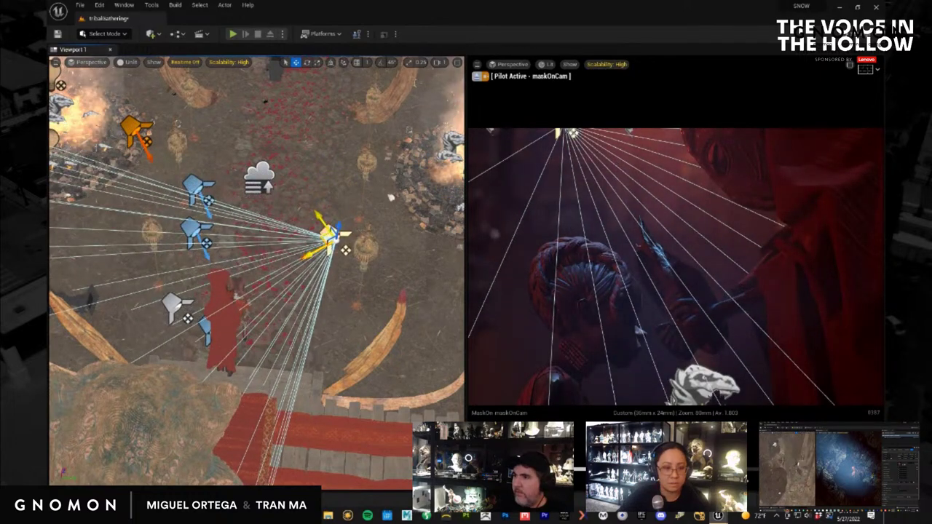
# Adjust the red spotlight's position, angle and height so it rims the girl, the priest's hands and the mask.
pyautogui.keyDown('alt'); pyautogui.moveTo(368, 313); pyautogui.dragTo(134, 283); pyautogui.keyUp('alt')
pyautogui.moveTo(303, 304)
pyautogui.keyDown('alt'); pyautogui.mouseDown()
pyautogui.moveTo(329, 301)
pyautogui.moveTo(320, 301)
pyautogui.mouseUp(); pyautogui.keyUp('alt')
pyautogui.moveTo(234, 252); pyautogui.dragTo(239, 276)
pyautogui.press('e')
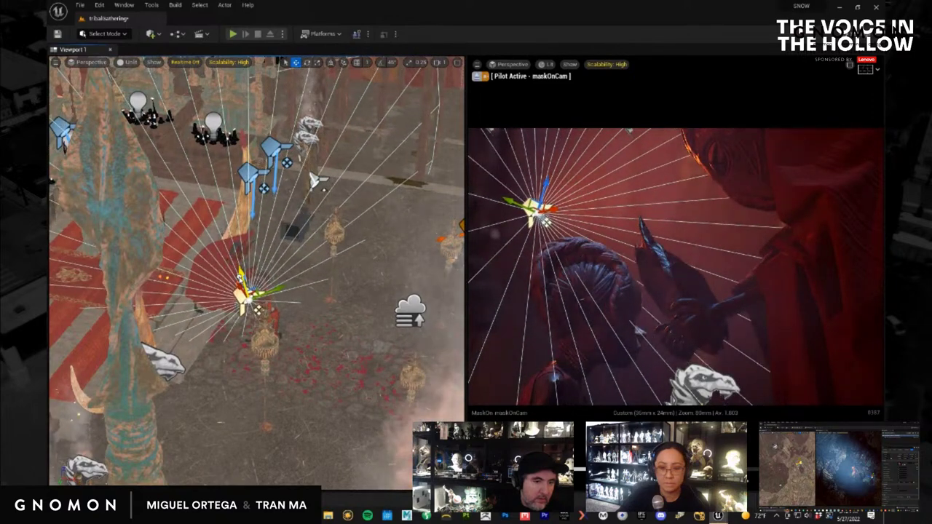
pyautogui.moveTo(230, 273); pyautogui.dragTo(327, 290)
pyautogui.press('w')
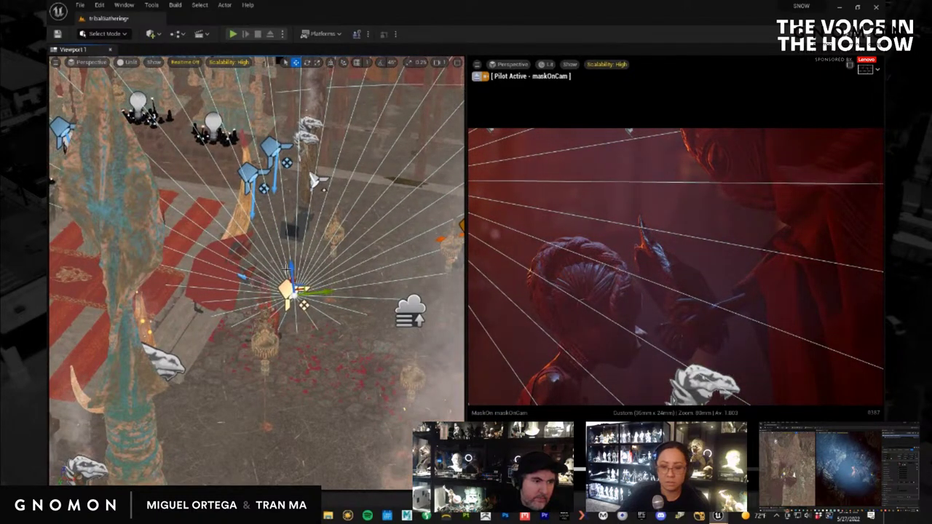
pyautogui.moveTo(292, 271); pyautogui.dragTo(293, 274)
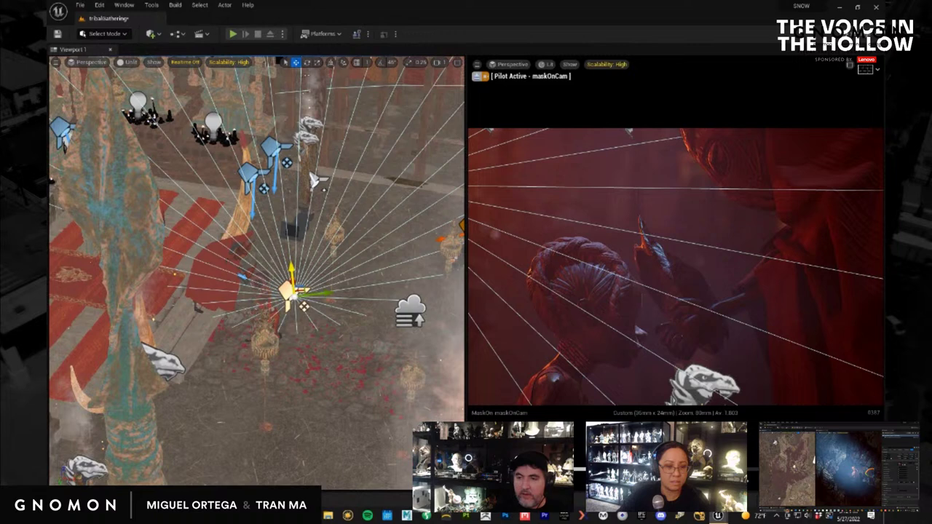
# Try shifting the background fire effect sideways behind the priest's hands, and undo the move.
pyautogui.click(784, 350)
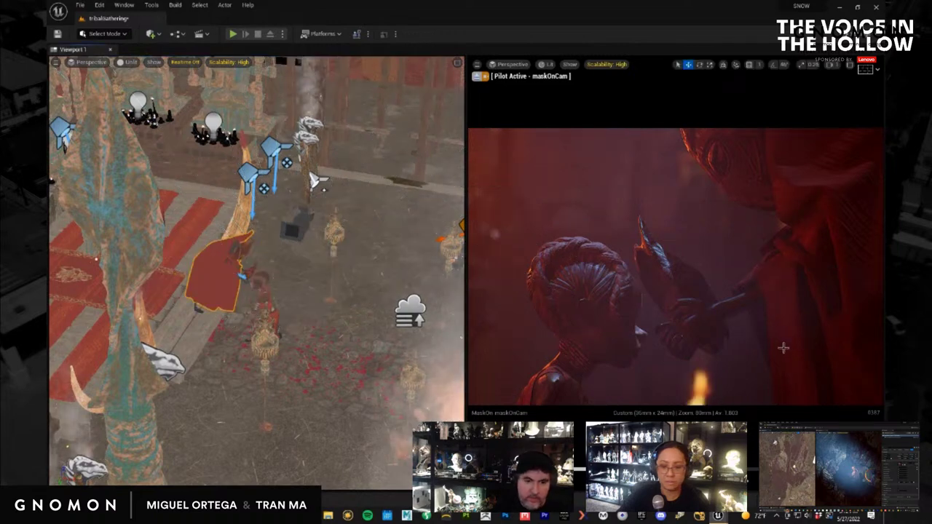
pyautogui.click(724, 379)
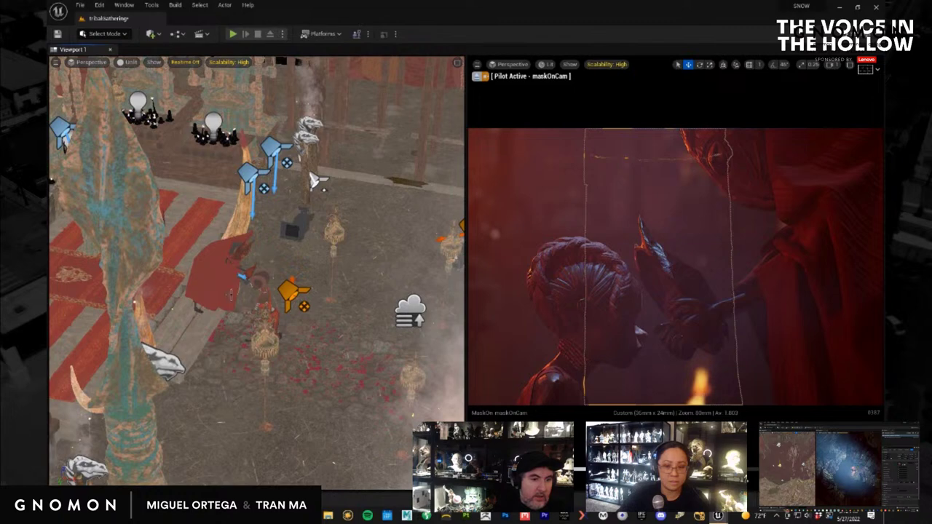
pyautogui.keyDown('alt'); pyautogui.moveTo(239, 298); pyautogui.dragTo(48, 315); pyautogui.keyUp('alt')
pyautogui.moveTo(47, 314); pyautogui.dragTo(47, 315, button='right')
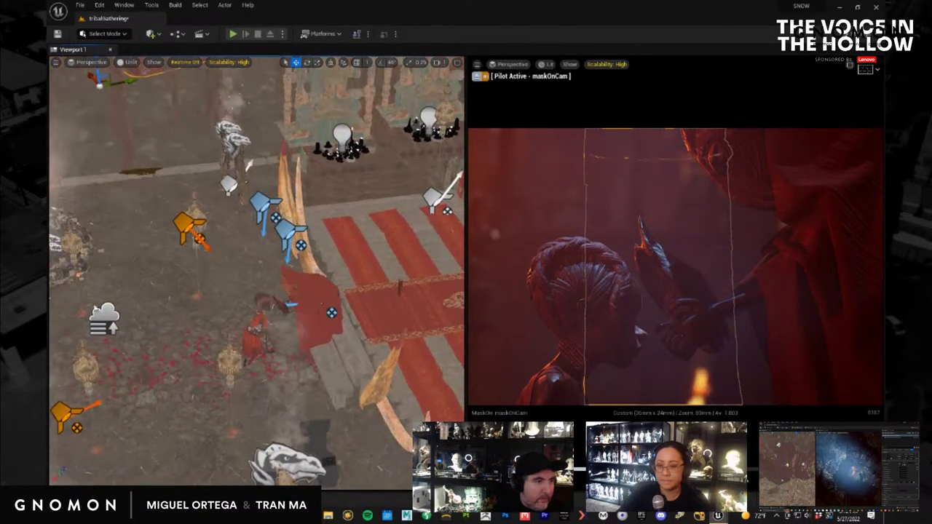
pyautogui.click(228, 128)
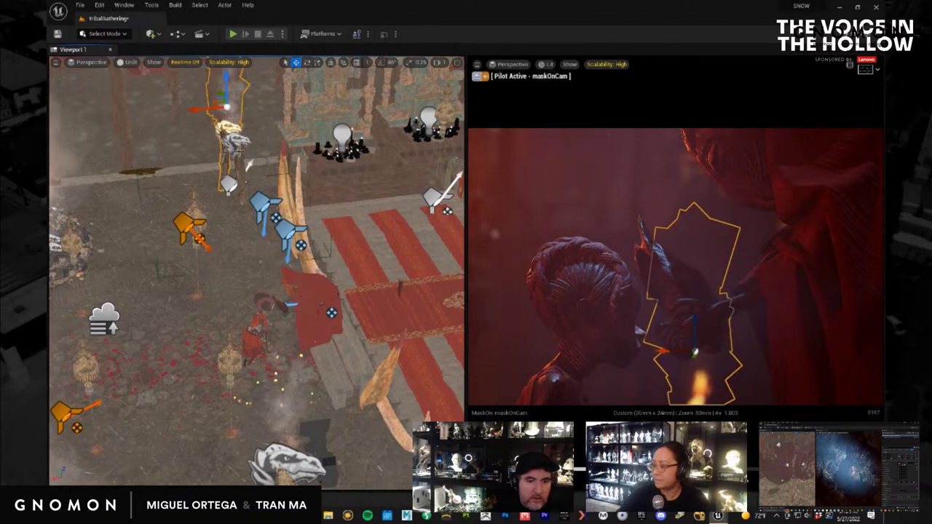
pyautogui.moveTo(191, 109); pyautogui.dragTo(159, 112)
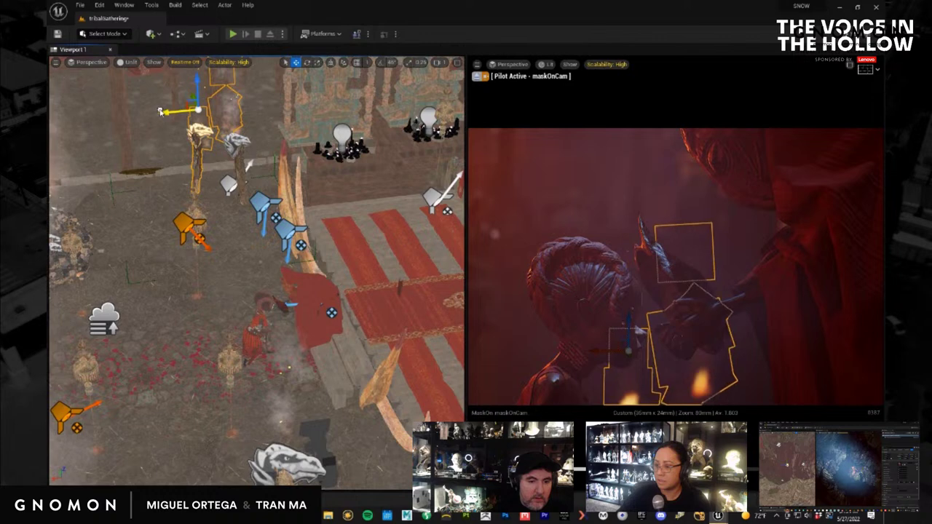
pyautogui.hotkey('ctrl', 'z')
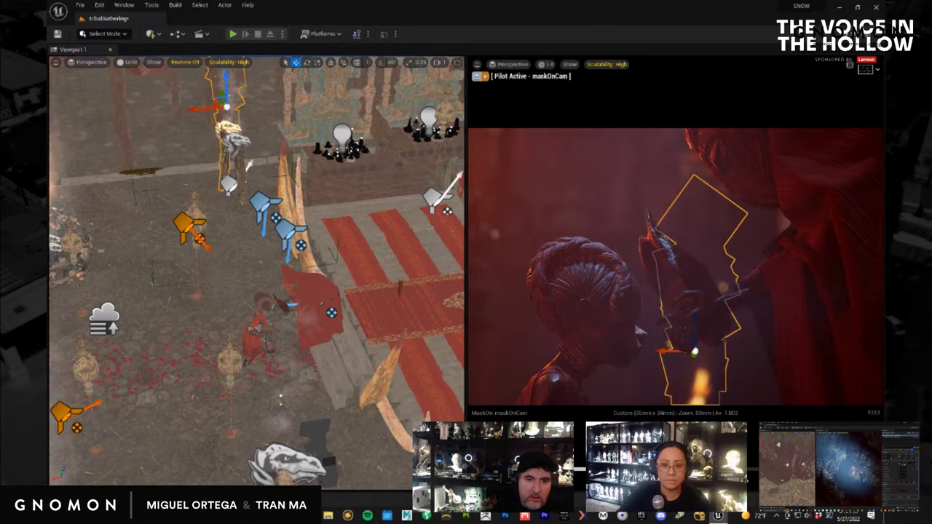
# Select the blue spotlight above the priest and girl and nudge it along its local axes to refine the light on them.
pyautogui.click(788, 354)
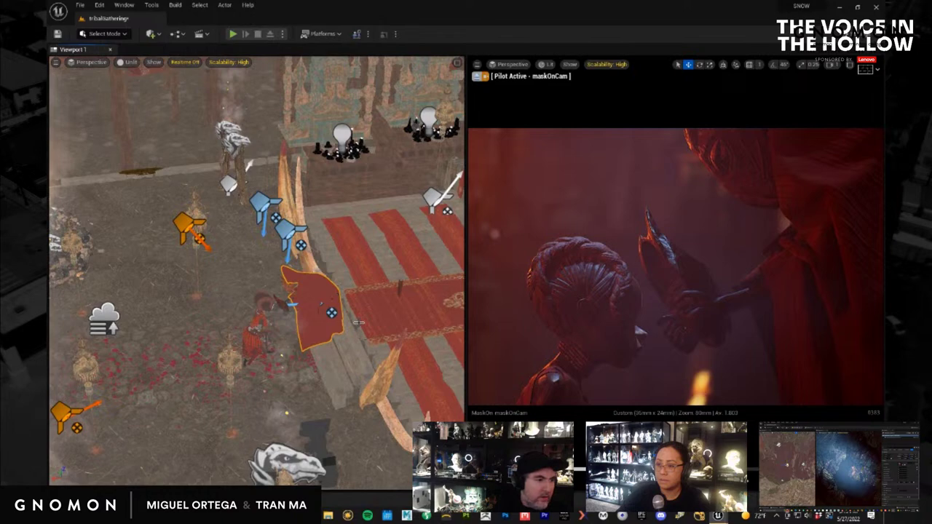
pyautogui.keyDown('alt'); pyautogui.moveTo(292, 297); pyautogui.dragTo(324, 336); pyautogui.keyUp('alt')
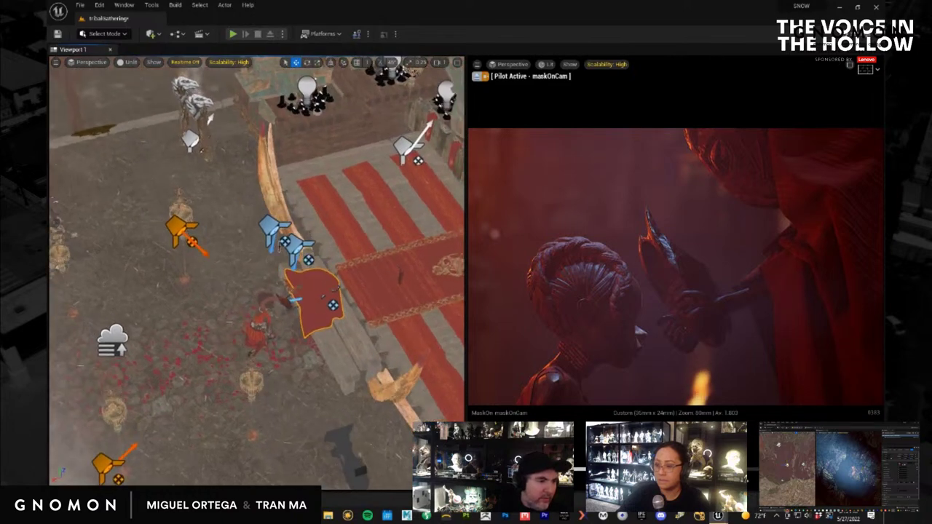
pyautogui.click(294, 248)
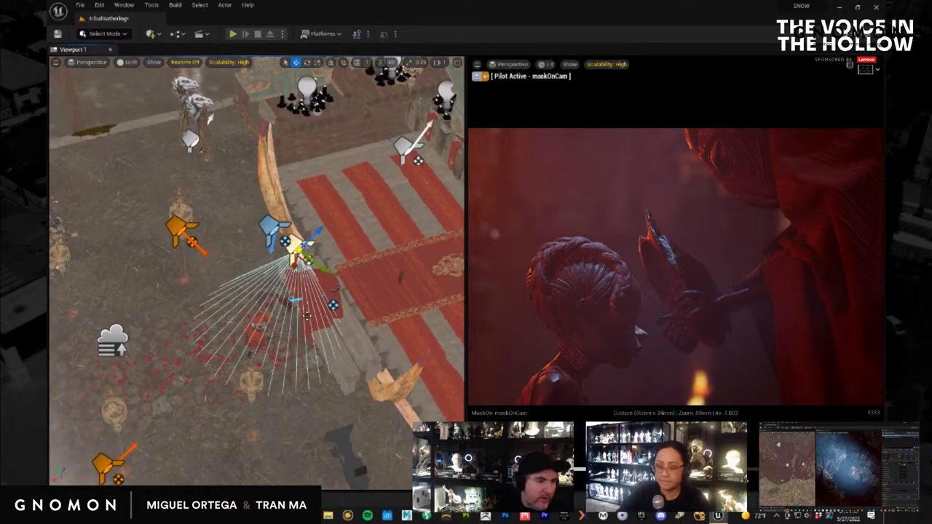
pyautogui.keyDown('alt'); pyautogui.moveTo(307, 316); pyautogui.dragTo(305, 275); pyautogui.keyUp('alt')
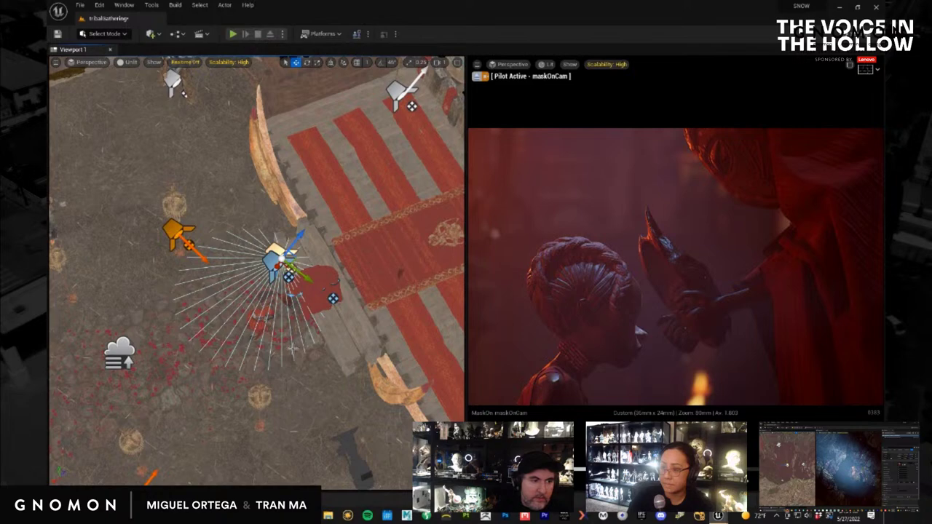
pyautogui.click(274, 267)
pyautogui.keyDown('alt'); pyautogui.moveTo(326, 361); pyautogui.dragTo(313, 263); pyautogui.keyUp('alt')
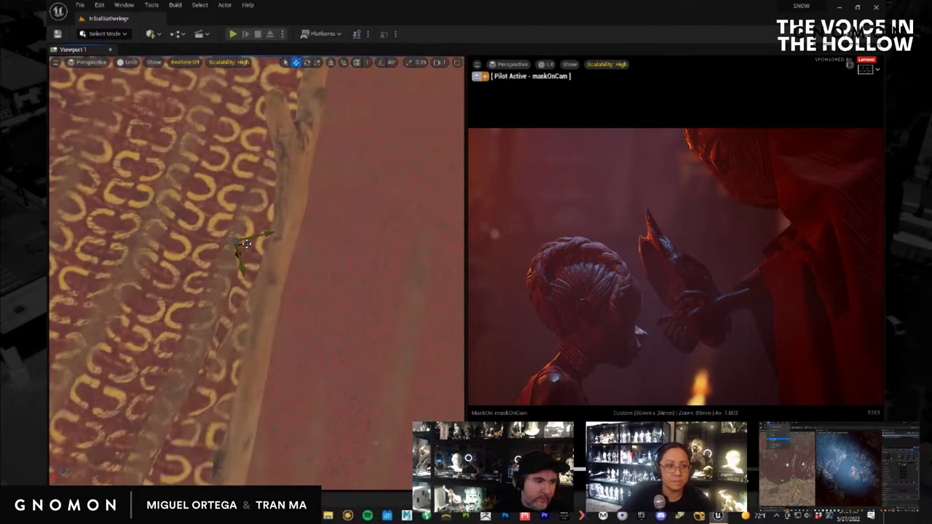
pyautogui.scroll(4, 246, 244)
pyautogui.moveTo(262, 225)
pyautogui.mouseDown()
pyautogui.moveTo(298, 216)
pyautogui.moveTo(278, 220)
pyautogui.mouseUp()
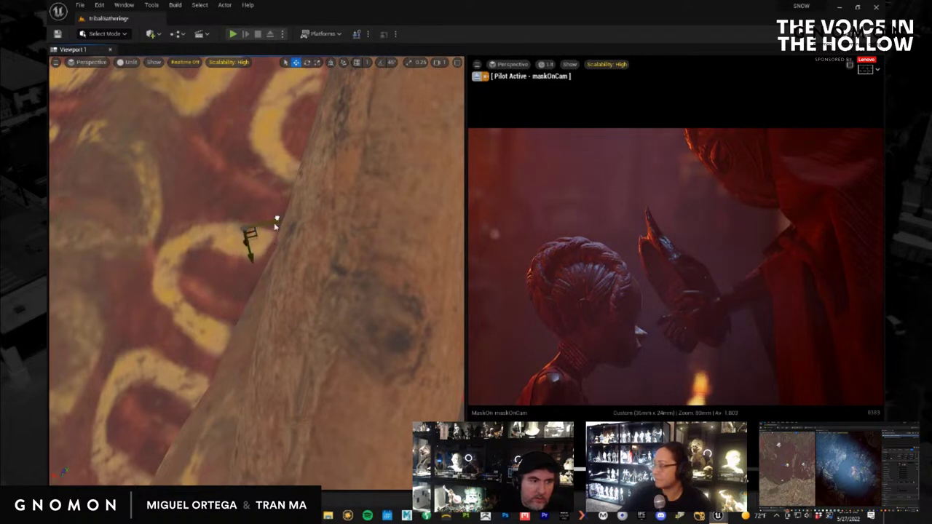
pyautogui.moveTo(251, 256)
pyautogui.mouseDown()
pyautogui.moveTo(250, 233)
pyautogui.moveTo(261, 271)
pyautogui.mouseUp()
pyautogui.scroll(-6, 371, 343)
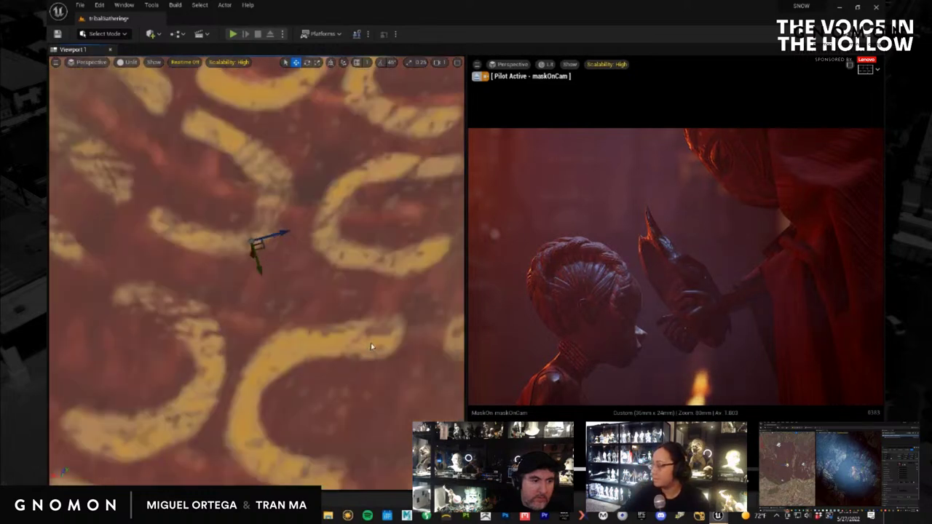
pyautogui.keyDown('alt'); pyautogui.moveTo(408, 339); pyautogui.dragTo(427, 335); pyautogui.keyUp('alt')
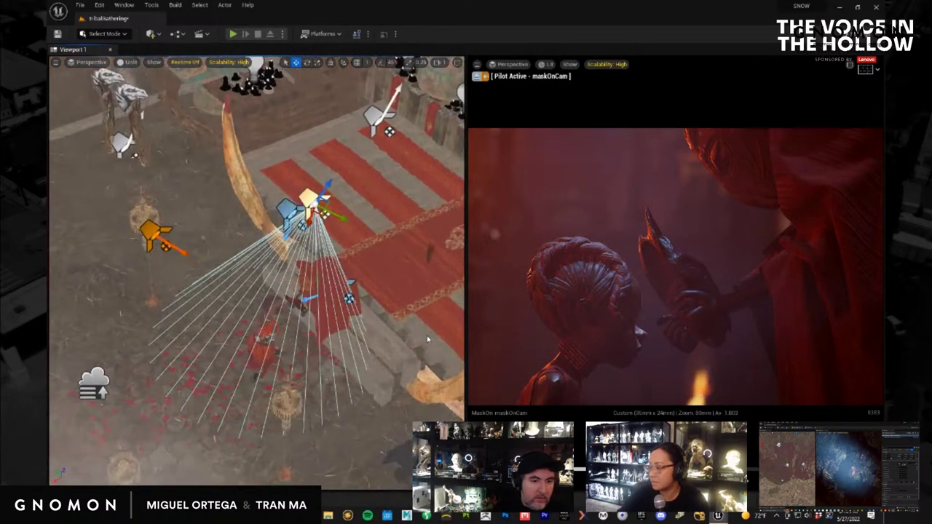
# Duplicate the orange spotlight, place the copy between the original and the blue spotlights to rim the priest's face, and save everything.
pyautogui.click(153, 231)
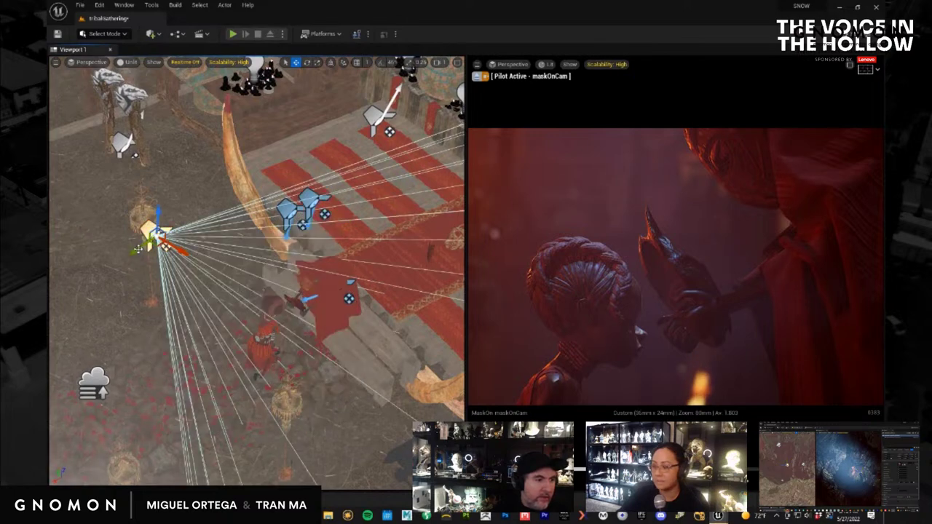
pyautogui.keyDown('alt'); pyautogui.moveTo(138, 249); pyautogui.dragTo(339, 158); pyautogui.keyUp('alt')
pyautogui.press('e')
pyautogui.press('w')
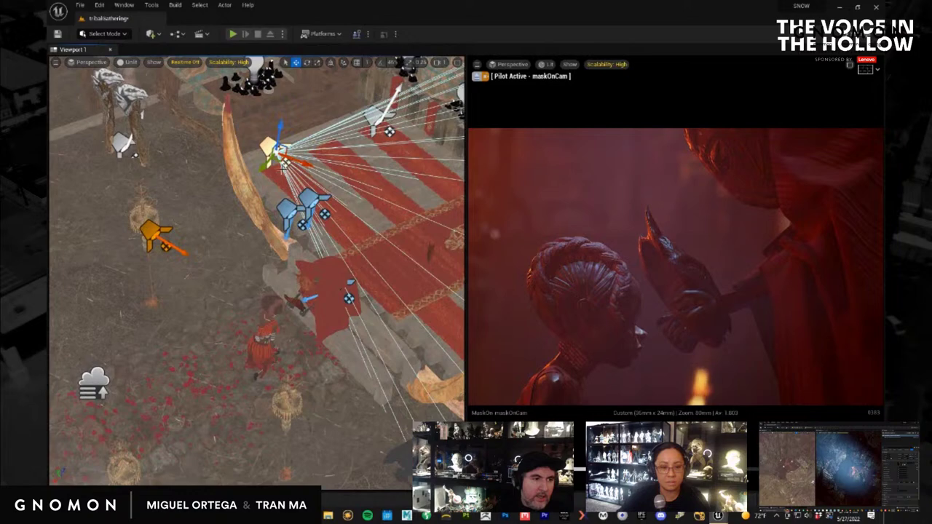
pyautogui.moveTo(282, 169); pyautogui.dragTo(181, 233)
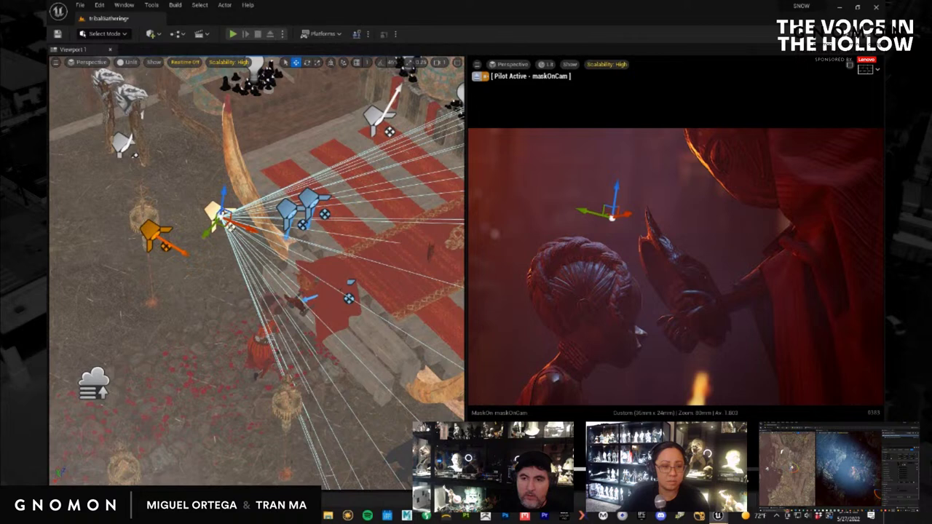
pyautogui.click(81, 5)
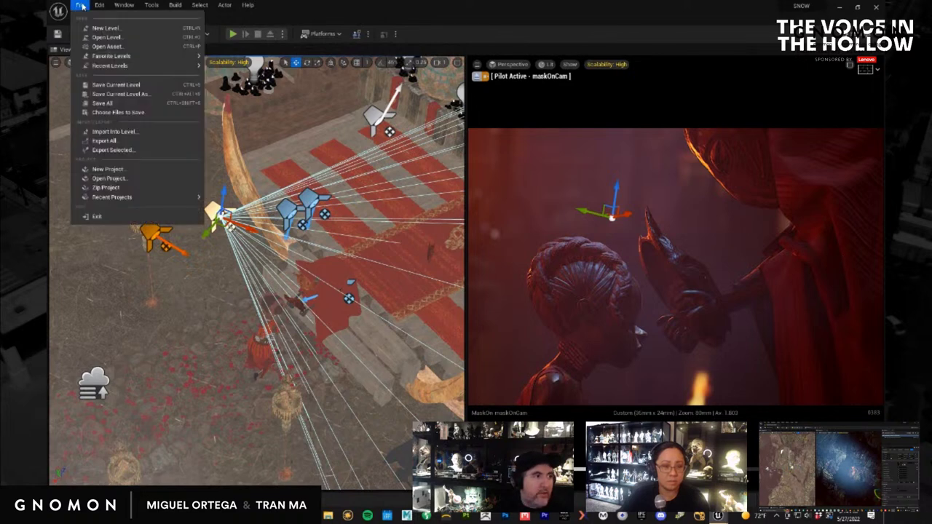
pyautogui.click(120, 103)
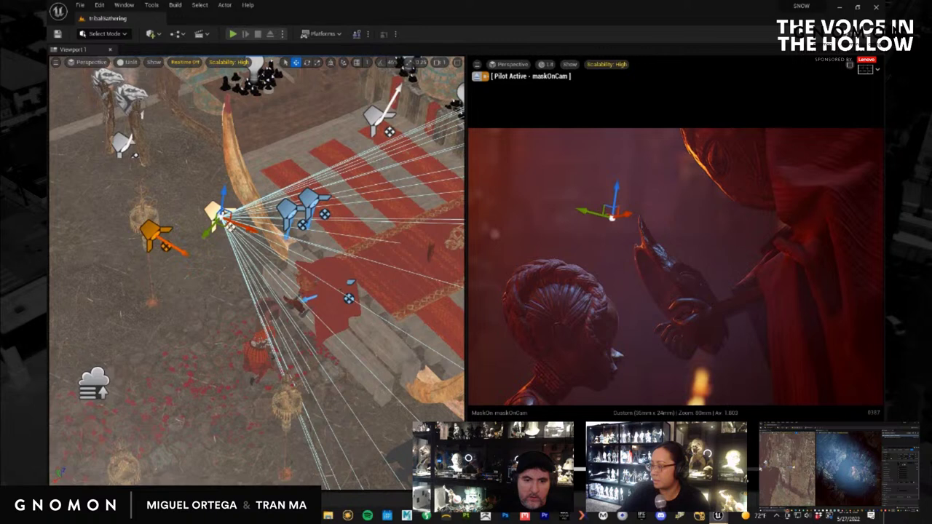
# Pick out the priest's body from the mask and robe to correct his hands on the mask, undoing the misplaced attempt.
pyautogui.click(744, 304)
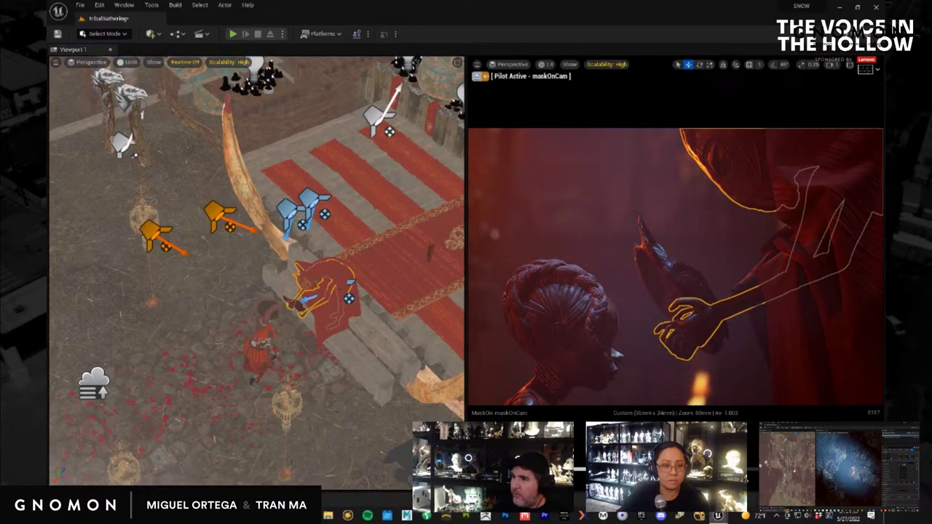
pyautogui.click(674, 282)
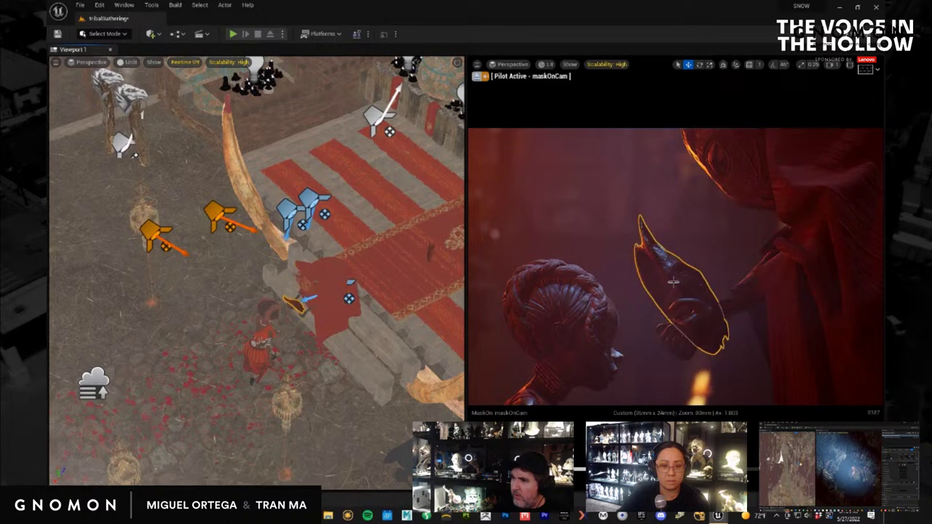
pyautogui.click(739, 305)
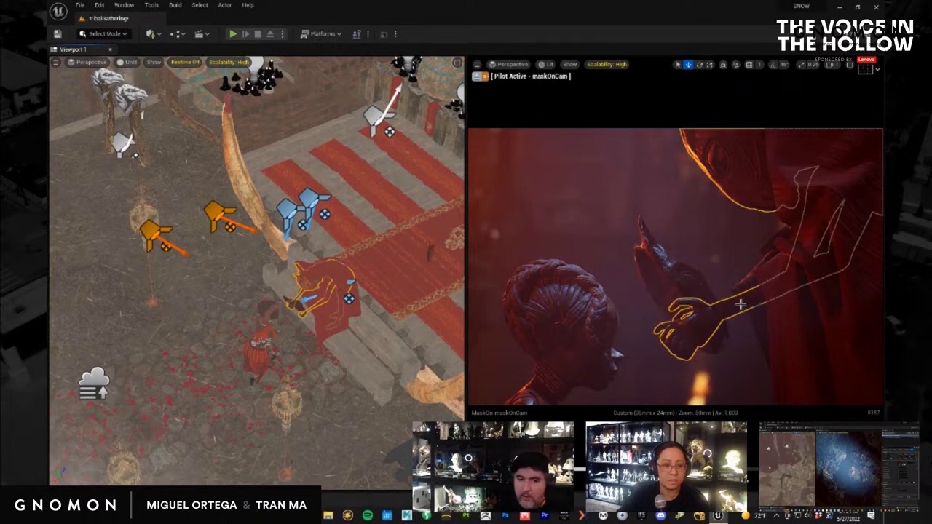
pyautogui.click(773, 268)
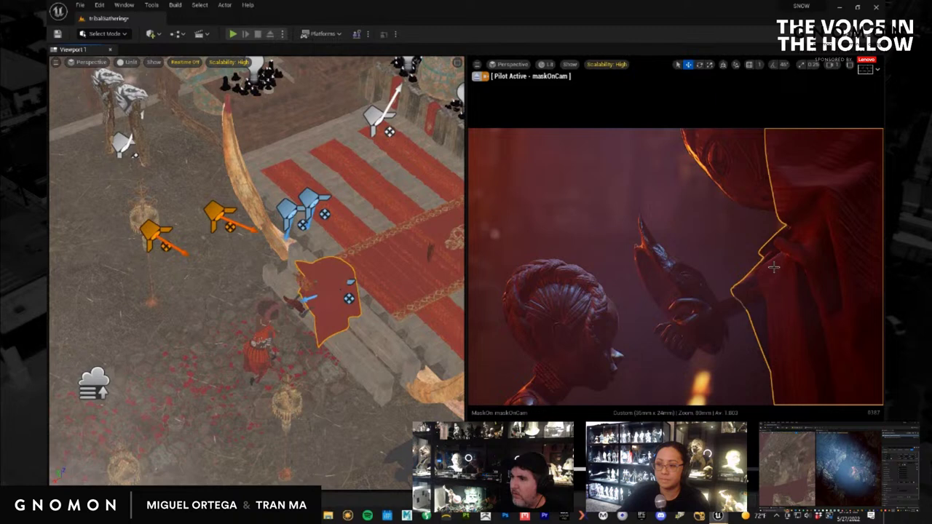
pyautogui.click(700, 304)
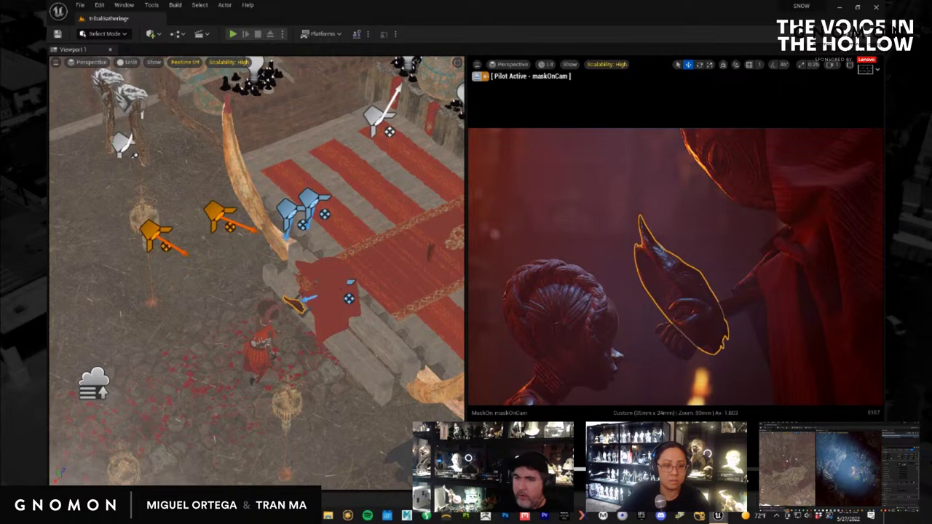
pyautogui.click(797, 324)
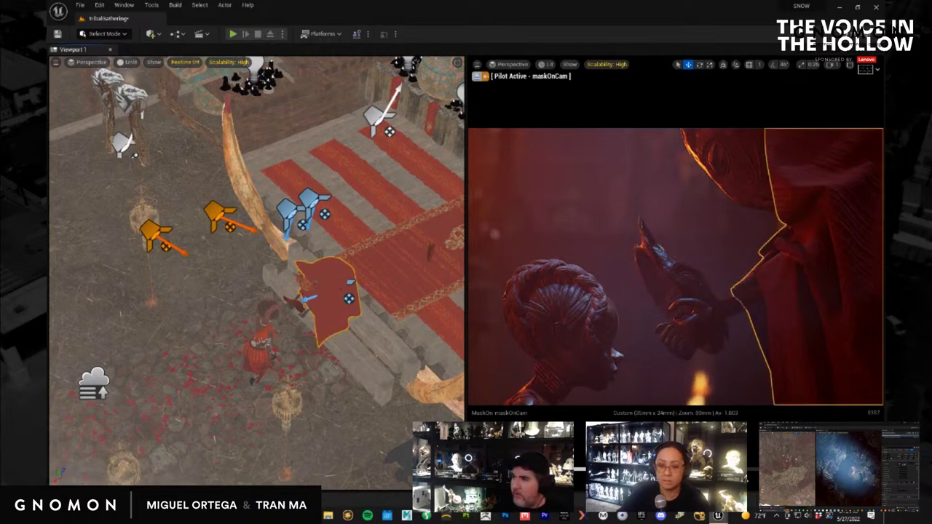
pyautogui.click(726, 312)
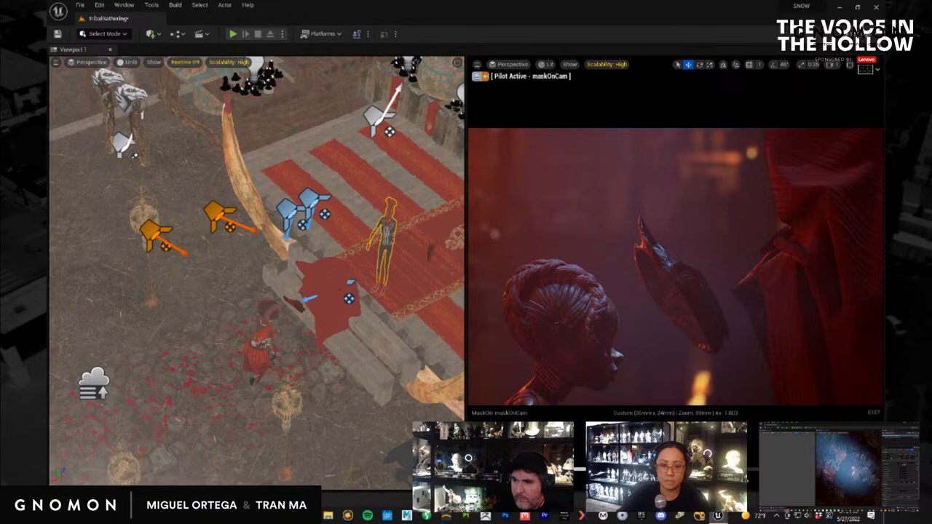
pyautogui.hotkey('ctrl', 'z')
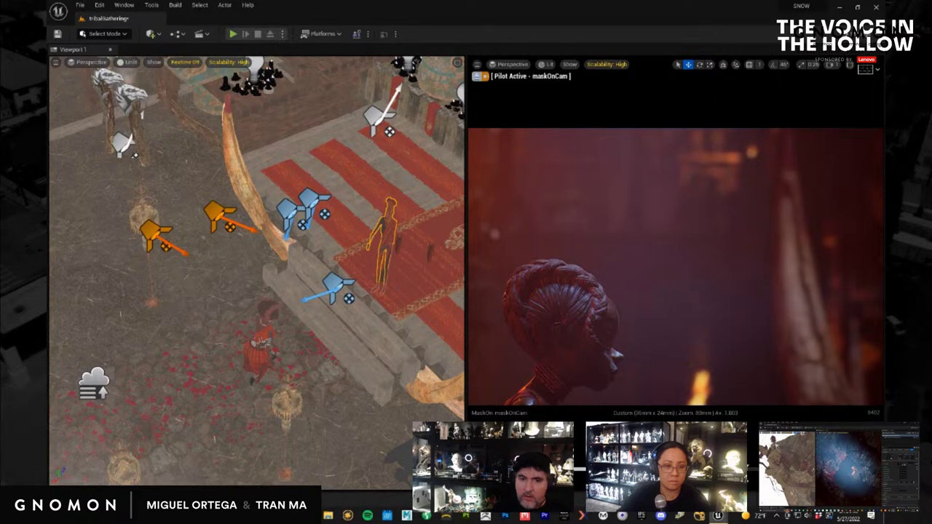
# Clear the selection and review the priest's hands and mask with the viewport in realtime, turning realtime off again.
pyautogui.hotkey('ctrl', 'r')
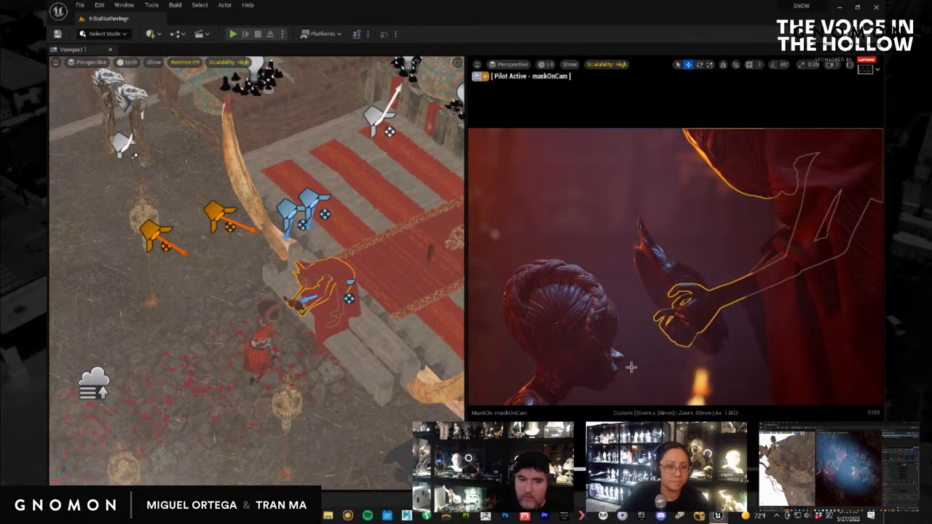
pyautogui.press('Escape')
pyautogui.press('g')
pyautogui.press('g')
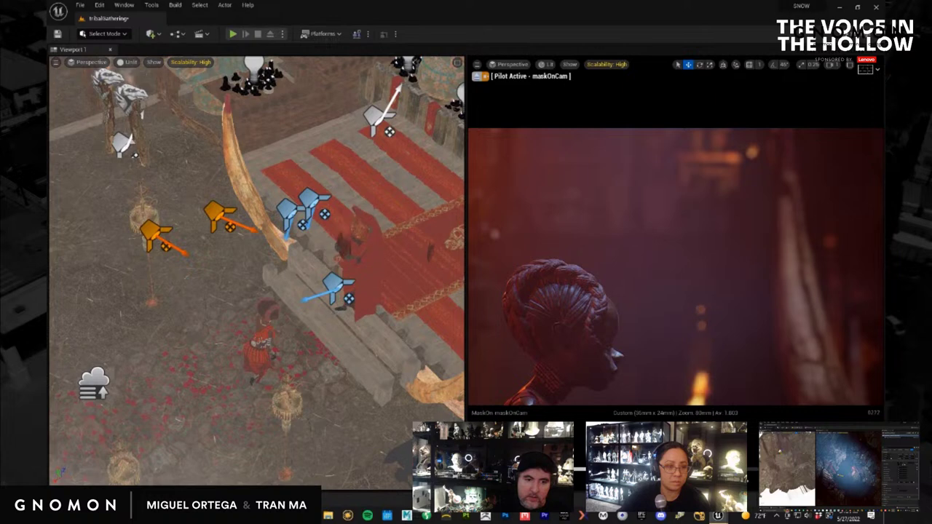
pyautogui.hotkey('ctrl', 'r')
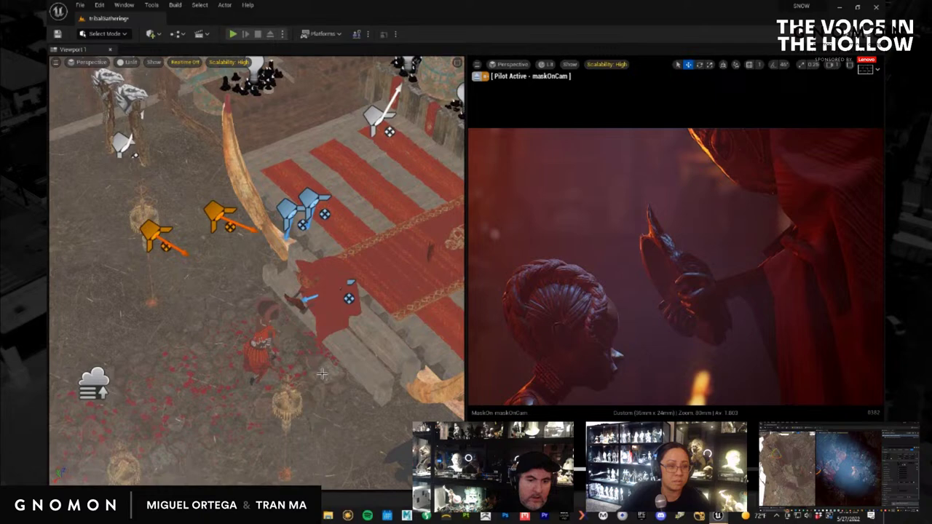
# Duplicate the fire pit's particle effect onto the ground behind the girl, raise the copy slightly, and save everything.
pyautogui.moveTo(265, 349); pyautogui.dragTo(253, 349, button='right')
pyautogui.scroll(-2, 264, 351)
pyautogui.scroll(-5, 264, 351)
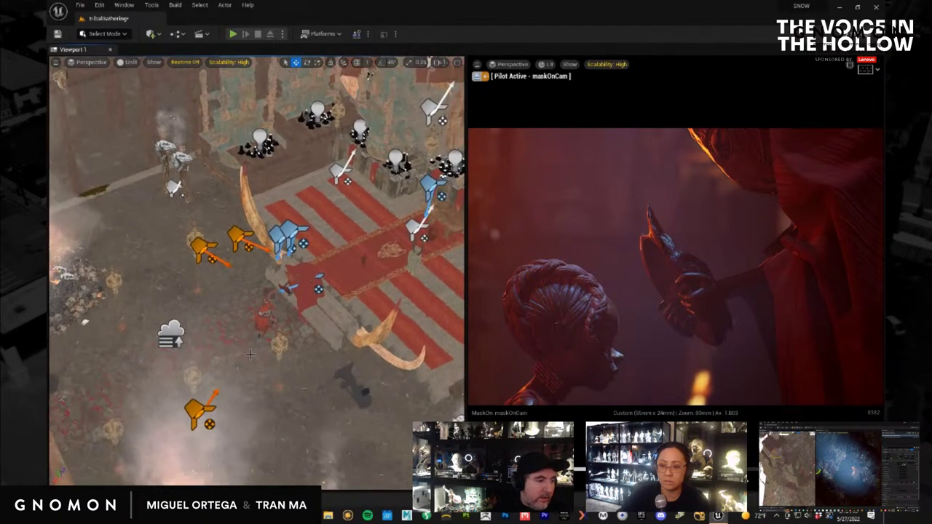
pyautogui.click(75, 276)
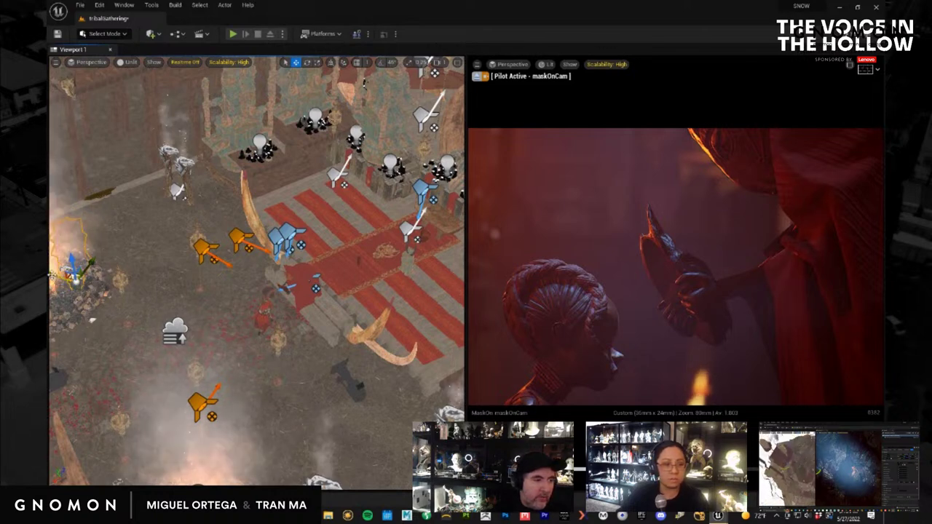
pyautogui.moveTo(62, 275); pyautogui.dragTo(230, 264)
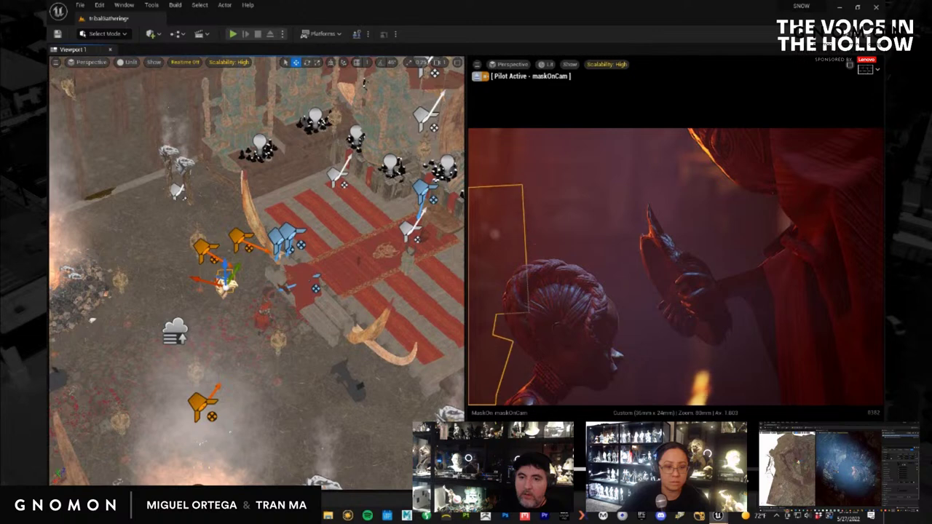
pyautogui.hotkey('ctrl', 'r')
pyautogui.moveTo(226, 266); pyautogui.dragTo(226, 263)
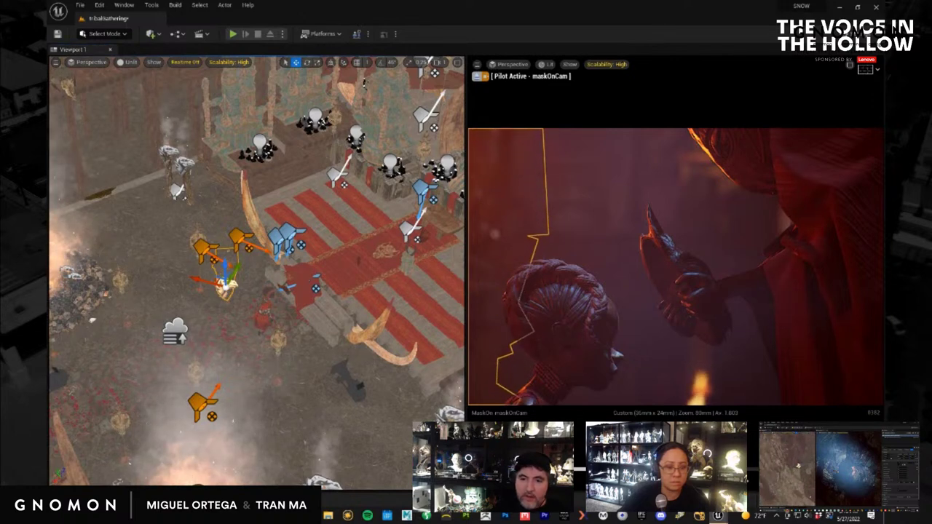
pyautogui.click(80, 5)
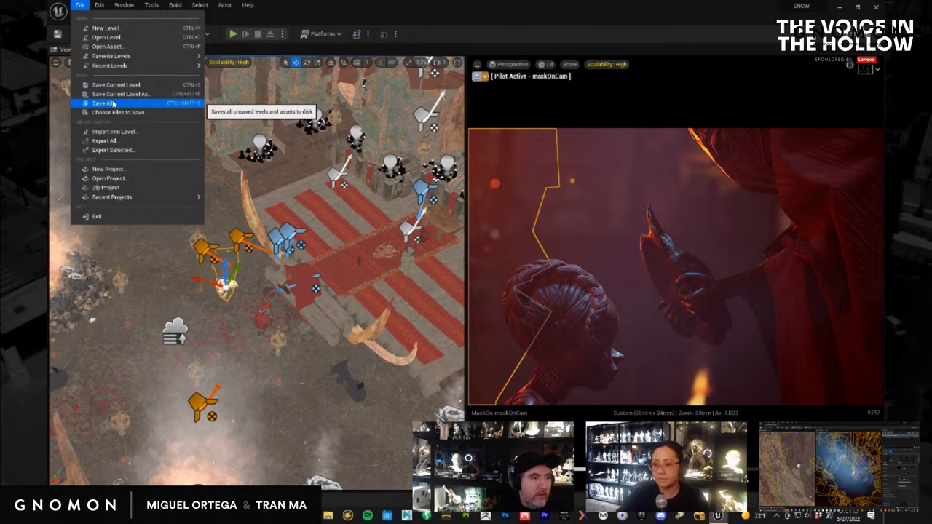
pyautogui.click(111, 103)
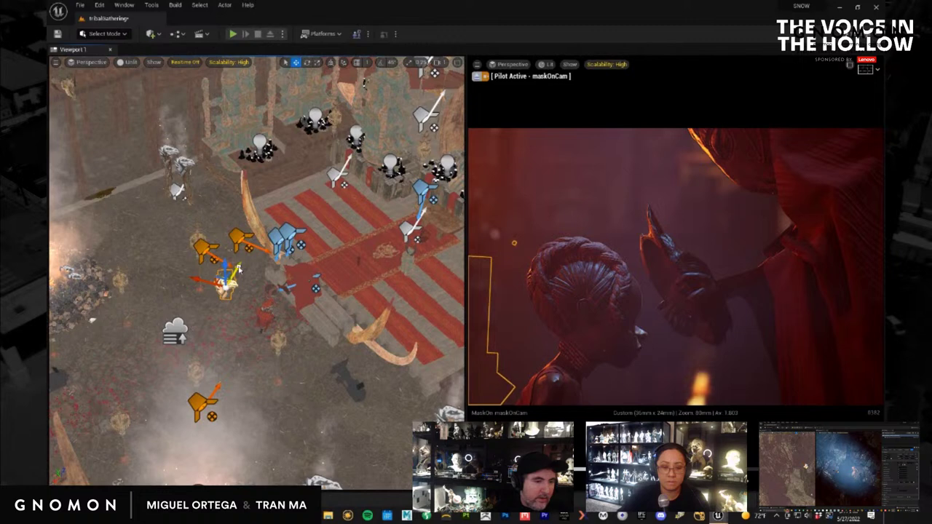
# Shift the copied particle effect away from the girl, place another copy nearer her, and check the drifting sparks in realtime.
pyautogui.moveTo(241, 268); pyautogui.dragTo(187, 272)
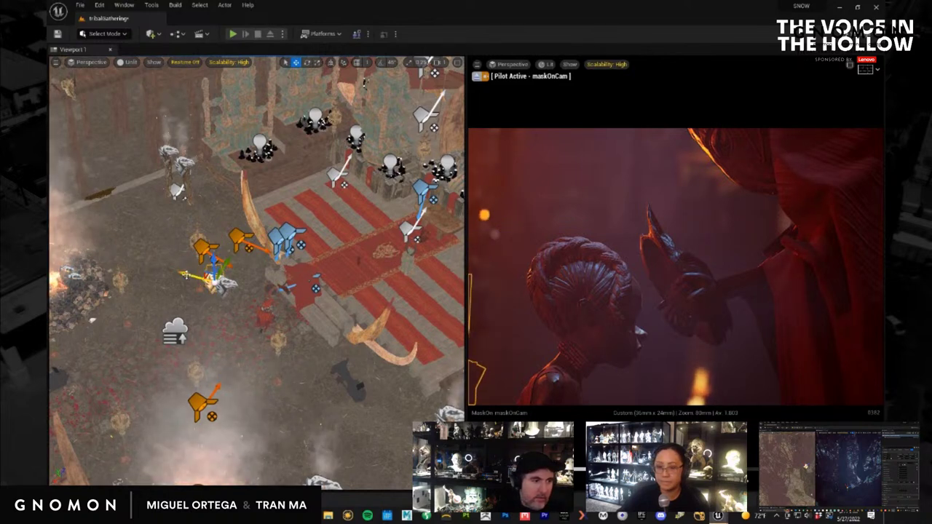
pyautogui.moveTo(185, 274); pyautogui.dragTo(225, 284)
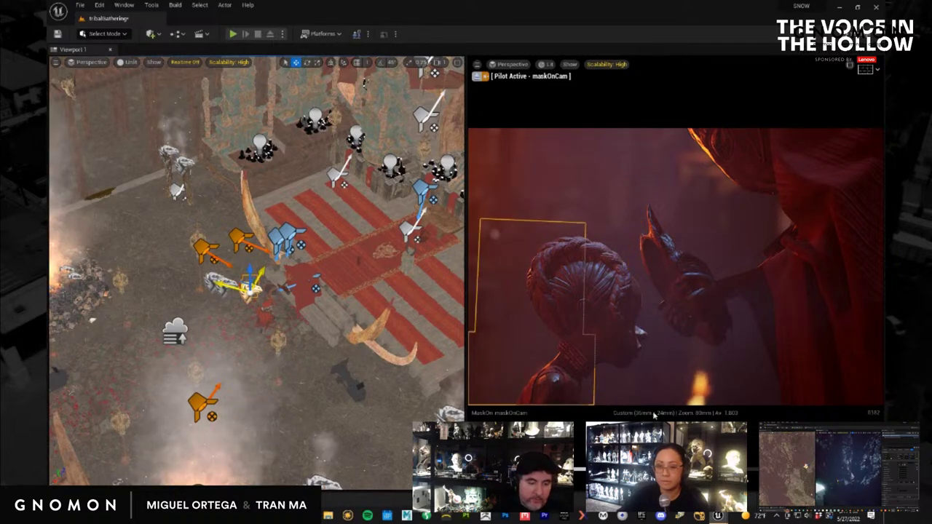
pyautogui.click(660, 369)
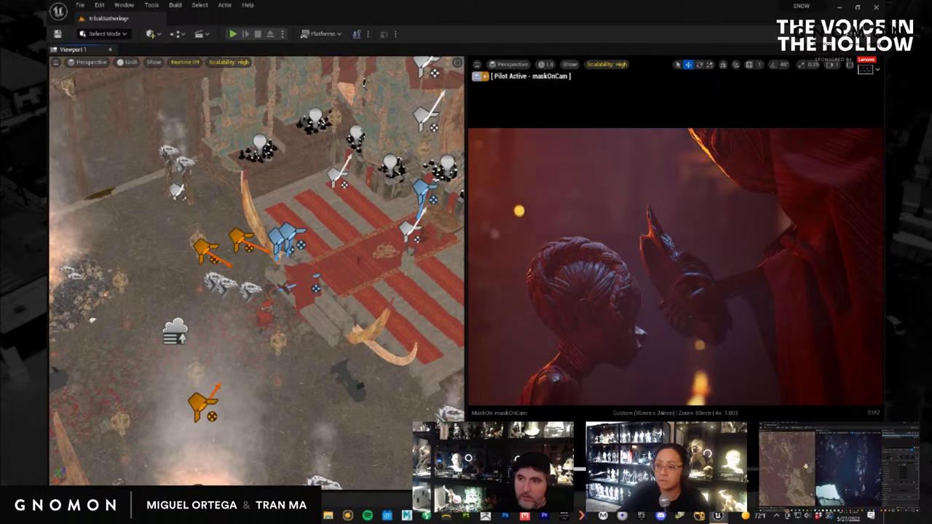
pyautogui.hotkey('ctrl', 'r')
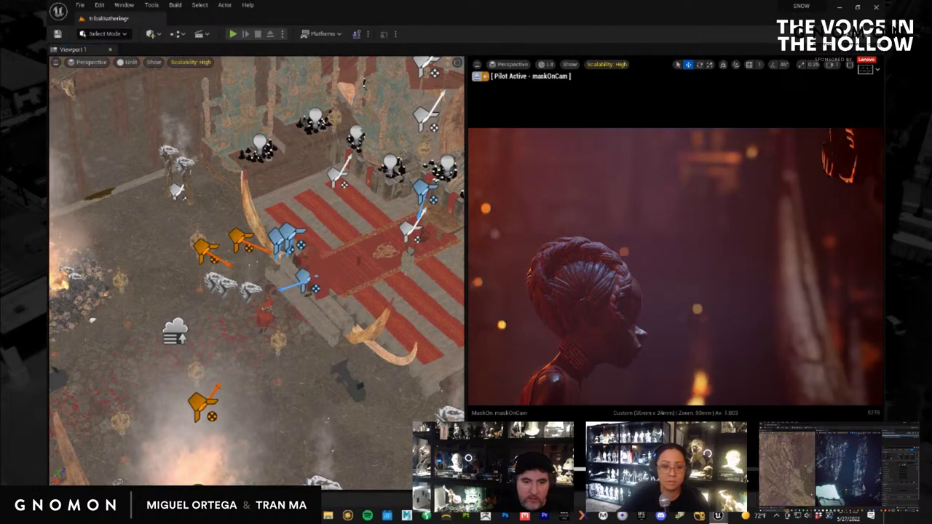
pyautogui.press('space')
pyautogui.click(701, 386)
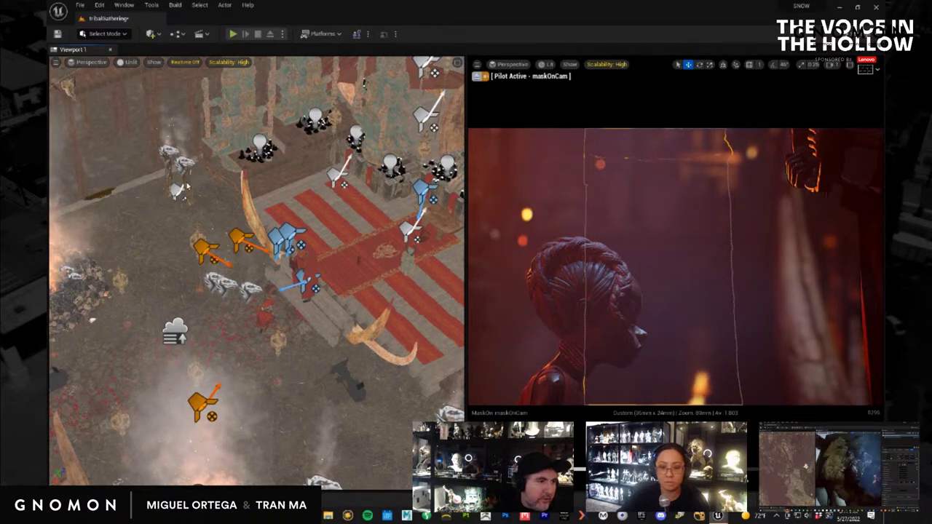
# Shift the burning torch behind the girl sideways in the shot, undoing an oversized first move, and play the sequence to check it.
pyautogui.click(178, 161)
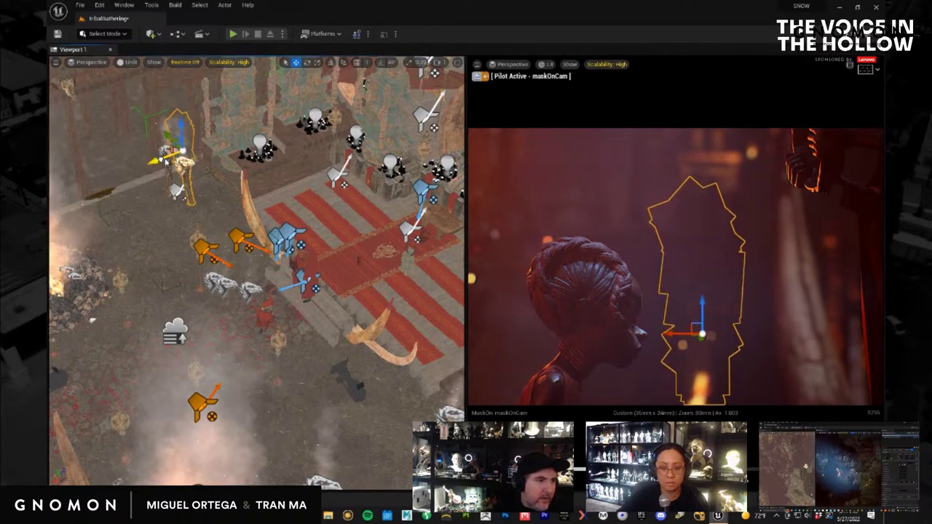
pyautogui.moveTo(163, 159); pyautogui.dragTo(185, 150)
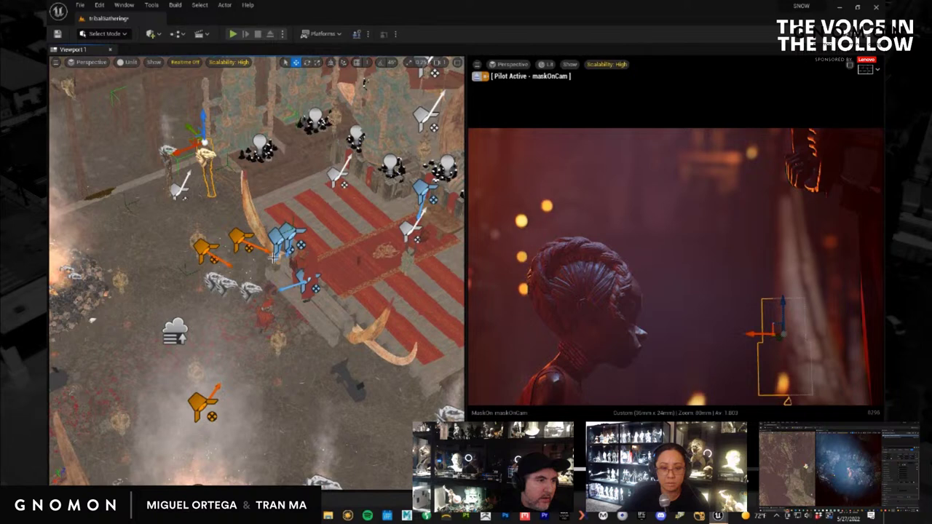
pyautogui.hotkey('ctrl', 'z')
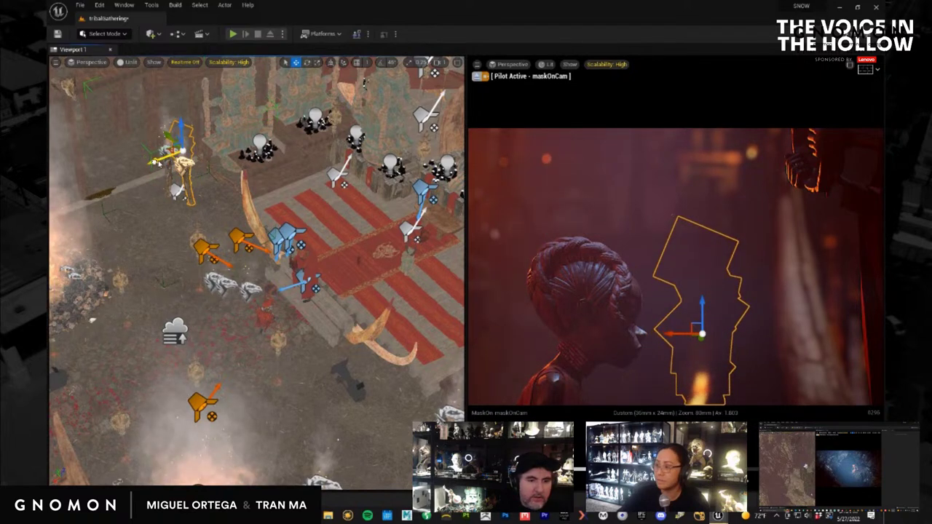
pyautogui.moveTo(158, 162); pyautogui.dragTo(181, 165)
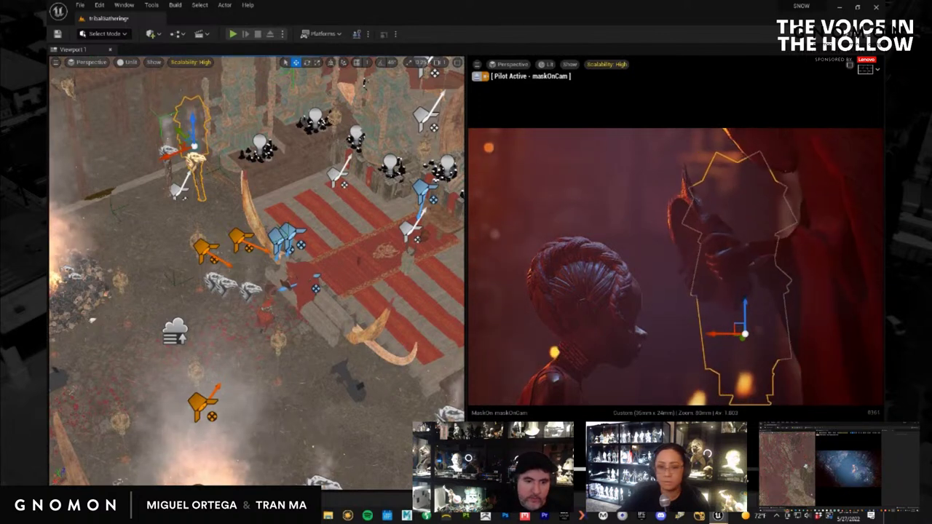
pyautogui.press('space')
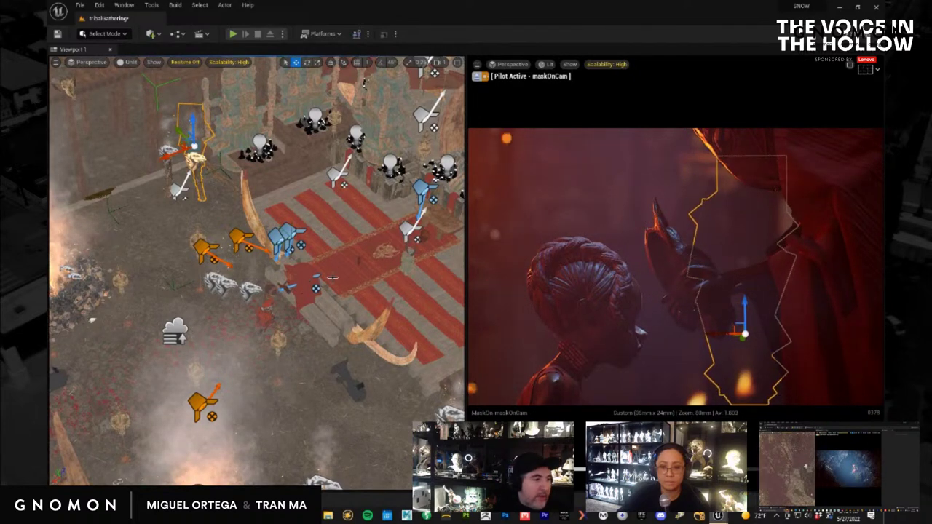
# Duplicate the orange spotlight near the girl, place the copy closer to the fire pit, aim it toward the back wall, and save everything.
pyautogui.click(202, 248)
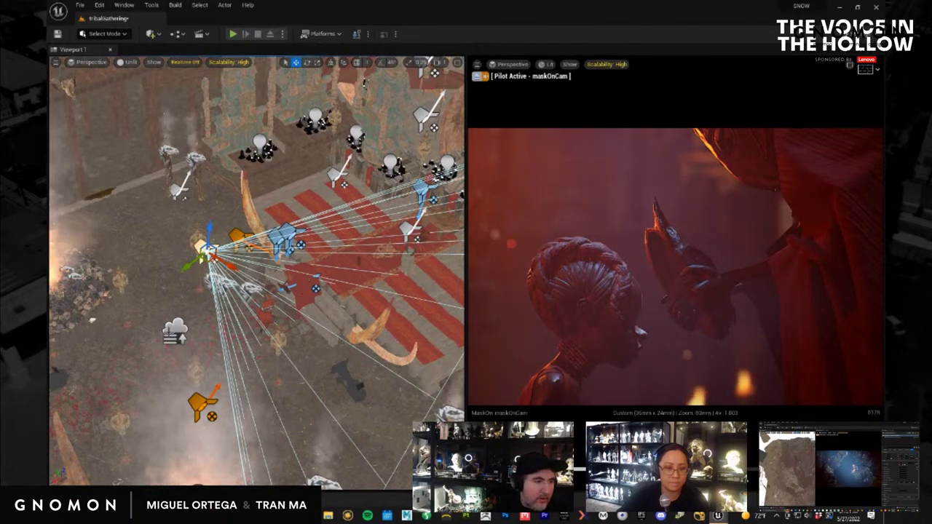
pyautogui.keyDown('alt'); pyautogui.moveTo(175, 338); pyautogui.dragTo(91, 329); pyautogui.keyUp('alt')
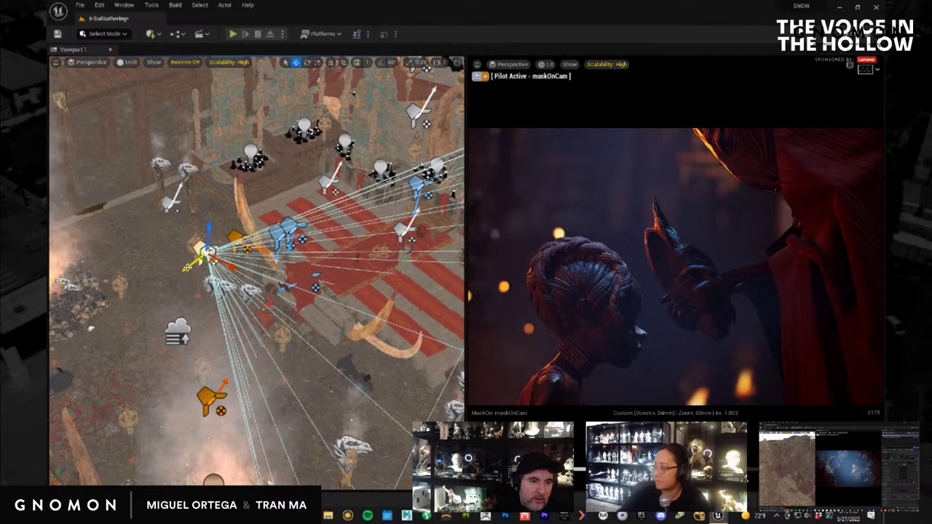
pyautogui.moveTo(172, 277); pyautogui.dragTo(355, 242)
pyautogui.press('e')
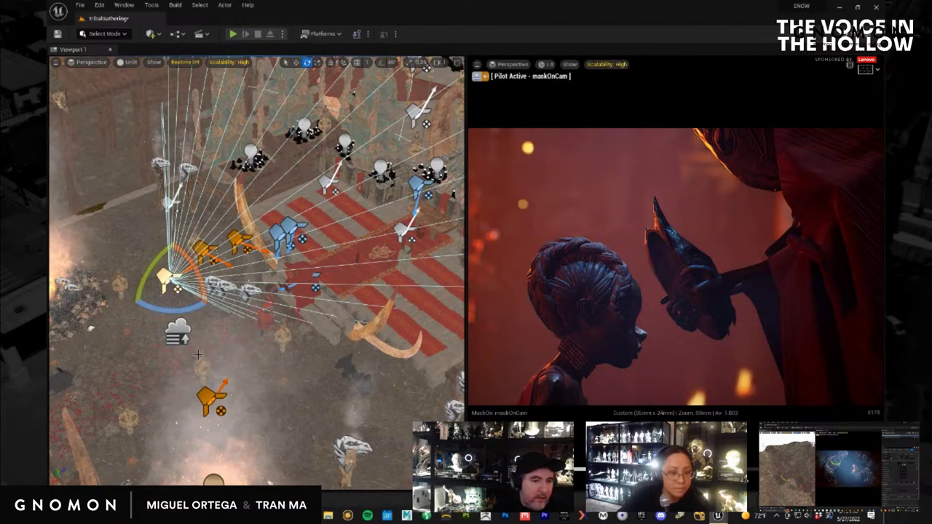
pyautogui.moveTo(212, 358)
pyautogui.keyDown('alt'); pyautogui.mouseDown()
pyautogui.moveTo(231, 357)
pyautogui.moveTo(211, 359)
pyautogui.mouseUp(); pyautogui.keyUp('alt')
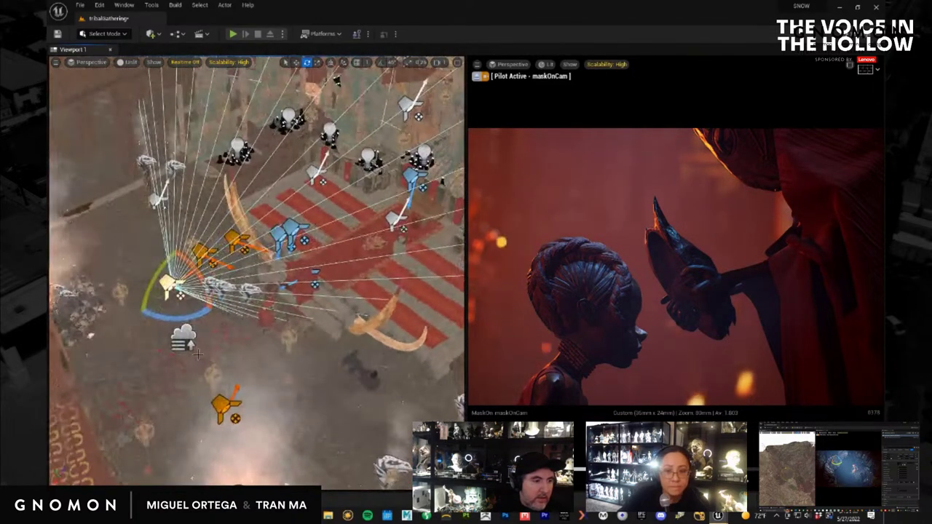
pyautogui.press('w')
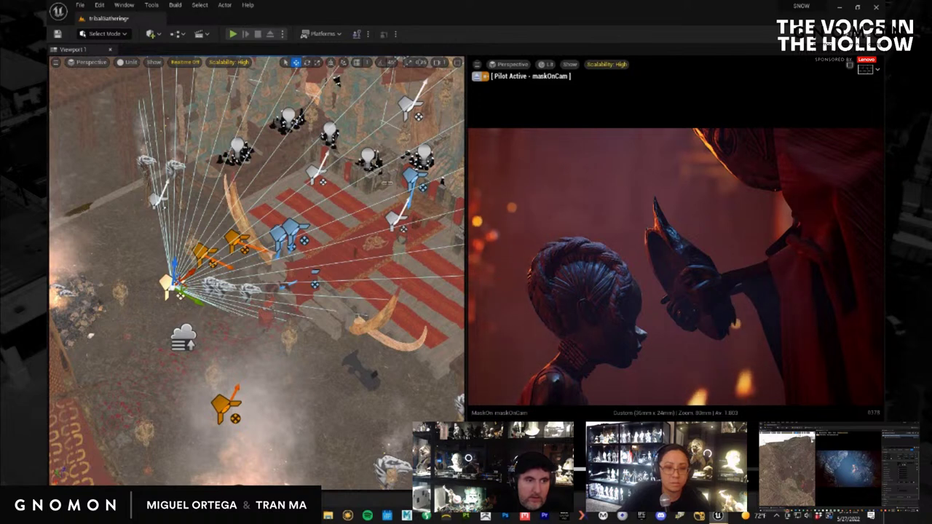
pyautogui.click(80, 5)
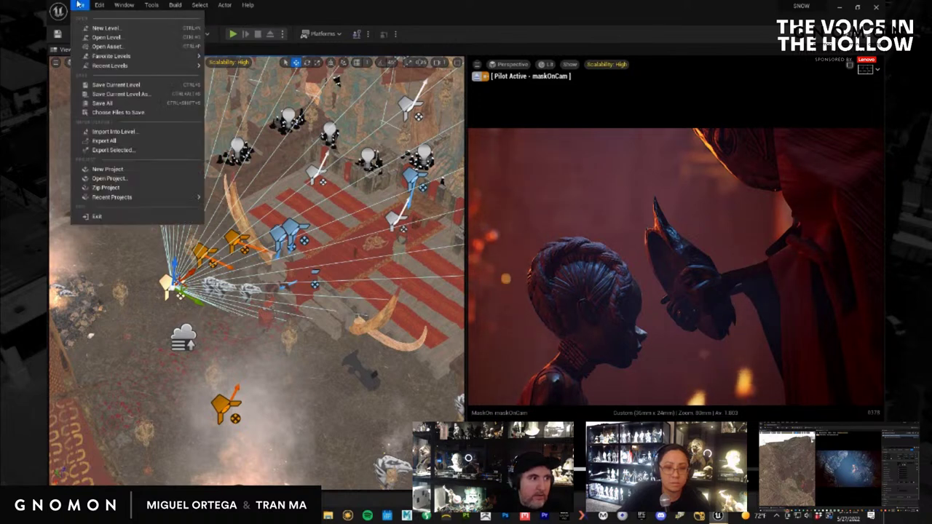
pyautogui.click(152, 104)
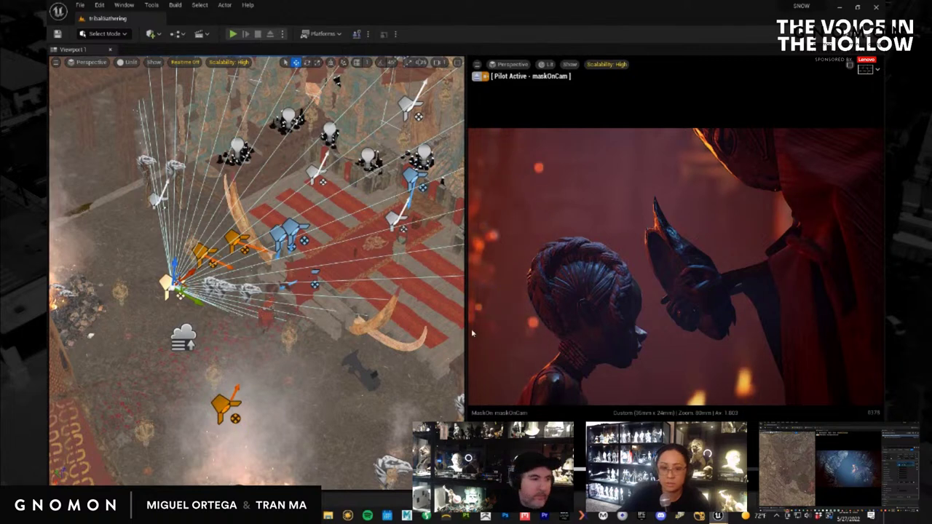
# Enable a letterbox mask with a 2.0 to 1.0 ratio over the maskOnCam view and make its colour fully opaque.
pyautogui.click(203, 256)
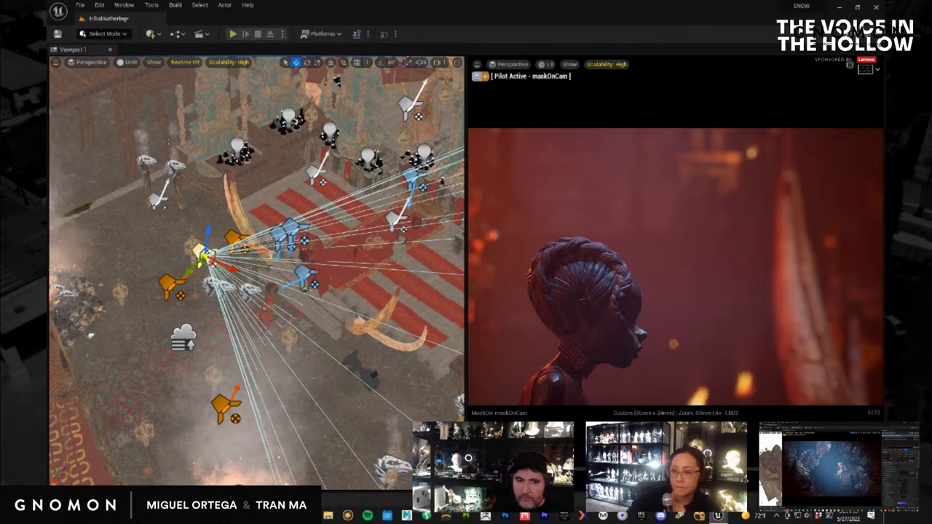
pyautogui.click(865, 69)
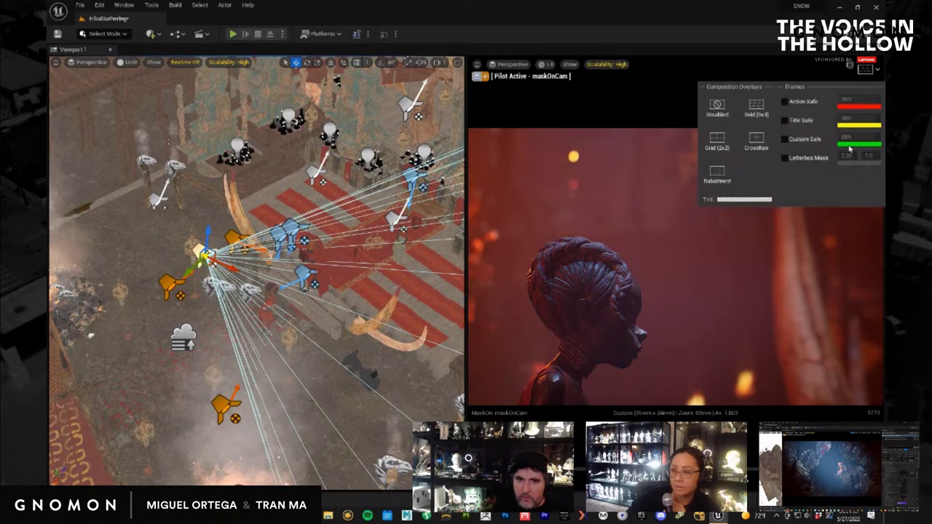
pyautogui.click(815, 158)
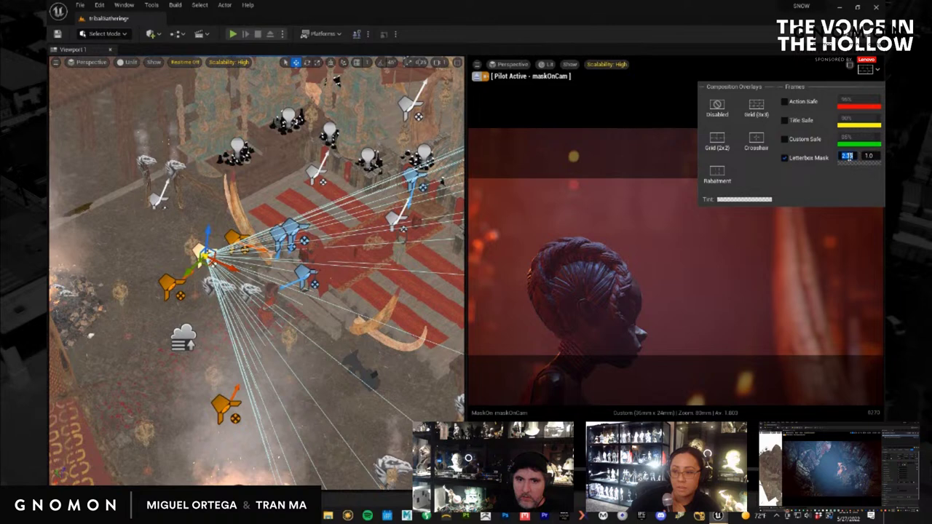
pyautogui.press('Return')
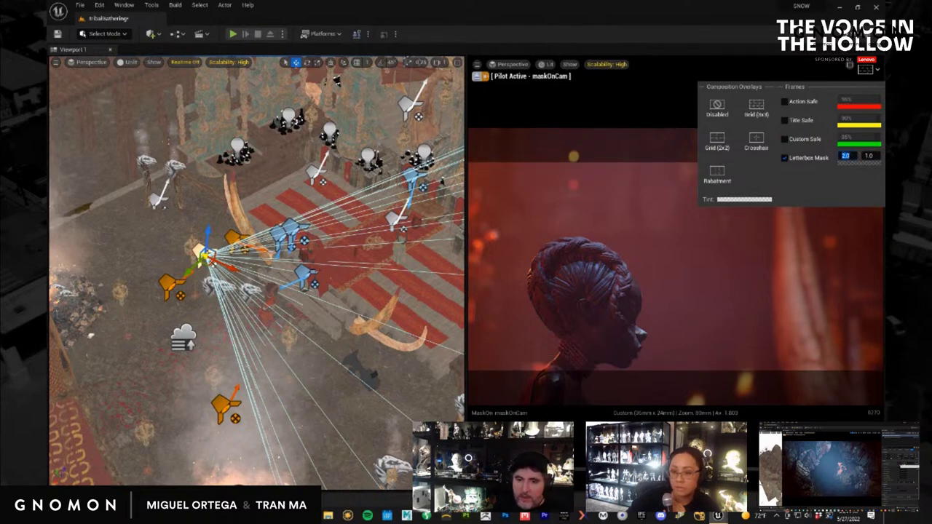
pyautogui.click(863, 166)
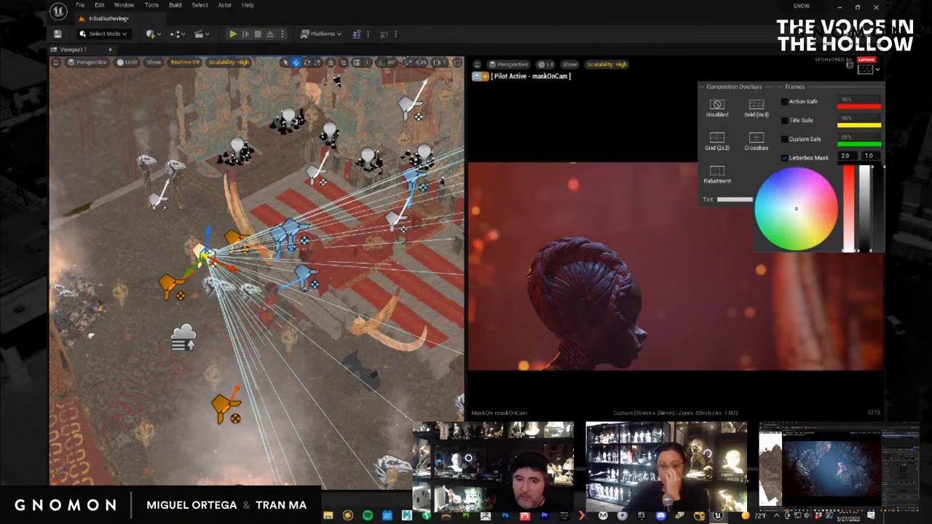
pyautogui.press('Escape')
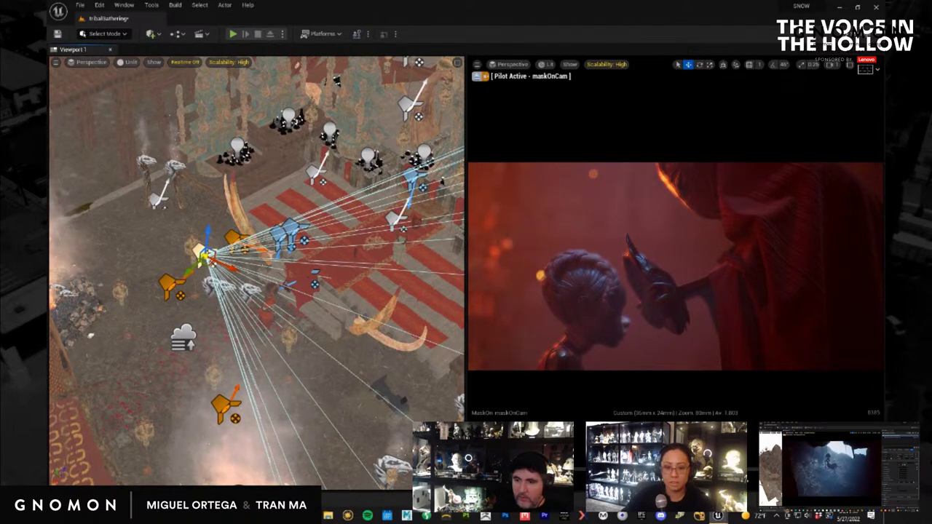
# Clear the spotlight selection and switch the scene viewport's realtime on and off again to review the letterboxed shot.
pyautogui.hotkey('ctrl', 'r')
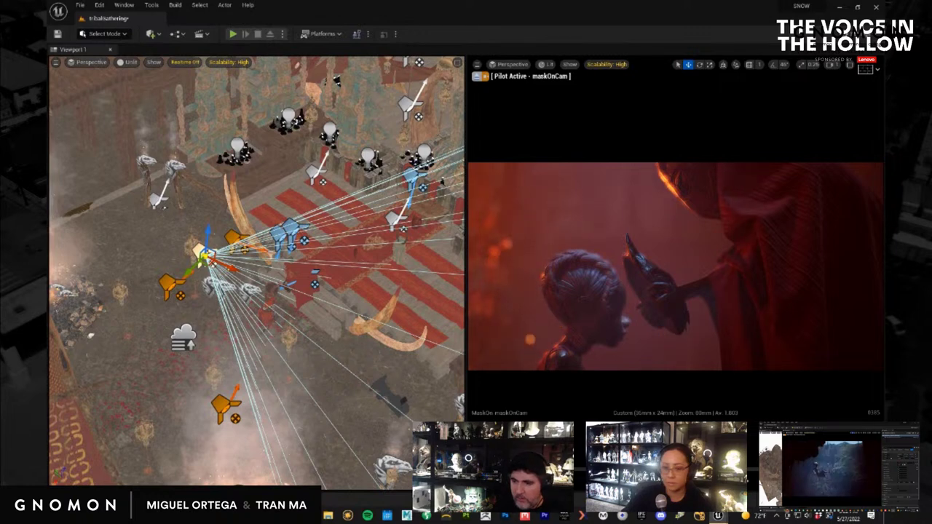
pyautogui.click(391, 395)
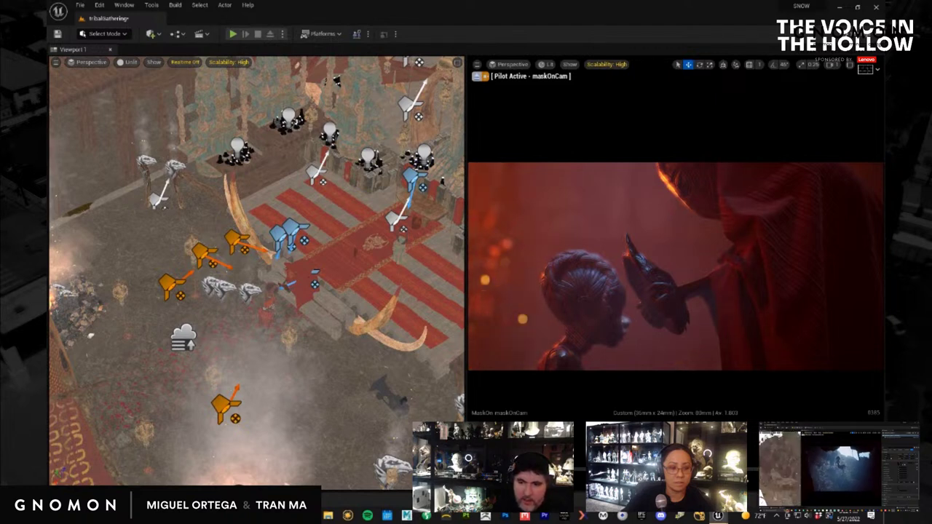
pyautogui.hotkey('ctrl', 'r')
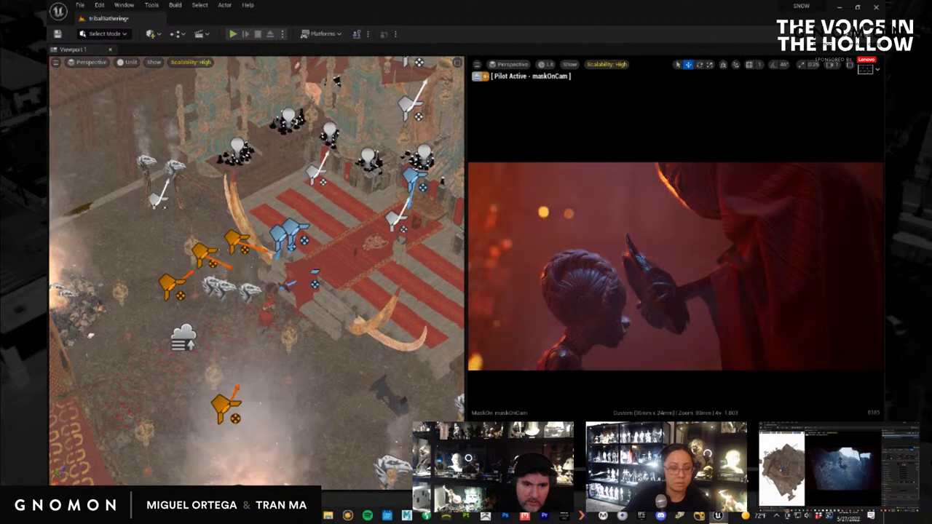
pyautogui.hotkey('ctrl', 'r')
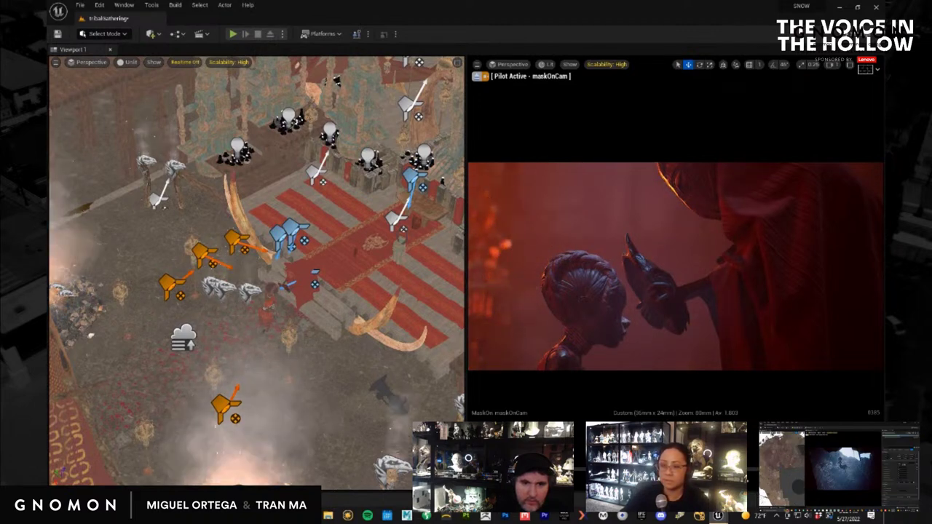
# Enlarge the camera view to a single-pane viewport layout and pilot maskOnCam in it.
pyautogui.moveTo(467, 255); pyautogui.dragTo(257, 255)
pyautogui.click(269, 65)
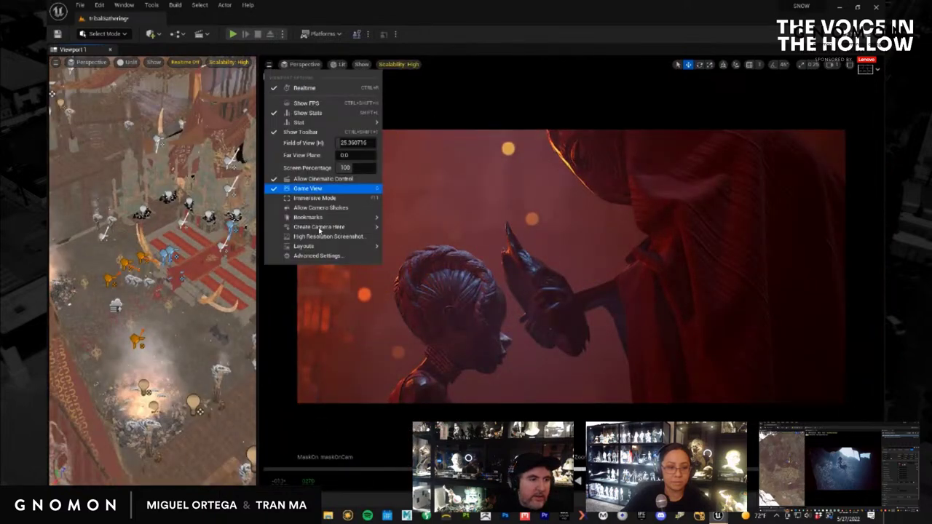
pyautogui.click(385, 271)
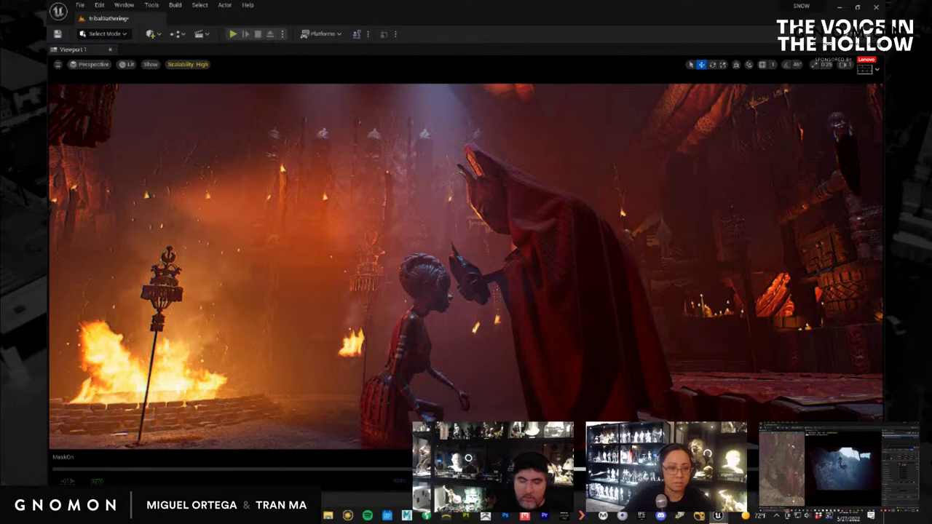
pyautogui.hotkey('ctrl', 'shift', 'p')
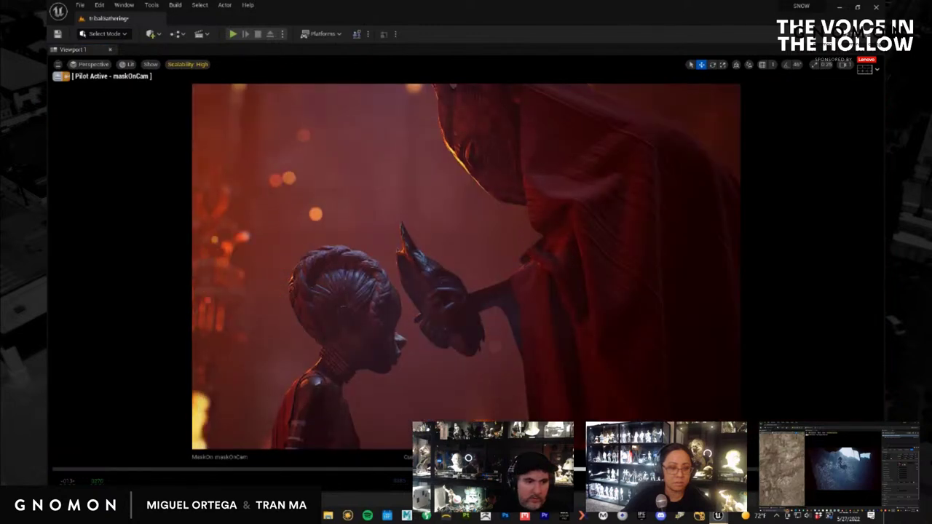
# Apply the 2.0 to 1.0 letterbox mask to the single-pane view and raise its alpha to fully opaque.
pyautogui.click(863, 68)
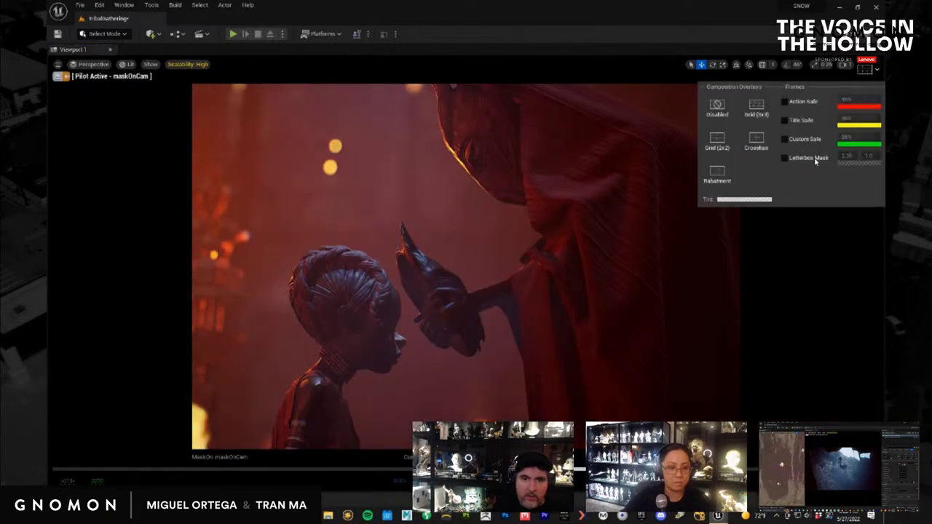
pyautogui.click(810, 158)
pyautogui.press('Return')
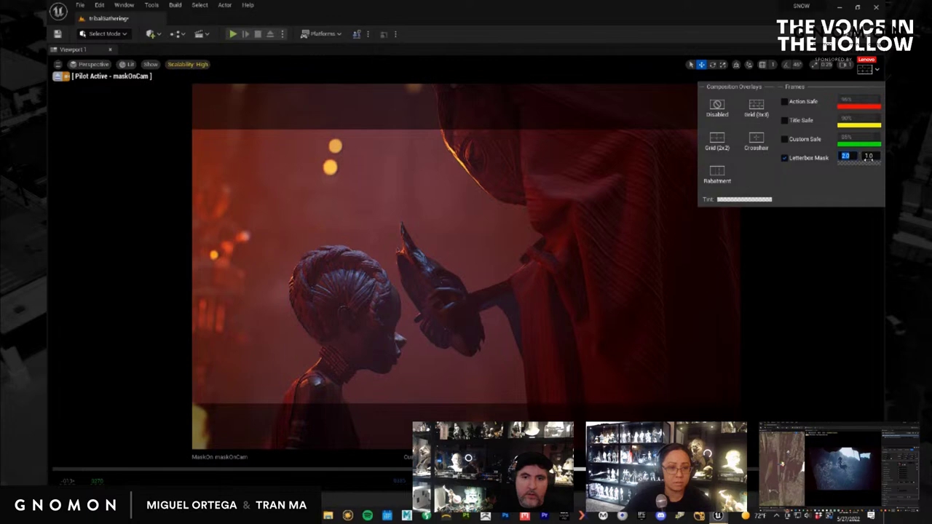
pyautogui.click(867, 162)
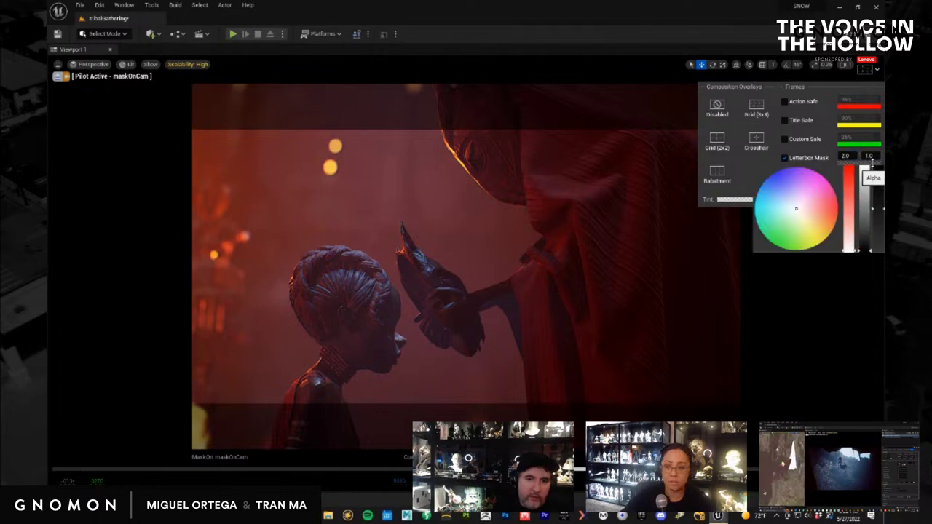
pyautogui.moveTo(872, 164); pyautogui.dragTo(875, 137)
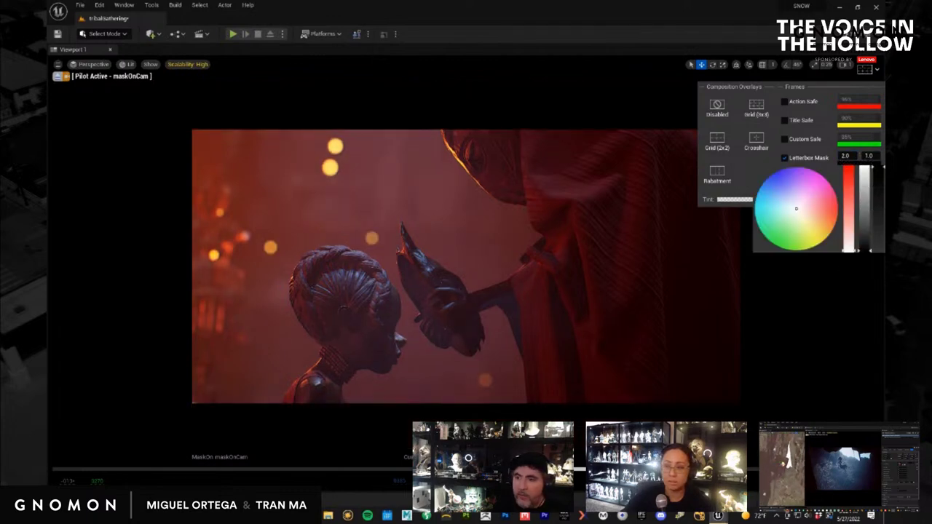
pyautogui.press('Escape')
# Play the shot and pick out the priest's body, the held mask and his robe to examine them, clearing the selection again.
pyautogui.press('space')
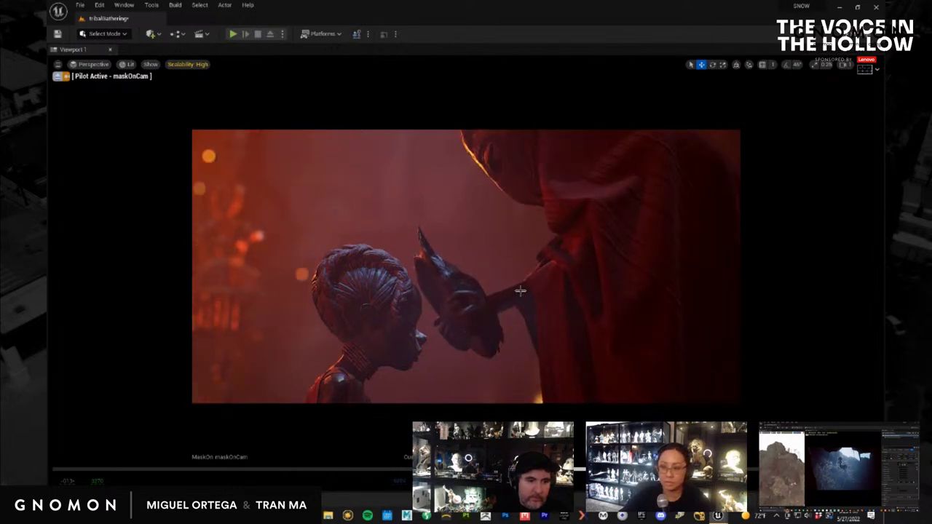
pyautogui.click(448, 284)
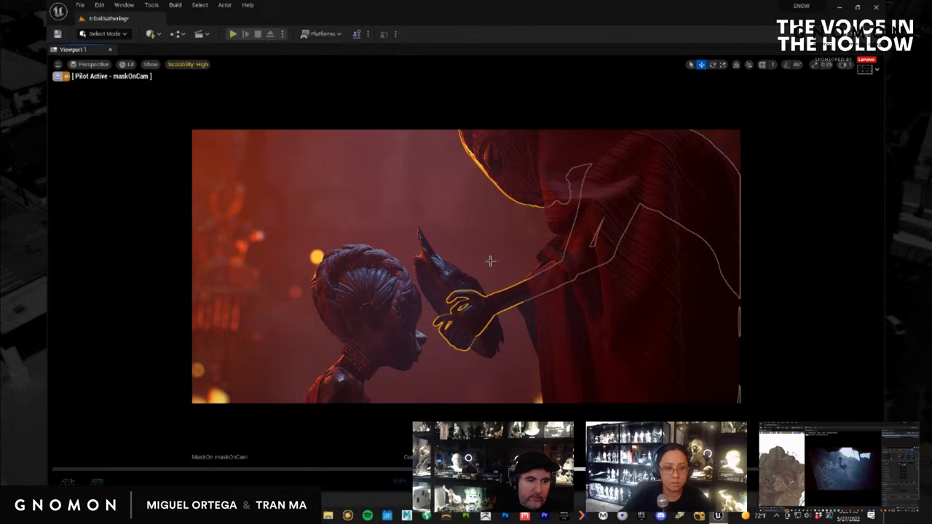
pyautogui.keyDown('ctrl'); pyautogui.click(490, 279); pyautogui.keyUp('ctrl')
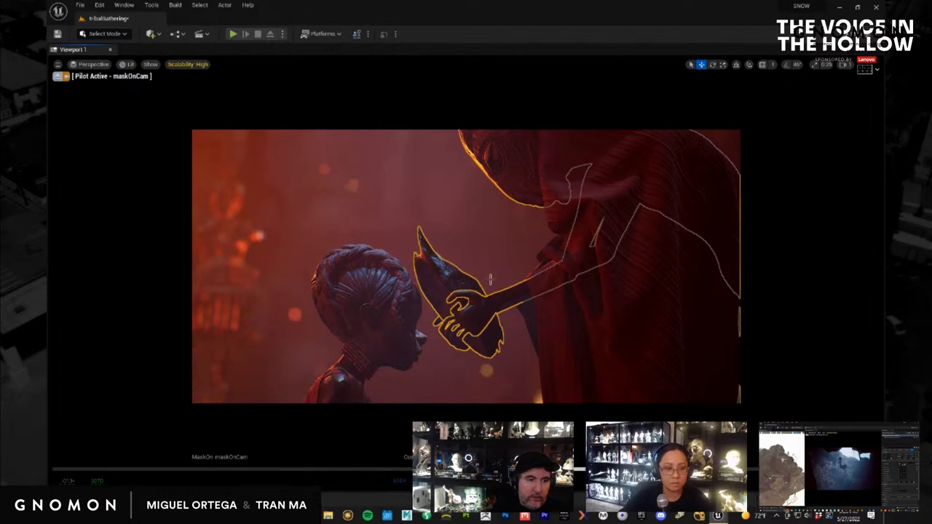
pyautogui.keyDown('ctrl'); pyautogui.click(555, 211); pyautogui.keyUp('ctrl')
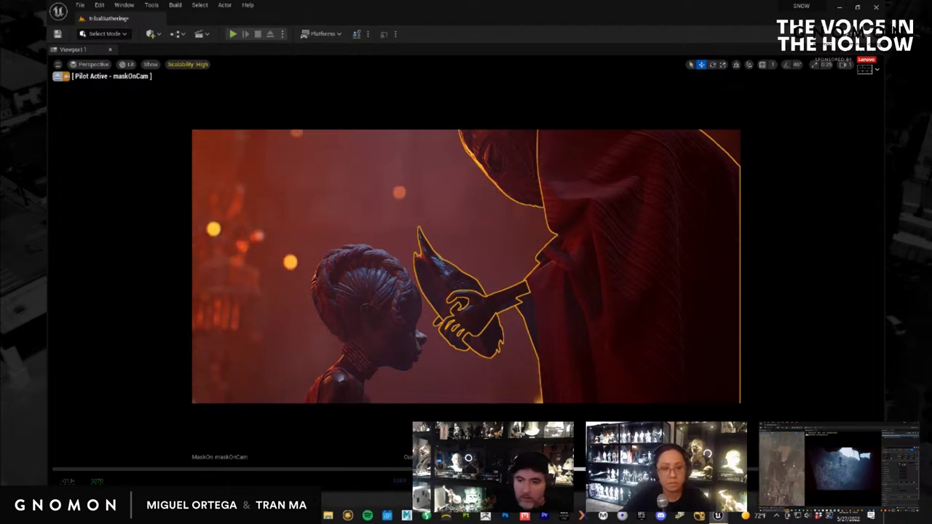
pyautogui.click(497, 390)
pyautogui.press('Escape')
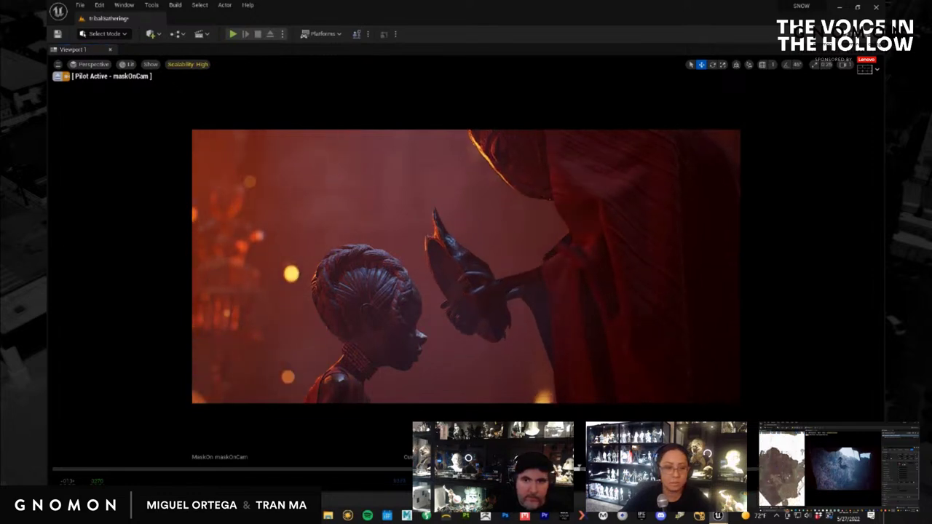
pyautogui.click(868, 69)
pyautogui.click(869, 72)
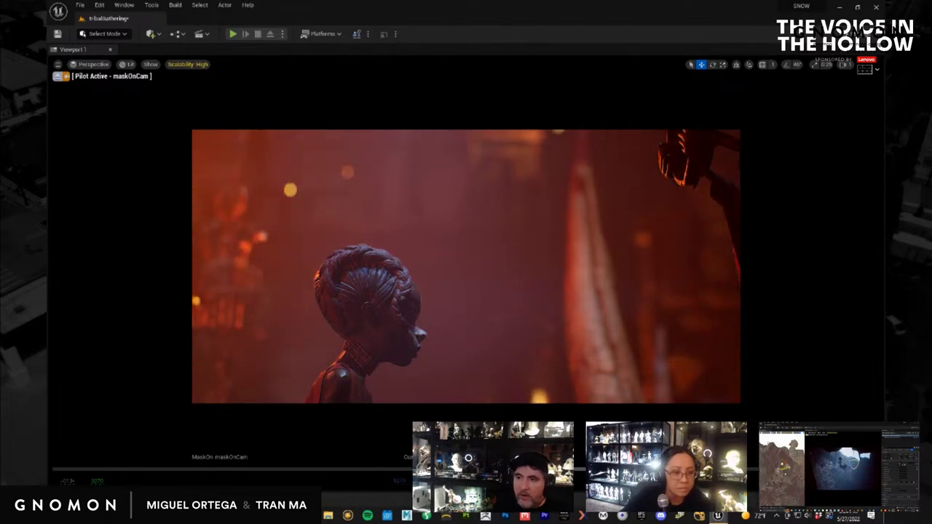
# Set the interpolation of maskOnCam's transform keys at frame 270 to Linear in the Sequencer and check the shot's end keys.
pyautogui.moveTo(536, 190); pyautogui.dragTo(528, 153)
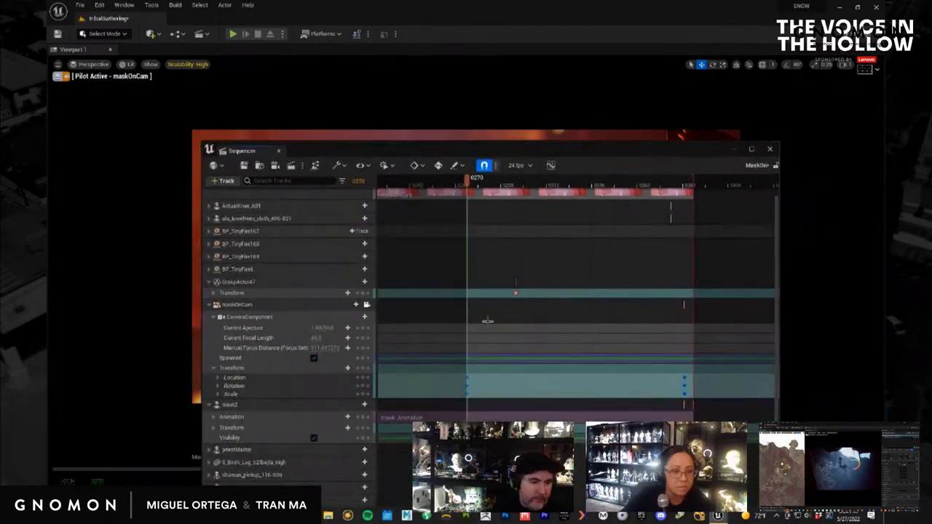
pyautogui.rightClick(466, 385)
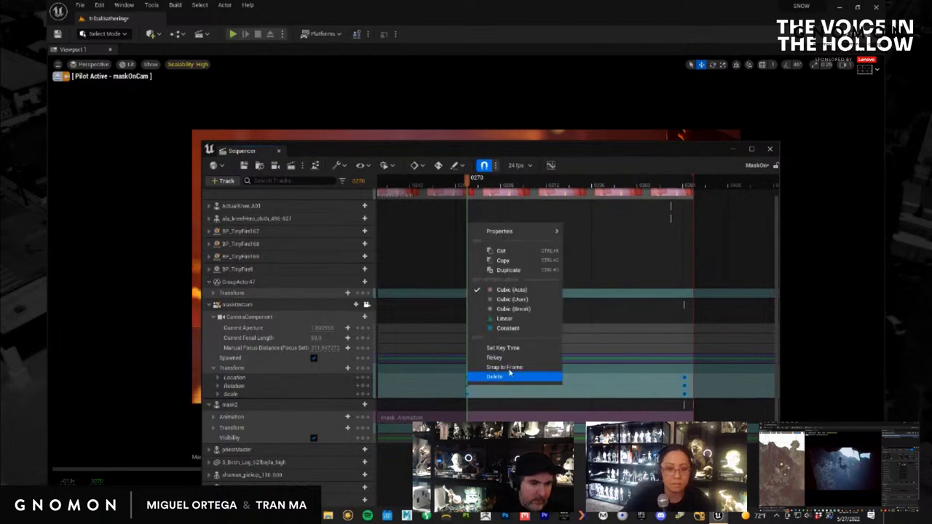
pyautogui.click(537, 320)
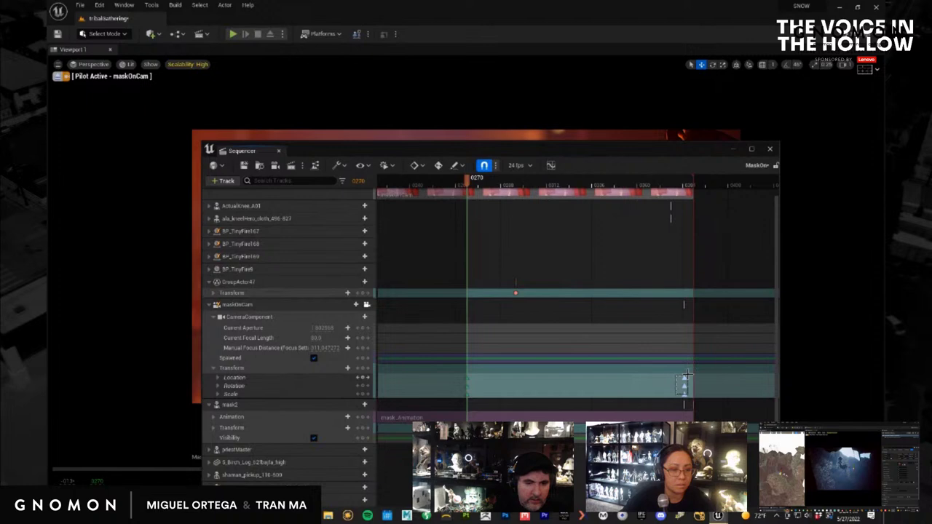
pyautogui.moveTo(684, 384); pyautogui.dragTo(691, 384)
pyautogui.moveTo(626, 155); pyautogui.dragTo(931, 155)
# Play the maskOnCam shot and temporarily hide the viewport controls to review the camera move.
pyautogui.press('space')
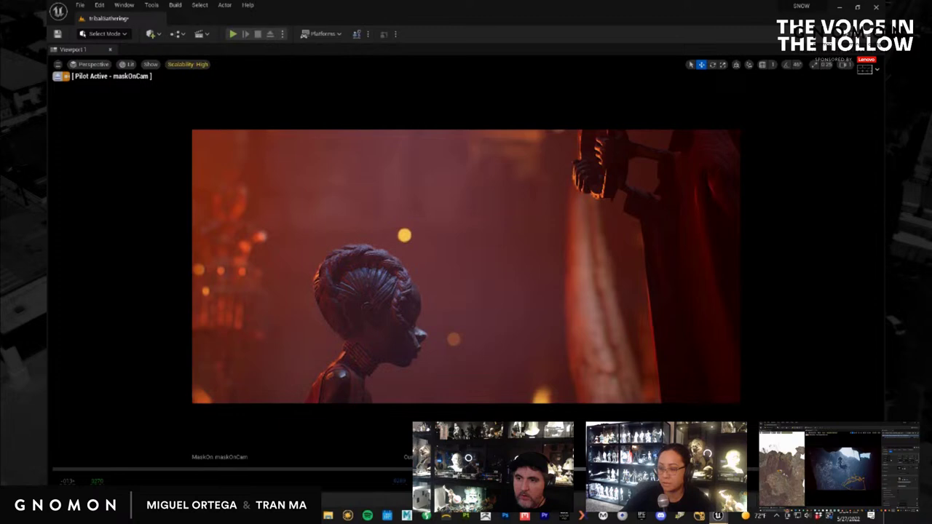
pyautogui.hotkey('ctrl', 'shift', 't')
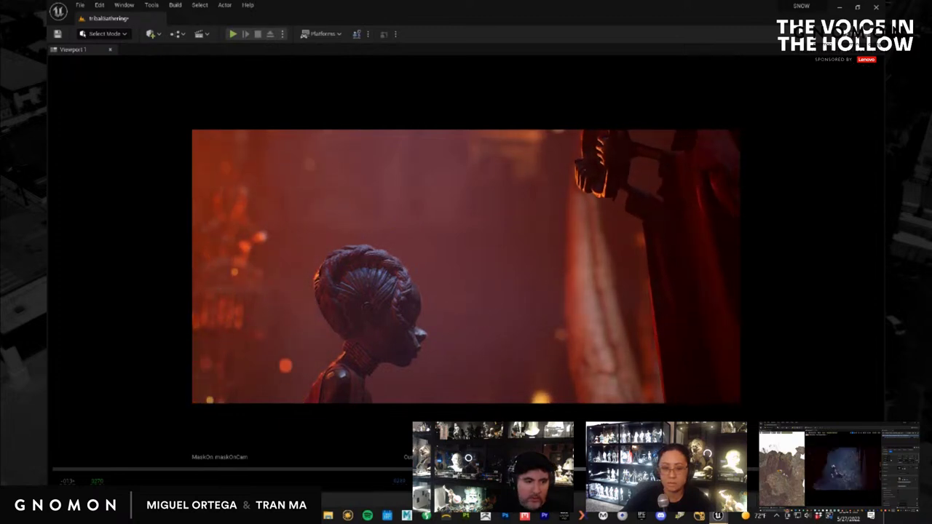
pyautogui.hotkey('ctrl', 'shift', 't')
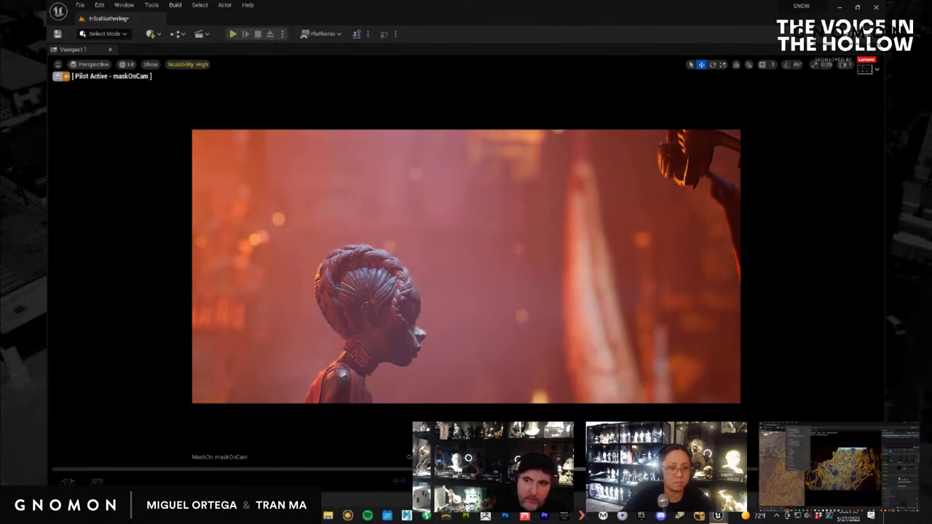
# Bring the Sequencer back over the shot and key a new manual focus distance for maskOnCam.
pyautogui.moveTo(882, 213); pyautogui.dragTo(865, 159)
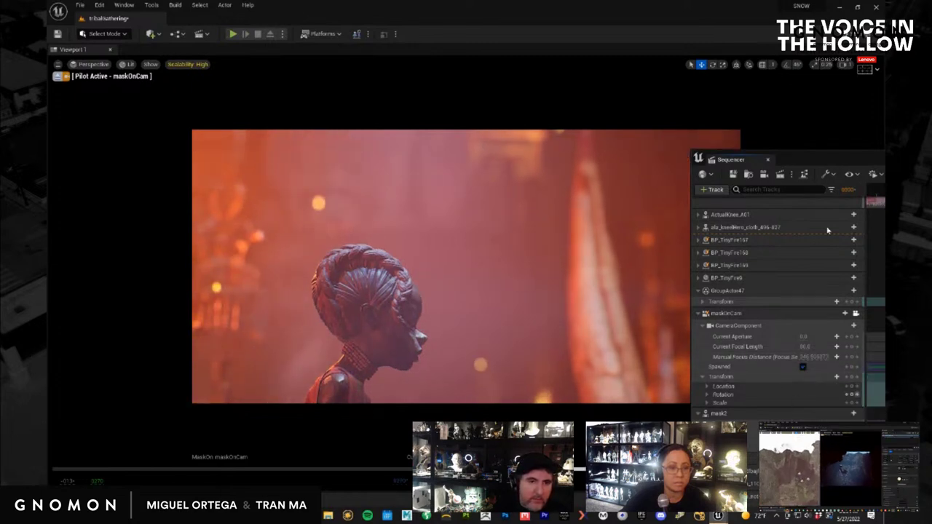
pyautogui.moveTo(810, 158); pyautogui.dragTo(687, 169)
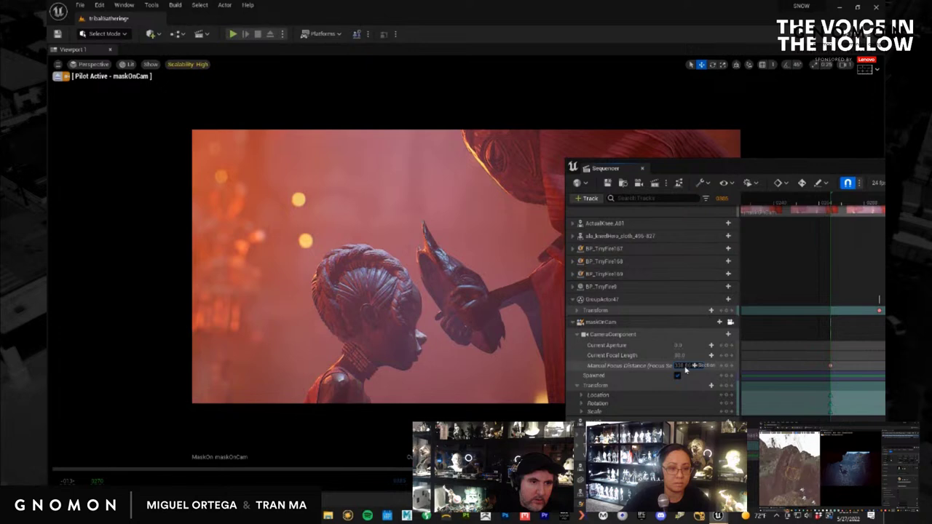
pyautogui.press('Return')
pyautogui.moveTo(713, 370); pyautogui.dragTo(691, 390)
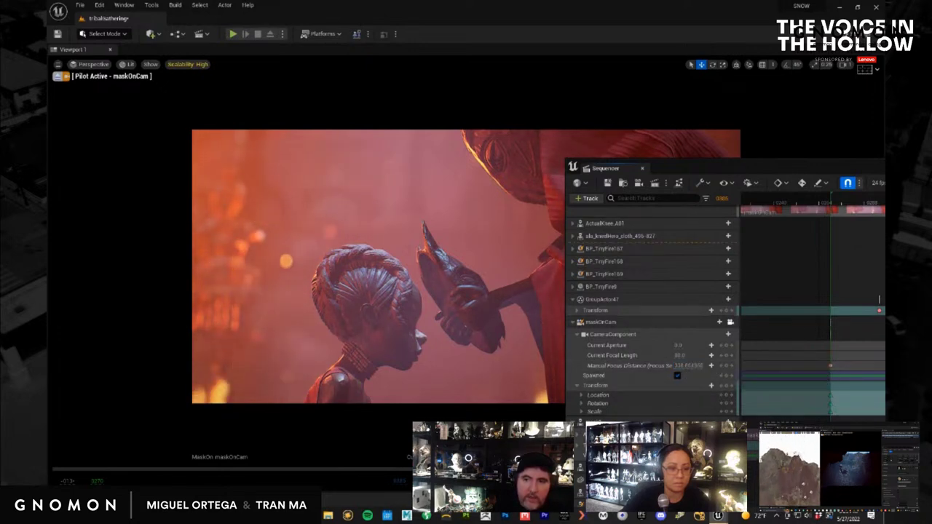
# Go to frame 275, change maskOnCam's current aperture and clear the Sequencer away from the shot.
pyautogui.moveTo(928, 204); pyautogui.dragTo(840, 204)
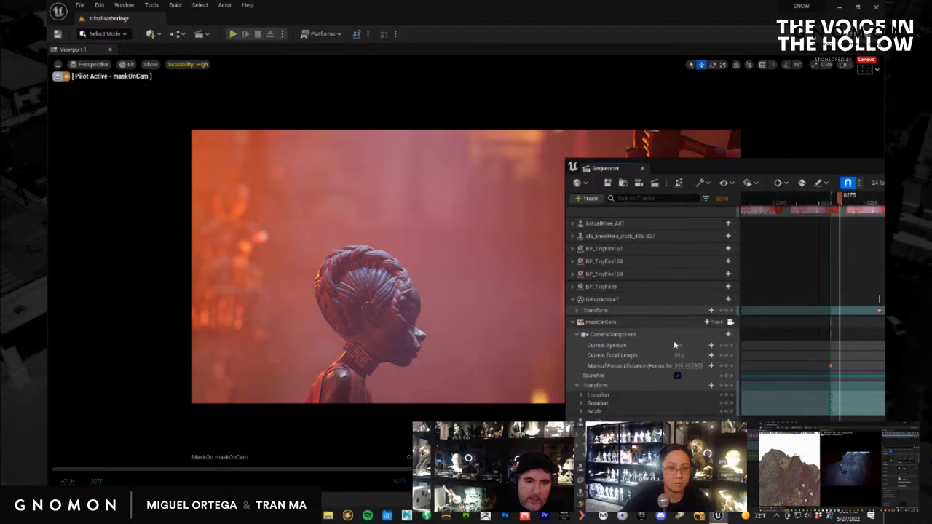
pyautogui.click(678, 345)
pyautogui.write('1')
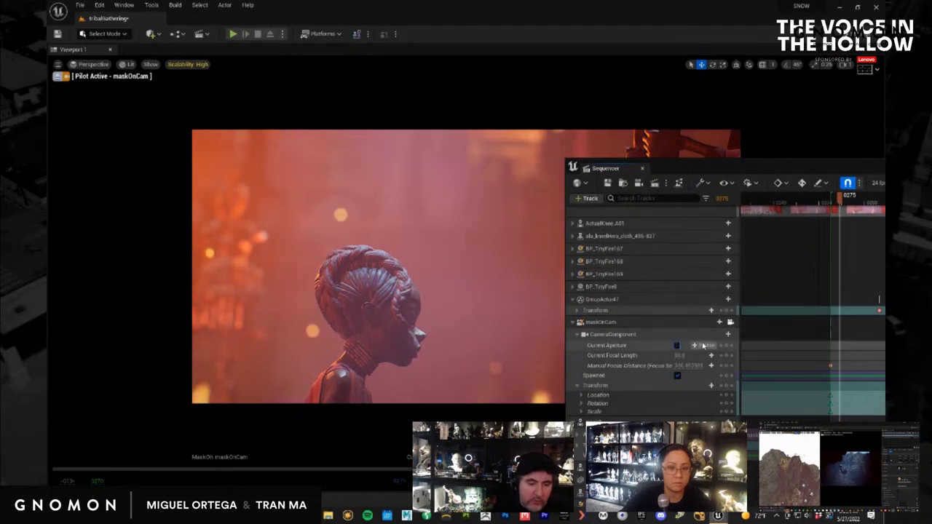
pyautogui.write('4')
pyautogui.press('Return')
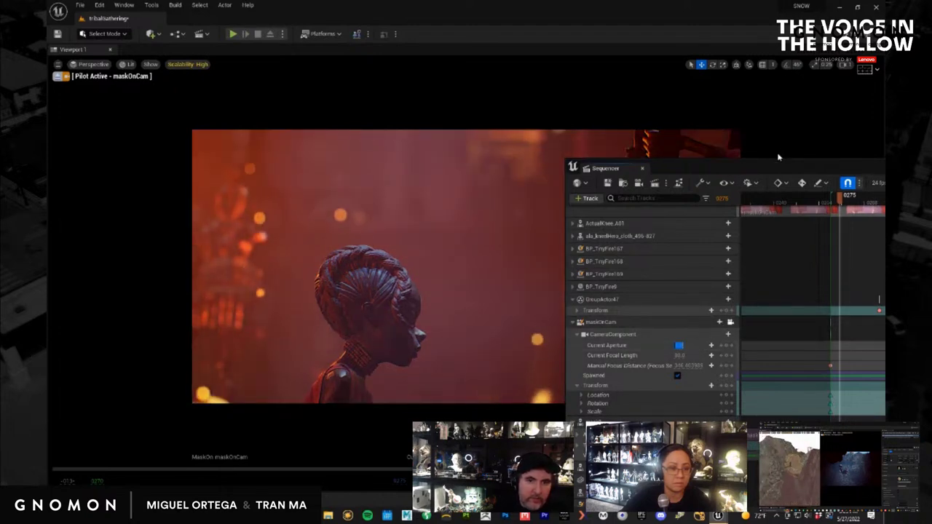
pyautogui.moveTo(777, 165); pyautogui.dragTo(931, 181)
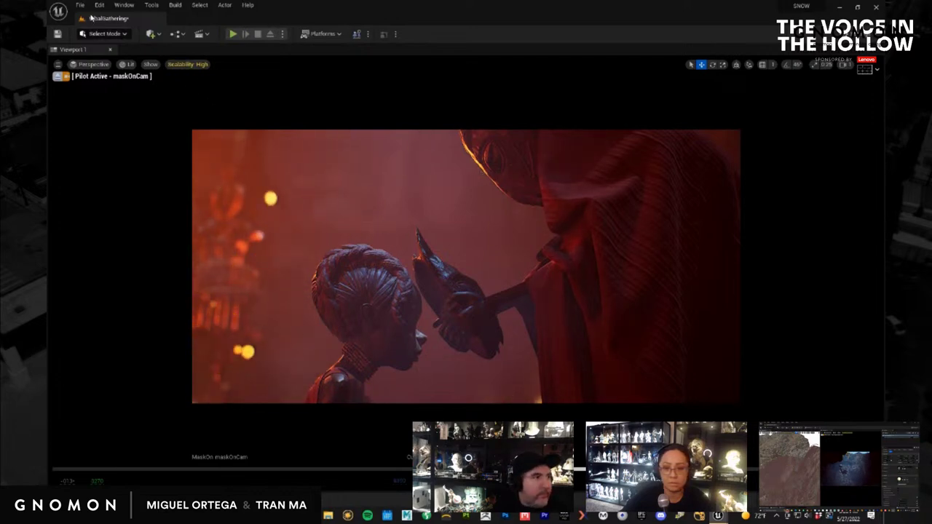
# Save all modified levels and assets of the project.
pyautogui.click(80, 5)
pyautogui.click(135, 103)
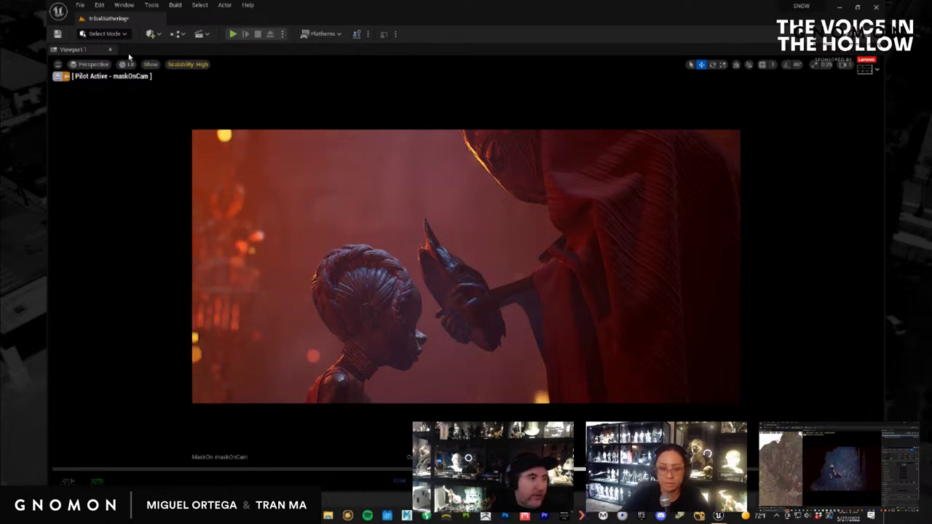
pyautogui.click(81, 5)
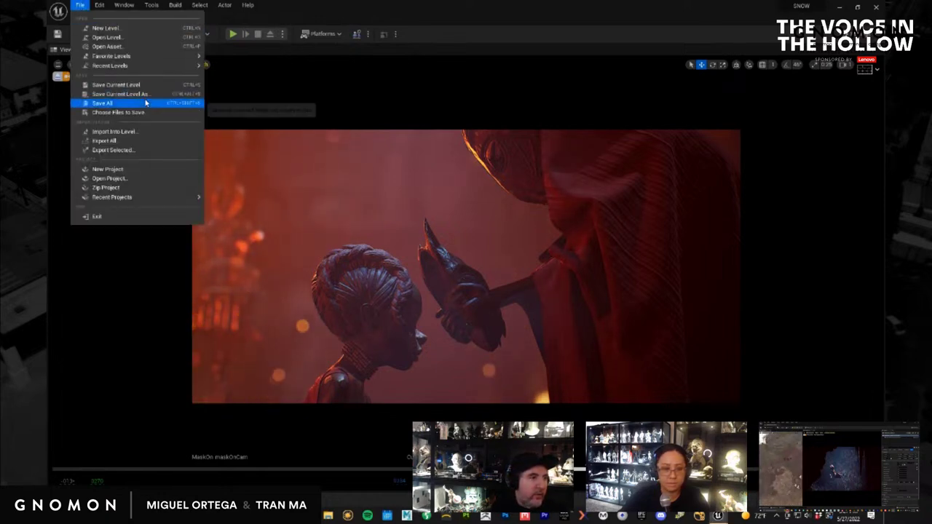
pyautogui.click(195, 104)
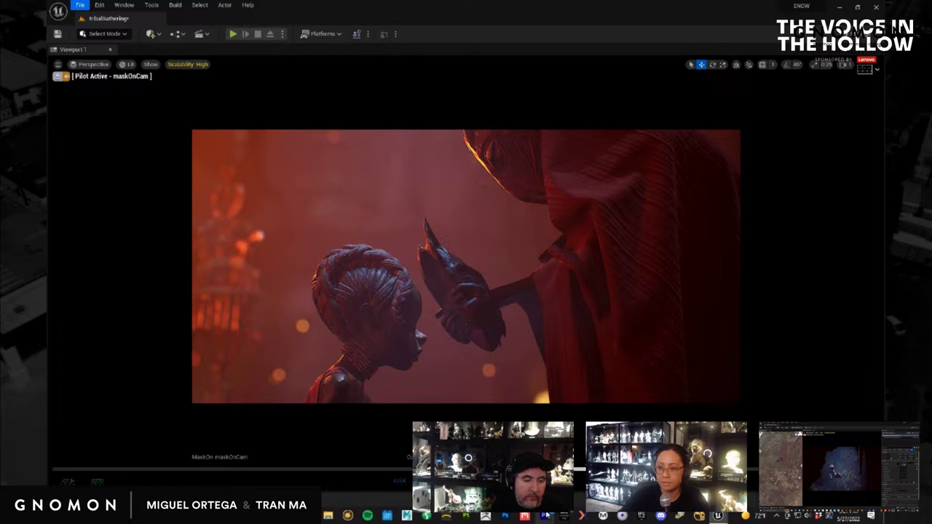
# Switch to Premiere Pro and open the recent project Coa_ADRsession_A04.
pyautogui.click(837, 8)
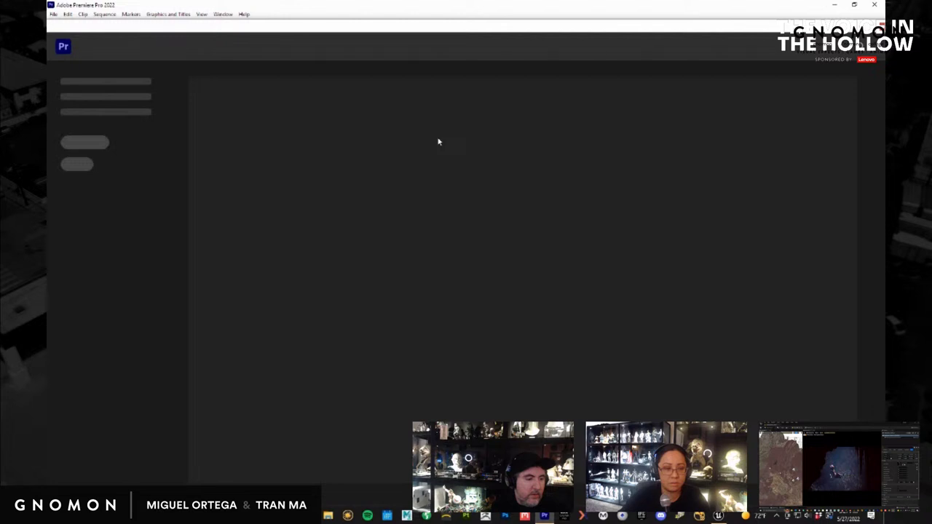
pyautogui.click(429, 180)
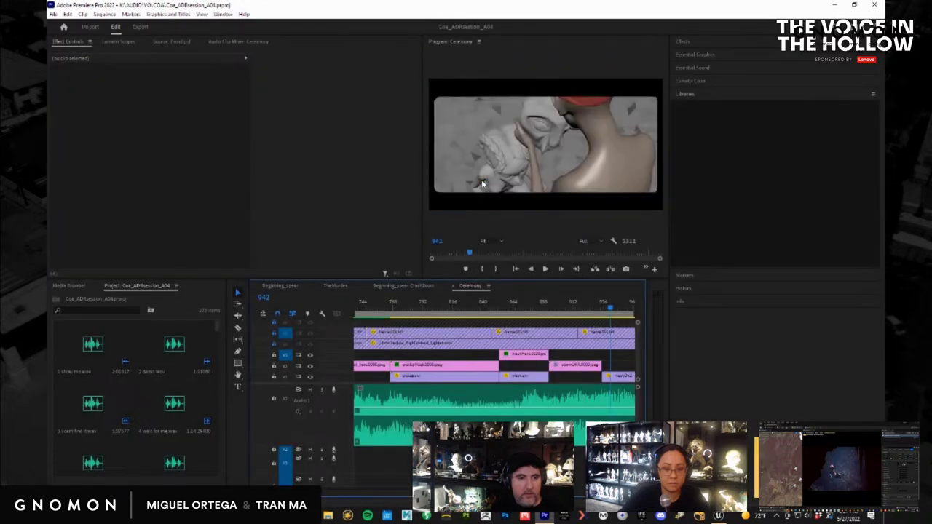
# Cue the Ceremony sequence to frame 746 and play the edit full-screen to review the shots in context.
pyautogui.click(514, 307)
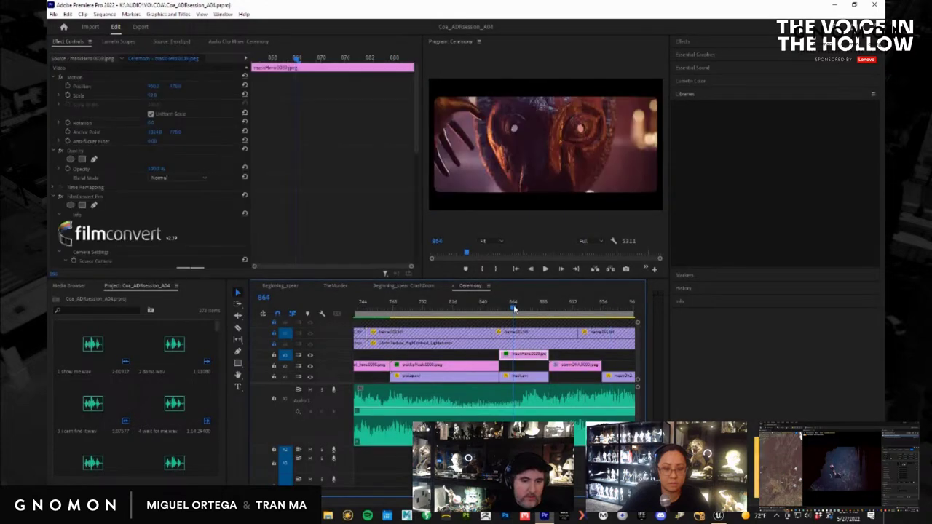
pyautogui.moveTo(513, 307); pyautogui.dragTo(377, 317)
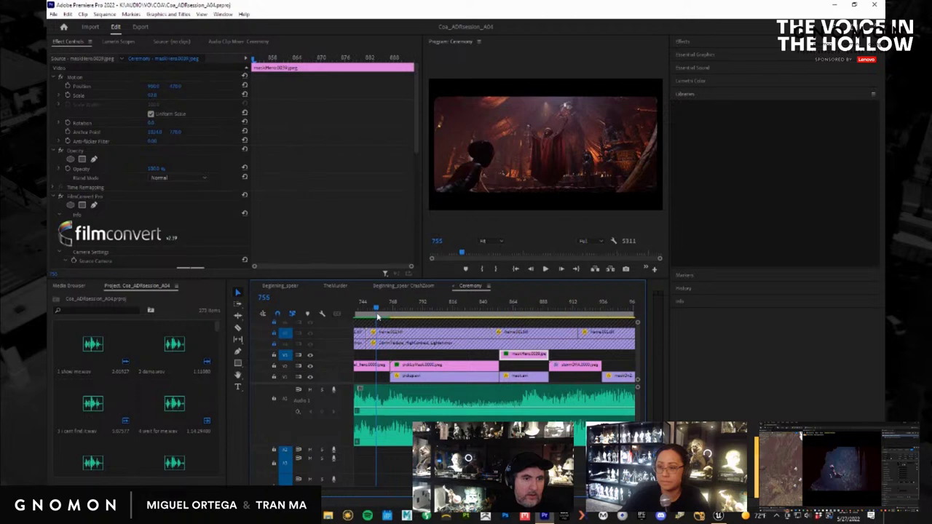
pyautogui.click(365, 309)
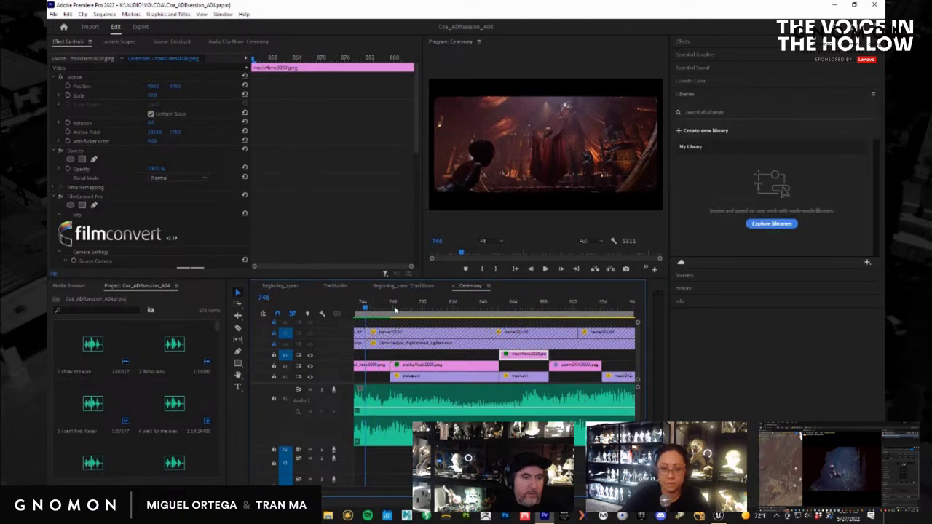
pyautogui.hotkey('ctrl', '`')
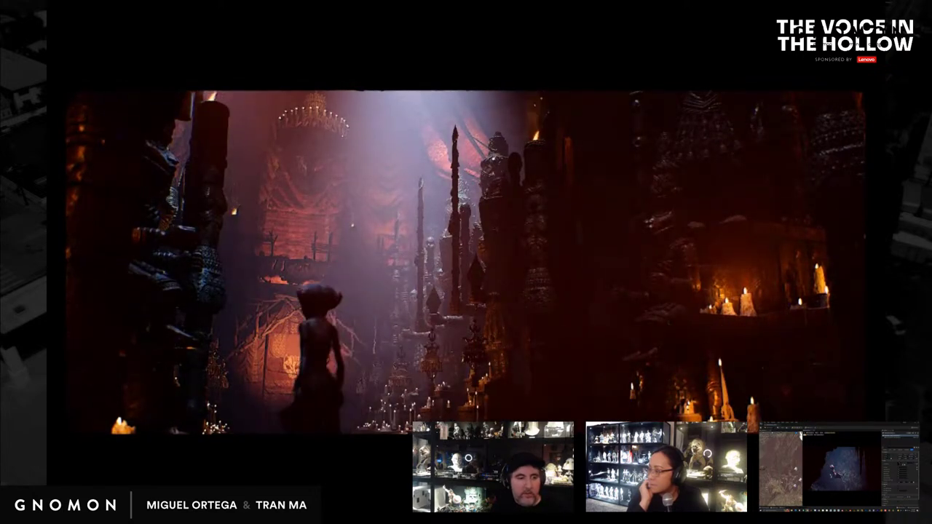
pyautogui.press('Escape')
# Save the Coa_ADRsession_A04 project and switch back to the Unreal Editor.
pyautogui.hotkey('ctrl', 's')
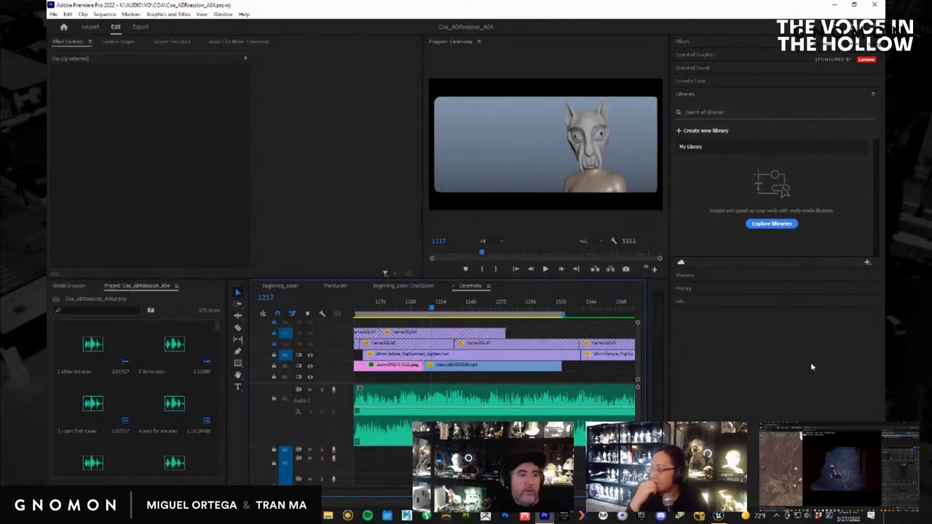
pyautogui.click(54, 14)
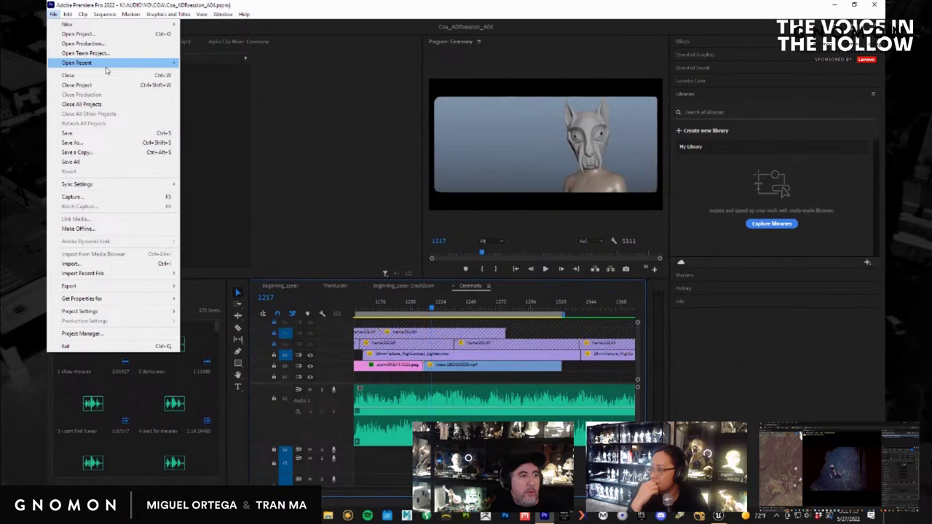
pyautogui.click(99, 135)
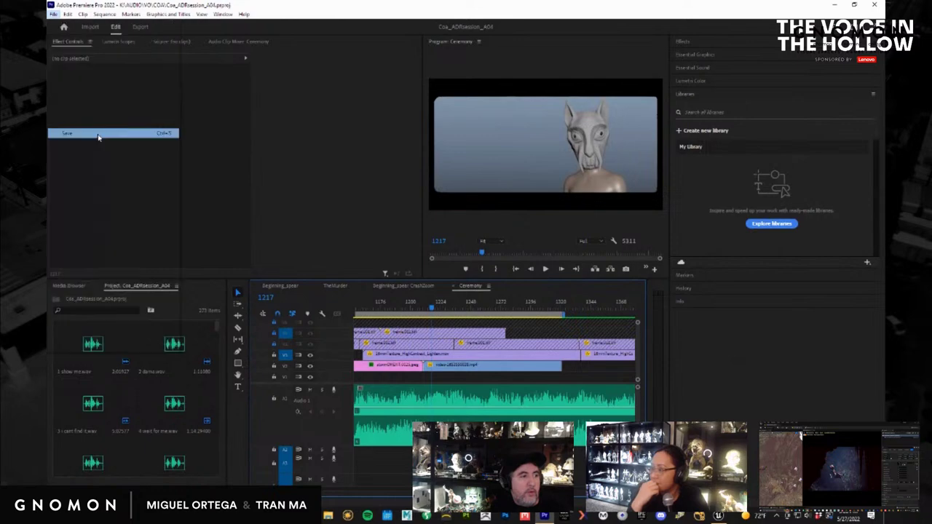
pyautogui.click(836, 5)
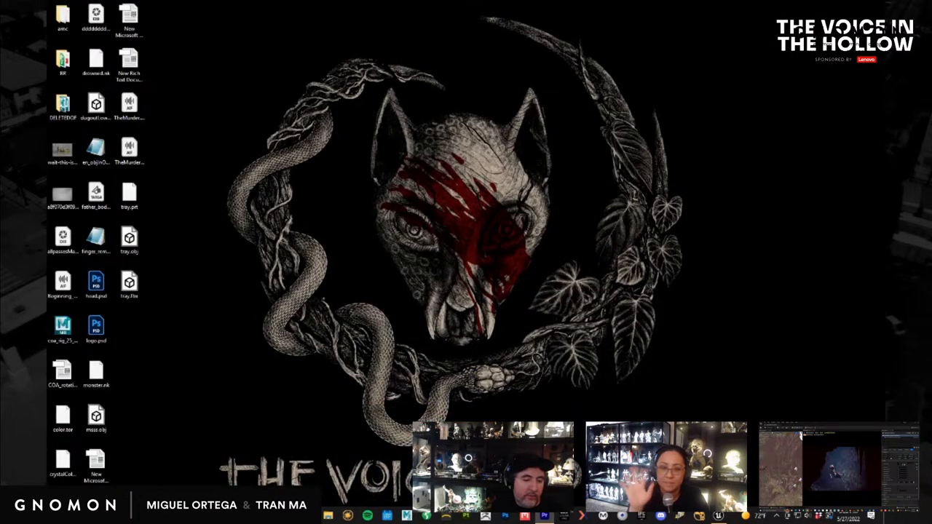
pyautogui.click(717, 515)
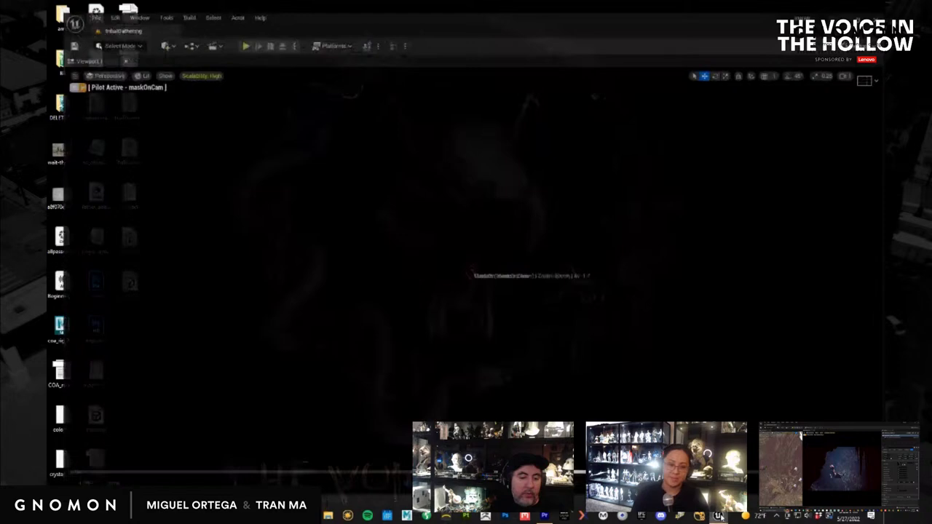